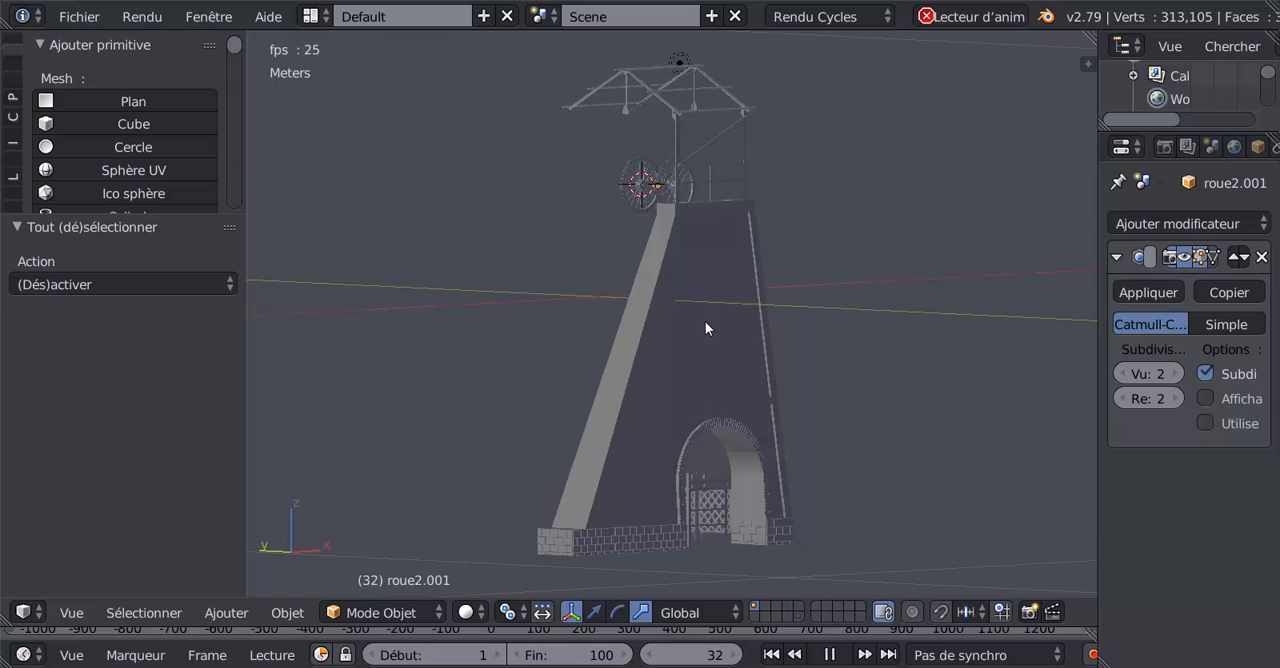
# Step: Inspect the mine tower and its turning wheels from several angles, and stop the animation playback
pyautogui.scroll(2, 636, 385)
pyautogui.scroll(1, 636, 389)
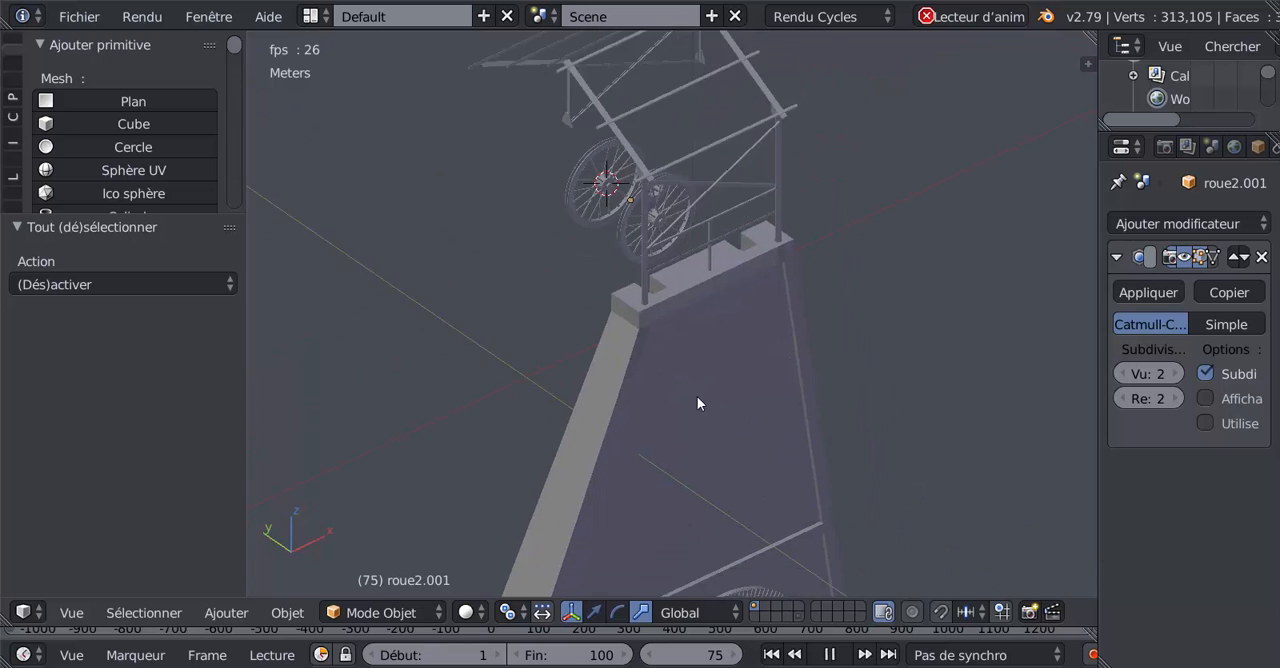
pyautogui.moveTo(703, 434); pyautogui.dragTo(680, 326, button='middle')
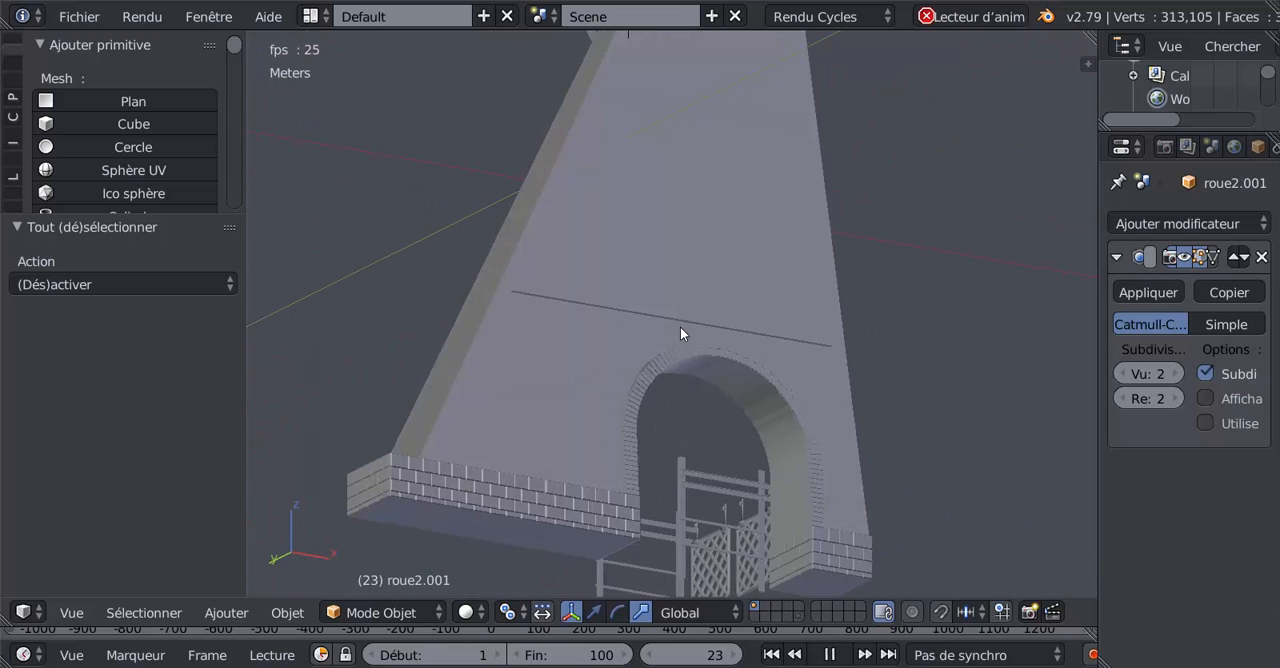
pyautogui.moveTo(626, 380); pyautogui.dragTo(694, 517, button='middle')
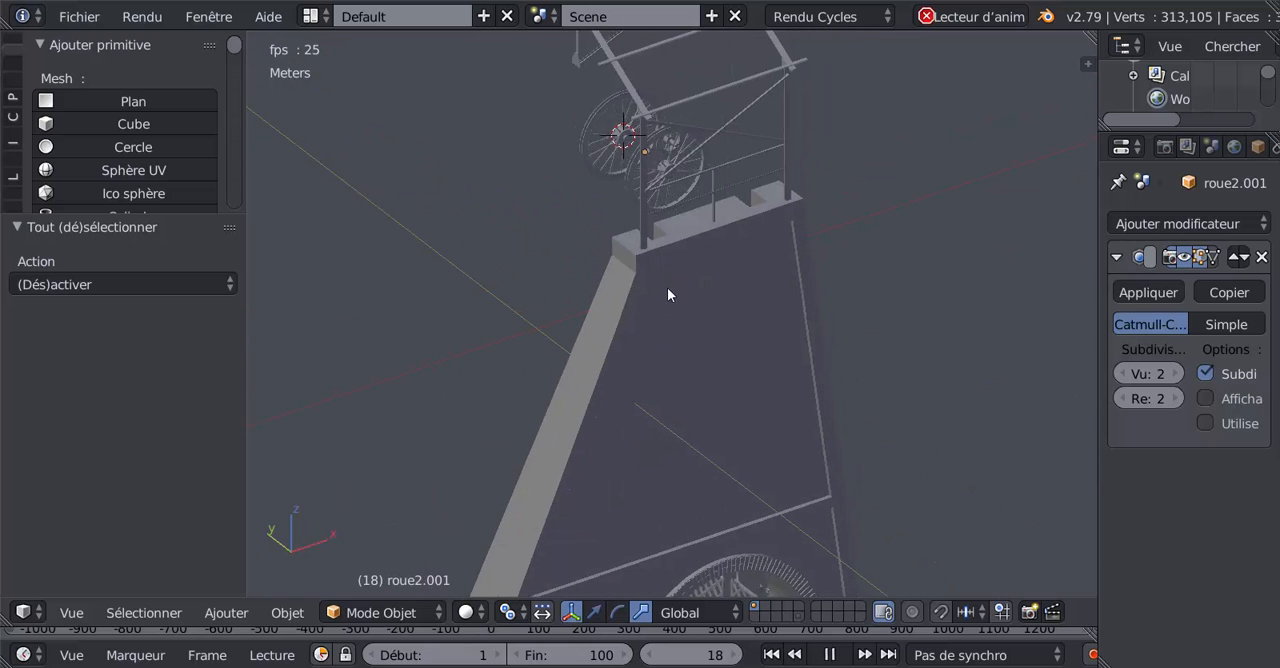
pyautogui.moveTo(667, 287); pyautogui.dragTo(689, 477, button='middle')
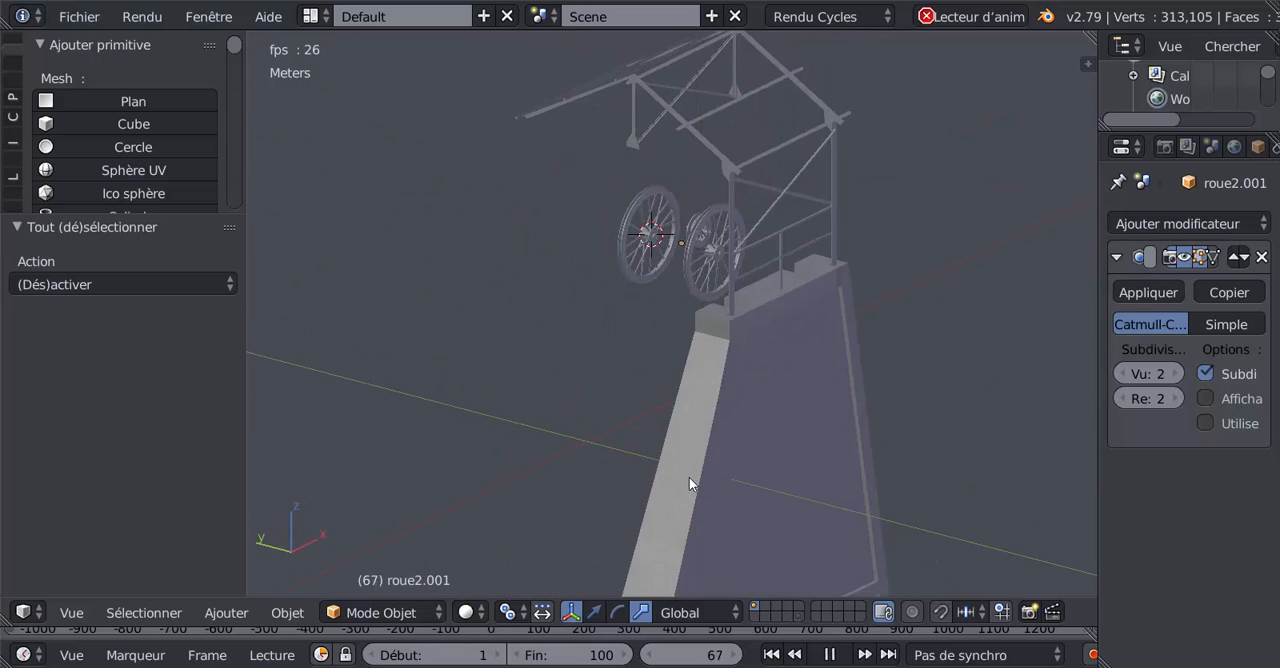
pyautogui.keyDown('shift'); pyautogui.moveTo(713, 433); pyautogui.dragTo(727, 493, button='middle'); pyautogui.keyUp('shift')
pyautogui.scroll(3, 657, 501)
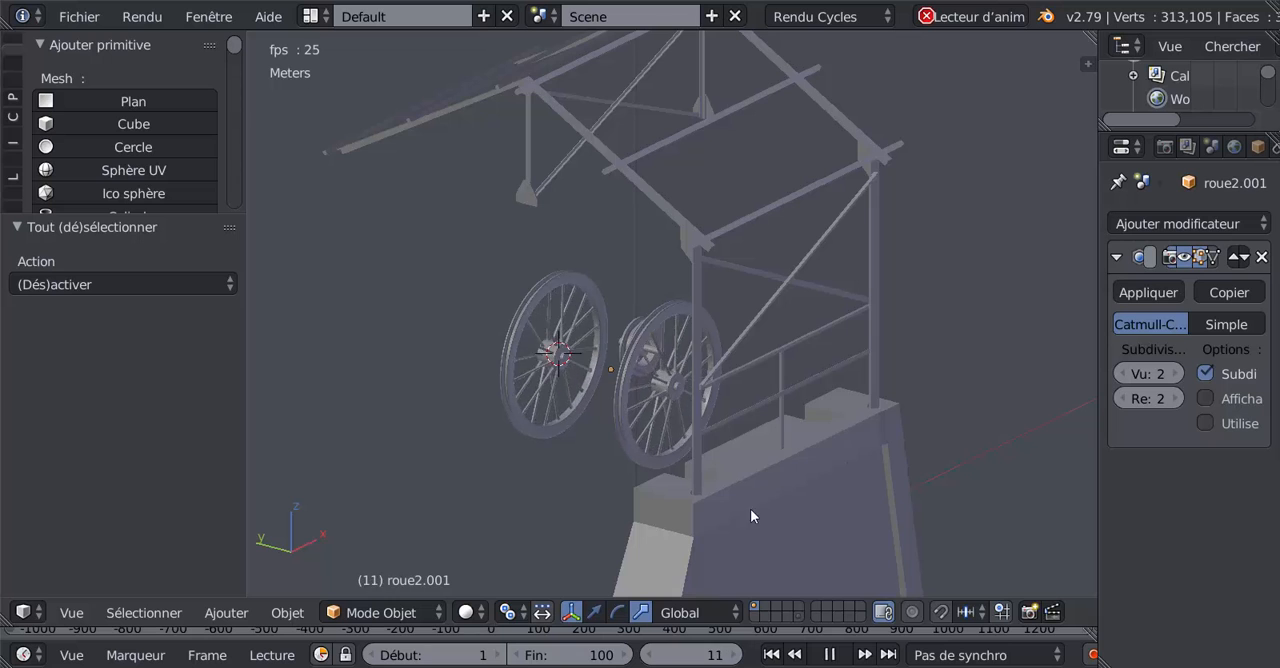
pyautogui.moveTo(741, 513)
pyautogui.mouseDown(button='middle')
pyautogui.moveTo(739, 481)
pyautogui.moveTo(743, 502)
pyautogui.mouseUp(button='middle')
pyautogui.scroll(2, 687, 464)
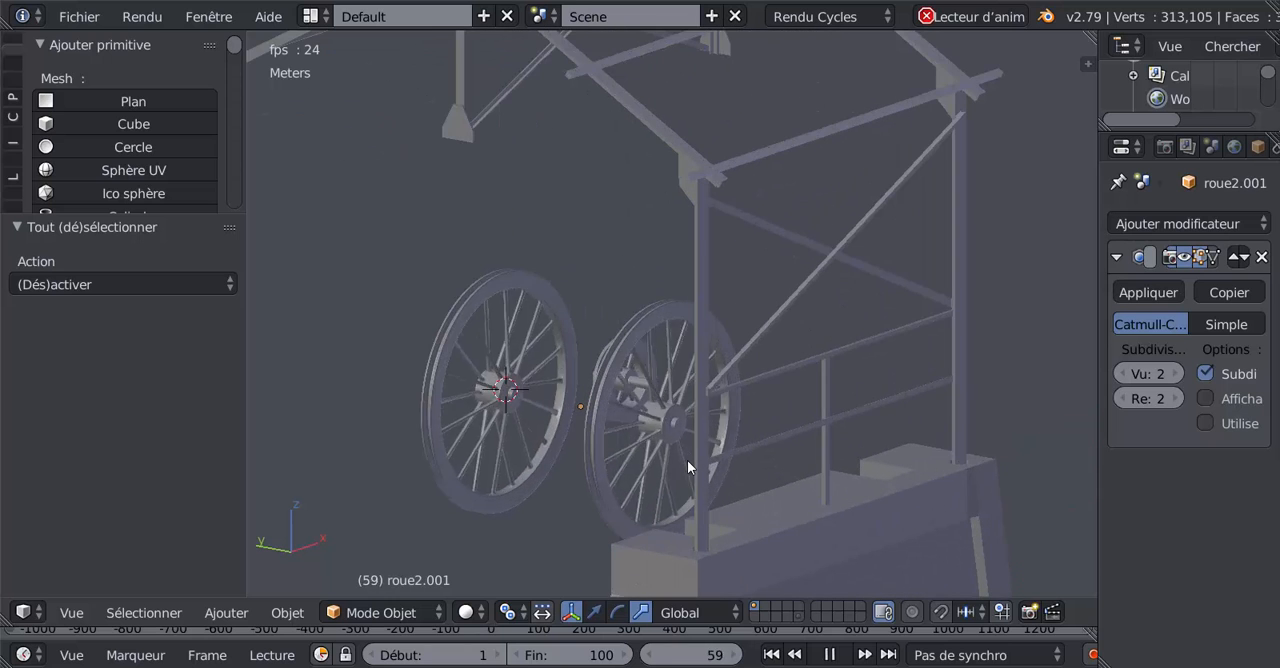
pyautogui.scroll(-7, 687, 460)
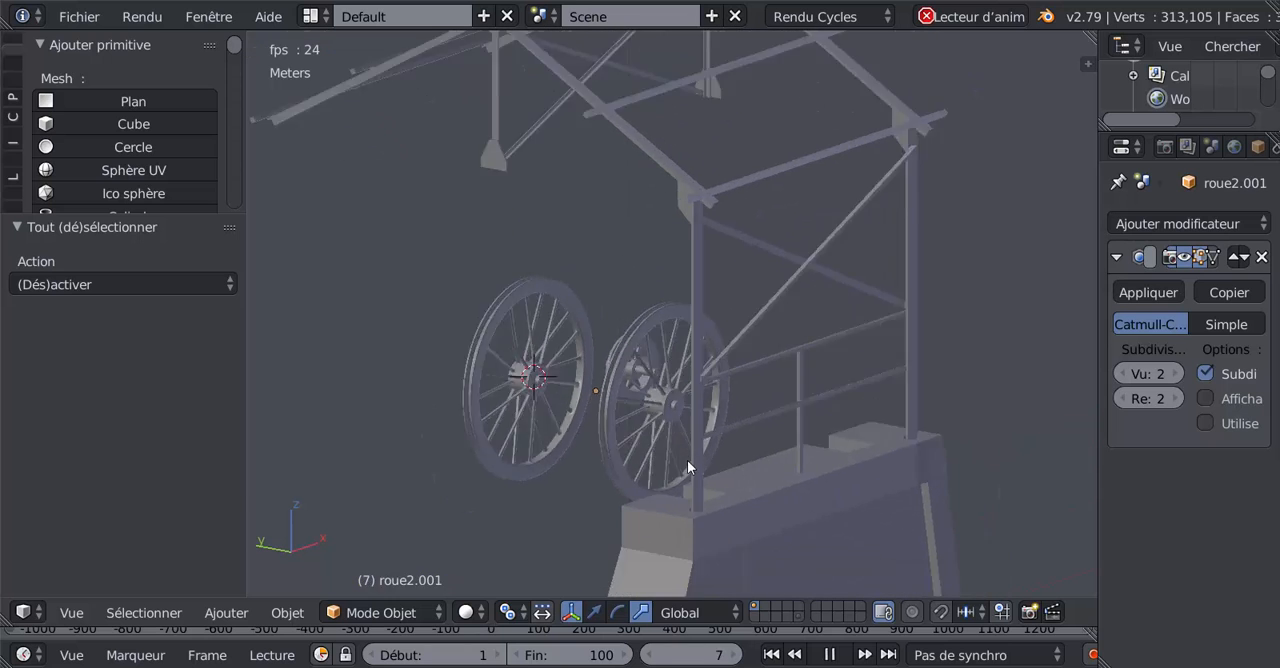
pyautogui.moveTo(728, 447); pyautogui.dragTo(701, 487, button='middle')
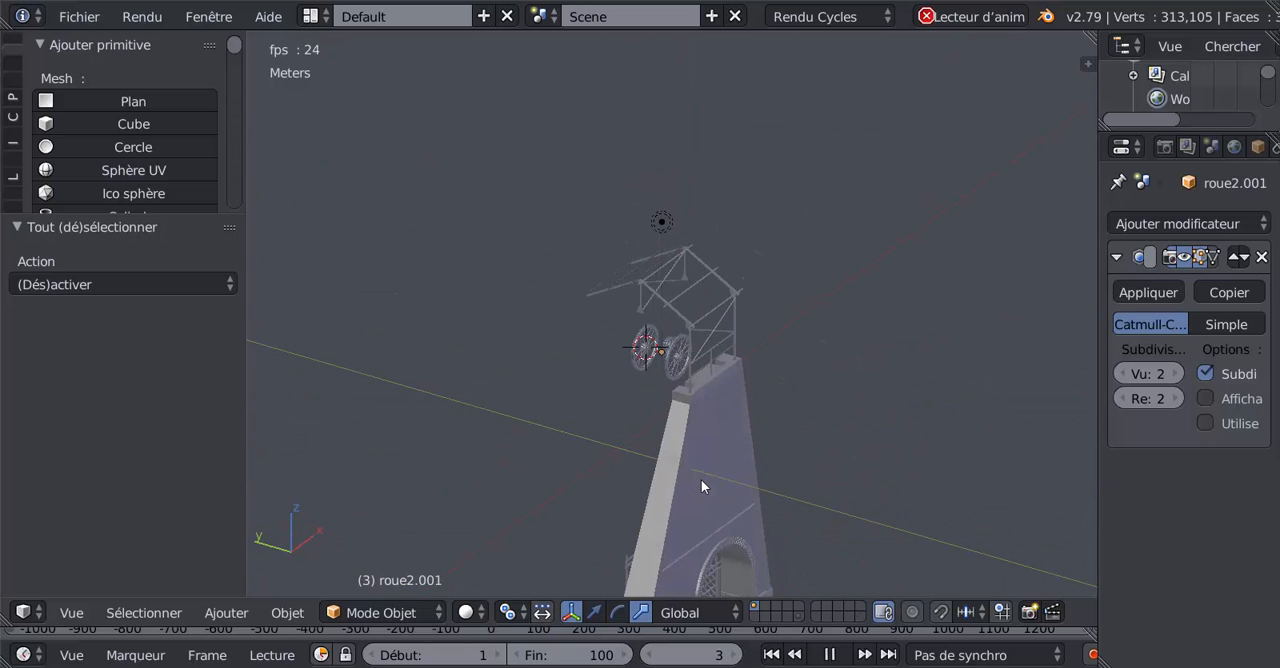
pyautogui.scroll(7, 666, 418)
pyautogui.scroll(3, 658, 408)
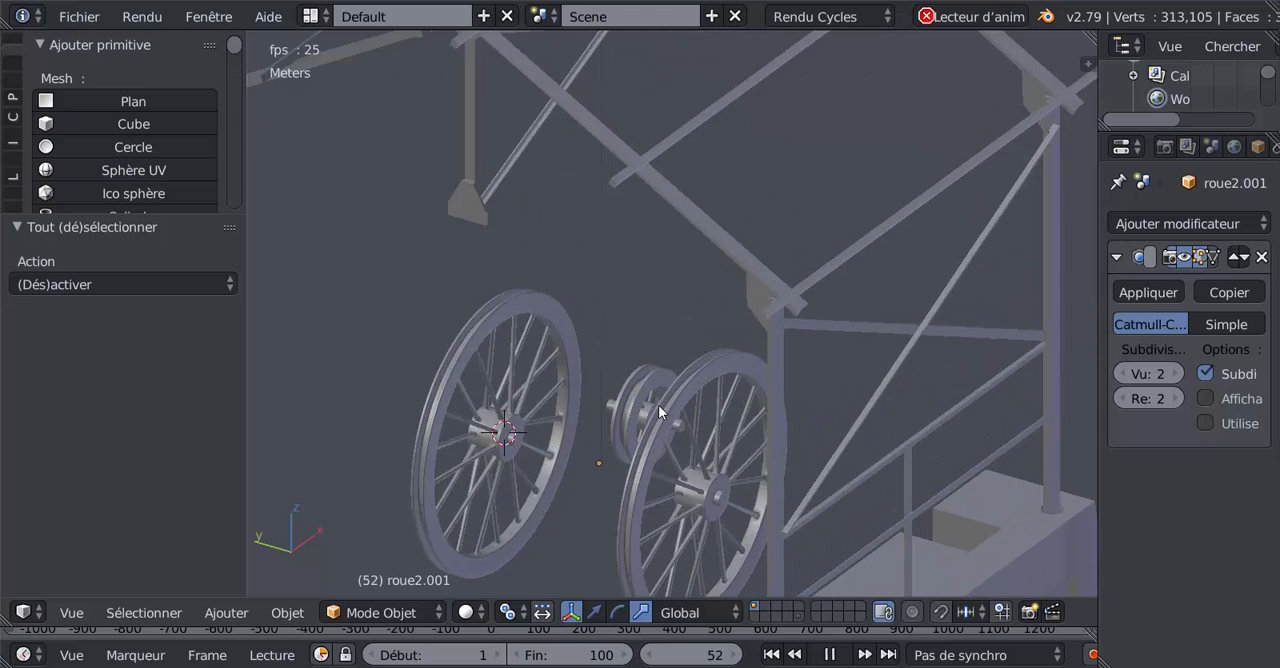
pyautogui.keyDown('shift'); pyautogui.moveTo(661, 438); pyautogui.dragTo(665, 307, button='middle'); pyautogui.keyUp('shift')
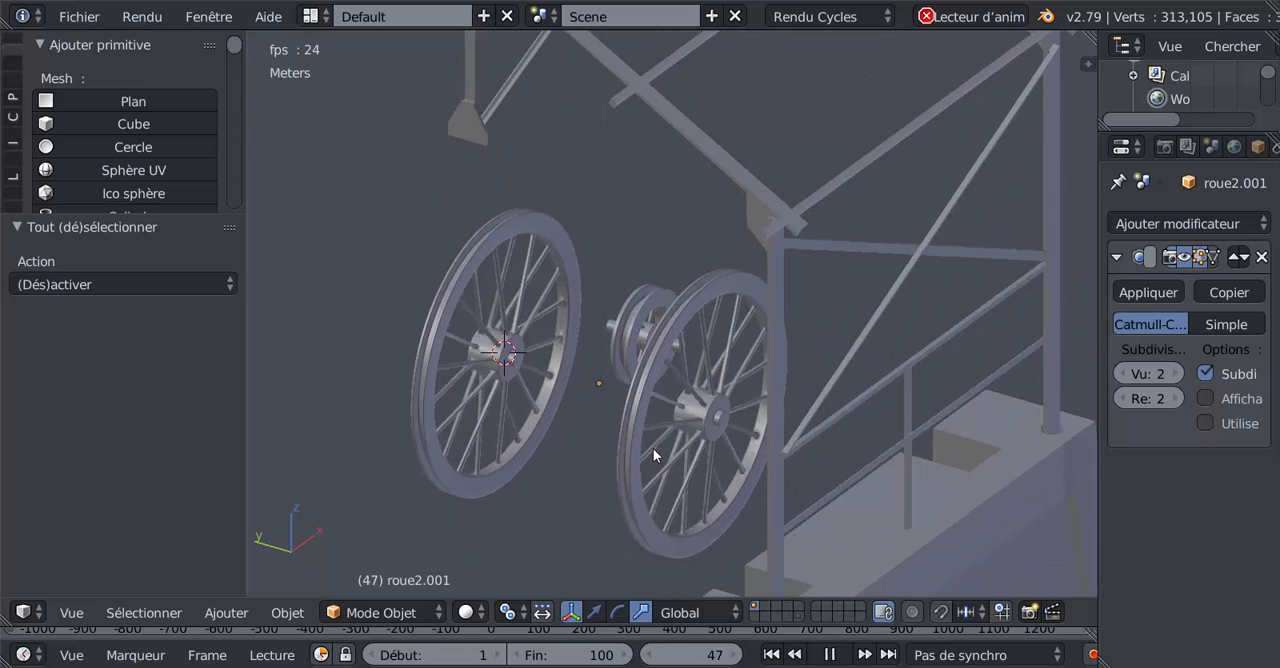
pyautogui.scroll(-2, 653, 448)
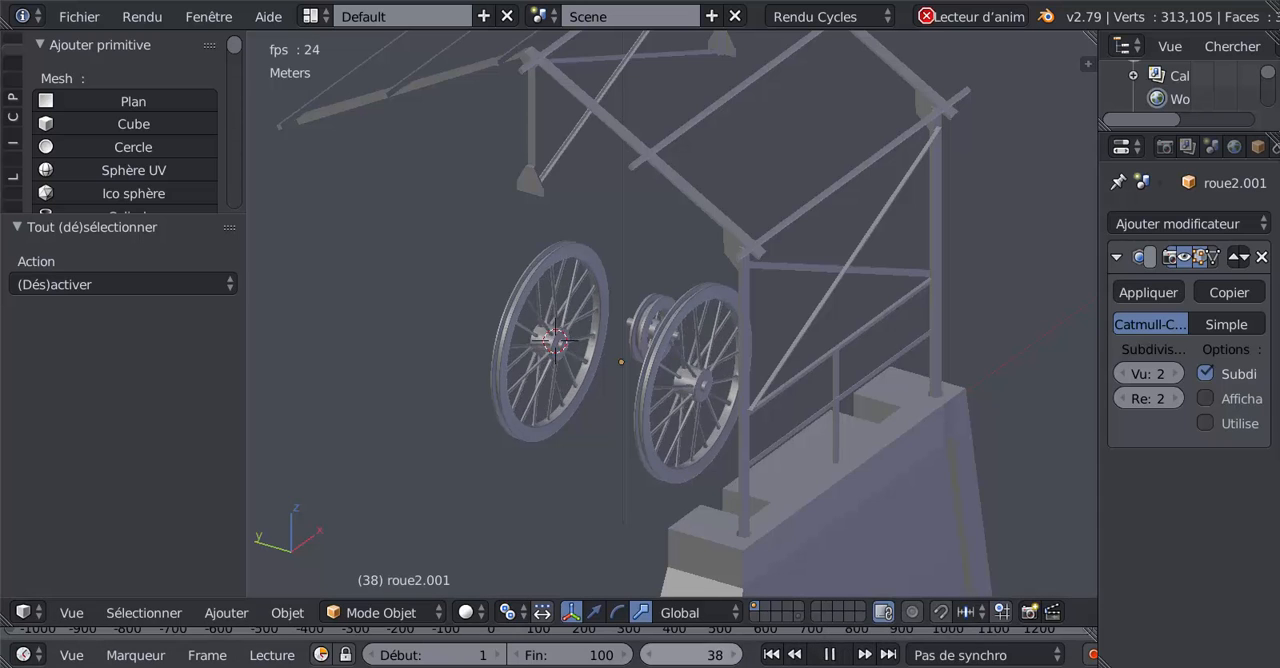
pyautogui.click(831, 655)
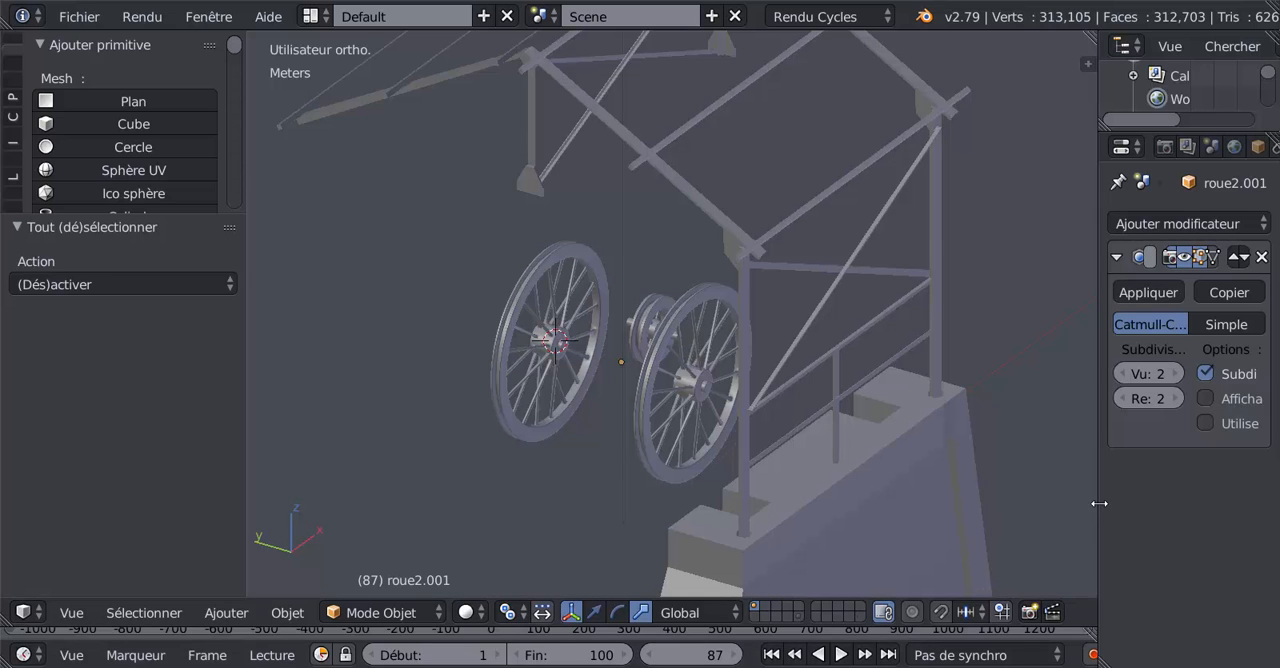
# Step: Compare the modelled wheels with the background reference drawings in the front and right orthographic views
pyautogui.press('KP_1')
pyautogui.scroll(-2, 991, 486)
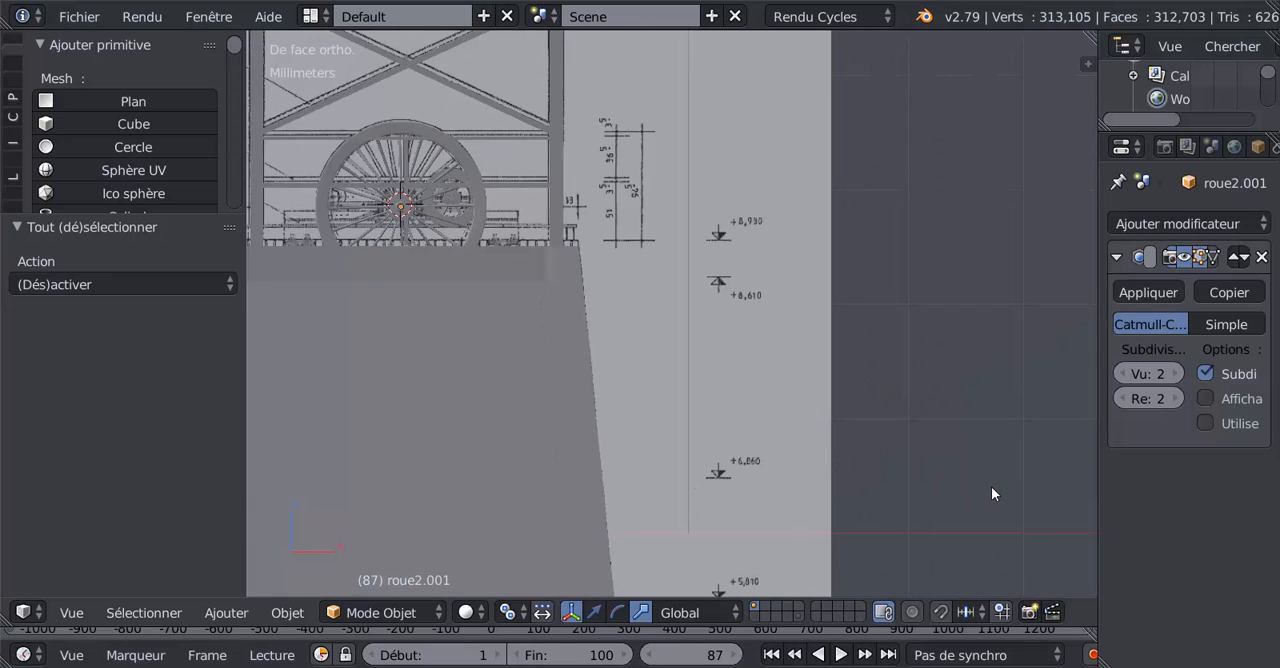
pyautogui.keyDown('shift'); pyautogui.moveTo(1042, 491); pyautogui.dragTo(998, 583, button='middle'); pyautogui.keyUp('shift')
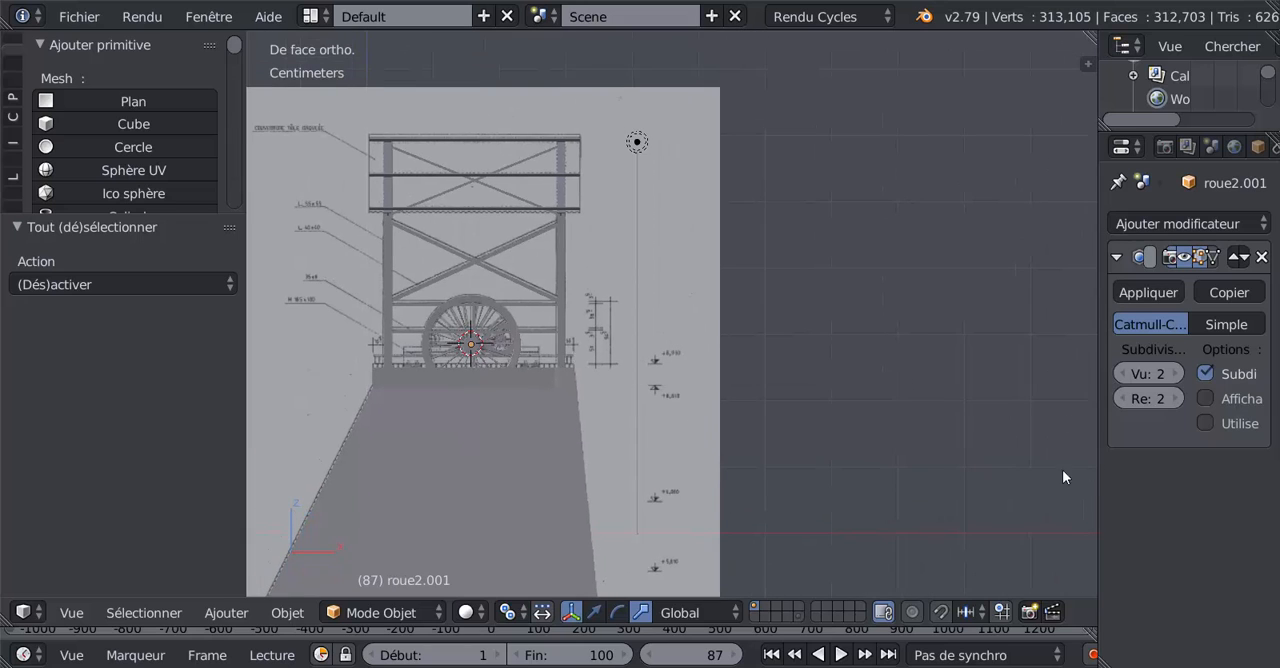
pyautogui.press('n')
pyautogui.moveTo(1085, 410)
pyautogui.mouseDown()
pyautogui.moveTo(1088, 432)
pyautogui.moveTo(1088, 418)
pyautogui.mouseUp()
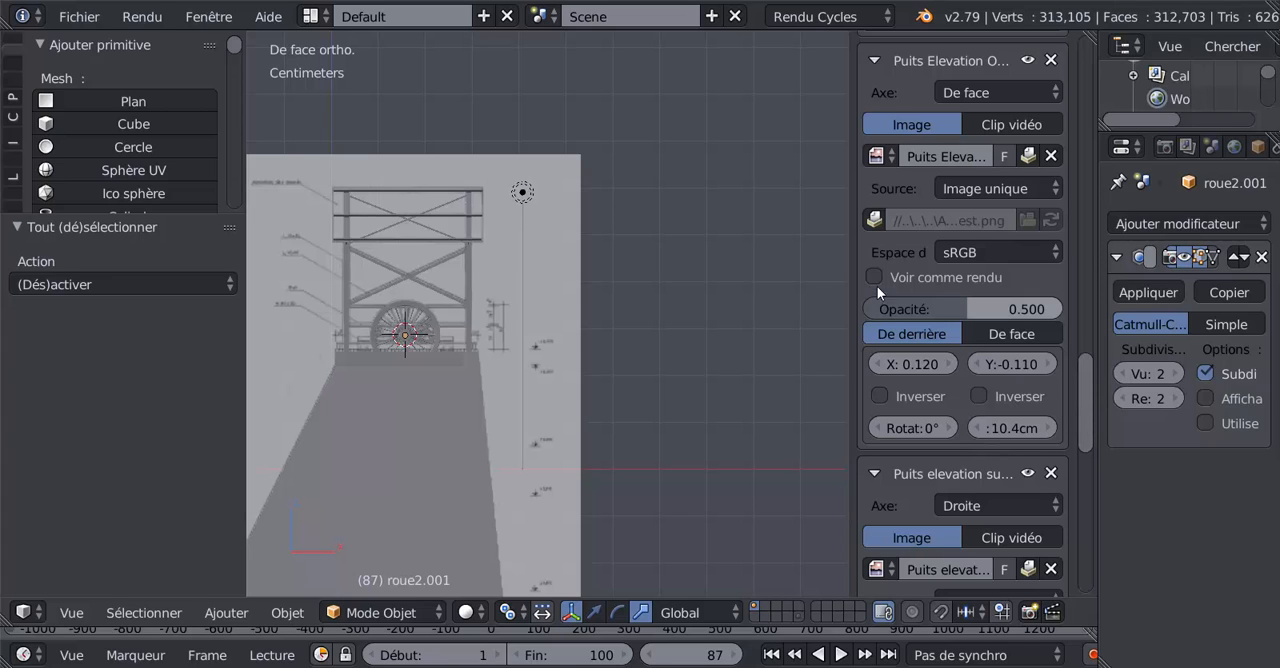
pyautogui.scroll(2, 914, 283)
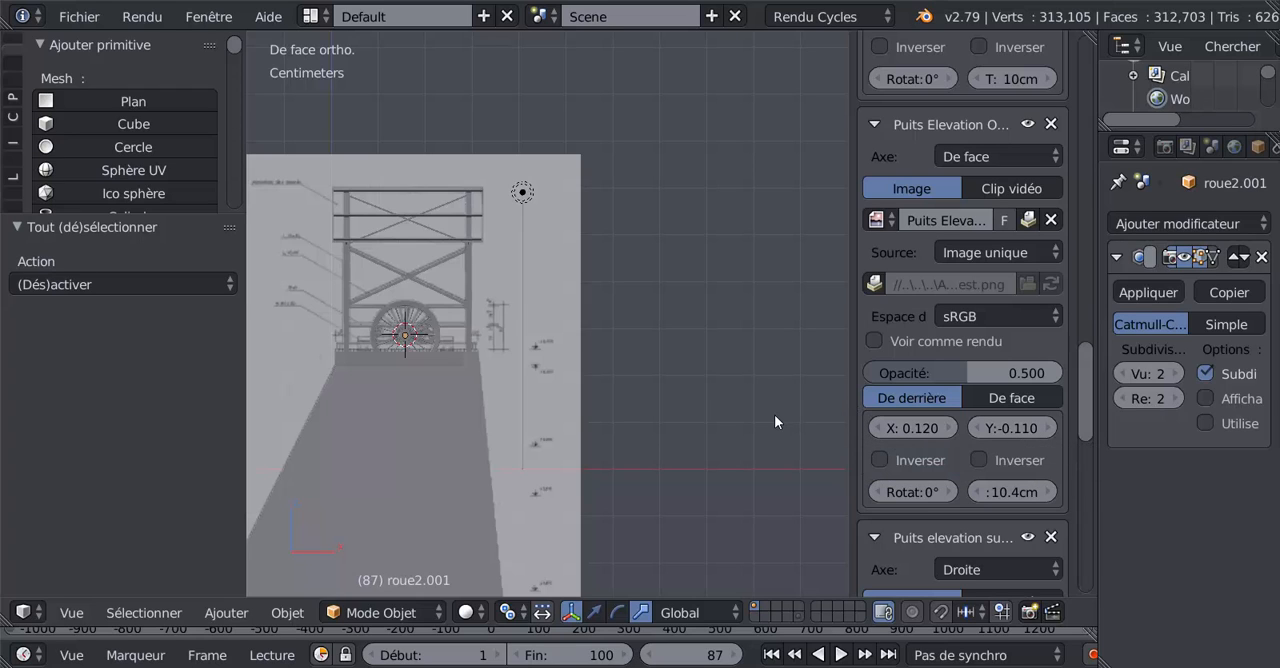
pyautogui.press('KP_3')
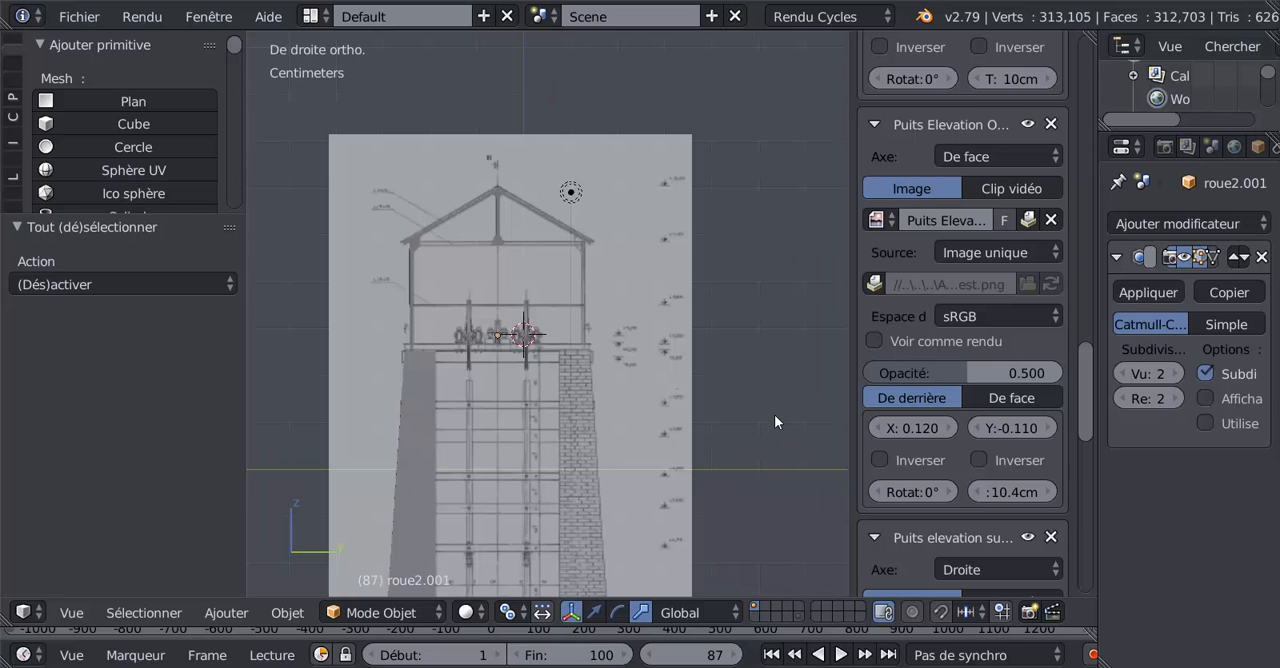
pyautogui.scroll(3, 774, 414)
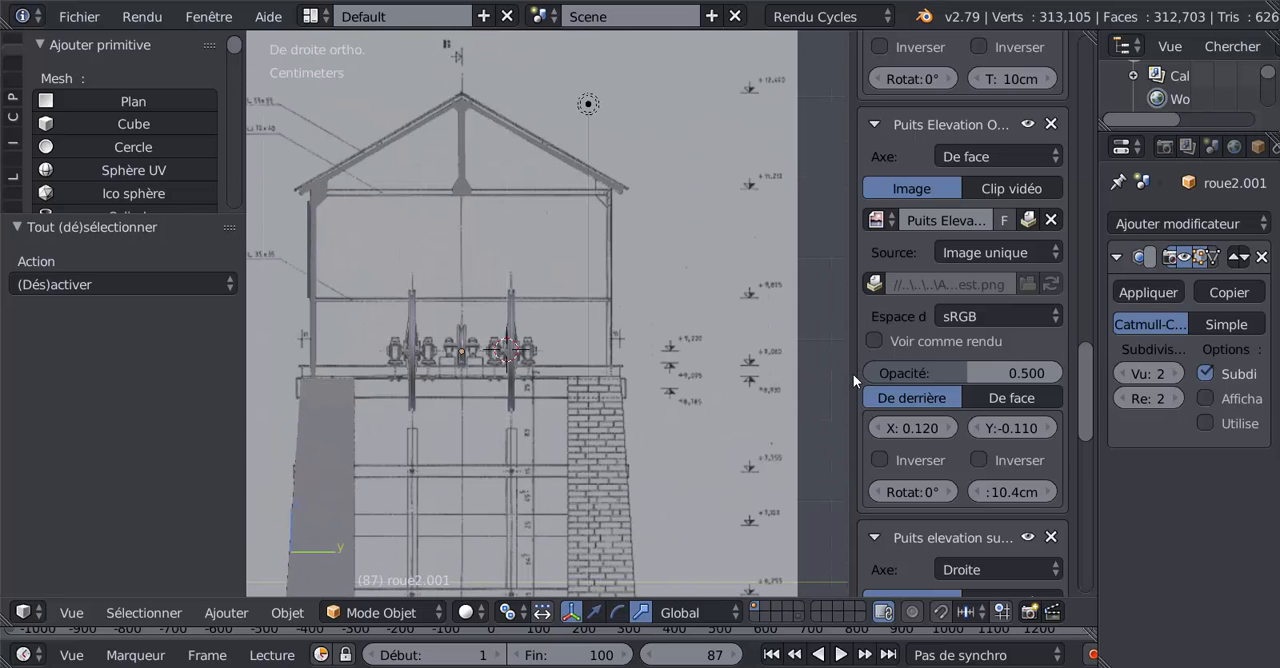
pyautogui.moveTo(848, 379); pyautogui.dragTo(1091, 379)
pyautogui.scroll(4, 602, 400)
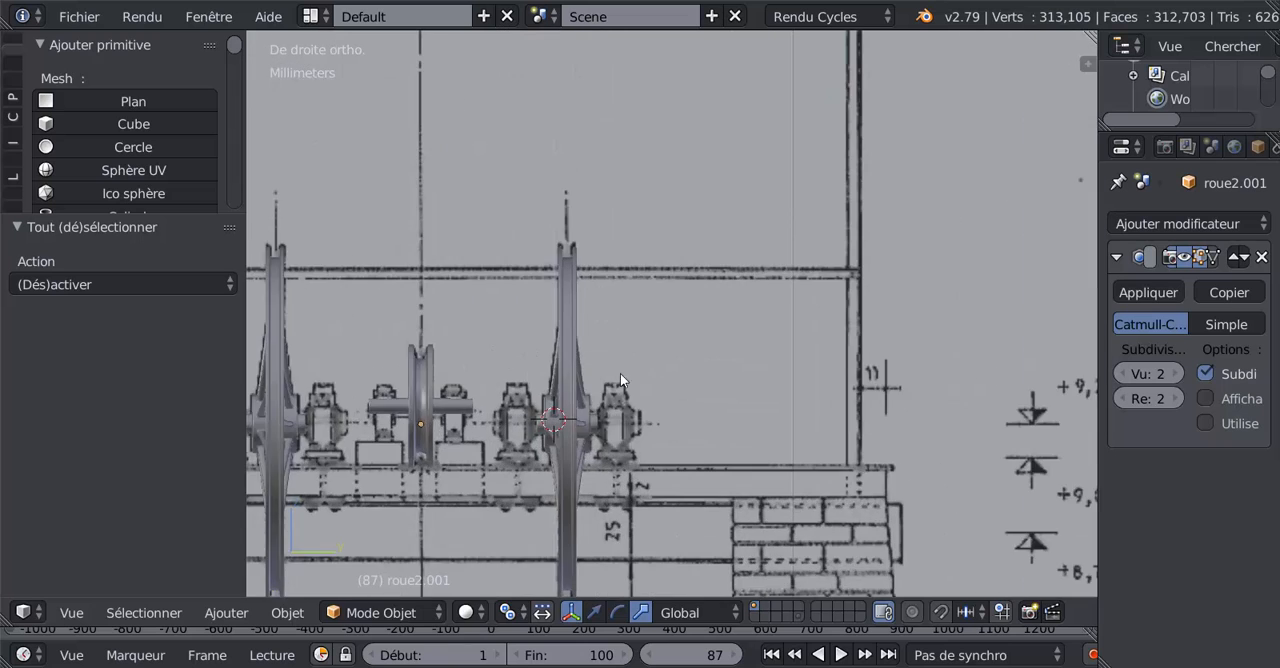
pyautogui.keyDown('shift'); pyautogui.moveTo(612, 366); pyautogui.dragTo(773, 235, button='middle'); pyautogui.keyUp('shift')
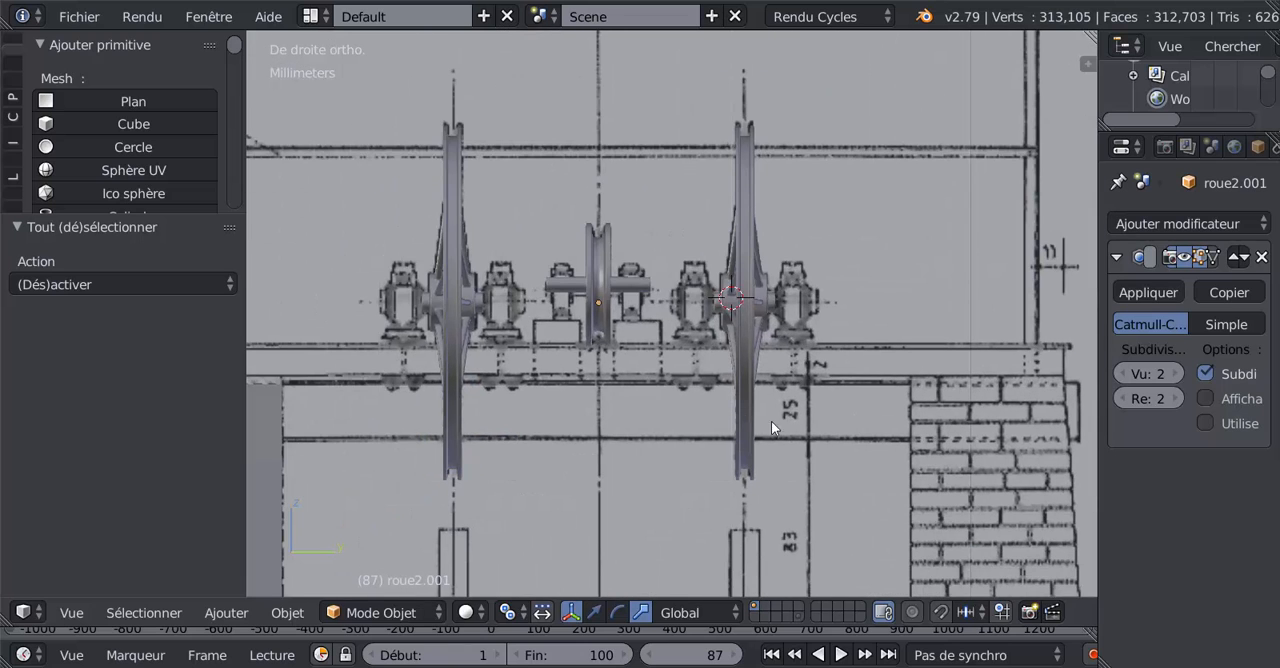
pyautogui.scroll(-1, 868, 394)
# Step: Hide every object in the front view, leaving only the reference drawing around the large wheel
pyautogui.press('KP_1')
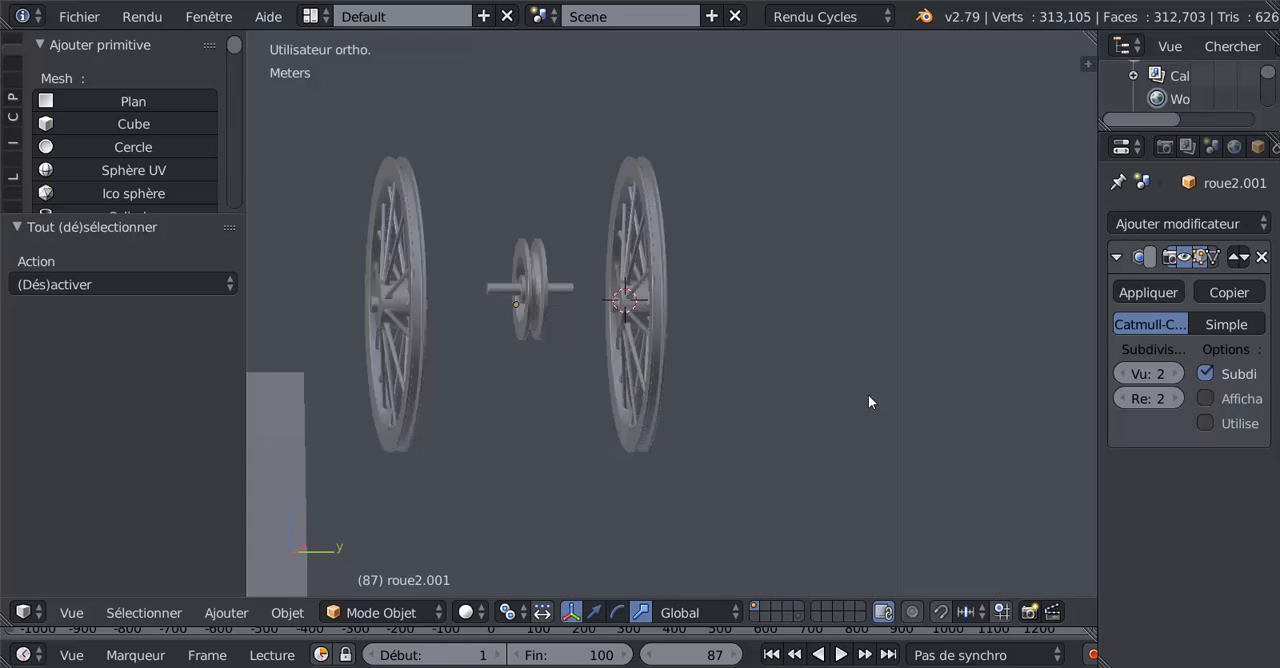
pyautogui.press('KP_Decimal')
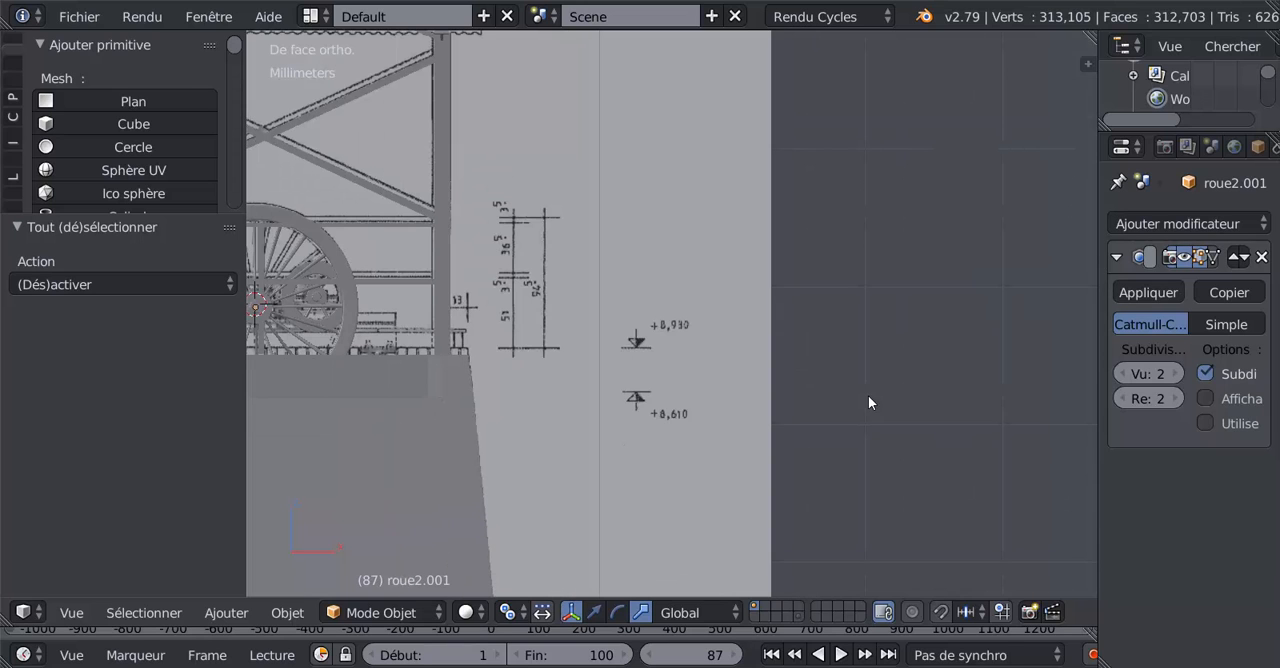
pyautogui.scroll(2, 751, 322)
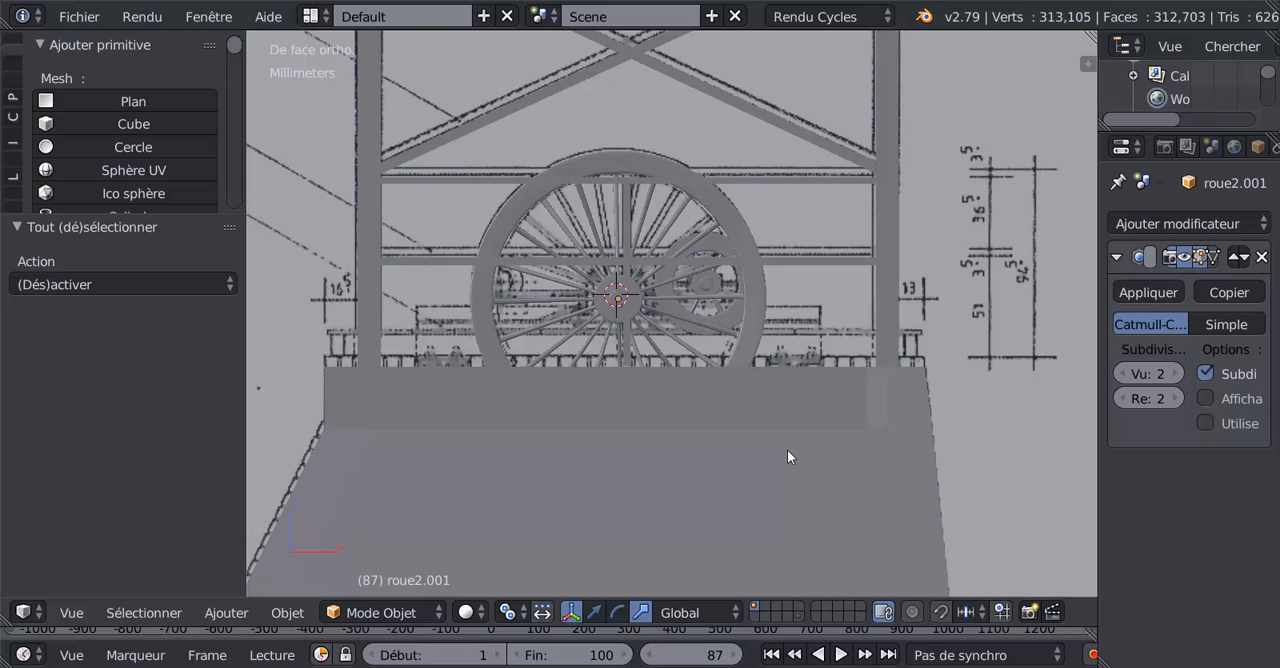
pyautogui.press('a')
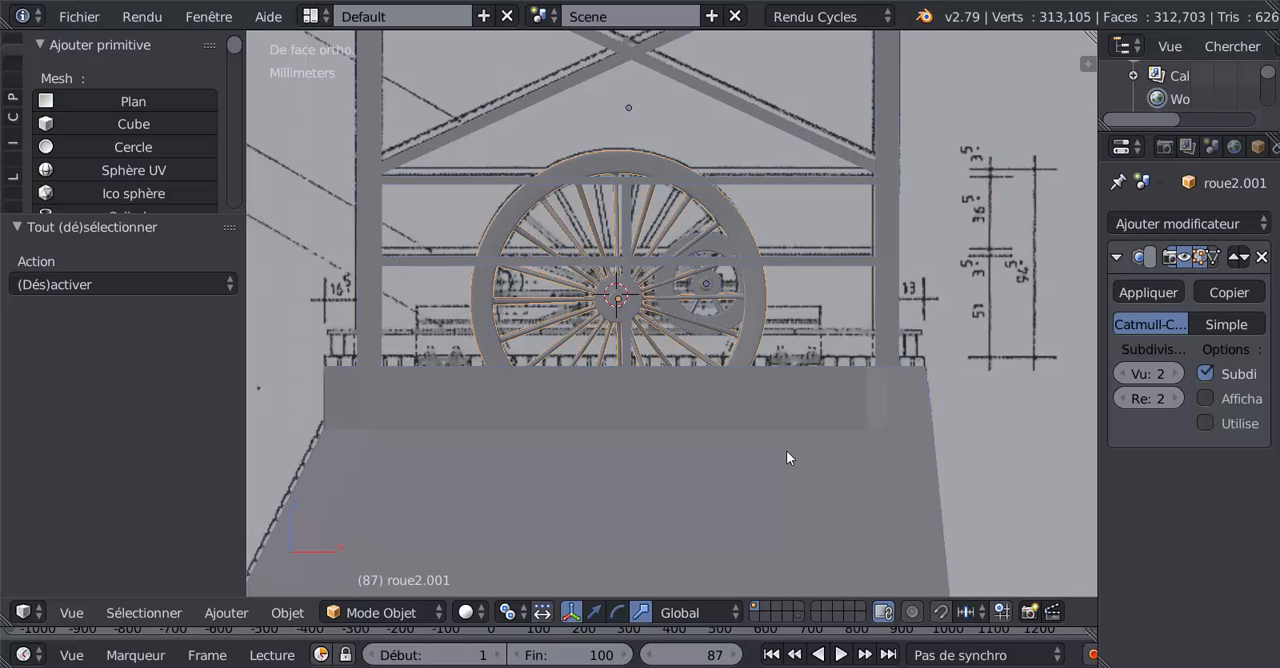
pyautogui.press('h')
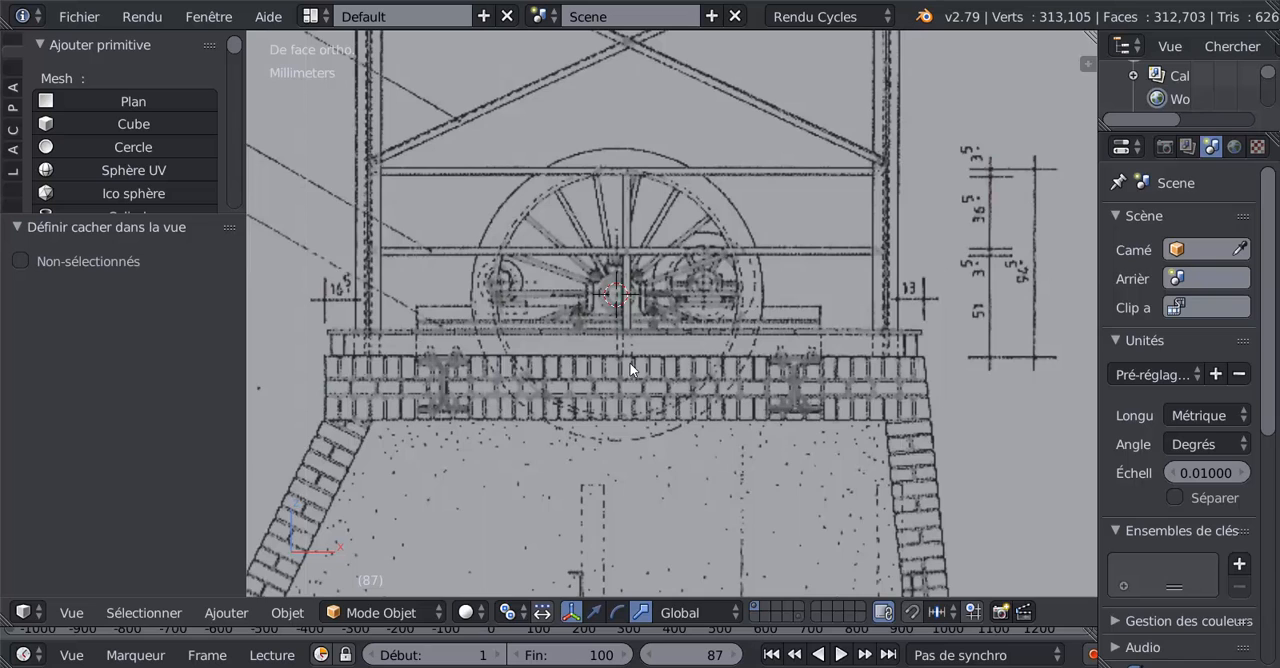
# Step: Add a mesh circle with 40 vertices at the 3D cursor in the centre of the large wheel
pyautogui.scroll(2, 547, 310)
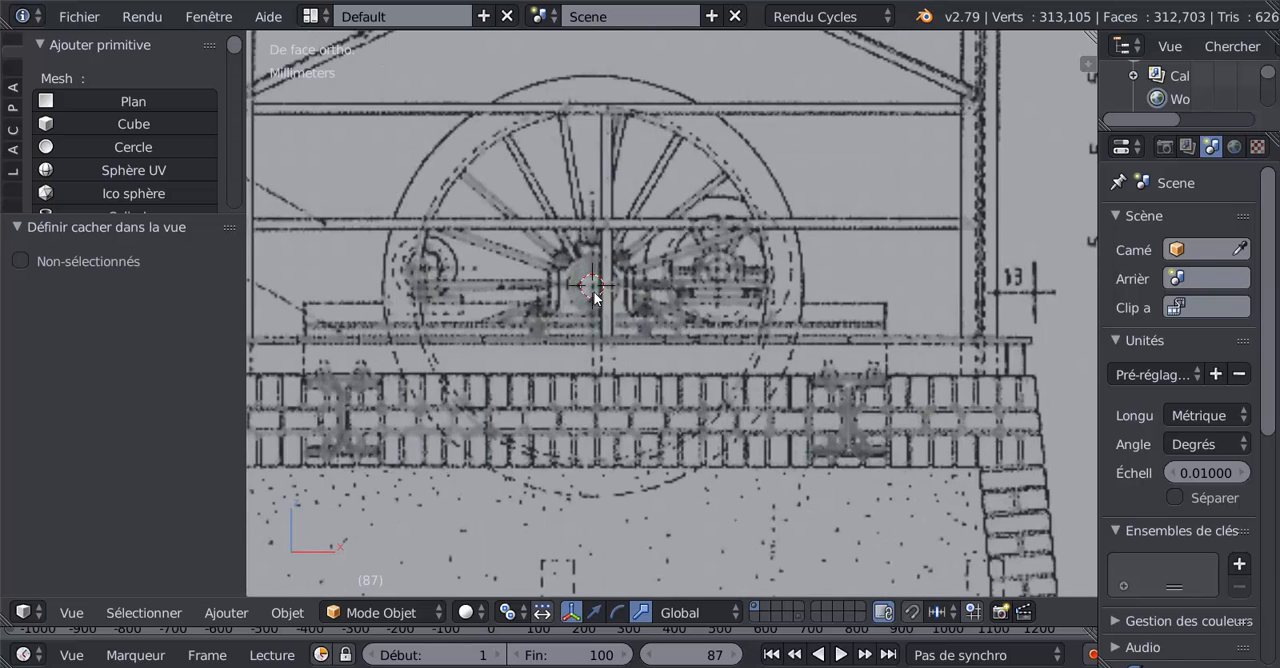
pyautogui.scroll(-2, 581, 323)
pyautogui.scroll(3, 592, 345)
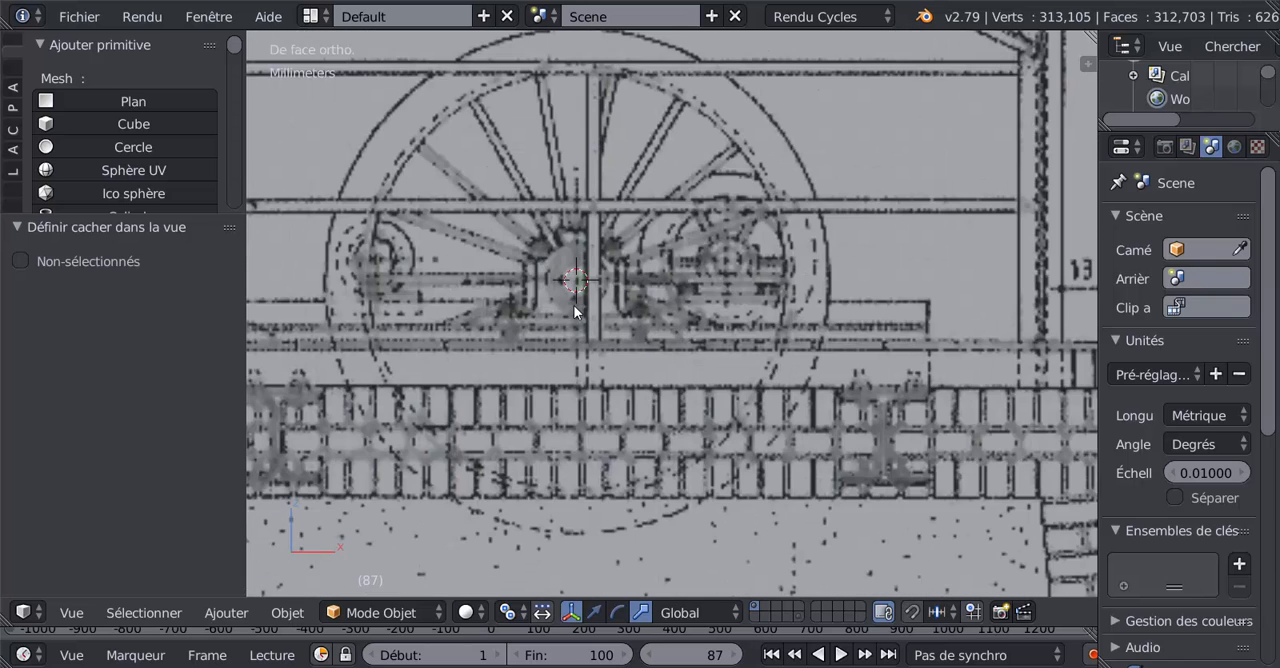
pyautogui.keyDown('shift'); pyautogui.moveTo(576, 312); pyautogui.dragTo(655, 318, button='middle'); pyautogui.keyUp('shift')
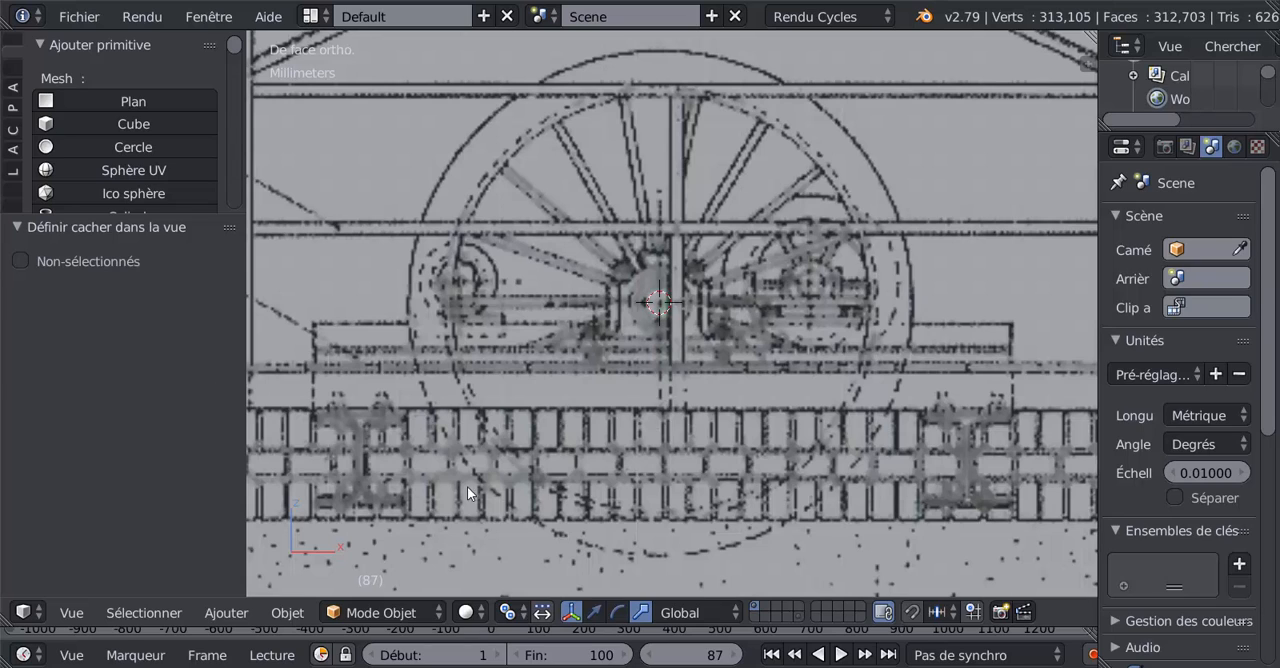
pyautogui.click(214, 616)
pyautogui.click(63, 148)
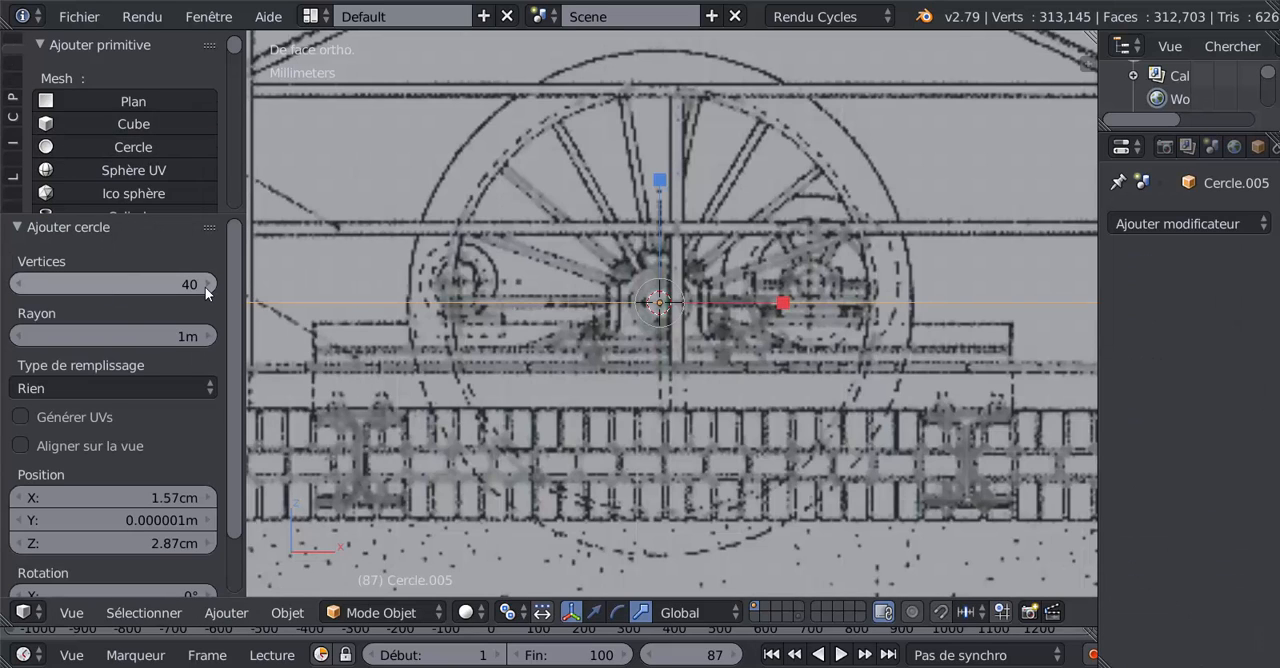
# Step: Scale the new circle down uniformly by a factor of about 0.023
pyautogui.scroll(-10, 786, 413)
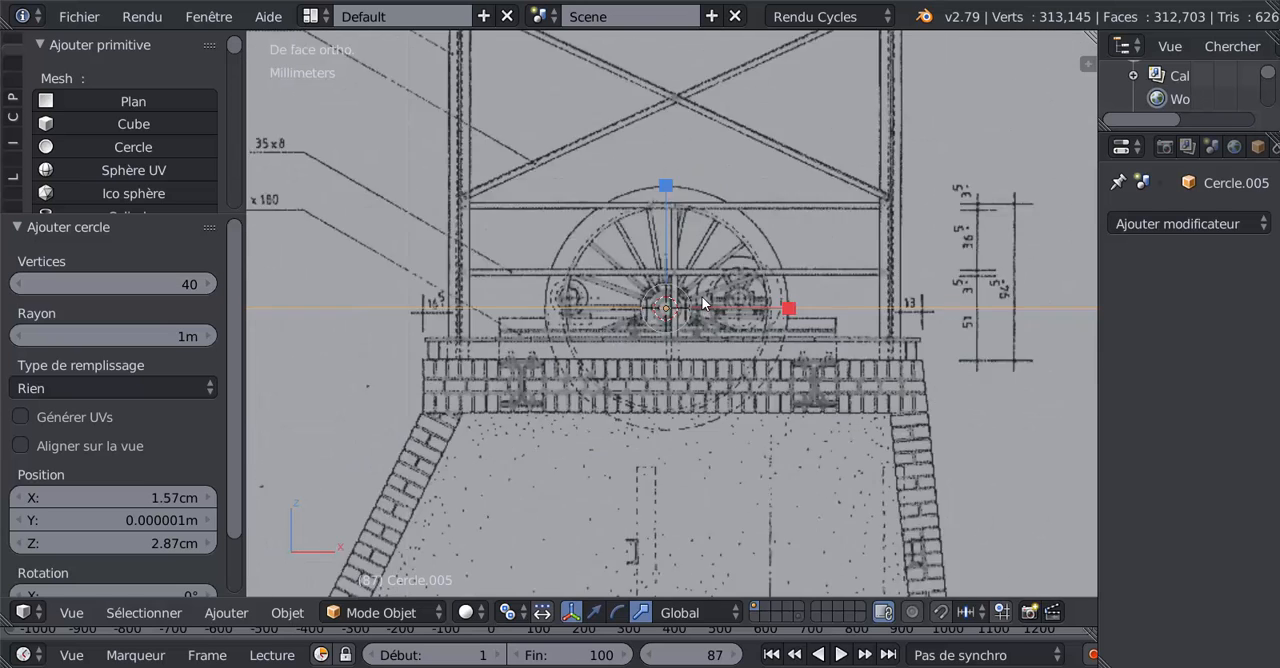
pyautogui.scroll(-6, 788, 420)
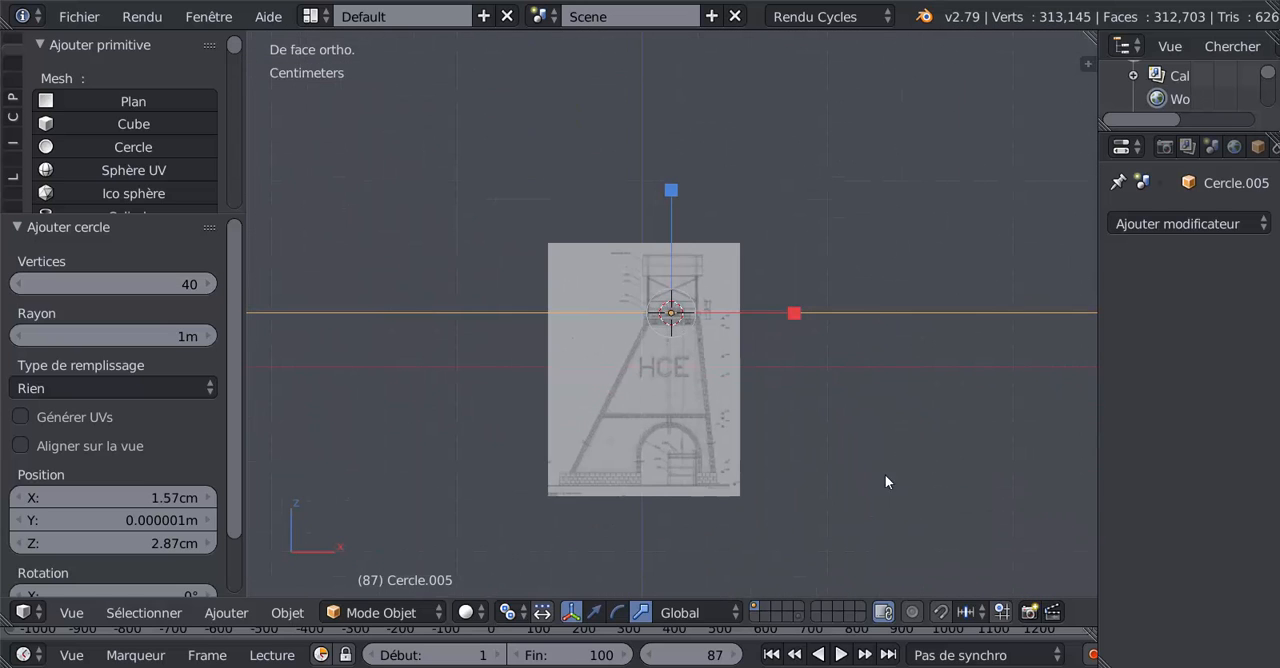
pyautogui.press('s')
pyautogui.click(680, 312)
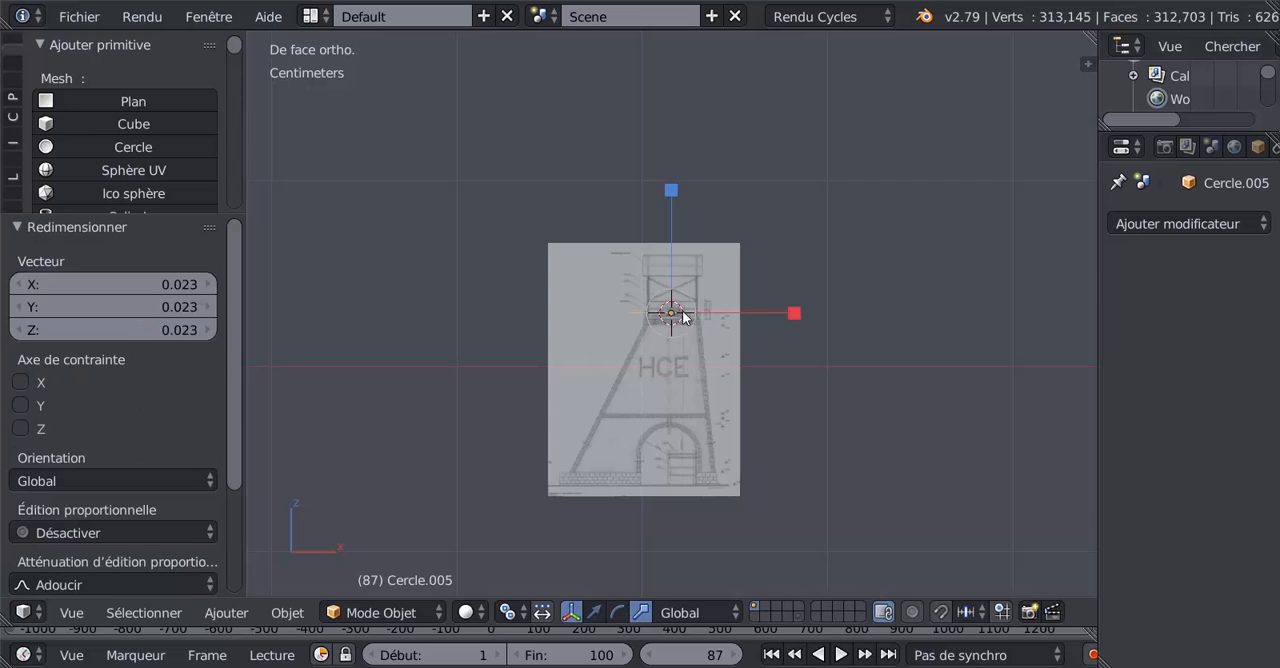
# Step: Rotate the circle 90° about the global X axis so it faces the front view
pyautogui.scroll(8, 680, 314)
pyautogui.write('r')
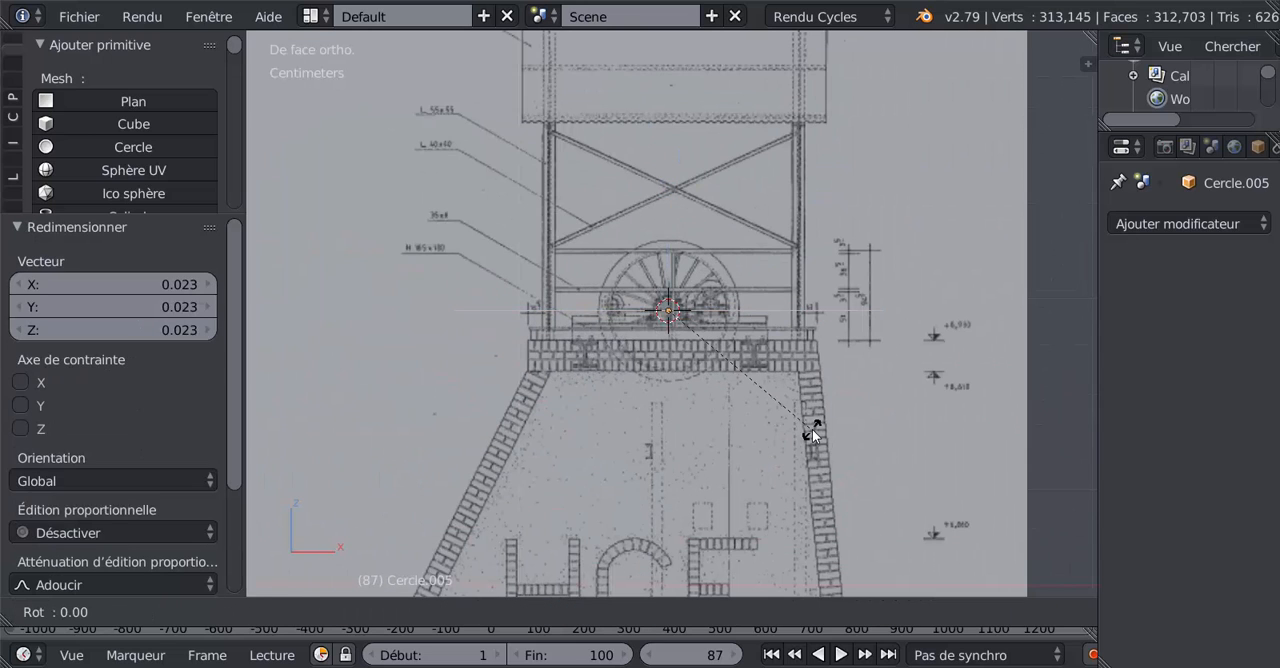
pyautogui.write('x')
pyautogui.write('90')
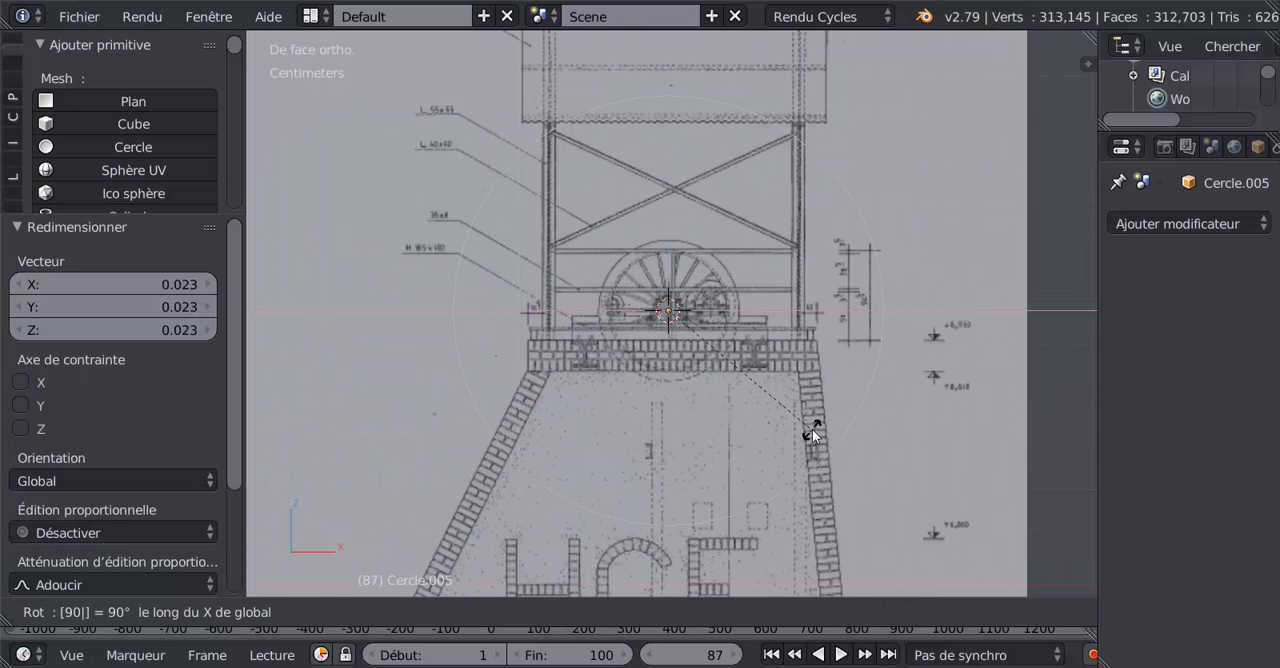
pyautogui.press('Return')
# Step: Scale the circle uniformly by about 0.13 and again by about 0.537 to match the large wheel's hub in the front drawing
pyautogui.press('s')
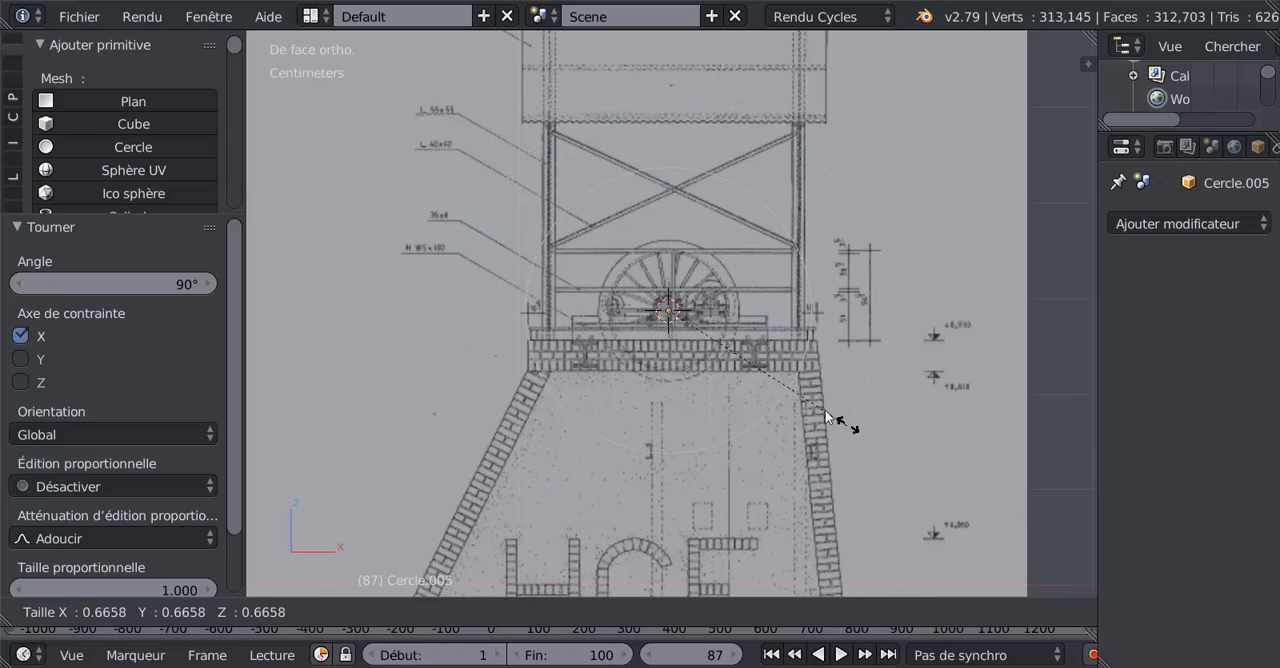
pyautogui.click(704, 332)
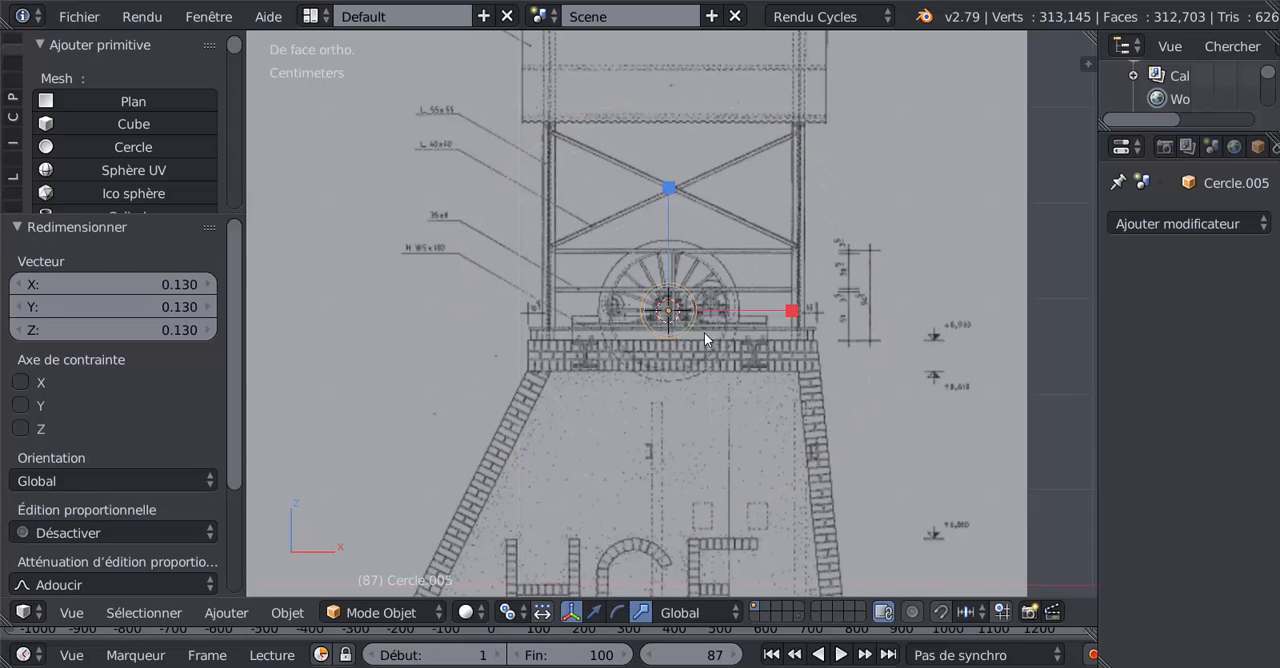
pyautogui.scroll(7, 704, 332)
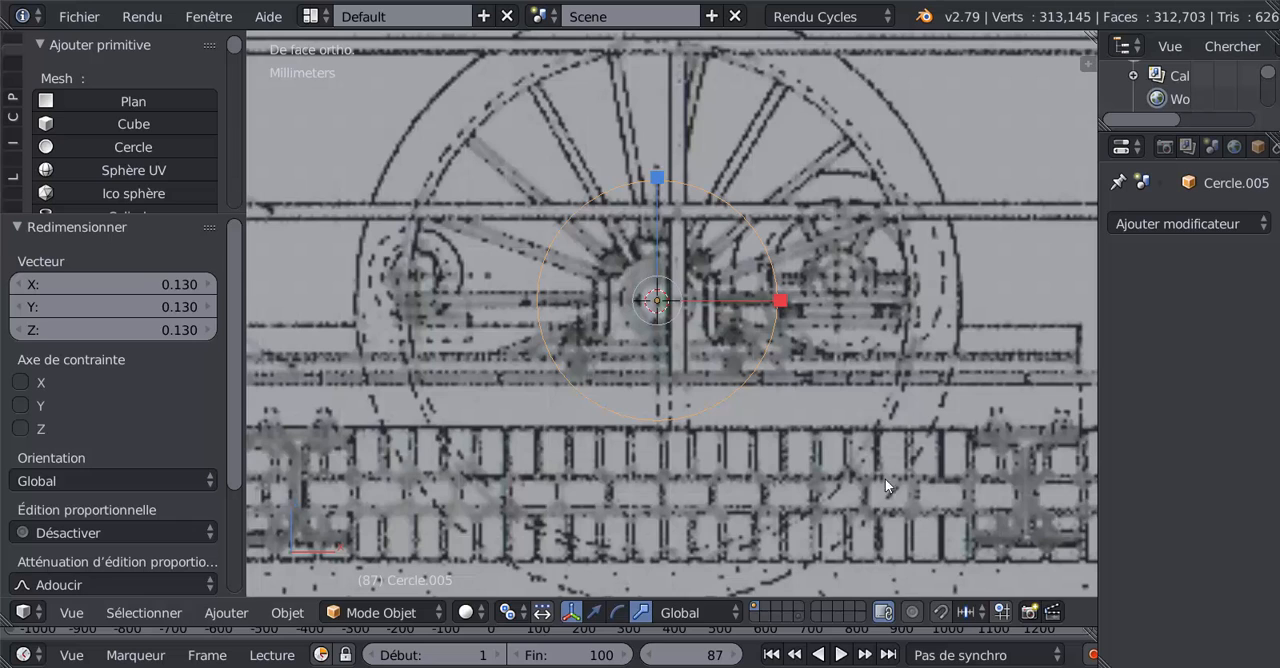
pyautogui.press('s')
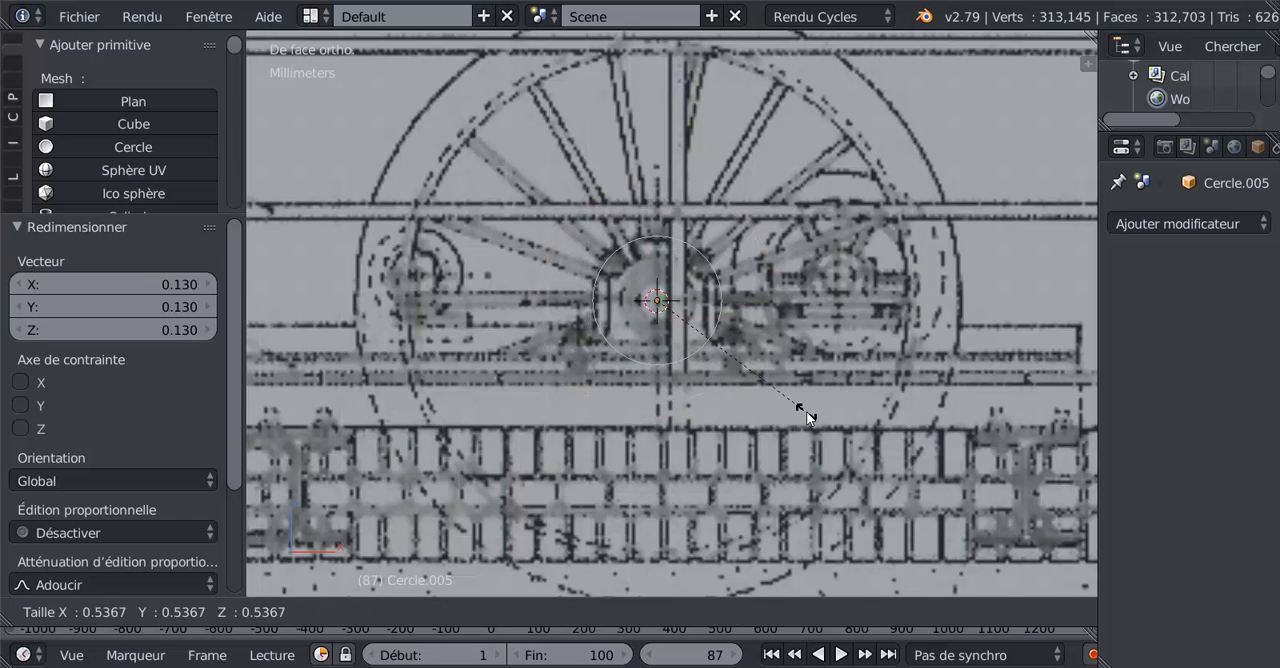
pyautogui.click(806, 411)
pyautogui.scroll(3, 588, 258)
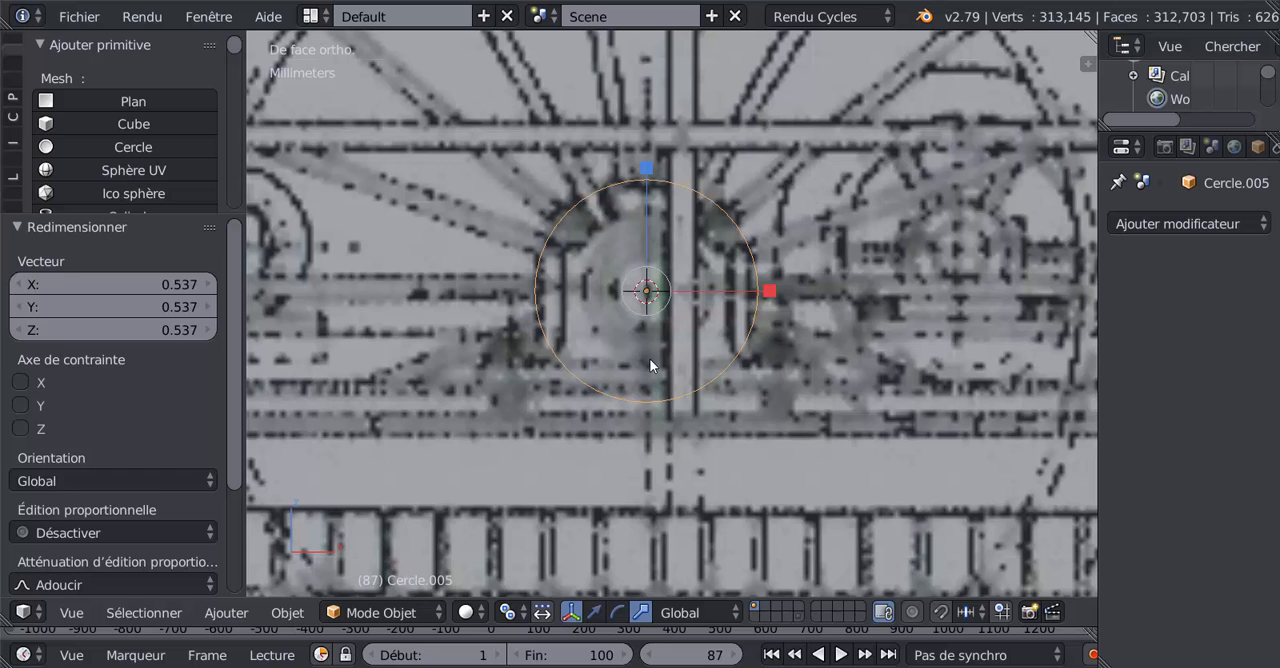
pyautogui.scroll(-2, 650, 360)
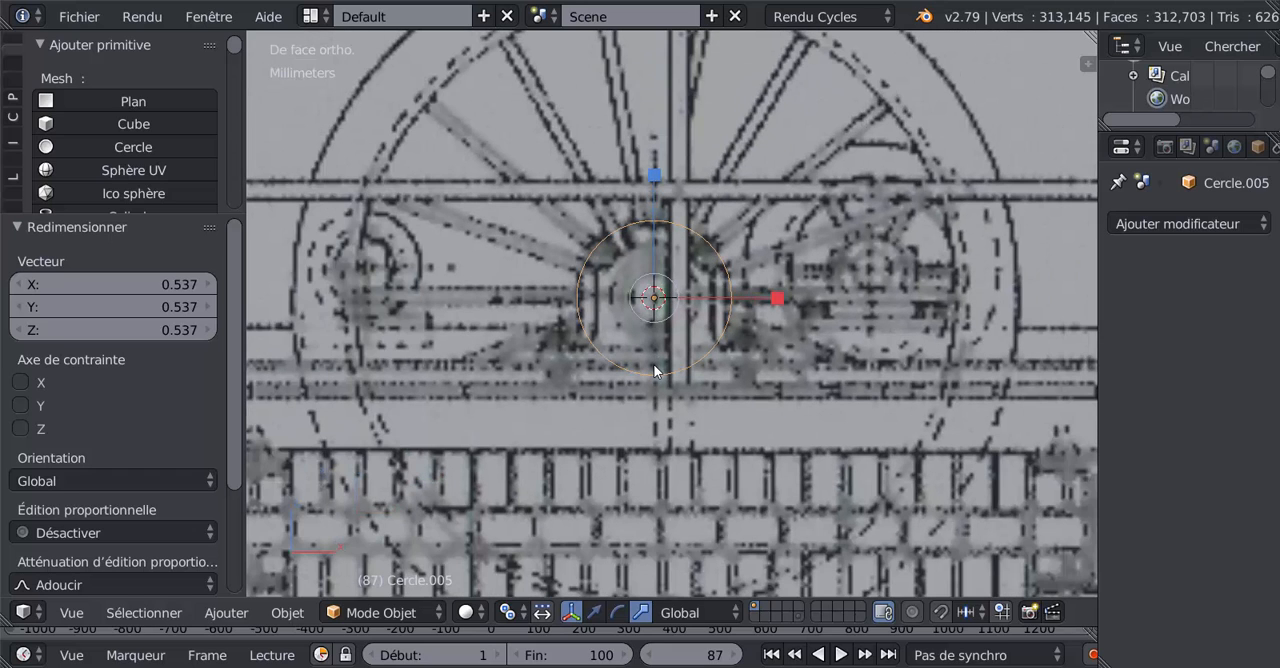
# Step: Show the hub in the right side view and enter Edit mode on the circle with vertex selection
pyautogui.press('KP_3')
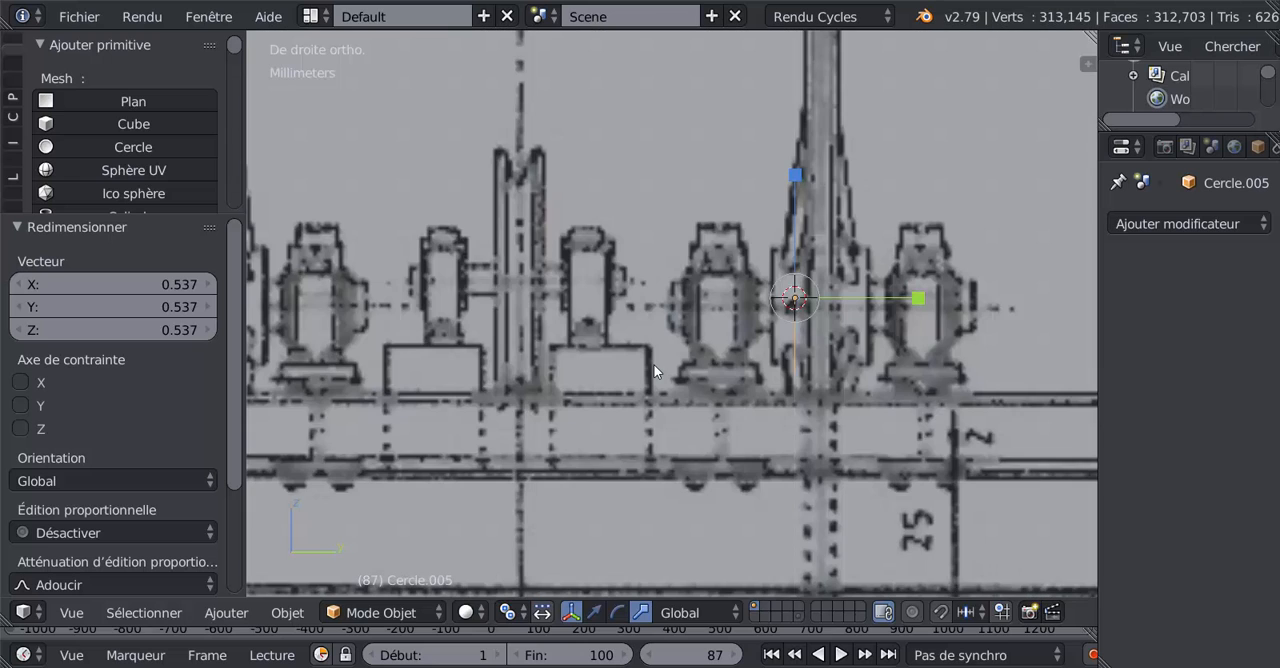
pyautogui.scroll(-2, 654, 364)
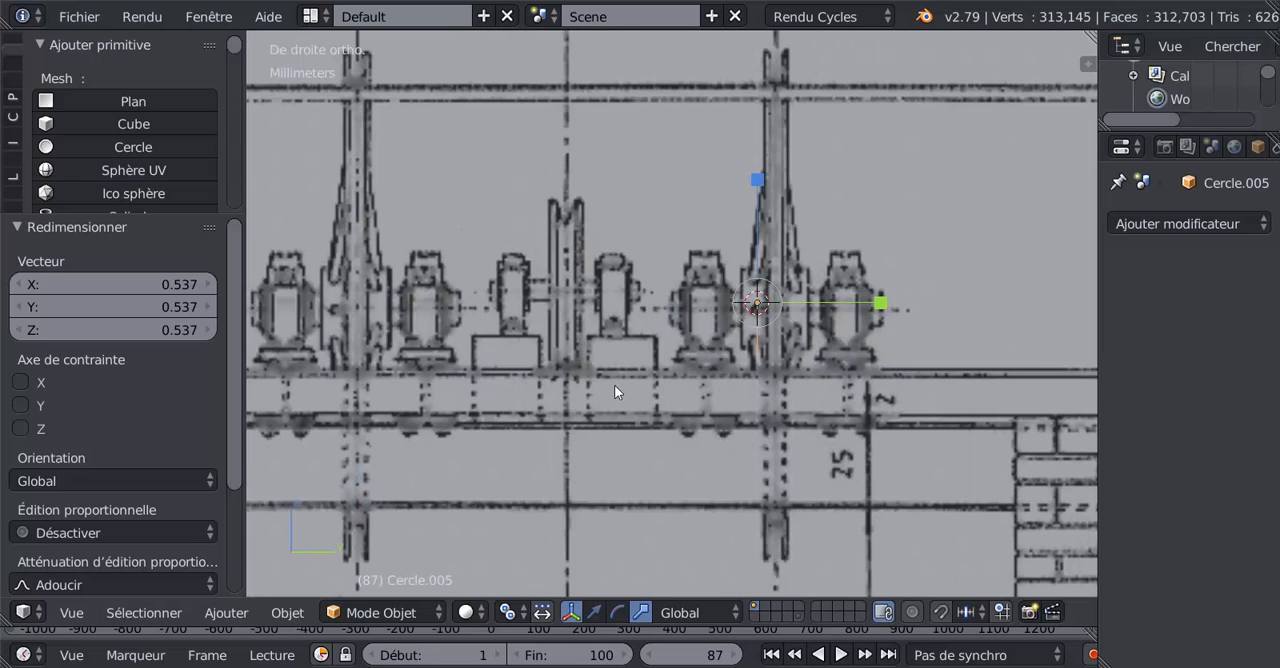
pyautogui.keyDown('shift'); pyautogui.moveTo(614, 385); pyautogui.dragTo(502, 391, button='middle'); pyautogui.keyUp('shift')
pyautogui.scroll(3, 519, 392)
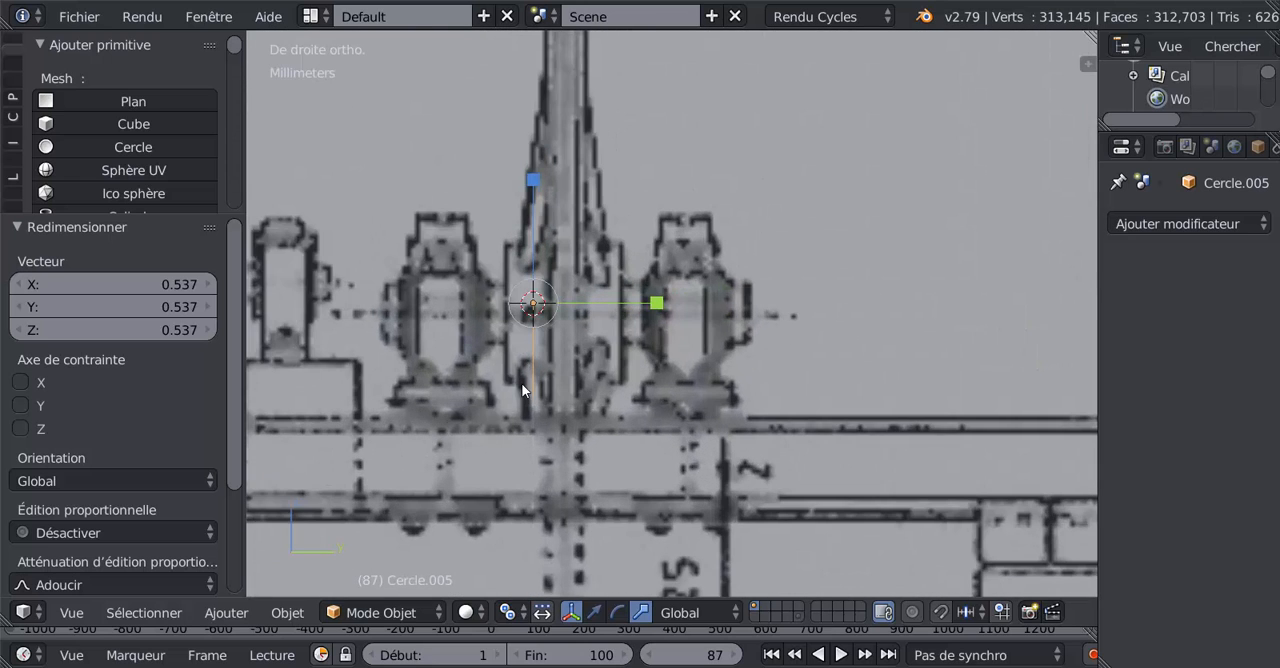
pyautogui.keyDown('shift'); pyautogui.moveTo(534, 557); pyautogui.dragTo(656, 500, button='middle'); pyautogui.keyUp('shift')
pyautogui.click(466, 612)
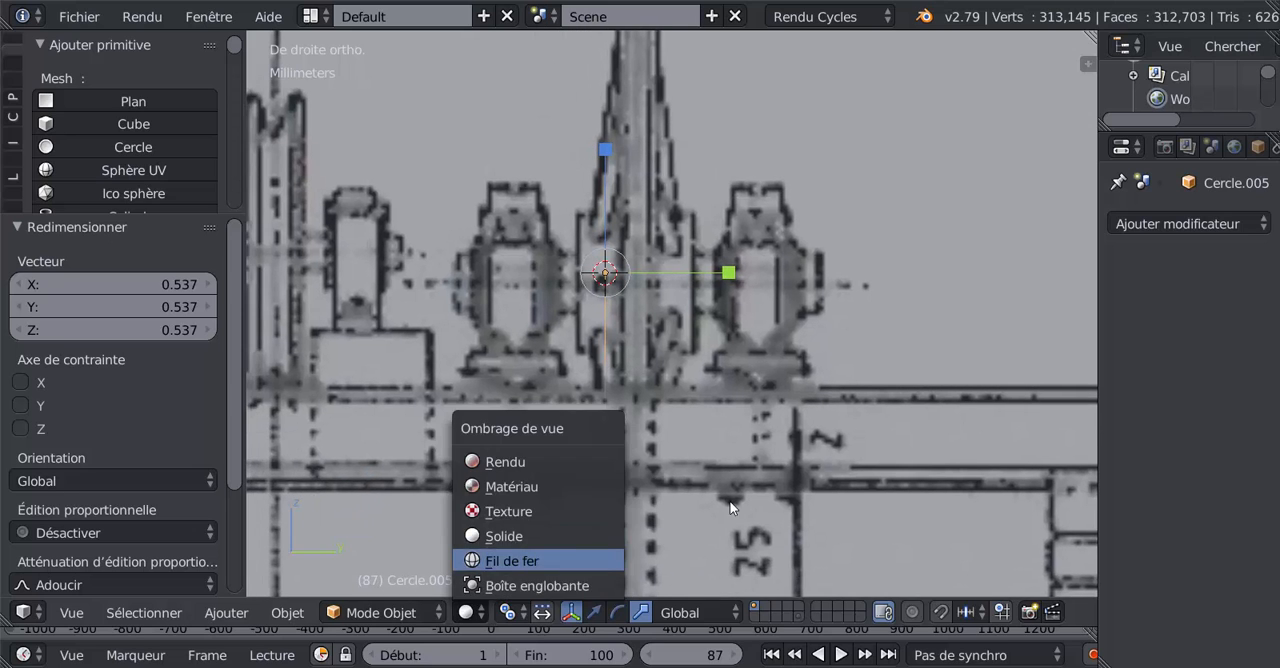
pyautogui.press('Tab')
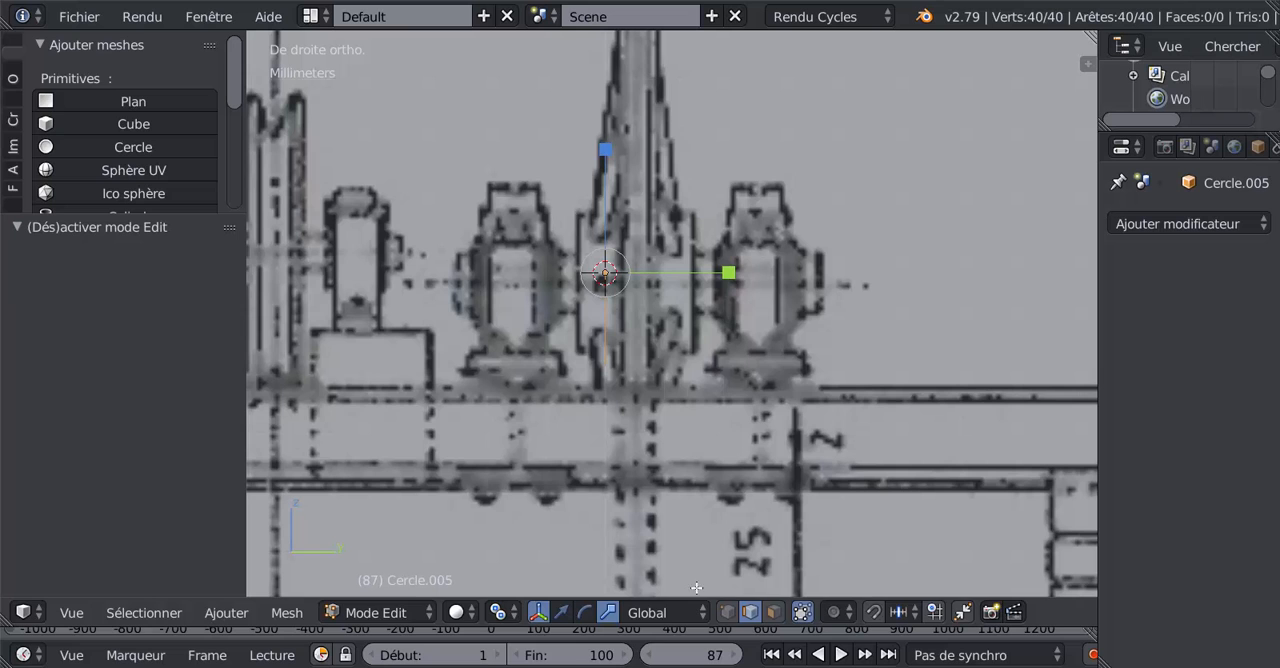
pyautogui.click(727, 612)
# Step: Move the circle's vertices about 1.51 mm along Y onto the hub's outer edge line and scale them by about 0.66
pyautogui.scroll(3, 669, 496)
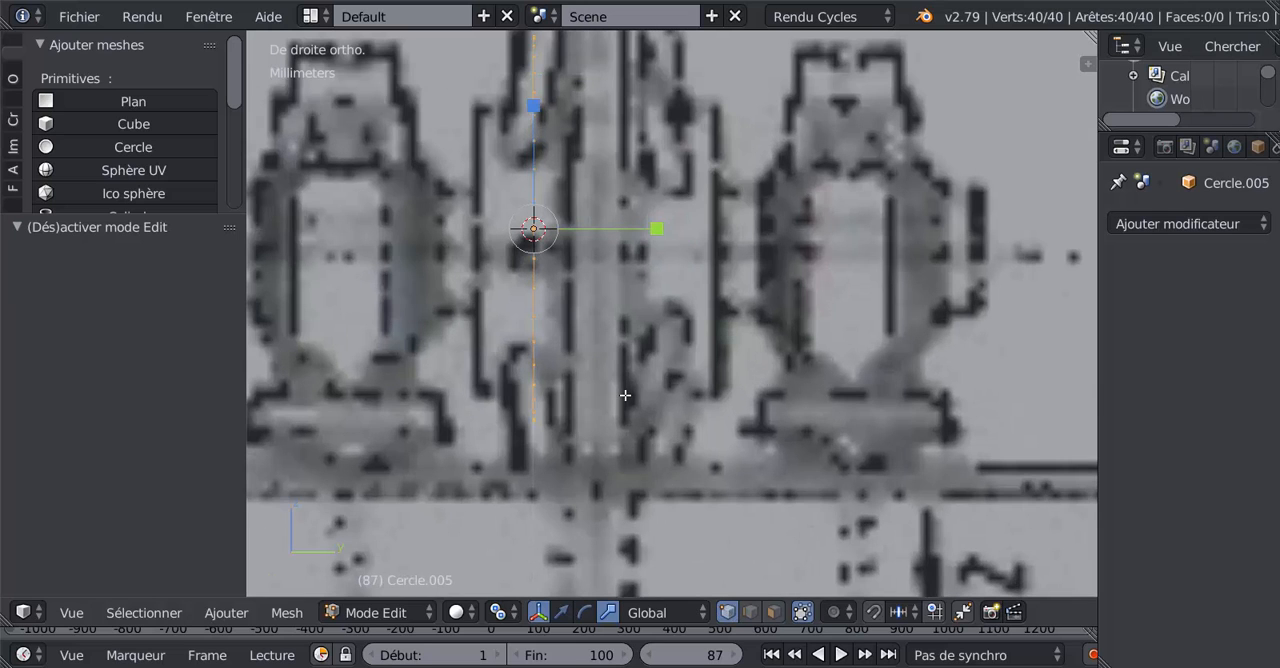
pyautogui.scroll(-3, 625, 395)
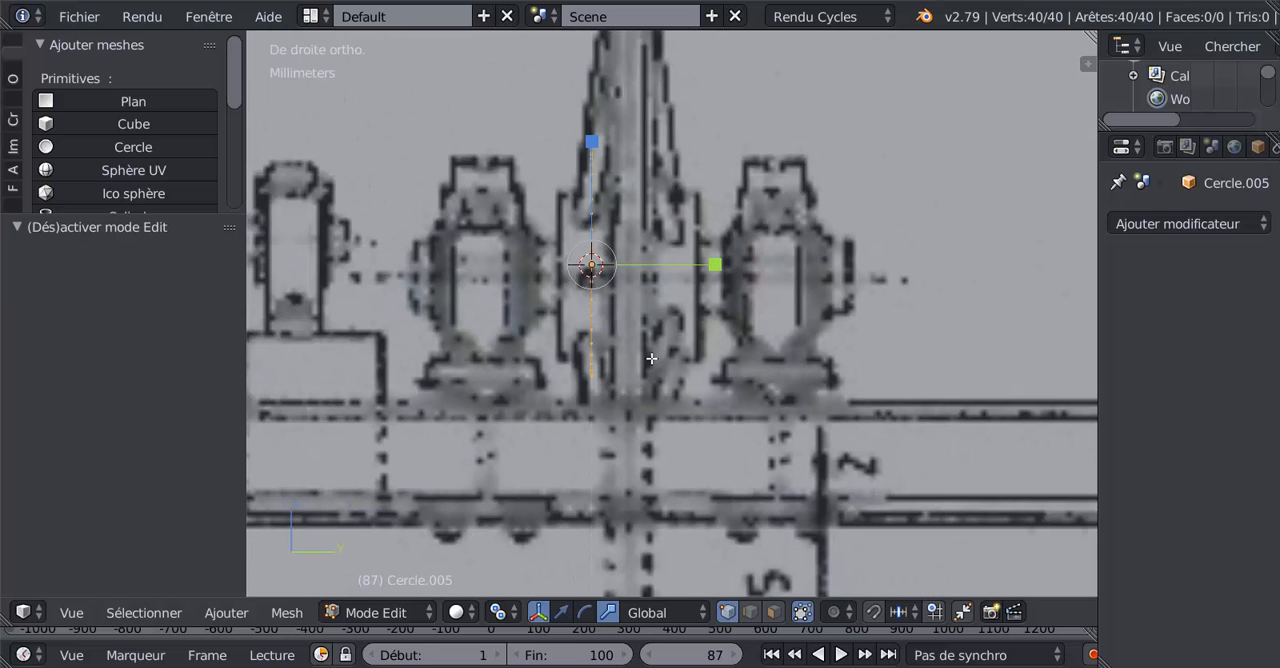
pyautogui.scroll(1, 655, 344)
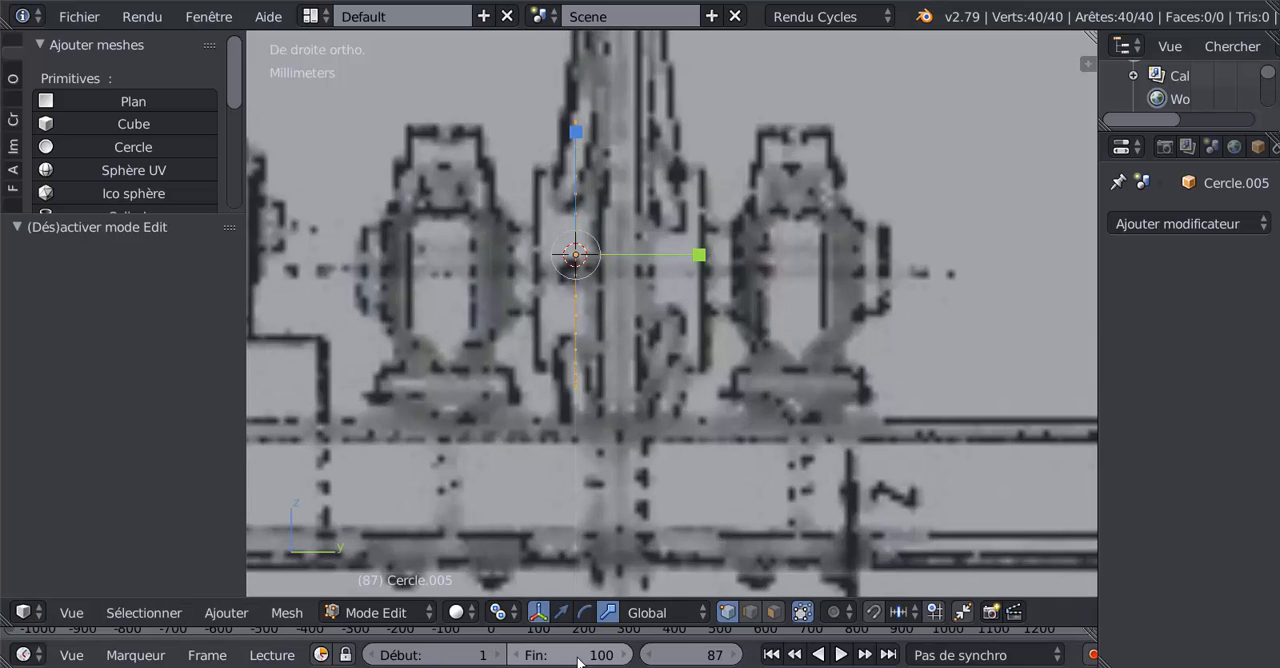
pyautogui.click(562, 617)
pyautogui.moveTo(702, 253); pyautogui.dragTo(826, 247)
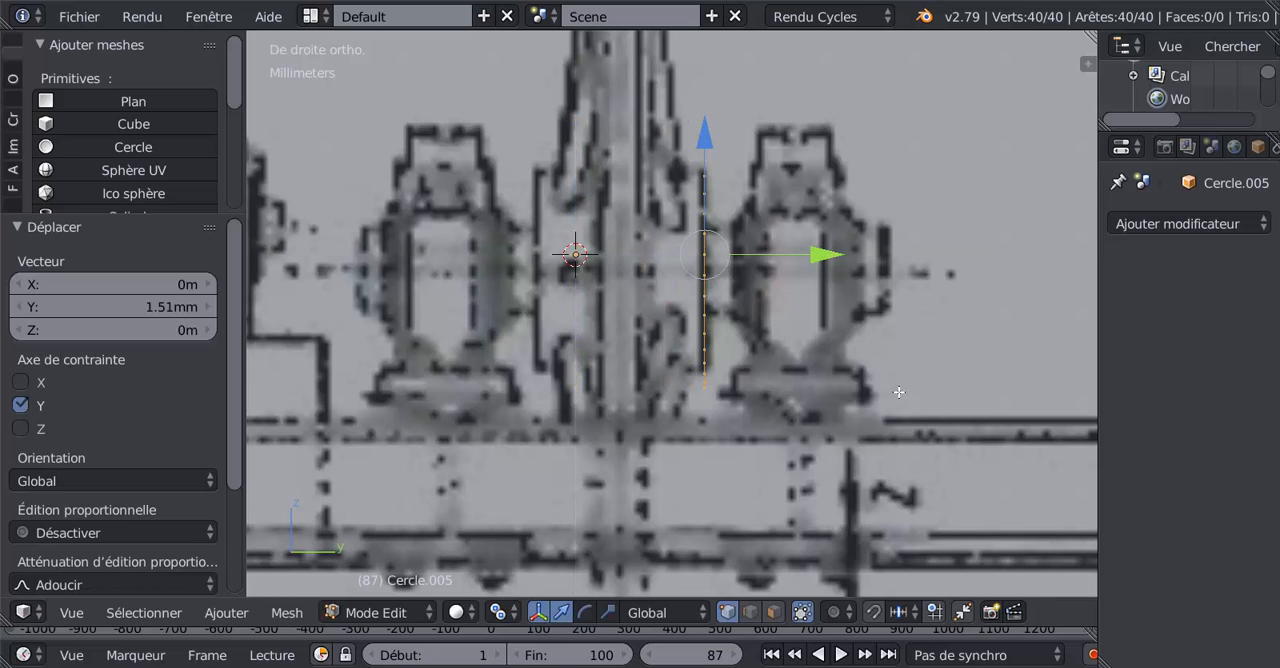
pyautogui.press('s')
pyautogui.click(856, 351)
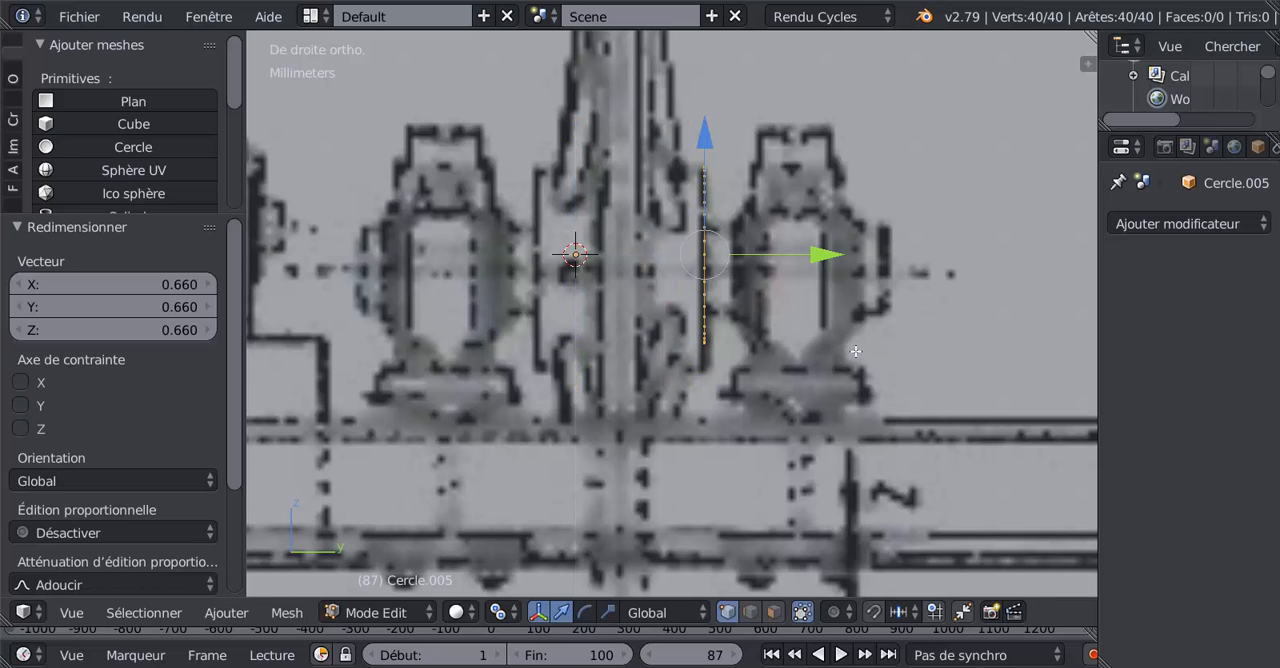
# Step: Lower the circle about 0.178 mm along Z and scale it by about 1.163 to match the hub height in the side drawing
pyautogui.moveTo(709, 147); pyautogui.dragTo(759, 361)
pyautogui.scroll(1, 759, 361)
pyautogui.press('s')
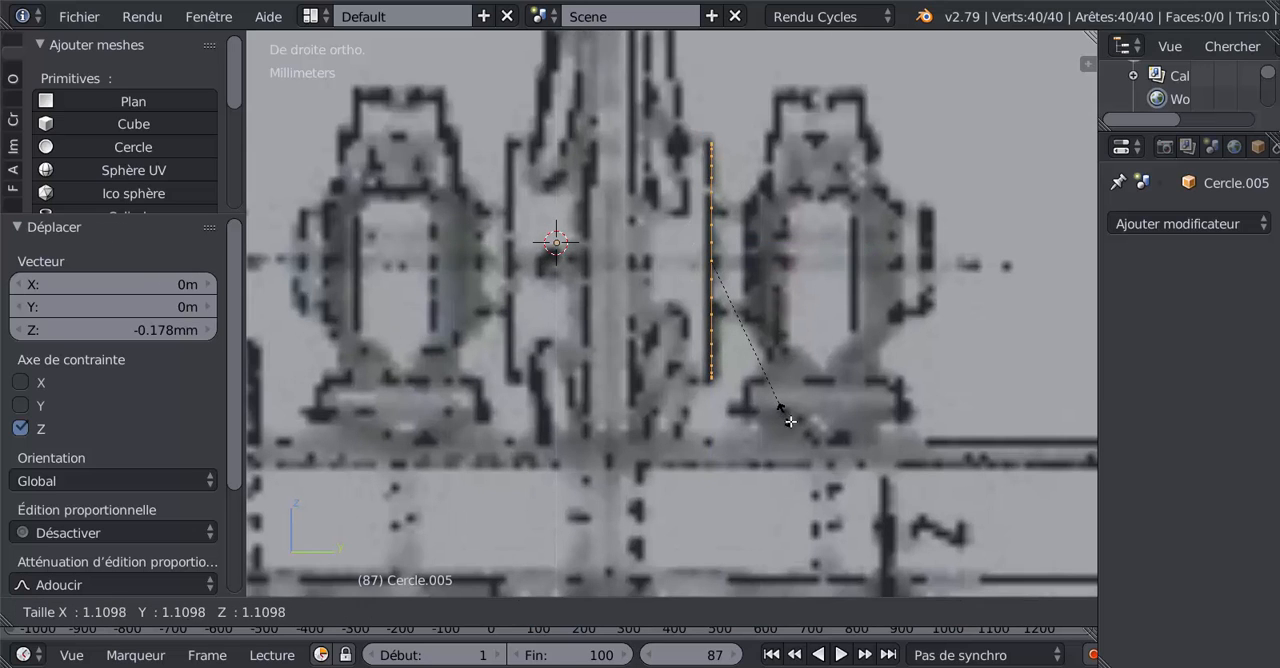
pyautogui.click(790, 421)
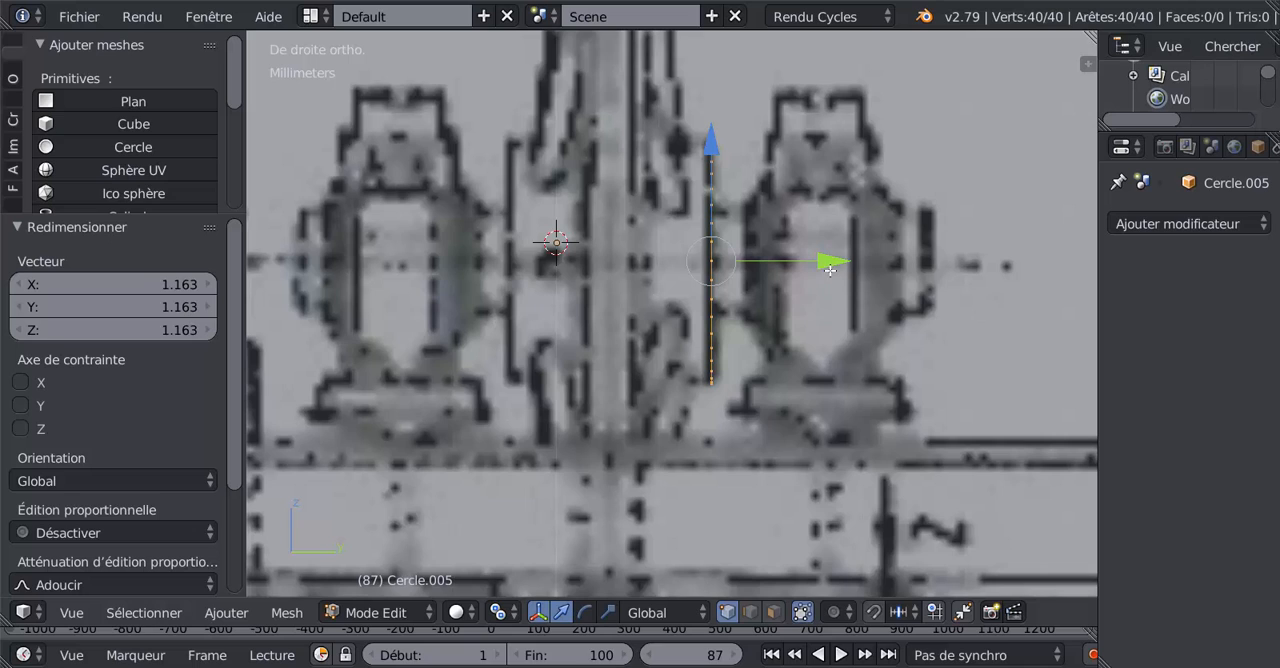
# Step: Move the circle about -1.76 mm along Y to the opposite side of the hub
pyautogui.moveTo(830, 270); pyautogui.dragTo(650, 300)
pyautogui.scroll(-3, 654, 347)
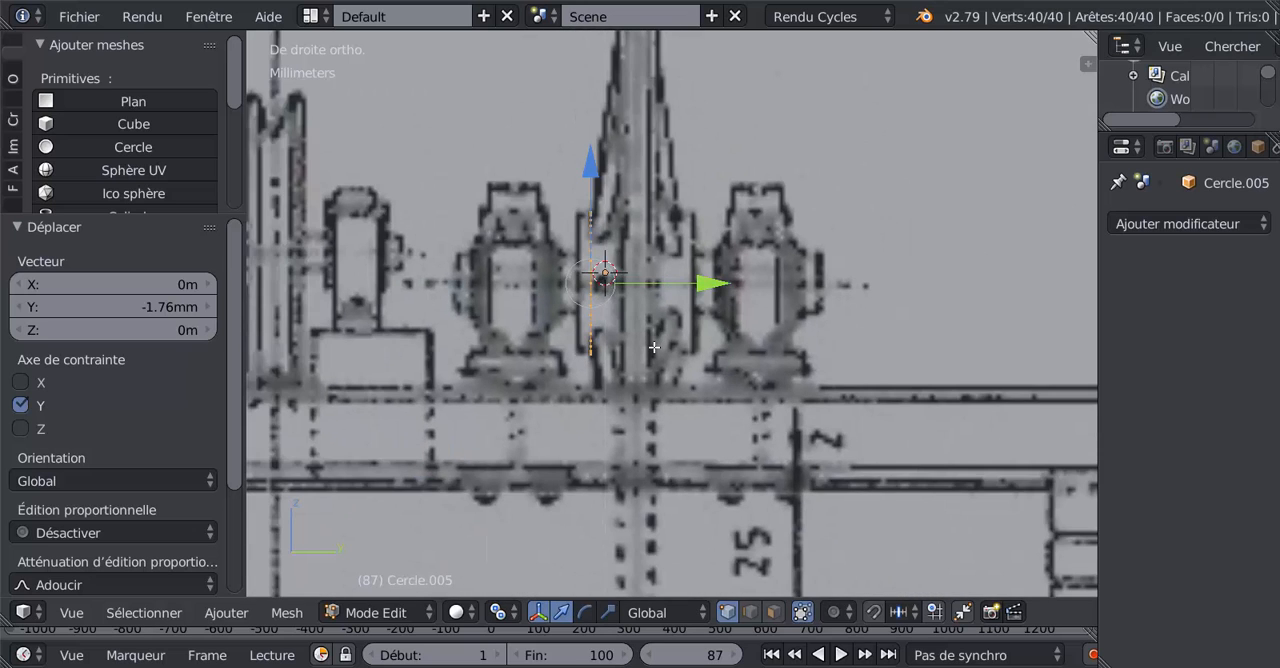
pyautogui.scroll(1, 654, 347)
# Step: Extrude the circle and move the new ring of vertices about 1.59 mm along Y to form an open cylinder
pyautogui.press('e')
pyautogui.press('Escape')
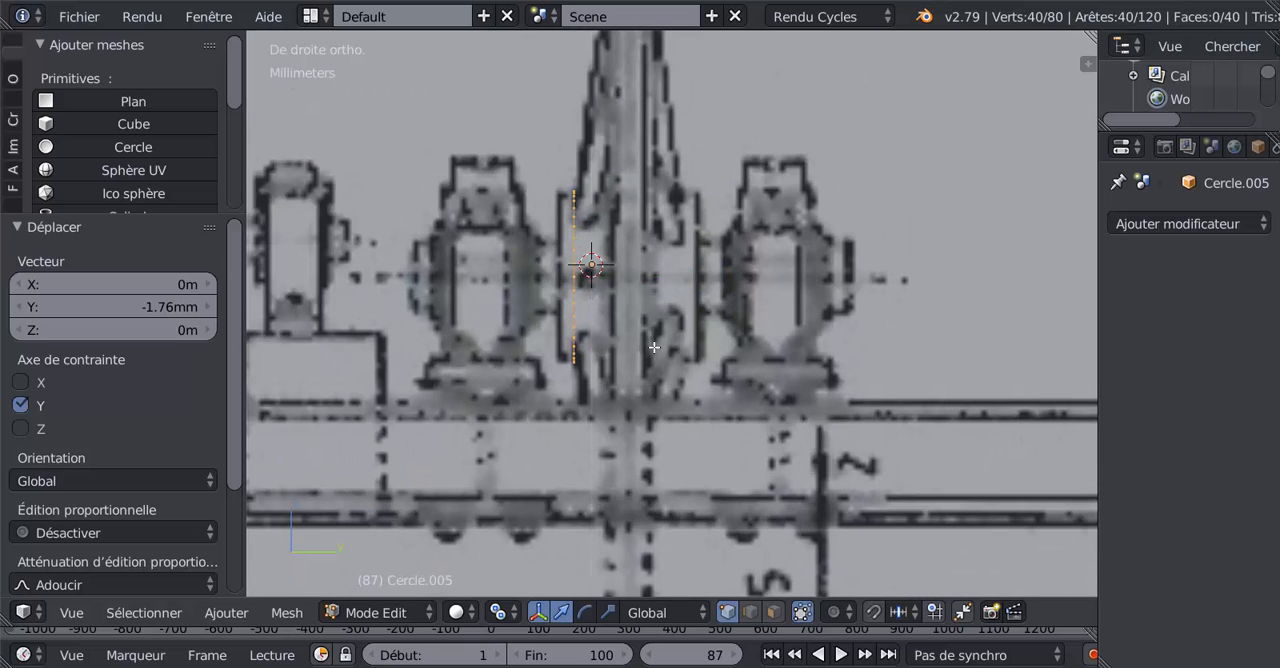
pyautogui.moveTo(686, 274); pyautogui.dragTo(802, 274)
pyautogui.scroll(-3, 796, 280)
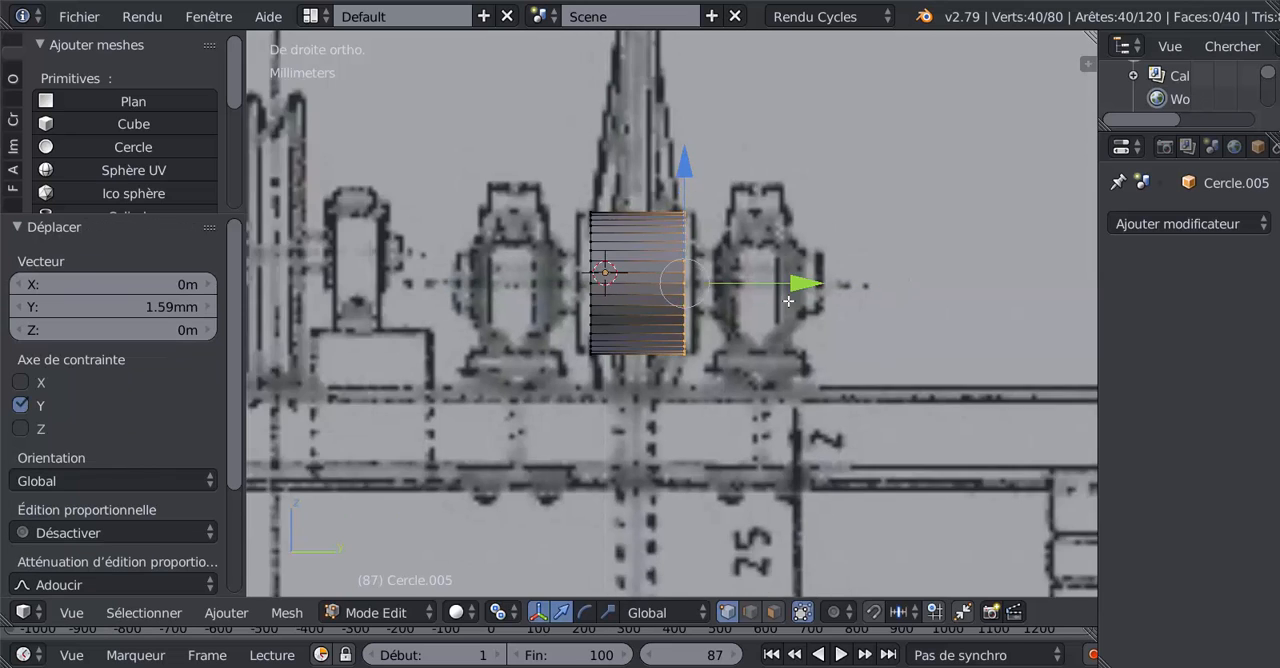
# Step: Add two centred loop cuts around the cylinder, dividing its width into three bands
pyautogui.moveTo(730, 350); pyautogui.dragTo(508, 379, button='middle')
pyautogui.scroll(5, 743, 369)
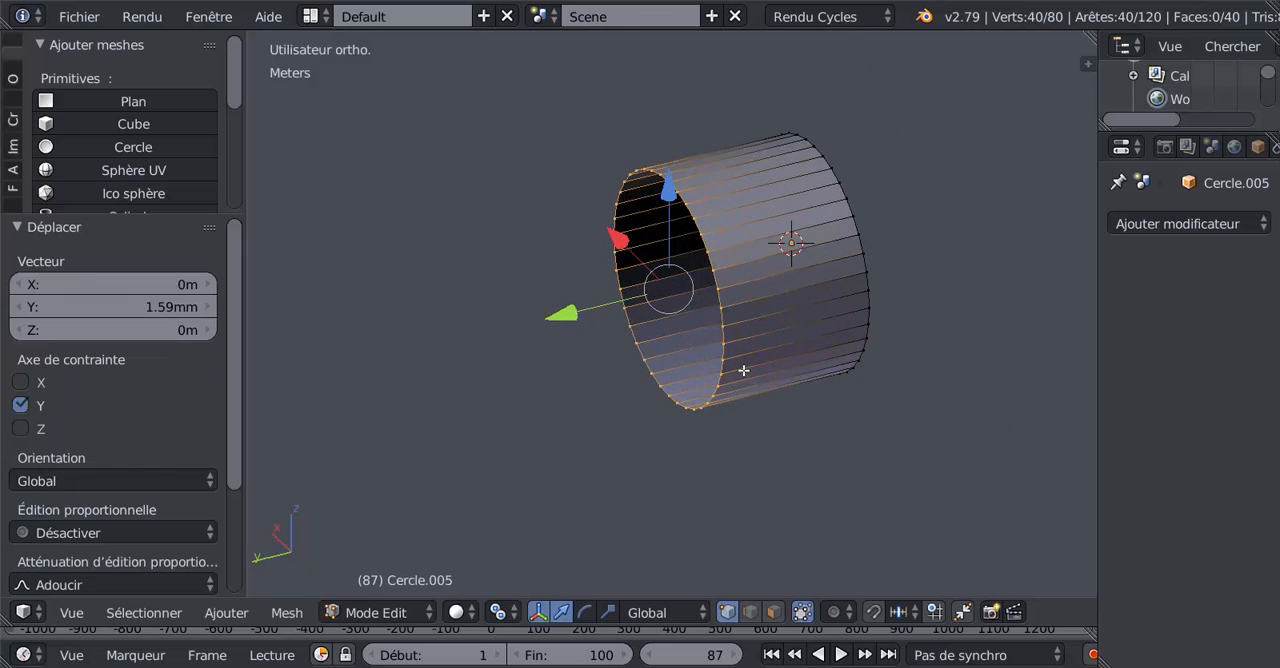
pyautogui.scroll(-2, 750, 364)
pyautogui.hotkey('ctrl', 'r')
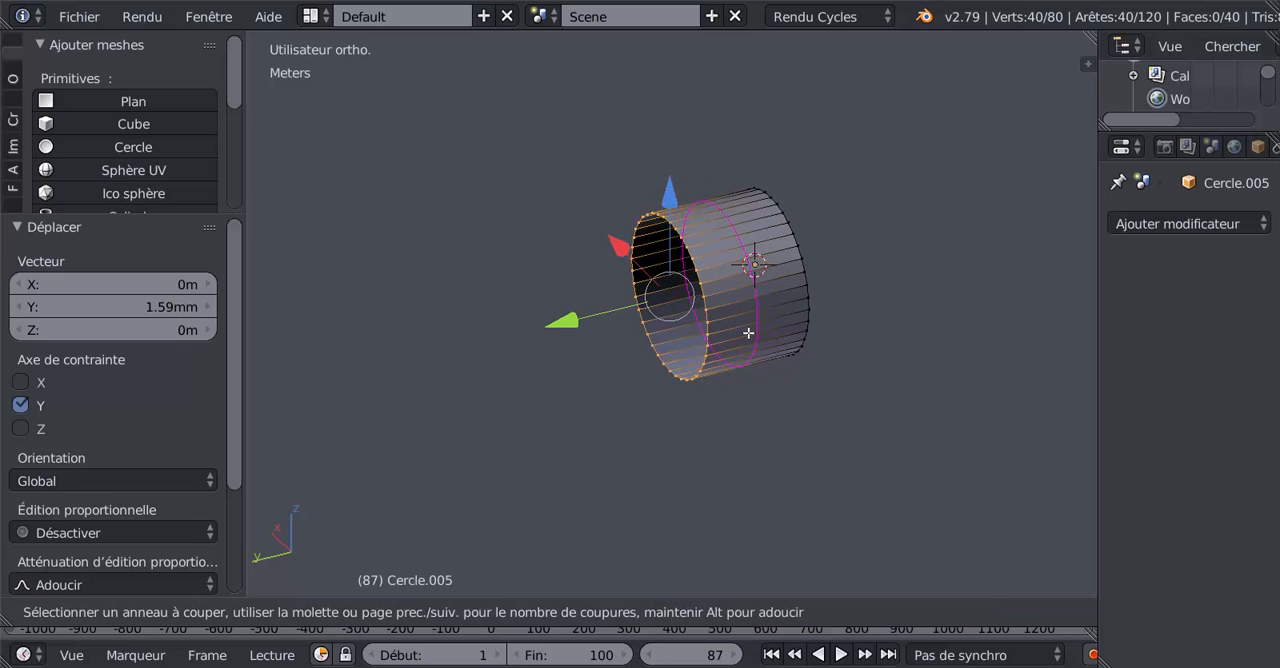
pyautogui.scroll(1, 748, 332)
pyautogui.click(748, 332)
pyautogui.rightClick(748, 332)
pyautogui.moveTo(740, 450); pyautogui.dragTo(671, 468, button='middle')
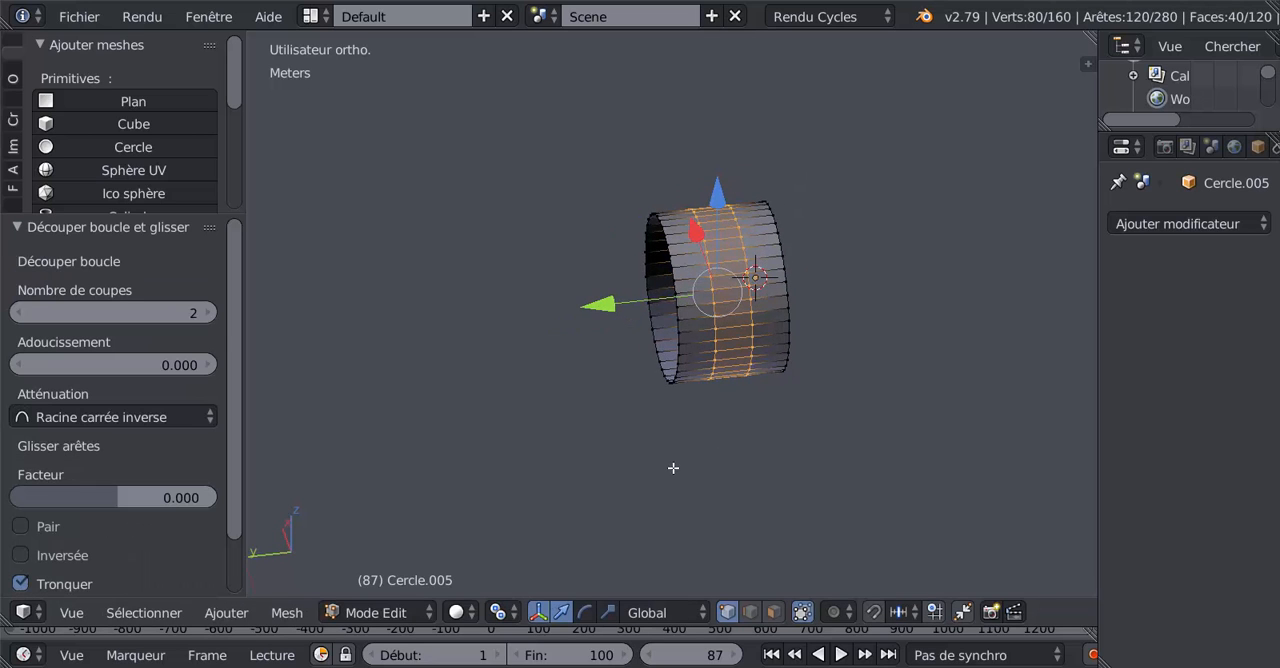
pyautogui.click(778, 616)
pyautogui.scroll(2, 779, 465)
pyautogui.scroll(4, 668, 536)
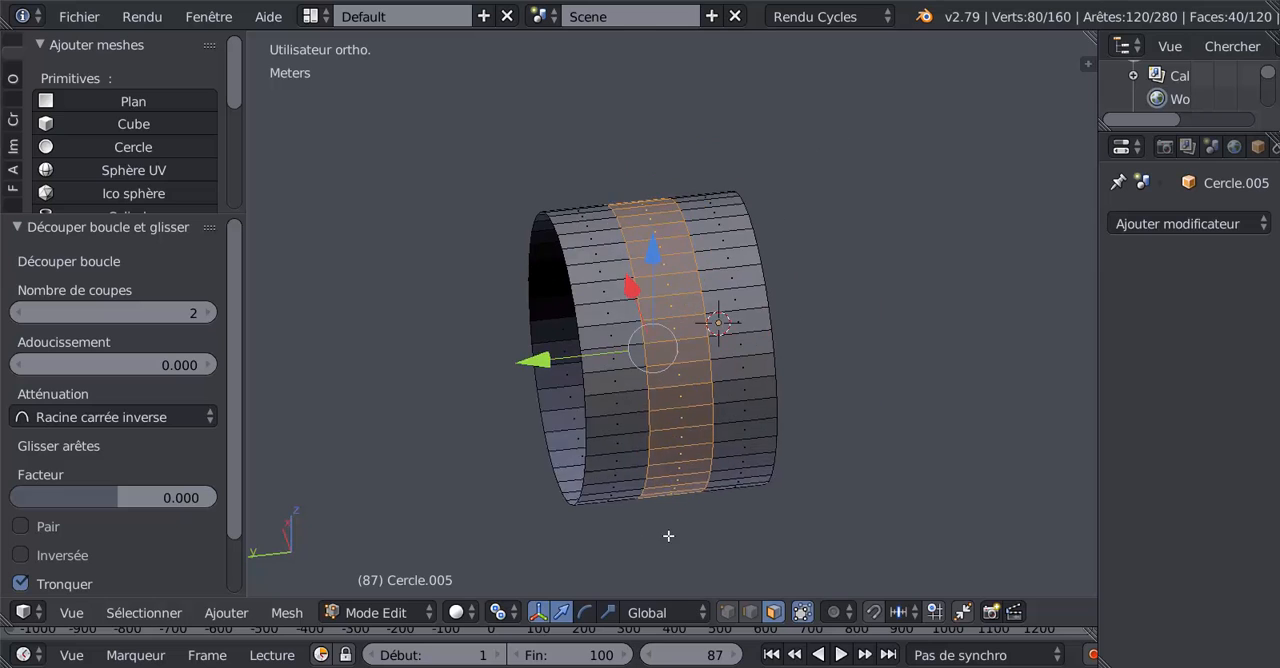
pyautogui.rightClick(726, 340)
pyautogui.keyDown('shift'); pyautogui.rightClick(730, 376); pyautogui.keyUp('shift')
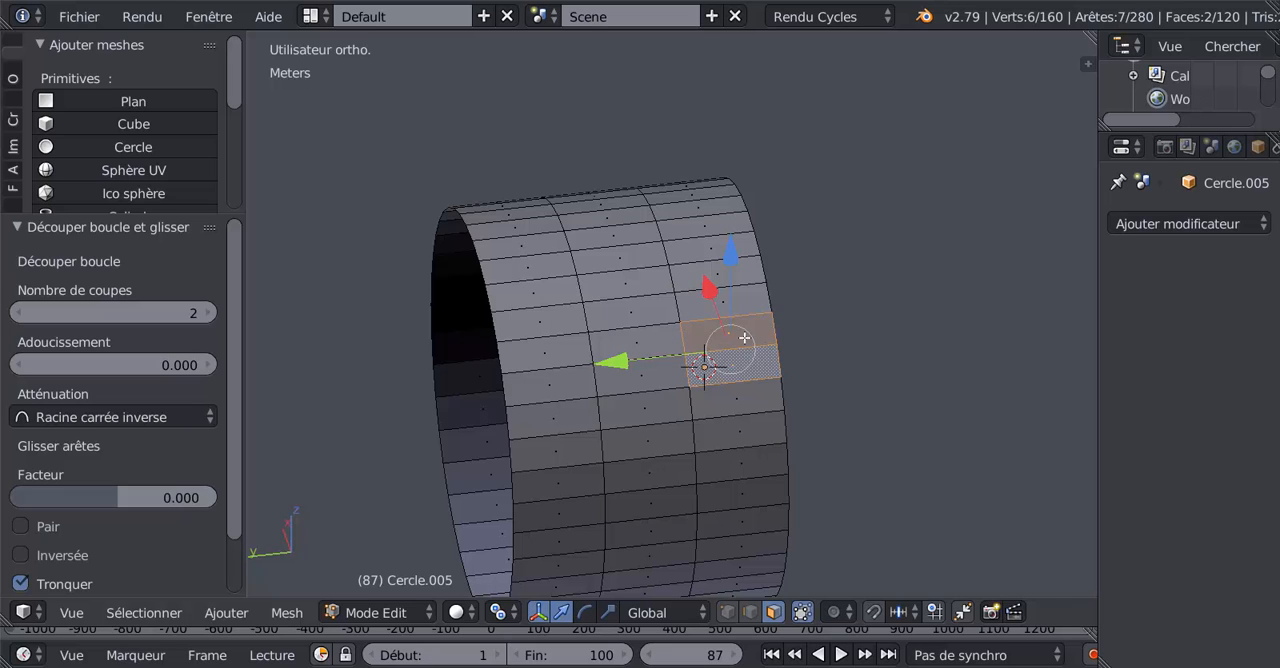
pyautogui.scroll(2, 743, 405)
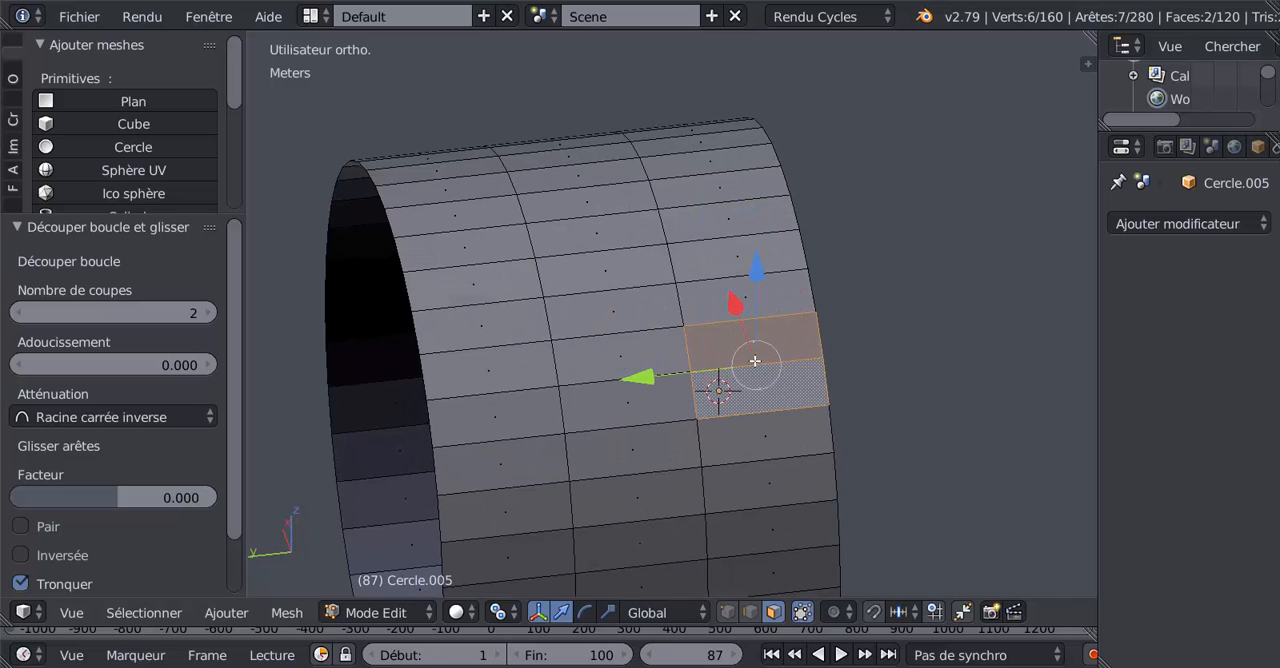
# Step: Select the open edge loops at both ends of the cylinder
pyautogui.click(737, 608)
pyautogui.keyDown('alt'); pyautogui.rightClick(836, 356); pyautogui.keyUp('alt')
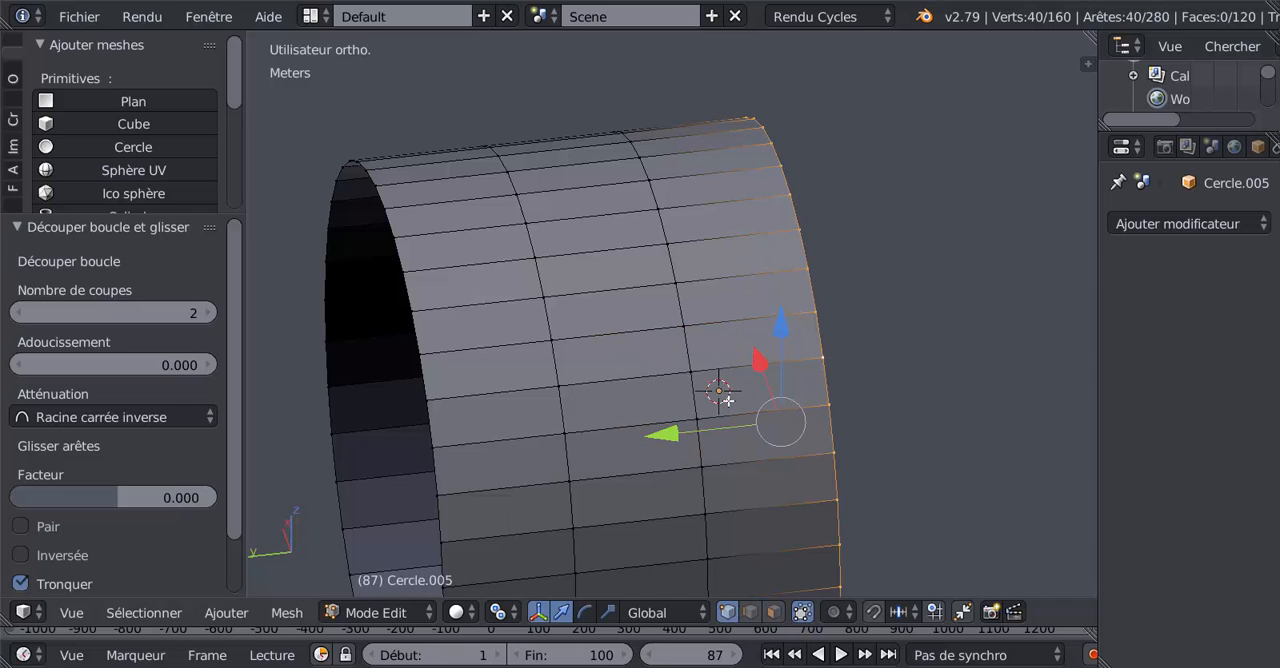
pyautogui.keyDown('alt'); pyautogui.keyDown('shift'); pyautogui.rightClick(429, 382); pyautogui.keyUp('shift'); pyautogui.keyUp('alt')
pyautogui.scroll(-2, 476, 524)
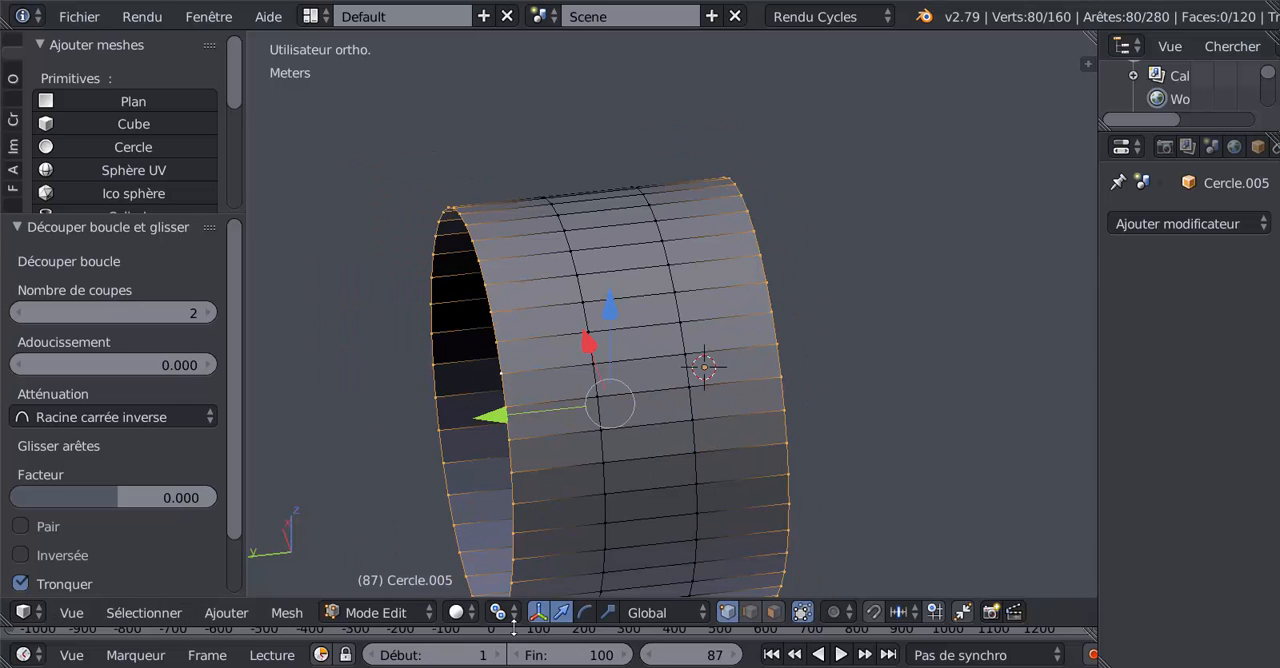
# Step: Set the pivot point to the median (Barycentre) and scale both end loops by about 0.847 along Y
pyautogui.click(608, 612)
pyautogui.click(500, 612)
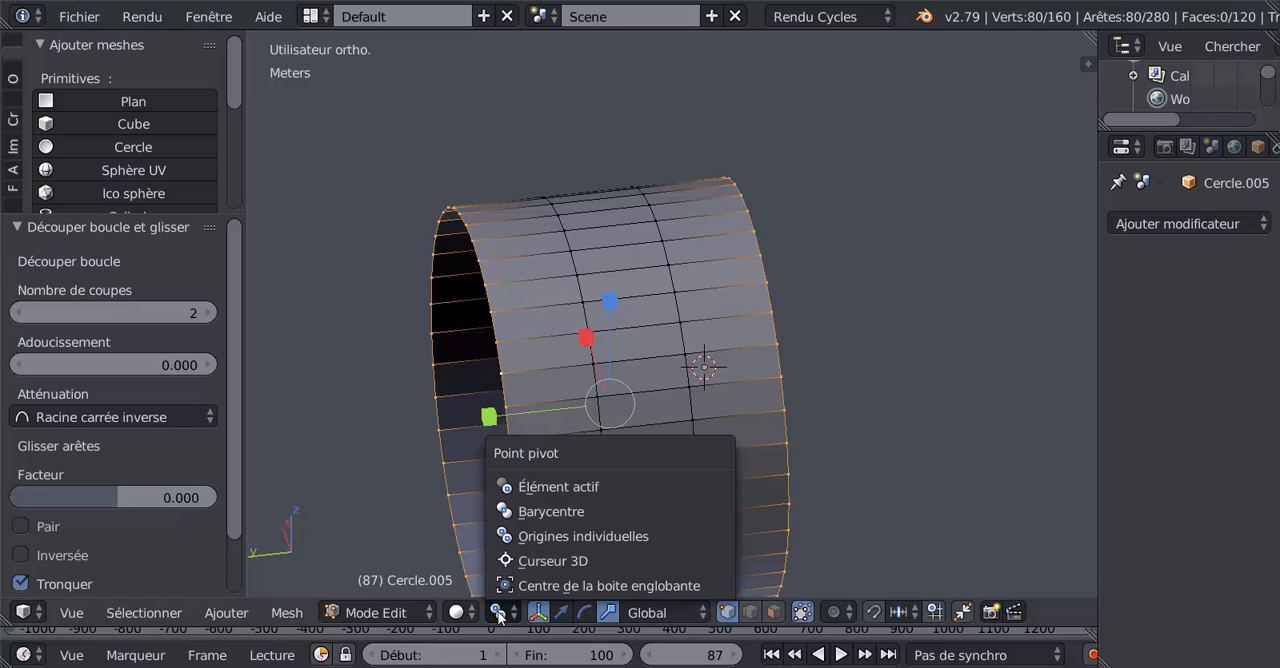
pyautogui.click(508, 481)
pyautogui.moveTo(488, 416); pyautogui.dragTo(507, 416)
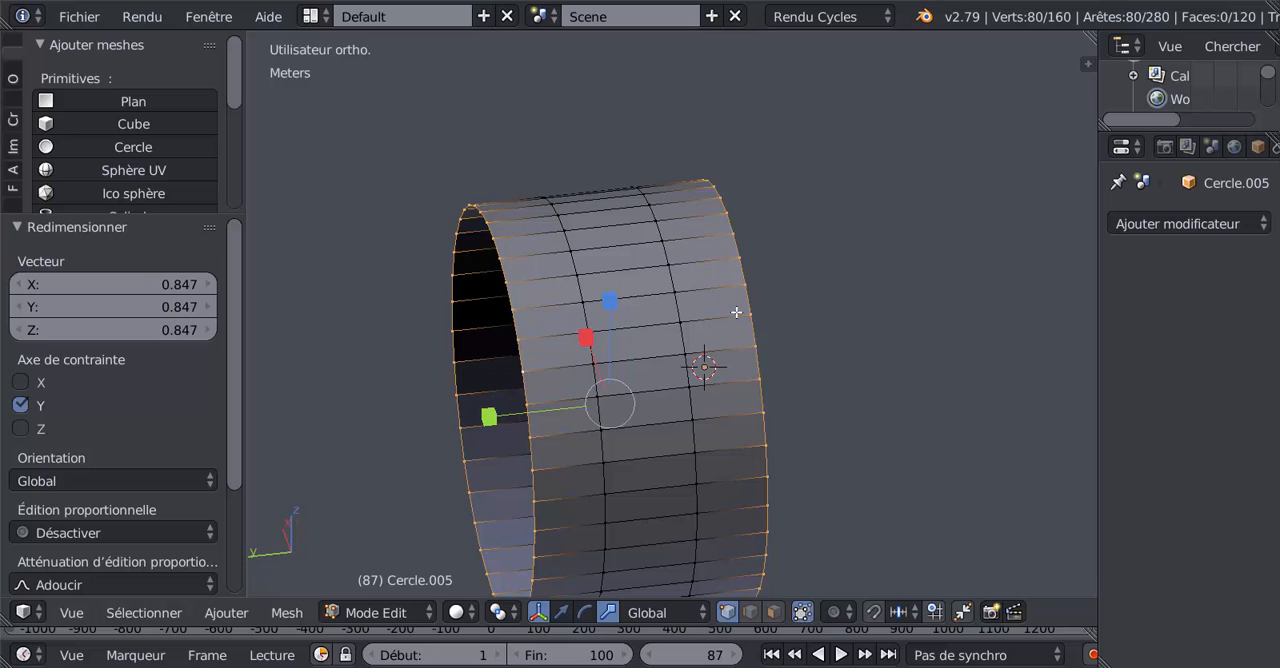
# Step: Switch to face selection and select three pairs of adjacent faces on one outer band of the cylinder, skipping two faces between pairs
pyautogui.press('3')
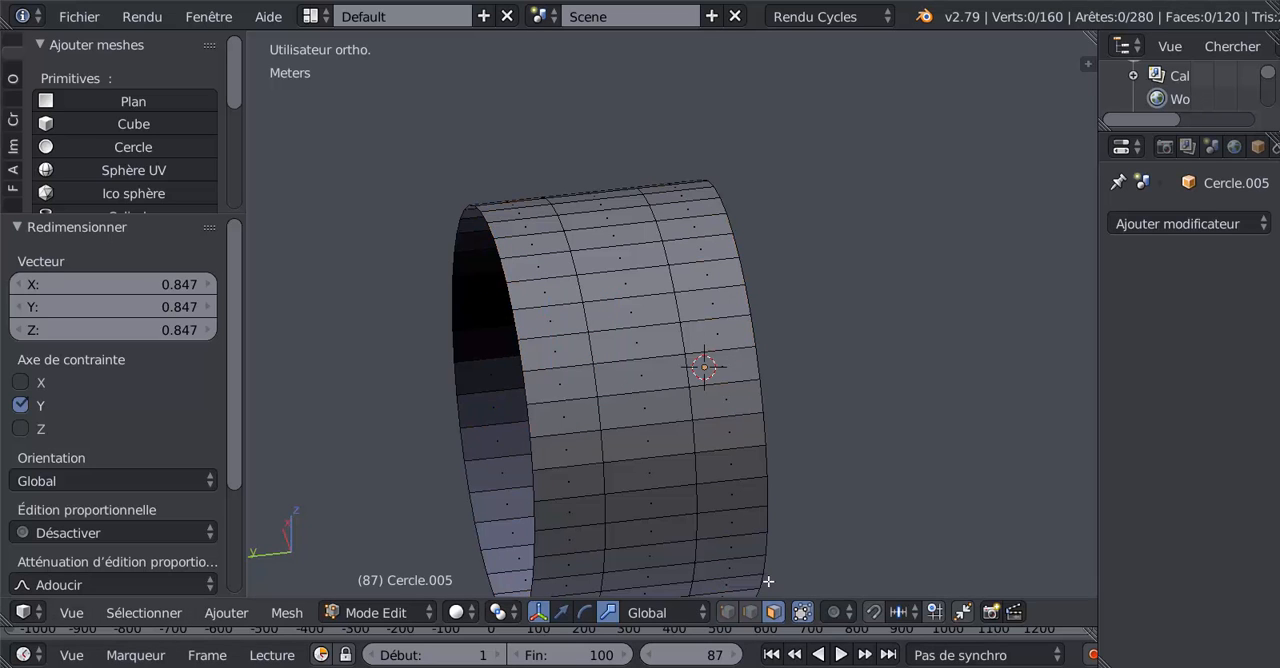
pyautogui.click(711, 411)
pyautogui.keyDown('shift'); pyautogui.click(726, 374); pyautogui.keyUp('shift')
pyautogui.scroll(2, 779, 439)
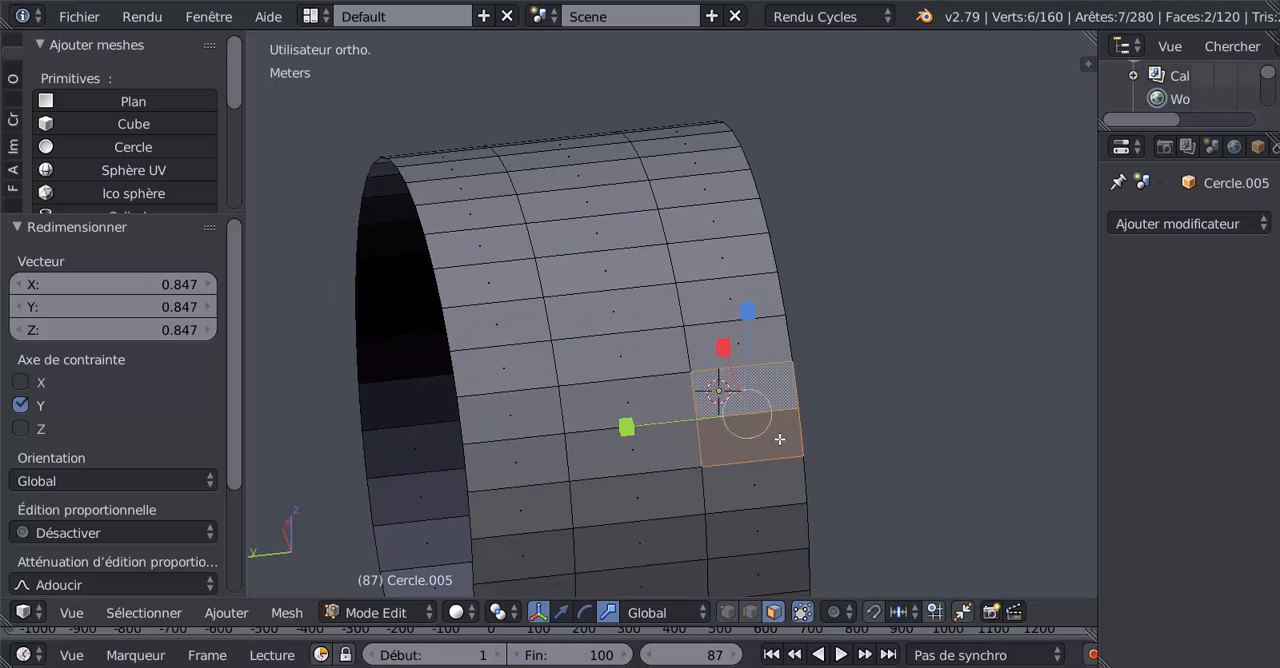
pyautogui.scroll(-2, 782, 447)
pyautogui.moveTo(769, 548); pyautogui.dragTo(740, 503, button='middle')
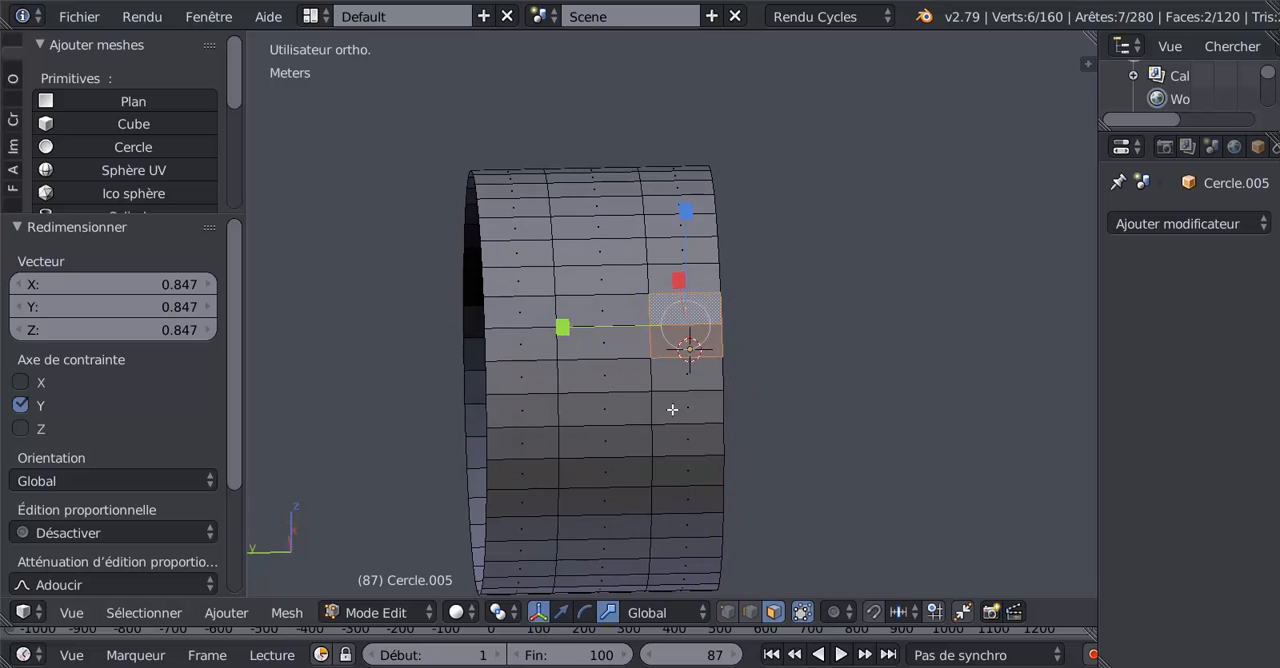
pyautogui.moveTo(674, 462); pyautogui.dragTo(664, 434, button='middle')
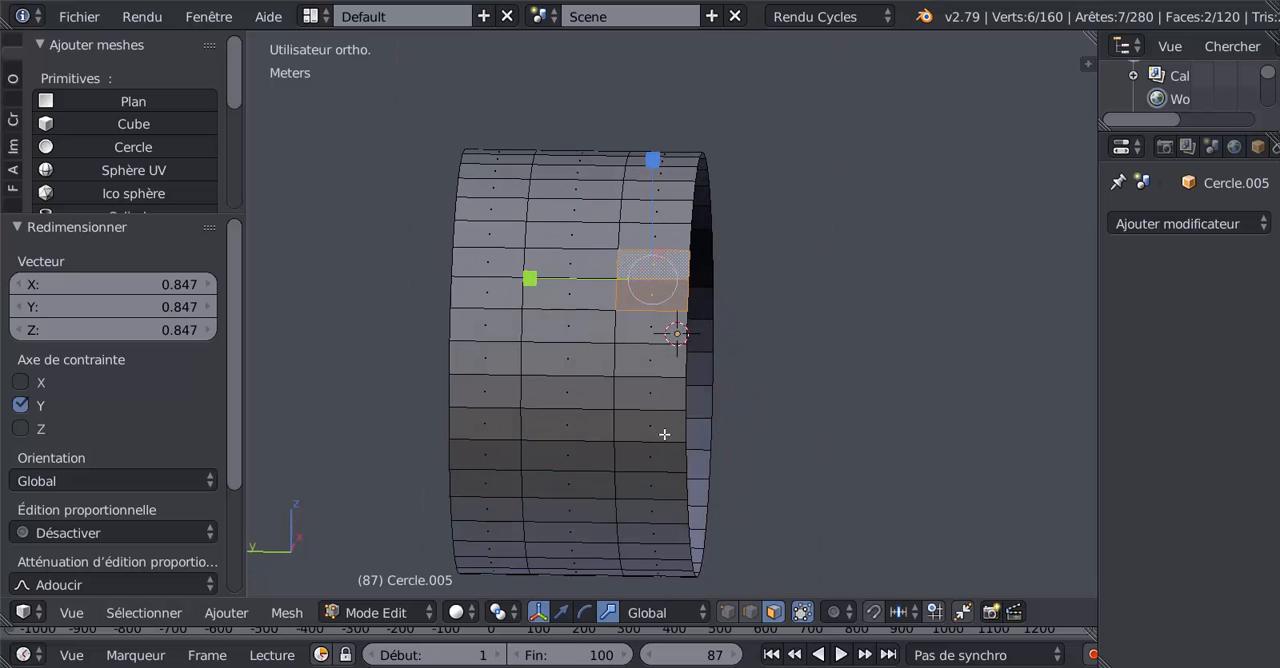
pyautogui.keyDown('shift'); pyautogui.click(656, 418); pyautogui.keyUp('shift')
pyautogui.keyDown('shift'); pyautogui.click(658, 522); pyautogui.keyUp('shift')
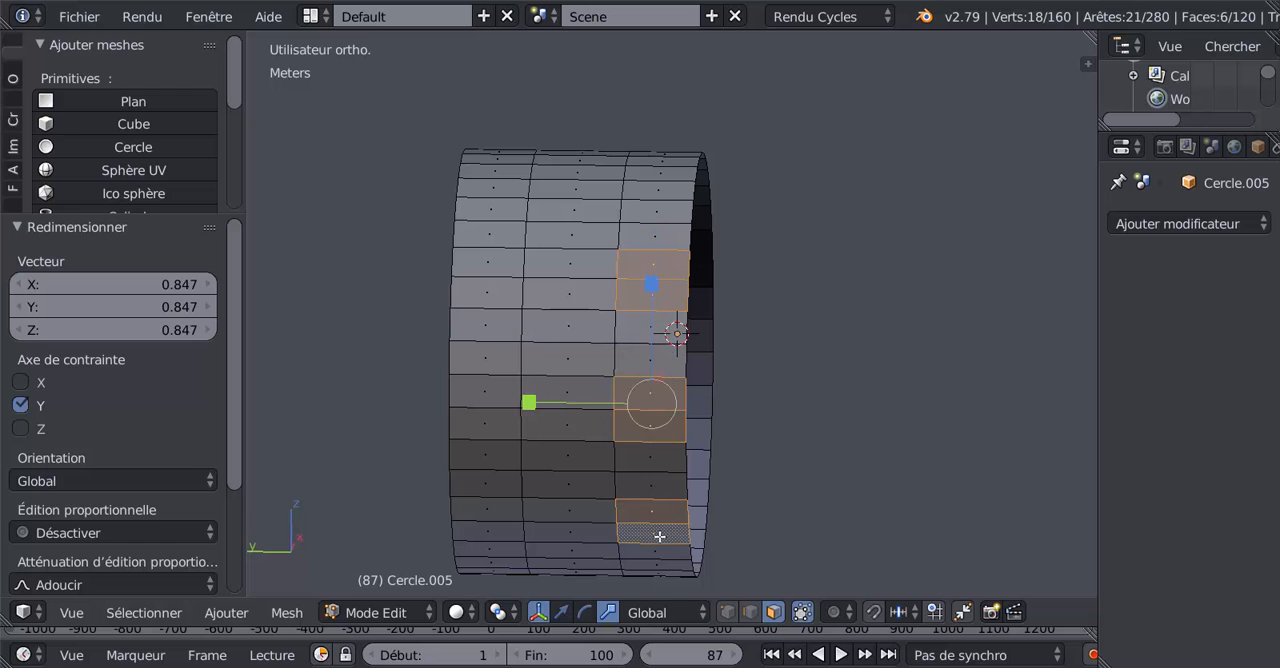
# Step: Extend the face selection with three more evenly spaced pairs around the same outer band
pyautogui.moveTo(654, 531); pyautogui.dragTo(609, 449, button='middle')
pyautogui.keyDown('shift'); pyautogui.click(586, 393); pyautogui.keyUp('shift')
pyautogui.keyDown('shift'); pyautogui.click(608, 406); pyautogui.keyUp('shift')
pyautogui.keyDown('shift'); pyautogui.click(611, 449); pyautogui.keyUp('shift')
pyautogui.keyDown('shift'); pyautogui.click(636, 452); pyautogui.keyUp('shift')
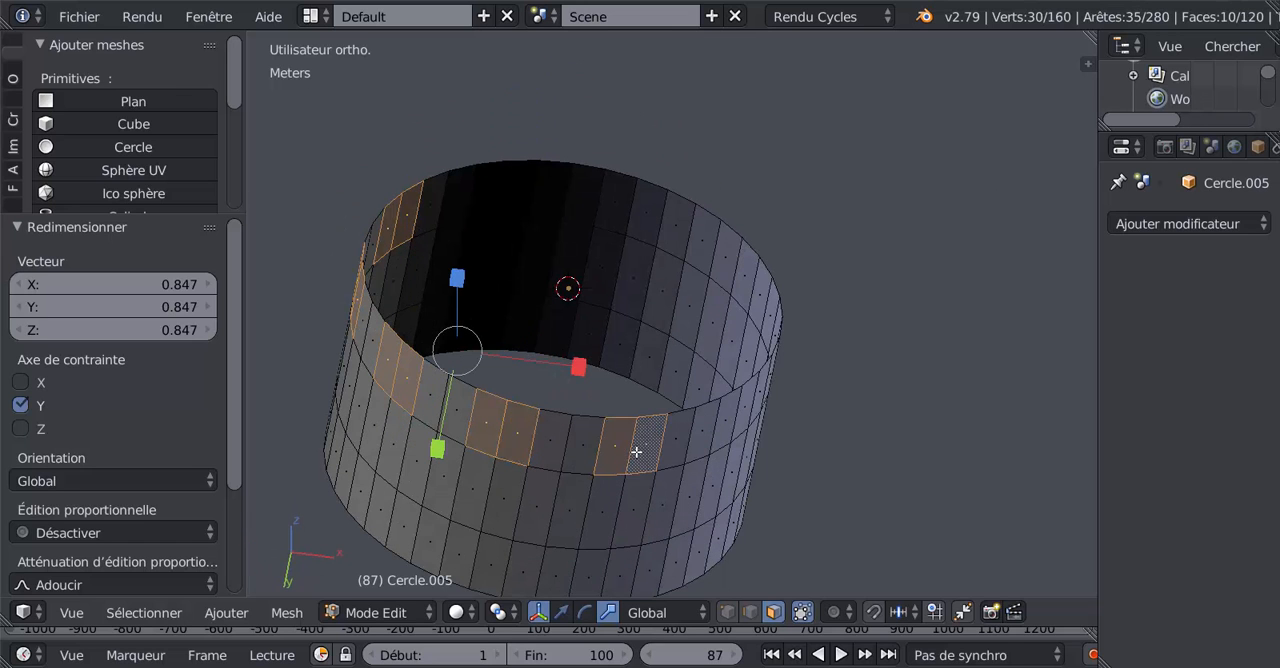
pyautogui.keyDown('shift'); pyautogui.click(721, 425); pyautogui.keyUp('shift')
pyautogui.keyDown('shift'); pyautogui.click(750, 404); pyautogui.keyUp('shift')
# Step: Add the last four evenly spaced face pairs to complete the pattern around the first outer band
pyautogui.moveTo(738, 475); pyautogui.dragTo(662, 543, button='middle')
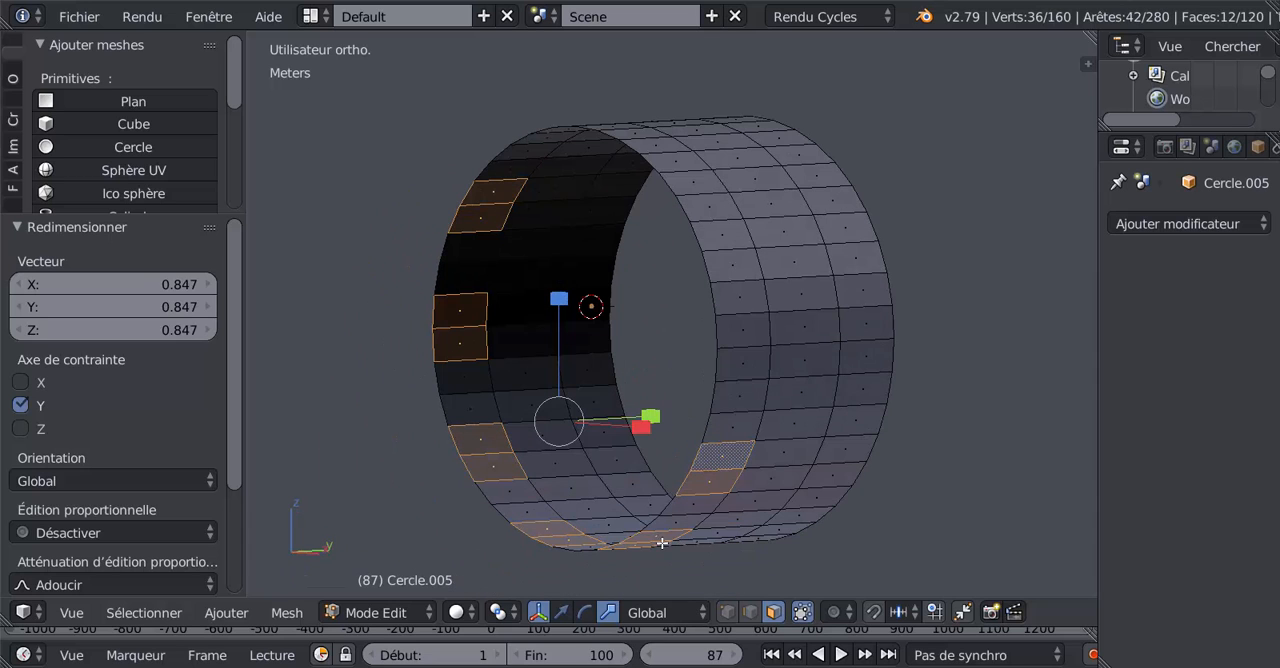
pyautogui.keyDown('shift'); pyautogui.click(743, 365); pyautogui.keyUp('shift')
pyautogui.keyDown('shift'); pyautogui.click(733, 328); pyautogui.keyUp('shift')
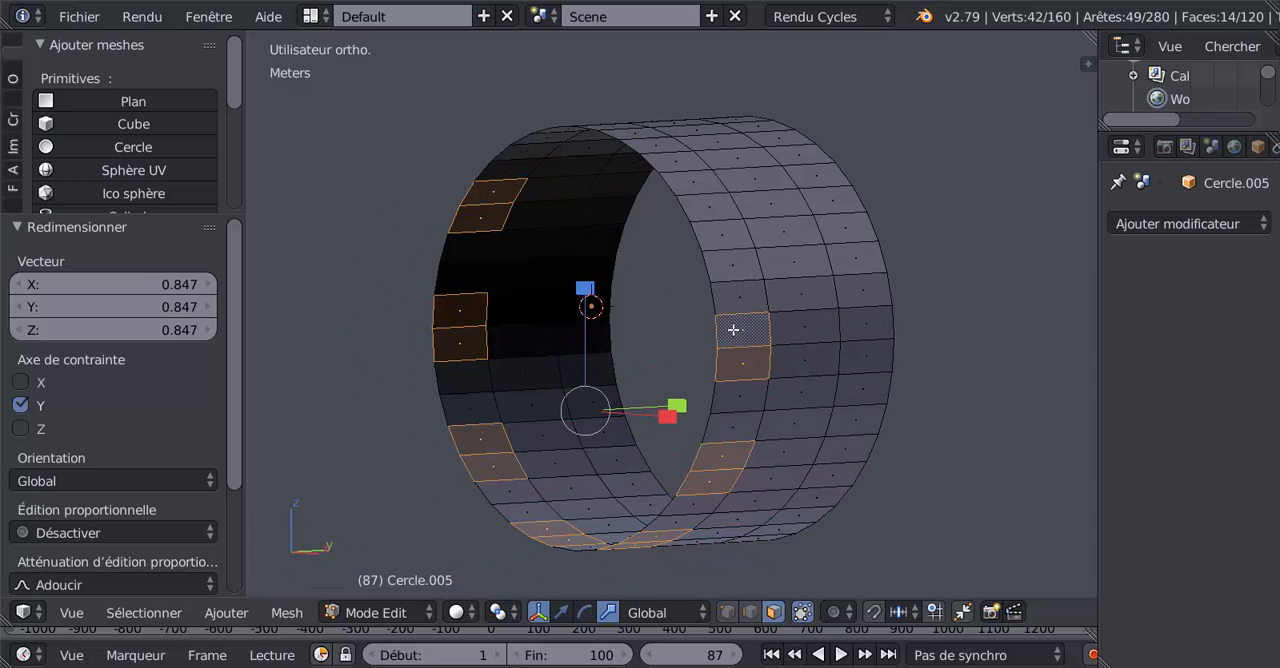
pyautogui.keyDown('shift'); pyautogui.click(727, 242); pyautogui.keyUp('shift')
pyautogui.keyDown('shift'); pyautogui.click(700, 207); pyautogui.keyUp('shift')
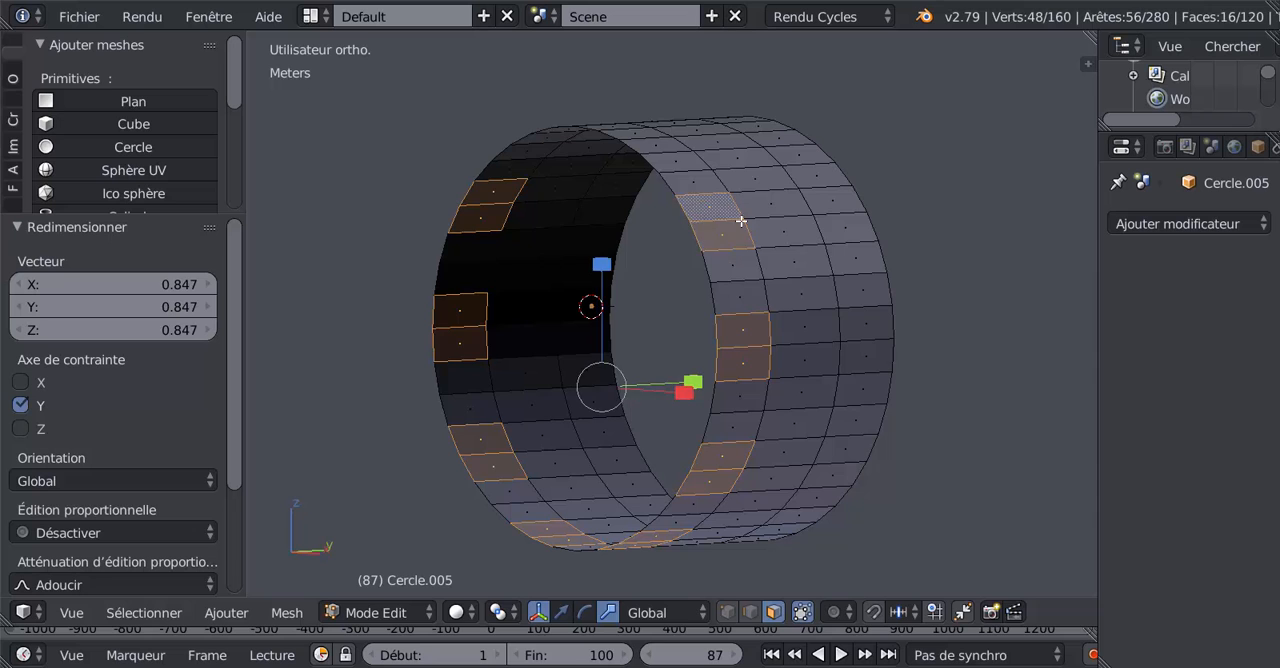
pyautogui.moveTo(740, 220); pyautogui.dragTo(835, 323, button='middle')
pyautogui.keyDown('shift'); pyautogui.click(646, 211); pyautogui.keyUp('shift')
pyautogui.keyDown('shift'); pyautogui.click(623, 202); pyautogui.keyUp('shift')
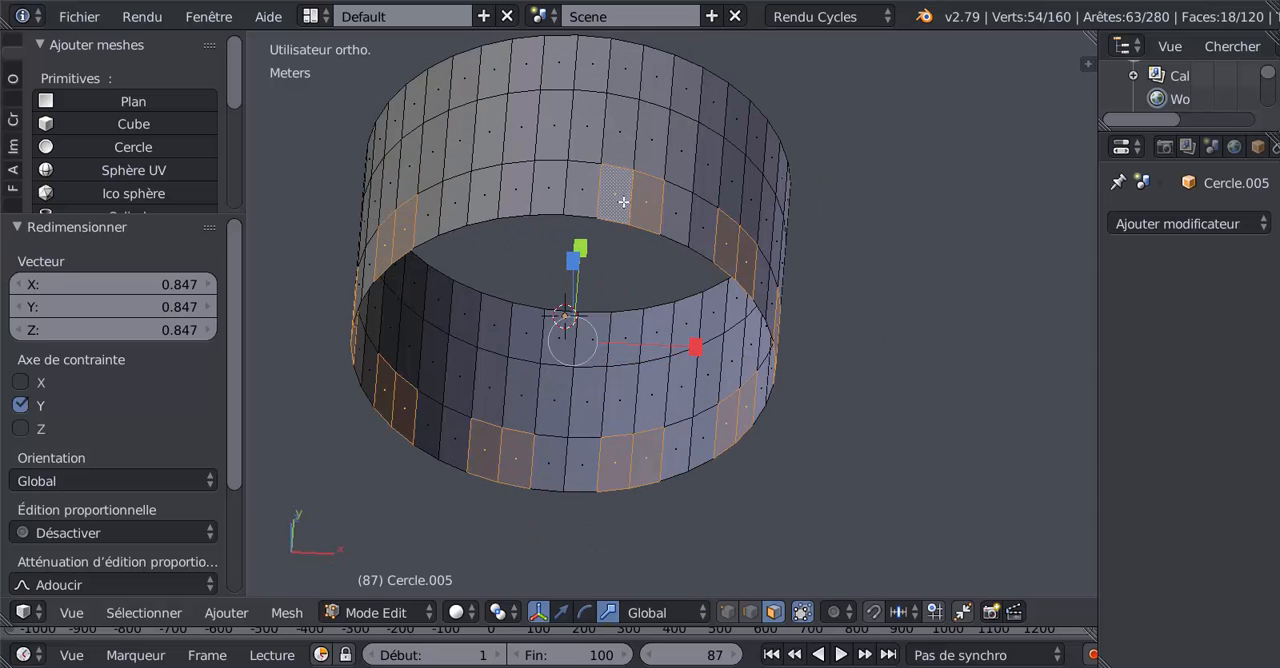
pyautogui.keyDown('shift'); pyautogui.click(527, 188); pyautogui.keyUp('shift')
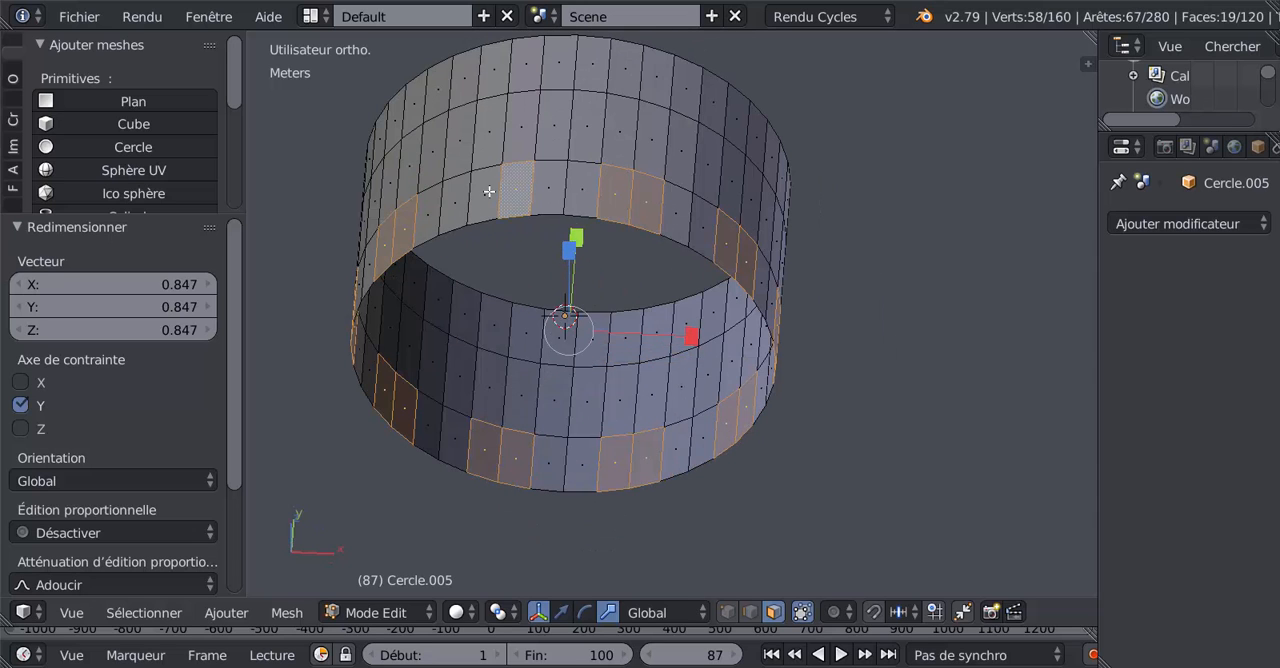
pyautogui.keyDown('shift'); pyautogui.click(488, 191); pyautogui.keyUp('shift')
# Step: Undo the accidental replacement of the selection, and add two face pairs on the opposite outer band, staggered against the first band's pairs
pyautogui.moveTo(555, 289); pyautogui.dragTo(205, 584, button='middle')
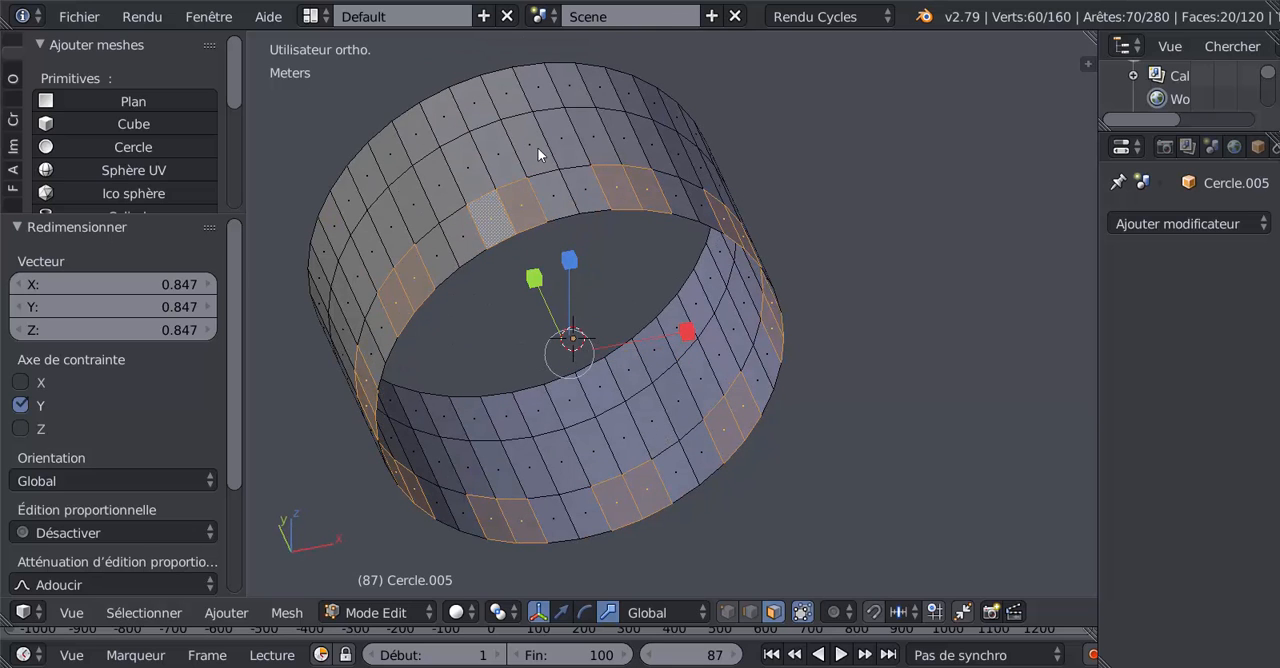
pyautogui.rightClick(517, 91)
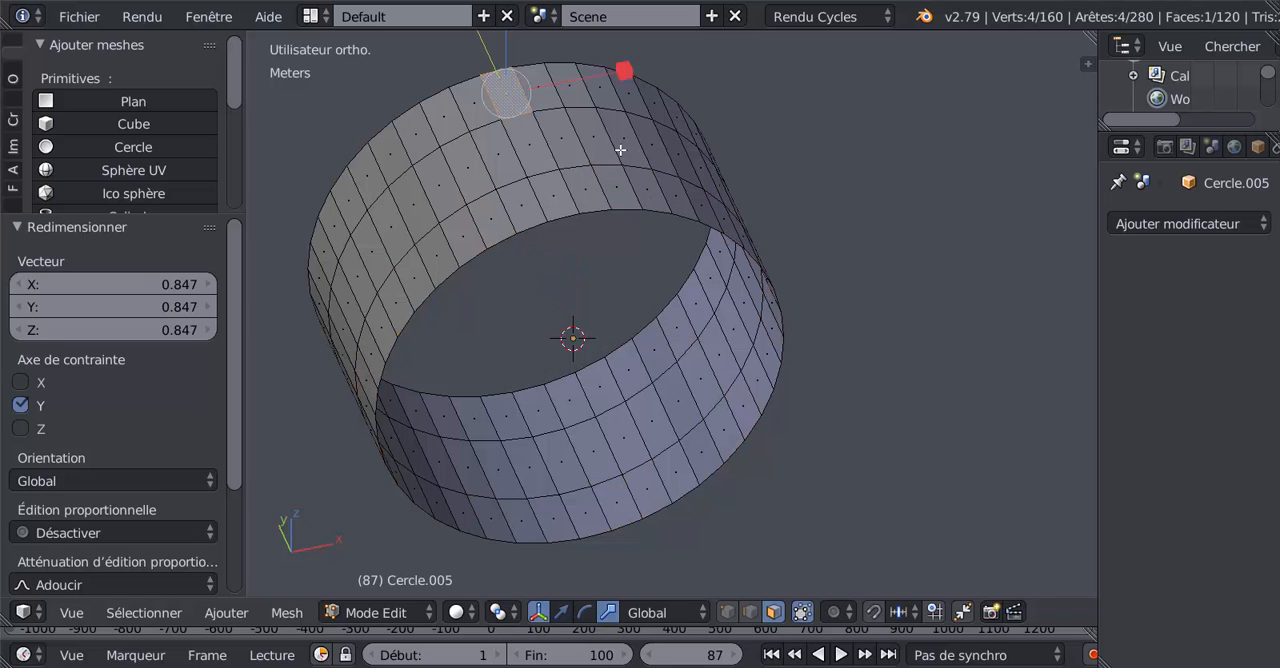
pyautogui.hotkey('ctrl', 'z')
pyautogui.keyDown('shift'); pyautogui.rightClick(509, 93); pyautogui.keyUp('shift')
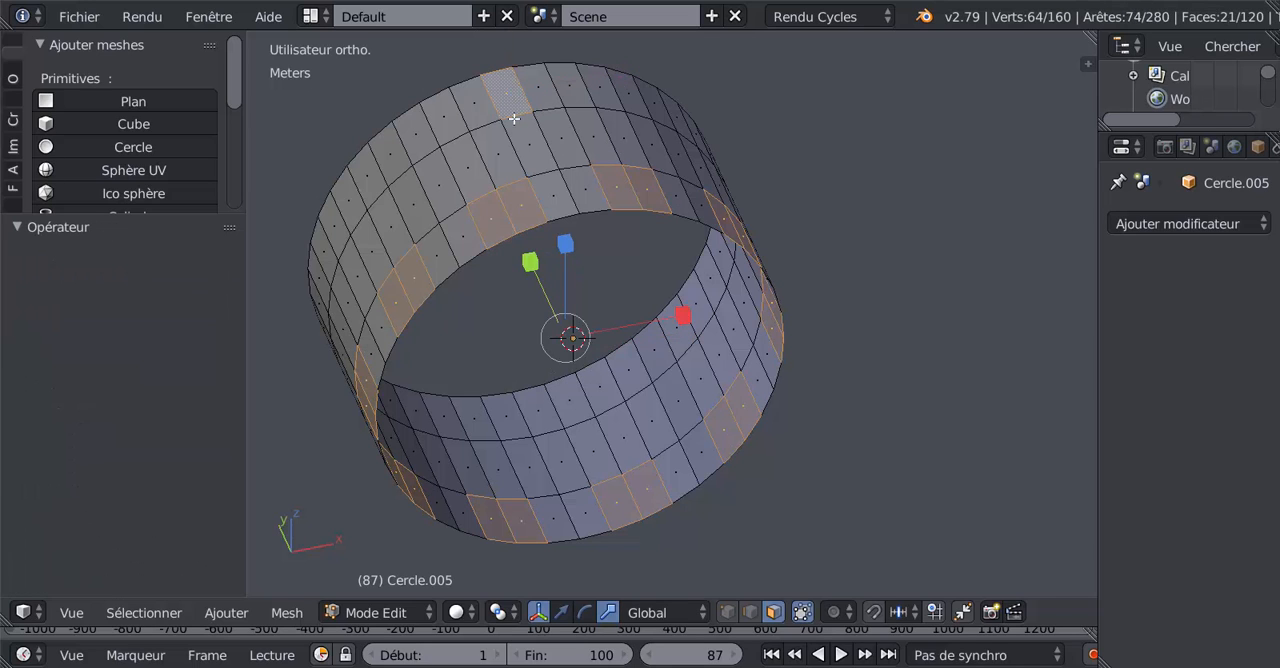
pyautogui.keyDown('shift'); pyautogui.rightClick(536, 92); pyautogui.keyUp('shift')
pyautogui.moveTo(646, 220); pyautogui.dragTo(765, 232, button='middle')
pyautogui.keyDown('shift'); pyautogui.rightClick(766, 108); pyautogui.keyUp('shift')
pyautogui.keyDown('shift'); pyautogui.rightClick(766, 123); pyautogui.keyUp('shift')
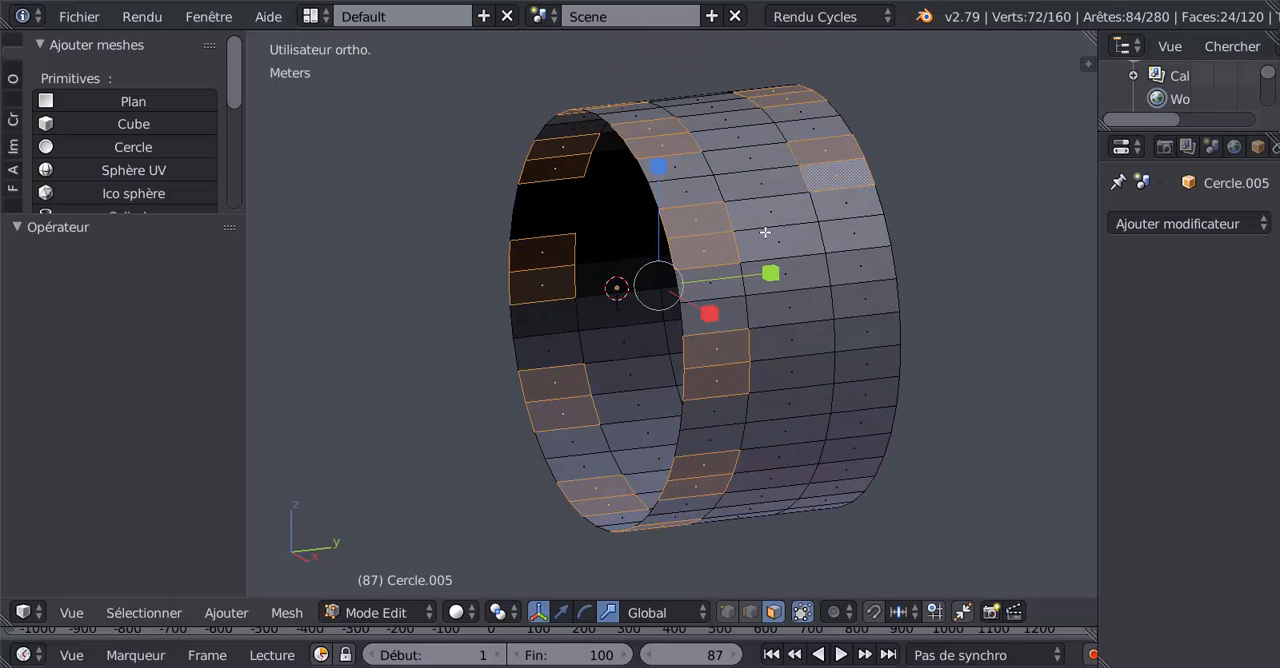
# Step: Add four more face pairs around the opposite outer band, keeping two unselected faces between pairs
pyautogui.keyDown('shift'); pyautogui.rightClick(858, 265); pyautogui.keyUp('shift')
pyautogui.keyDown('shift'); pyautogui.rightClick(865, 300); pyautogui.keyUp('shift')
pyautogui.keyDown('shift'); pyautogui.rightClick(871, 410); pyautogui.keyUp('shift')
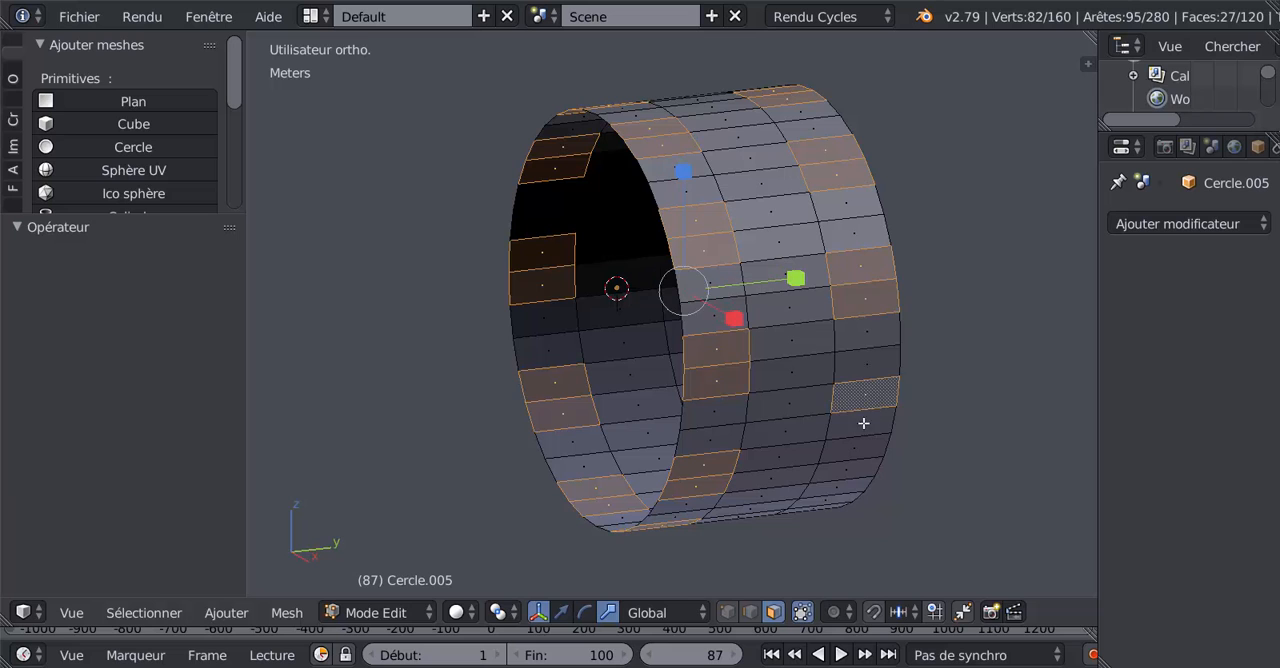
pyautogui.keyDown('shift'); pyautogui.rightClick(863, 423); pyautogui.keyUp('shift')
pyautogui.moveTo(863, 423); pyautogui.dragTo(832, 329, button='middle')
pyautogui.keyDown('shift'); pyautogui.rightClick(833, 447); pyautogui.keyUp('shift')
pyautogui.keyDown('shift'); pyautogui.rightClick(834, 471); pyautogui.keyUp('shift')
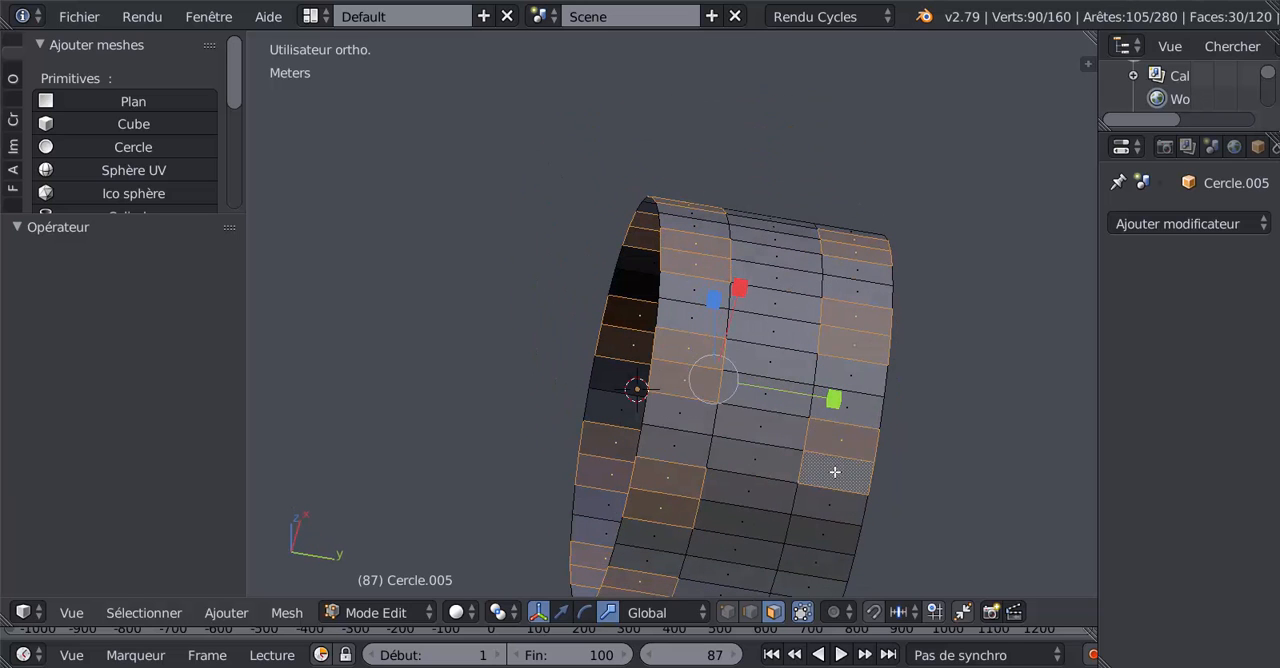
pyautogui.moveTo(834, 471); pyautogui.dragTo(827, 273, button='middle')
pyautogui.keyDown('shift'); pyautogui.rightClick(797, 369); pyautogui.keyUp('shift')
pyautogui.keyDown('shift'); pyautogui.rightClick(794, 397); pyautogui.keyUp('shift')
# Step: Select the remaining four face pairs to close the staggered pattern around the opposite outer band
pyautogui.moveTo(794, 397); pyautogui.dragTo(807, 315, button='middle')
pyautogui.keyDown('shift'); pyautogui.rightClick(780, 397); pyautogui.keyUp('shift')
pyautogui.keyDown('shift'); pyautogui.rightClick(780, 397); pyautogui.keyUp('shift')
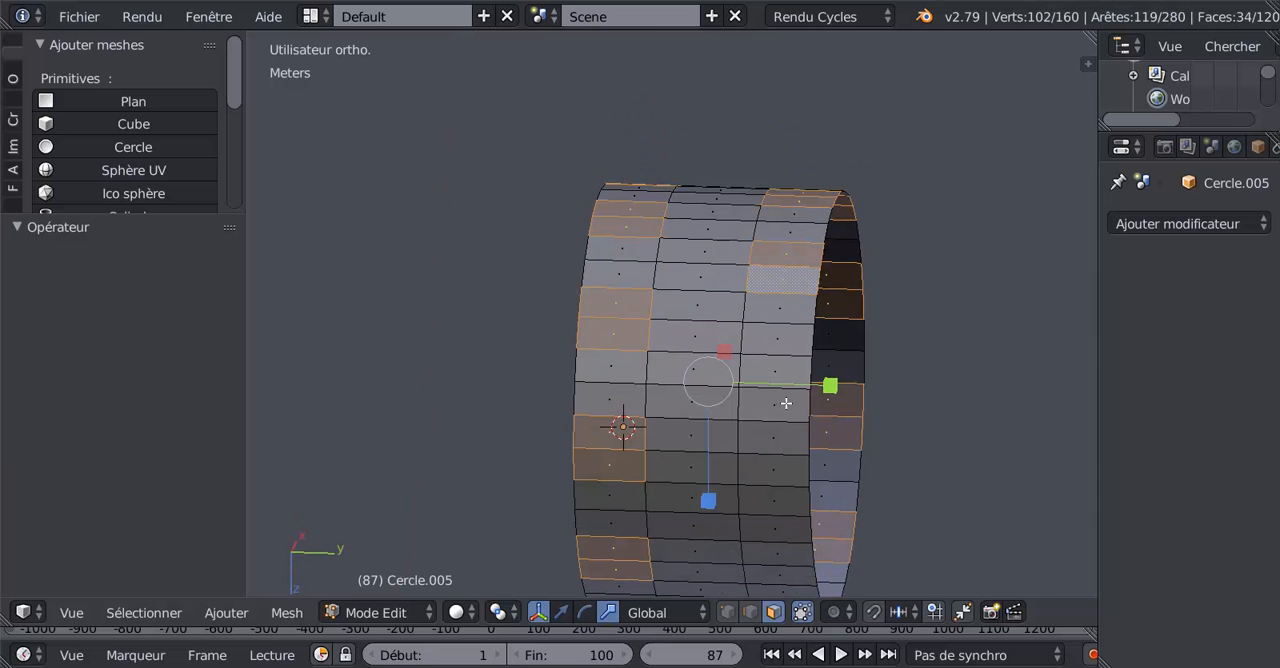
pyautogui.keyDown('shift'); pyautogui.rightClick(776, 394); pyautogui.keyUp('shift')
pyautogui.keyDown('shift'); pyautogui.rightClick(783, 409); pyautogui.keyUp('shift')
pyautogui.keyDown('shift'); pyautogui.rightClick(792, 504); pyautogui.keyUp('shift')
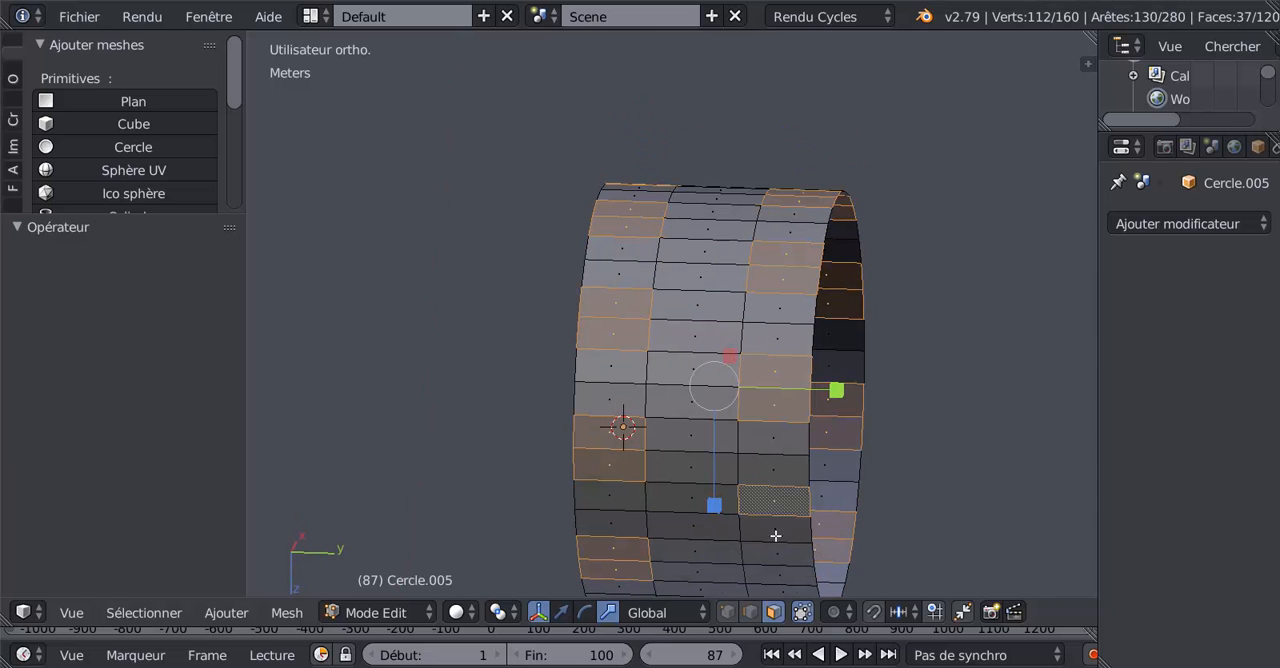
pyautogui.keyDown('shift'); pyautogui.rightClick(779, 537); pyautogui.keyUp('shift')
pyautogui.moveTo(779, 537); pyautogui.dragTo(830, 455, button='middle')
pyautogui.keyDown('shift'); pyautogui.rightClick(751, 314); pyautogui.keyUp('shift')
pyautogui.keyDown('shift'); pyautogui.rightClick(757, 343); pyautogui.keyUp('shift')
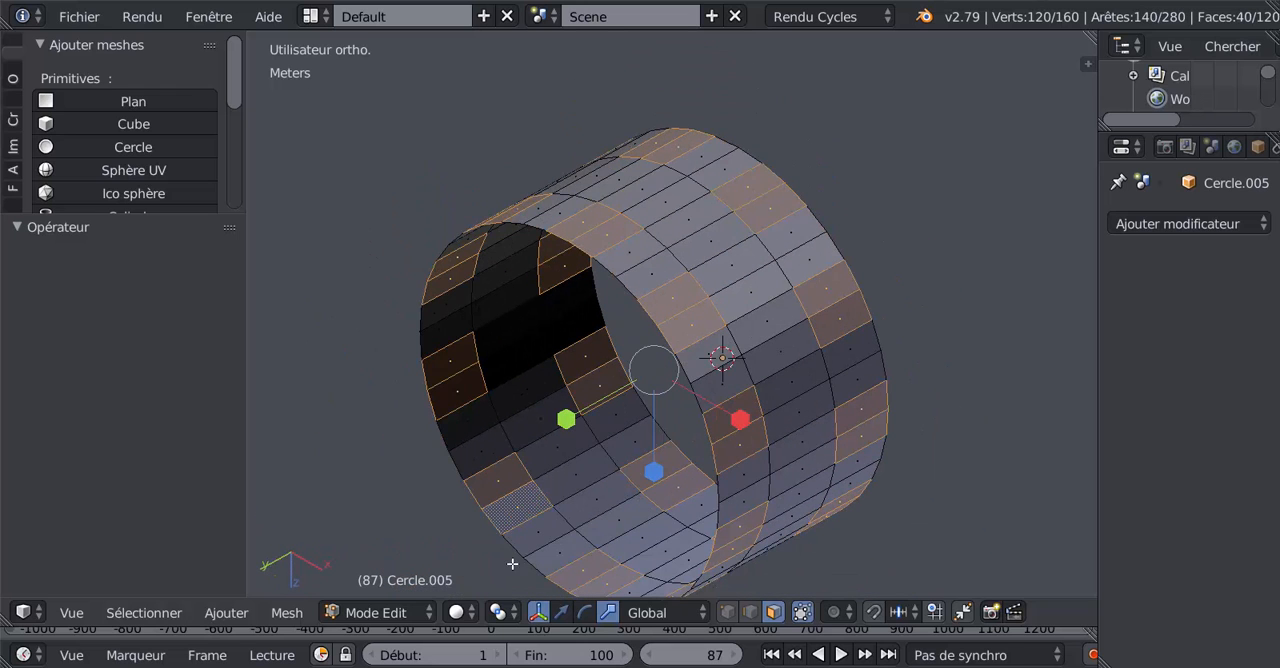
# Step: Set the pivot point to individual origins (Origines individuelles) and inset the selected face pairs with a thickness of about 0.3915 mm
pyautogui.click(466, 614)
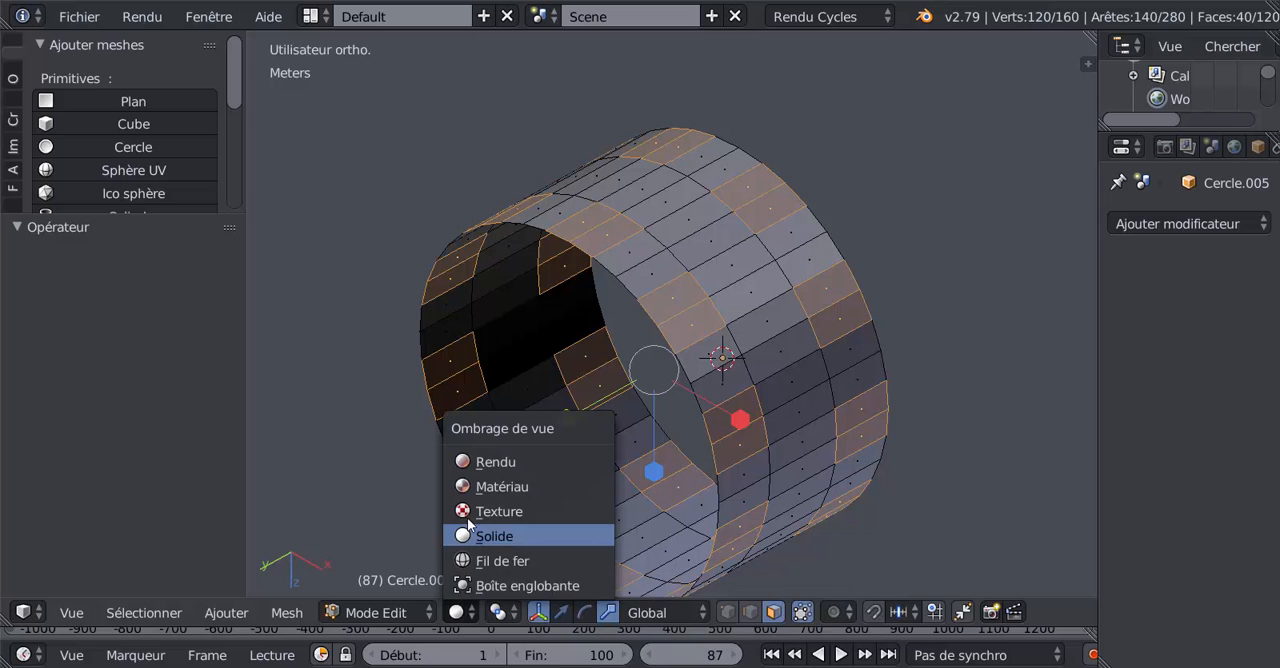
pyautogui.click(502, 612)
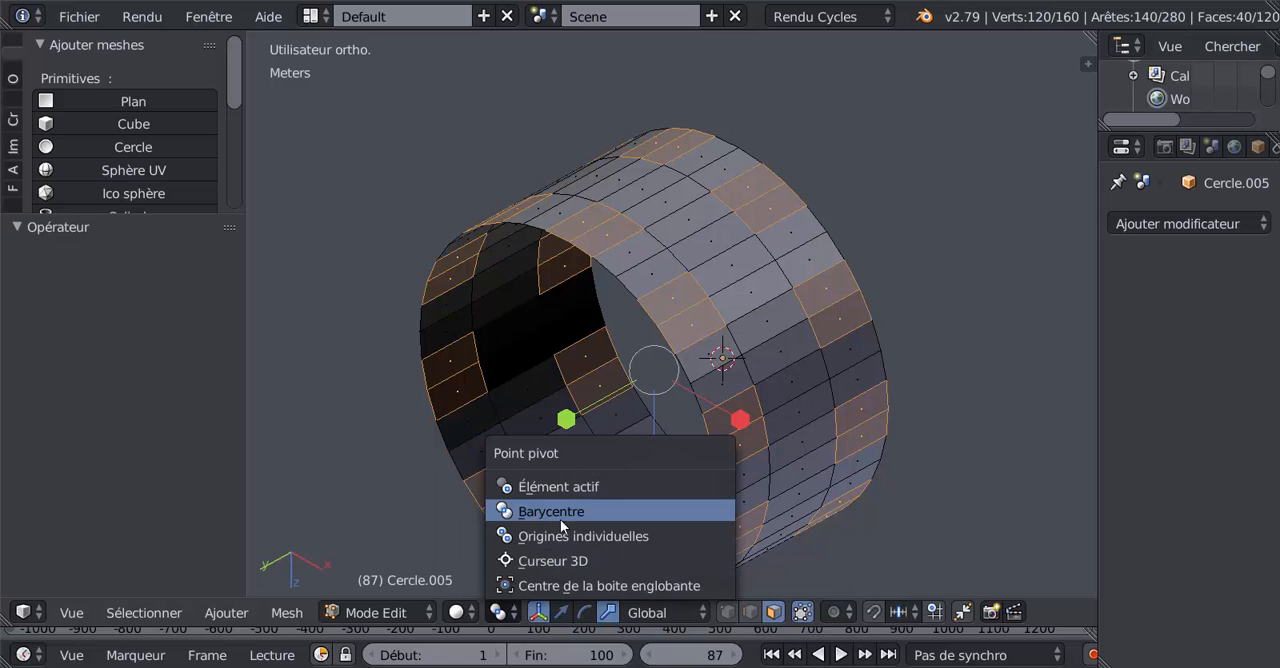
pyautogui.click(597, 537)
pyautogui.press('i')
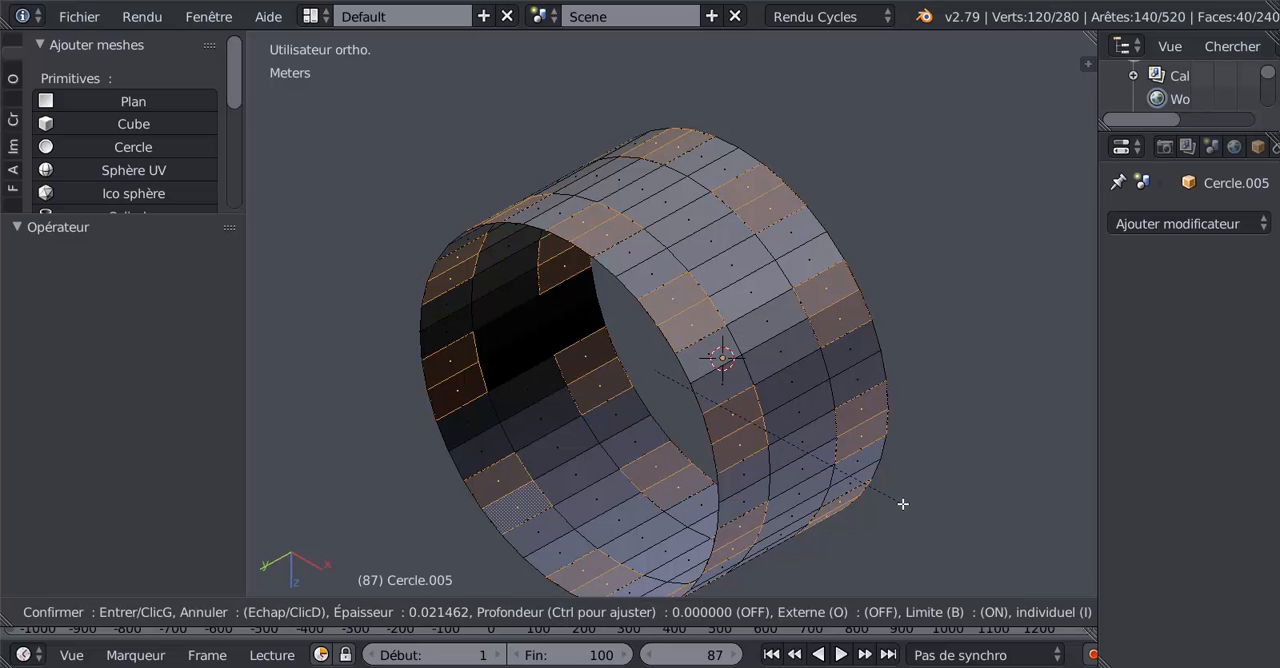
pyautogui.press('Escape')
pyautogui.press('i')
pyautogui.click(908, 494)
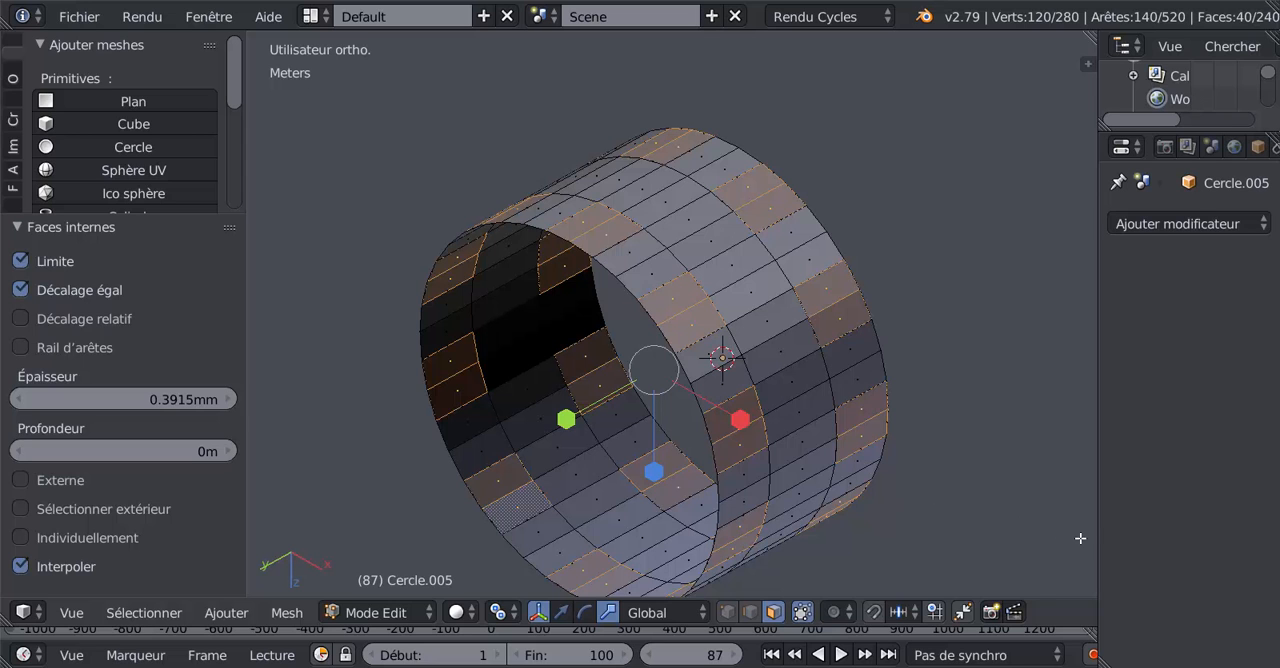
# Step: Scale the inset face pairs to about 0.544 on all axes and narrow them by about 0.940 along Y
pyautogui.press('s')
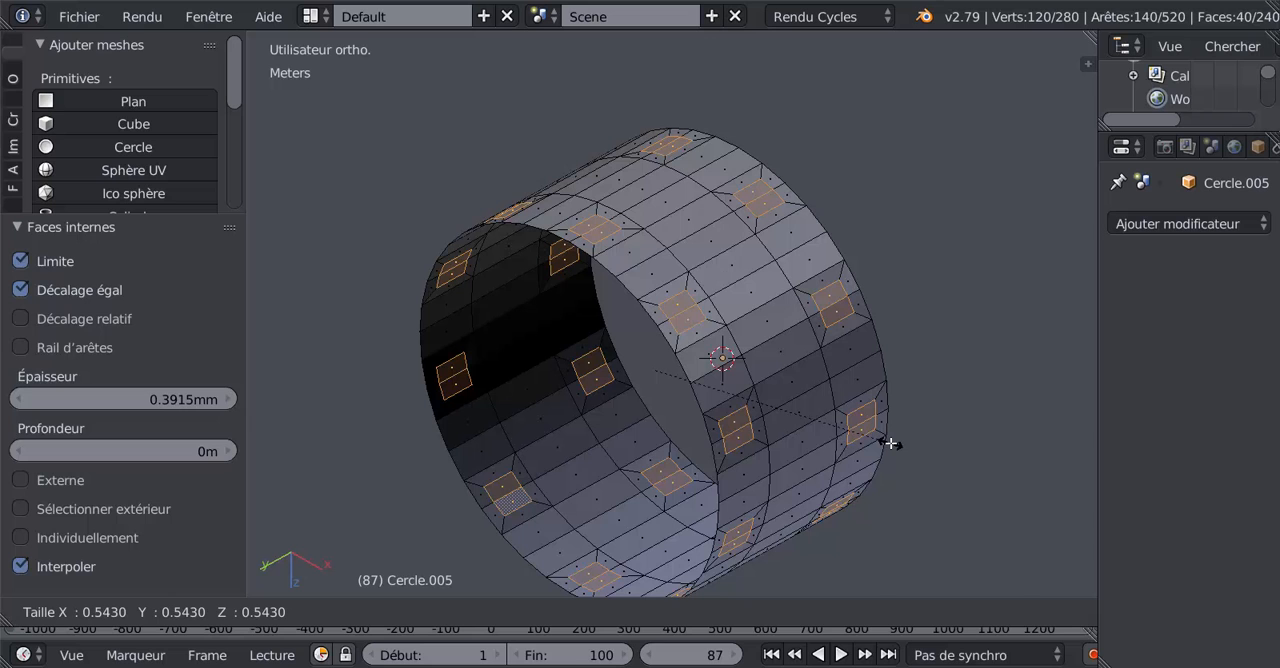
pyautogui.click(891, 443)
pyautogui.moveTo(891, 443); pyautogui.dragTo(824, 499, button='middle')
pyautogui.scroll(4, 775, 492)
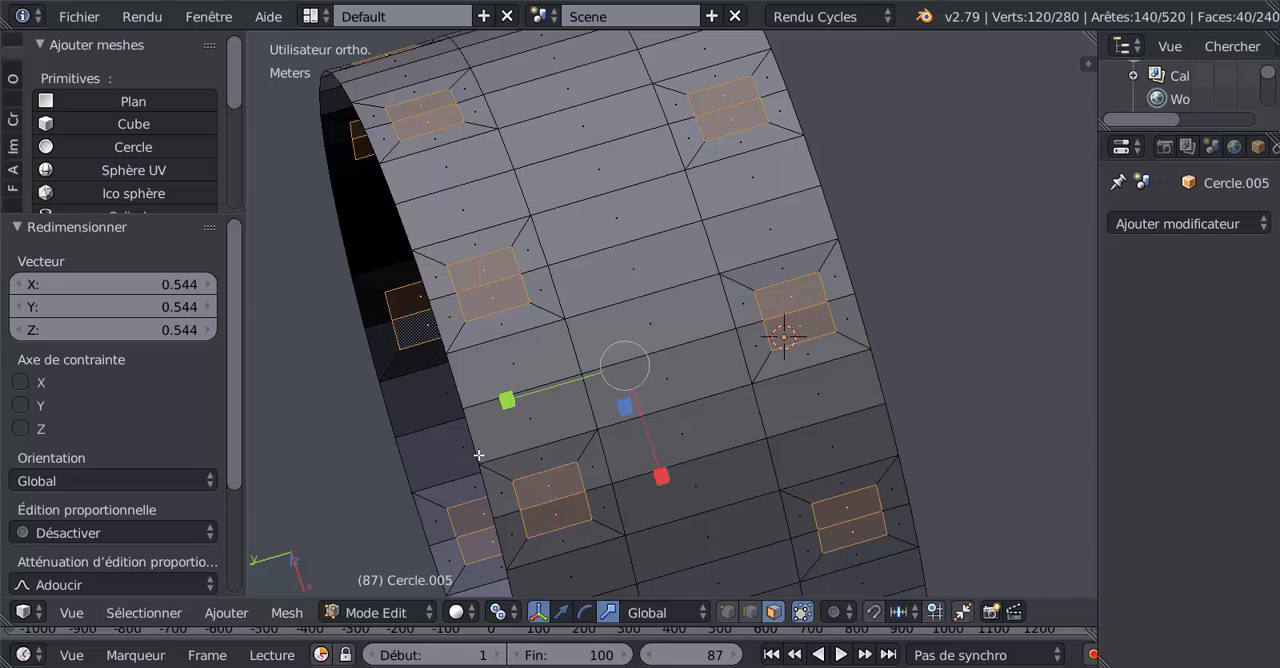
pyautogui.moveTo(503, 406); pyautogui.dragTo(514, 402)
pyautogui.scroll(-5, 766, 398)
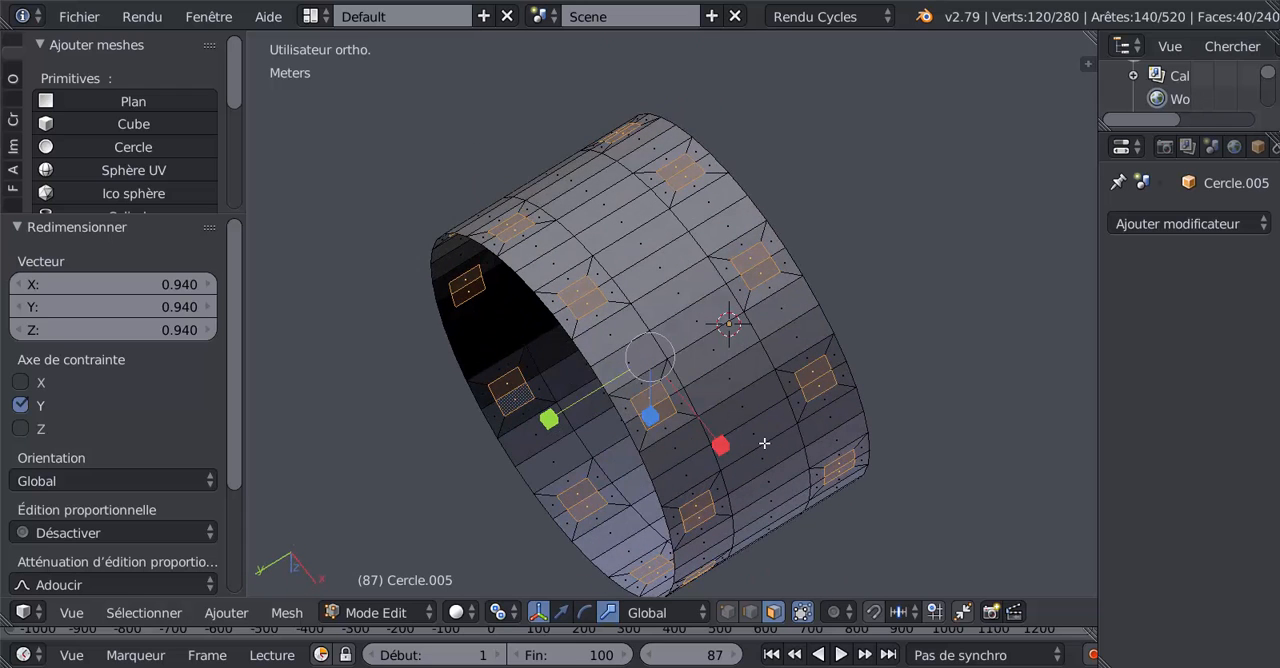
pyautogui.moveTo(739, 515); pyautogui.dragTo(708, 423, button='middle')
pyautogui.scroll(-1, 746, 451)
pyautogui.scroll(3, 737, 461)
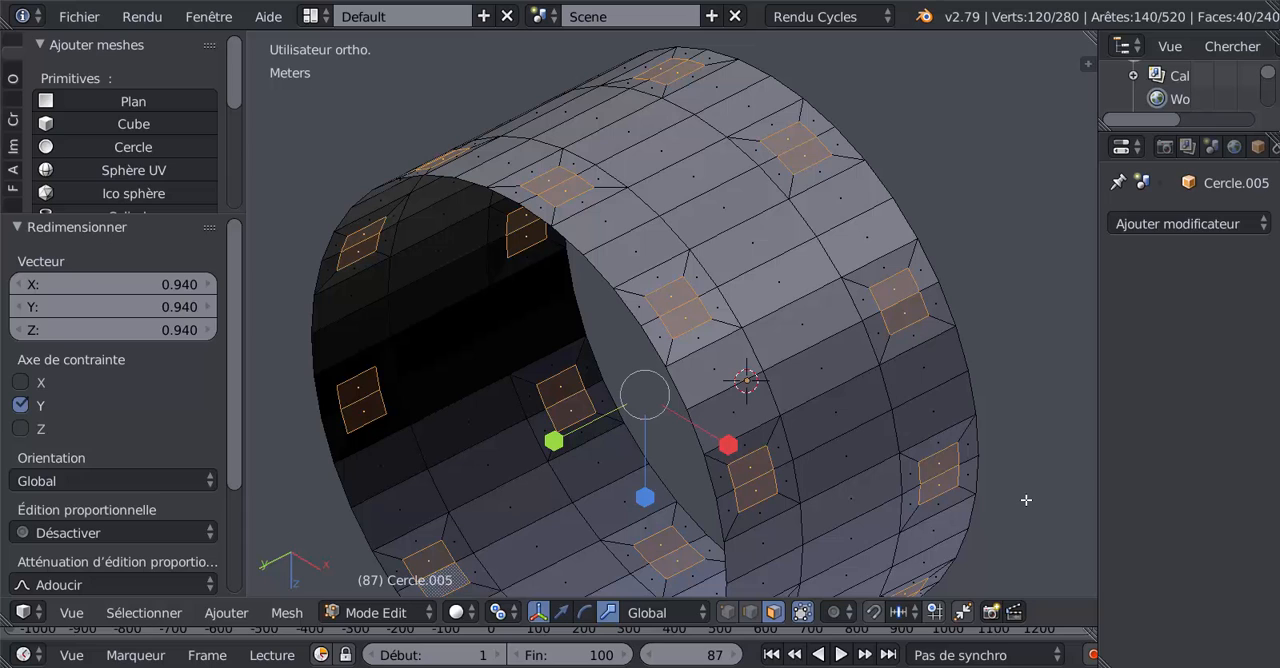
# Step: In the front view, extrude the inset faces into spokes by scaling them about 5.187 outward from the hub's centre, following the wheel drawing
pyautogui.press('KP_1')
pyautogui.scroll(-4, 1026, 500)
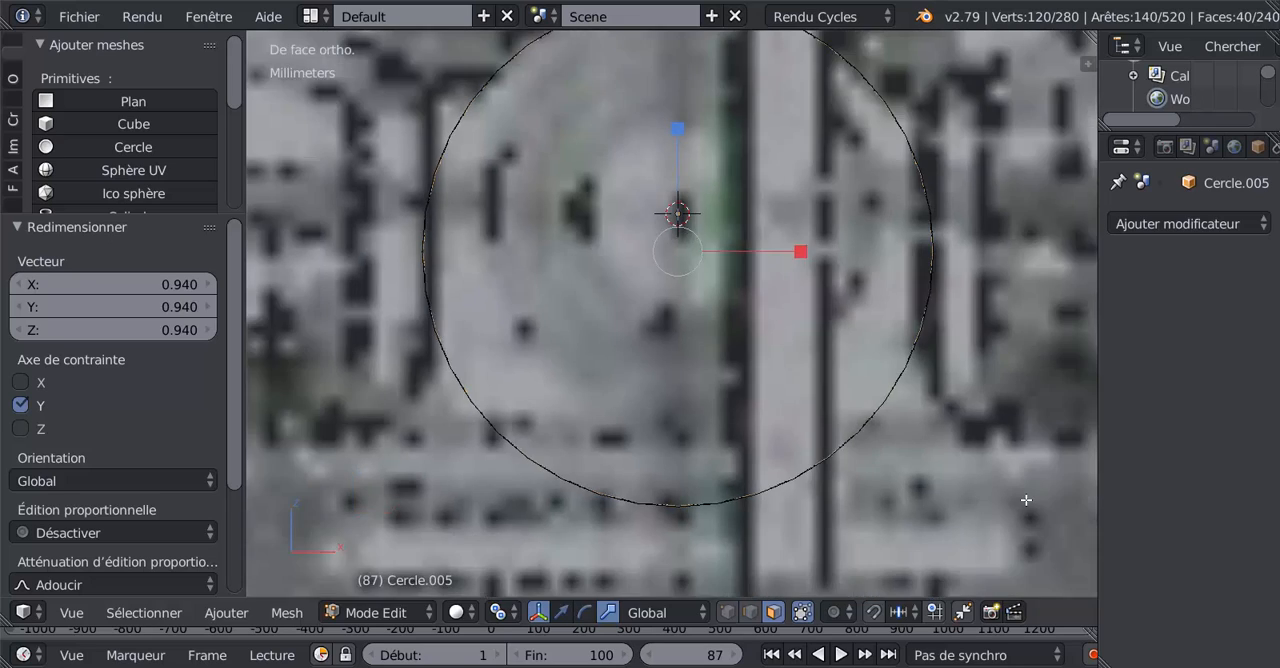
pyautogui.scroll(-3, 1024, 498)
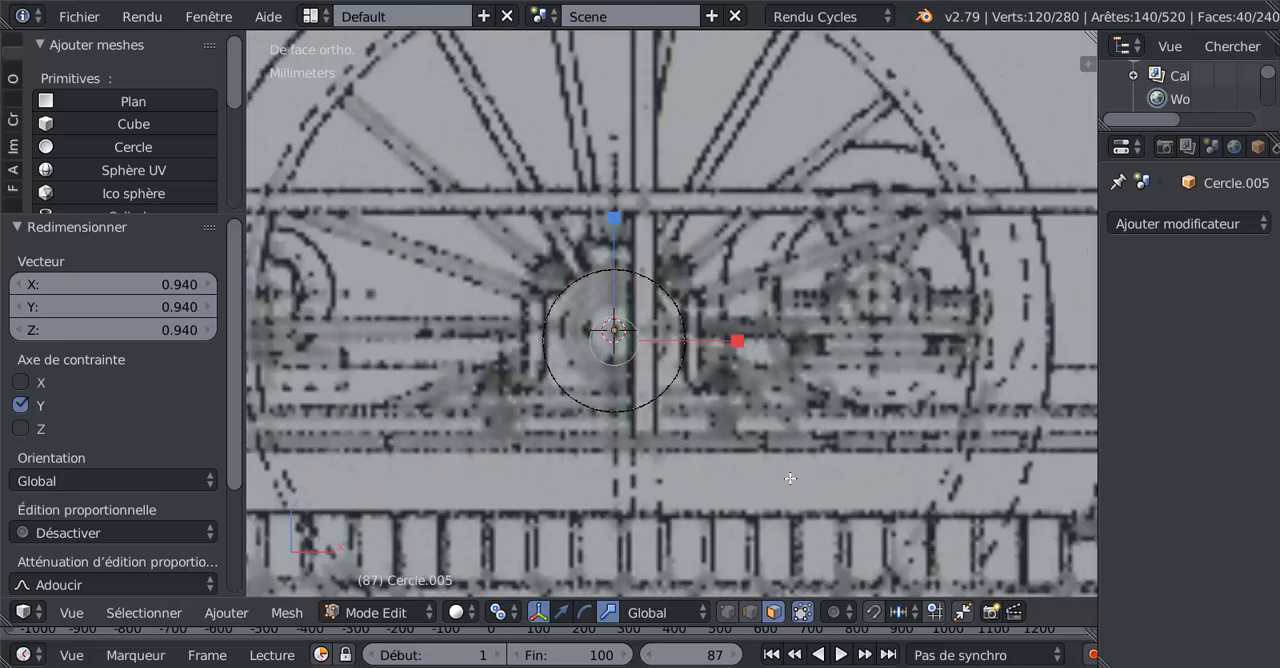
pyautogui.scroll(-2, 713, 457)
pyautogui.click(515, 609)
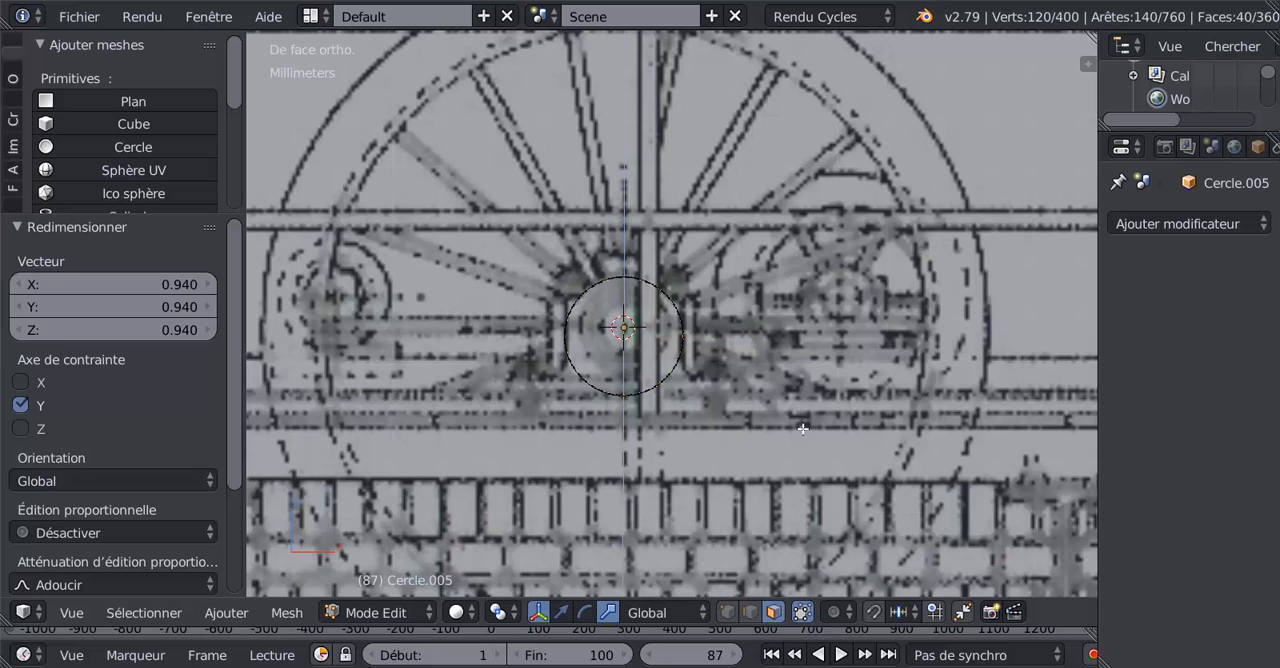
pyautogui.press('e')
pyautogui.press('s')
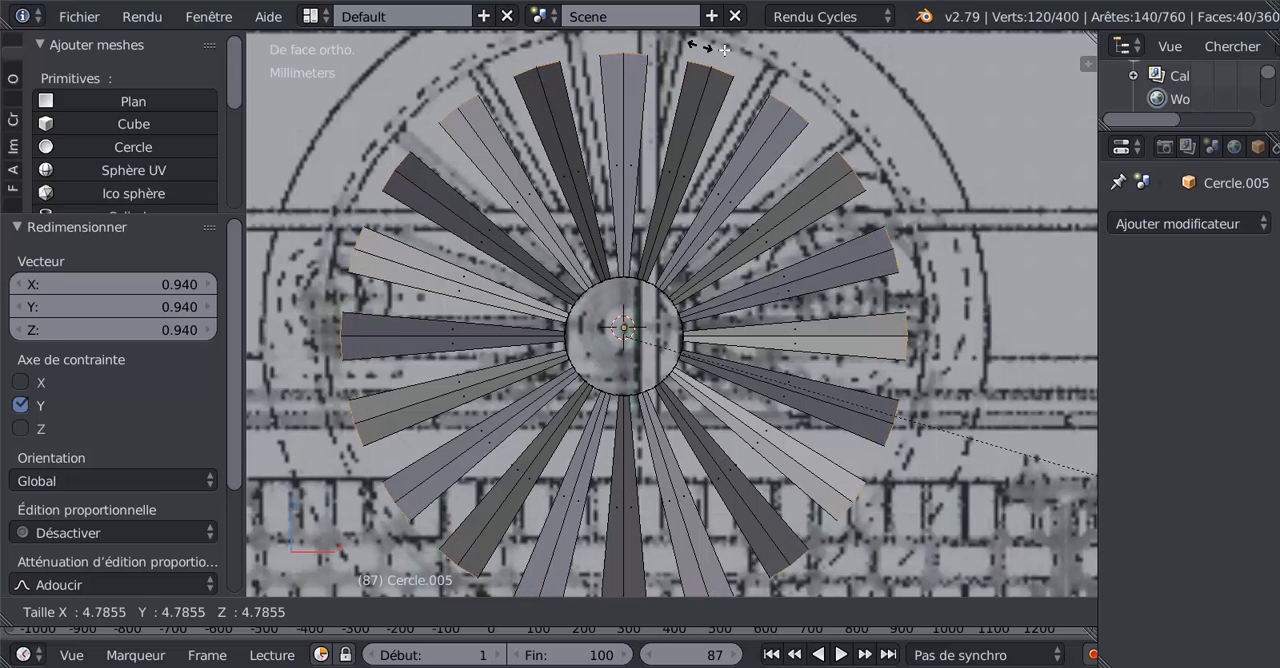
pyautogui.click(774, 66)
# Step: Set the pivot point to individual origins (Origines individuelles) and scale the spokes' end faces down to about 0.269
pyautogui.moveTo(764, 257); pyautogui.dragTo(729, 311, button='middle')
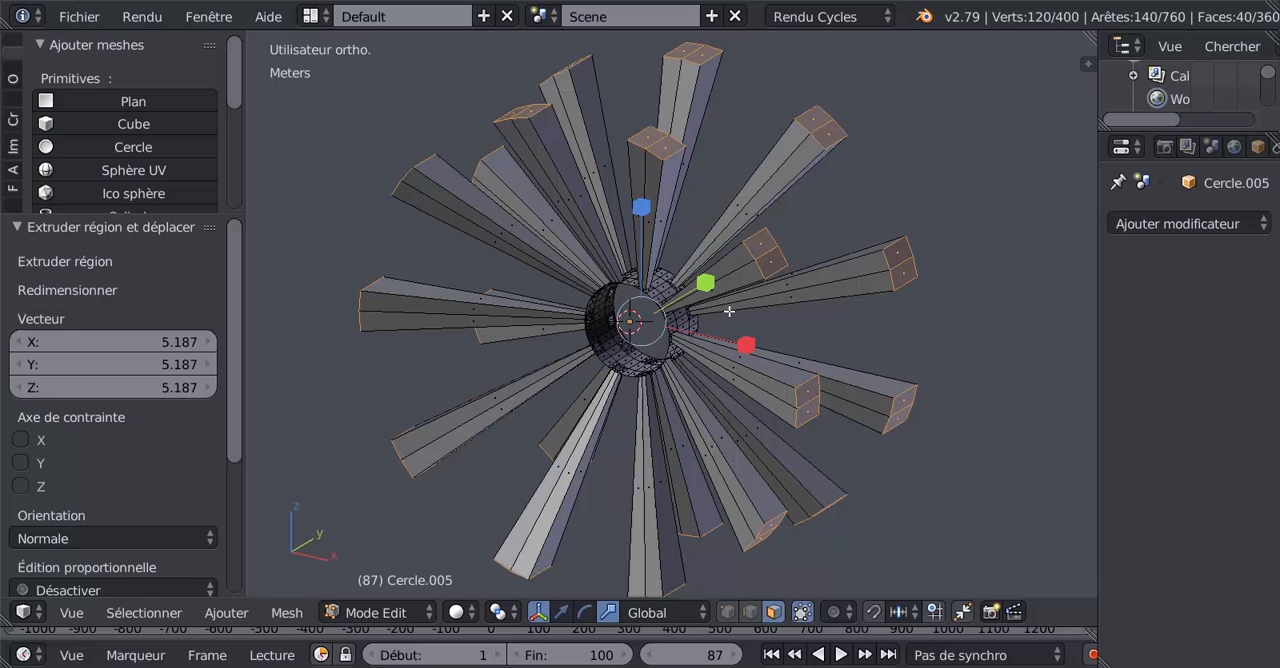
pyautogui.click(500, 611)
pyautogui.click(526, 539)
pyautogui.press('s')
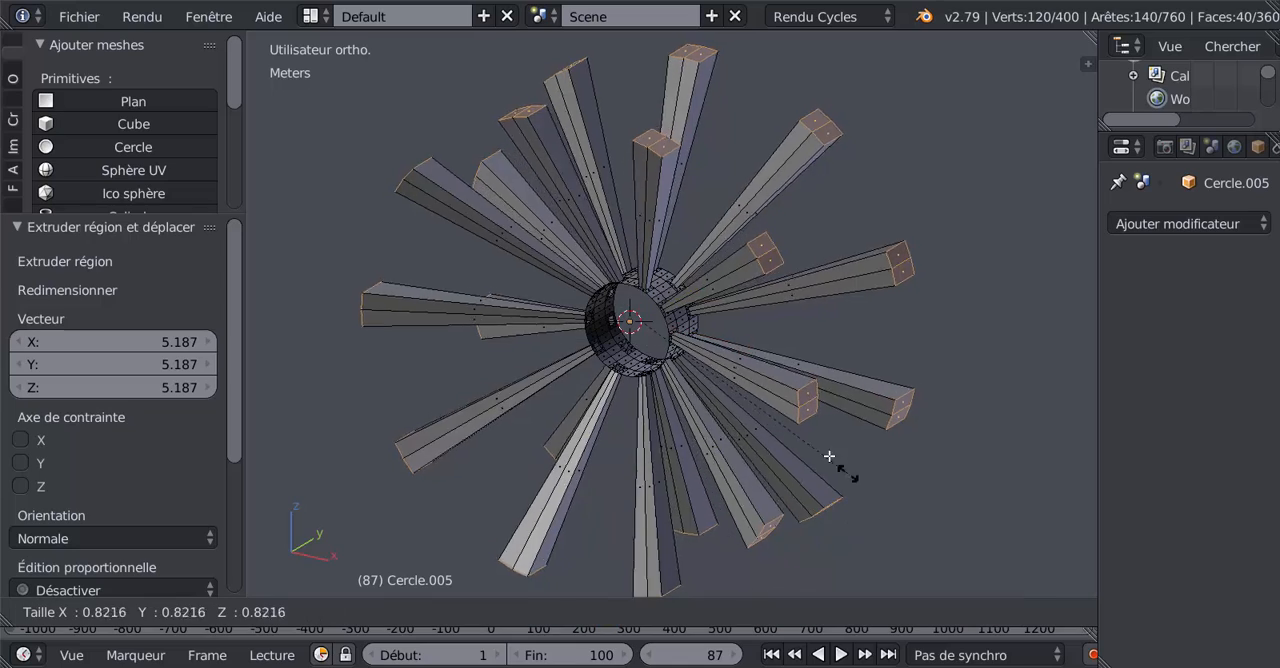
pyautogui.click(721, 351)
pyautogui.moveTo(723, 378); pyautogui.dragTo(686, 474, button='middle')
pyautogui.scroll(4, 680, 440)
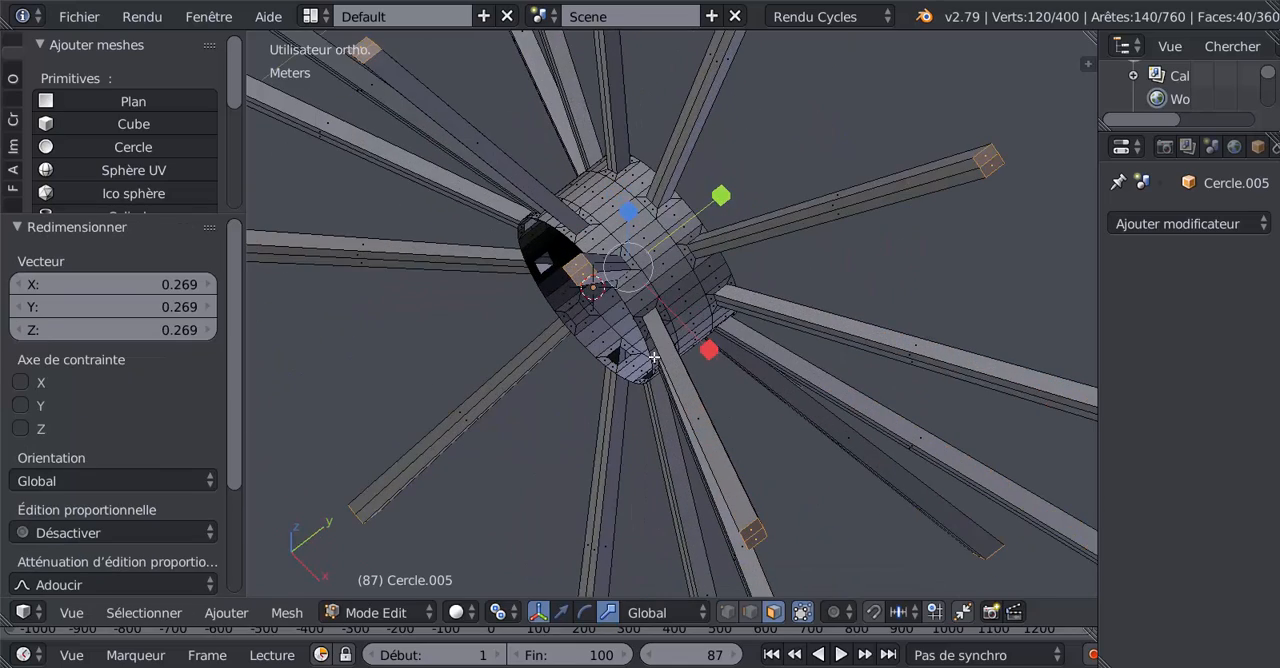
# Step: In the top view, set the pivot point to Barycentre and flatten the spokes' end faces along Y until they converge on the hub's mid-plane
pyautogui.moveTo(654, 357); pyautogui.dragTo(645, 322, button='middle')
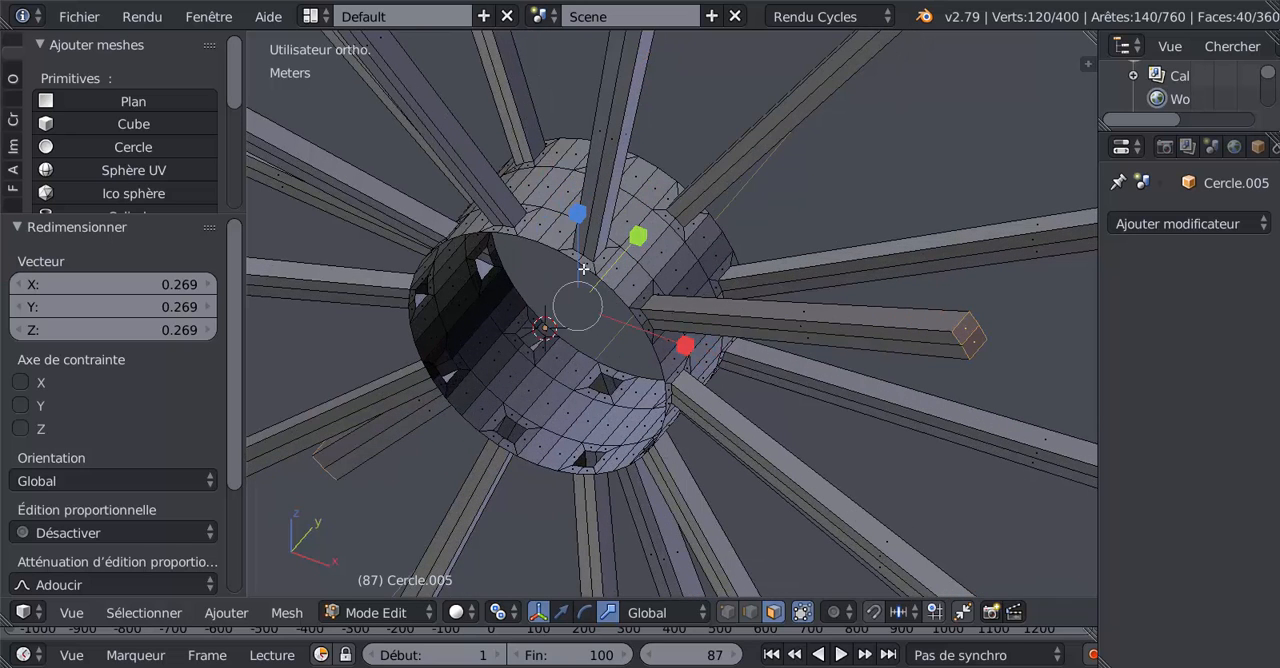
pyautogui.moveTo(668, 283); pyautogui.dragTo(688, 315, button='middle')
pyautogui.scroll(-3, 681, 288)
pyautogui.press('KP_7')
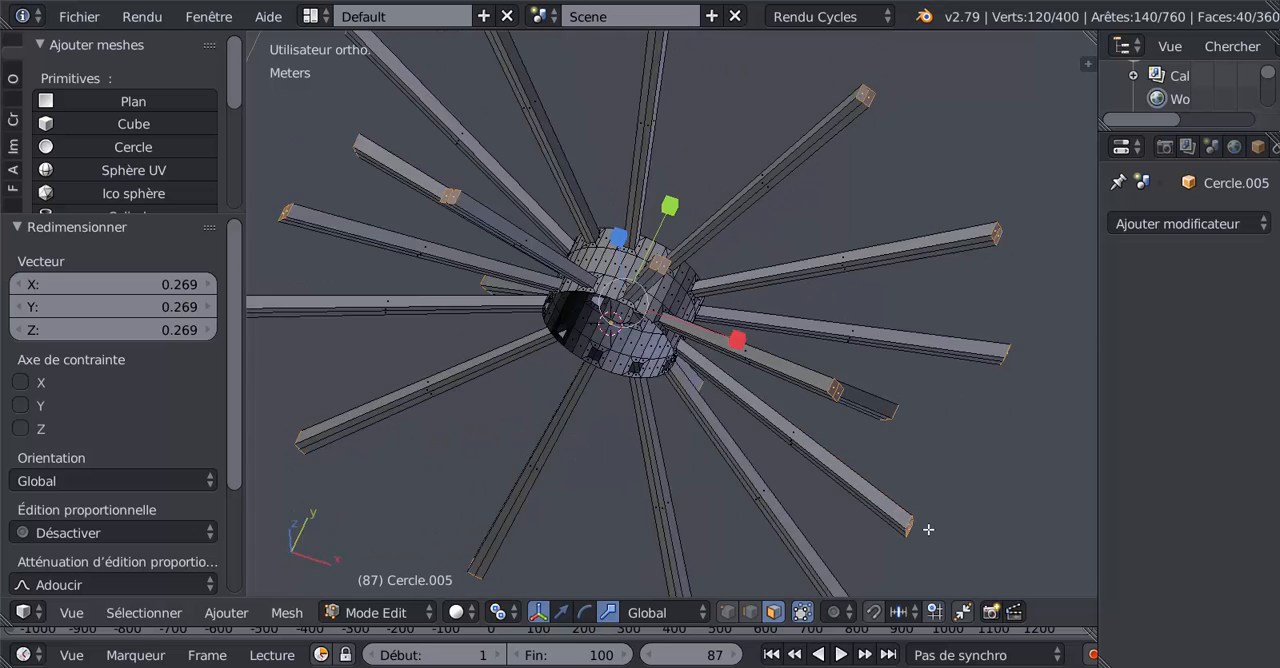
pyautogui.scroll(-2, 670, 417)
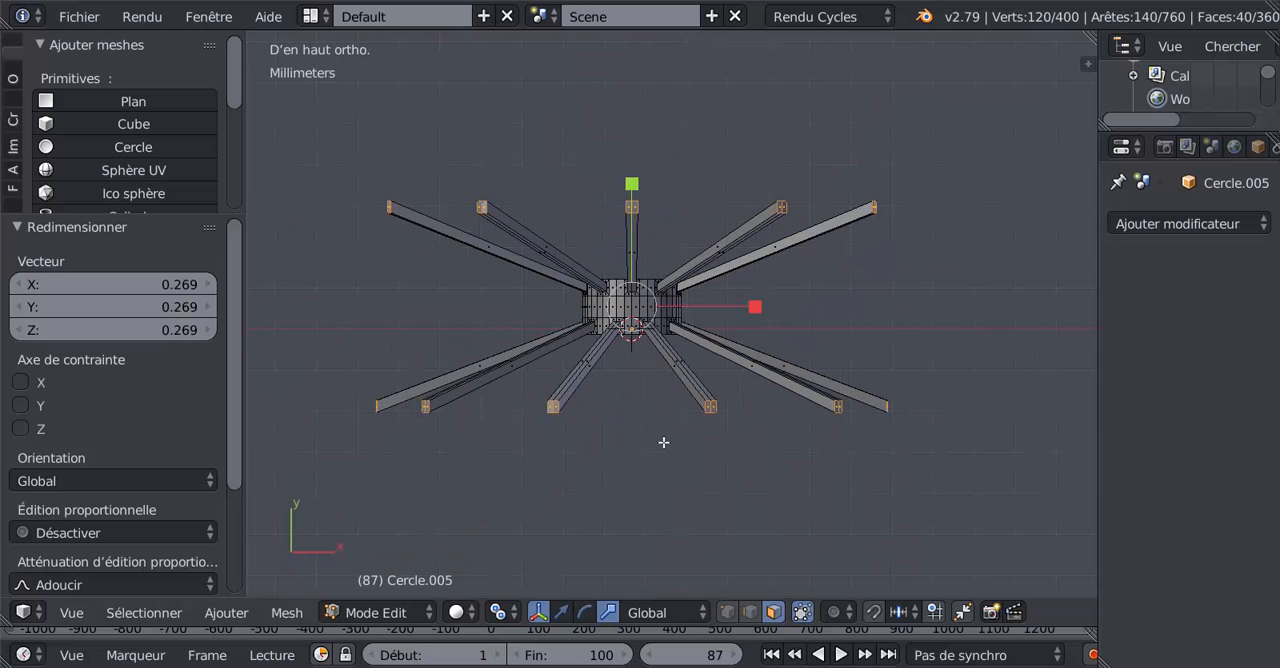
pyautogui.click(500, 612)
pyautogui.click(530, 512)
pyautogui.moveTo(631, 184); pyautogui.dragTo(628, 260)
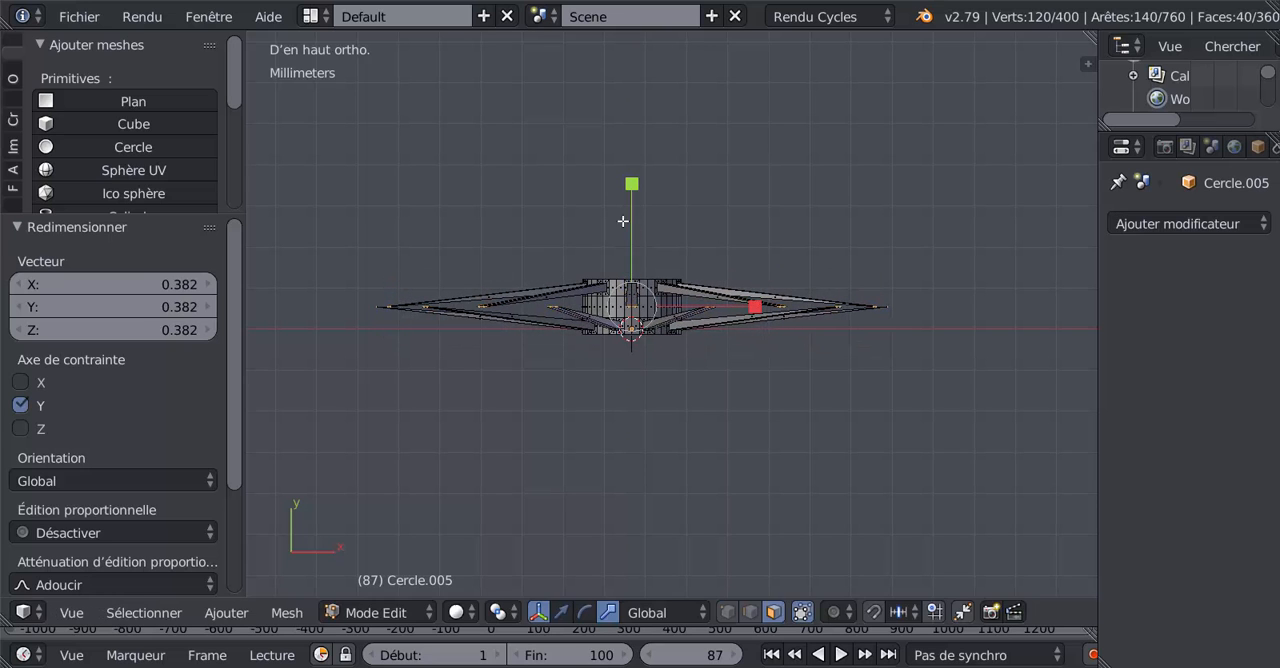
pyautogui.moveTo(631, 183); pyautogui.dragTo(634, 253)
pyautogui.scroll(3, 637, 354)
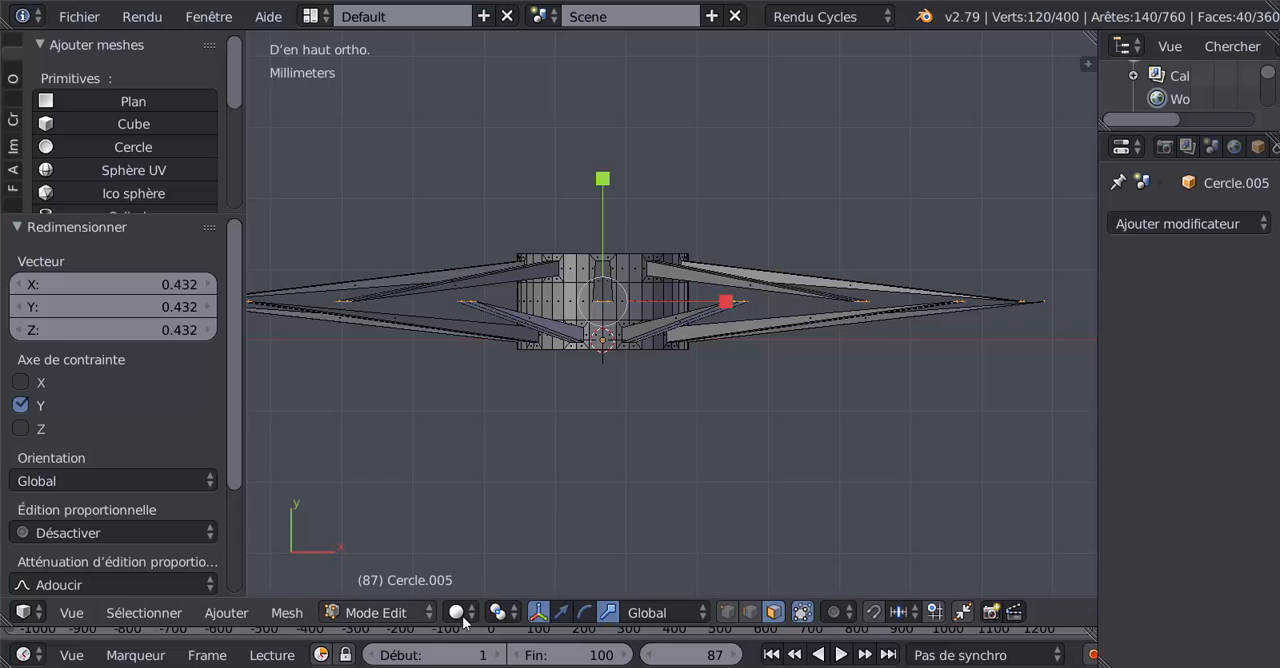
pyautogui.moveTo(603, 182); pyautogui.dragTo(602, 224)
pyautogui.click(596, 194)
pyautogui.moveTo(603, 182)
pyautogui.mouseDown()
pyautogui.moveTo(594, 195)
pyautogui.moveTo(602, 172)
pyautogui.mouseUp()
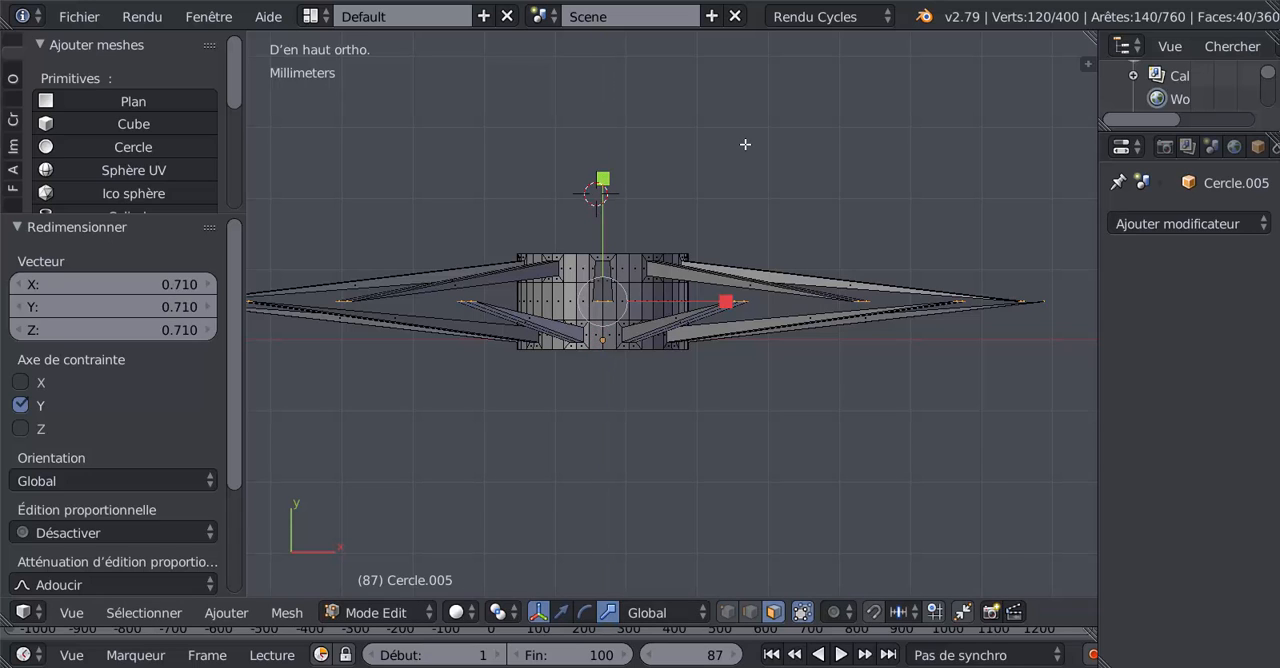
# Step: Set the pivot point to individual origins (Origines individuelles) and widen the flattened end faces along Y, finishing with a scale of about 2.274
pyautogui.click(502, 619)
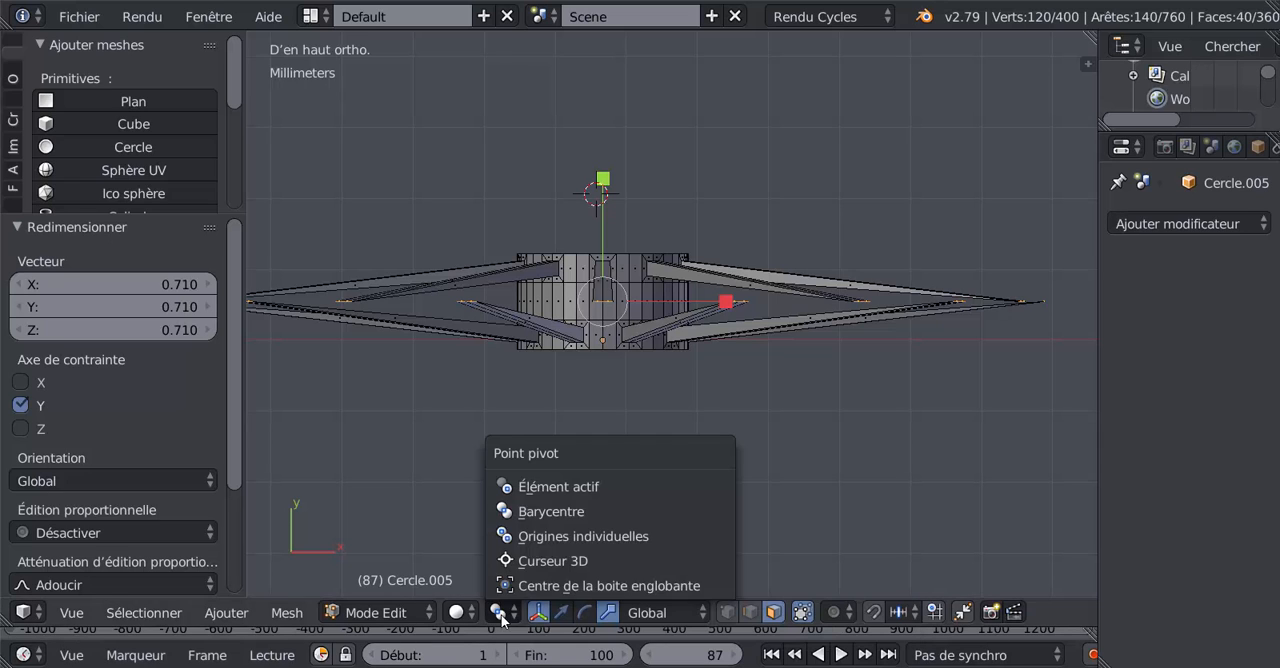
pyautogui.click(558, 544)
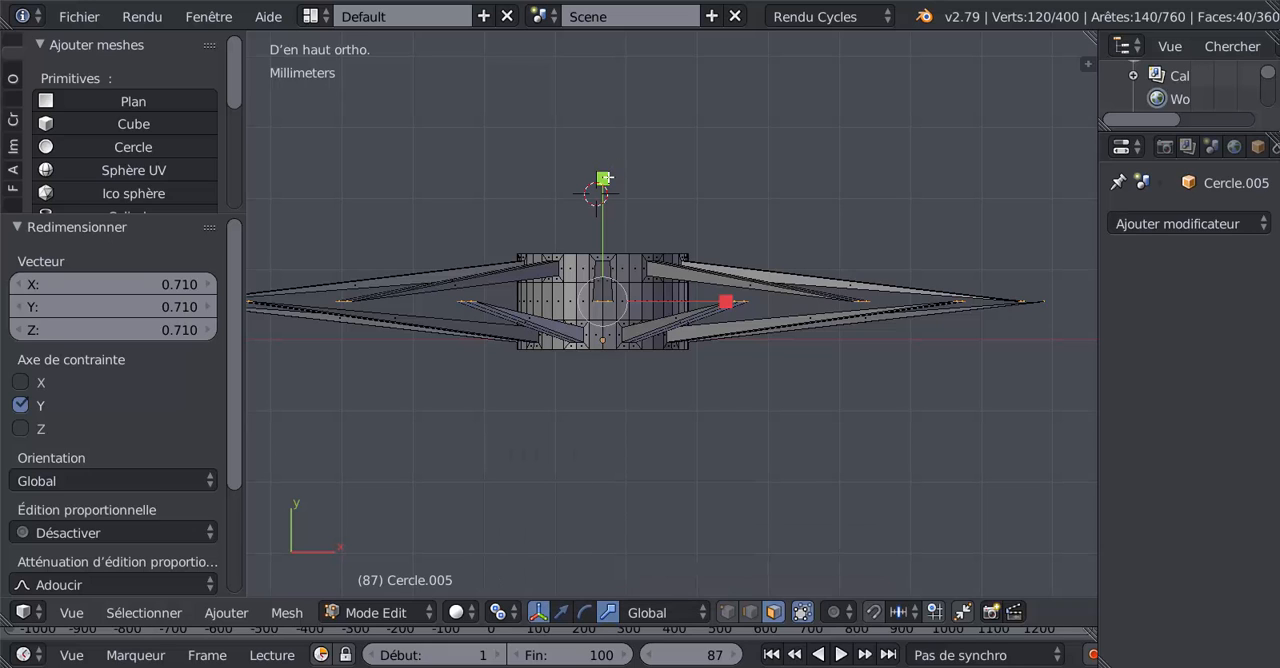
pyautogui.moveTo(606, 176); pyautogui.dragTo(692, 50)
pyautogui.moveTo(604, 180); pyautogui.dragTo(662, 100)
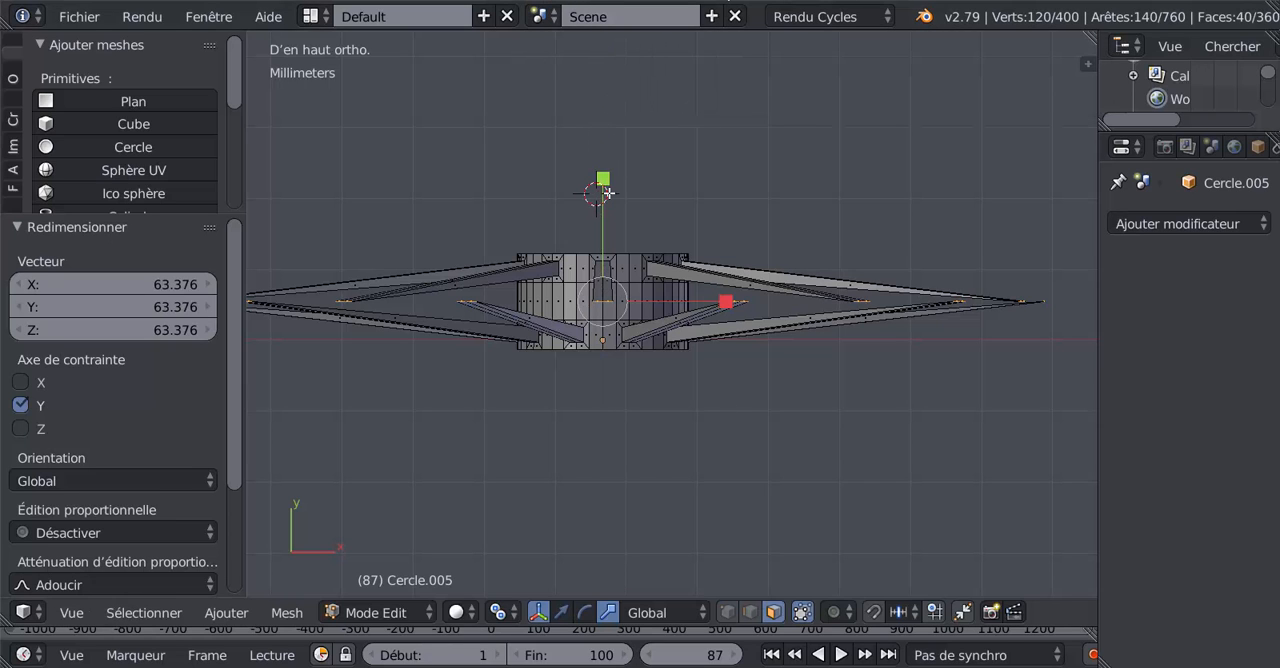
pyautogui.moveTo(603, 180); pyautogui.dragTo(675, 75)
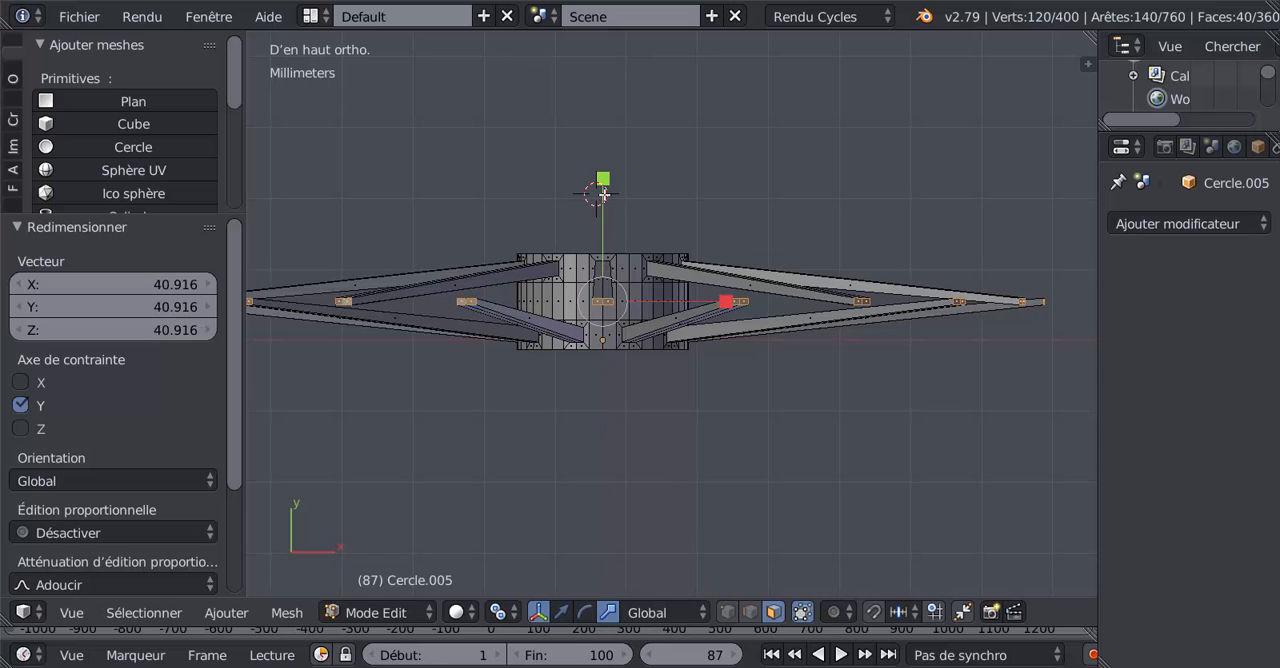
pyautogui.moveTo(604, 193); pyautogui.dragTo(591, 580)
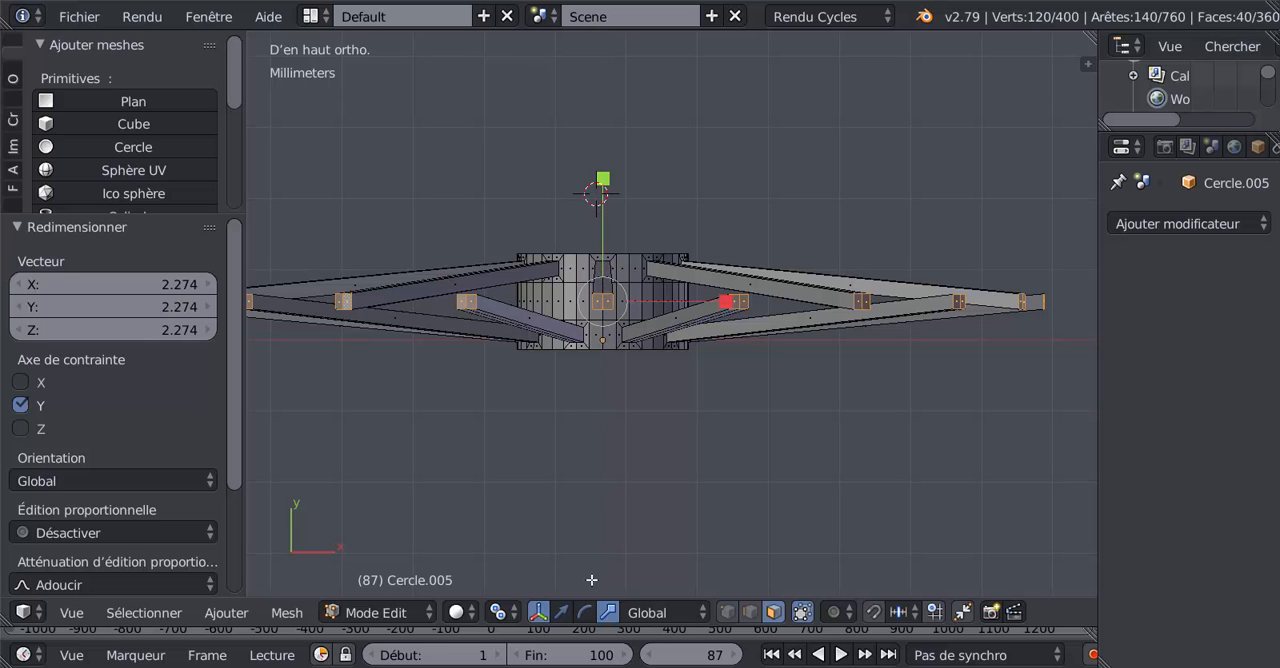
# Step: Switch to edge selection and create the first rim face between the facing edges of two adjacent spoke ends
pyautogui.moveTo(819, 454); pyautogui.dragTo(760, 238, button='middle')
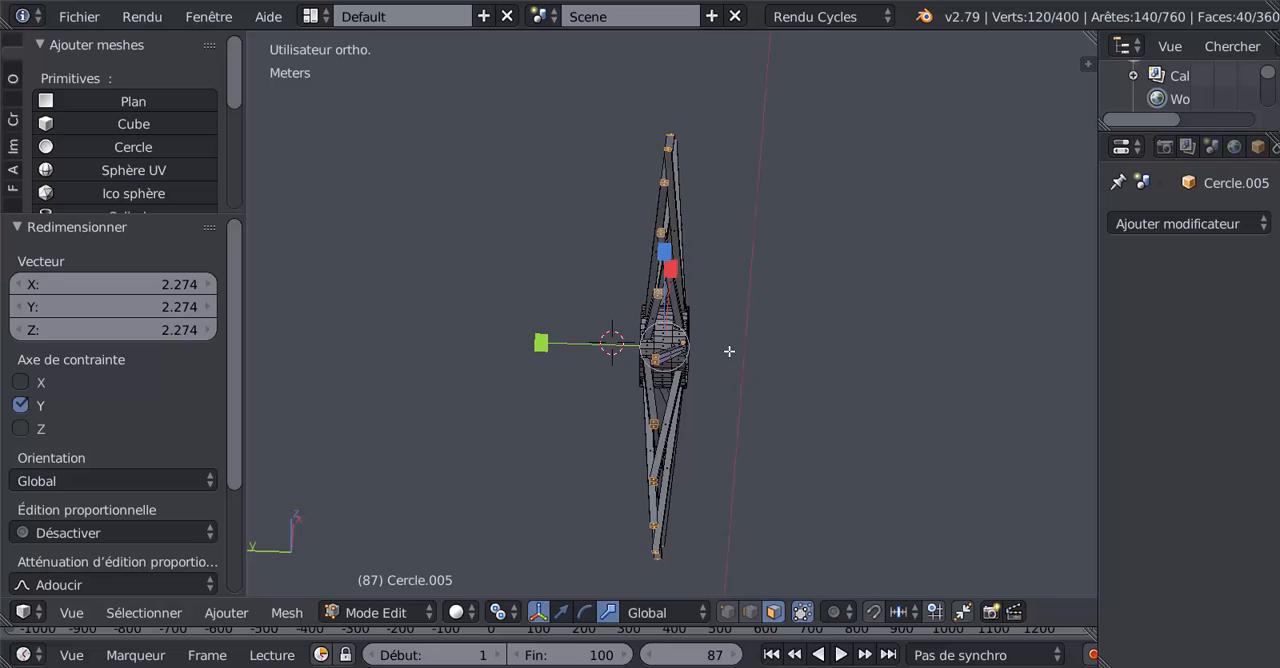
pyautogui.moveTo(731, 351); pyautogui.dragTo(676, 307, button='middle')
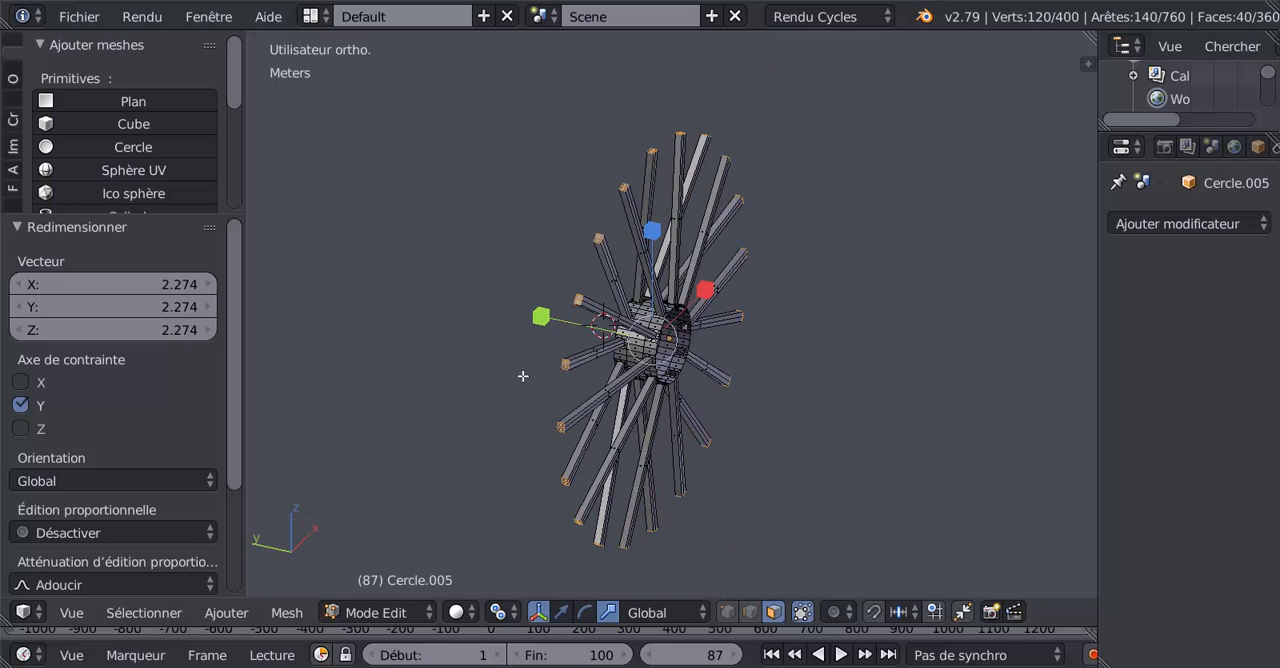
pyautogui.moveTo(775, 320); pyautogui.dragTo(674, 428, button='middle')
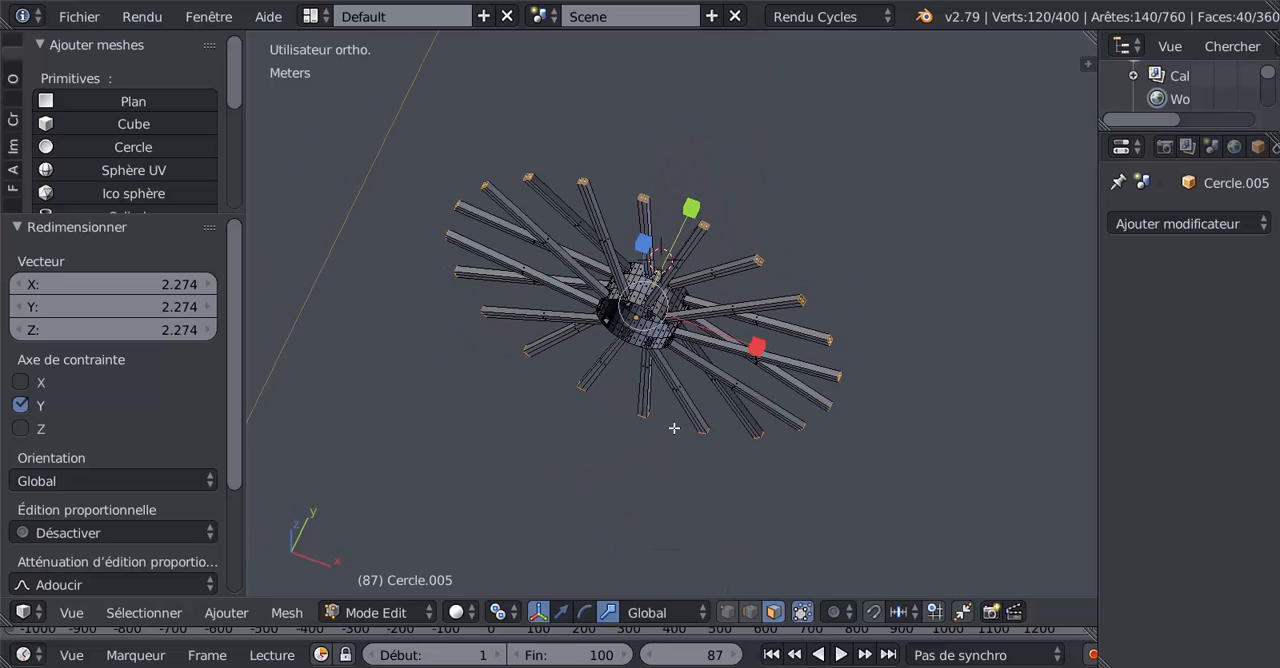
pyautogui.moveTo(731, 395); pyautogui.dragTo(666, 486, button='middle')
pyautogui.scroll(6, 666, 490)
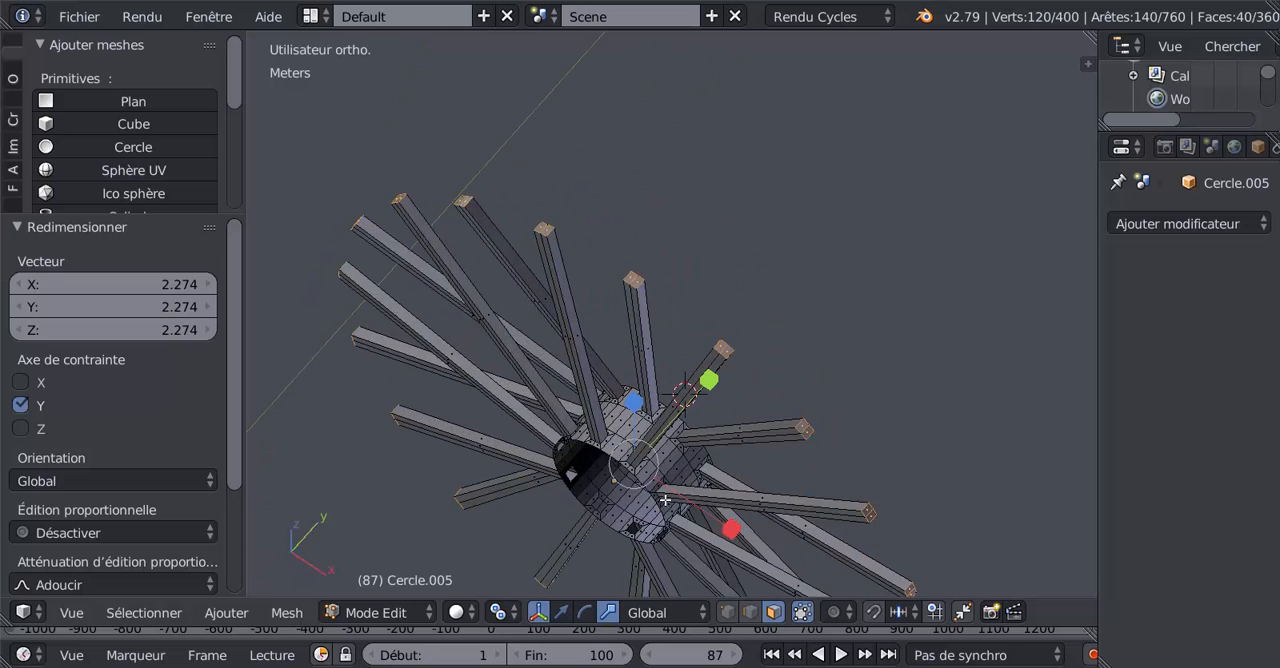
pyautogui.click(750, 612)
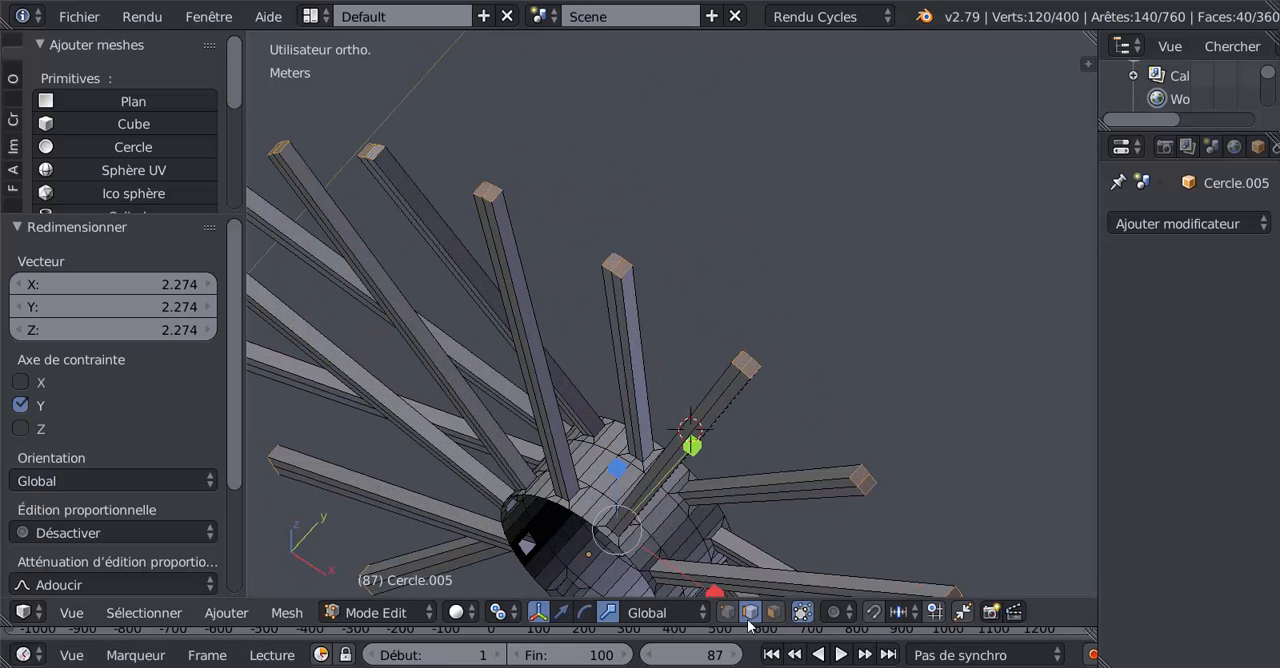
pyautogui.rightClick(623, 271)
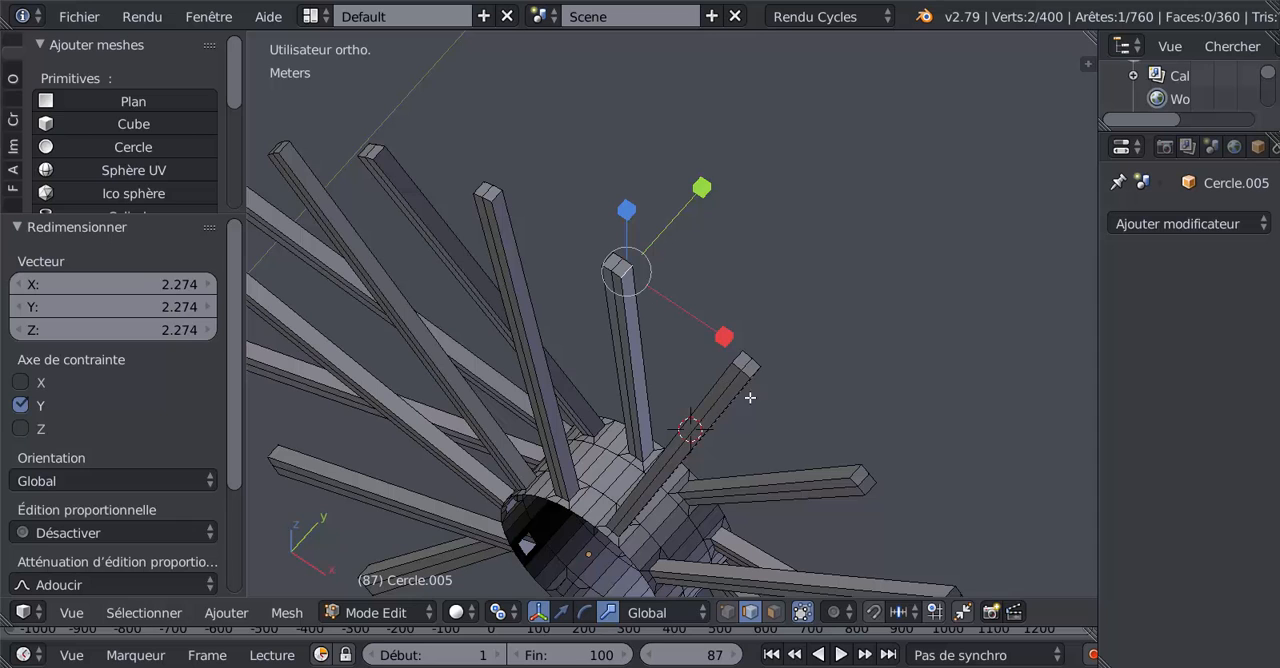
pyautogui.keyDown('shift'); pyautogui.rightClick(740, 357); pyautogui.keyUp('shift')
pyautogui.moveTo(740, 357); pyautogui.dragTo(711, 349, button='middle')
pyautogui.press('f')
# Step: Continue the rim with the second and third faces, joining the facing edges of the next adjacent spoke ends
pyautogui.rightClick(699, 309)
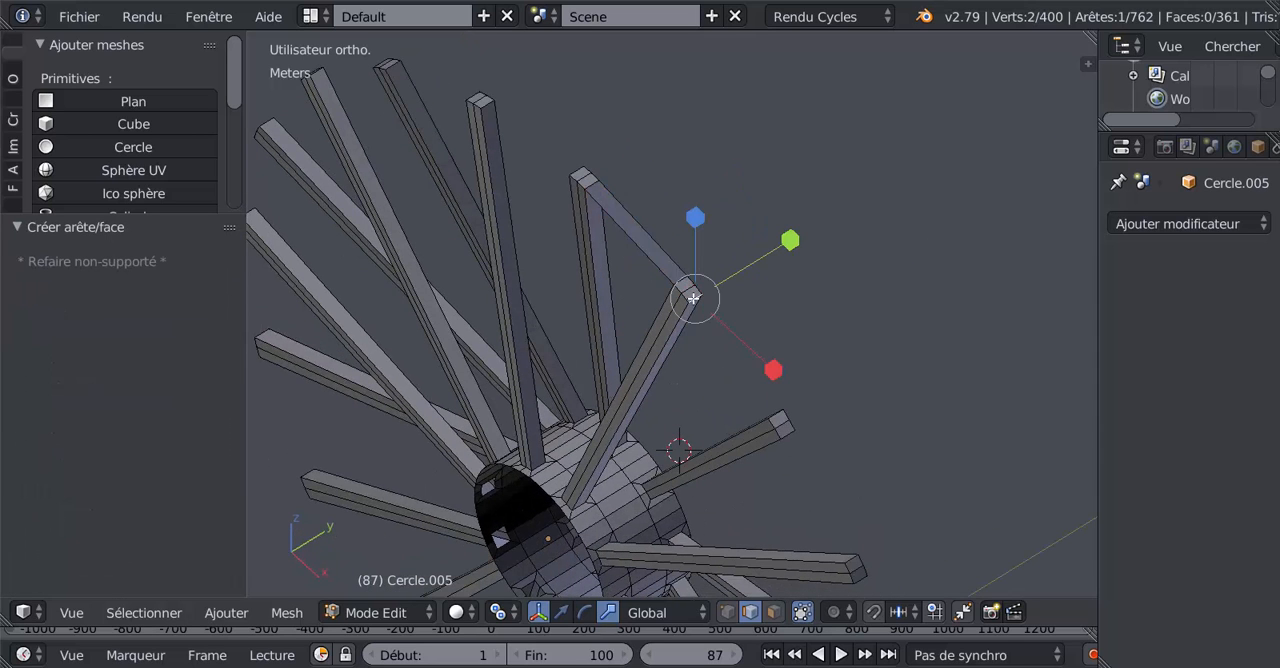
pyautogui.keyDown('shift'); pyautogui.rightClick(776, 416); pyautogui.keyUp('shift')
pyautogui.press('f')
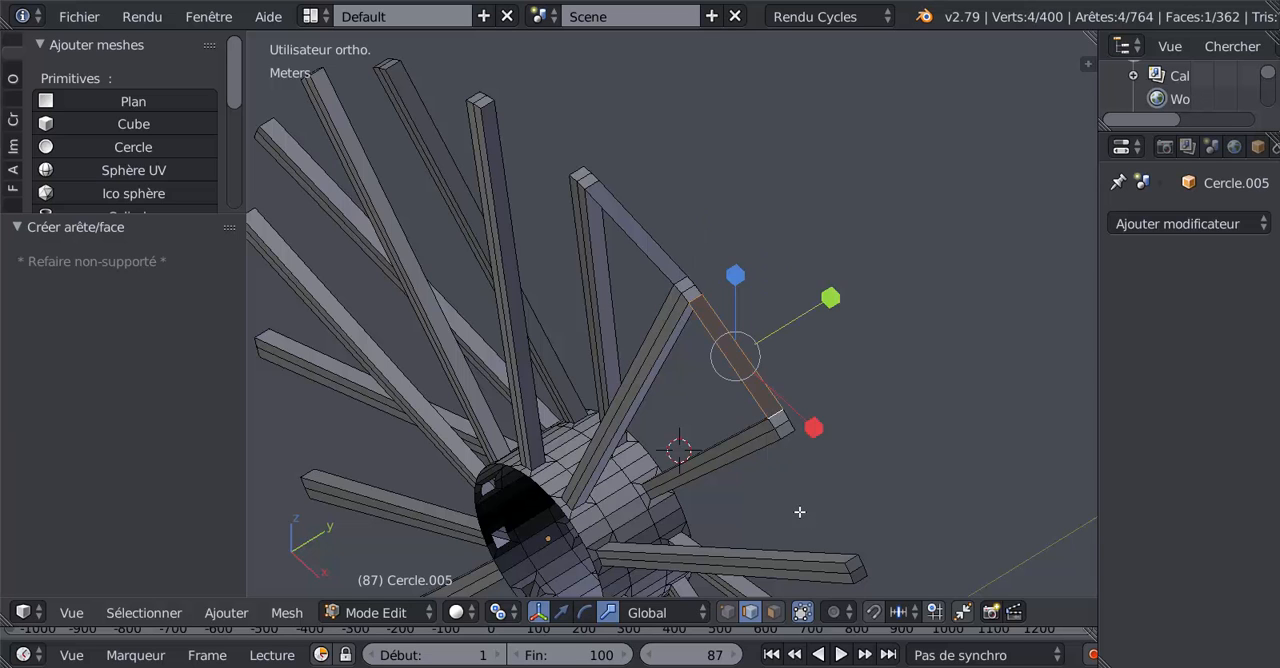
pyautogui.moveTo(800, 512); pyautogui.dragTo(771, 433, button='middle')
pyautogui.rightClick(734, 263)
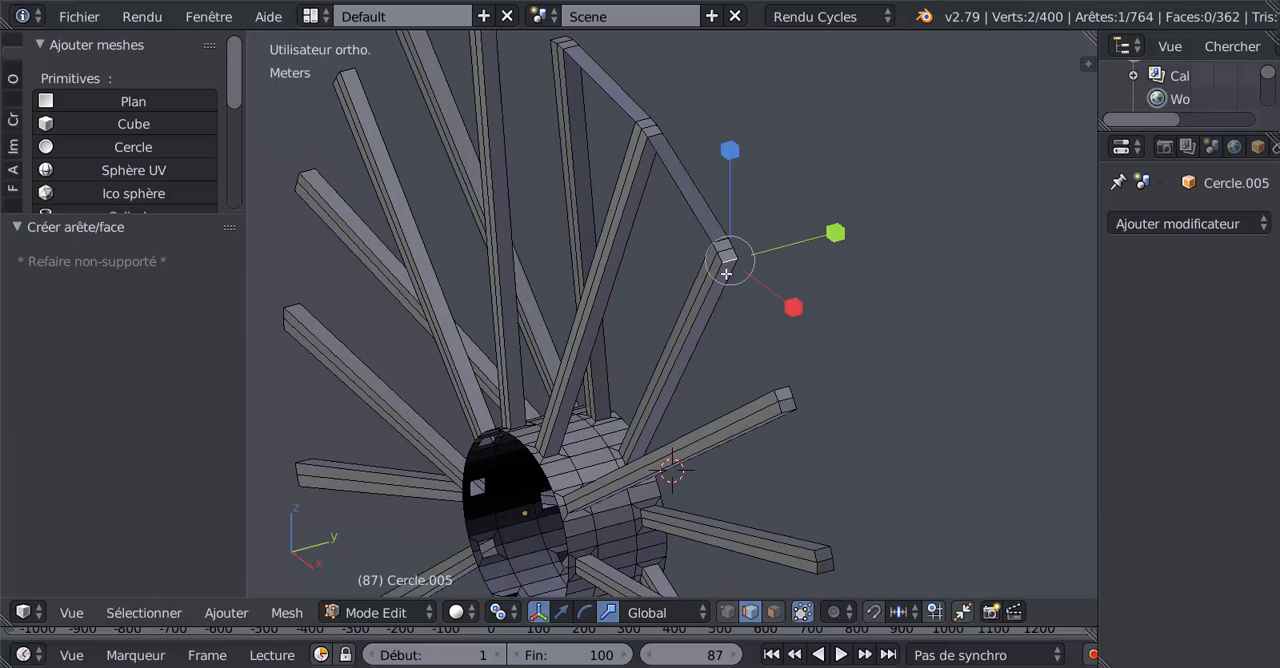
pyautogui.keyDown('shift'); pyautogui.rightClick(783, 391); pyautogui.keyUp('shift')
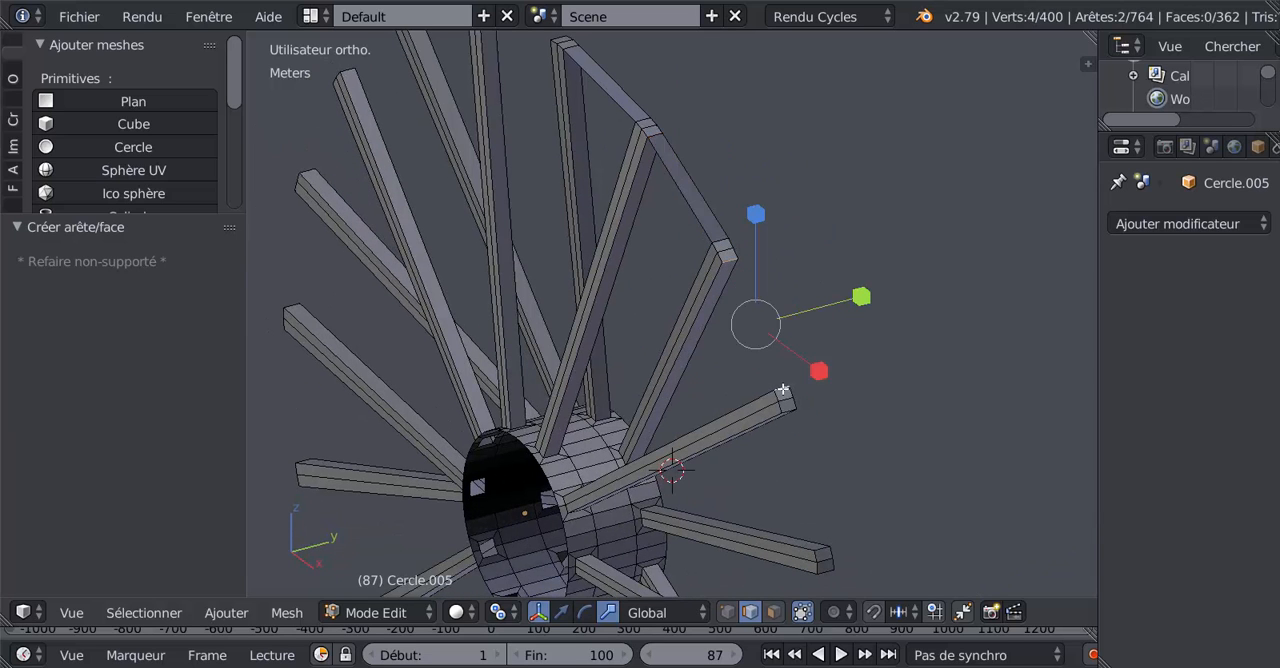
# Step: Reselect the outer edge of the last joined spoke end and fill a fourth rim face across to the next spoke
pyautogui.rightClick(817, 548)
pyautogui.keyDown('shift'); pyautogui.rightClick(790, 411); pyautogui.keyUp('shift')
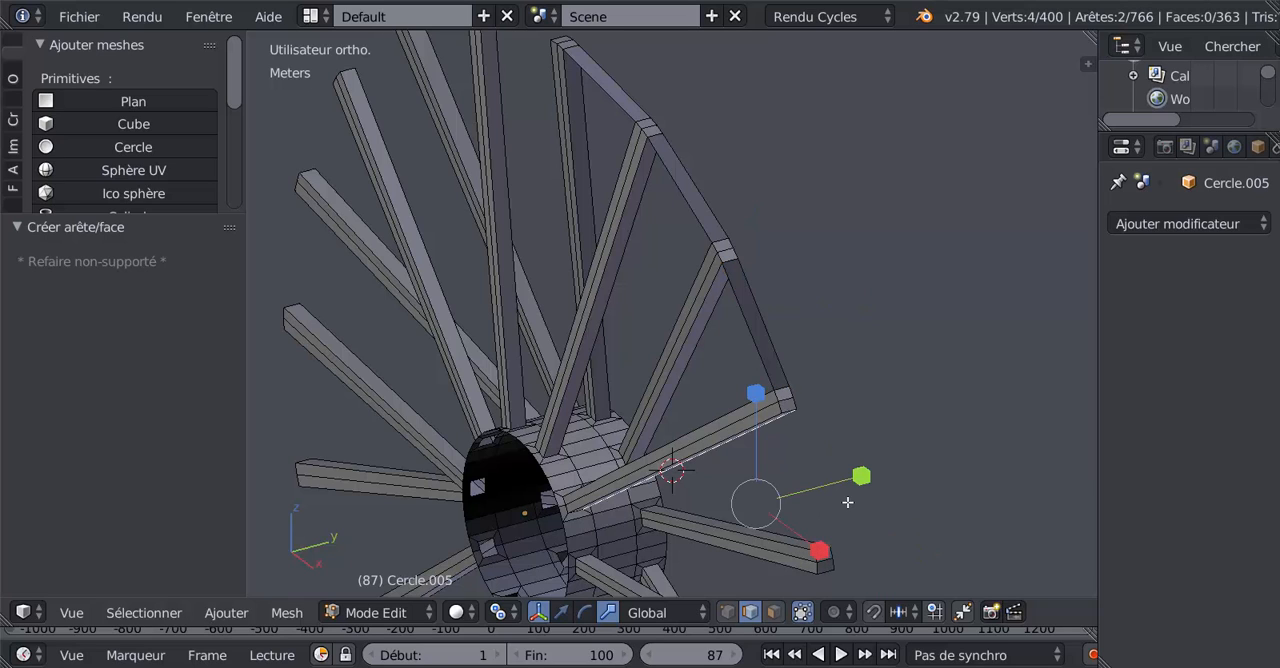
pyautogui.rightClick(792, 414)
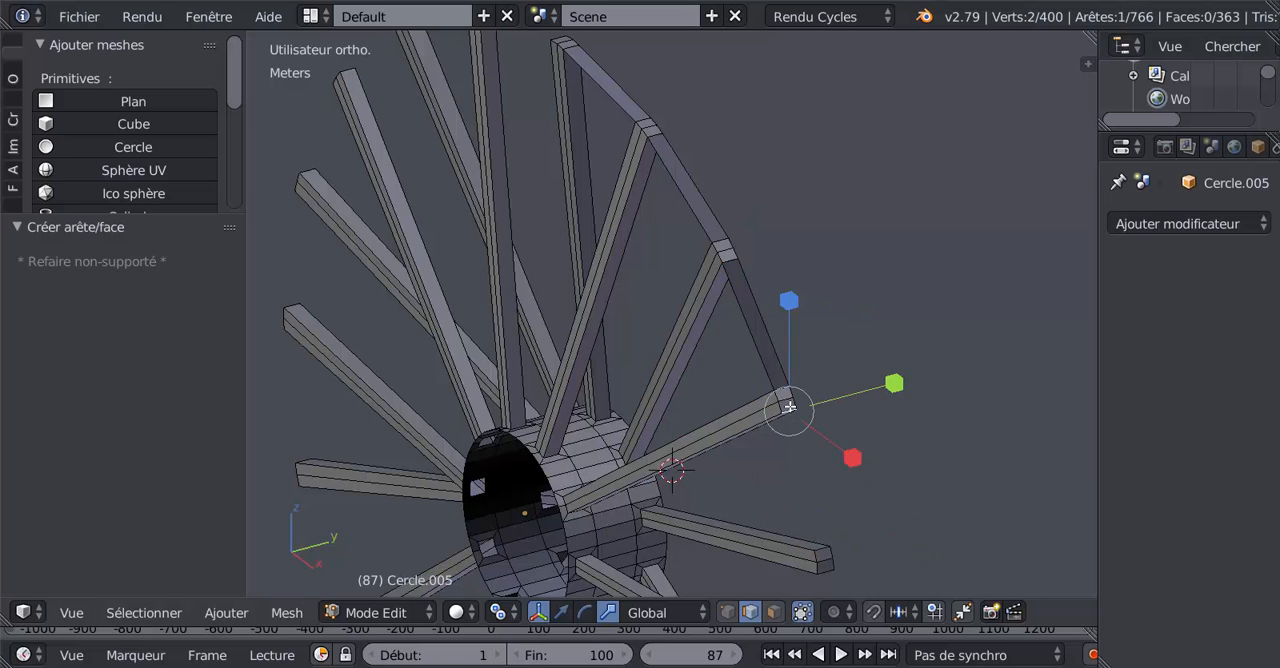
pyautogui.keyDown('shift'); pyautogui.rightClick(817, 548); pyautogui.keyUp('shift')
pyautogui.moveTo(859, 532); pyautogui.dragTo(745, 450, button='middle')
pyautogui.press('f')
# Step: Create the fifth and sixth rim faces between the facing edges of the following spoke ends
pyautogui.rightClick(720, 270)
pyautogui.keyDown('shift'); pyautogui.rightClick(731, 410); pyautogui.keyUp('shift')
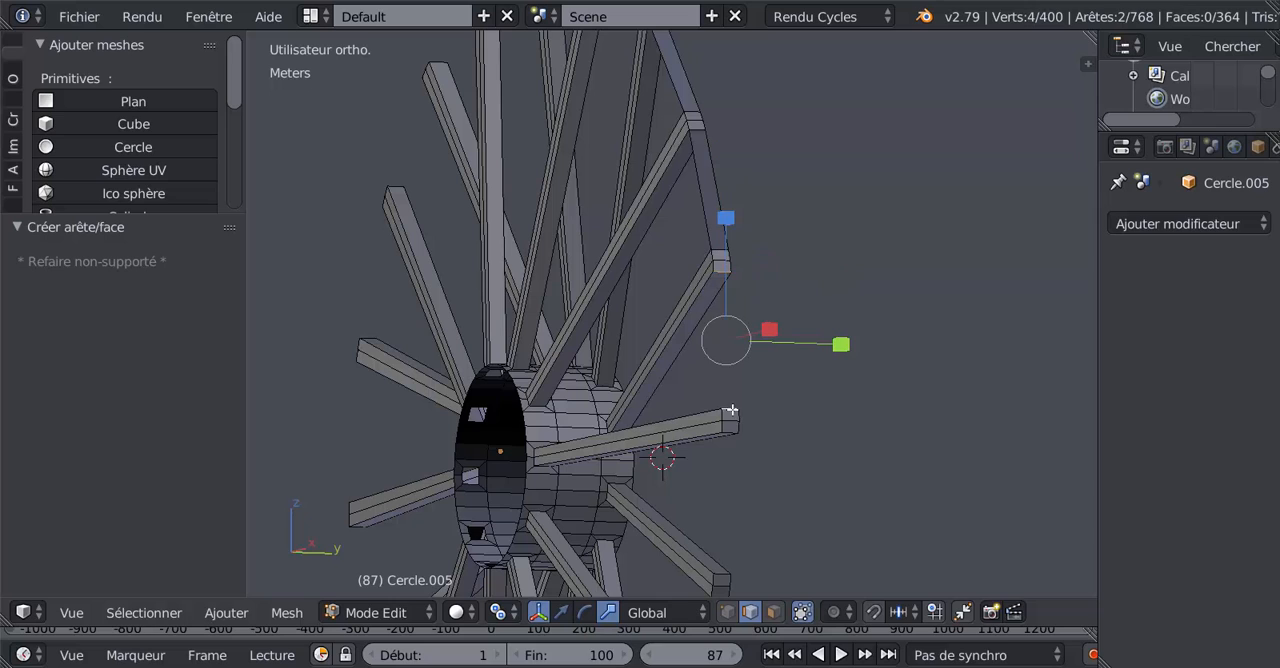
pyautogui.press('f')
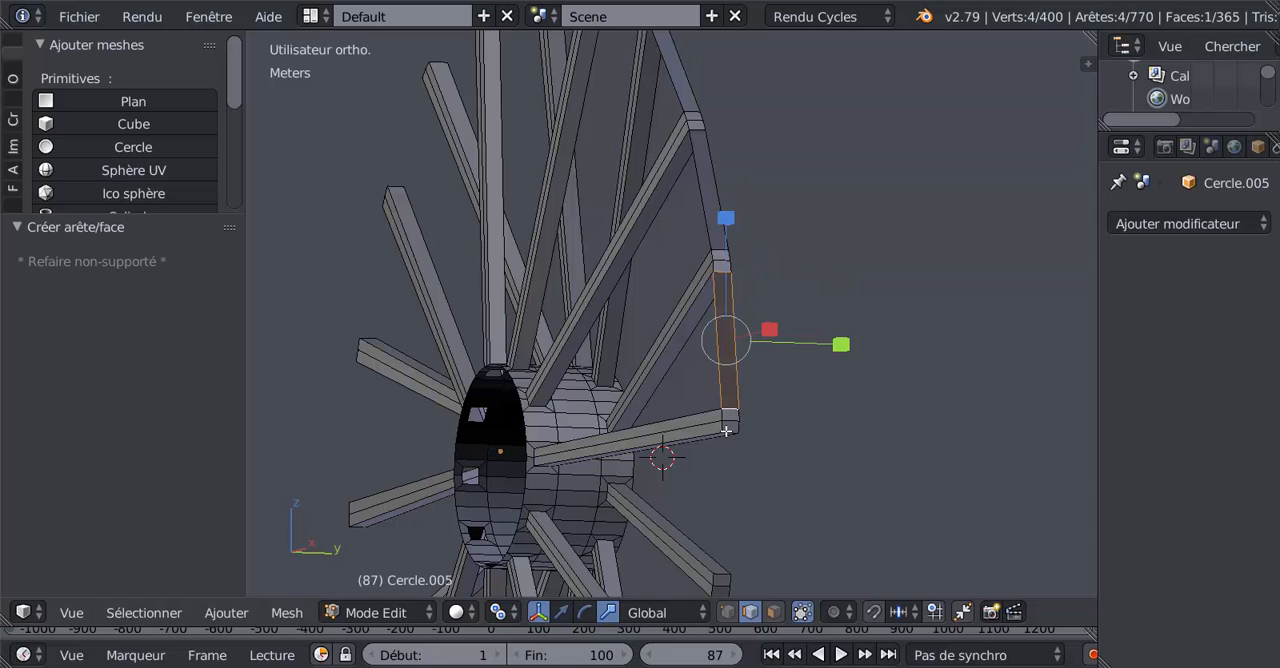
pyautogui.rightClick(726, 430)
pyautogui.keyDown('shift'); pyautogui.rightClick(722, 574); pyautogui.keyUp('shift')
pyautogui.press('f')
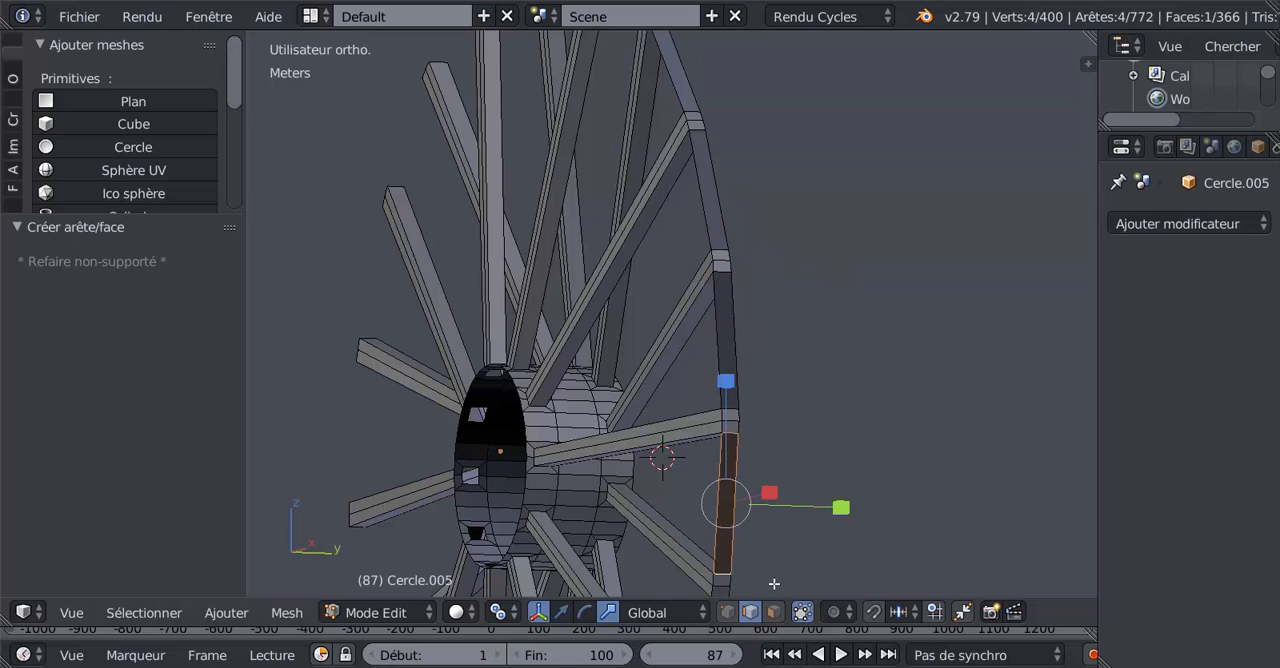
# Step: Extend the rim around the wheel with the seventh and eighth faces between neighbouring spoke ends
pyautogui.moveTo(770, 580); pyautogui.dragTo(753, 477, button='middle')
pyautogui.rightClick(726, 290)
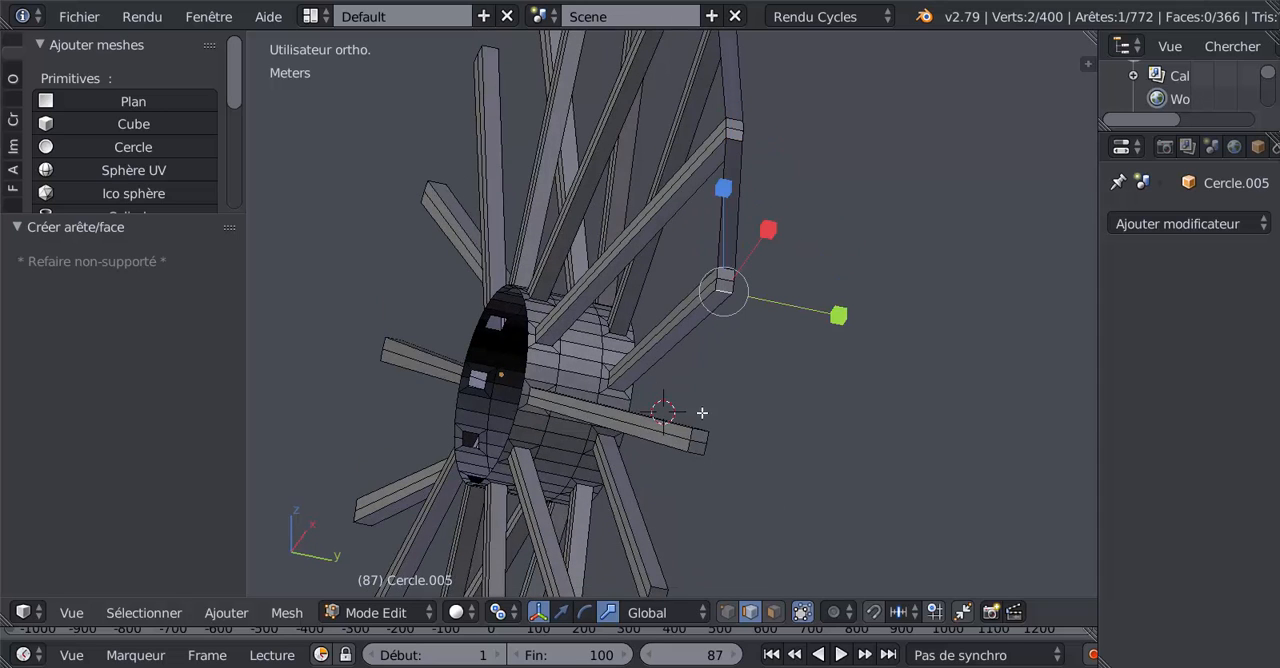
pyautogui.keyDown('shift'); pyautogui.rightClick(700, 434); pyautogui.keyUp('shift')
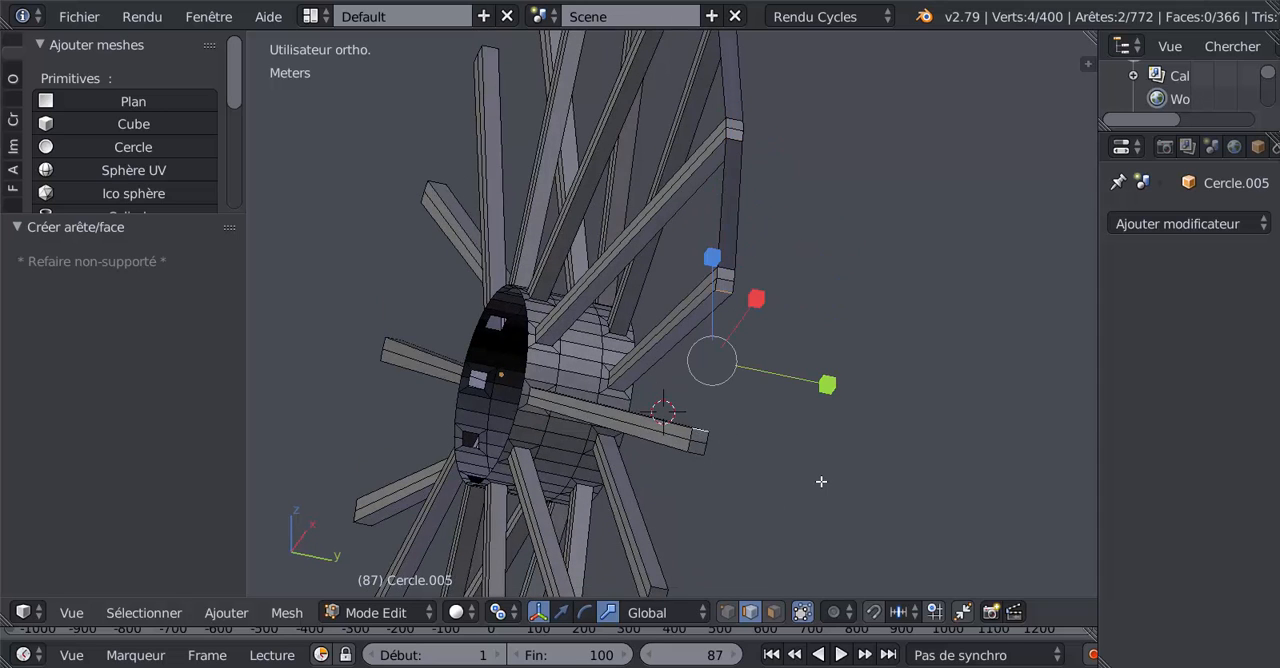
pyautogui.press('f')
pyautogui.moveTo(821, 481); pyautogui.dragTo(840, 446, button='middle')
pyautogui.rightClick(749, 274)
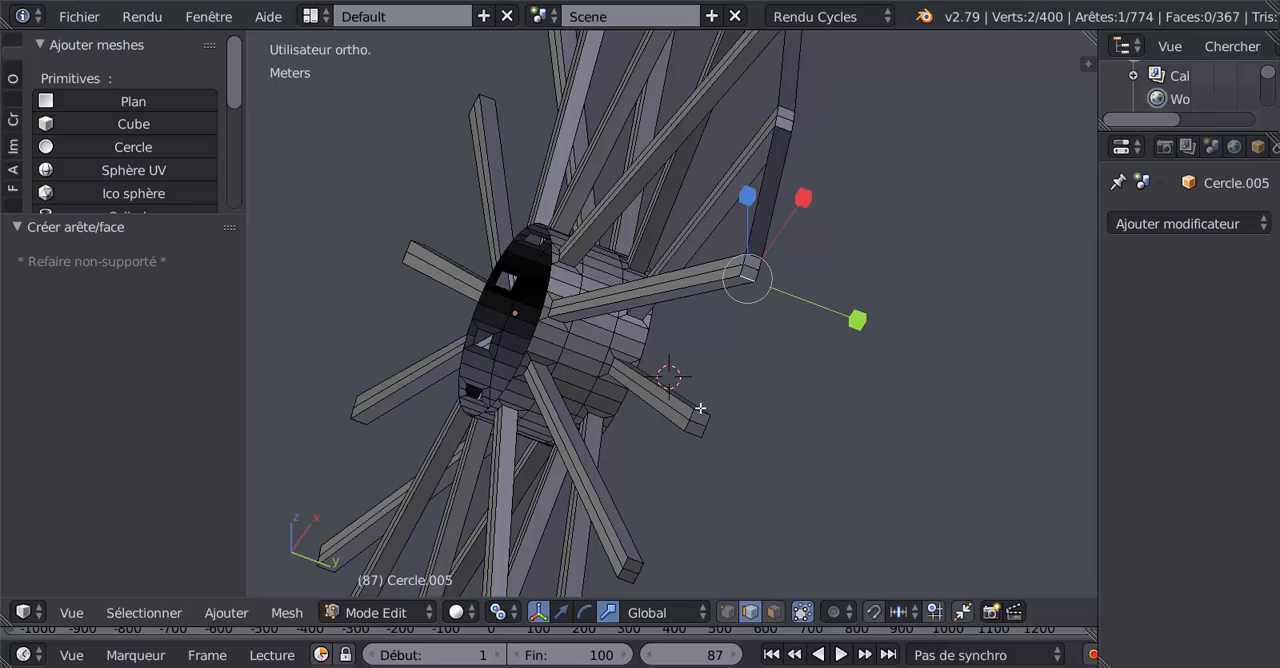
pyautogui.keyDown('shift'); pyautogui.rightClick(701, 412); pyautogui.keyUp('shift')
pyautogui.press('f')
# Step: Bridge the next two gaps between spoke ends with the ninth and tenth rim faces
pyautogui.moveTo(783, 426); pyautogui.dragTo(751, 314, button='middle')
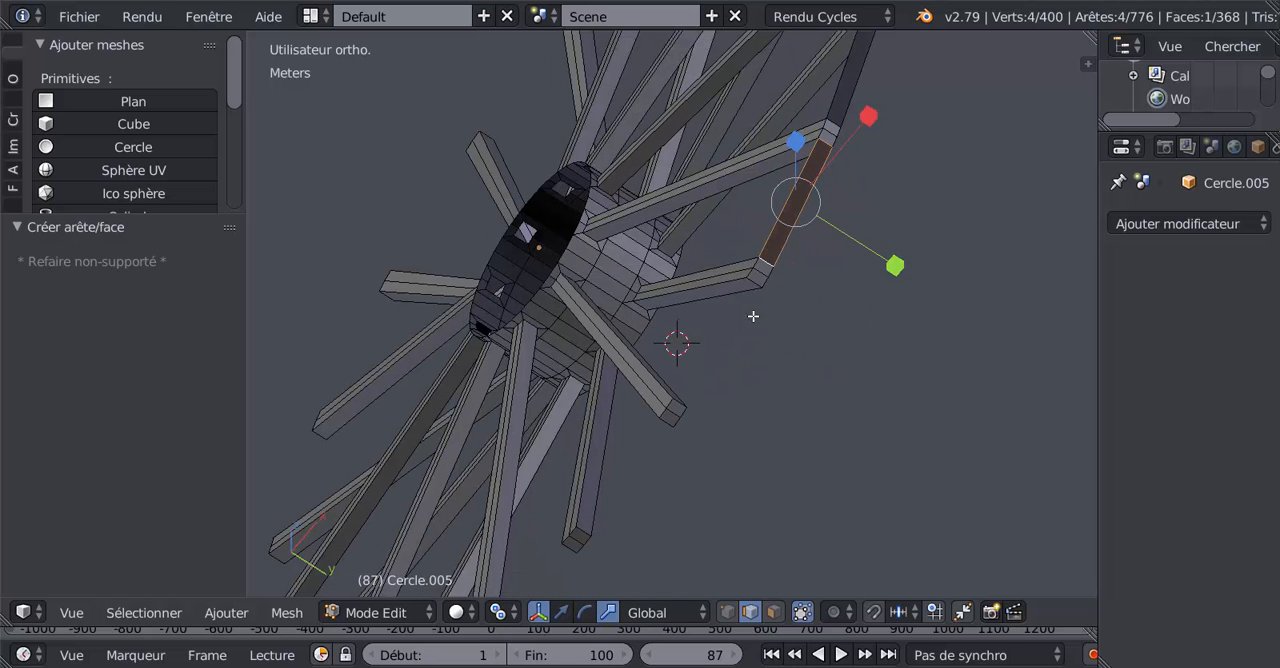
pyautogui.rightClick(755, 280)
pyautogui.keyDown('shift'); pyautogui.rightClick(681, 406); pyautogui.keyUp('shift')
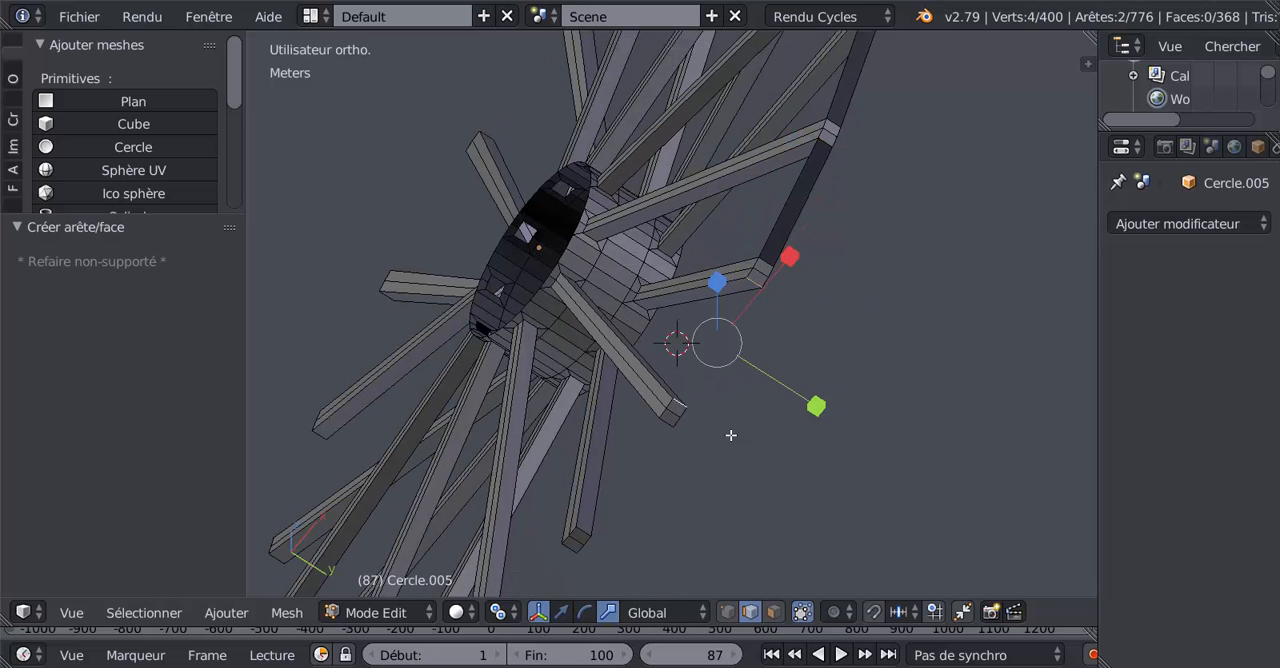
pyautogui.press('f')
pyautogui.moveTo(742, 460); pyautogui.dragTo(714, 374, button='middle')
pyautogui.rightClick(708, 367)
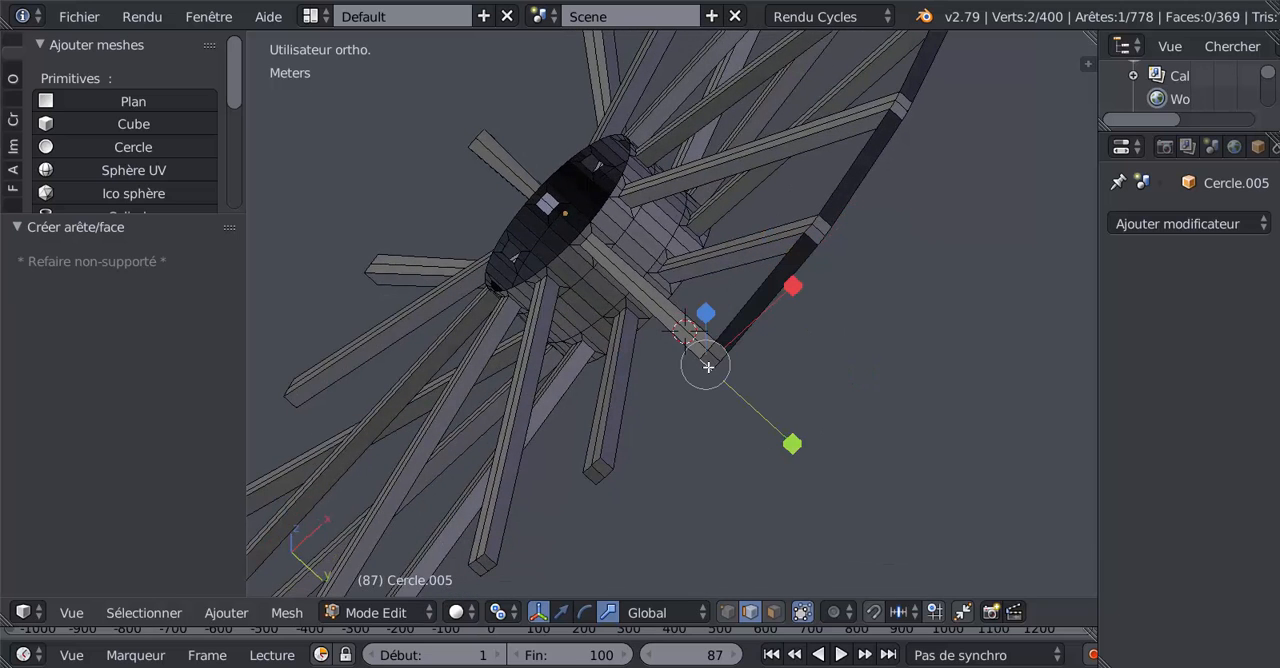
pyautogui.keyDown('shift'); pyautogui.rightClick(608, 460); pyautogui.keyUp('shift')
pyautogui.click(662, 523)
pyautogui.press('f')
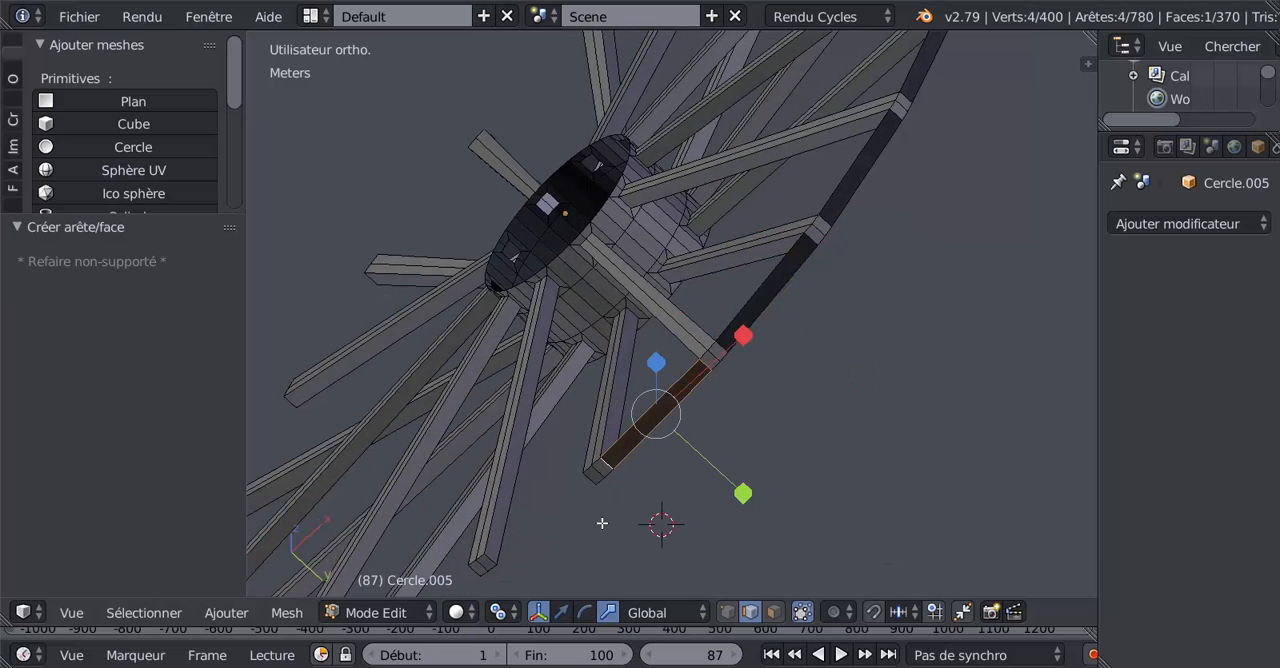
# Step: Fill the eleventh and twelfth rim faces between the facing edges of the next spoke ends
pyautogui.moveTo(590, 482); pyautogui.dragTo(523, 545, button='right')
pyautogui.rightClick(530, 541)
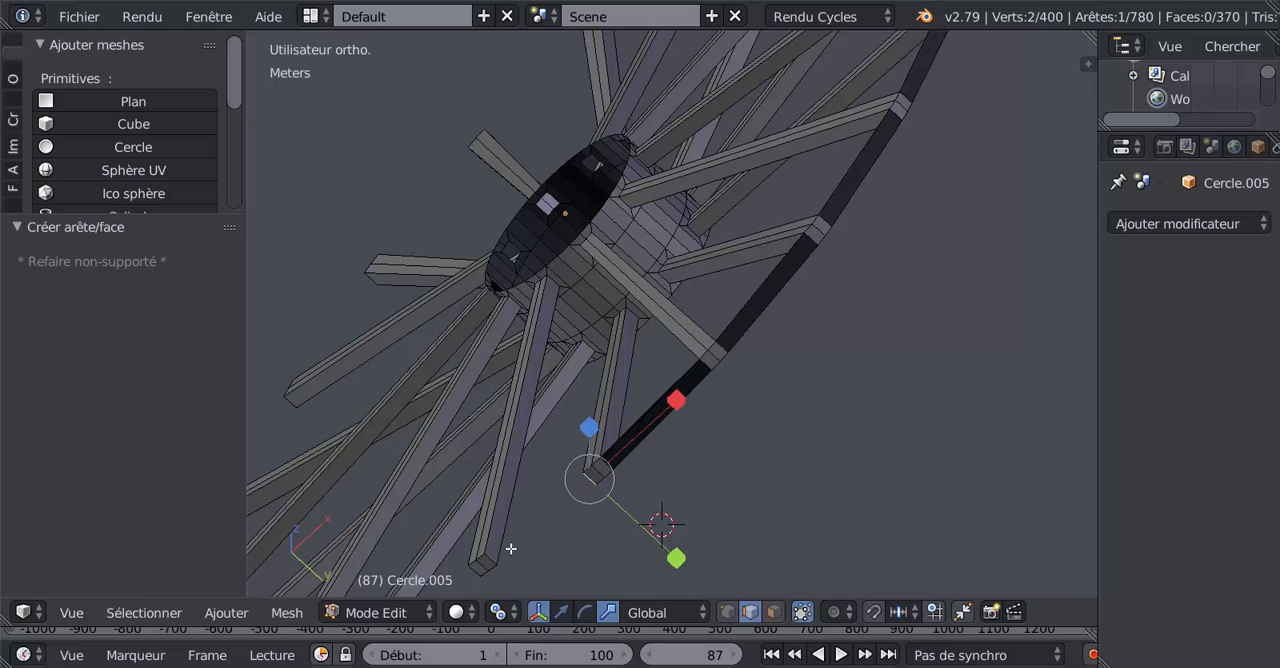
pyautogui.keyDown('shift'); pyautogui.rightClick(497, 562); pyautogui.keyUp('shift')
pyautogui.press('f')
pyautogui.moveTo(575, 587); pyautogui.dragTo(672, 458, button='middle')
pyautogui.rightClick(679, 430)
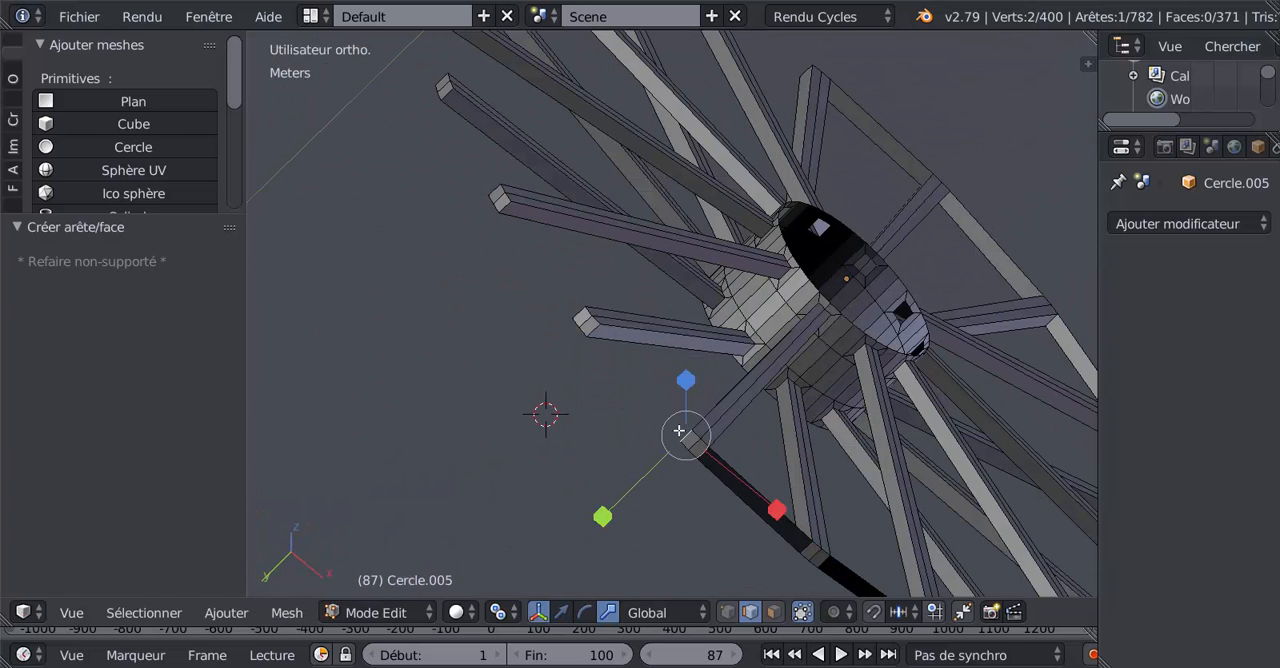
pyautogui.keyDown('shift'); pyautogui.rightClick(594, 335); pyautogui.keyUp('shift')
pyautogui.rightClick(593, 327)
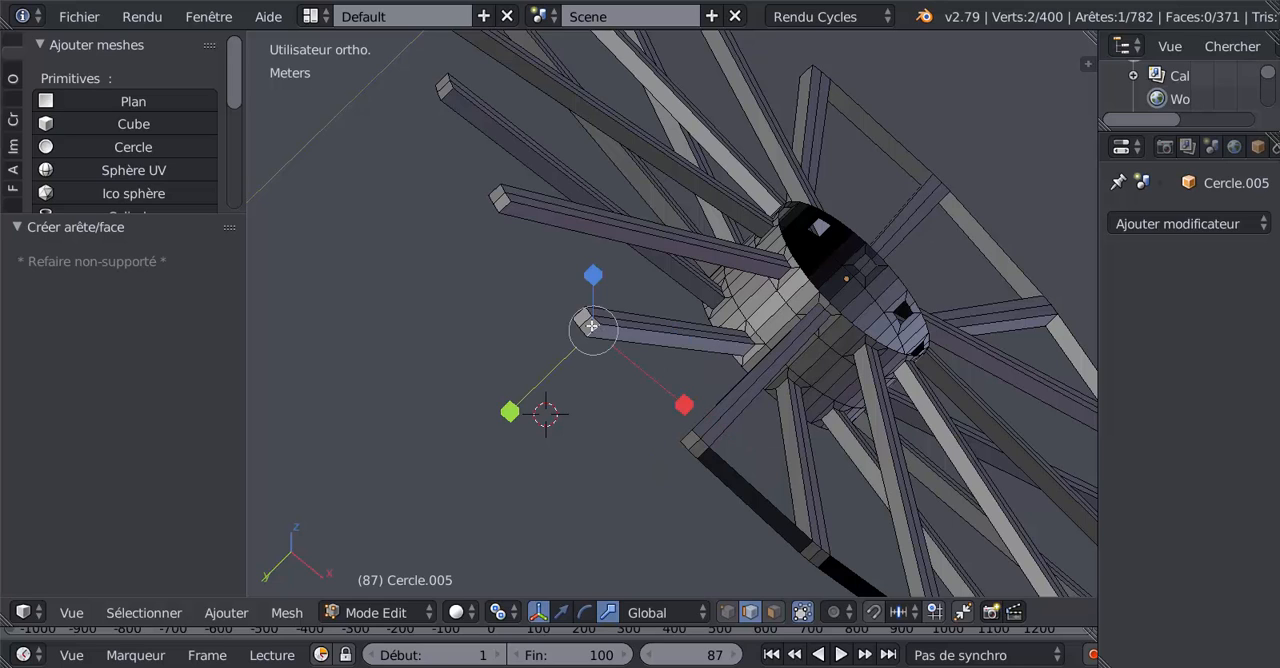
pyautogui.keyDown('shift'); pyautogui.rightClick(684, 437); pyautogui.keyUp('shift')
pyautogui.press('f')
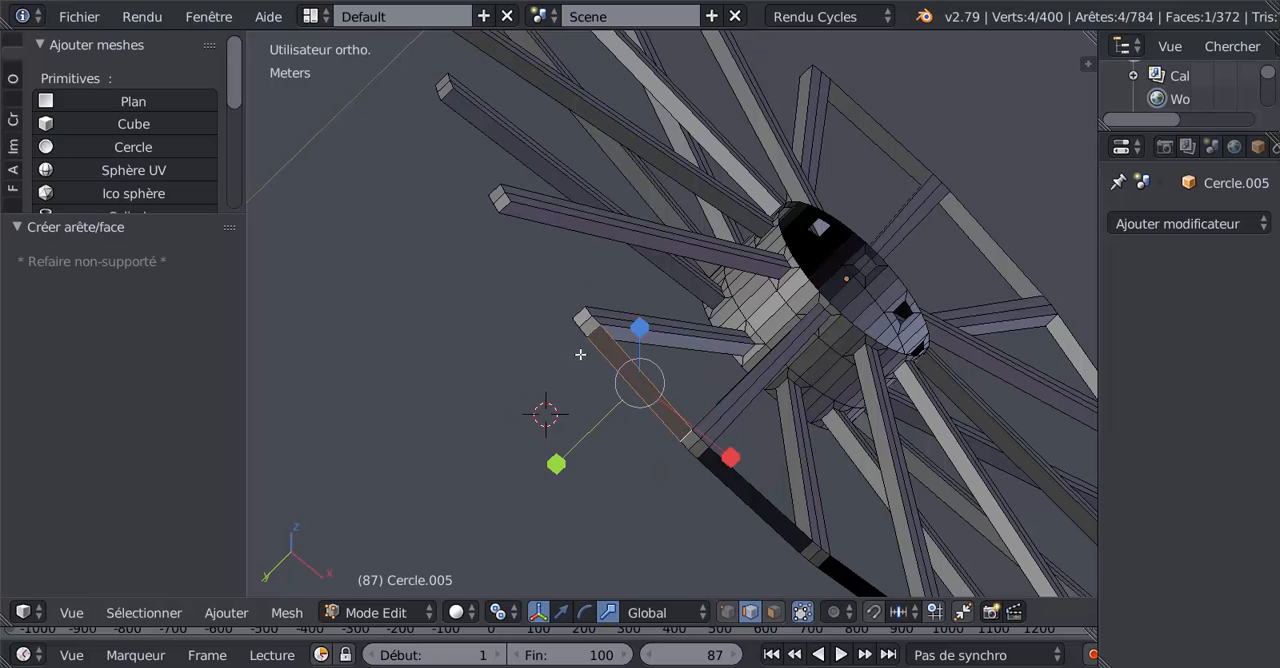
# Step: Continue the rim with the thirteenth and fourteenth faces, each joining the last connected spoke end to its next neighbour
pyautogui.rightClick(502, 205)
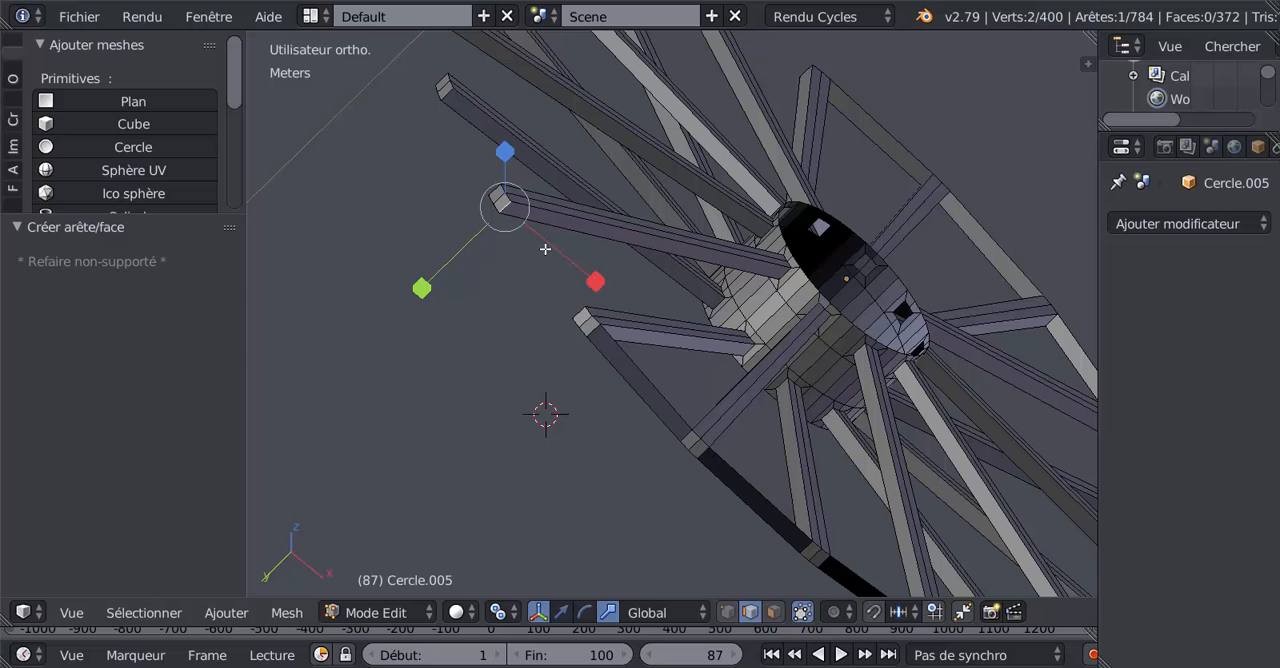
pyautogui.keyDown('shift'); pyautogui.rightClick(580, 315); pyautogui.keyUp('shift')
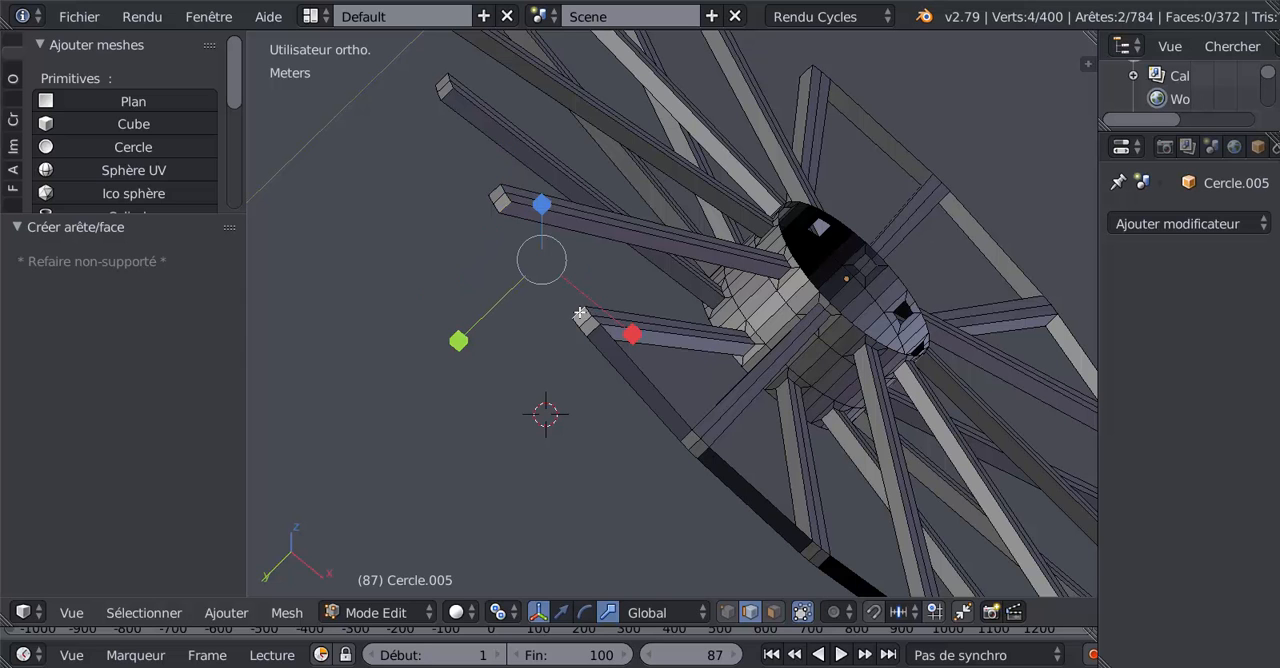
pyautogui.press('f')
pyautogui.moveTo(583, 314); pyautogui.dragTo(648, 309, button='middle')
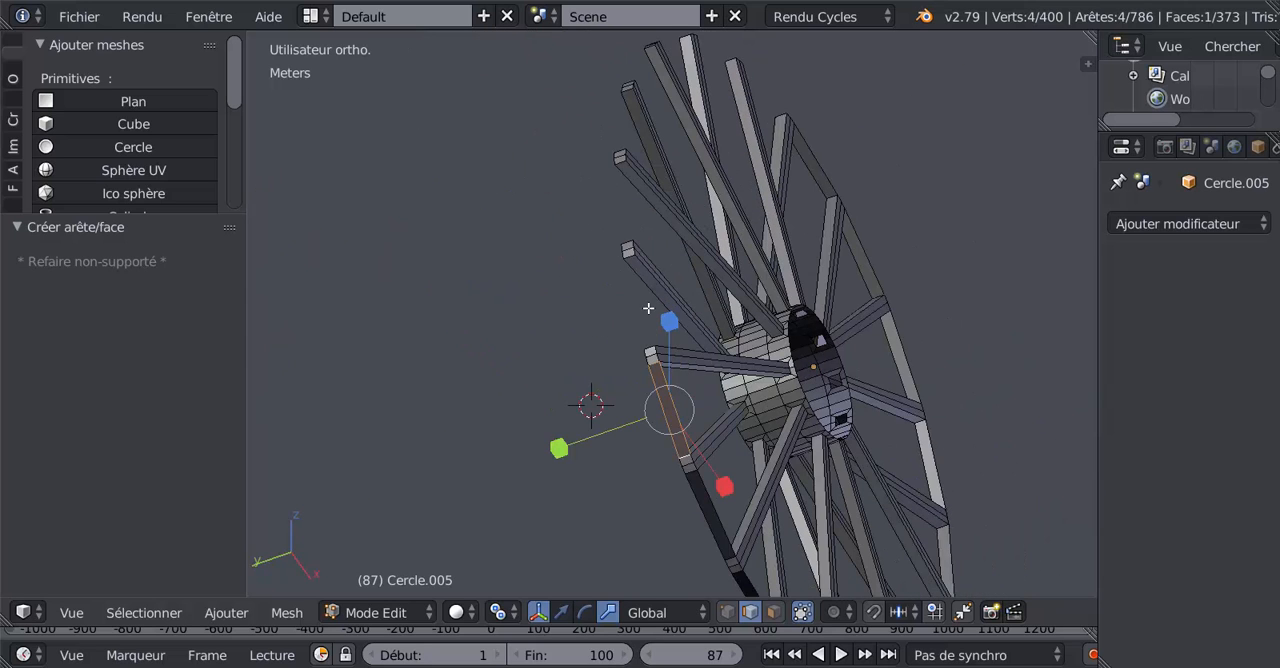
pyautogui.rightClick(644, 337)
pyautogui.rightClick(645, 344)
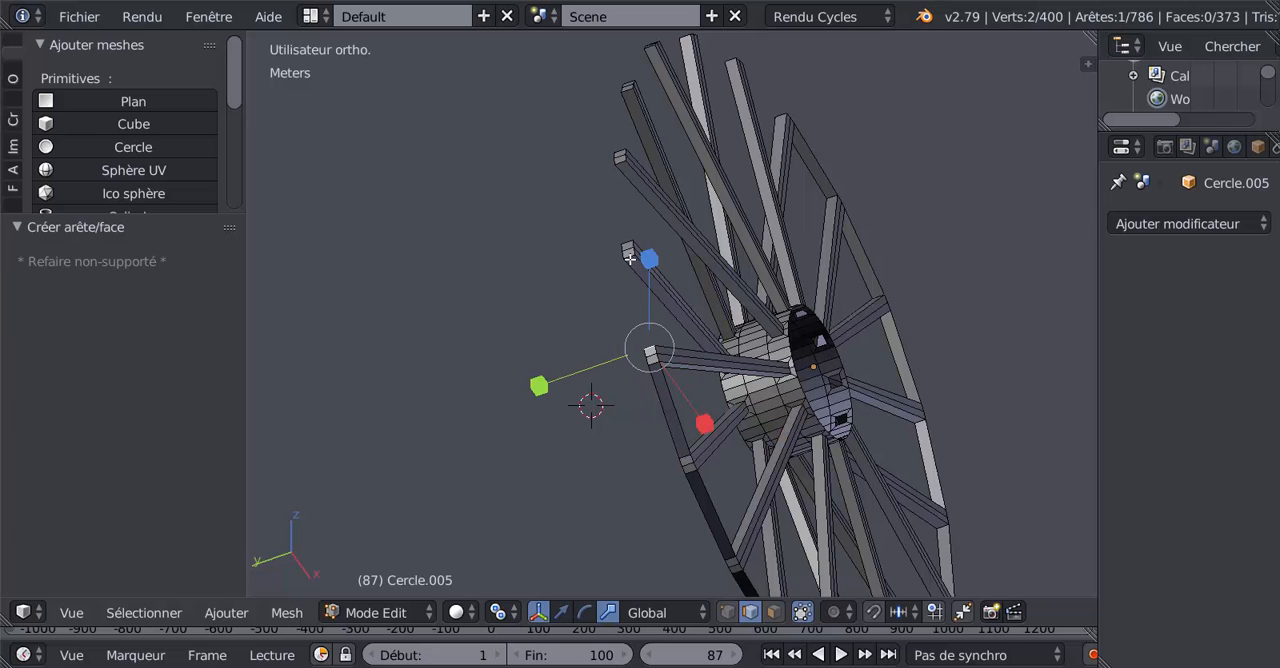
pyautogui.keyDown('shift'); pyautogui.rightClick(630, 259); pyautogui.keyUp('shift')
pyautogui.keyDown('shift'); pyautogui.moveTo(721, 318); pyautogui.dragTo(756, 430, button='middle'); pyautogui.keyUp('shift')
pyautogui.press('f')
# Step: Add the fifteenth and sixteenth rim faces across the next two gaps between spoke ends
pyautogui.scroll(3, 740, 361)
pyautogui.rightClick(649, 418)
pyautogui.press('g')
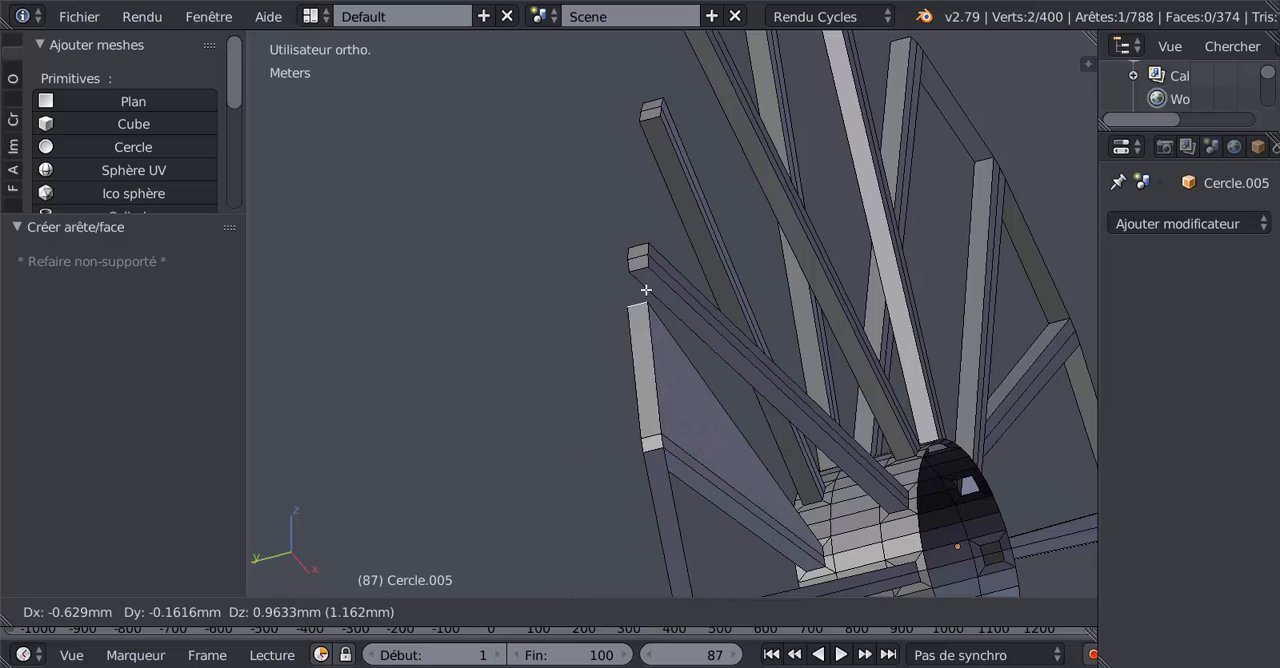
pyautogui.click(646, 290)
pyautogui.keyDown('shift'); pyautogui.rightClick(640, 268); pyautogui.keyUp('shift')
pyautogui.press('f')
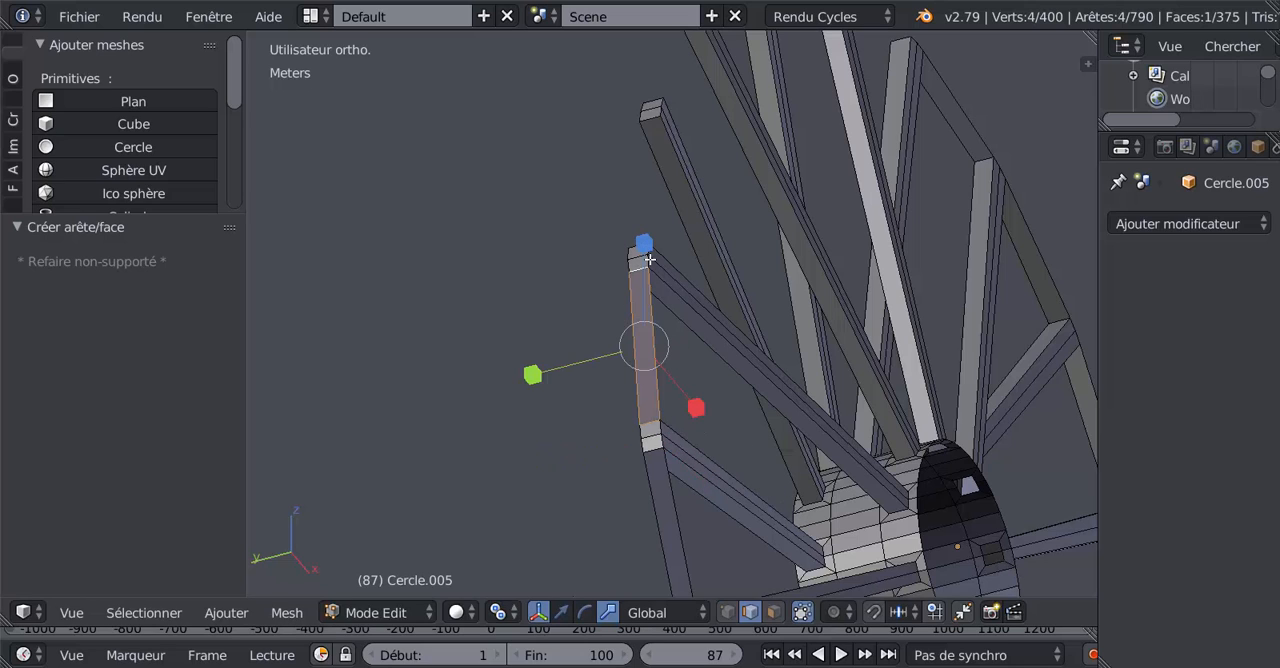
pyautogui.rightClick(637, 232)
pyautogui.keyDown('shift'); pyautogui.rightClick(651, 119); pyautogui.keyUp('shift')
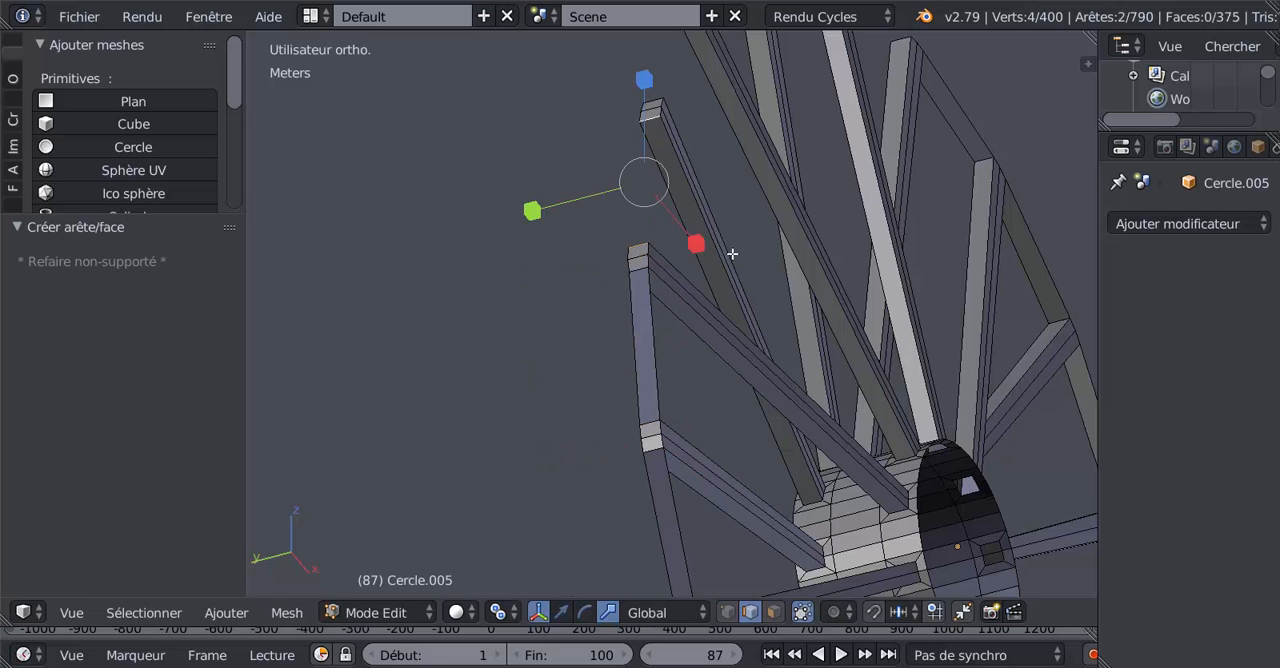
pyautogui.press('f')
# Step: Join the following spoke ends with the seventeenth and eighteenth rim faces
pyautogui.moveTo(769, 257); pyautogui.dragTo(709, 337, button='middle')
pyautogui.rightClick(707, 305)
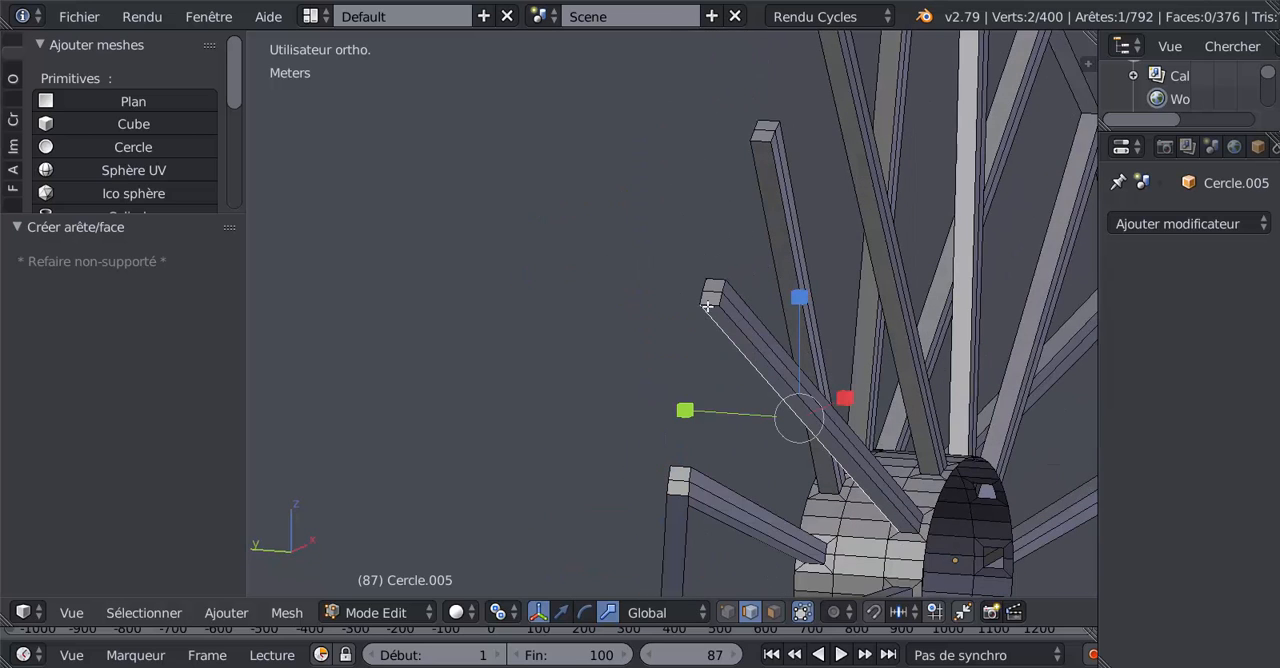
pyautogui.rightClick(710, 298)
pyautogui.keyDown('shift'); pyautogui.rightClick(679, 467); pyautogui.keyUp('shift')
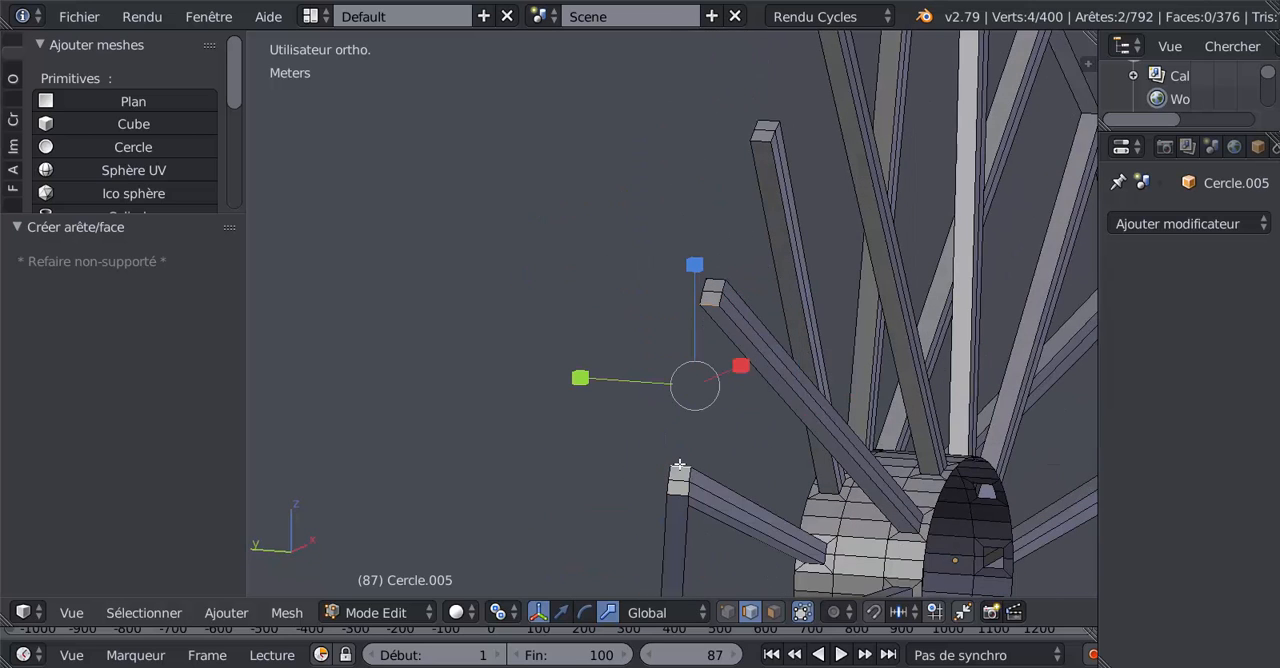
pyautogui.press('f')
pyautogui.rightClick(724, 274)
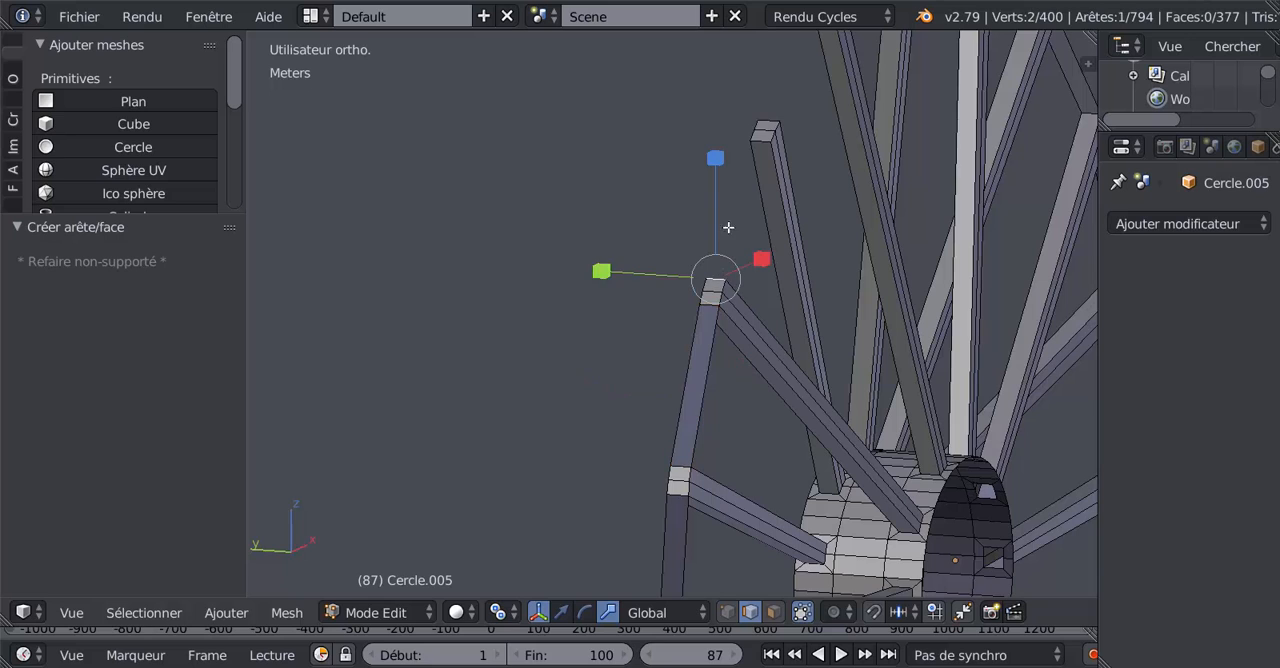
pyautogui.keyDown('shift'); pyautogui.rightClick(760, 146); pyautogui.keyUp('shift')
pyautogui.press('f')
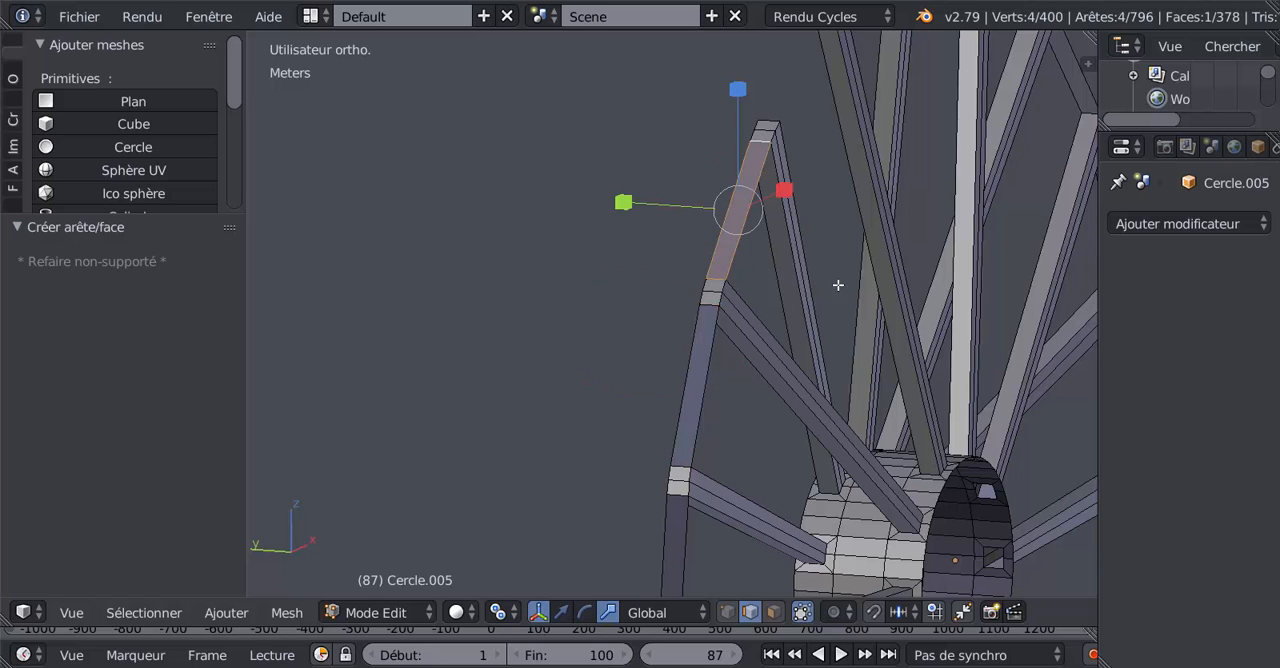
# Step: Close the rim with the nineteenth and twentieth faces between the last unconnected spoke ends
pyautogui.keyDown('shift'); pyautogui.moveTo(839, 286); pyautogui.dragTo(749, 425, button='middle'); pyautogui.keyUp('shift')
pyautogui.rightClick(735, 358)
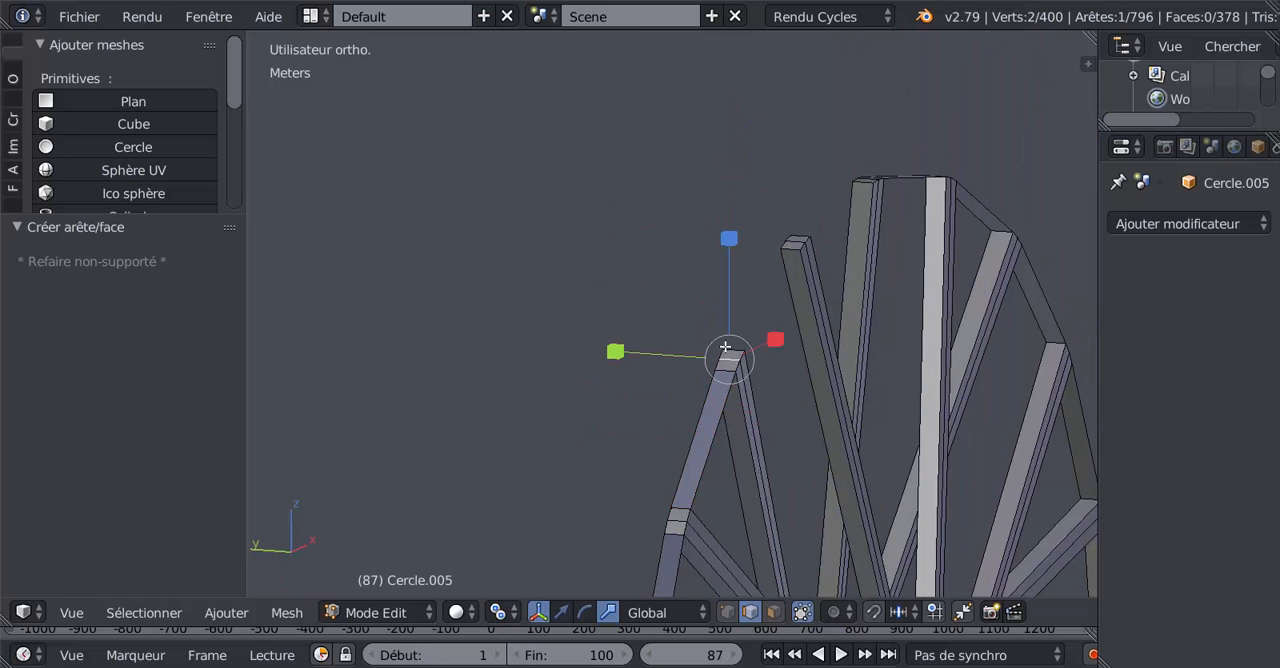
pyautogui.keyDown('shift'); pyautogui.rightClick(796, 249); pyautogui.keyUp('shift')
pyautogui.press('f')
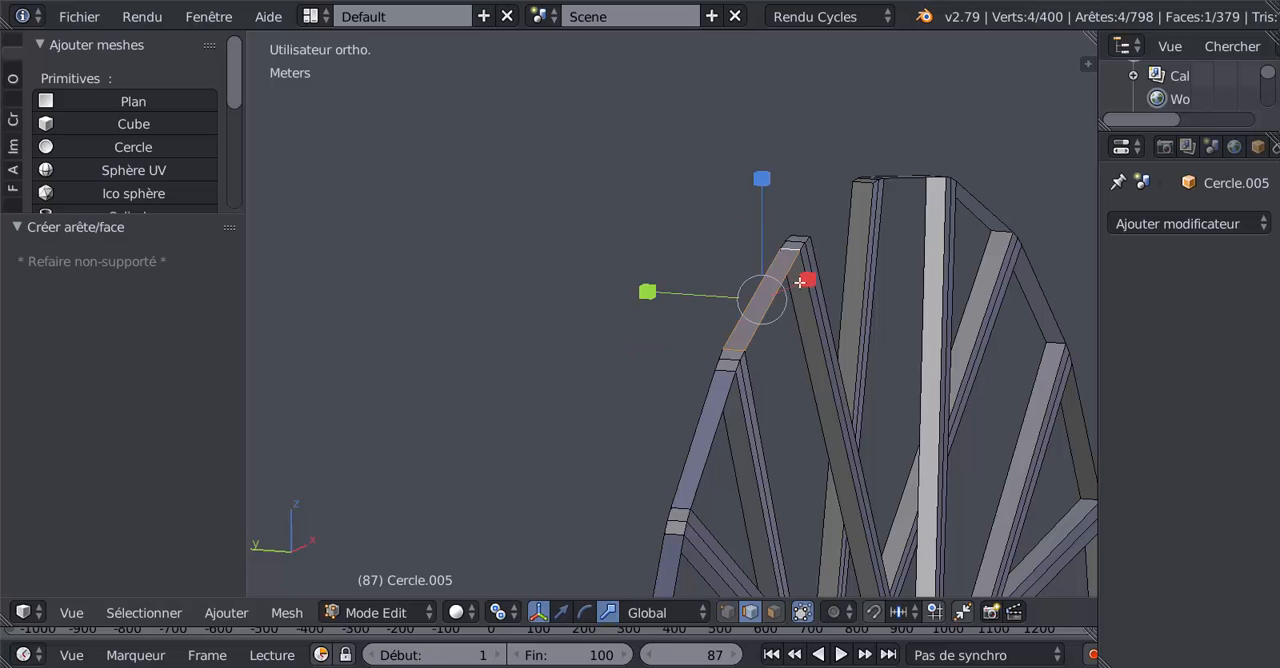
pyautogui.rightClick(807, 230)
pyautogui.keyDown('shift'); pyautogui.rightClick(857, 182); pyautogui.keyUp('shift')
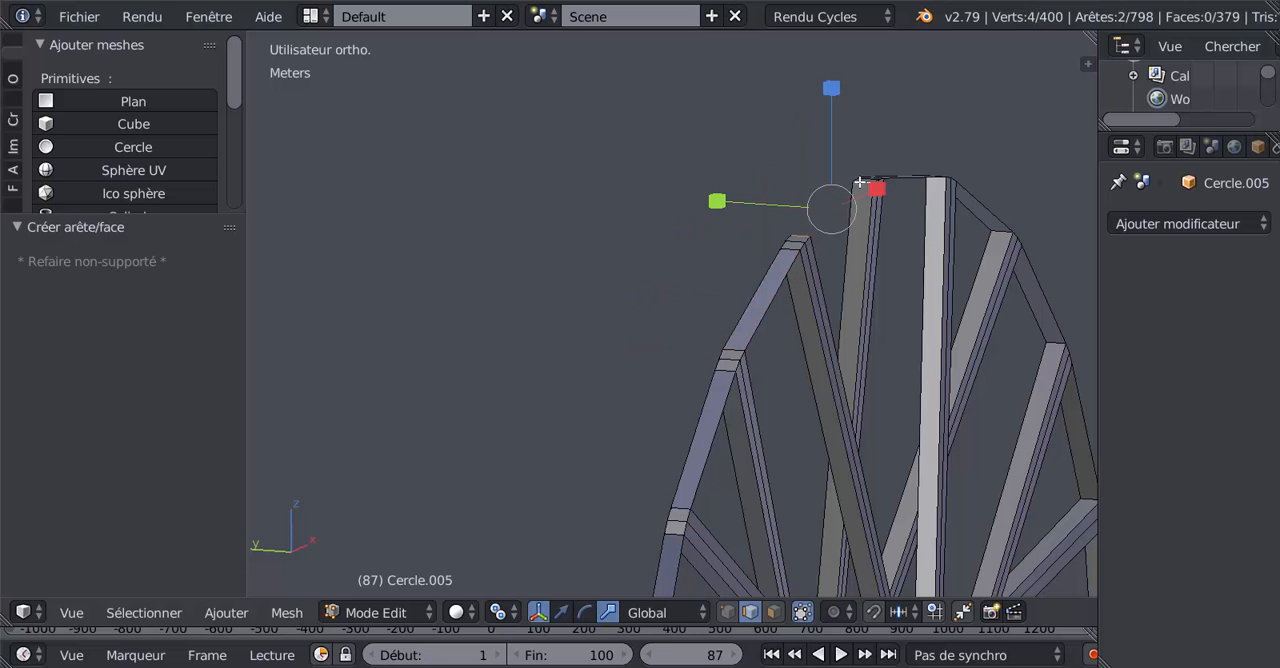
pyautogui.press('f')
# Step: Examine the whole wheel in Object Mode and Edit Mode for rim faces that are shaded differently
pyautogui.scroll(-4, 847, 378)
pyautogui.press('Tab')
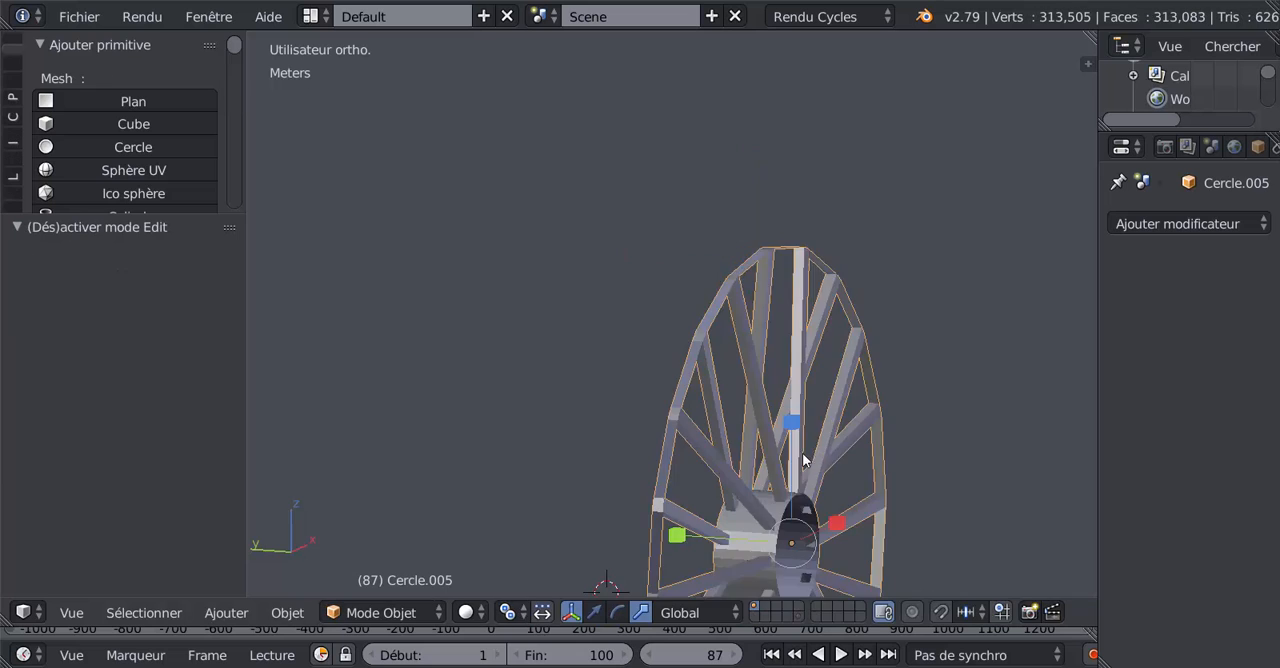
pyautogui.scroll(-4, 742, 480)
pyautogui.moveTo(686, 518); pyautogui.dragTo(859, 564, button='middle')
pyautogui.scroll(4, 785, 492)
pyautogui.moveTo(785, 498); pyautogui.dragTo(690, 470, button='middle')
pyautogui.press('Tab')
pyautogui.scroll(3, 702, 463)
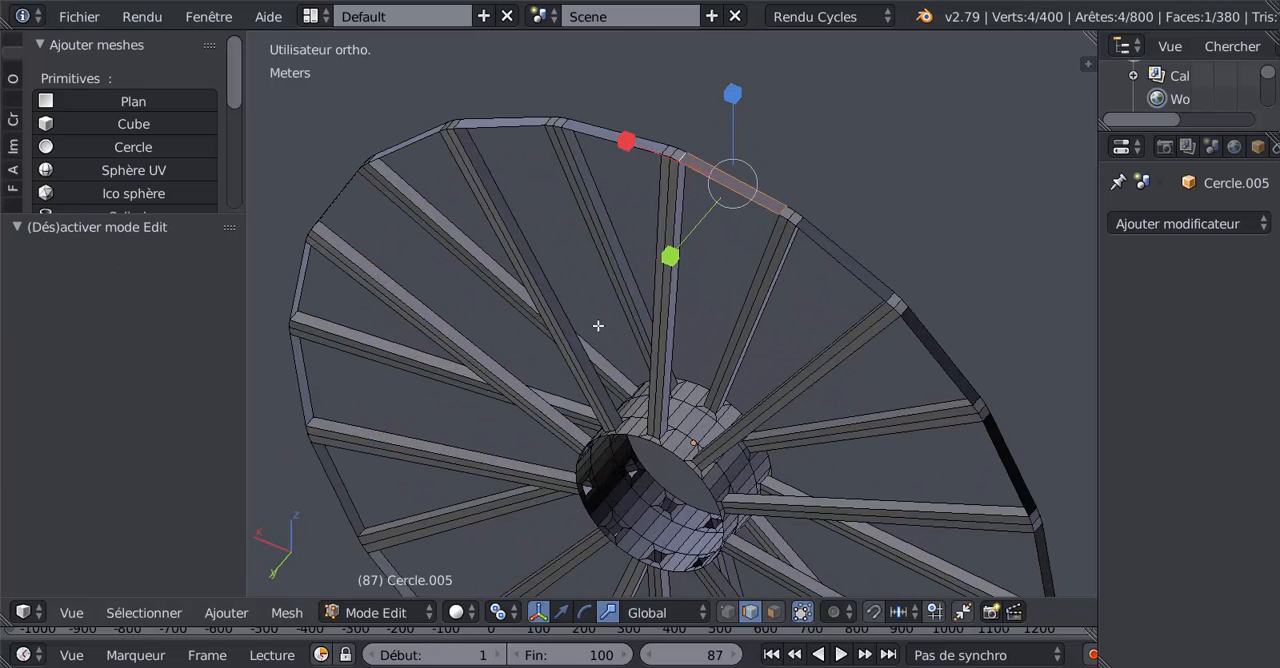
# Step: Select the entire wheel mesh, recalculate its normals, and check the rim's shading in Object Mode
pyautogui.press('a')
pyautogui.scroll(-5, 654, 294)
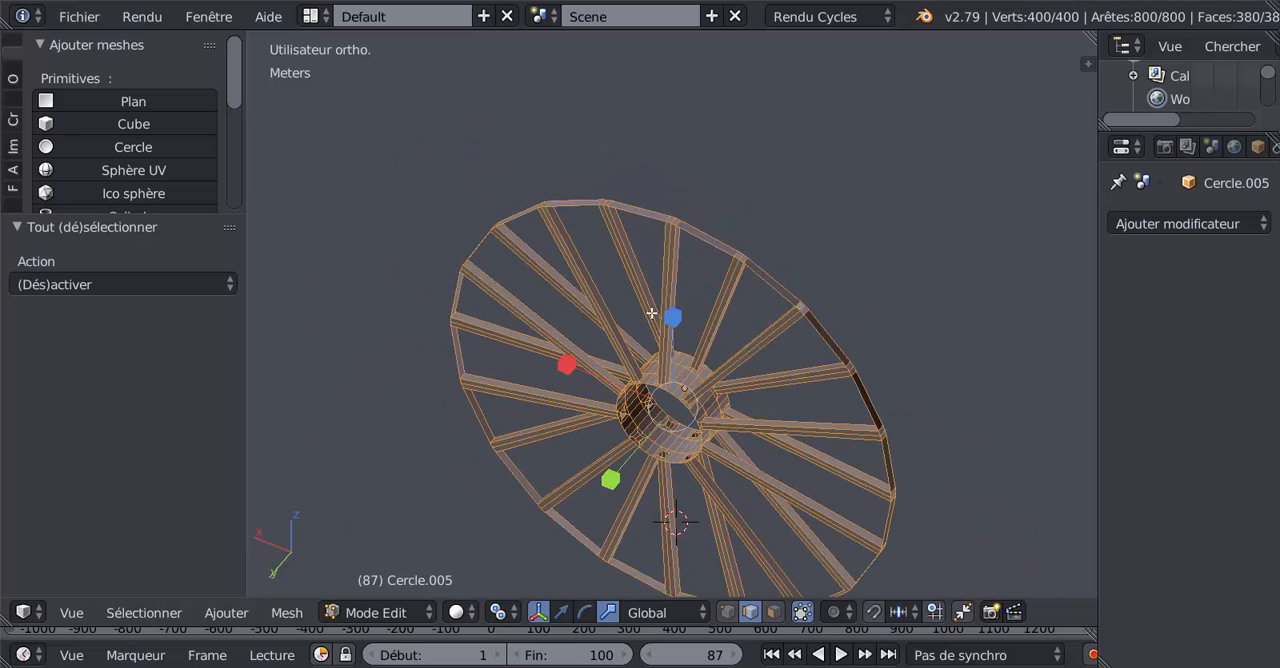
pyautogui.moveTo(657, 300); pyautogui.dragTo(670, 287, button='middle')
pyautogui.scroll(2, 670, 287)
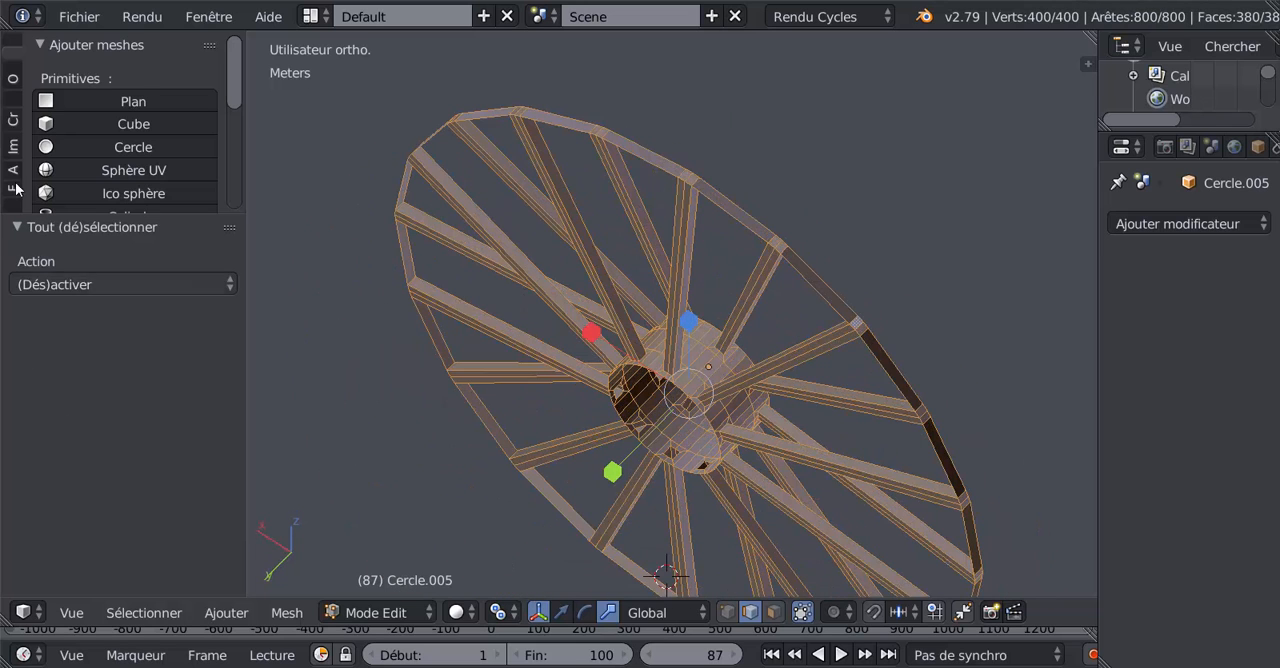
pyautogui.moveTo(82, 222); pyautogui.dragTo(83, 380)
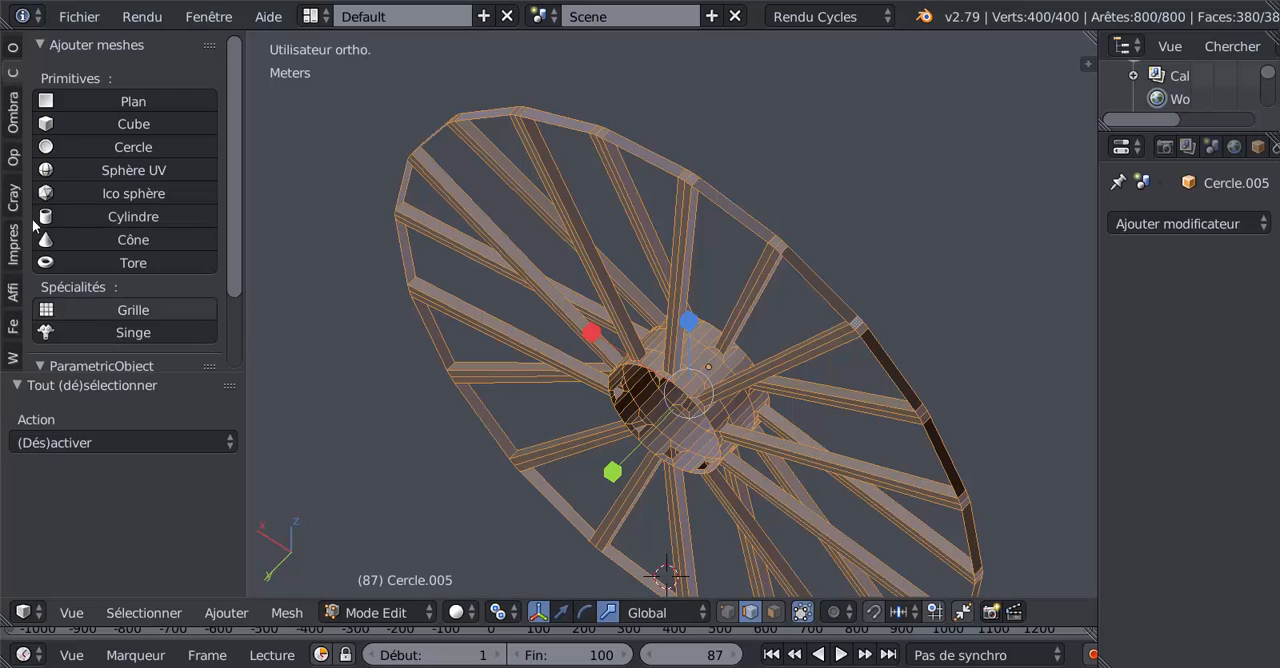
pyautogui.click(13, 122)
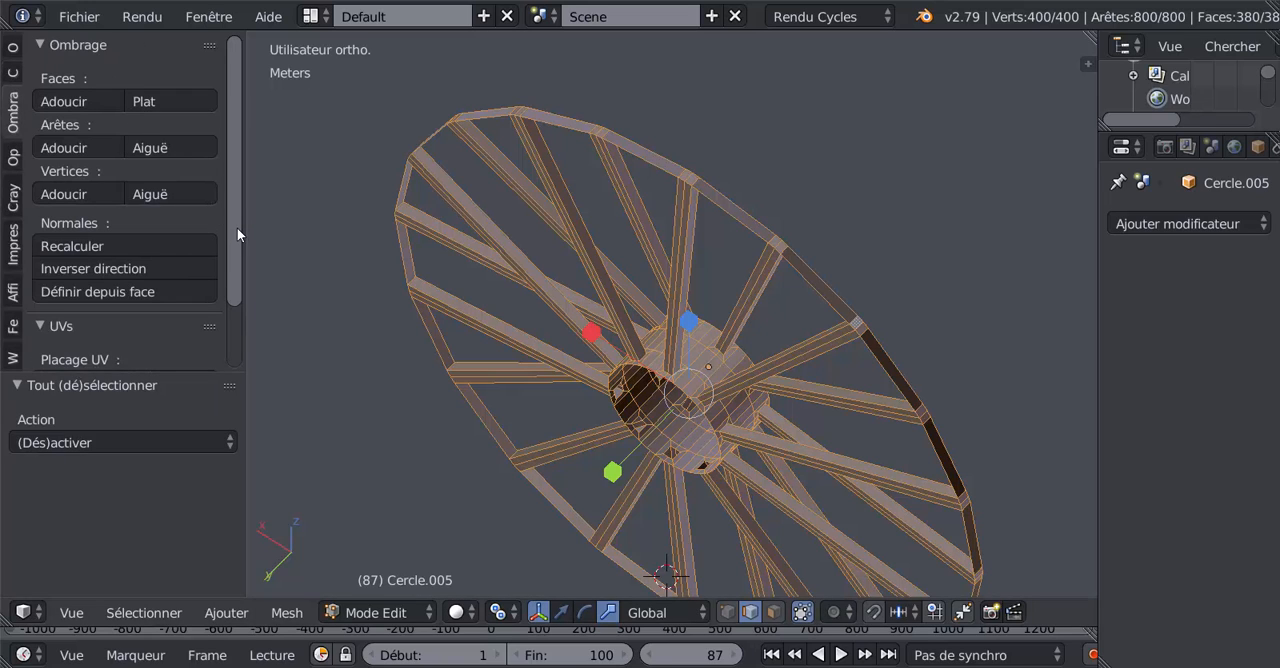
pyautogui.click(95, 248)
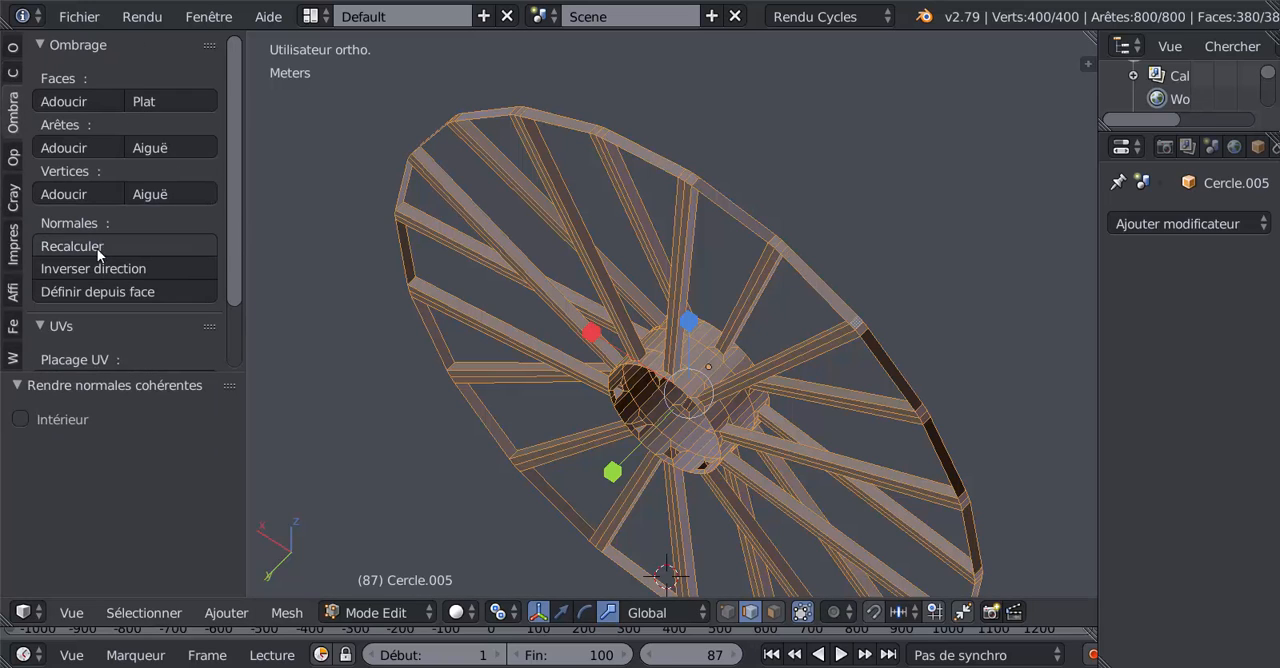
pyautogui.moveTo(776, 349); pyautogui.dragTo(737, 367, button='middle')
pyautogui.press('Tab')
pyautogui.scroll(1, 737, 367)
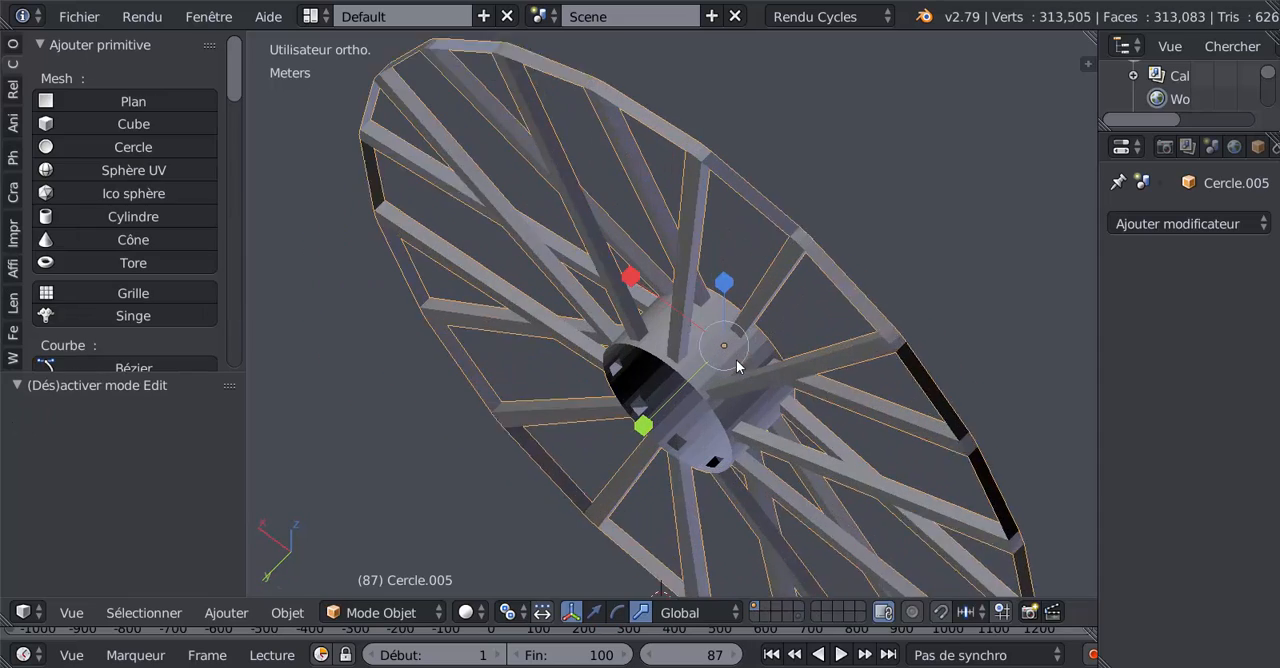
pyautogui.scroll(2, 737, 367)
# Step: In face select mode, select the seven wrongly oriented faces around the rim and flip their normals
pyautogui.press('Tab')
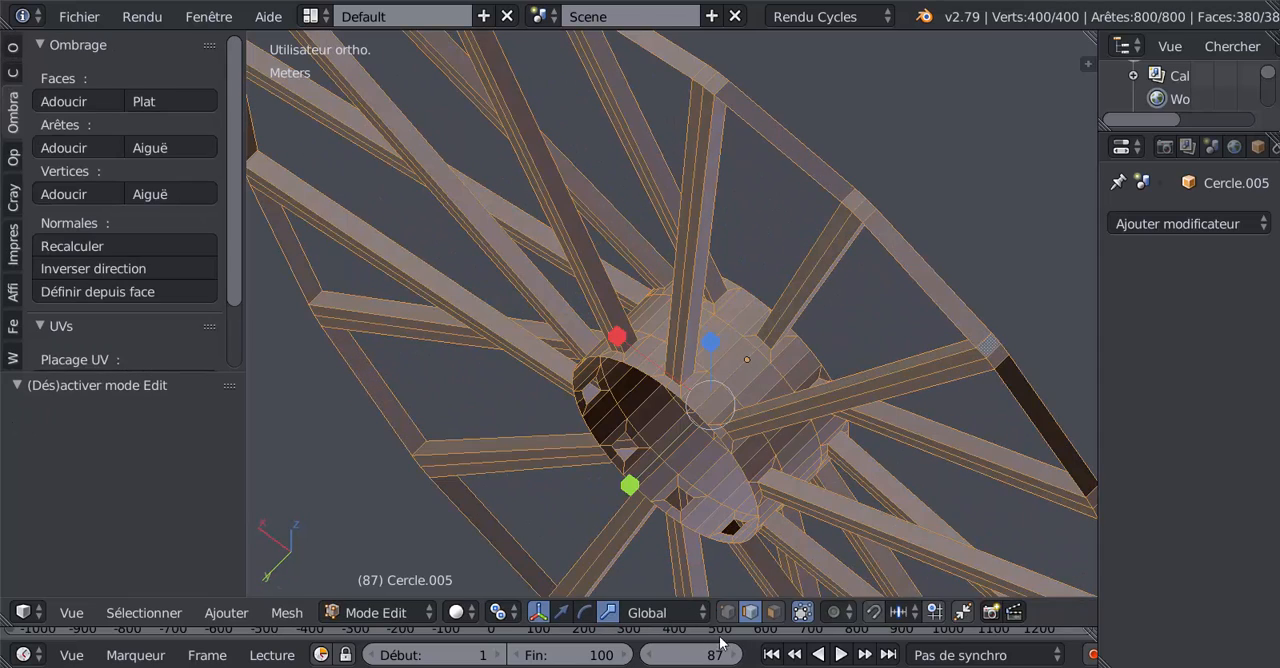
pyautogui.click(774, 612)
pyautogui.click(777, 141)
pyautogui.keyDown('shift'); pyautogui.click(1035, 409); pyautogui.keyUp('shift')
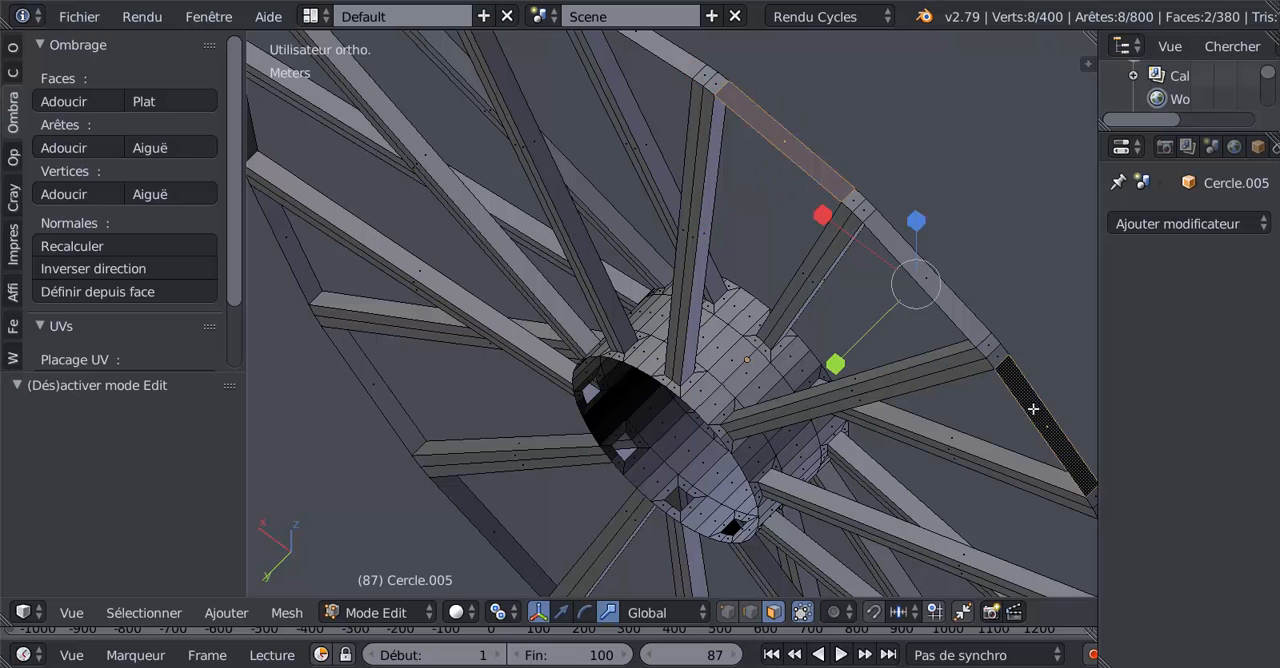
pyautogui.scroll(-2, 1033, 409)
pyautogui.moveTo(1033, 409); pyautogui.dragTo(909, 380, button='middle')
pyautogui.keyDown('shift'); pyautogui.click(895, 498); pyautogui.keyUp('shift')
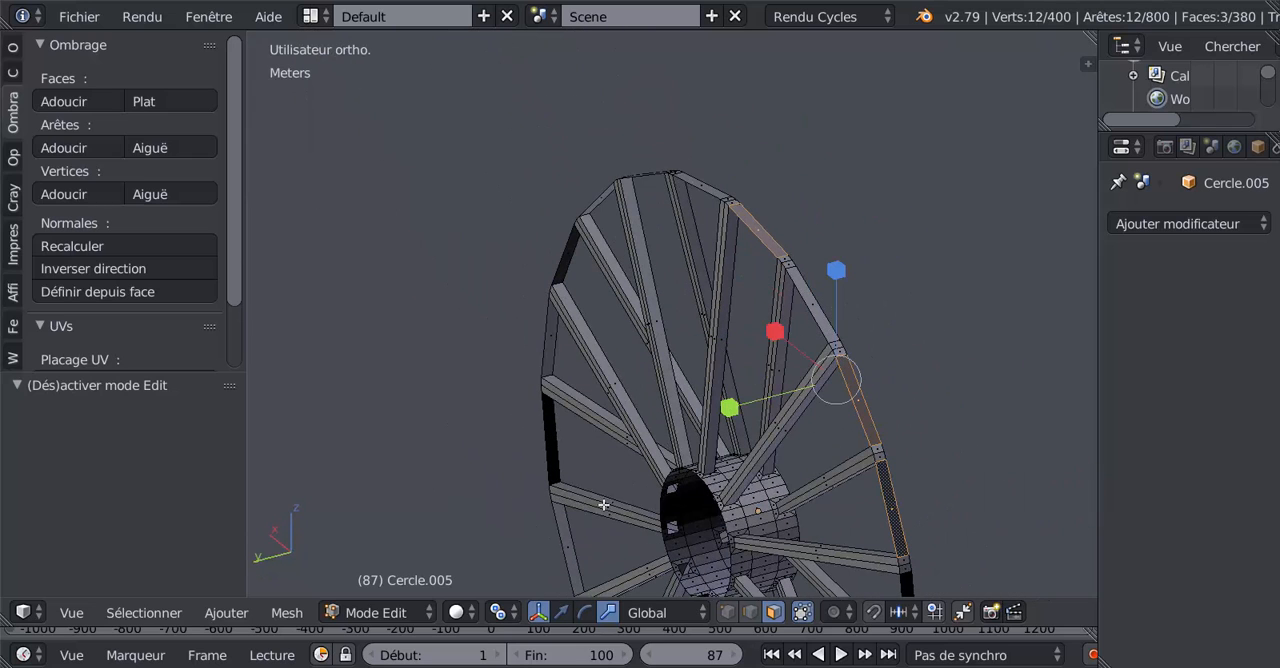
pyautogui.keyDown('shift'); pyautogui.click(551, 434); pyautogui.keyUp('shift')
pyautogui.keyDown('shift'); pyautogui.click(572, 262); pyautogui.keyUp('shift')
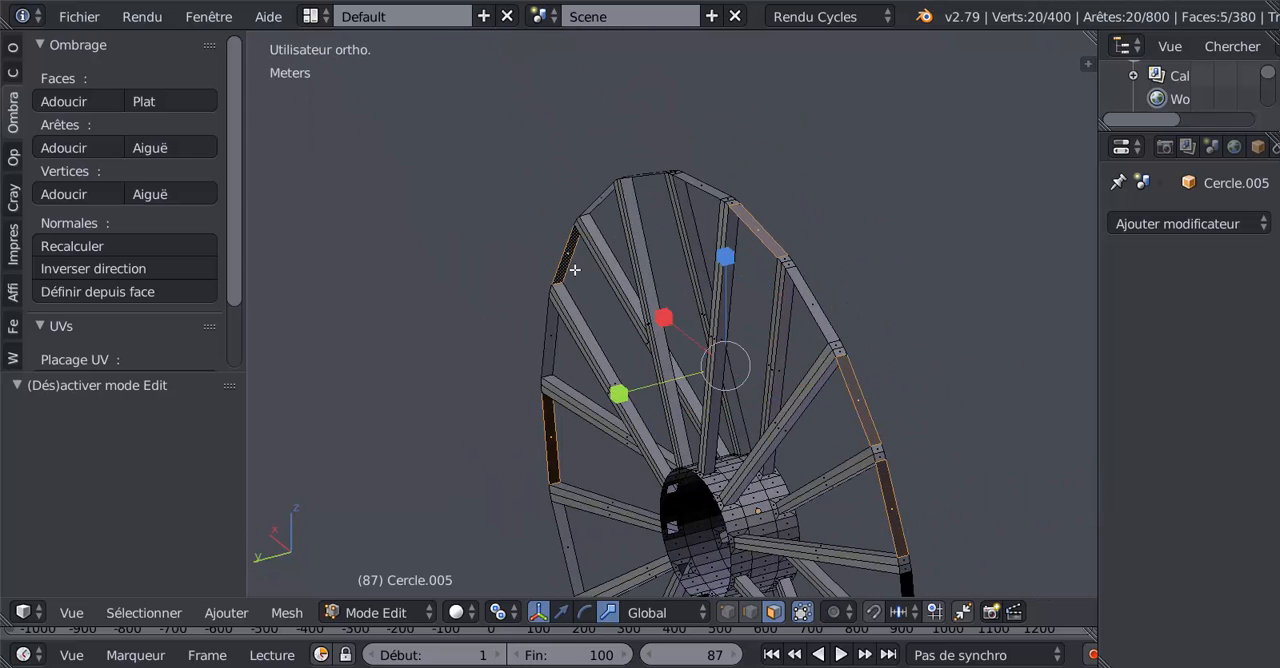
pyautogui.moveTo(572, 262); pyautogui.dragTo(821, 340, button='middle')
pyautogui.keyDown('shift'); pyautogui.rightClick(866, 399); pyautogui.keyUp('shift')
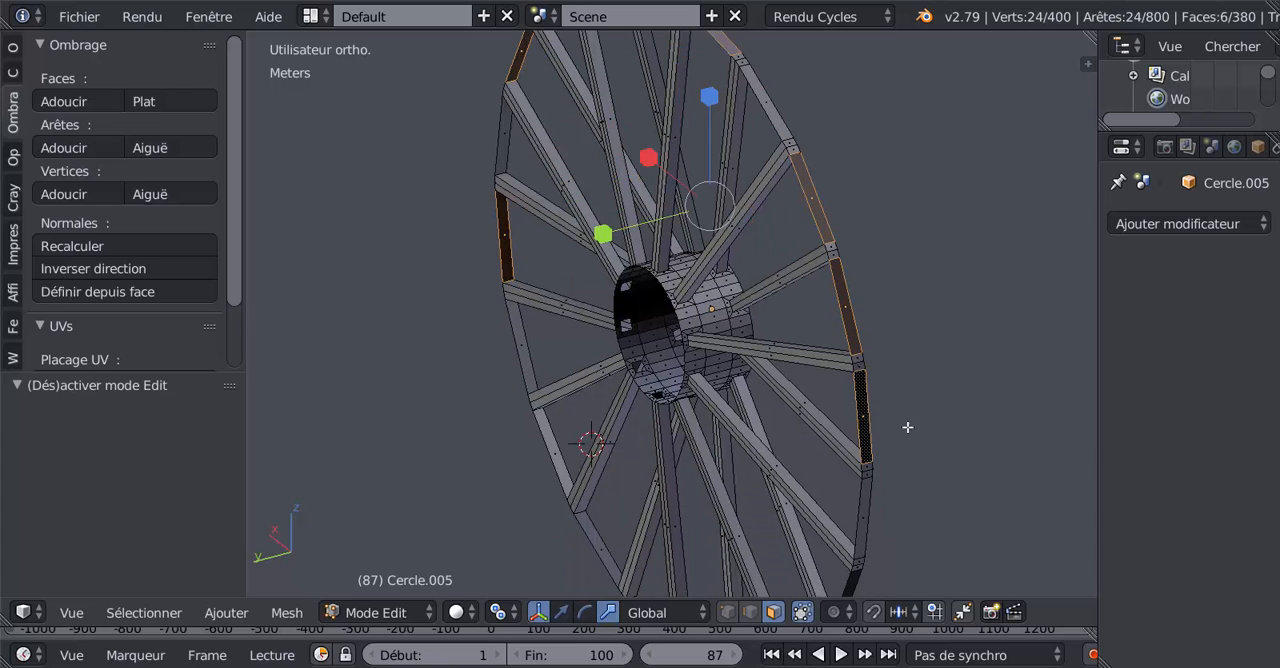
pyautogui.keyDown('shift'); pyautogui.moveTo(871, 594); pyautogui.dragTo(868, 402, button='middle'); pyautogui.keyUp('shift')
pyautogui.keyDown('shift'); pyautogui.rightClick(847, 405); pyautogui.keyUp('shift')
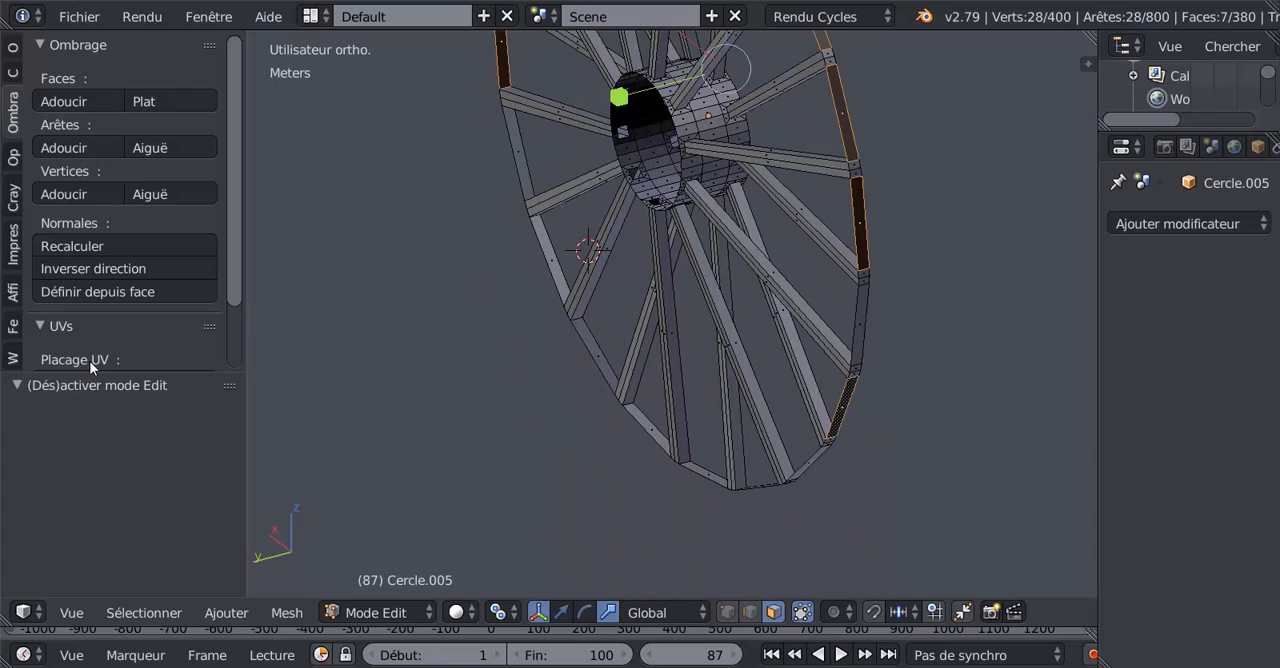
pyautogui.click(84, 272)
# Step: Check the rim's shading in Object Mode and compare the wheel with the reference drawing in the front view
pyautogui.press('Tab')
pyautogui.moveTo(586, 343); pyautogui.dragTo(650, 358, button='middle')
pyautogui.scroll(-5, 919, 302)
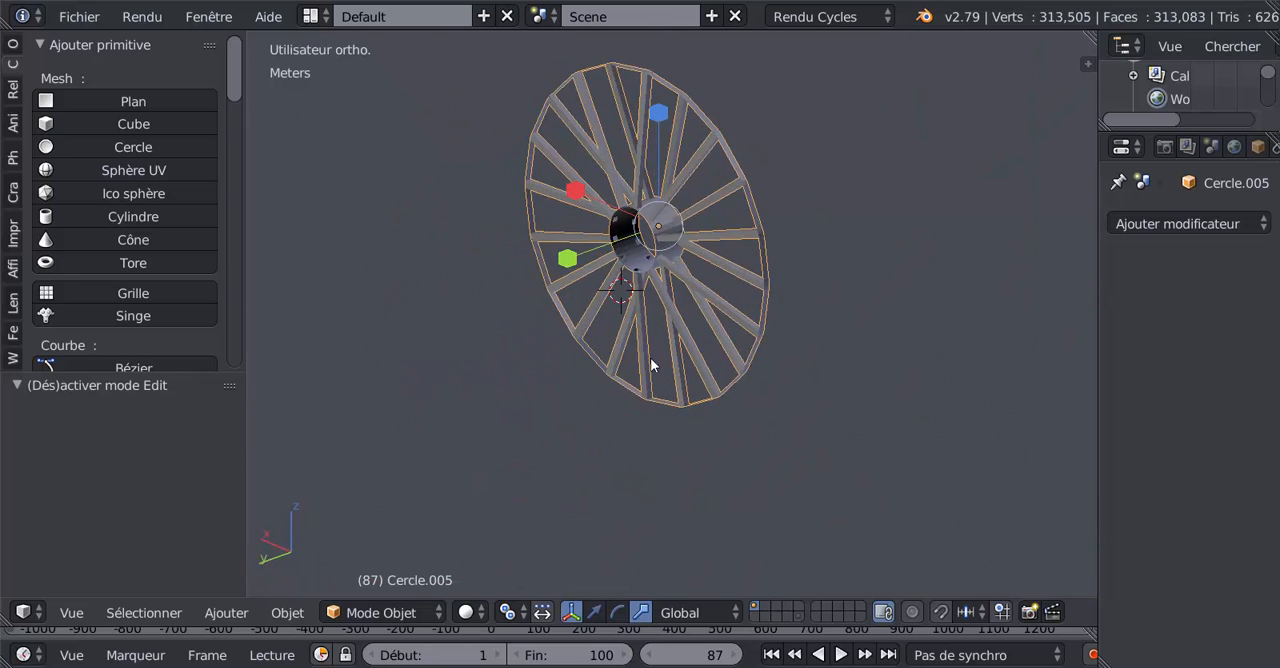
pyautogui.scroll(3, 660, 348)
pyautogui.press('Tab')
pyautogui.moveTo(701, 311); pyautogui.dragTo(634, 417, button='middle')
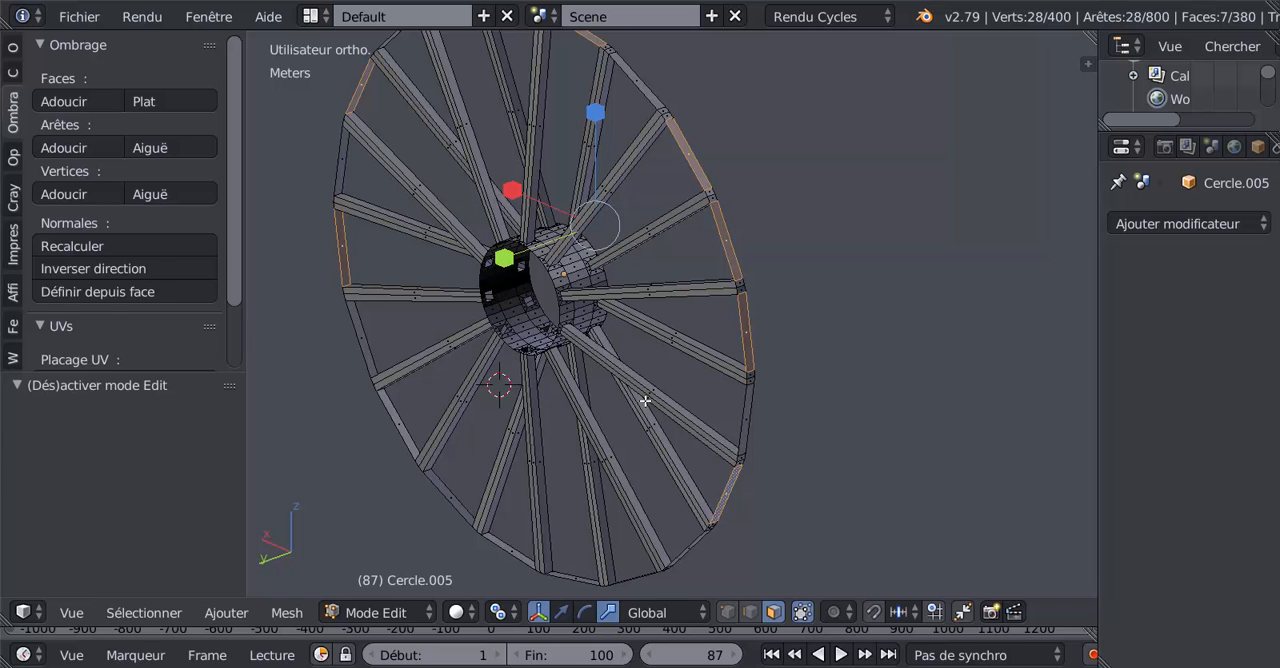
pyautogui.press('Tab')
pyautogui.press('KP_1')
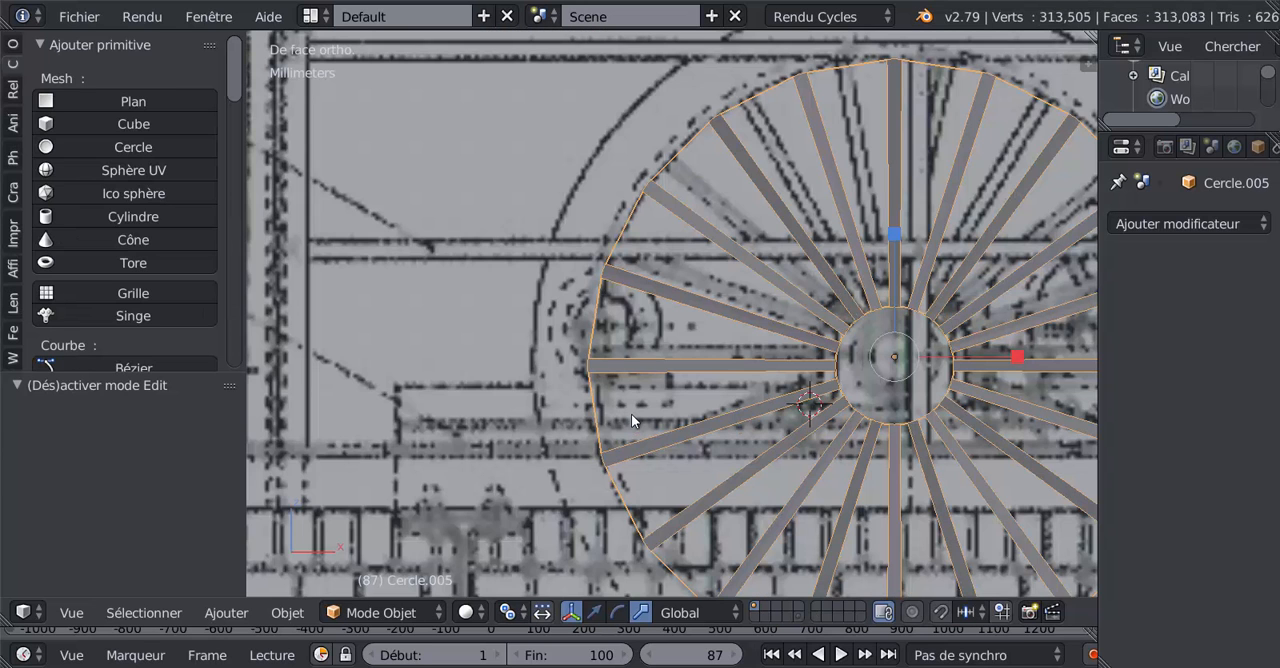
# Step: Switch the wheel to Edit Mode and view its outer rim up close from an oblique angle
pyautogui.press('KP_Decimal')
pyautogui.press('Tab')
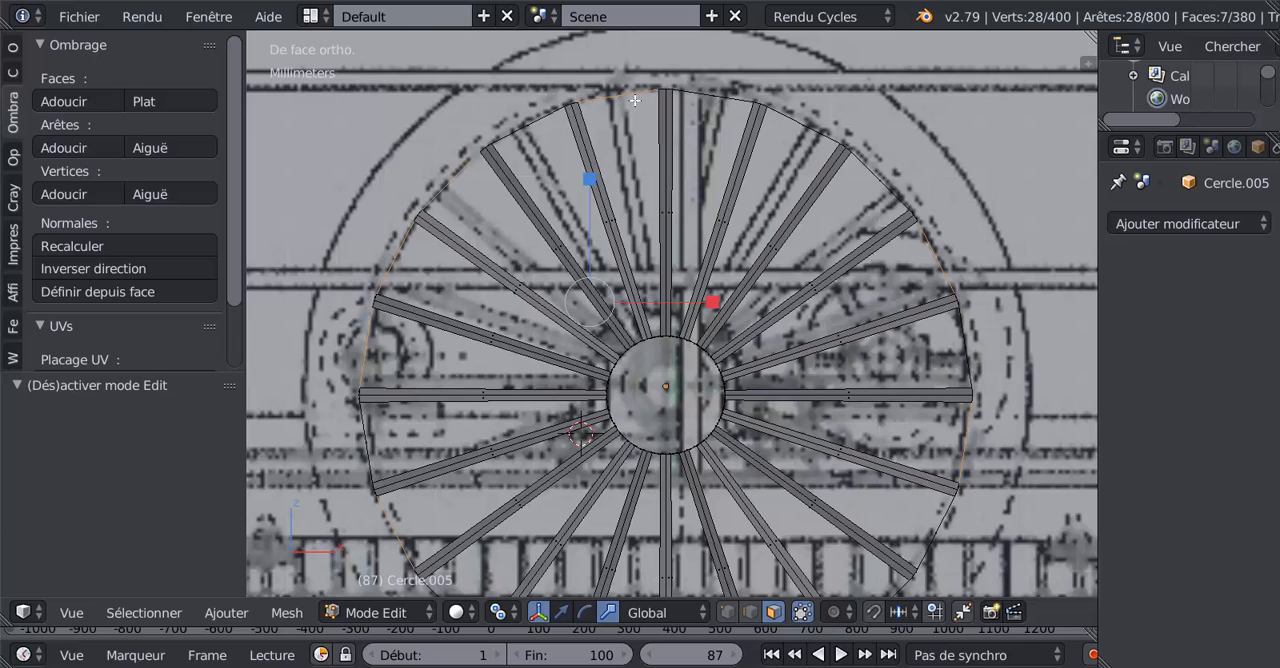
pyautogui.moveTo(706, 230); pyautogui.dragTo(637, 314, button='middle')
pyautogui.scroll(3, 672, 261)
# Step: Subdivide one long rim face between two spoke ends with nine evenly spaced loop cuts
pyautogui.hotkey('ctrl', 'r')
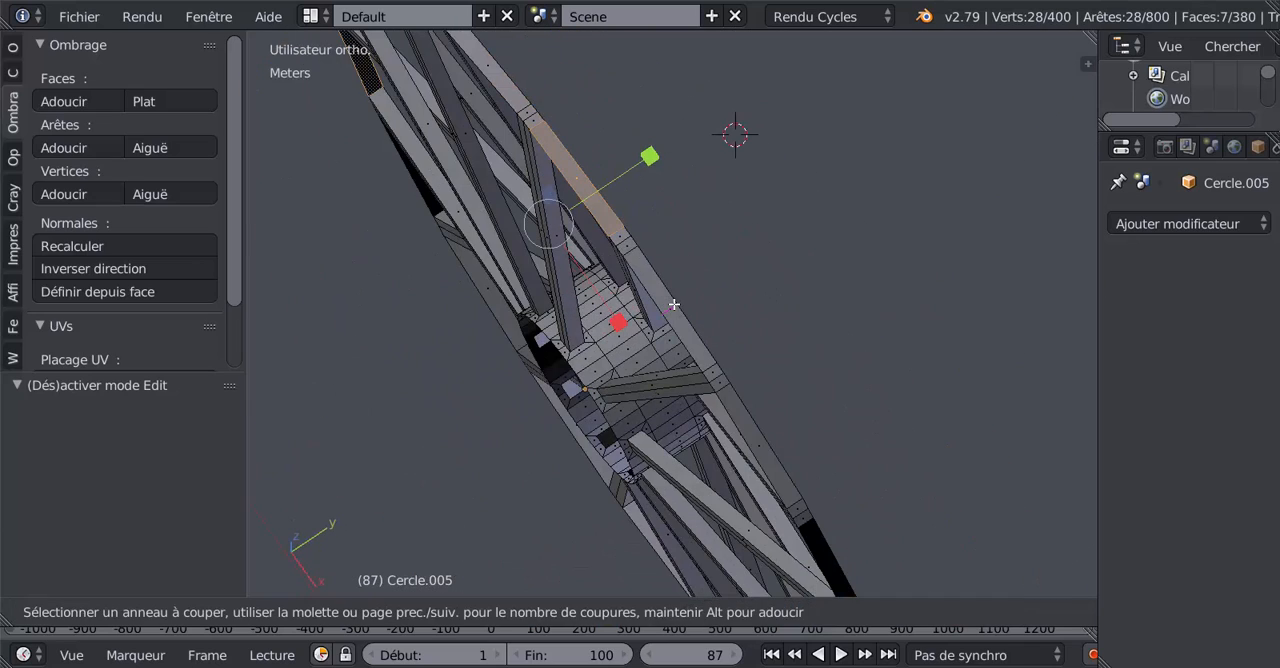
pyautogui.scroll(1, 674, 304)
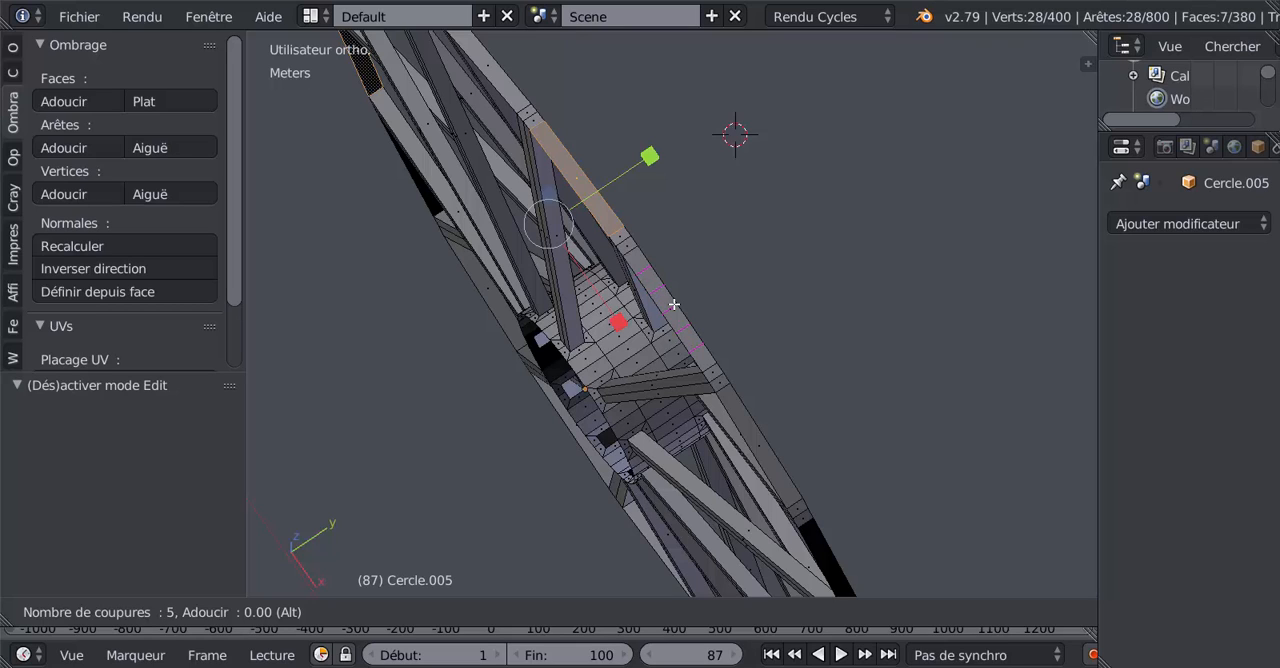
pyautogui.scroll(2, 674, 304)
pyautogui.click(674, 304)
pyautogui.rightClick(674, 304)
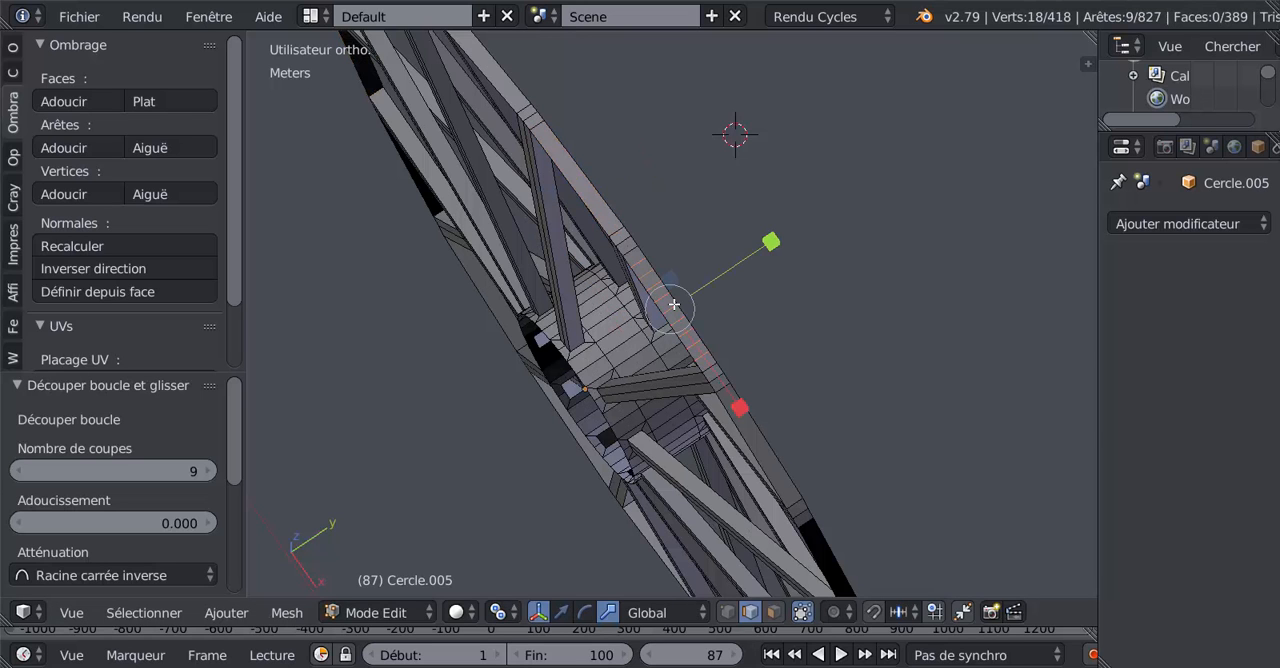
# Step: In face select mode, compare the size of the newly cut rim faces with the faces at the spoke end
pyautogui.scroll(4, 614, 380)
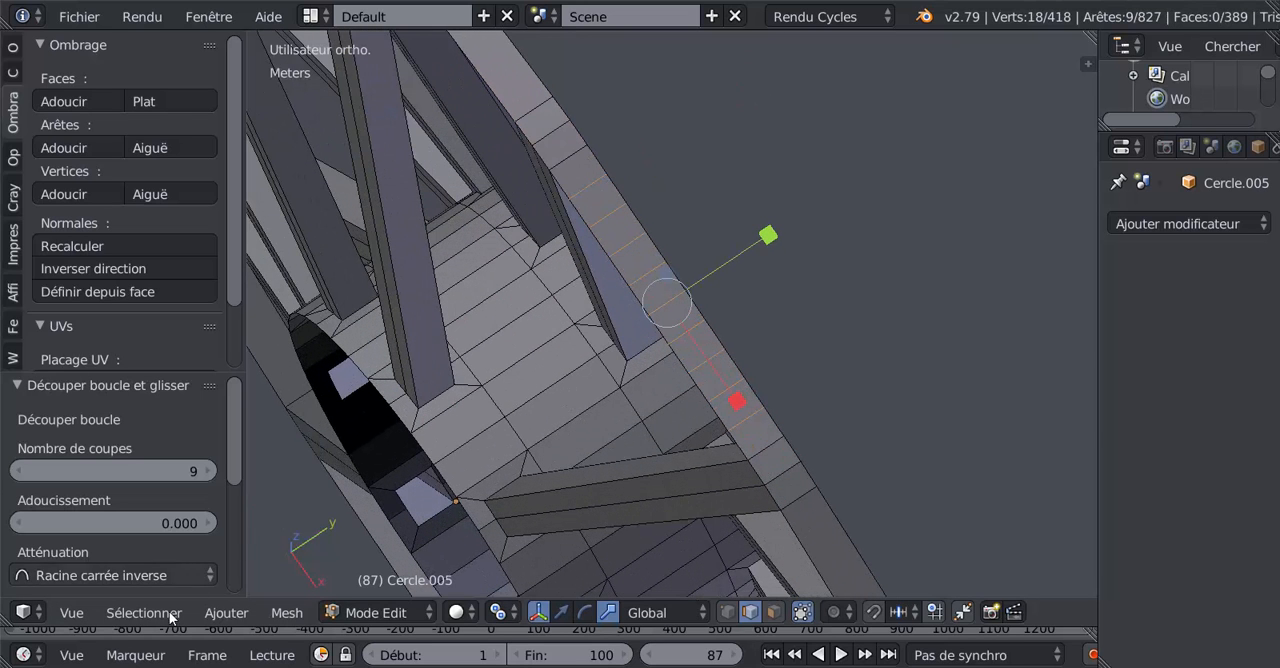
pyautogui.click(170, 614)
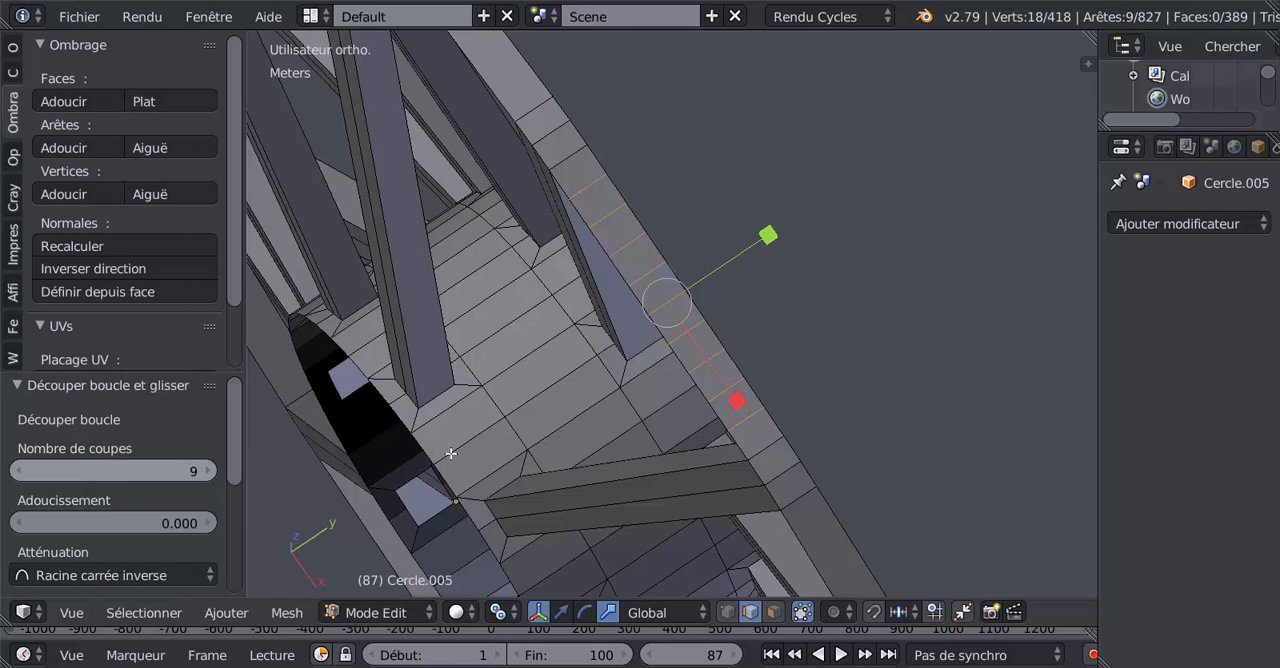
pyautogui.click(776, 614)
pyautogui.rightClick(546, 122)
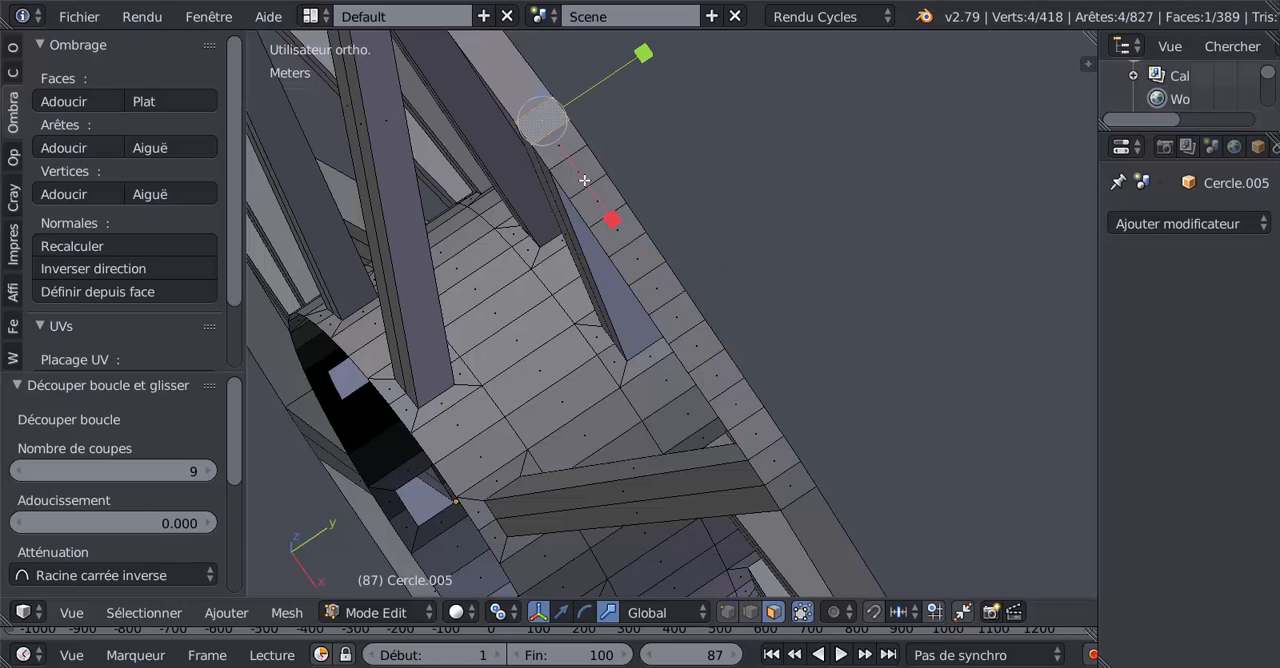
pyautogui.rightClick(562, 150)
pyautogui.rightClick(545, 122)
pyautogui.rightClick(583, 177)
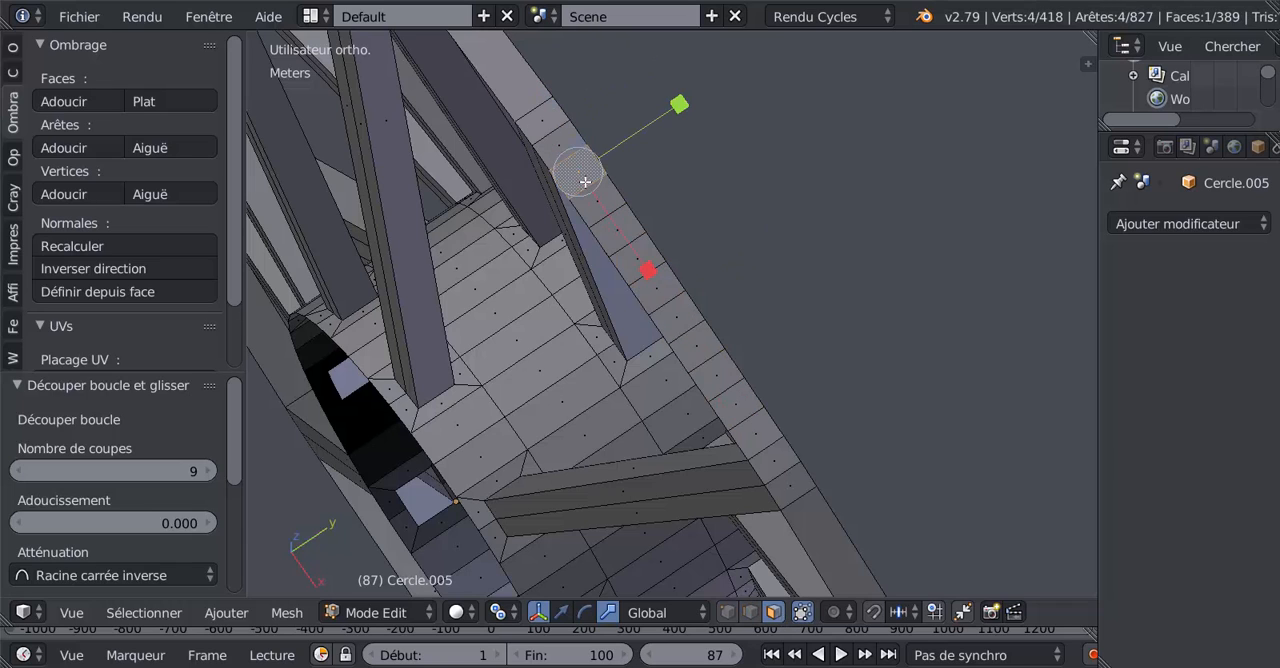
pyautogui.rightClick(541, 124)
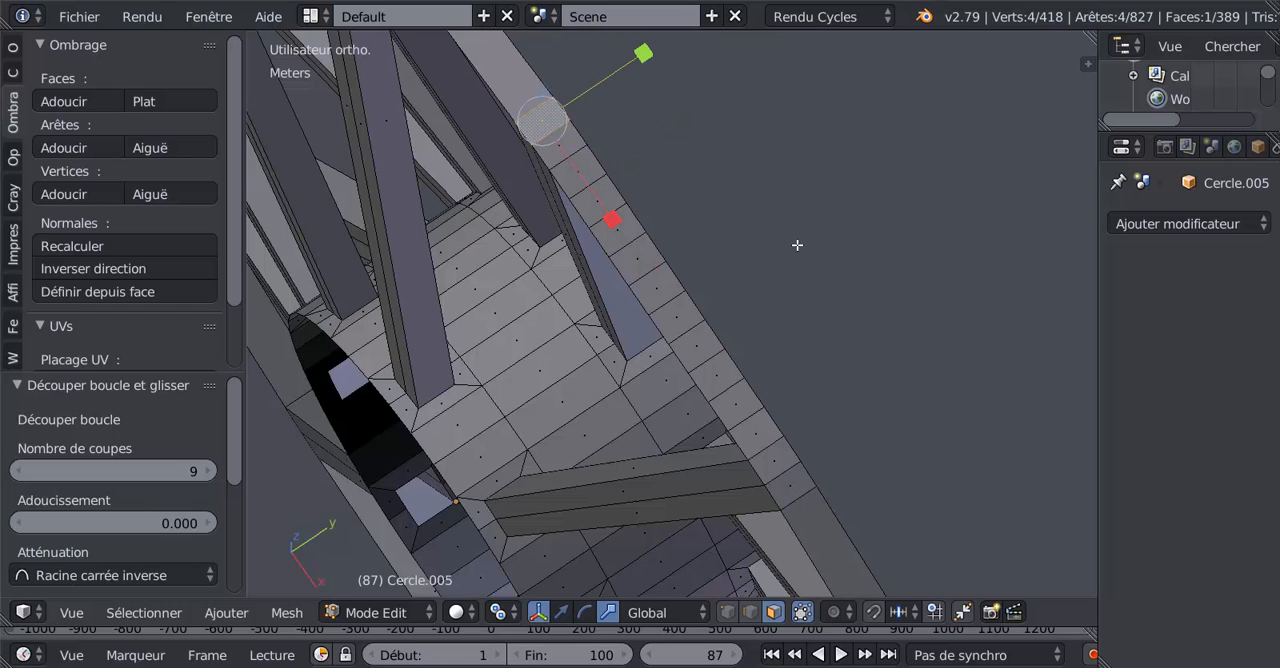
# Step: Undo the face selections and the nine loop cuts on the rim segment
pyautogui.hotkey('ctrl', 'z')
pyautogui.hotkey('ctrl', 'z')
pyautogui.hotkey('ctrl', 'z')
pyautogui.hotkey('ctrl', 'z')
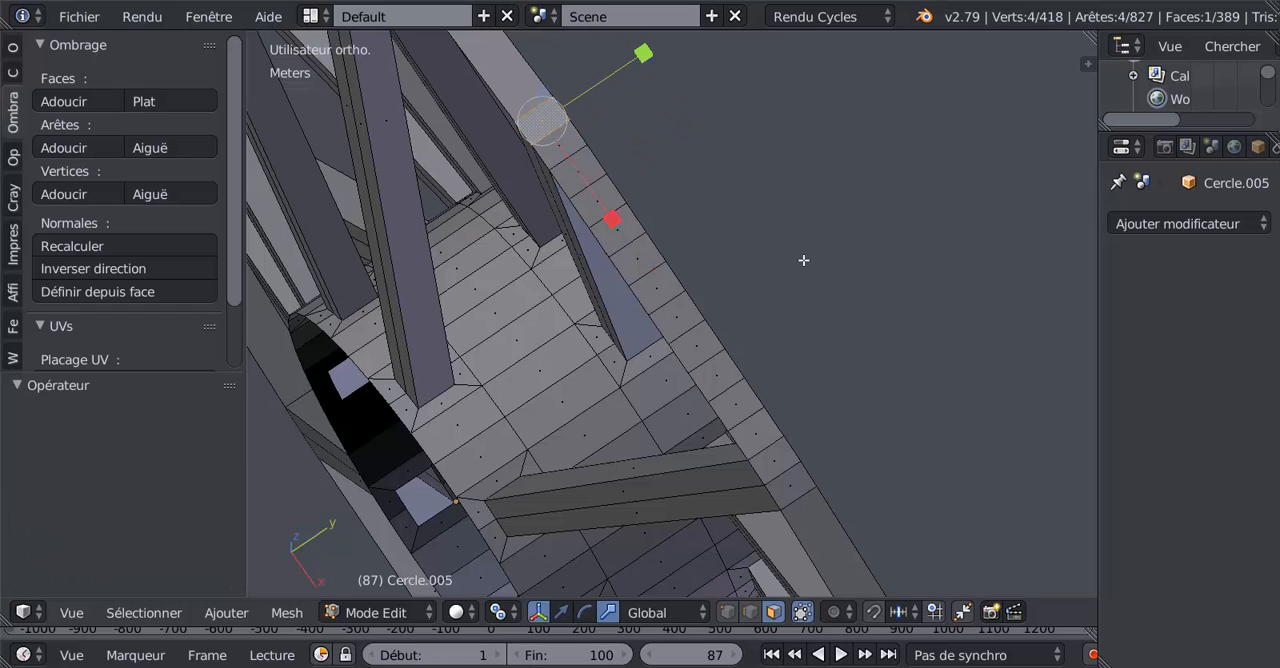
pyautogui.hotkey('ctrl', 'z')
pyautogui.hotkey('ctrl', 'z')
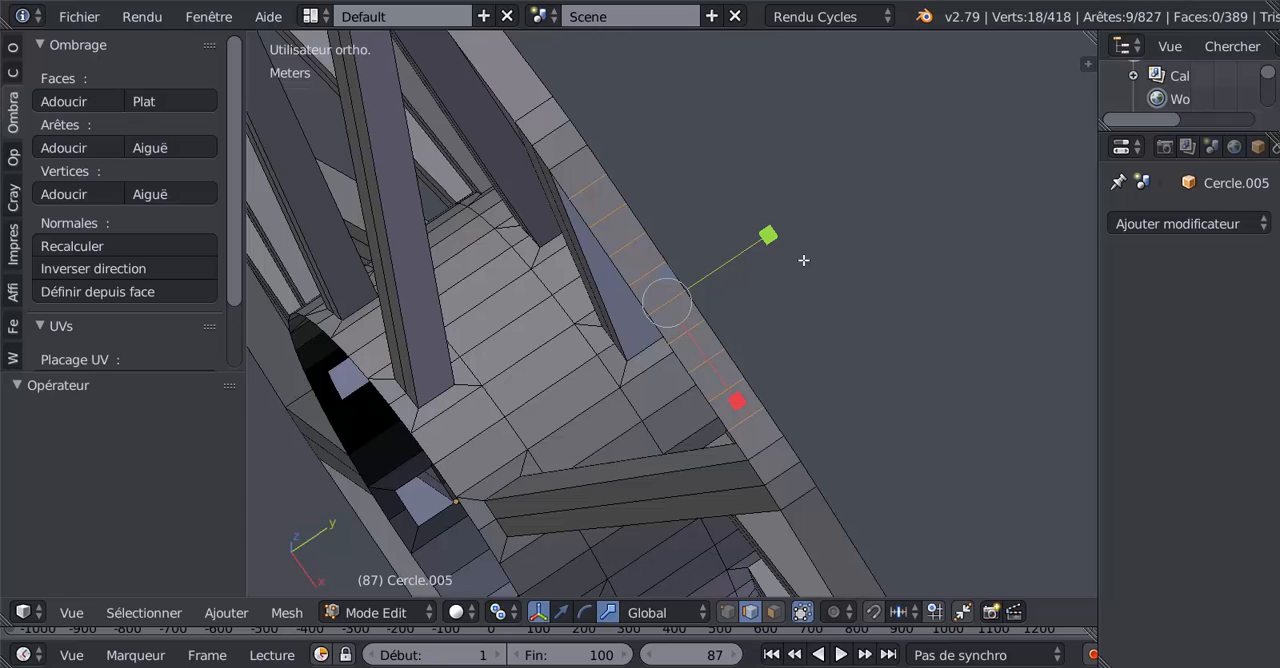
pyautogui.hotkey('ctrl', 'z')
# Step: Divide the same long rim face between the two spoke ends with ten evenly spaced loop cuts
pyautogui.hotkey('ctrl', 'r')
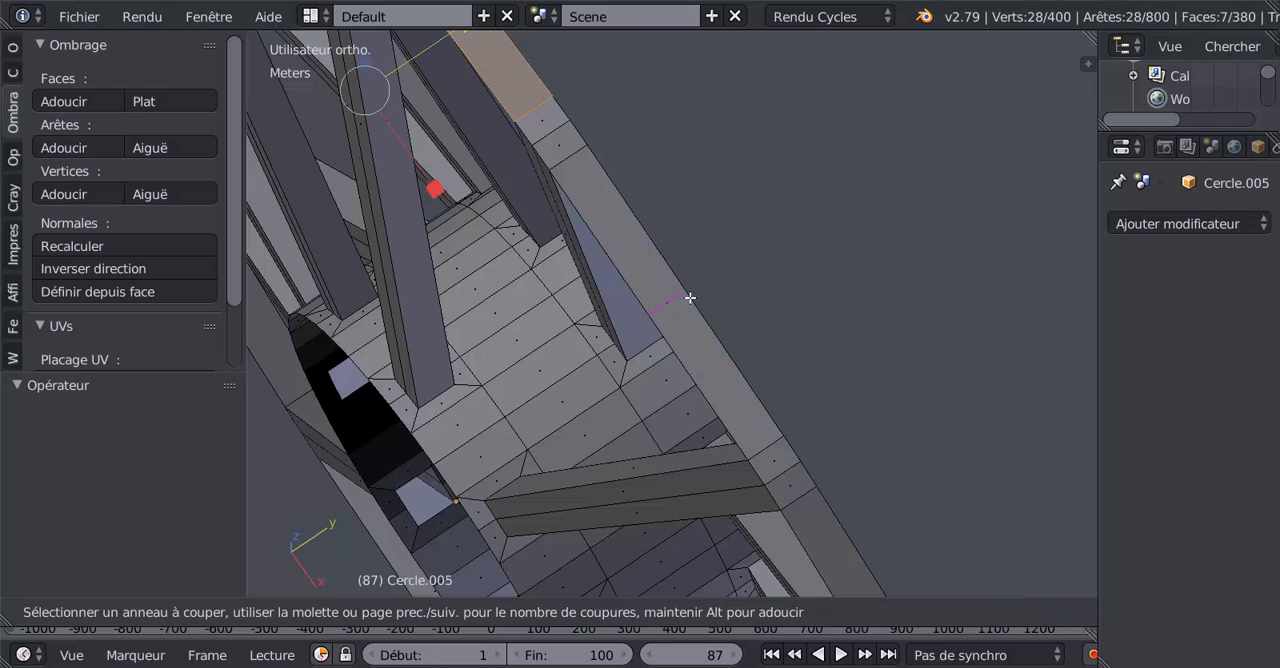
pyautogui.scroll(4, 690, 297)
pyautogui.scroll(5, 690, 297)
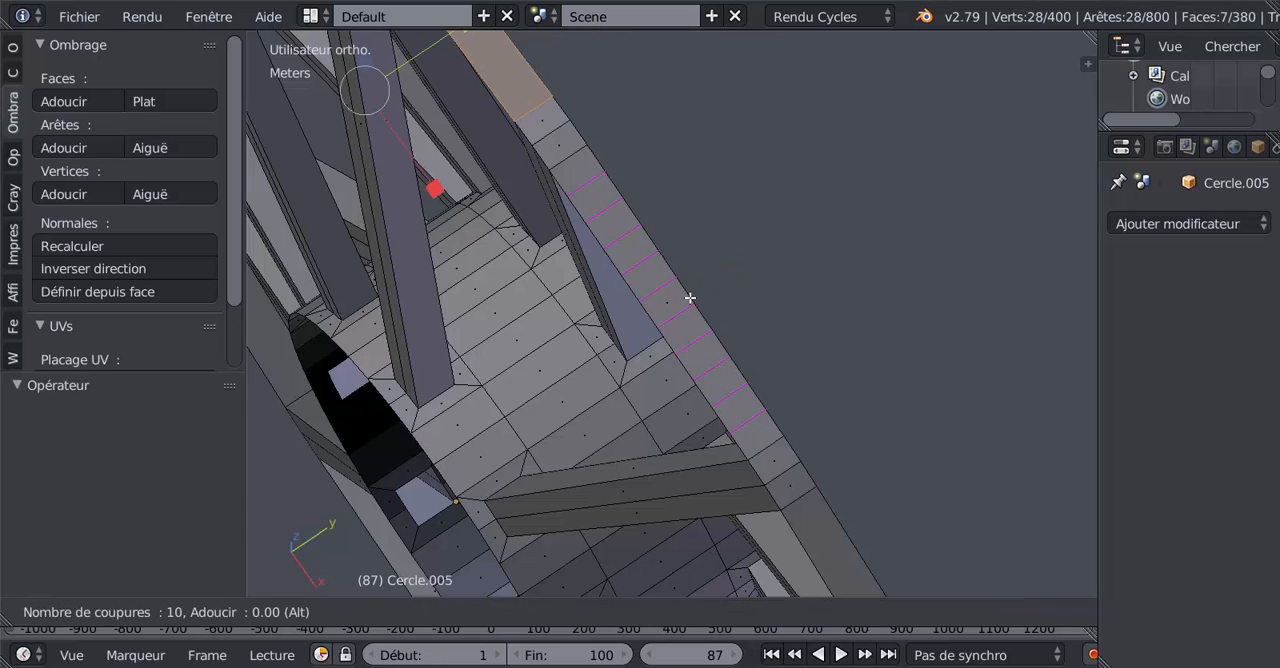
pyautogui.click(690, 297)
pyautogui.rightClick(690, 297)
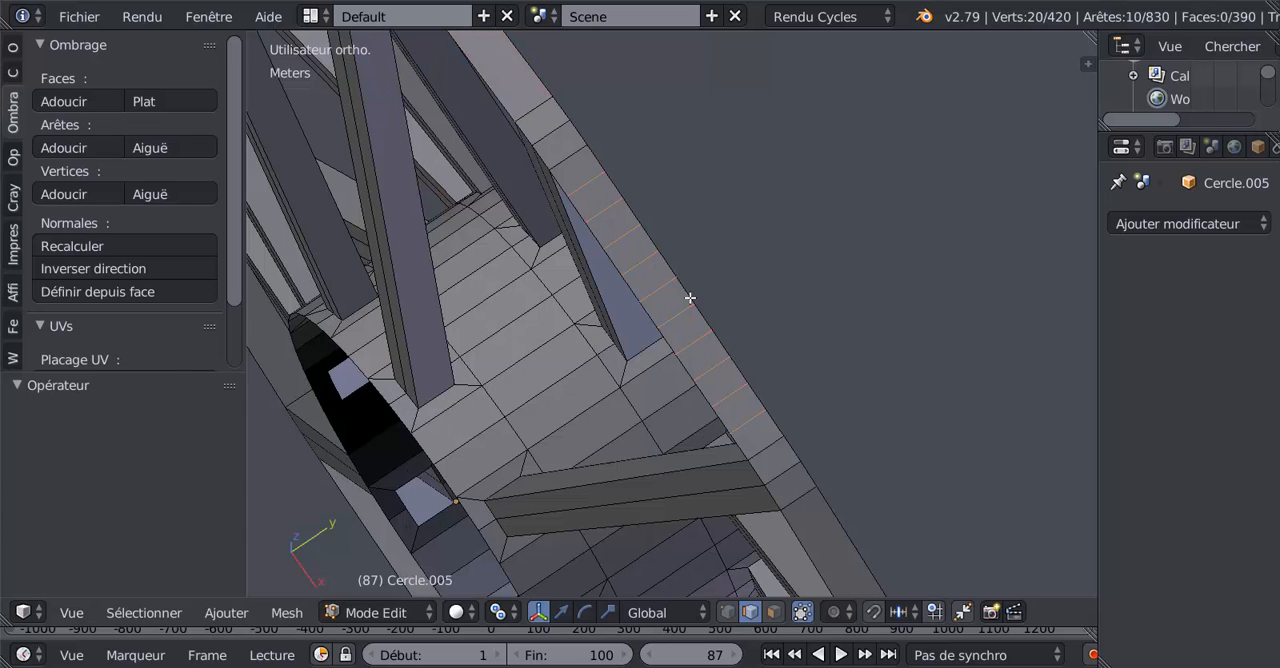
# Step: Select single faces along the divided rim segment to compare their size with the spoke-end faces
pyautogui.click(773, 612)
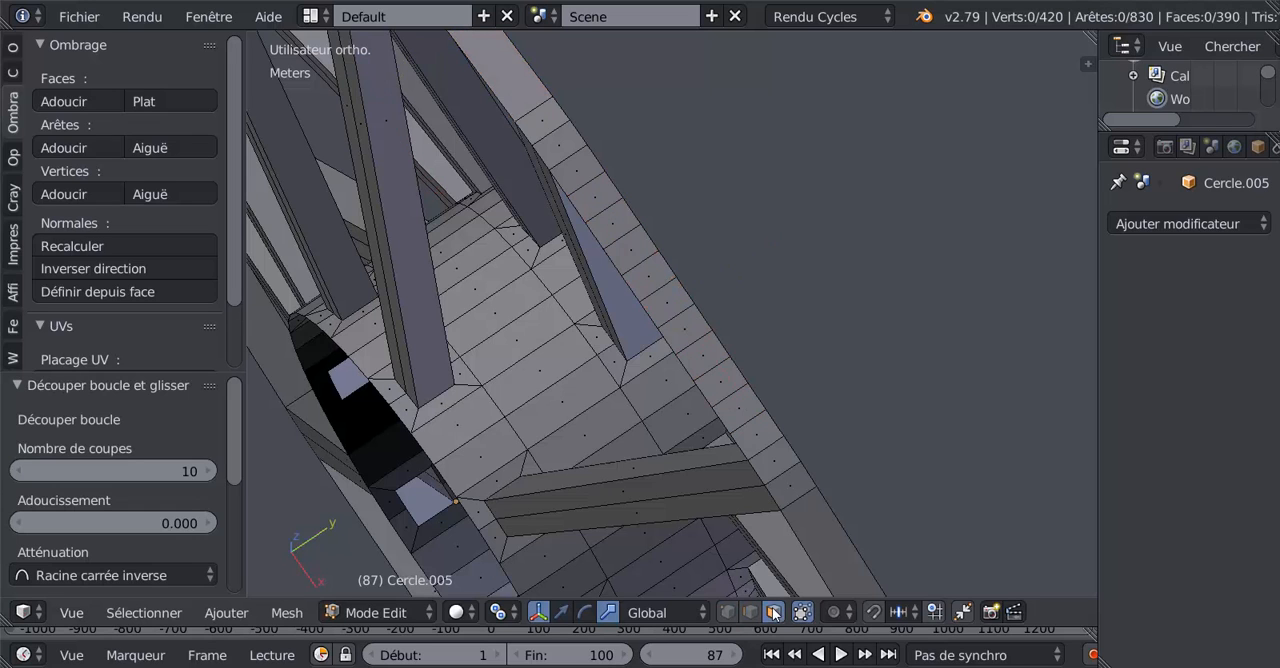
pyautogui.rightClick(553, 137)
pyautogui.rightClick(590, 175)
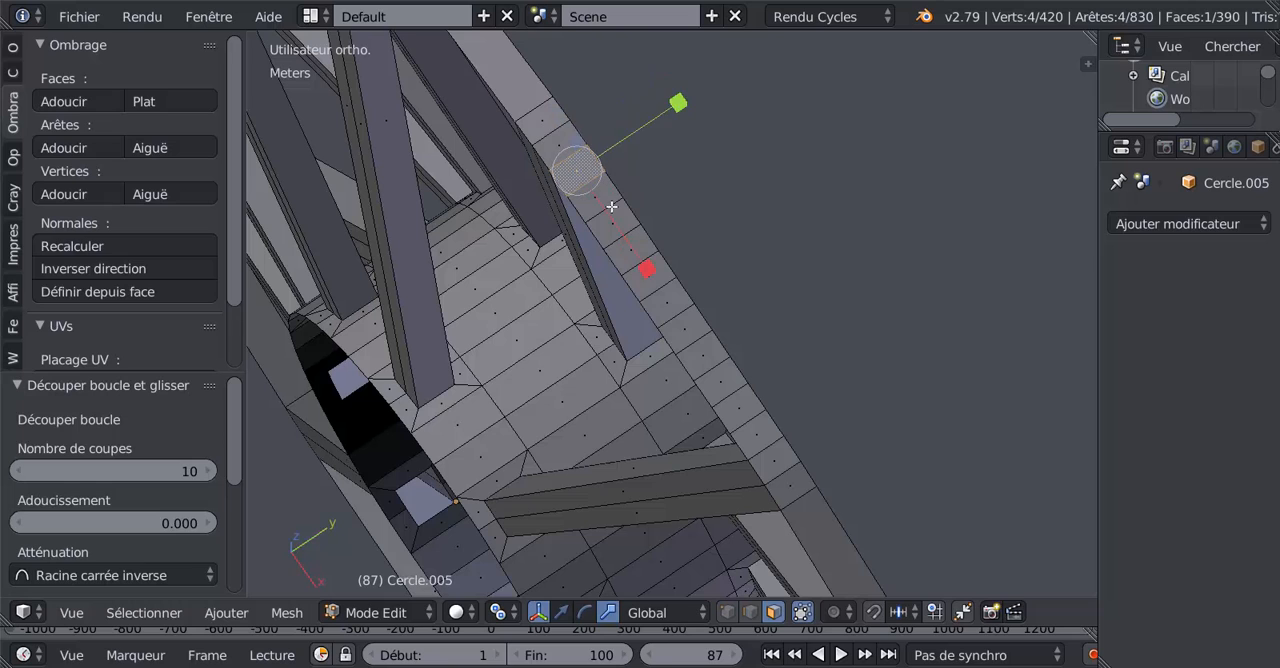
pyautogui.rightClick(611, 208)
# Step: Select the next undivided rim face along the wheel and divide it with ten evenly spaced loop cuts
pyautogui.scroll(-3, 680, 265)
pyautogui.keyDown('shift'); pyautogui.moveTo(771, 383); pyautogui.dragTo(729, 257, button='middle'); pyautogui.keyUp('shift')
pyautogui.rightClick(743, 353)
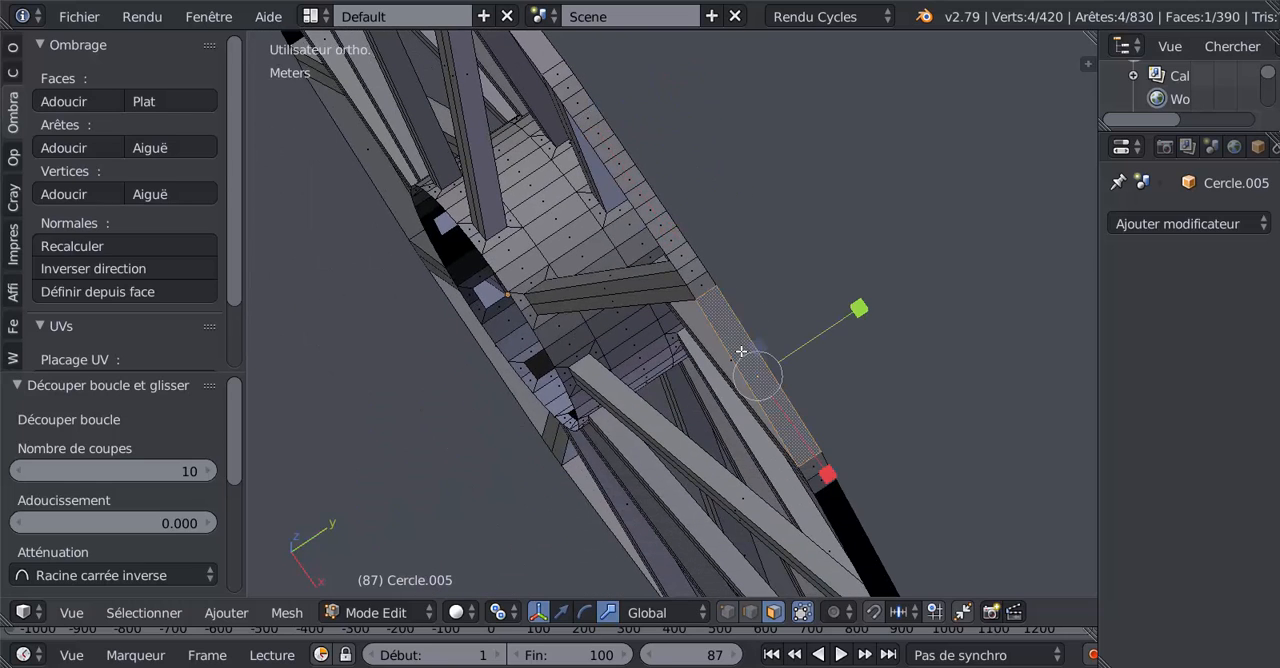
pyautogui.scroll(-3, 743, 352)
pyautogui.moveTo(743, 352); pyautogui.dragTo(733, 298, button='middle')
pyautogui.scroll(3, 752, 337)
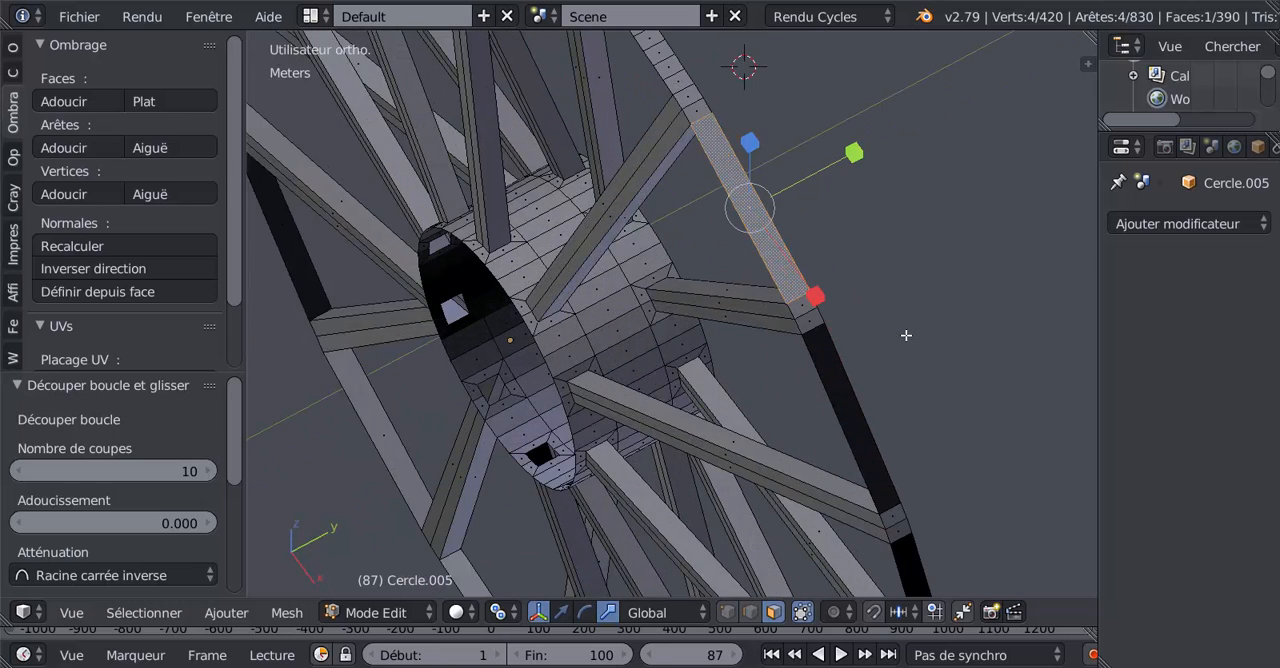
pyautogui.hotkey('ctrl', 'r')
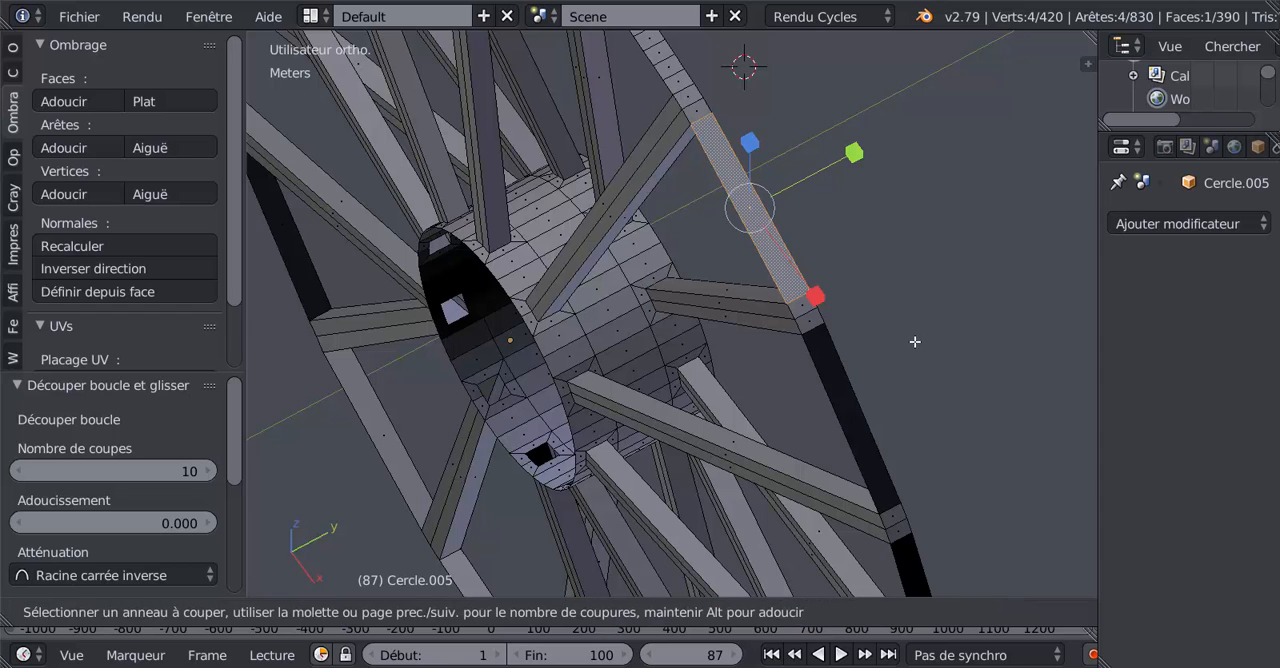
pyautogui.scroll(4, 916, 343)
pyautogui.scroll(2, 775, 250)
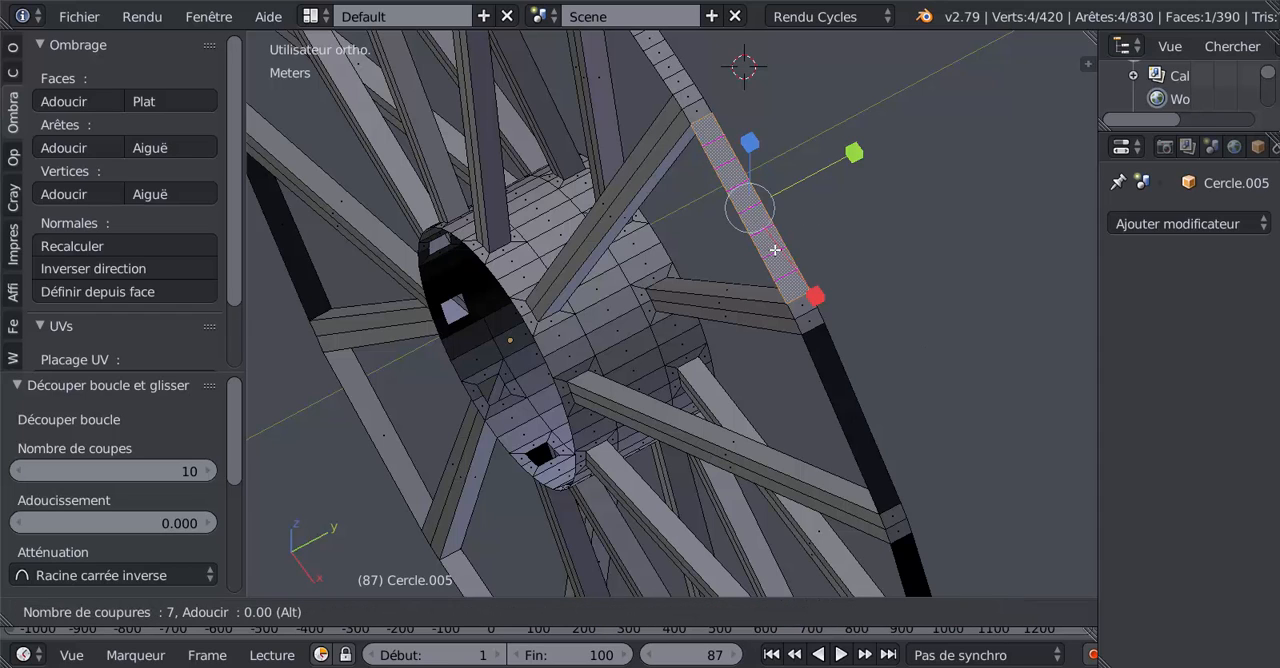
pyautogui.scroll(2, 775, 250)
pyautogui.scroll(-1, 775, 250)
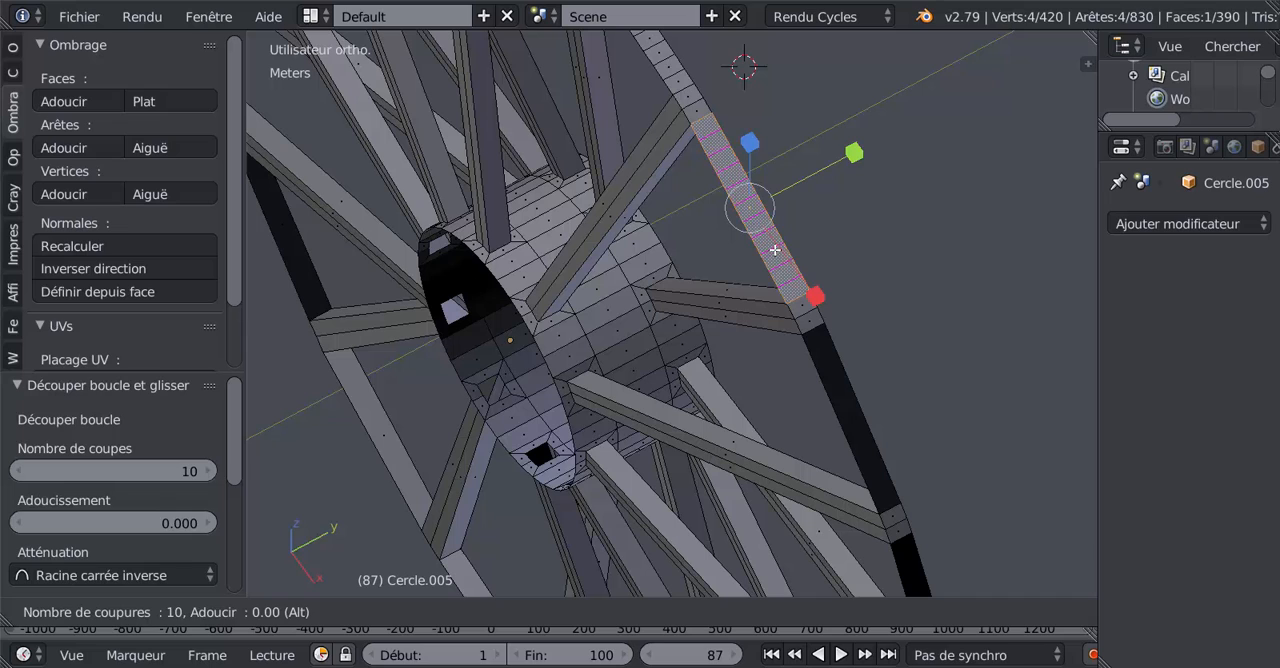
pyautogui.click(775, 250)
# Step: Add ten loop cuts to the third rim segment, the first dark one past the spoke end
pyautogui.hotkey('ctrl', 'r')
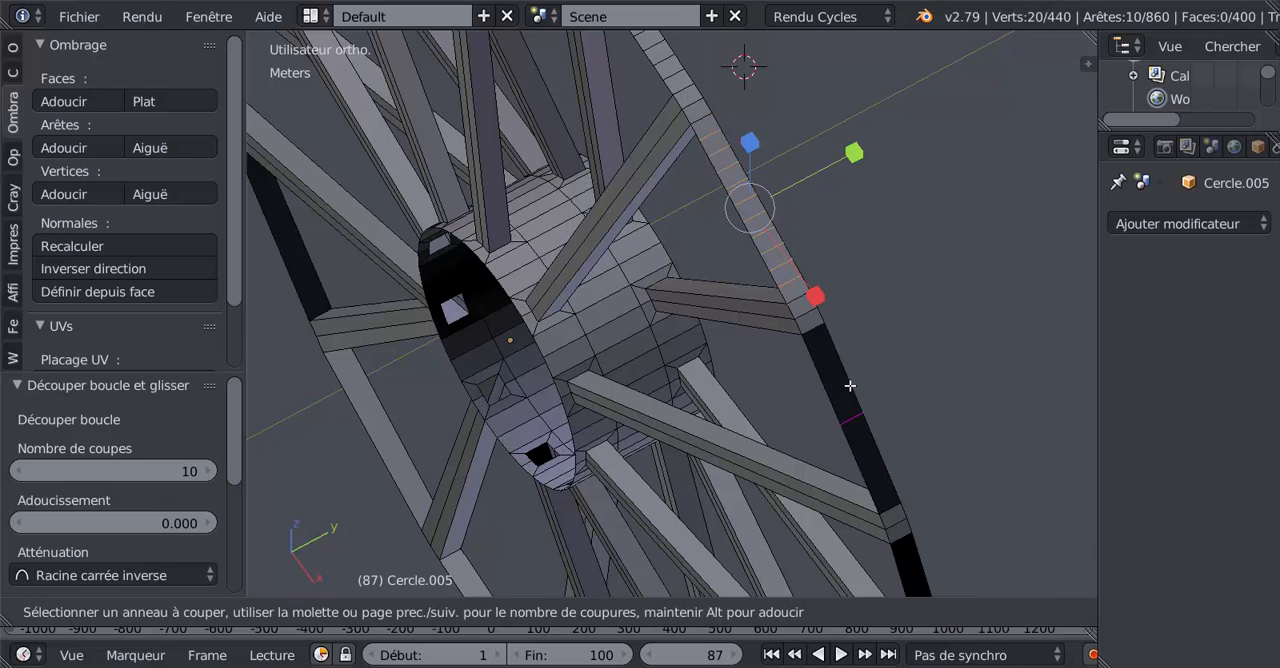
pyautogui.scroll(-3, 850, 386)
pyautogui.scroll(3, 850, 386)
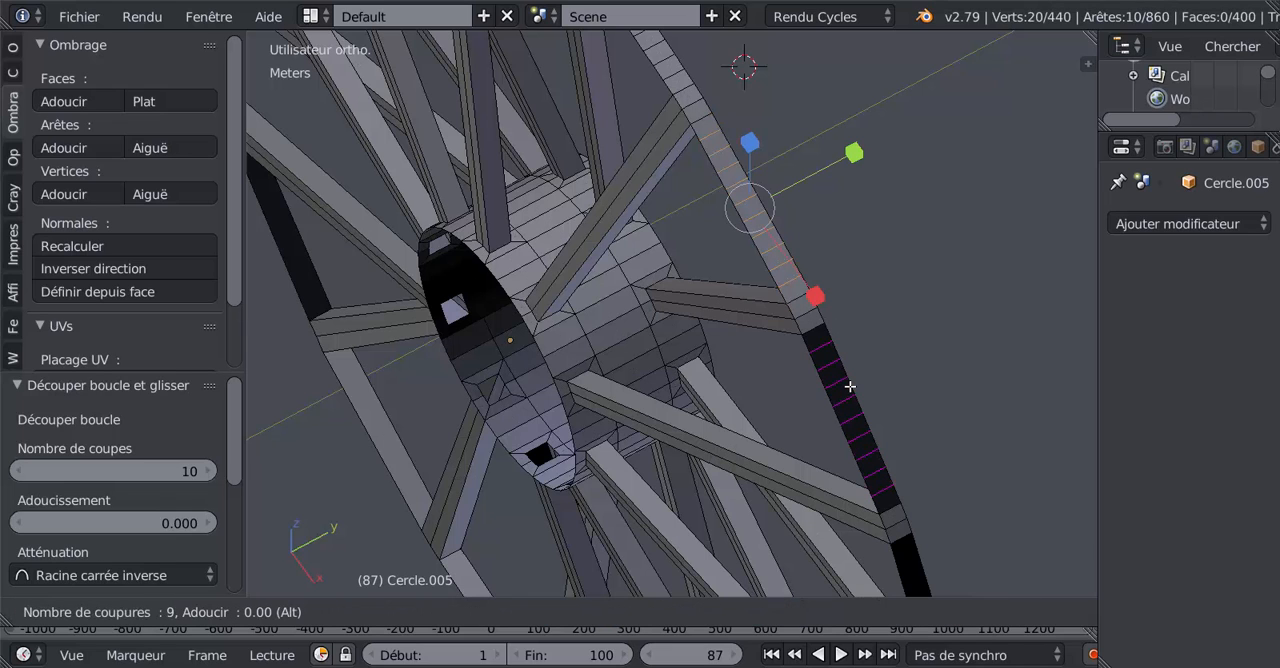
pyautogui.click(850, 386)
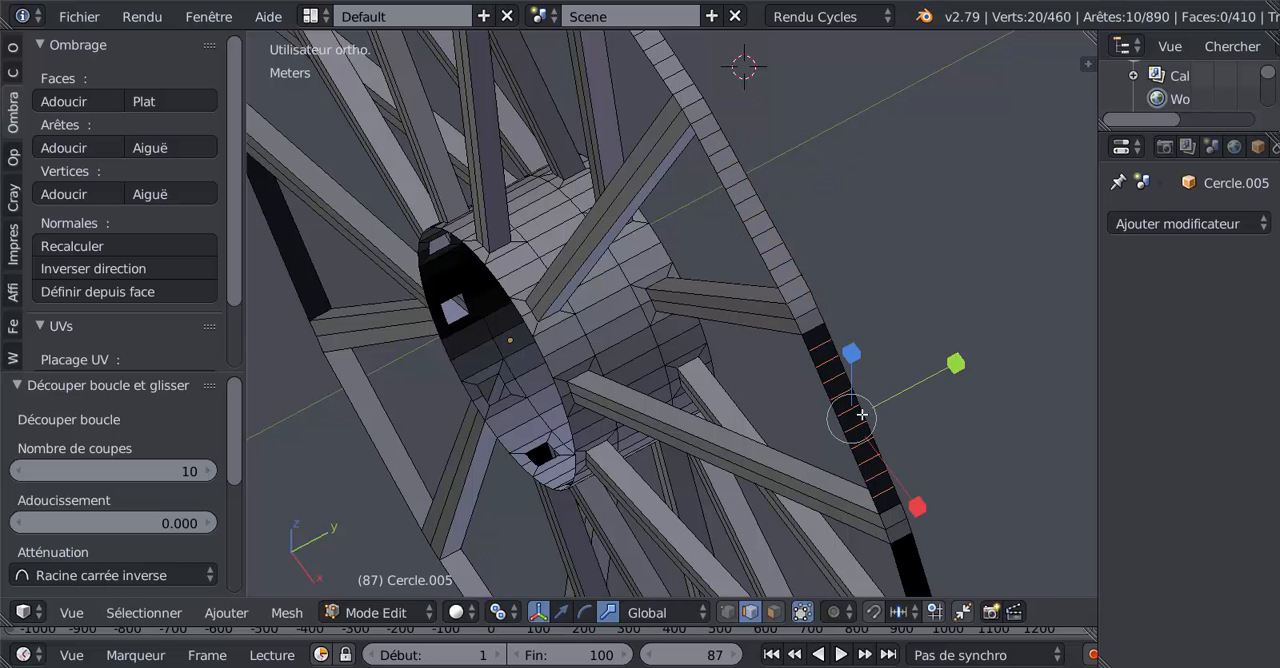
# Step: Continue around the rim and divide the fourth segment between spoke ends with ten loop cuts
pyautogui.moveTo(862, 414); pyautogui.dragTo(847, 371, button='middle')
pyautogui.hotkey('ctrl', 'r')
pyautogui.scroll(-4, 857, 408)
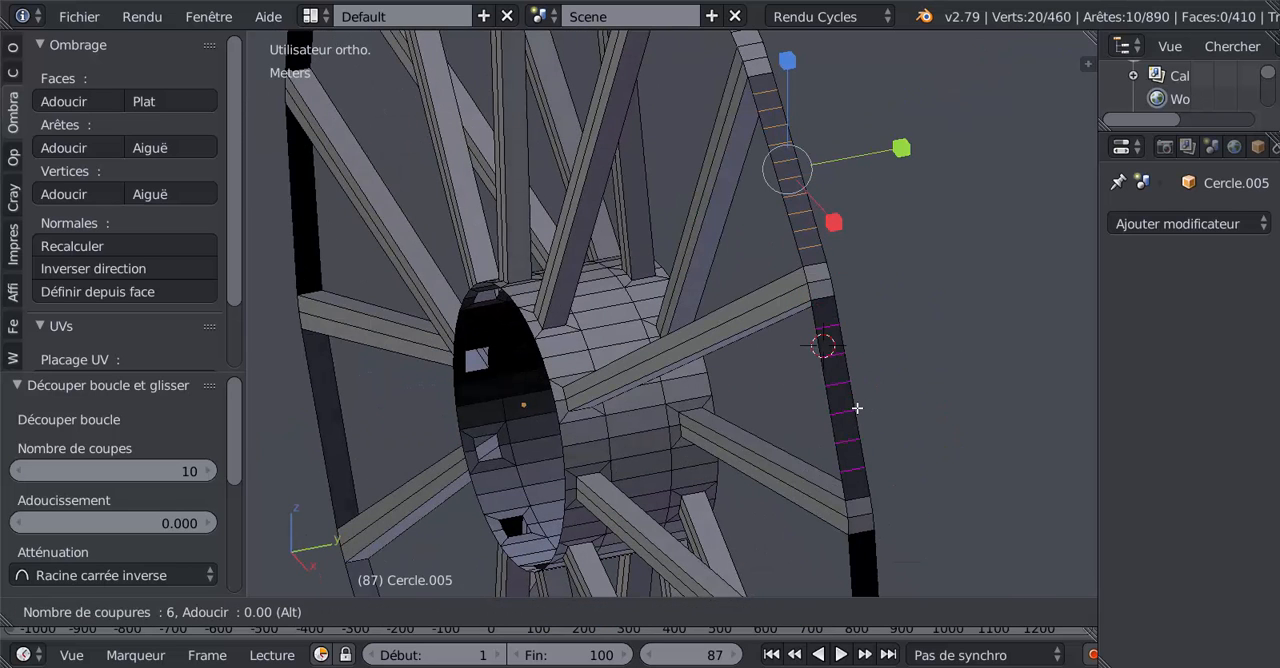
pyautogui.scroll(1, 857, 408)
pyautogui.scroll(3, 857, 408)
pyautogui.click(857, 408)
pyautogui.click(857, 408)
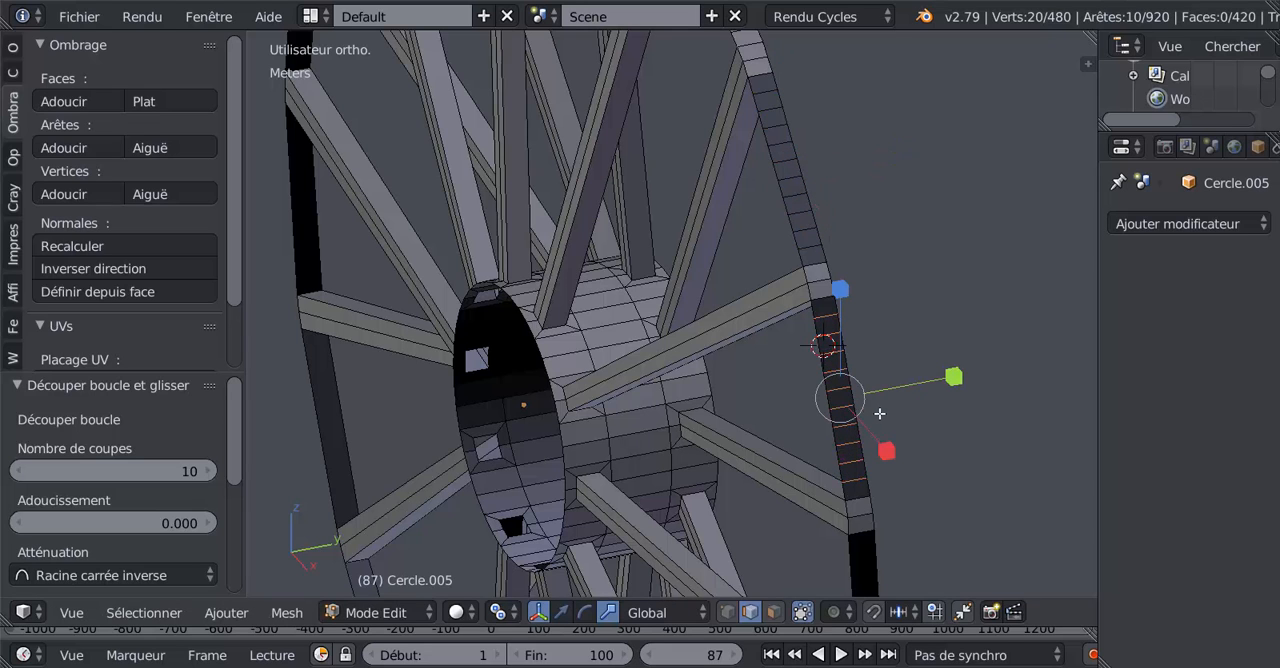
# Step: Divide the fifth rim segment, the black face below the last cut one, with ten centred loop cuts
pyautogui.moveTo(857, 408); pyautogui.dragTo(862, 320, button='middle')
pyautogui.hotkey('ctrl', 'r')
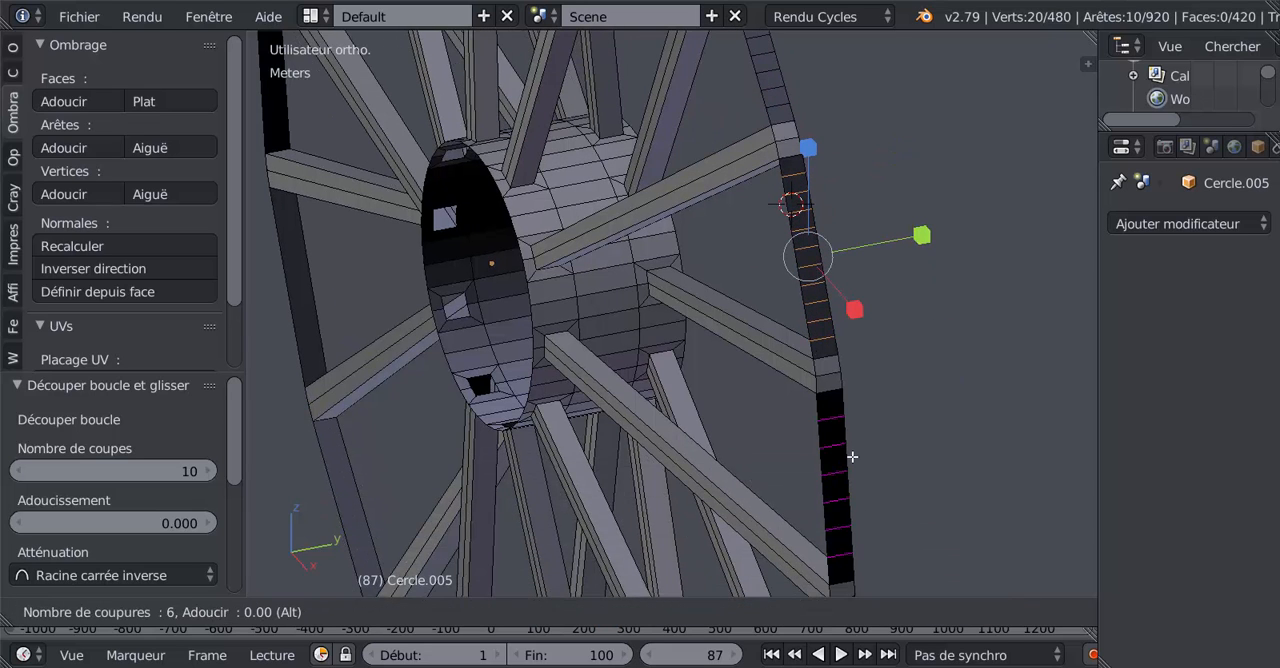
pyautogui.scroll(3, 852, 457)
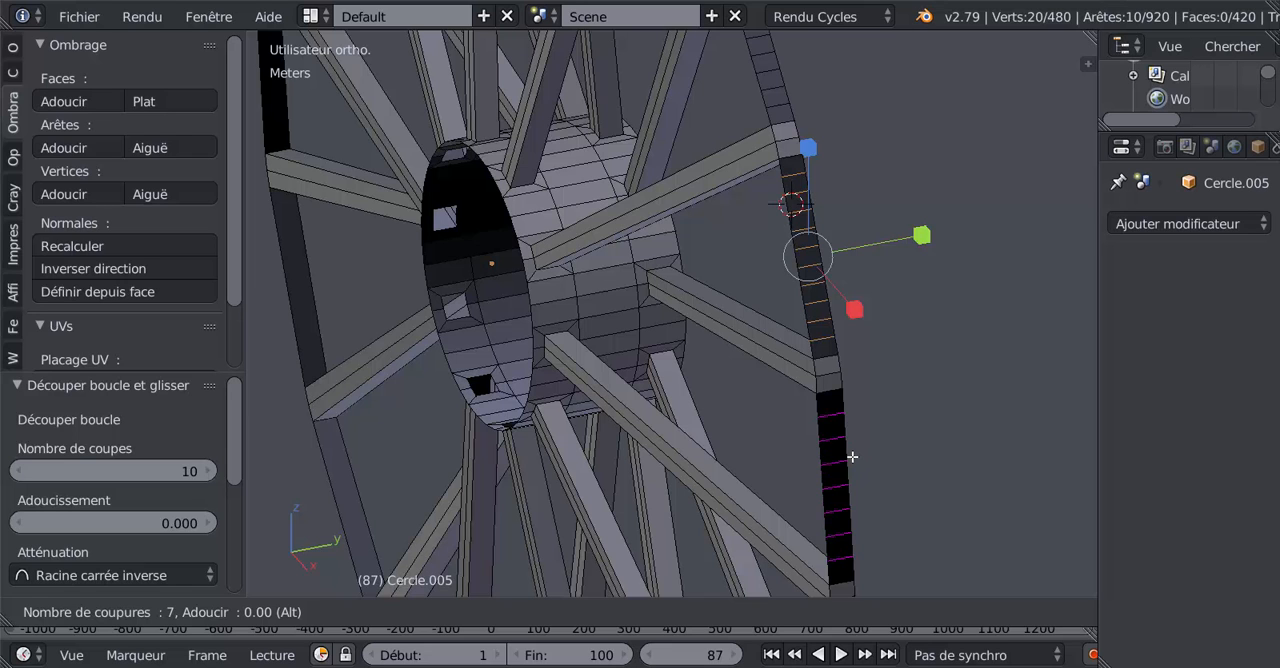
pyautogui.scroll(1, 850, 452)
pyautogui.click(850, 452)
pyautogui.rightClick(850, 452)
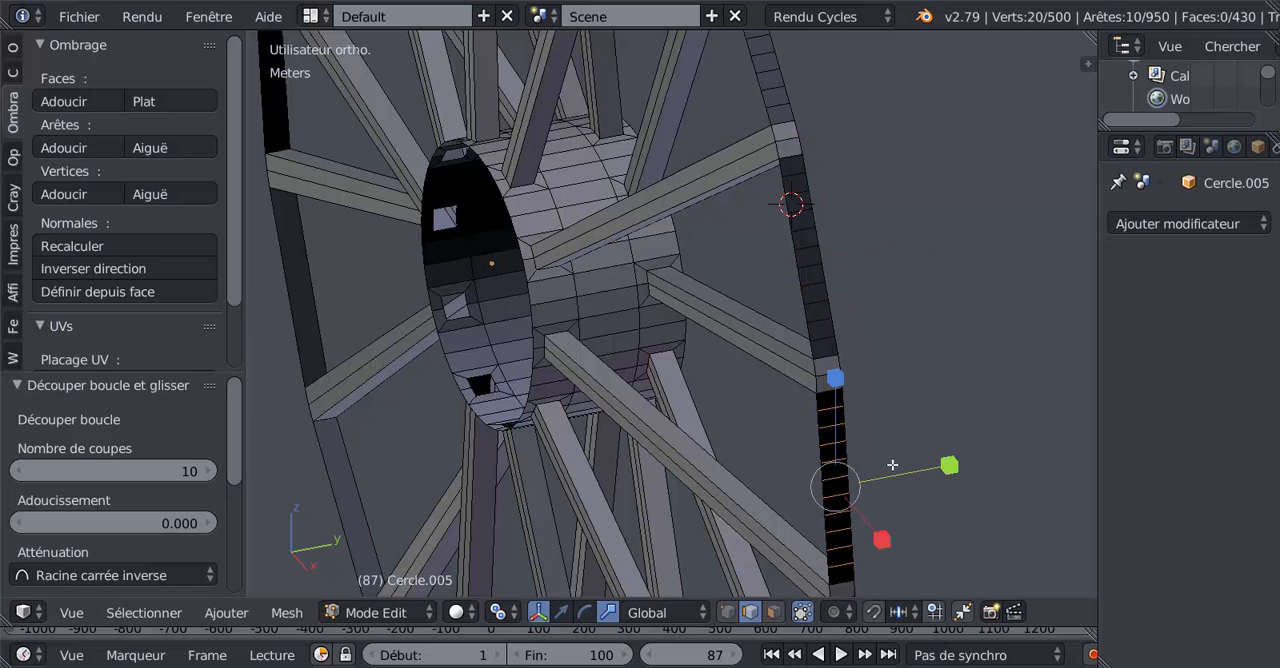
# Step: Add ten evenly spaced loop cuts to the sixth rim segment further down the wheel
pyautogui.moveTo(894, 460); pyautogui.dragTo(883, 425, button='middle')
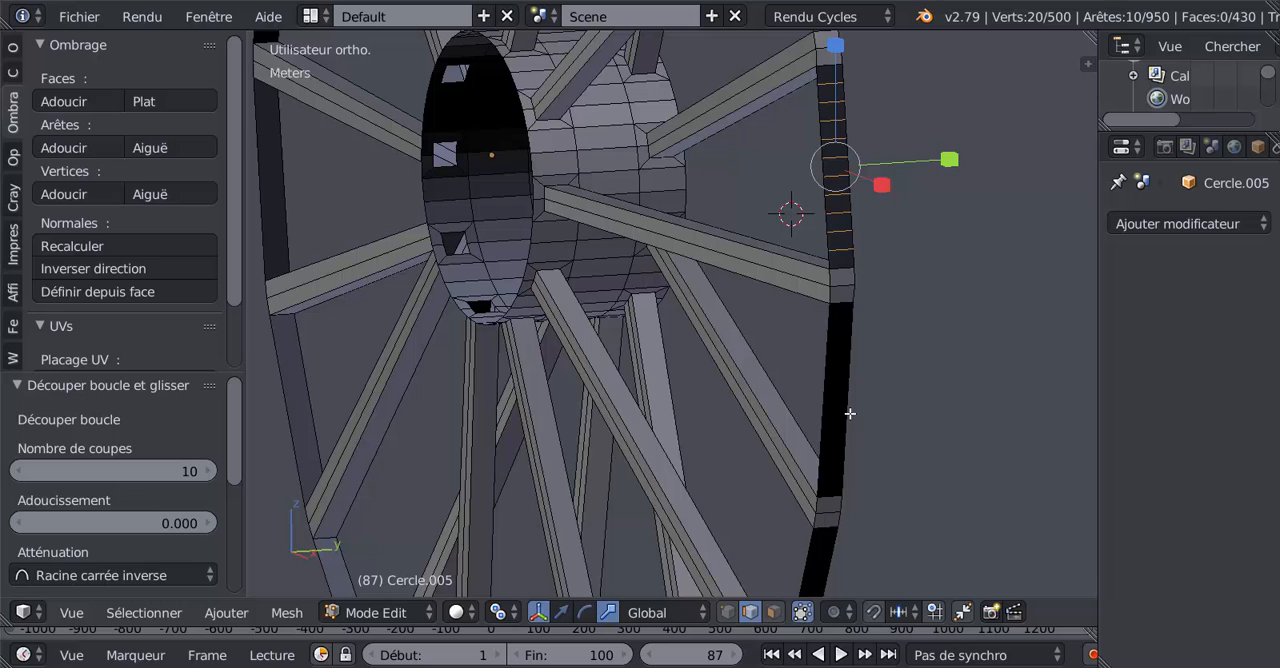
pyautogui.hotkey('ctrl', 'r')
pyautogui.scroll(5, 849, 414)
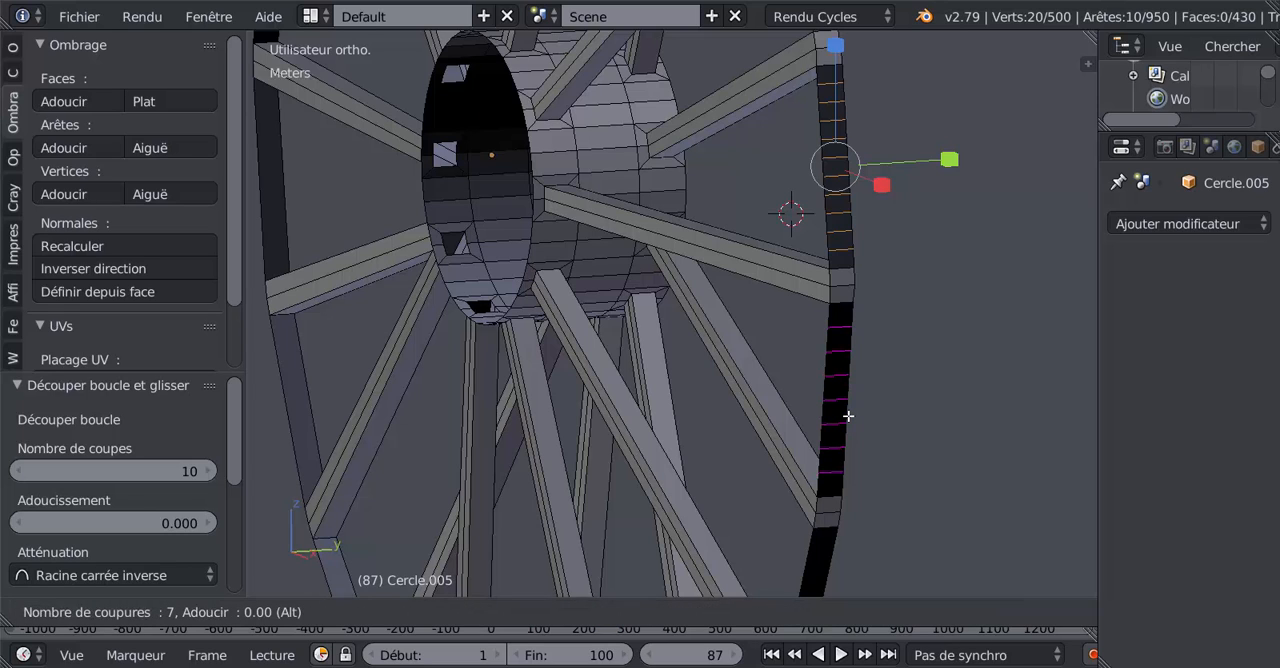
pyautogui.scroll(3, 848, 415)
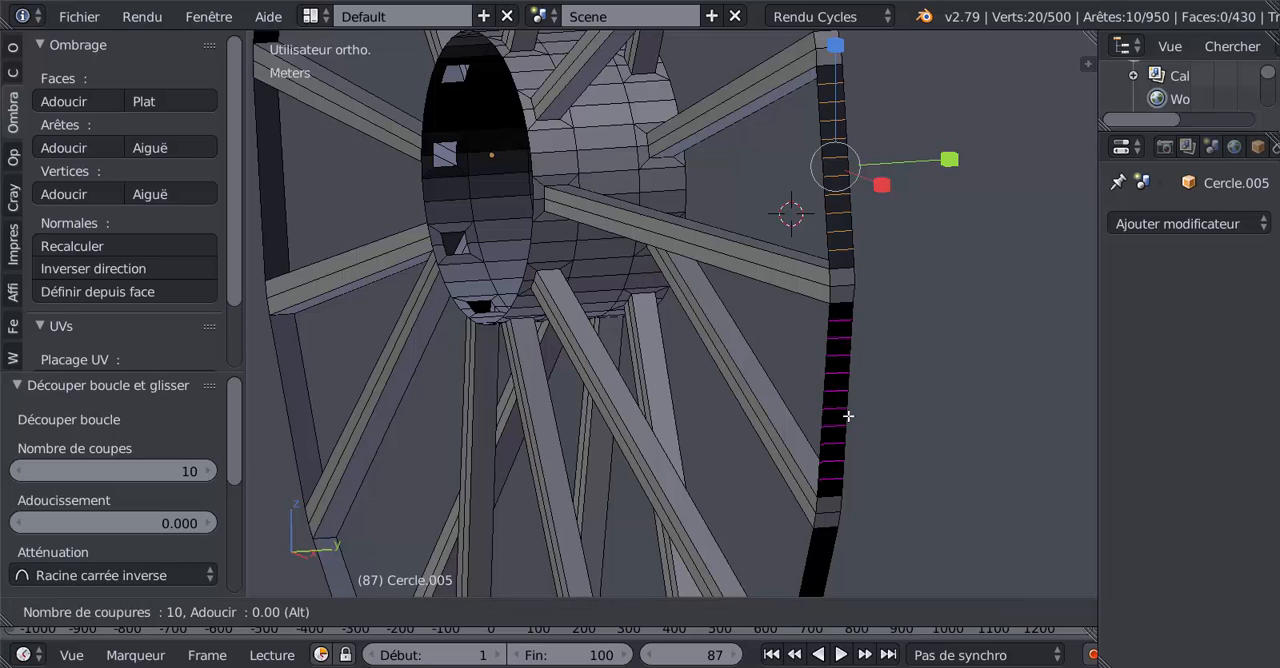
pyautogui.click(848, 415)
pyautogui.rightClick(848, 415)
pyautogui.moveTo(900, 457); pyautogui.dragTo(880, 437, button='middle')
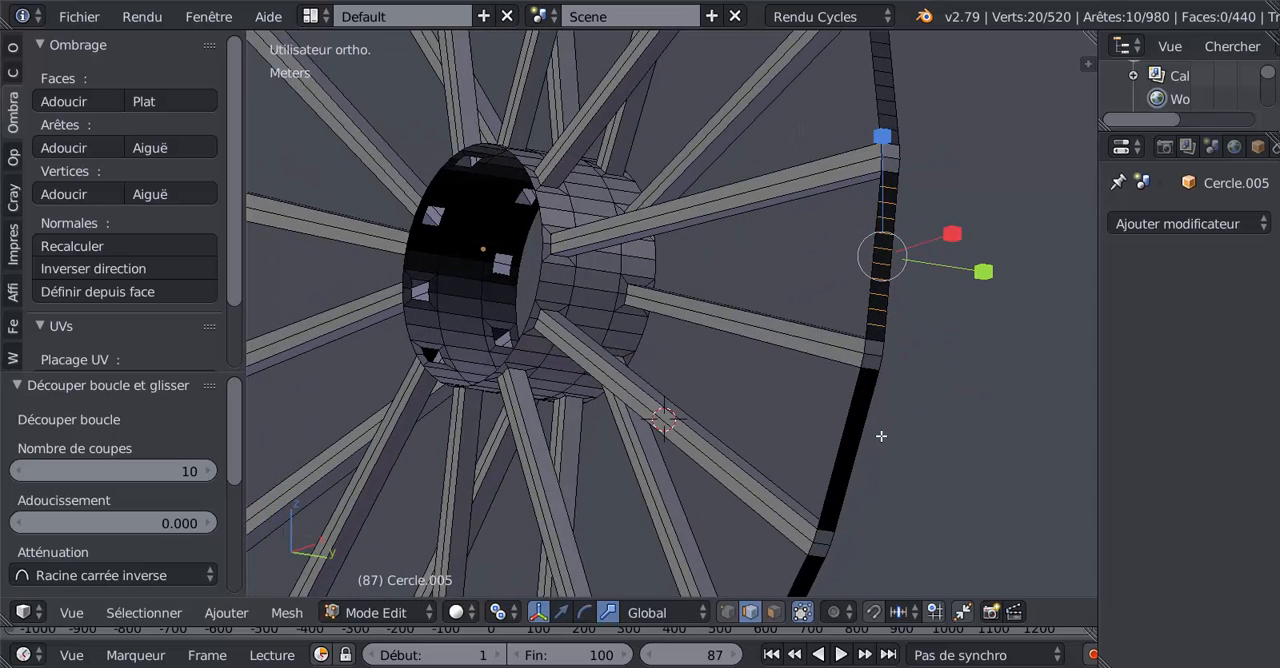
pyautogui.hotkey('ctrl', 'r')
pyautogui.scroll(10, 866, 443)
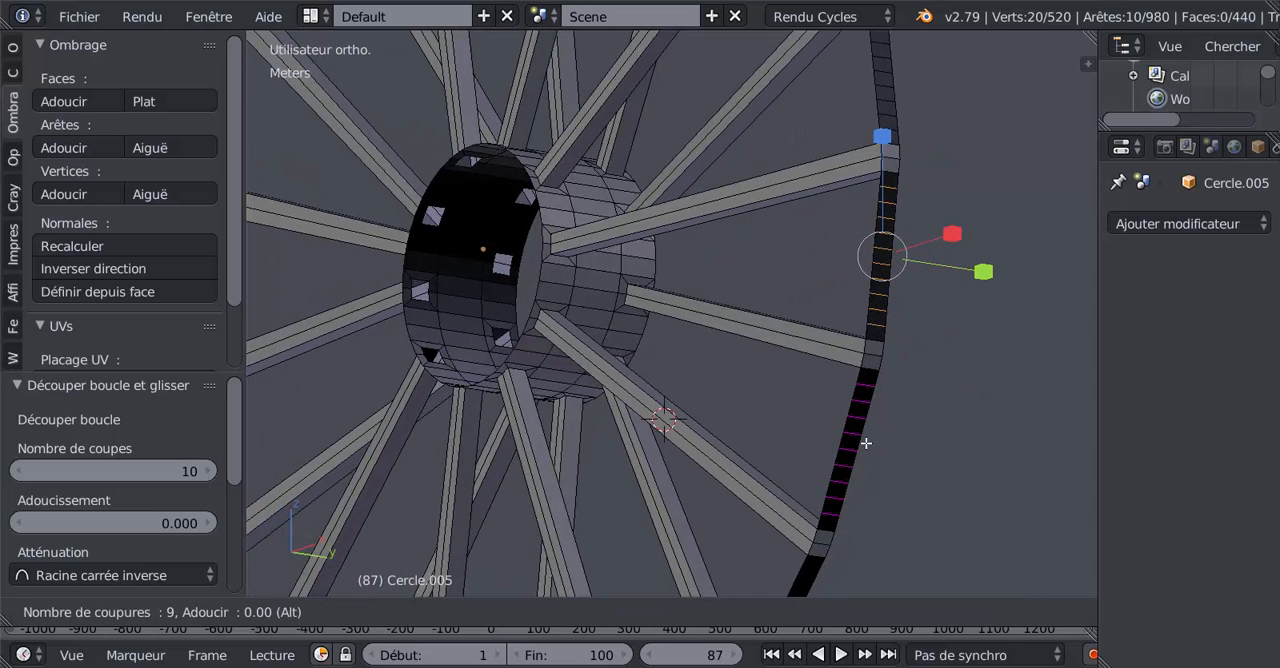
pyautogui.scroll(-1, 866, 443)
pyautogui.click(866, 443)
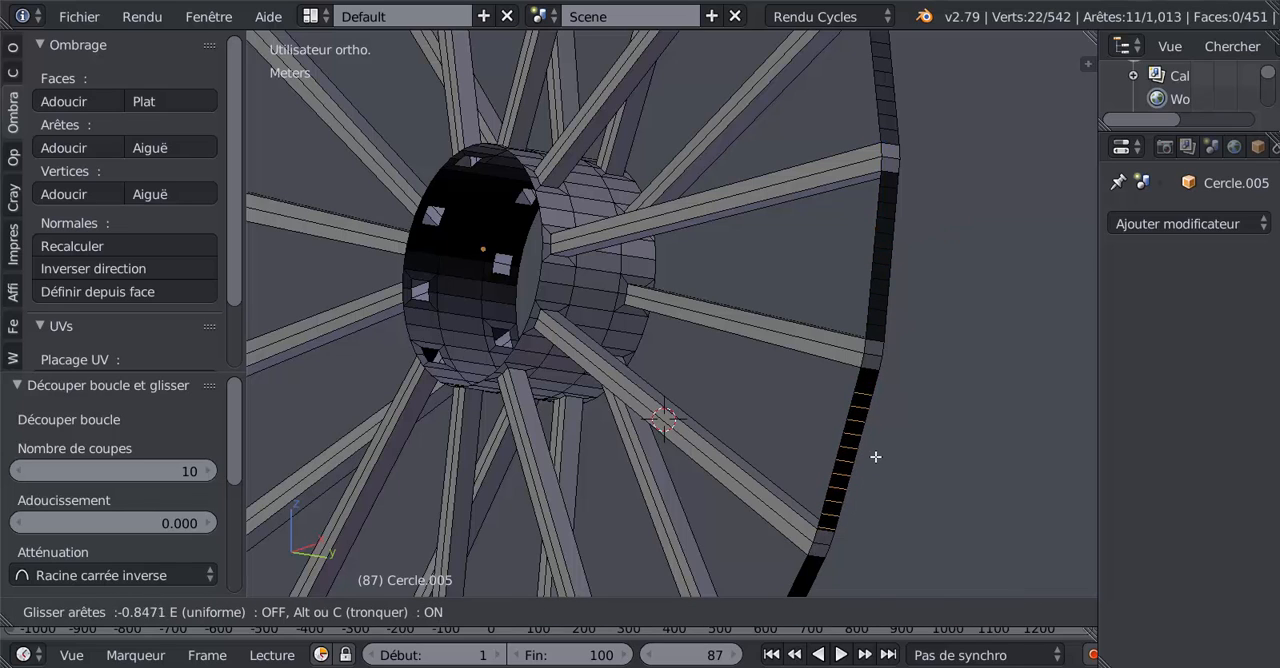
pyautogui.click(870, 457)
pyautogui.hotkey('ctrl', 'z')
# Step: Divide the seventh rim segment, the black one below the last cut segment, with ten centred loop cuts
pyautogui.hotkey('ctrl', 'r')
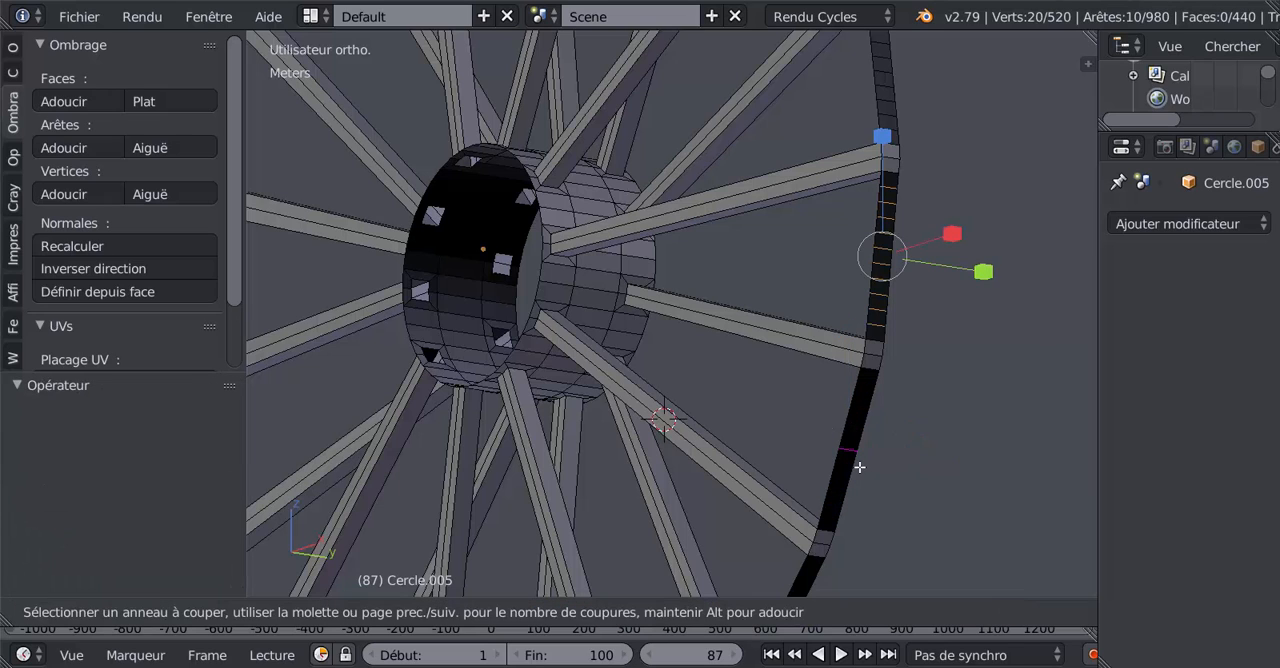
pyautogui.scroll(8, 862, 467)
pyautogui.scroll(1, 859, 467)
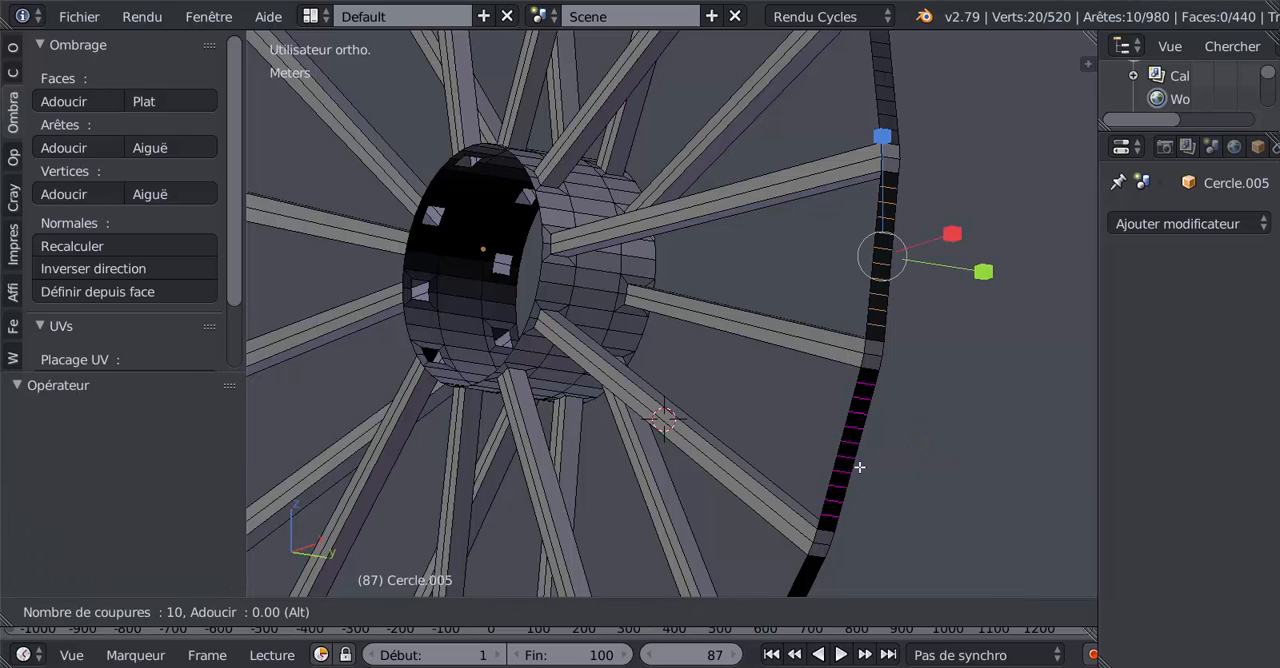
pyautogui.click(859, 467)
pyautogui.rightClick(860, 467)
# Step: Add ten evenly spaced loop cuts to the eighth rim segment, past the next spoke end down the wheel
pyautogui.moveTo(920, 471); pyautogui.dragTo(855, 479, button='middle')
pyautogui.hotkey('ctrl', 'r')
pyautogui.scroll(-3, 847, 486)
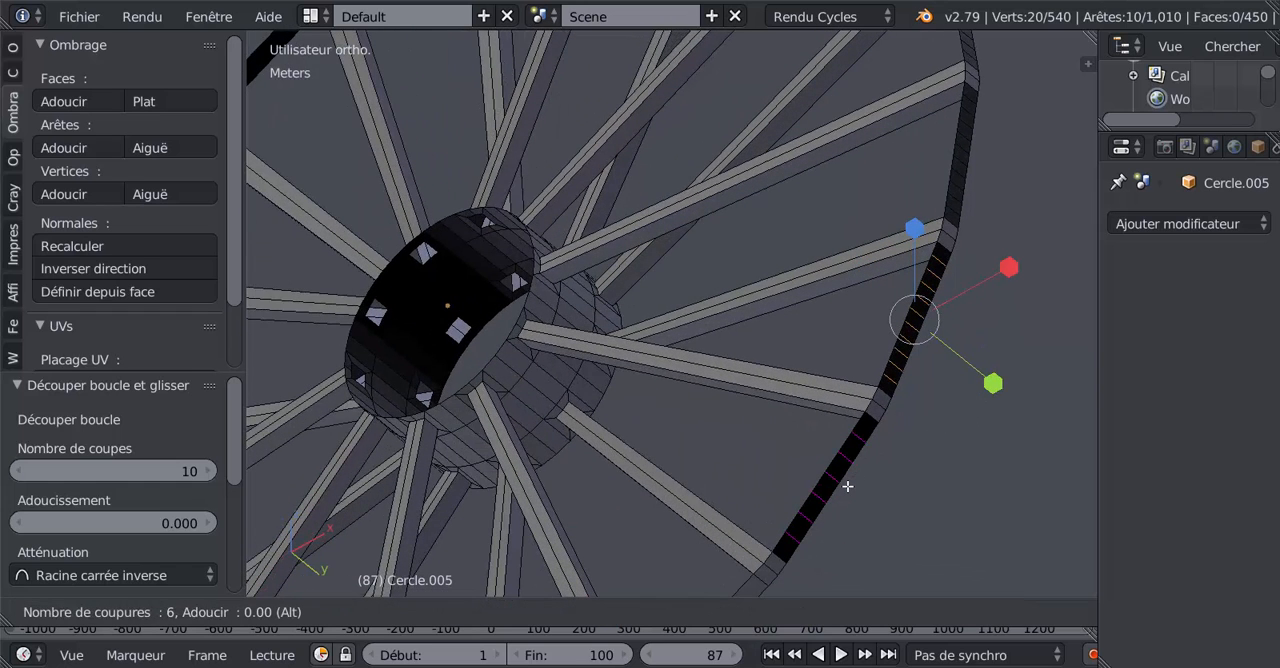
pyautogui.scroll(2, 847, 486)
pyautogui.scroll(1, 847, 486)
pyautogui.click(847, 486)
pyautogui.rightClick(847, 486)
# Step: Divide the ninth rim segment, the lighter grey one following the last cuts, with ten loop cuts
pyautogui.scroll(-5, 847, 486)
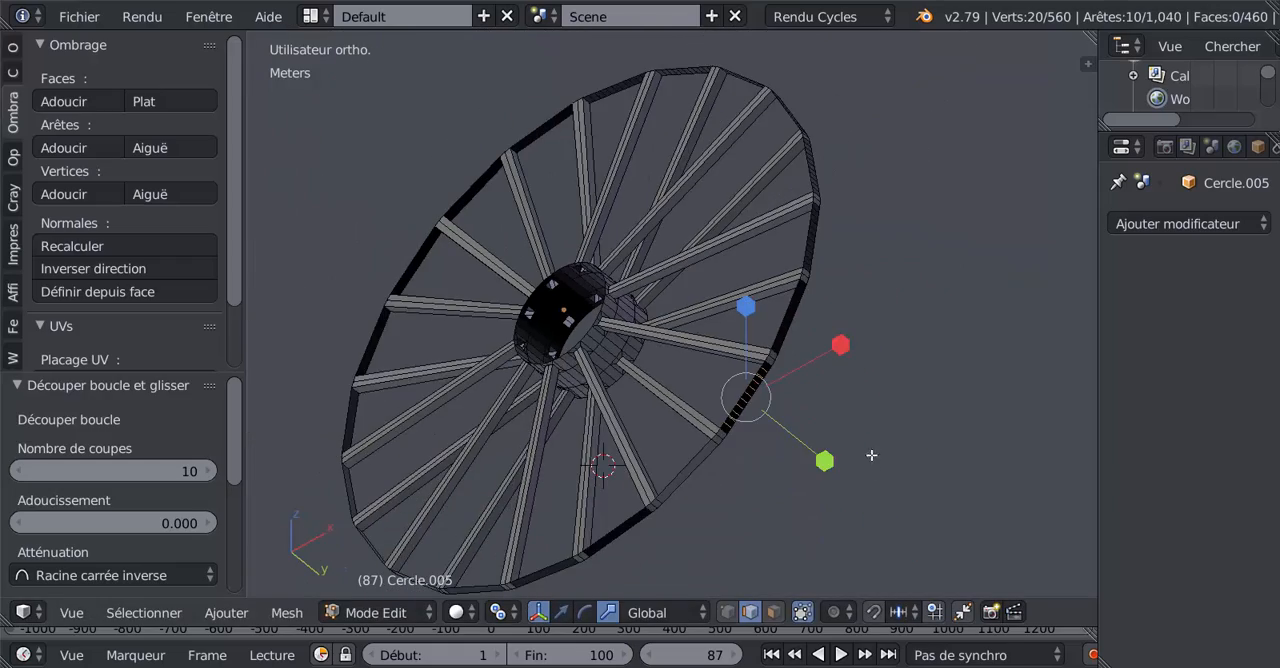
pyautogui.scroll(5, 871, 455)
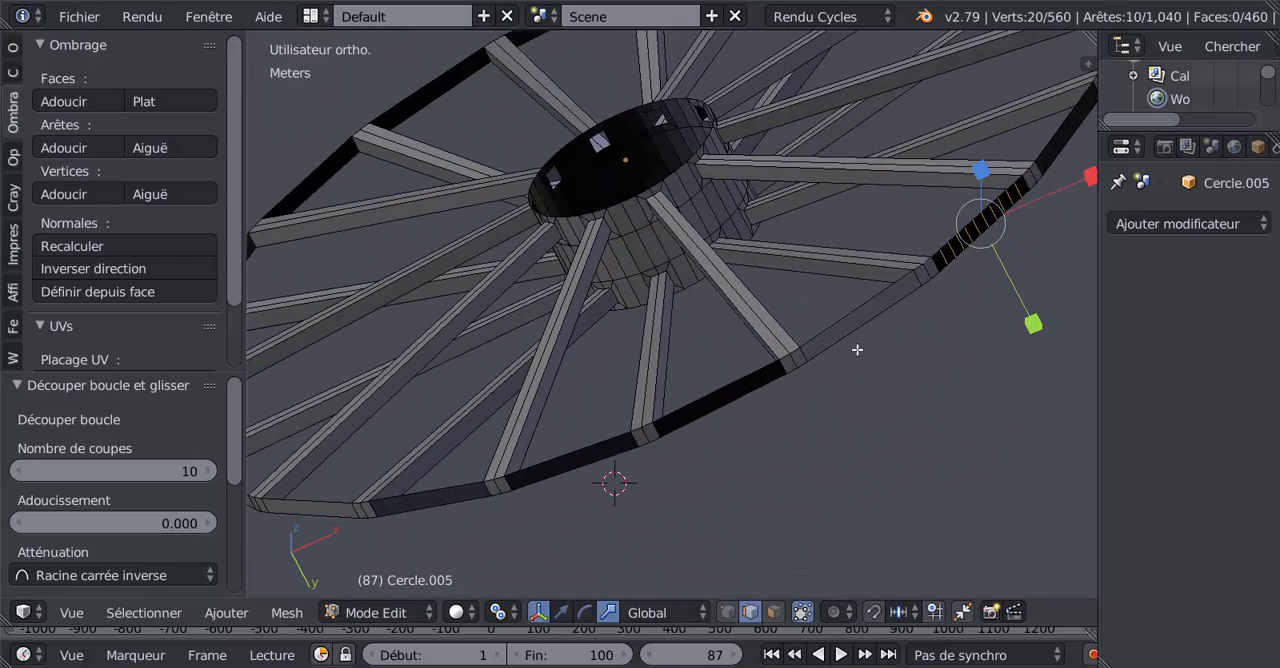
pyautogui.moveTo(857, 349); pyautogui.dragTo(755, 405, button='middle')
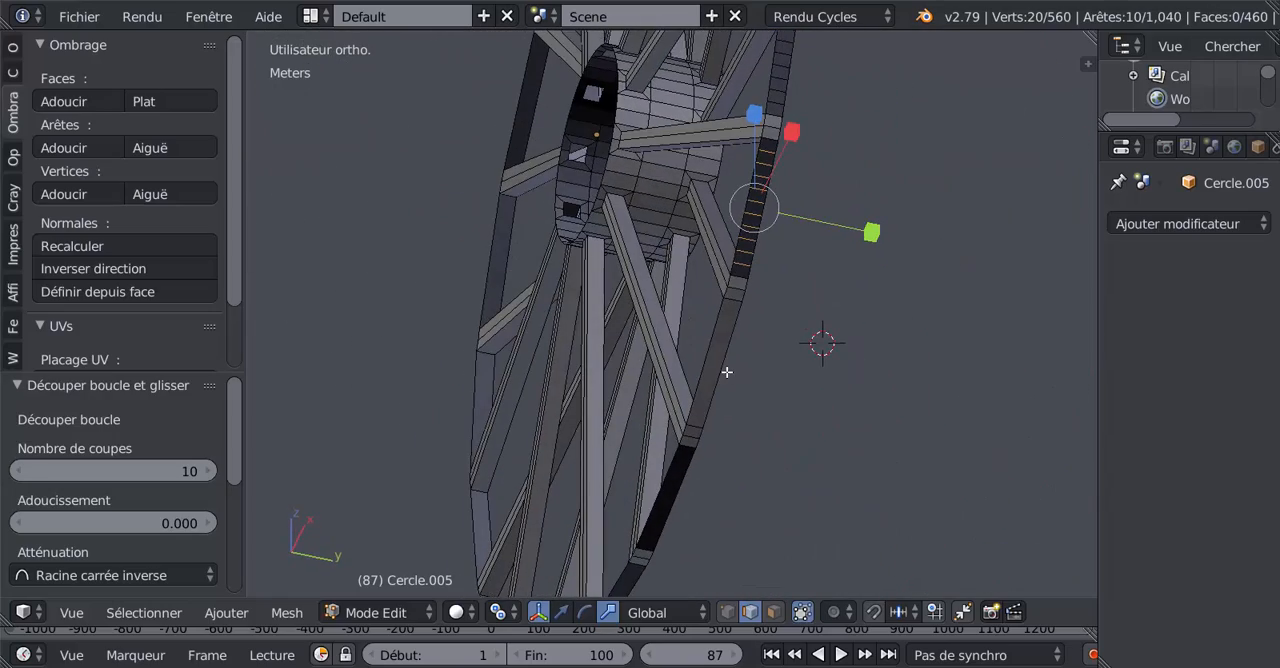
pyautogui.hotkey('ctrl', 'r')
pyautogui.scroll(4, 726, 372)
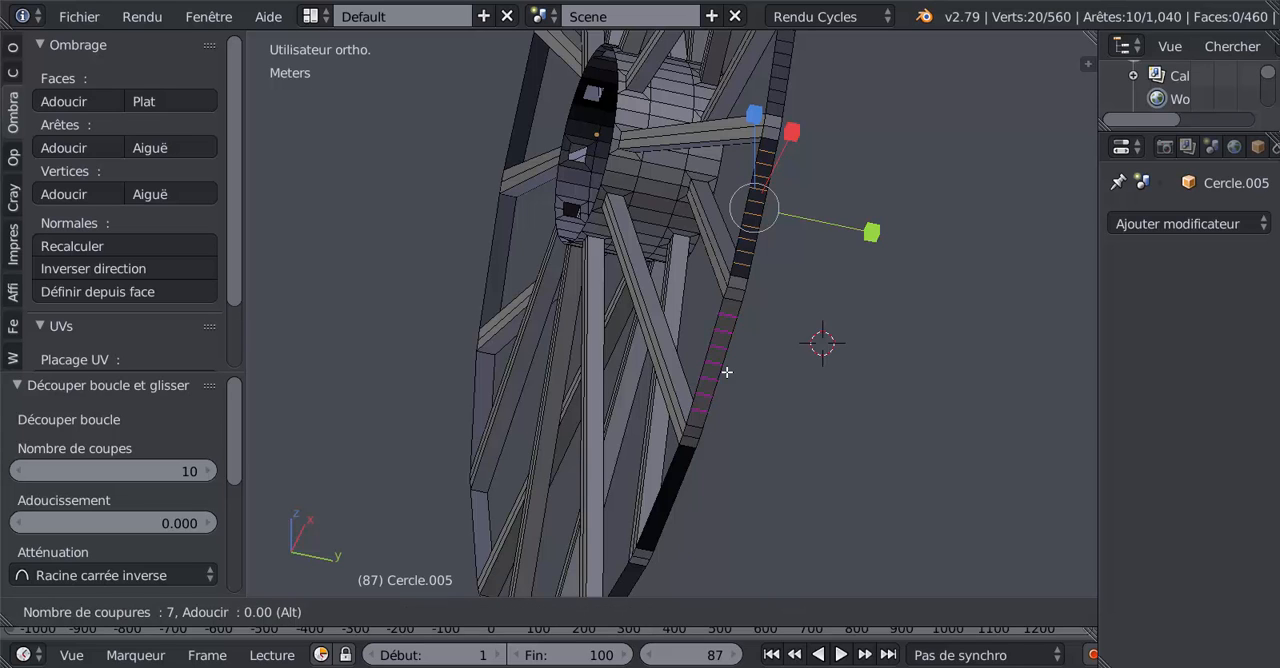
pyautogui.scroll(1, 726, 372)
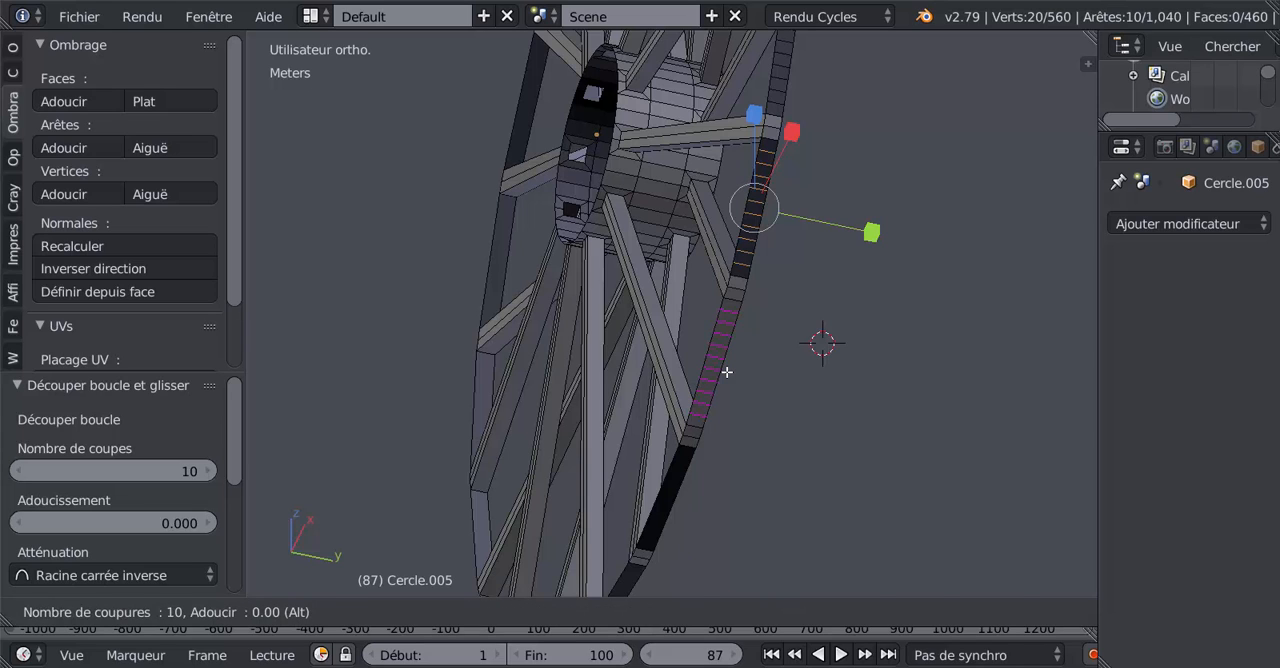
pyautogui.click(727, 372)
# Step: Add ten loop cuts to the tenth rim segment, the black one just below the grey segment
pyautogui.hotkey('ctrl', 'r')
pyautogui.scroll(6, 685, 493)
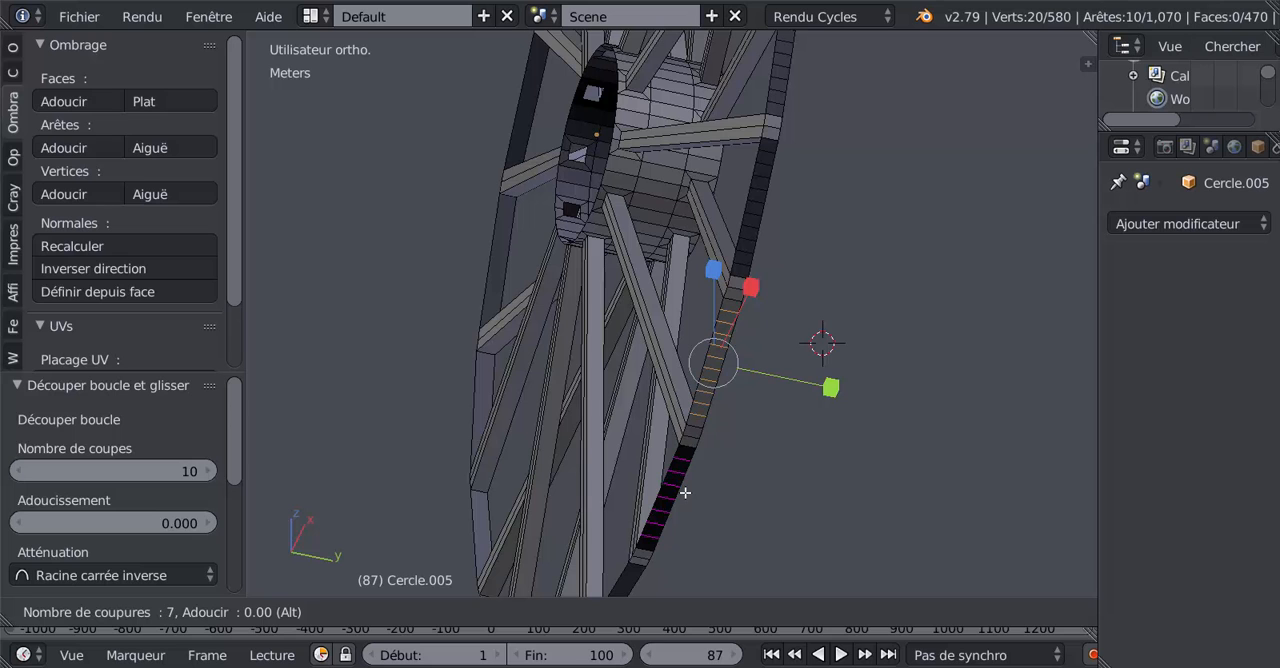
pyautogui.scroll(3, 685, 493)
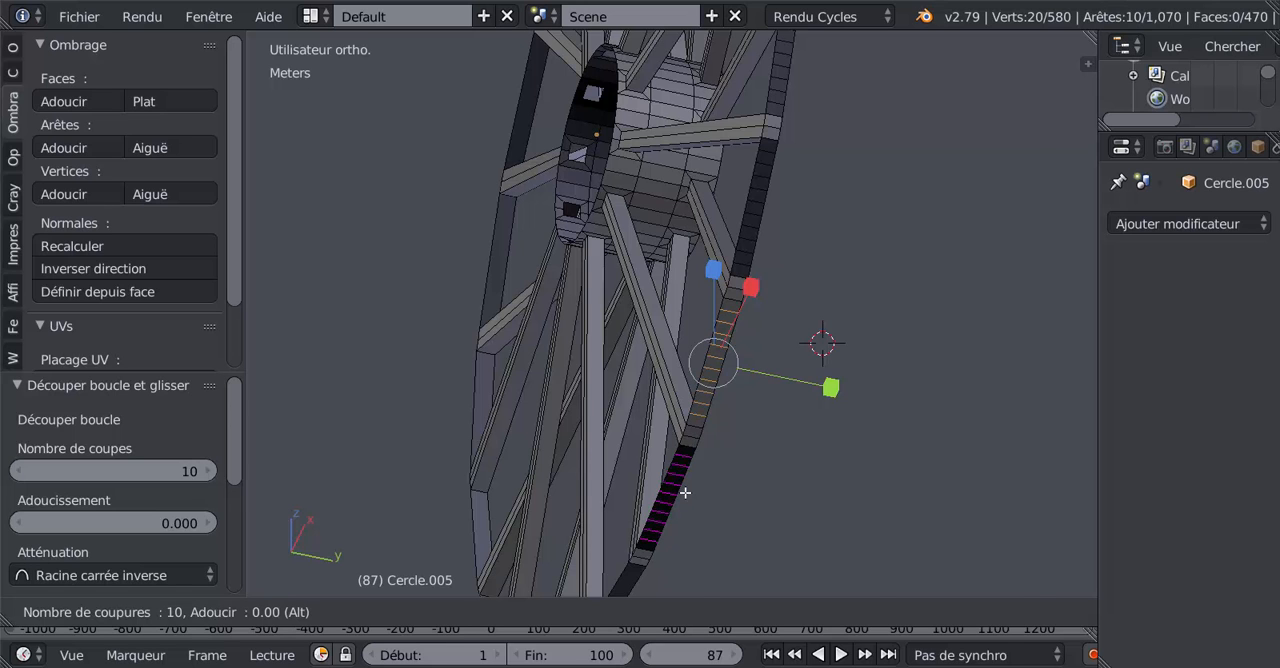
pyautogui.click(685, 493)
# Step: Continue along the underside of the wheel and divide the eleventh rim segment with ten loop cuts
pyautogui.moveTo(697, 491); pyautogui.dragTo(829, 394, button='middle')
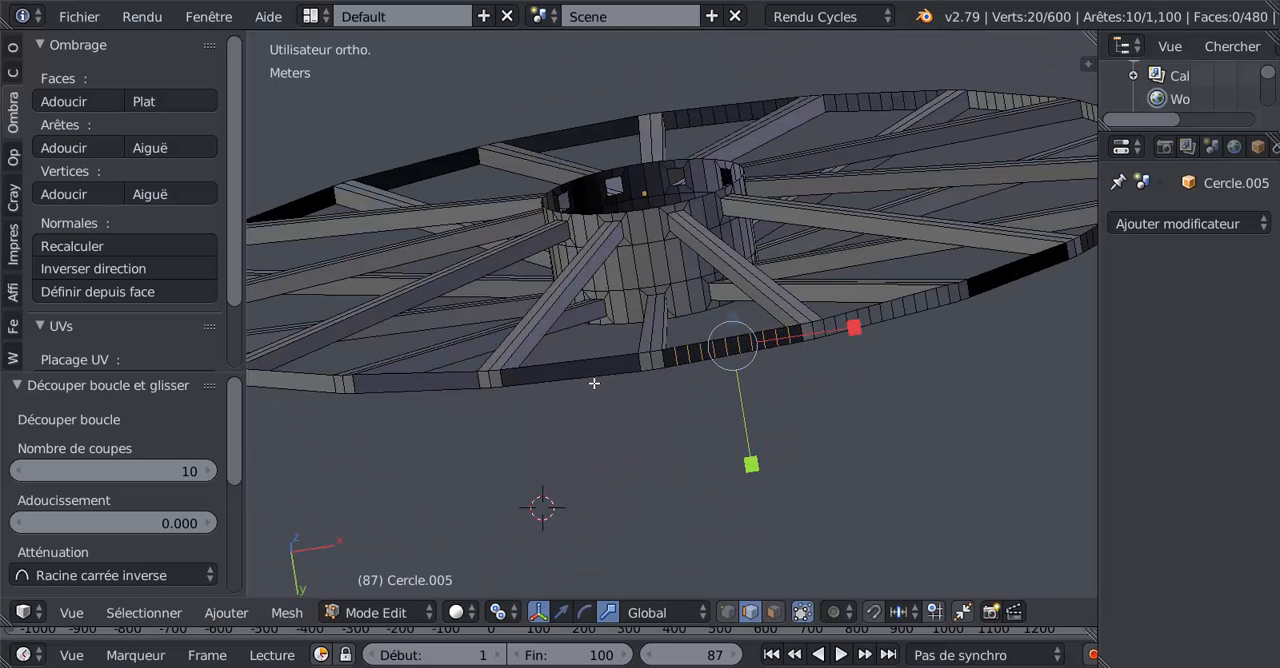
pyautogui.hotkey('ctrl', 'r')
pyautogui.scroll(2, 594, 383)
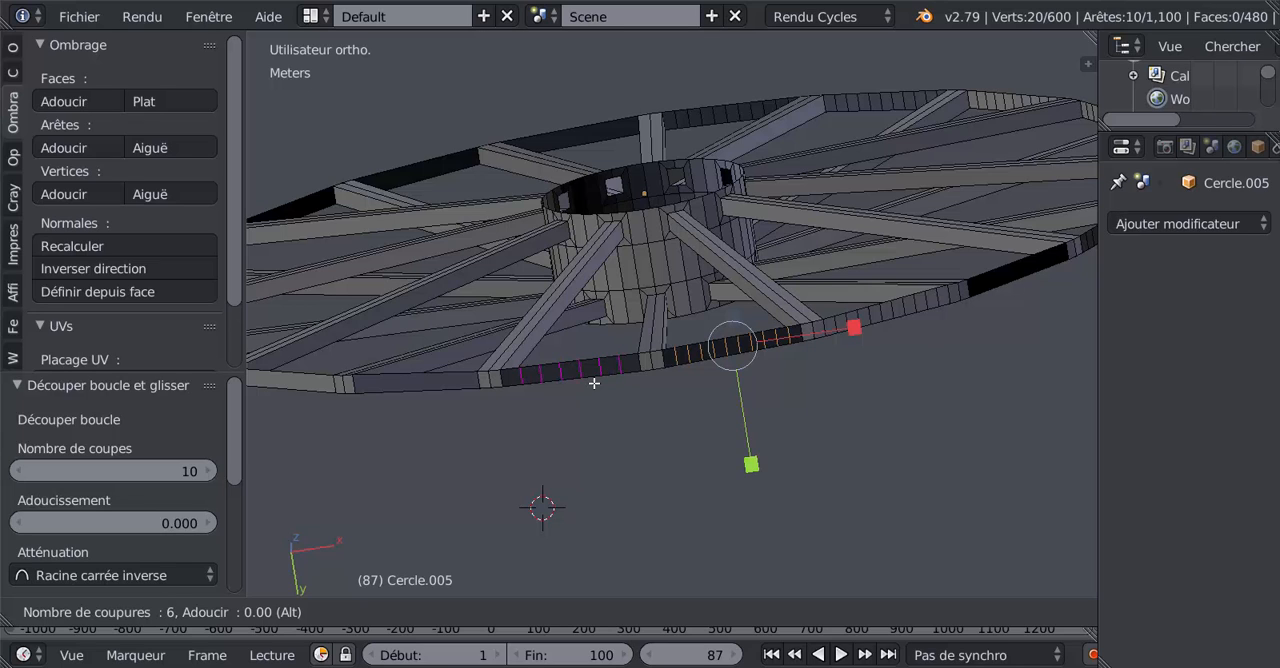
pyautogui.scroll(3, 594, 383)
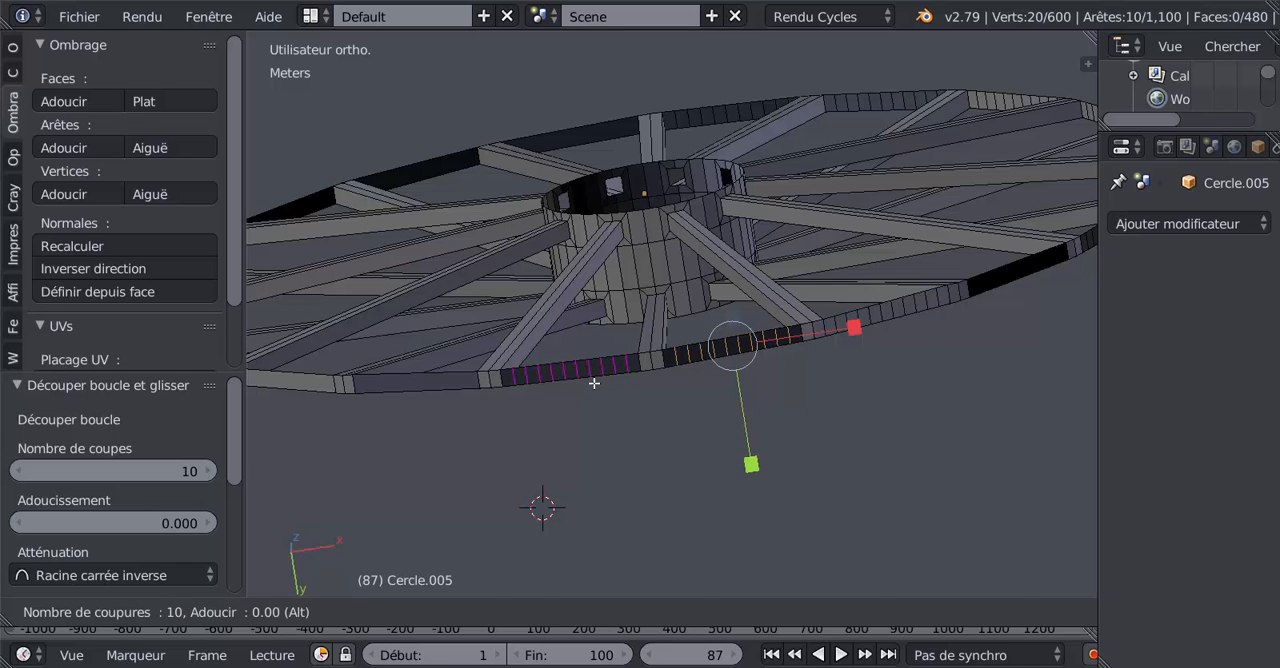
pyautogui.click(594, 383)
# Step: Add ten loop cuts to the twelfth rim segment, the adjacent one between the next two spoke ends
pyautogui.hotkey('ctrl', 'r')
pyautogui.scroll(1, 431, 392)
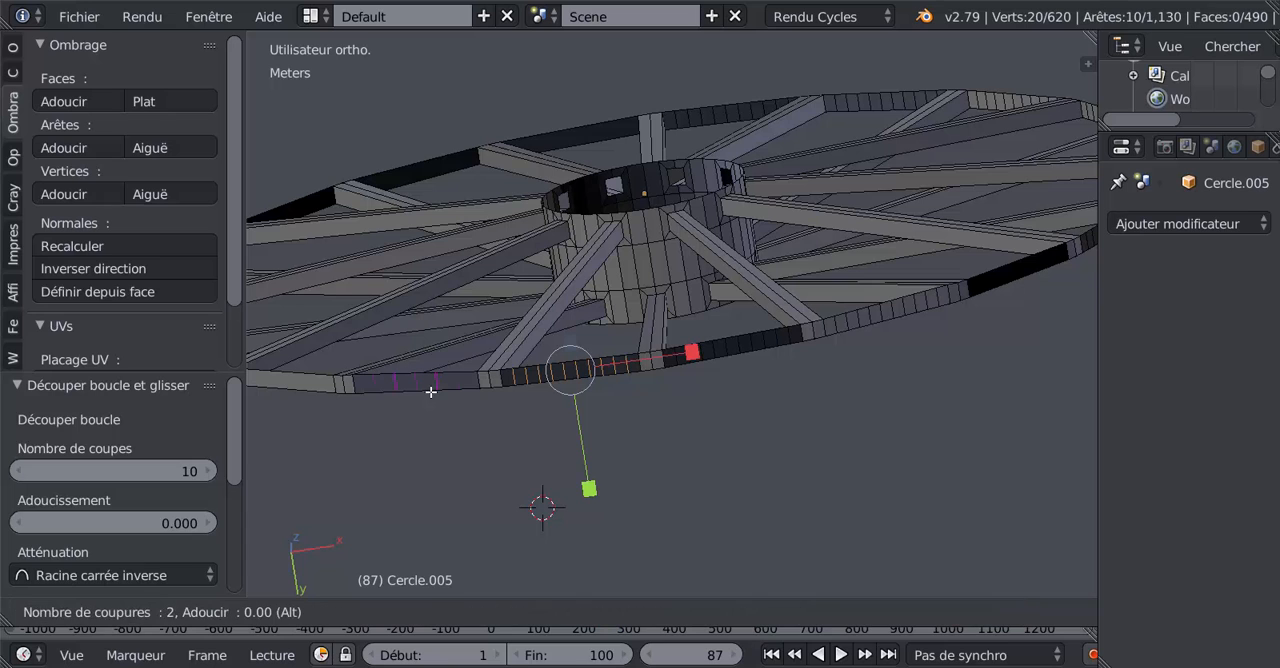
pyautogui.scroll(1, 431, 392)
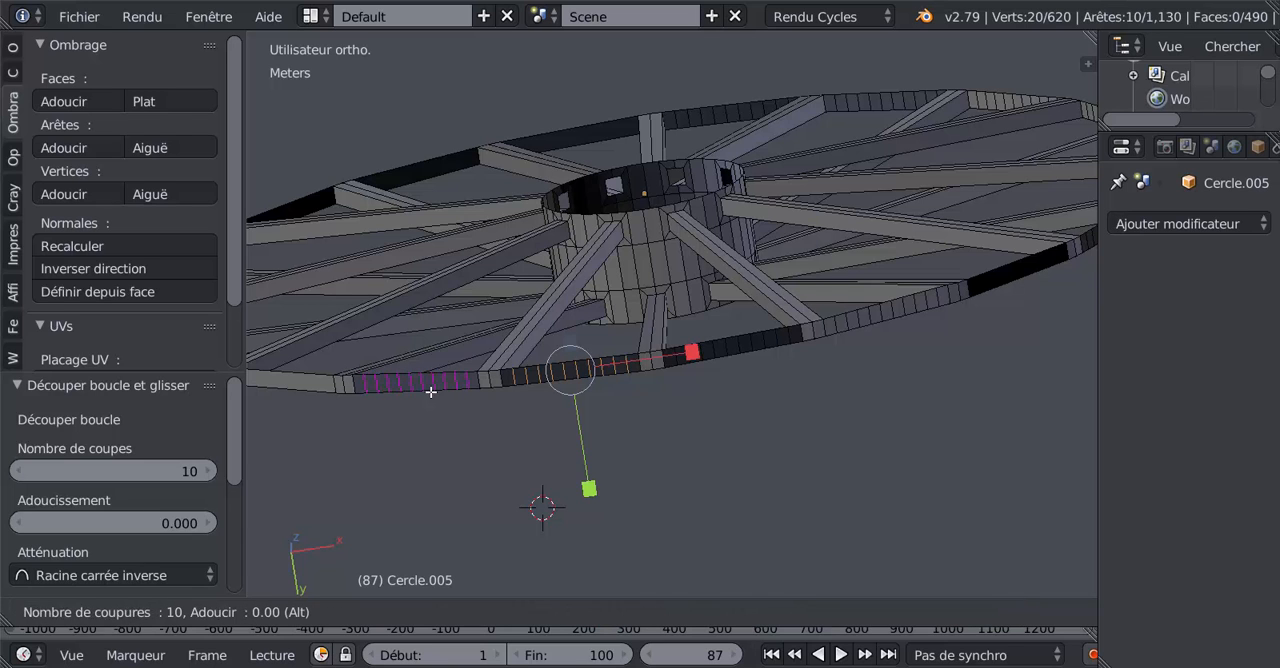
pyautogui.click(431, 392)
# Step: Divide the thirteenth rim segment, the first light grey one on the wheel's far side, with ten loop cuts
pyautogui.moveTo(525, 471); pyautogui.dragTo(571, 471, button='middle')
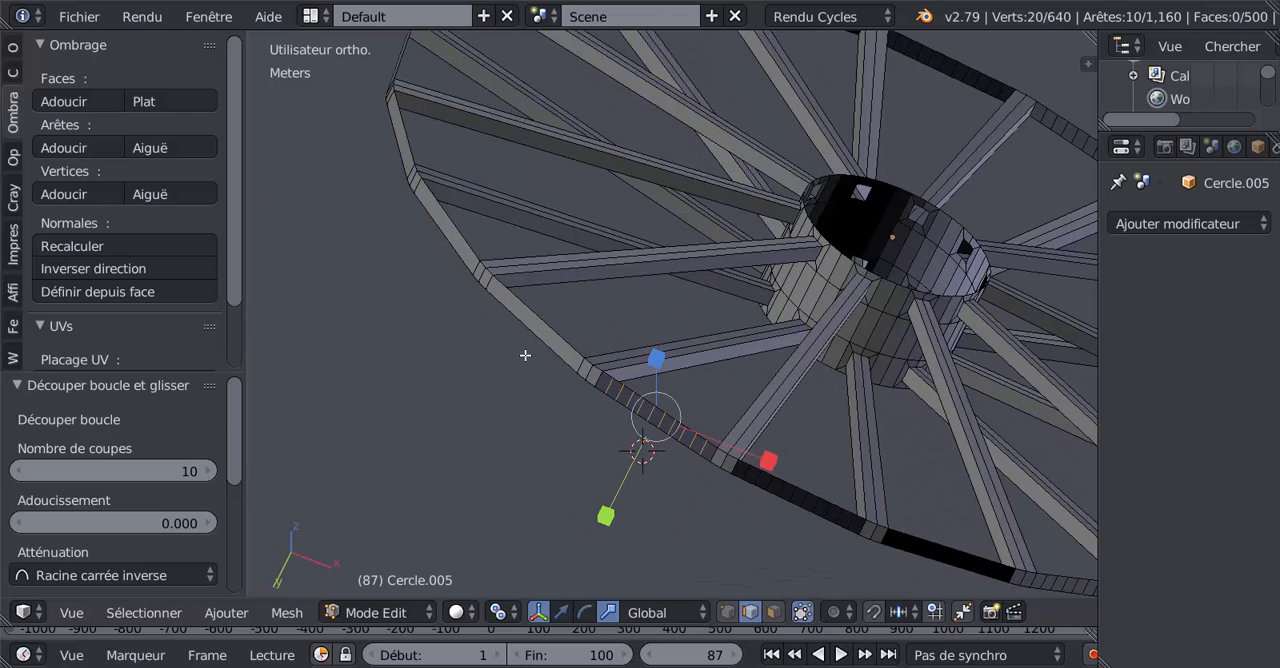
pyautogui.hotkey('ctrl', 'r')
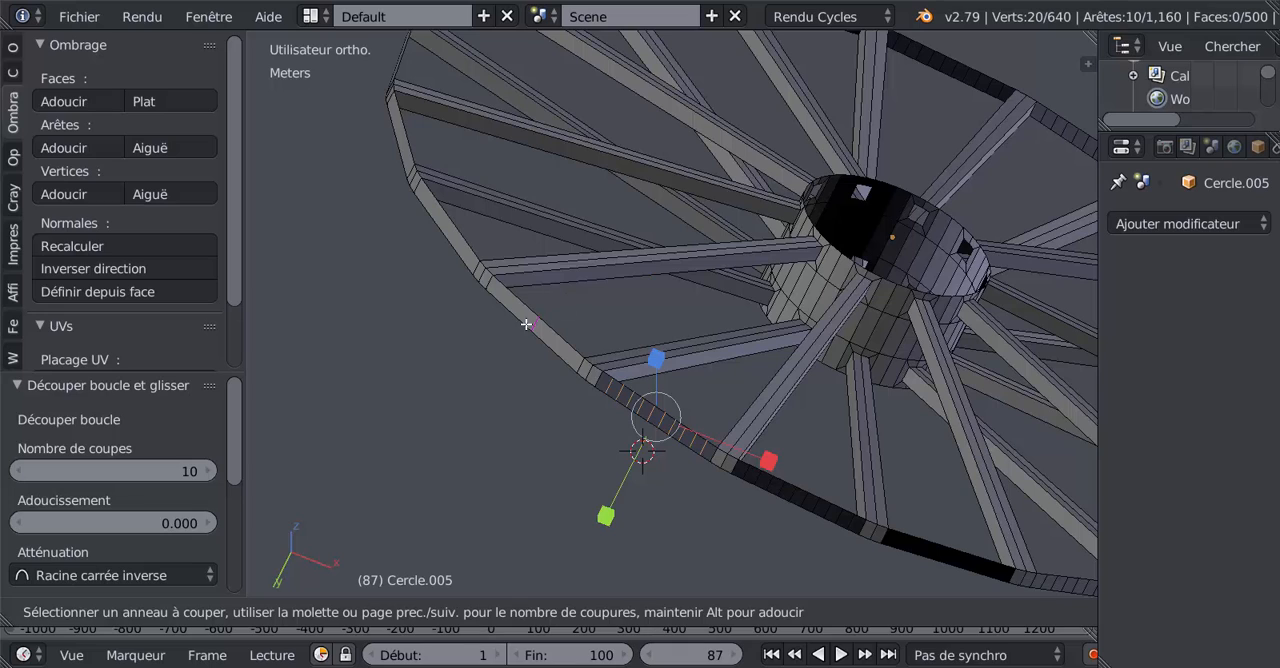
pyautogui.scroll(1, 538, 336)
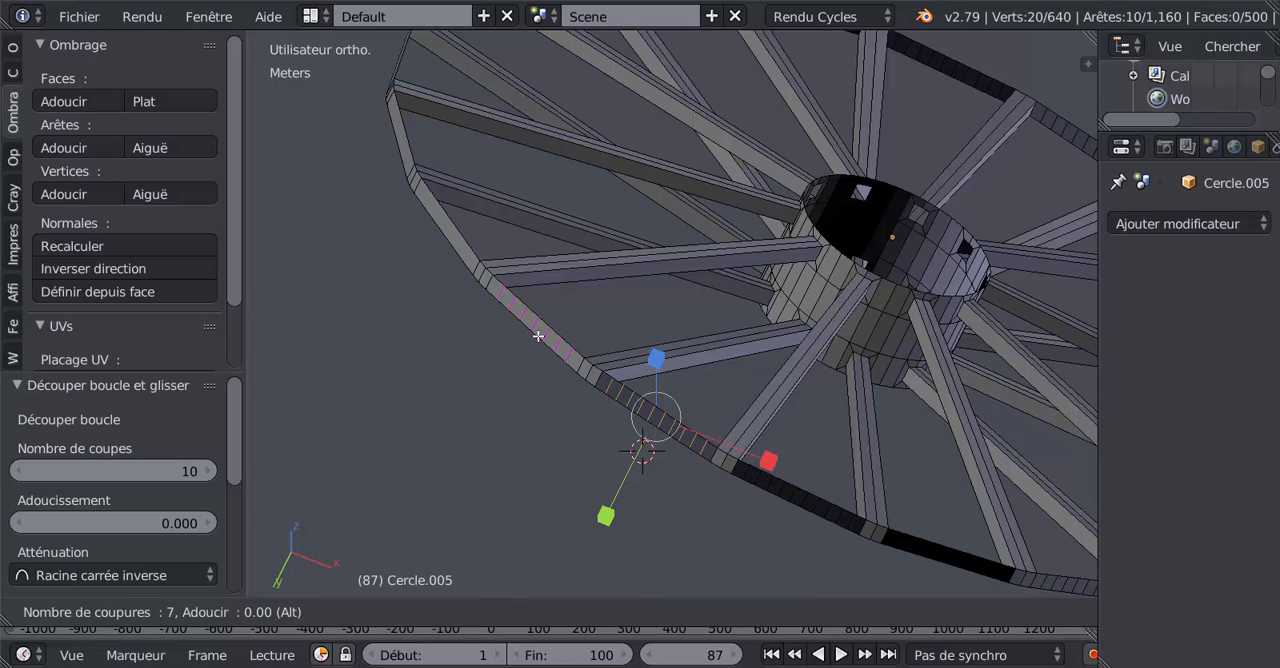
pyautogui.scroll(3, 538, 336)
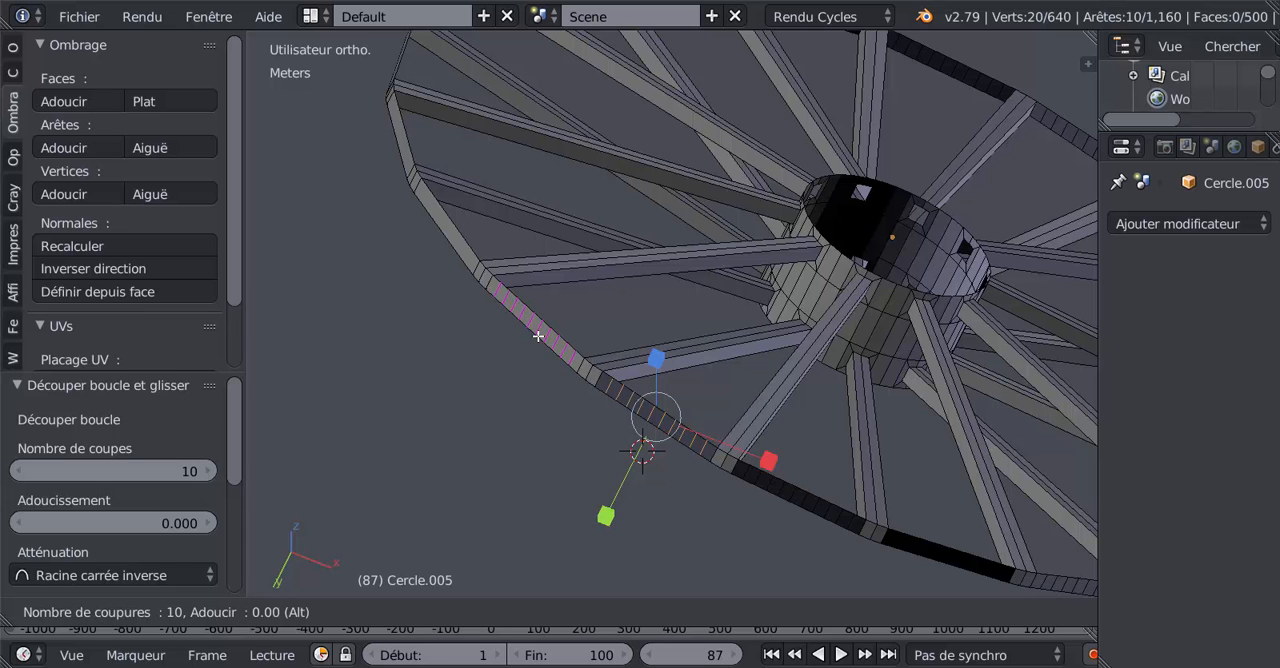
pyautogui.click(538, 336)
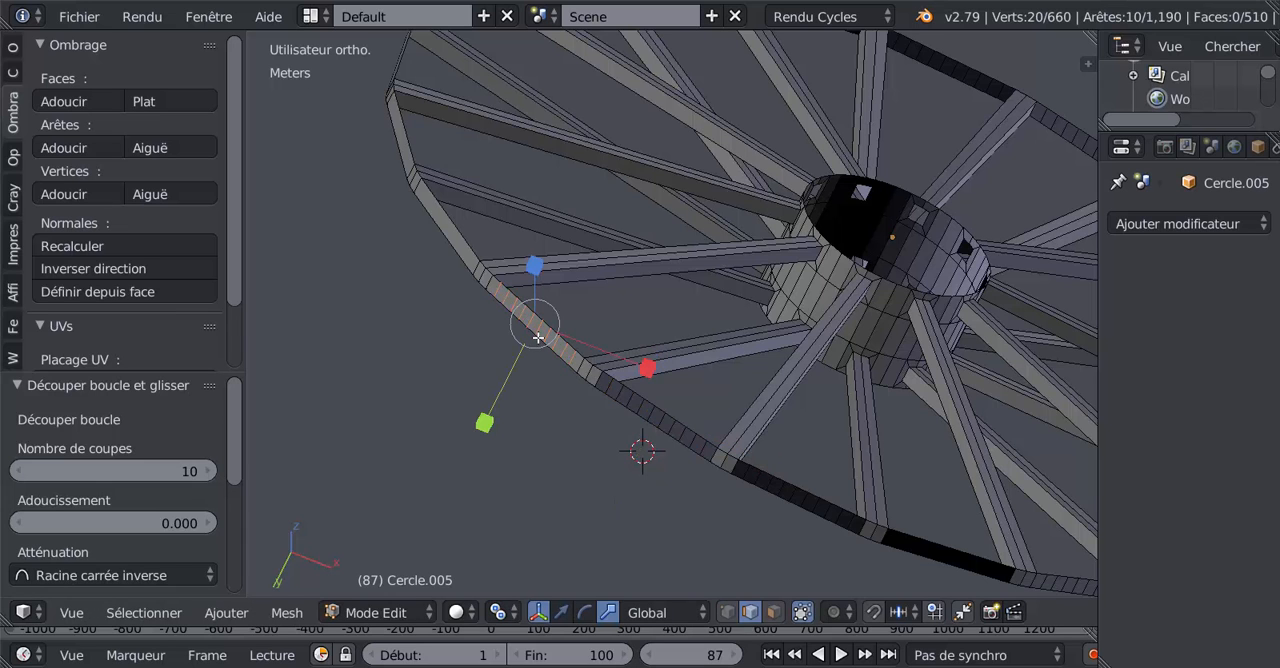
# Step: Add ten centred loop cuts to the fourteenth rim segment, the next light one going up the wheel
pyautogui.moveTo(594, 409); pyautogui.dragTo(568, 333, button='middle')
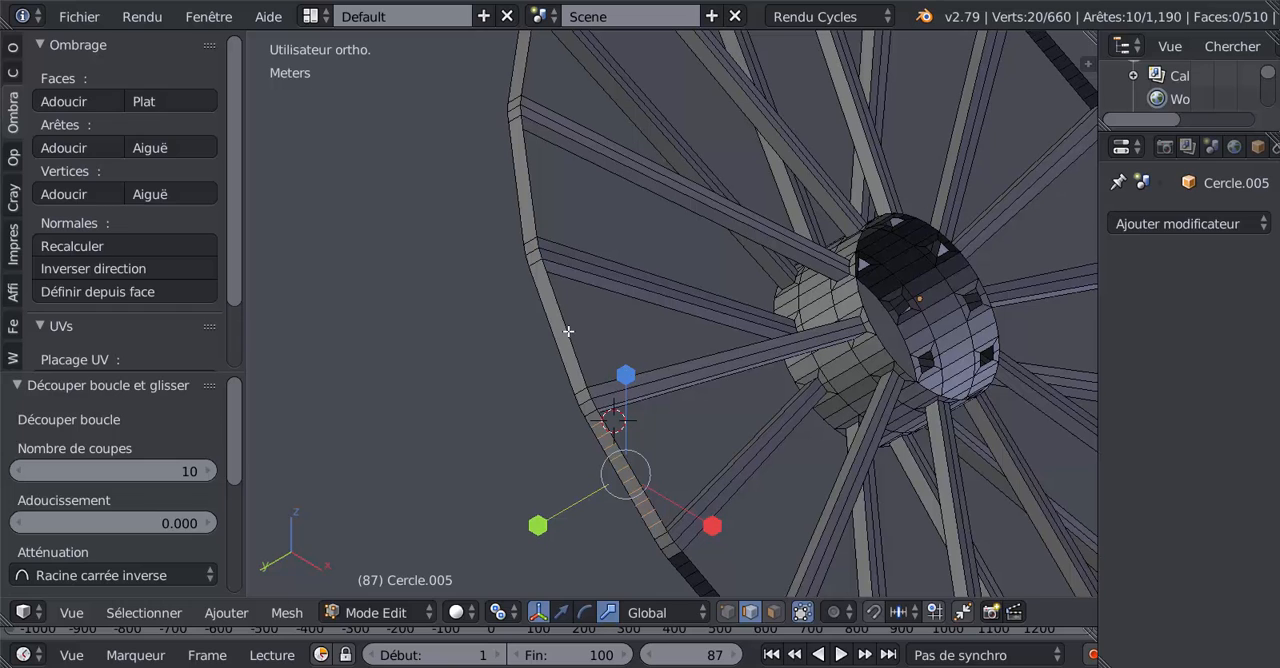
pyautogui.hotkey('ctrl', 'r')
pyautogui.scroll(-4, 568, 331)
pyautogui.scroll(3, 568, 331)
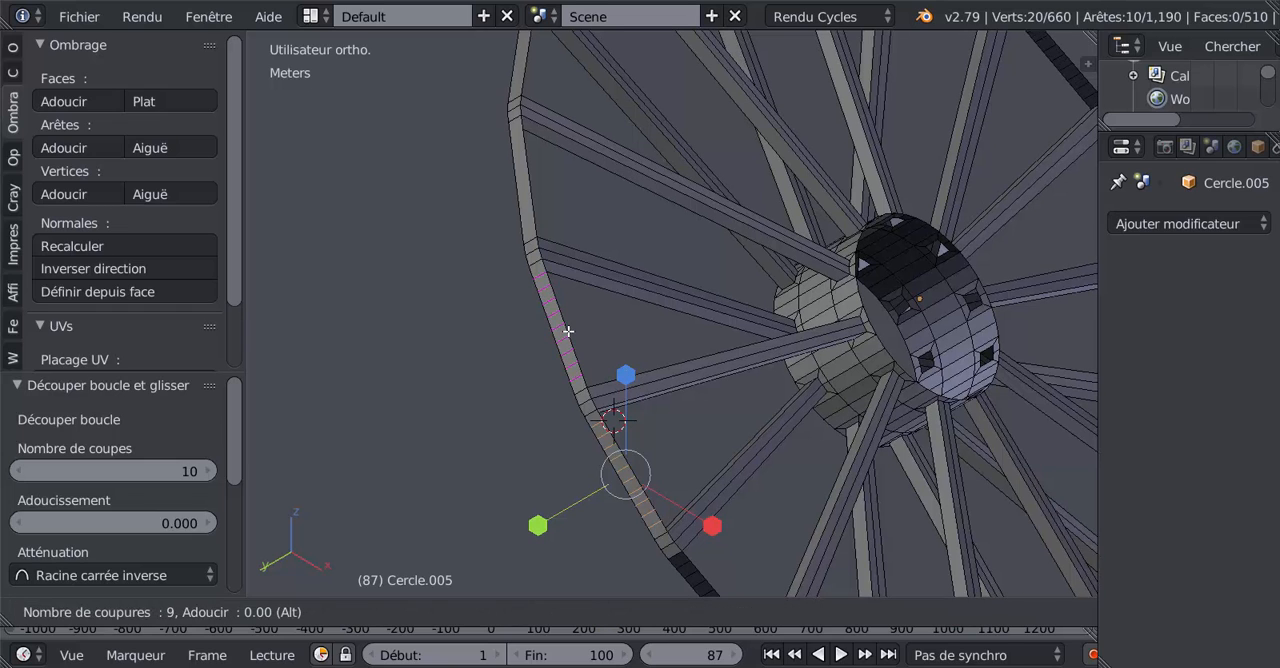
pyautogui.scroll(1, 568, 331)
pyautogui.click(568, 331)
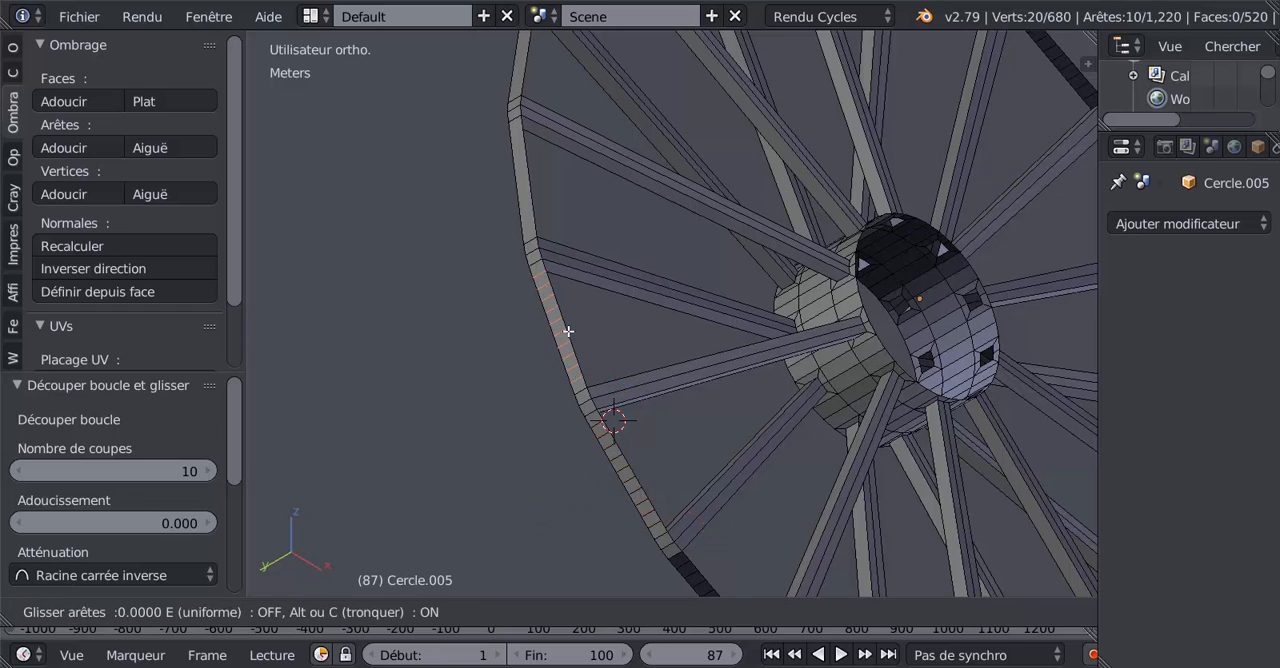
pyautogui.rightClick(568, 325)
# Step: Divide the fifteenth rim segment, directly above the last cut one, with ten loop cuts
pyautogui.hotkey('ctrl', 'r')
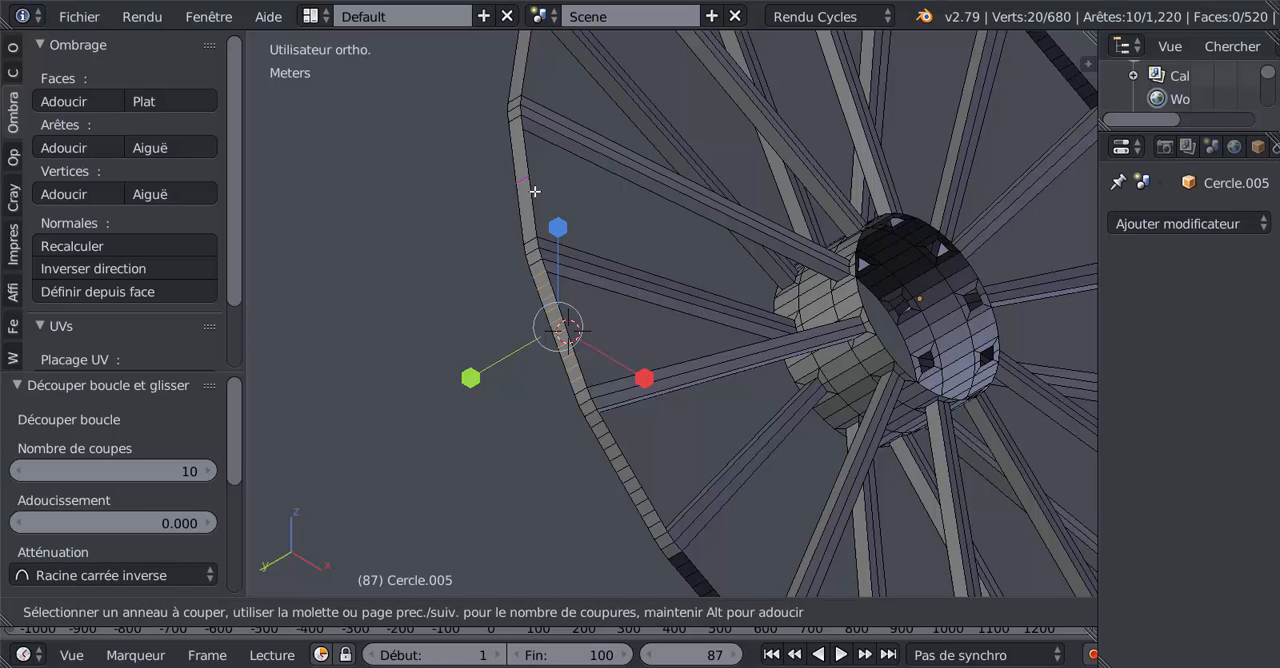
pyautogui.scroll(6, 535, 191)
pyautogui.scroll(3, 535, 191)
pyautogui.scroll(-2, 535, 191)
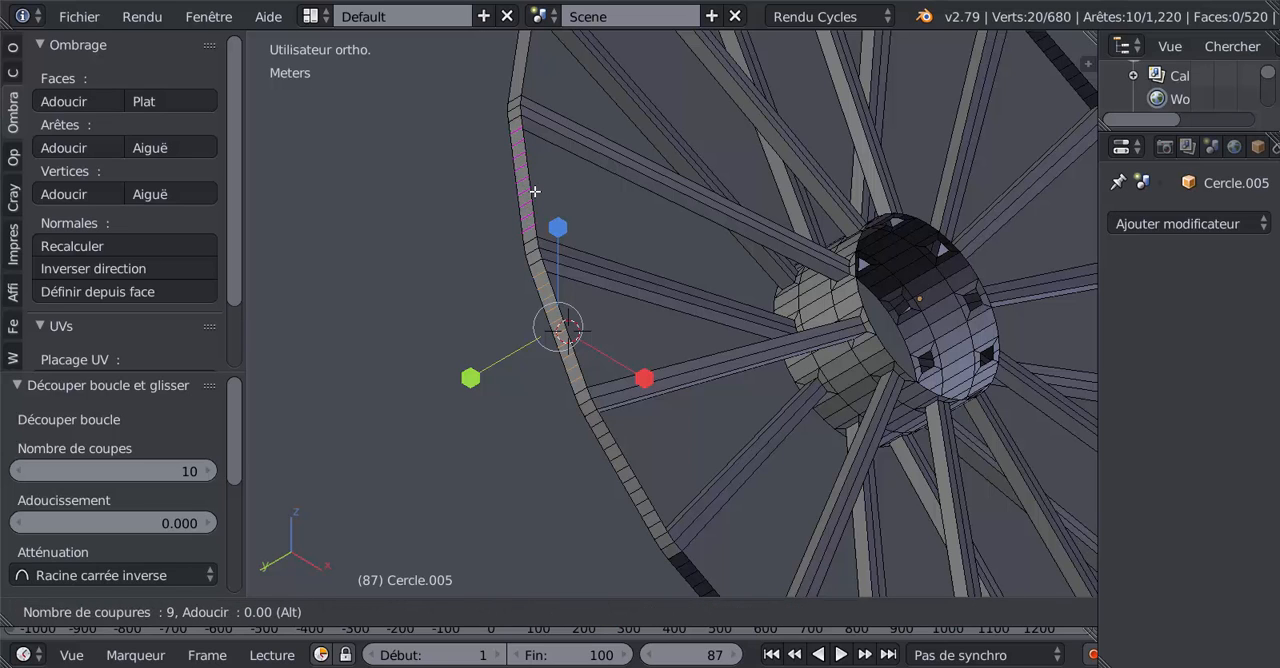
pyautogui.scroll(2, 535, 191)
pyautogui.click(535, 191)
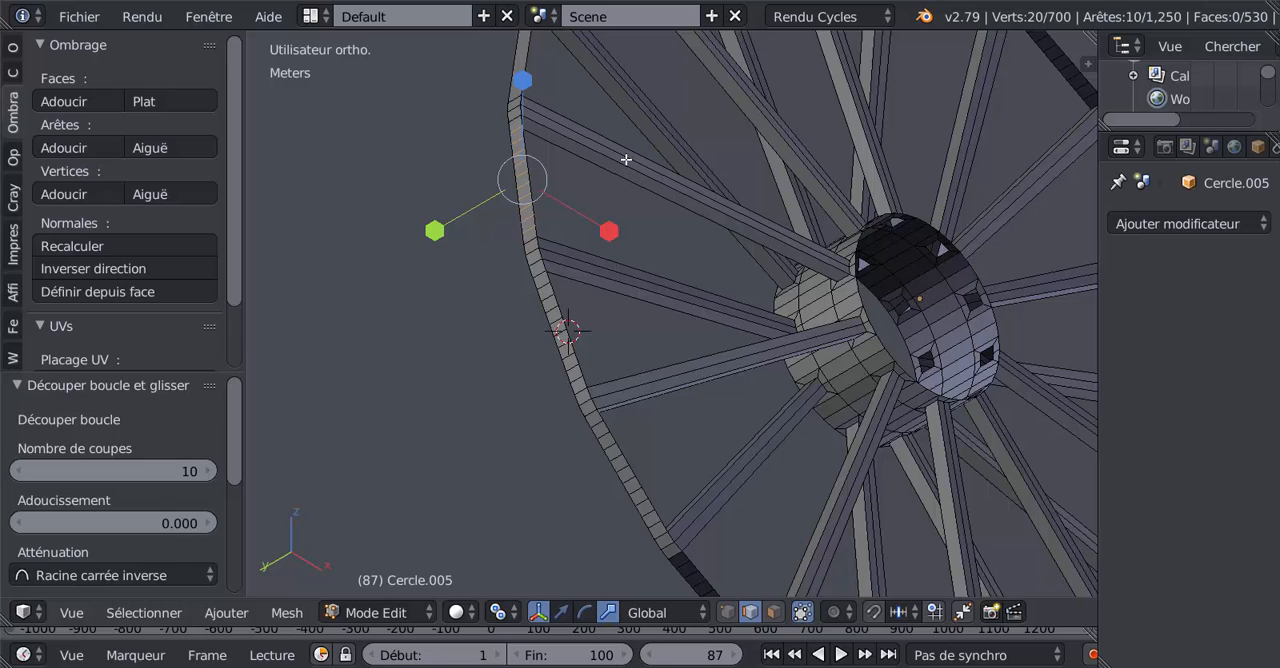
# Step: Continue up the rim and add ten evenly spaced loop cuts to the sixteenth segment
pyautogui.moveTo(631, 185); pyautogui.dragTo(563, 284, button='middle')
pyautogui.hotkey('ctrl', 'r')
pyautogui.scroll(1, 551, 282)
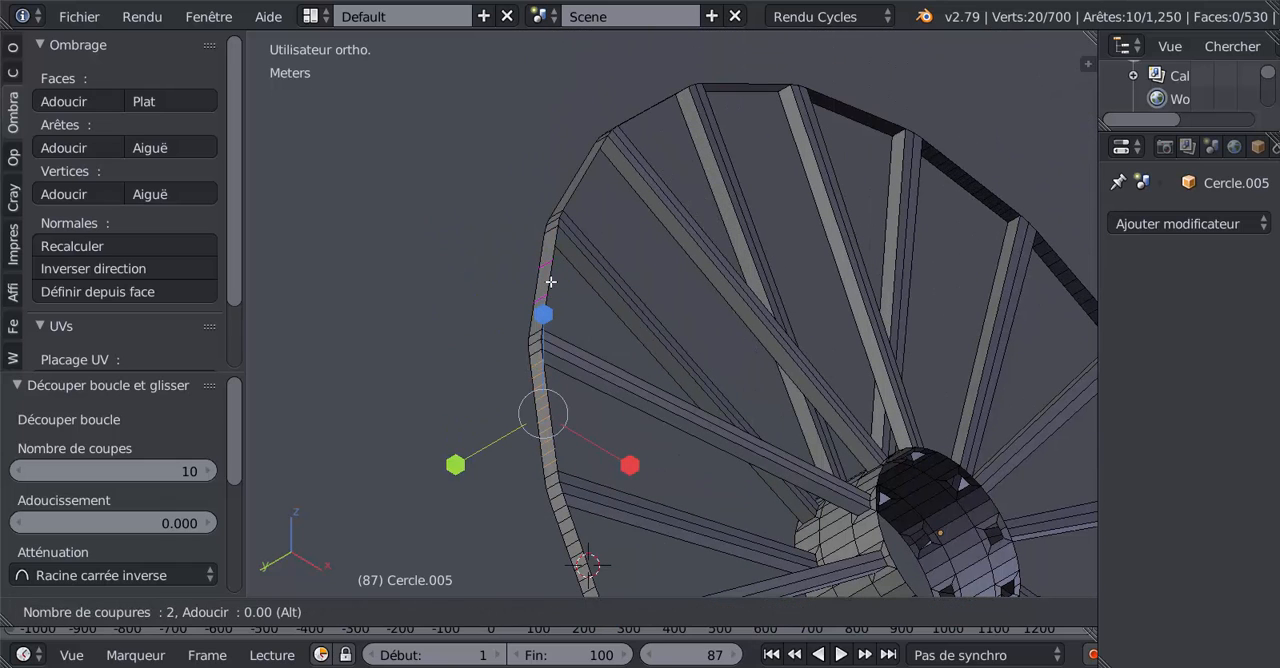
pyautogui.scroll(4, 551, 282)
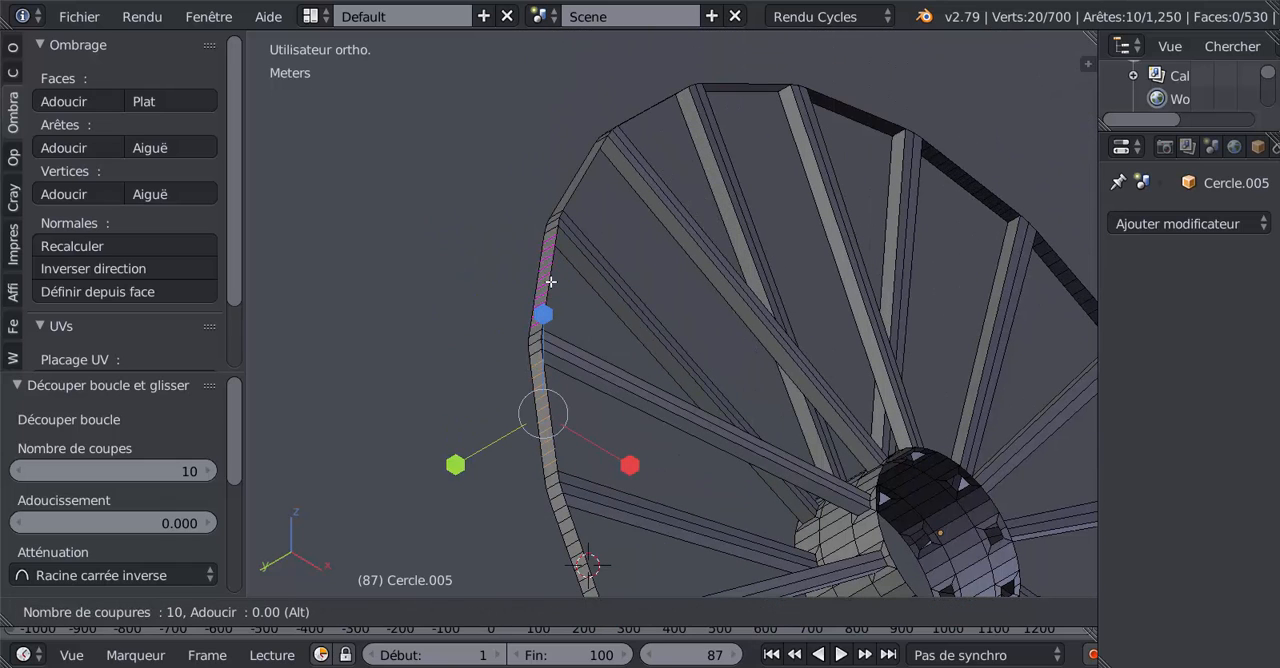
pyautogui.click(551, 282)
pyautogui.rightClick(576, 178)
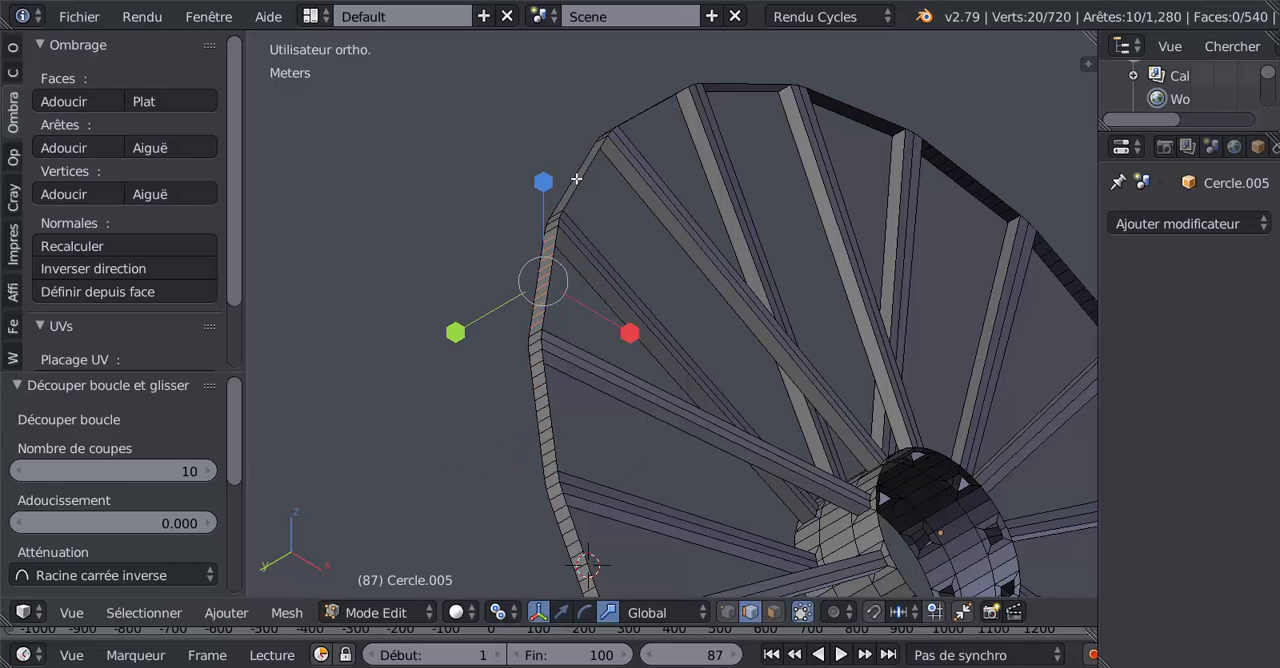
# Step: Divide the seventeenth rim segment, the narrow slanted one near the wheel's upper curve, with ten centred loop cuts
pyautogui.hotkey('ctrl', 'r')
pyautogui.scroll(4, 576, 178)
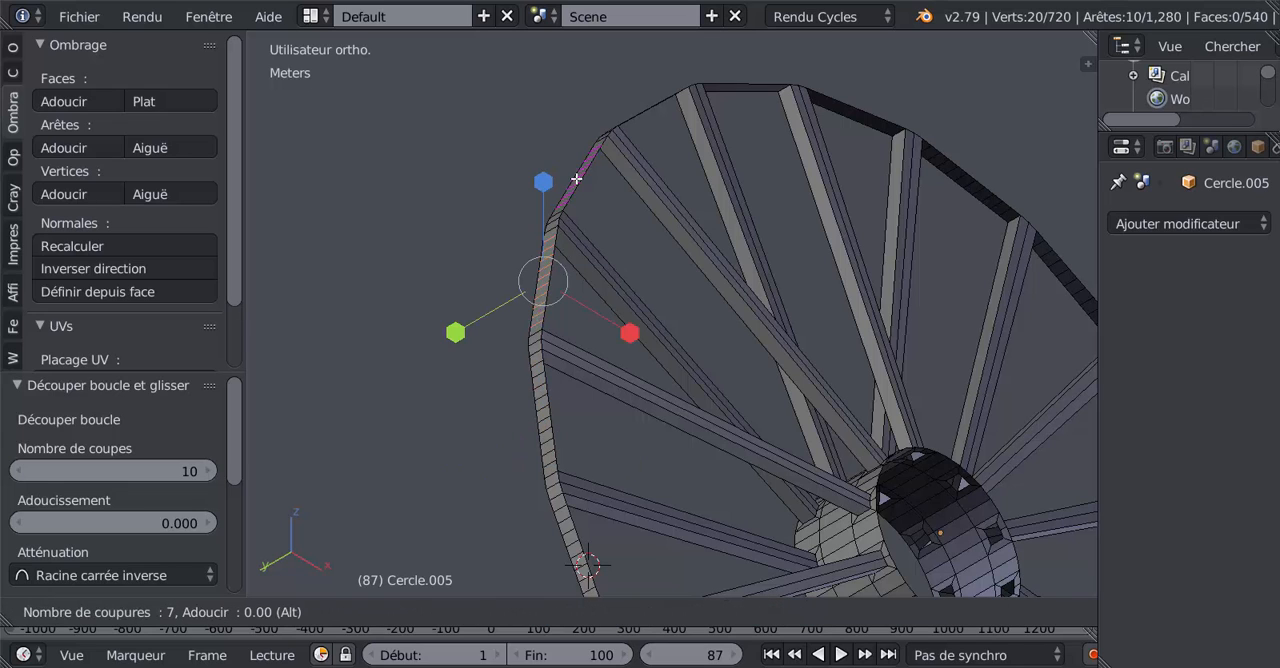
pyautogui.scroll(1, 576, 178)
pyautogui.scroll(-1, 576, 178)
pyautogui.scroll(1, 576, 178)
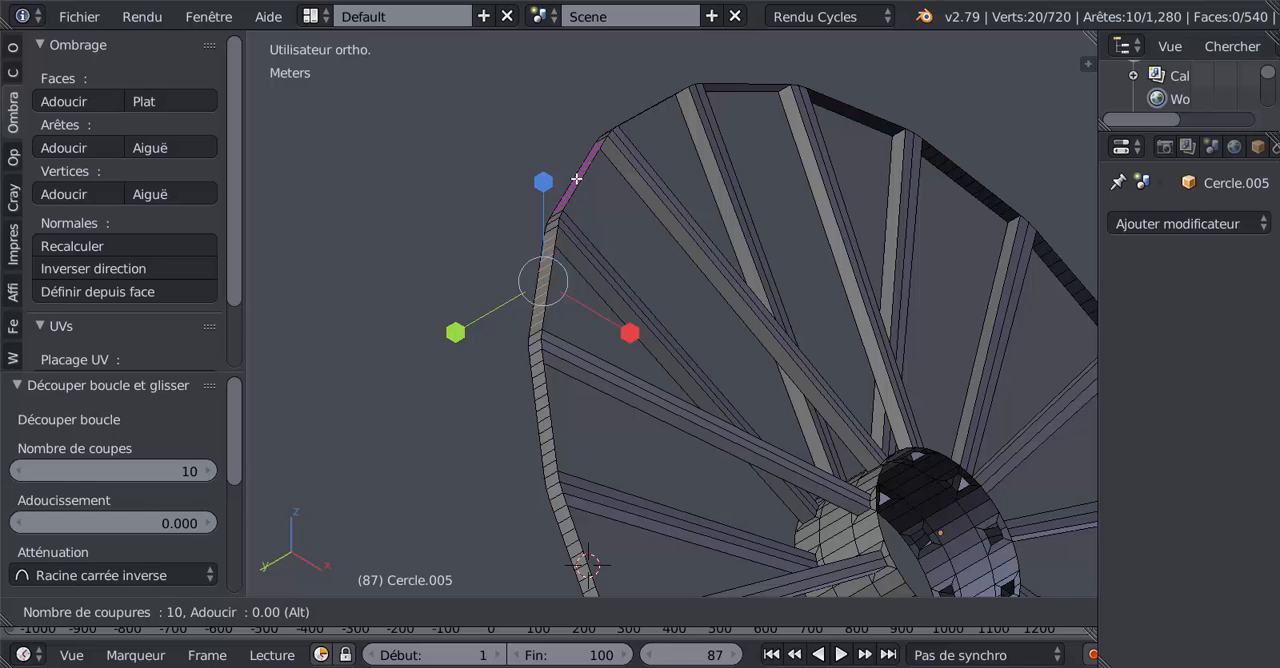
pyautogui.click(576, 178)
pyautogui.rightClick(652, 242)
# Step: Add ten centred loop cuts to the eighteenth rim segment, just above the last cut one on the wheel's undivided side
pyautogui.moveTo(652, 242); pyautogui.dragTo(756, 411, button='middle')
pyautogui.scroll(-3, 697, 260)
pyautogui.moveTo(697, 262); pyautogui.dragTo(706, 303, button='middle')
pyautogui.scroll(2, 706, 302)
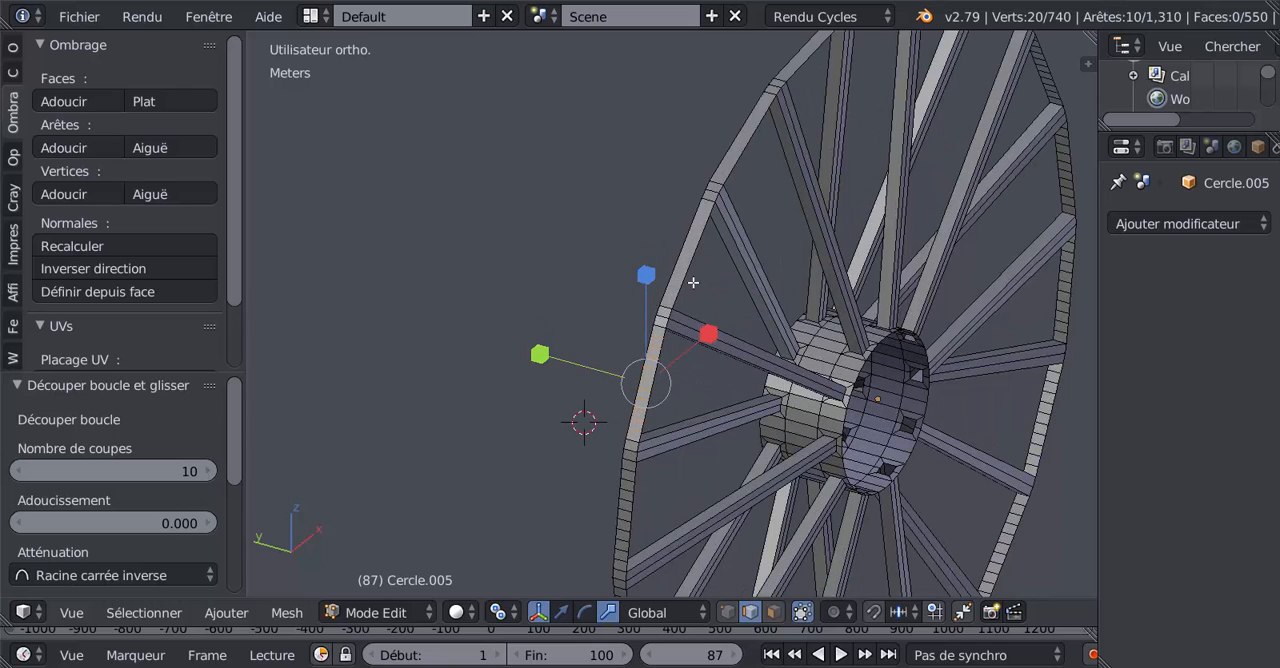
pyautogui.hotkey('ctrl', 'r')
pyautogui.scroll(4, 693, 283)
pyautogui.scroll(6, 693, 283)
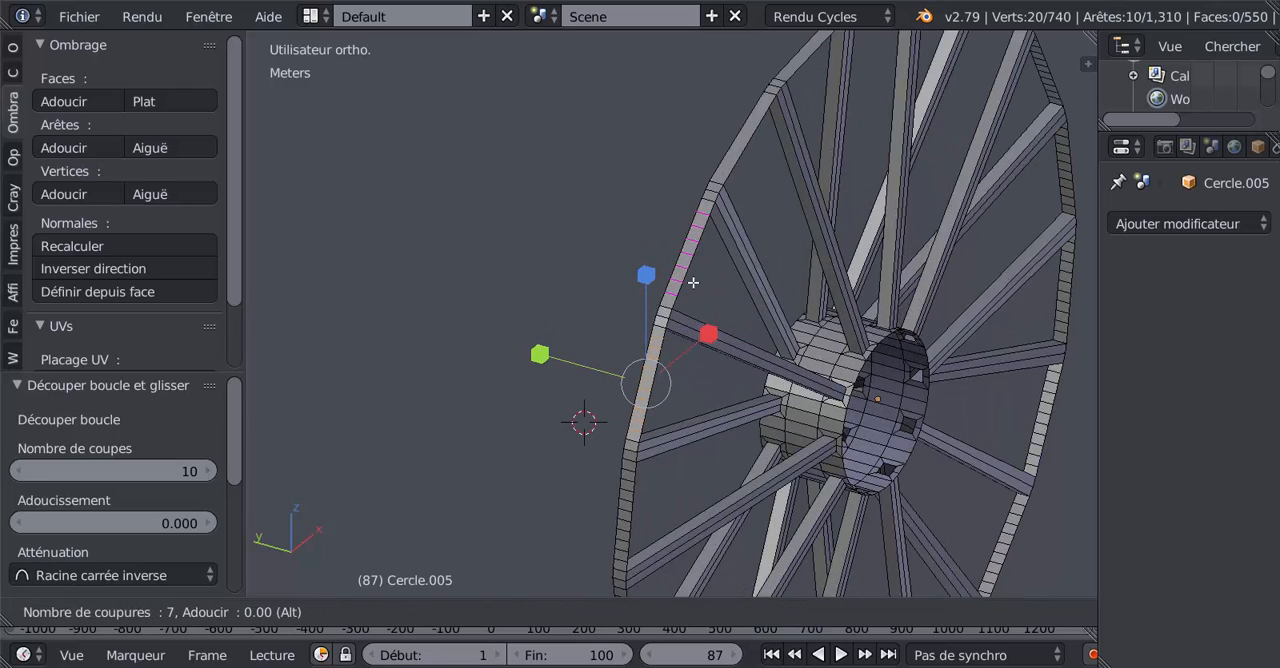
pyautogui.scroll(-1, 693, 283)
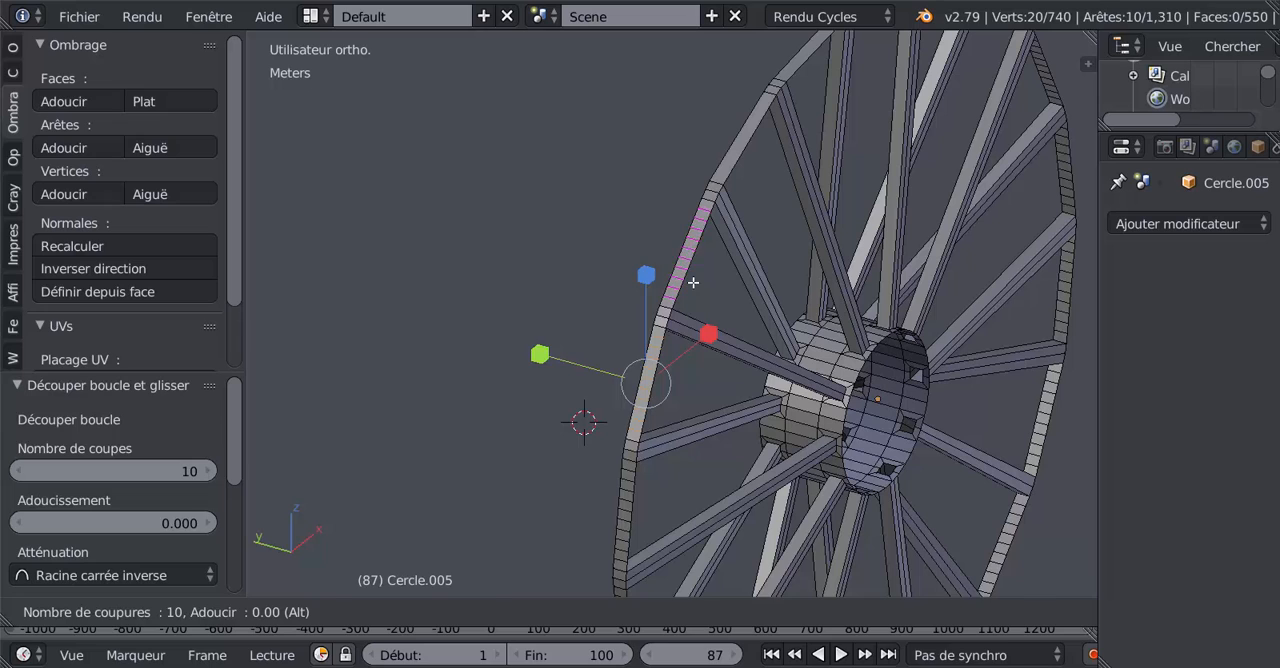
pyautogui.click(693, 283)
pyautogui.rightClick(693, 283)
# Step: Divide the nineteenth rim segment, the next one up toward the wheel's top, with ten evenly spaced loop cuts
pyautogui.hotkey('ctrl', 'r')
pyautogui.scroll(4, 743, 157)
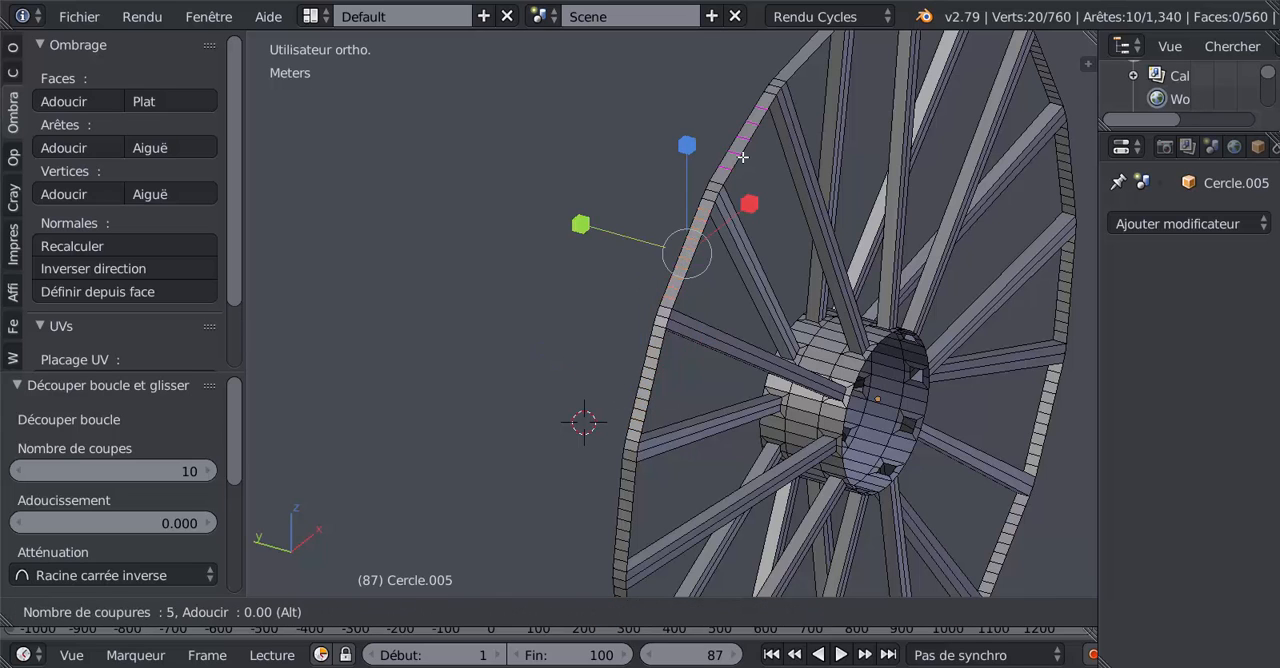
pyautogui.scroll(5, 743, 157)
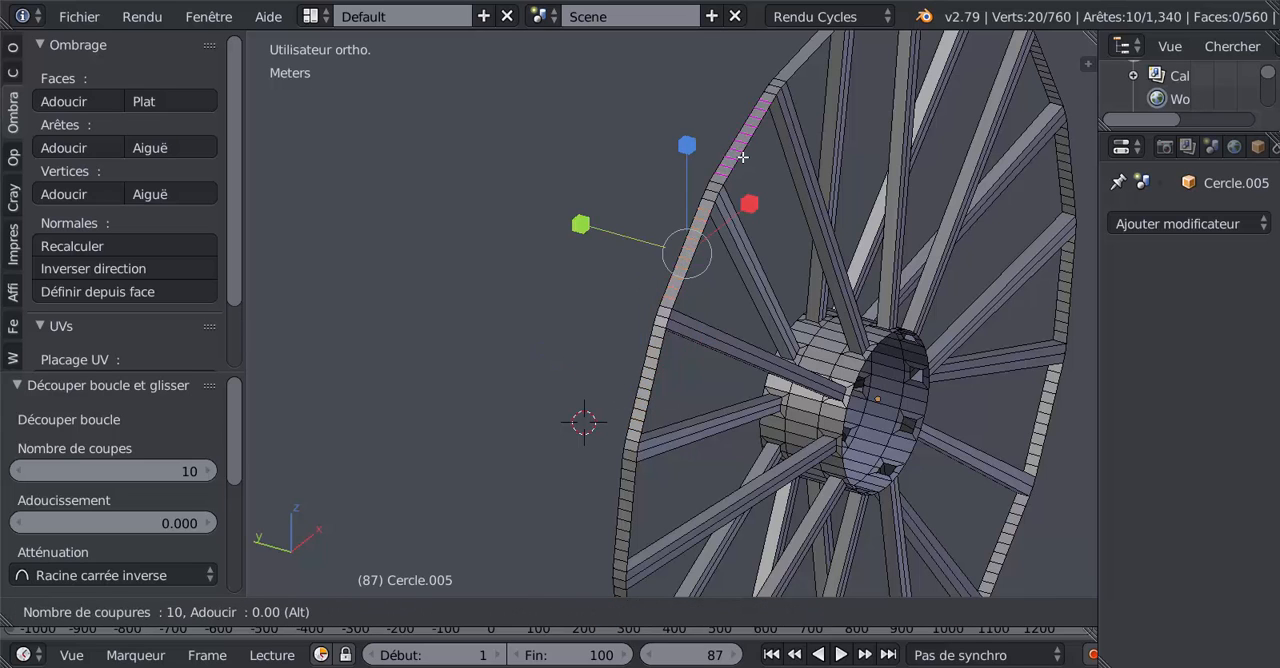
pyautogui.click(743, 157)
pyautogui.rightClick(743, 157)
# Step: Add ten centred loop cuts to the last uncut rim segment, closing the subdivided ring near the wheel's top
pyautogui.keyDown('shift'); pyautogui.moveTo(743, 160); pyautogui.dragTo(764, 297, button='middle'); pyautogui.keyUp('shift')
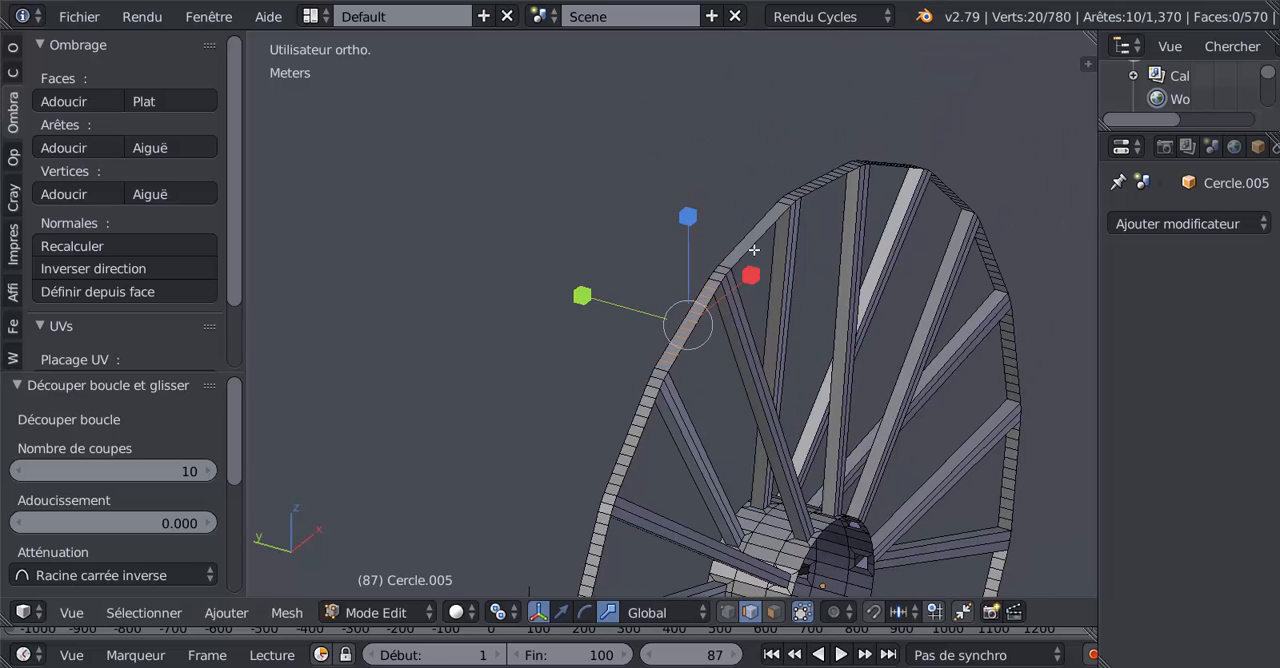
pyautogui.hotkey('ctrl', 'r')
pyautogui.scroll(1, 753, 249)
pyautogui.scroll(6, 753, 249)
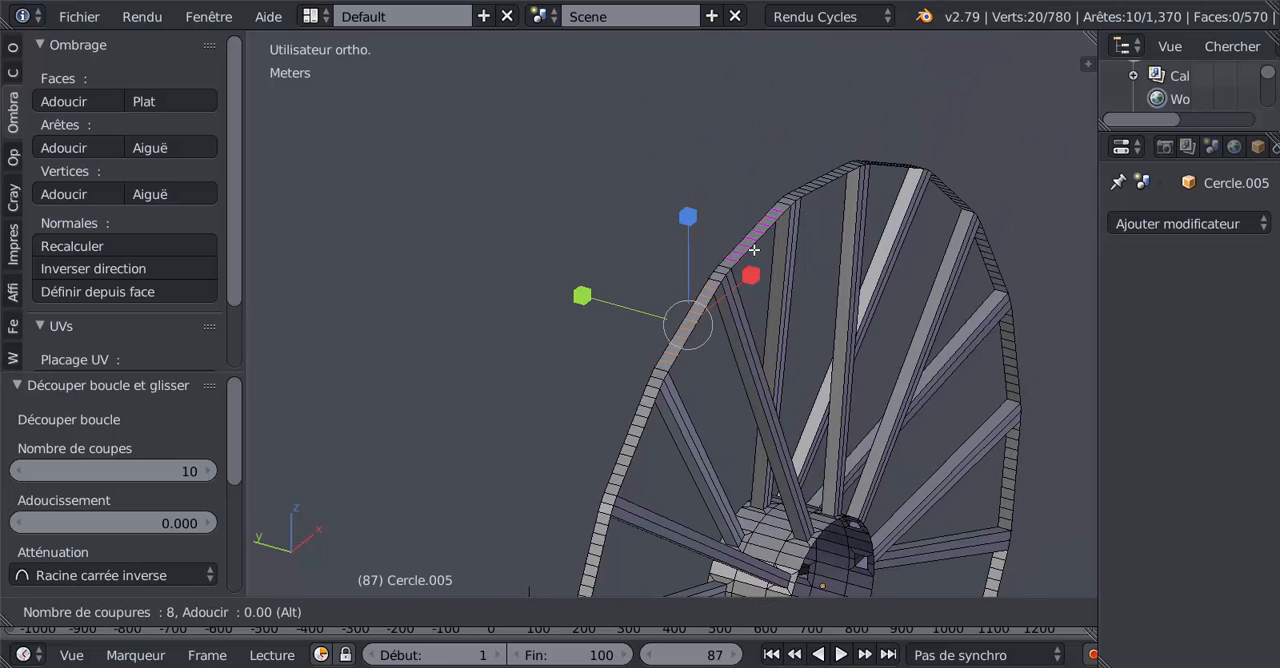
pyautogui.scroll(2, 753, 249)
pyautogui.click(753, 249)
pyautogui.rightClick(753, 249)
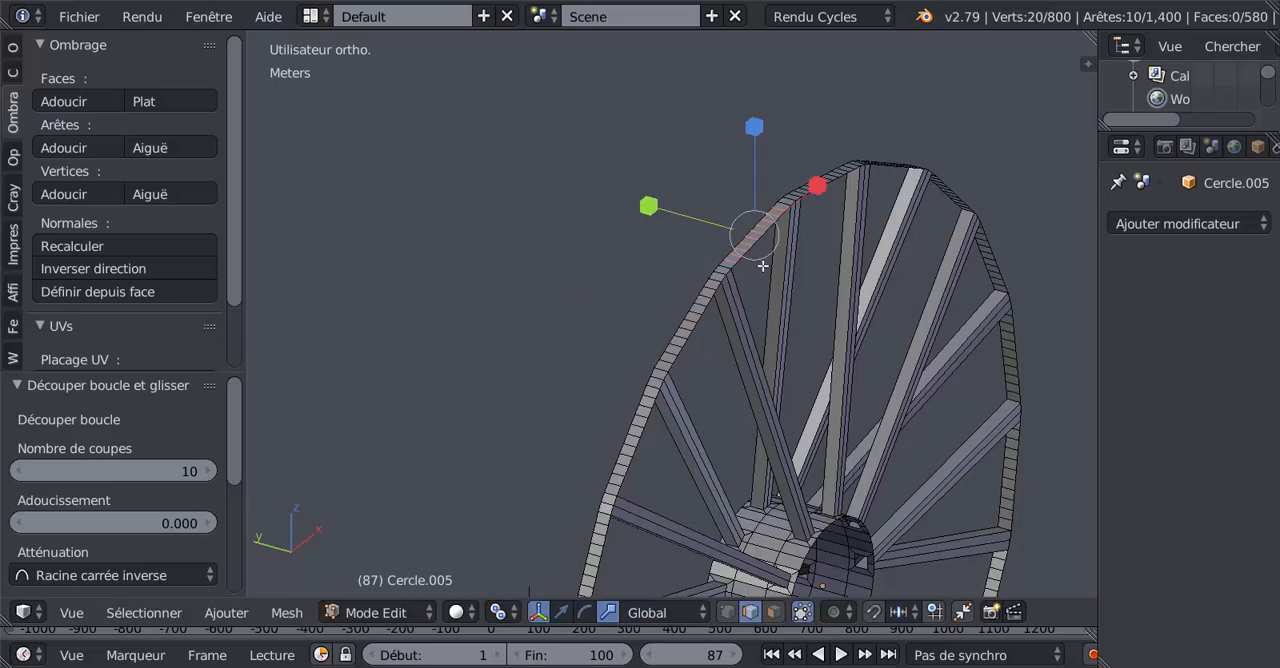
pyautogui.scroll(-1, 764, 265)
pyautogui.moveTo(763, 331); pyautogui.dragTo(699, 351, button='middle')
pyautogui.click(774, 612)
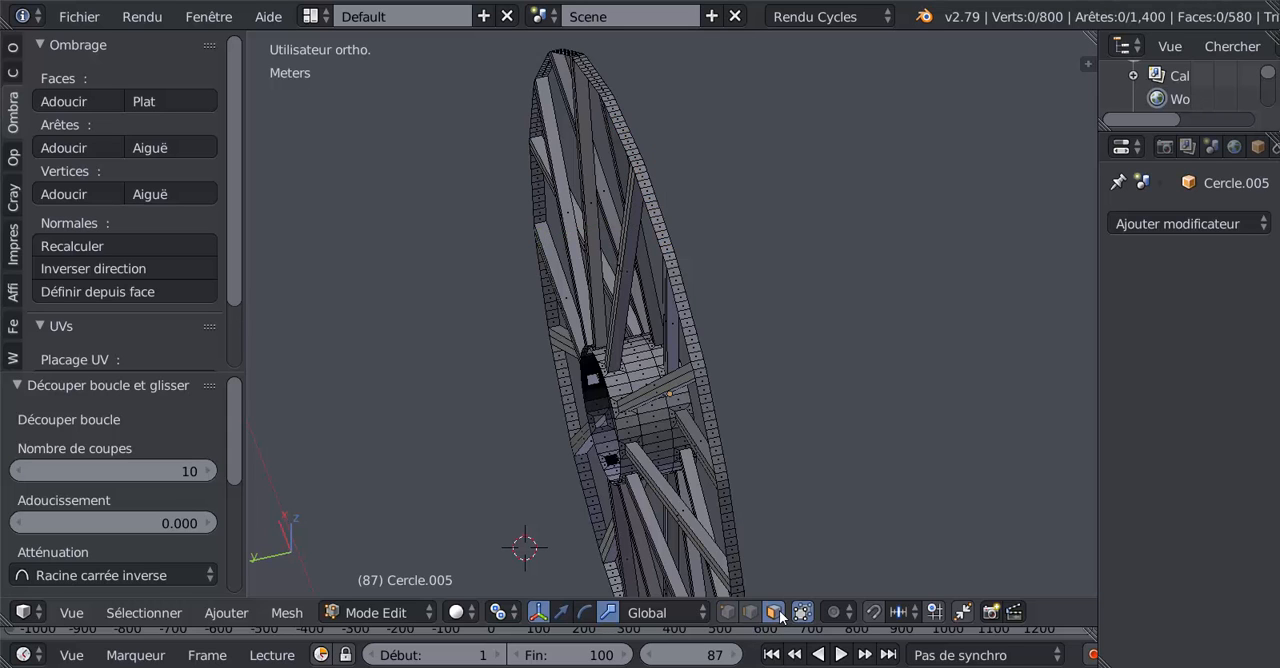
pyautogui.scroll(3, 724, 506)
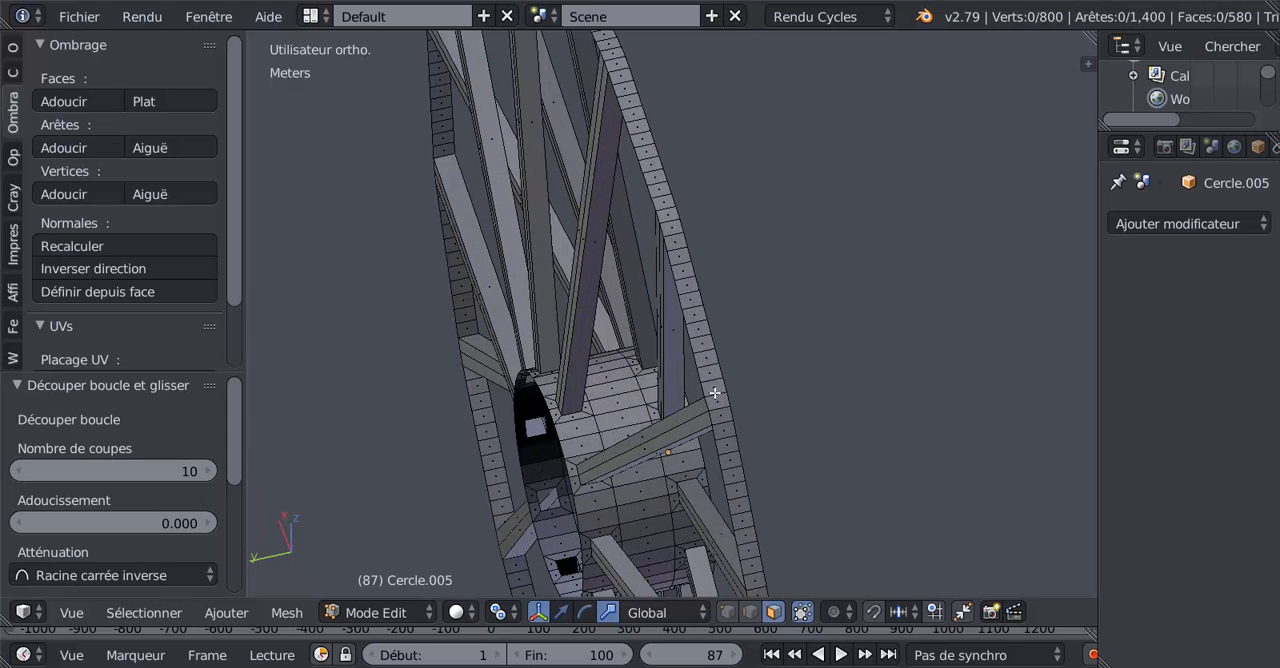
pyautogui.scroll(-4, 690, 510)
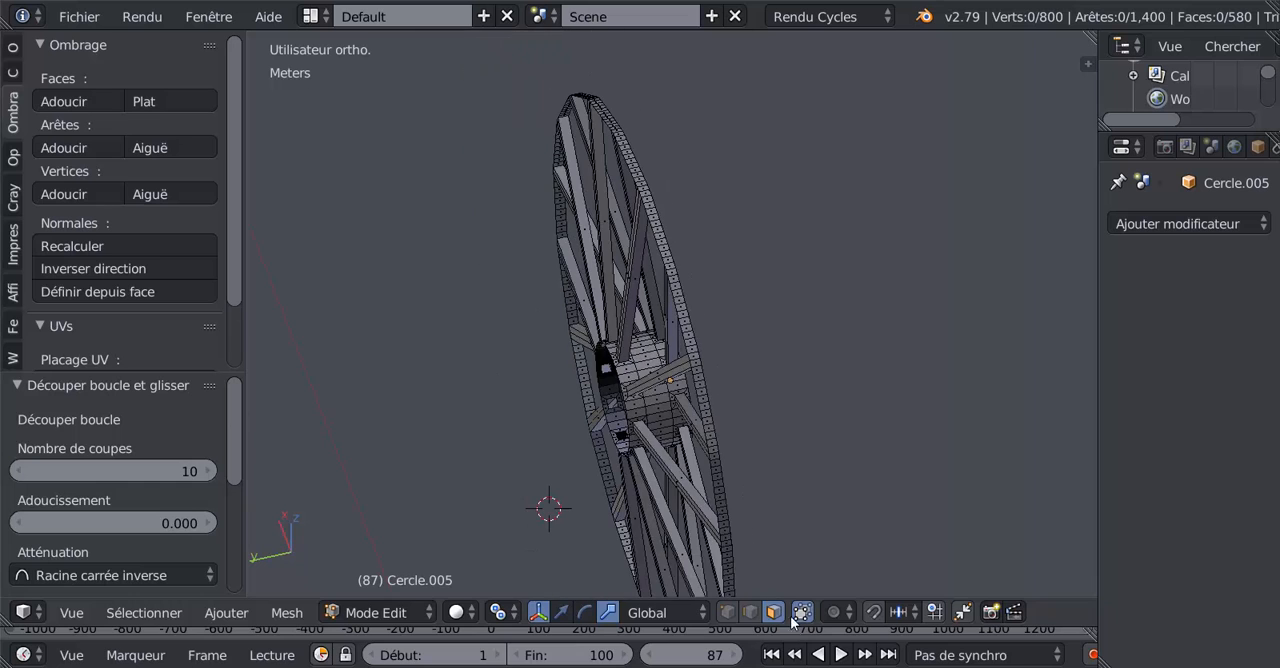
# Step: In vertex mode, circle-select every vertex around the wheel's outer rim in the front wireframe view, leaving the hub unselected
pyautogui.click(726, 613)
pyautogui.press('KP_1')
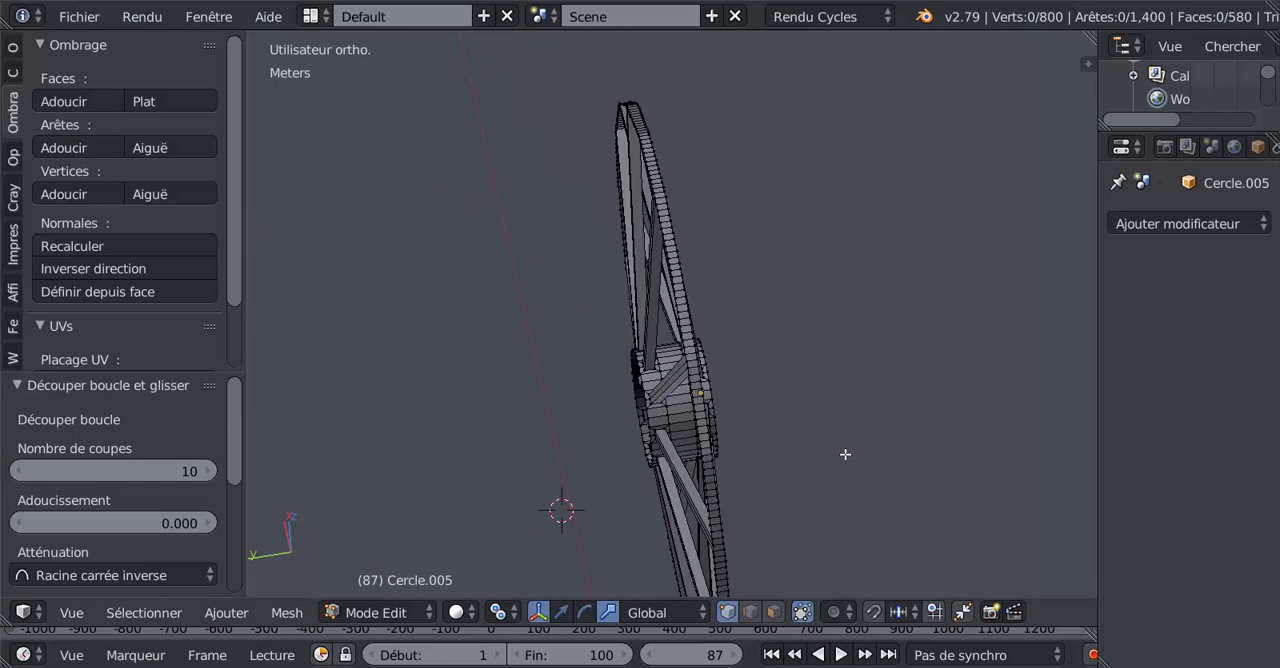
pyautogui.scroll(-4, 847, 454)
pyautogui.keyDown('shift'); pyautogui.moveTo(862, 444); pyautogui.dragTo(798, 338, button='middle'); pyautogui.keyUp('shift')
pyautogui.press('c')
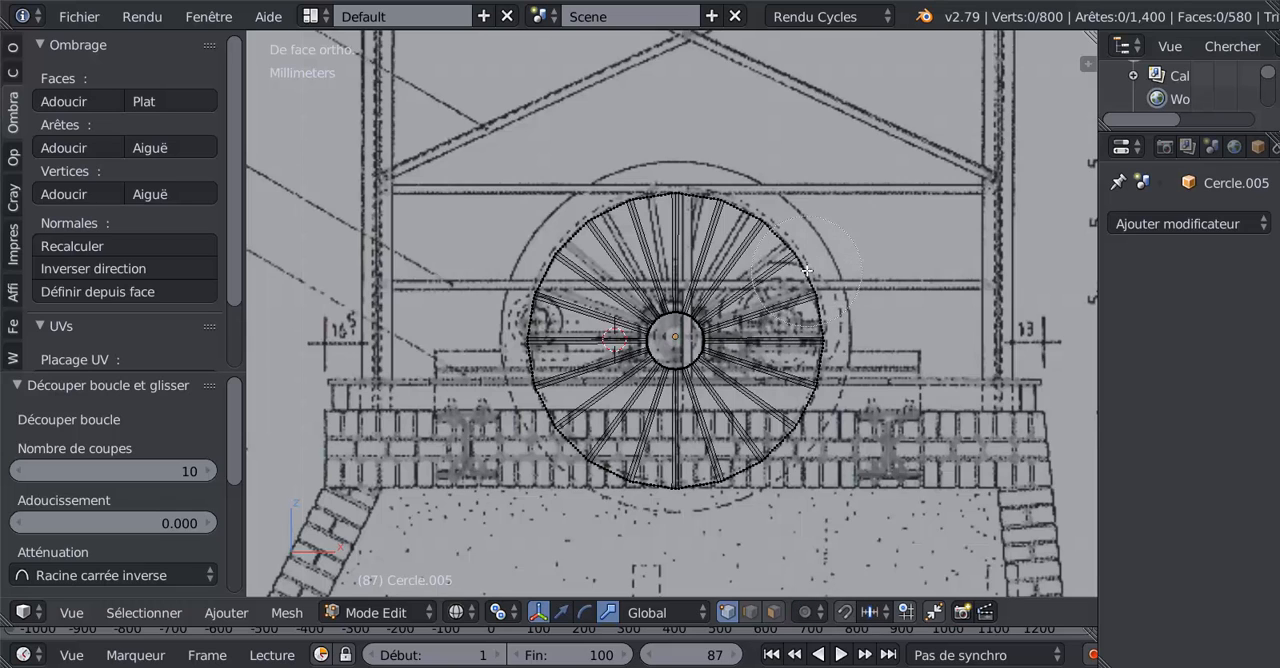
pyautogui.moveTo(602, 195)
pyautogui.mouseDown()
pyautogui.moveTo(718, 193)
pyautogui.moveTo(810, 330)
pyautogui.moveTo(705, 460)
pyautogui.moveTo(570, 380)
pyautogui.moveTo(536, 206)
pyautogui.mouseUp()
pyautogui.rightClick(536, 206)
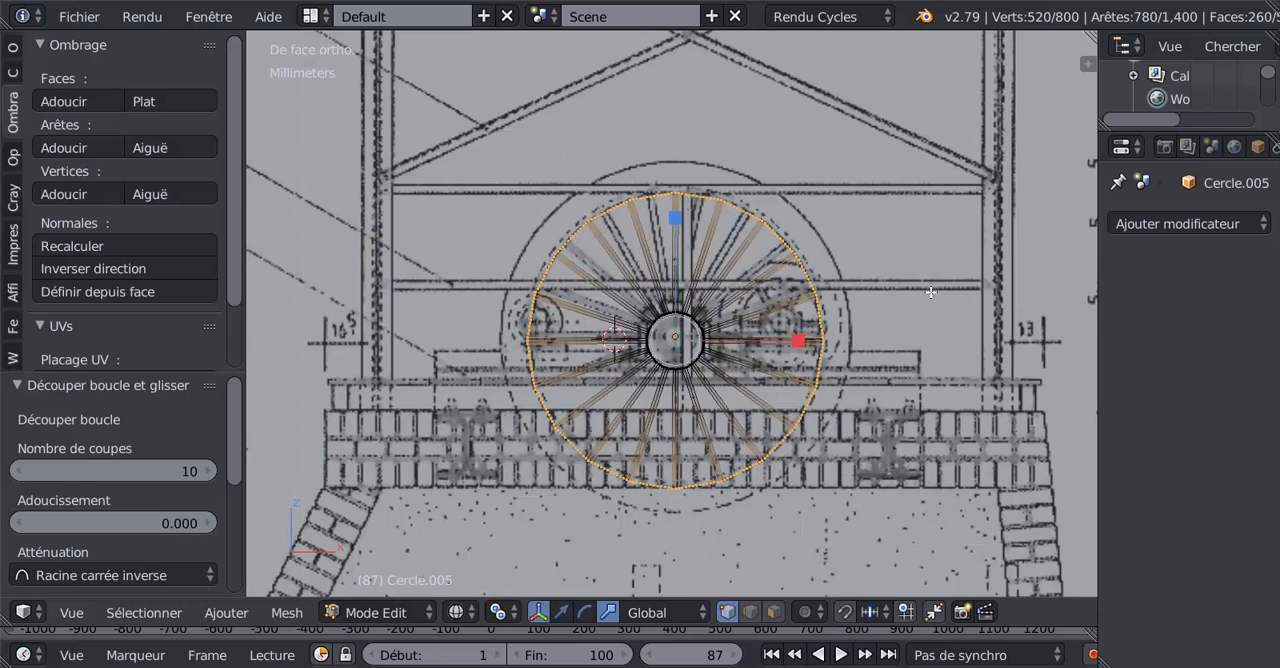
# Step: Switch to edge selection with the rim still selected and return to solid shading, viewing the wheel nearly edge-on
pyautogui.moveTo(931, 294); pyautogui.dragTo(1038, 369, button='middle')
pyautogui.scroll(4, 746, 374)
pyautogui.moveTo(765, 373)
pyautogui.mouseDown(button='middle')
pyautogui.moveTo(799, 377)
pyautogui.moveTo(801, 347)
pyautogui.mouseUp(button='middle')
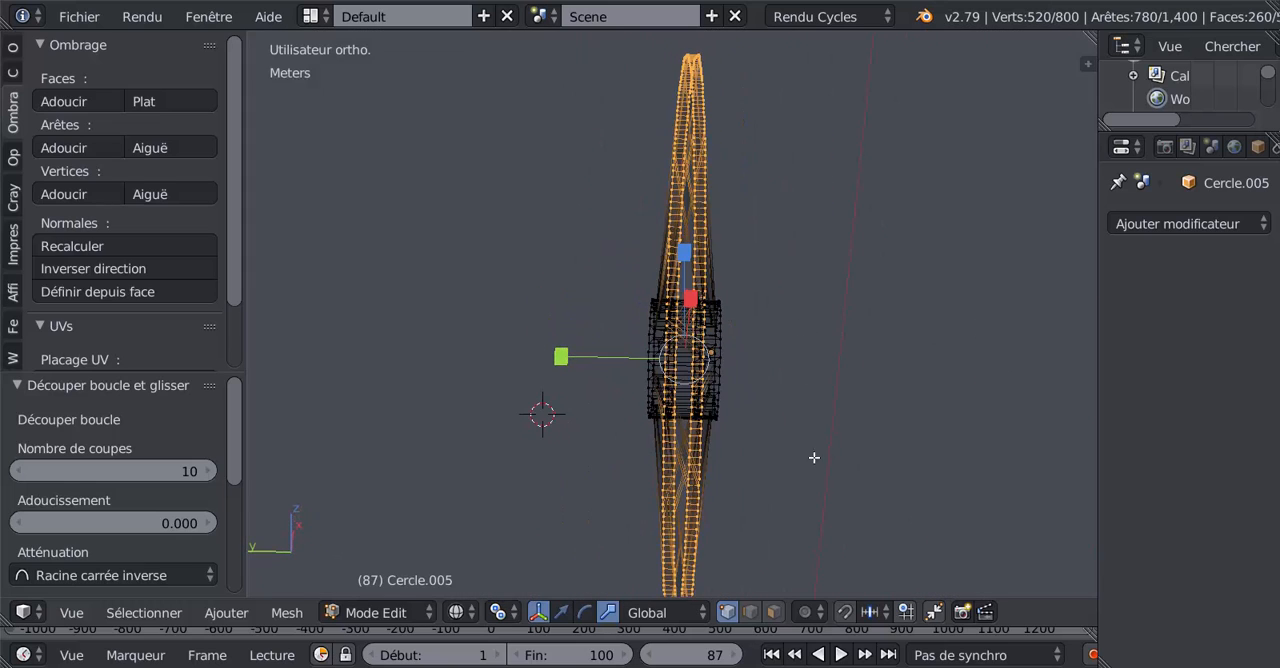
pyautogui.click(752, 612)
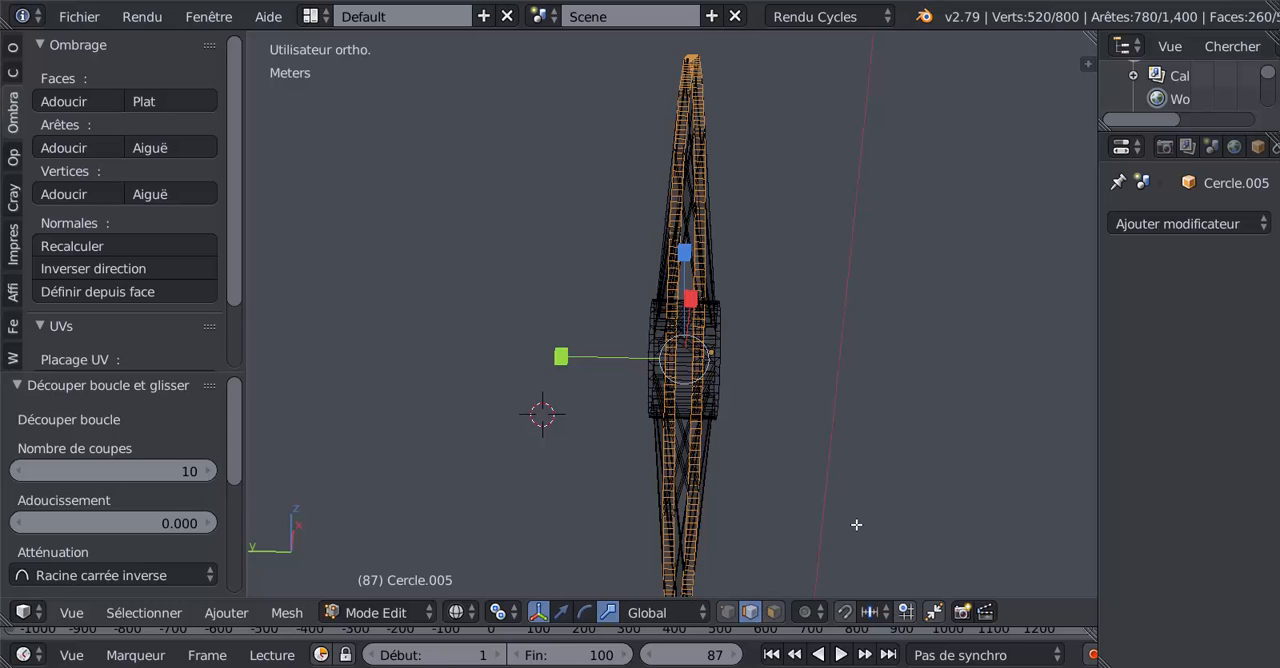
pyautogui.press('z')
pyautogui.scroll(7, 670, 278)
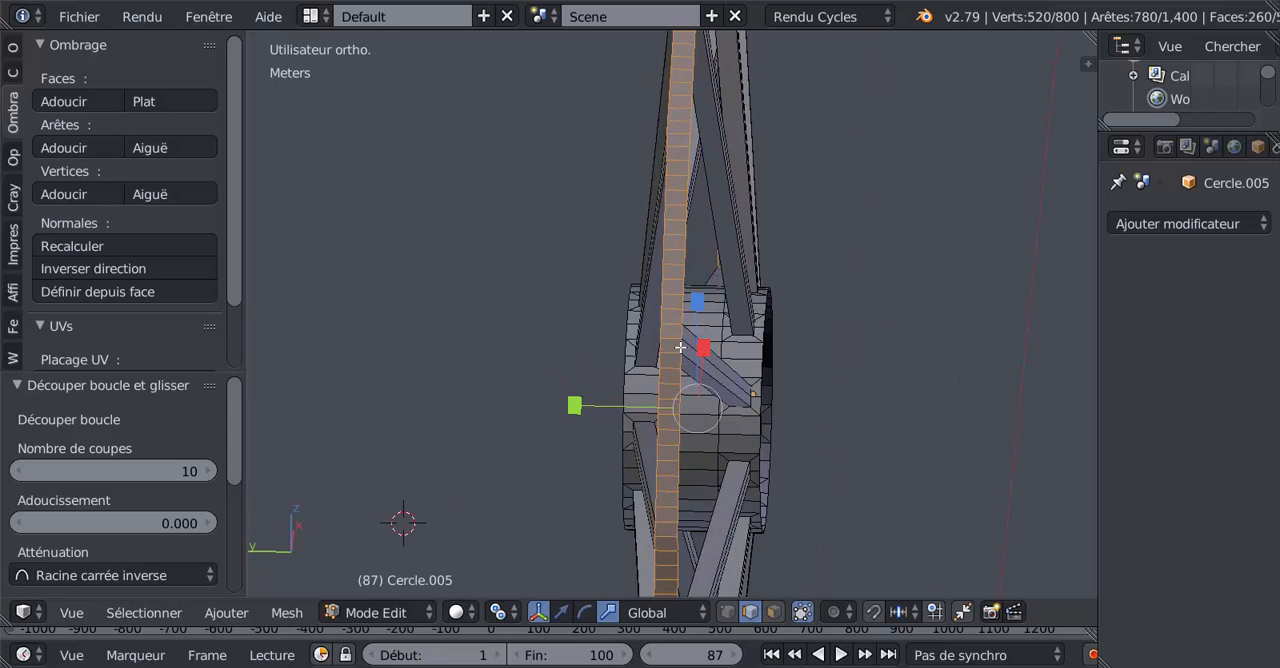
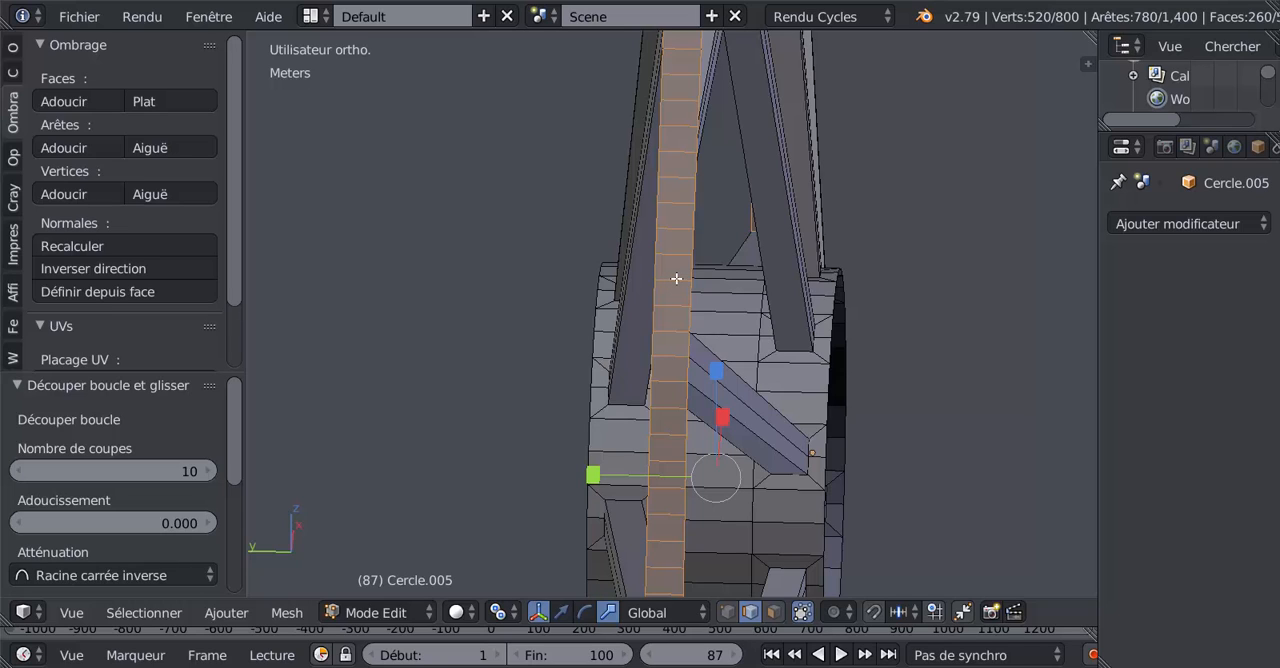
# Step: Box-deselect the rim's crosswise edges in the right-side wireframe view, leaving only its two circular boundary edge loops selected
pyautogui.keyDown('ctrl'); pyautogui.keyDown('alt'); pyautogui.keyDown('shift'); pyautogui.rightClick(676, 279); pyautogui.keyUp('shift'); pyautogui.keyUp('alt'); pyautogui.keyUp('ctrl')
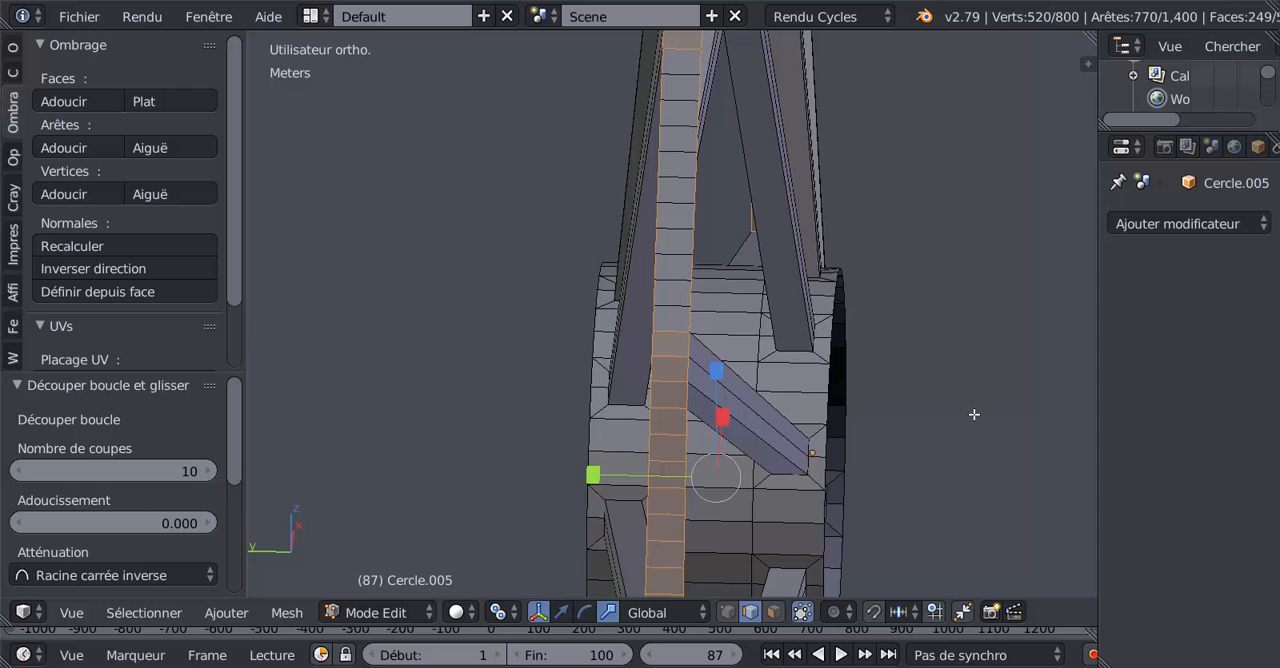
pyautogui.press('KP_3')
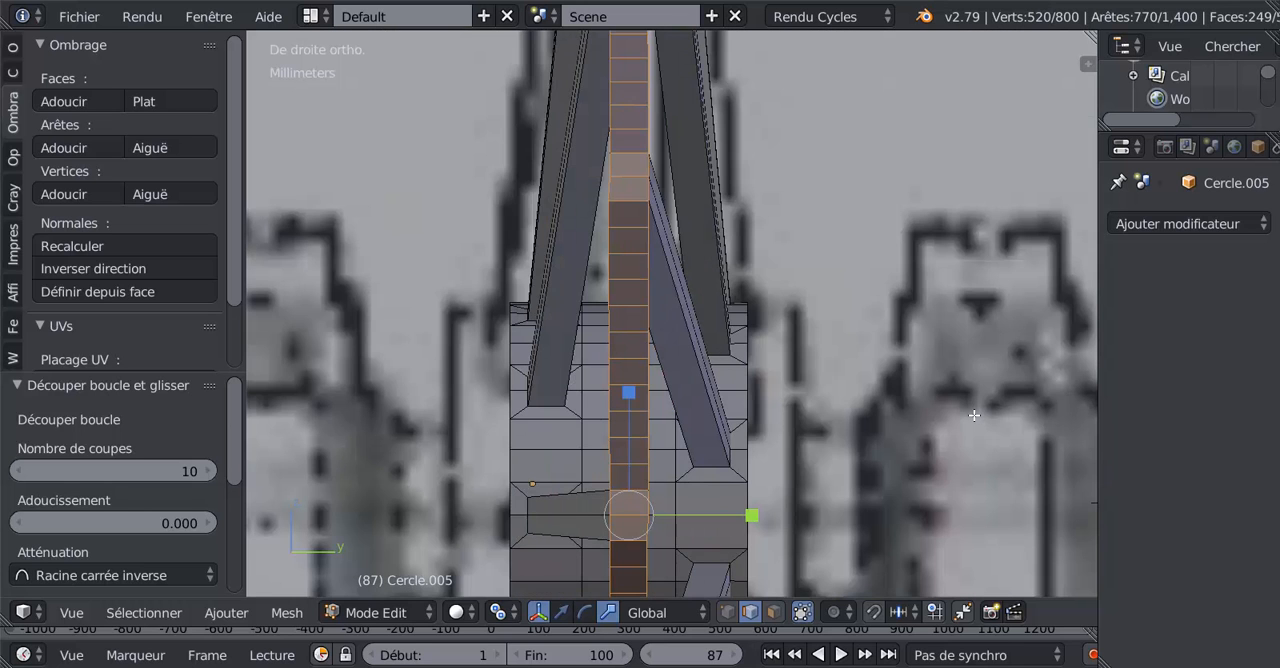
pyautogui.scroll(-4, 974, 415)
pyautogui.press('z')
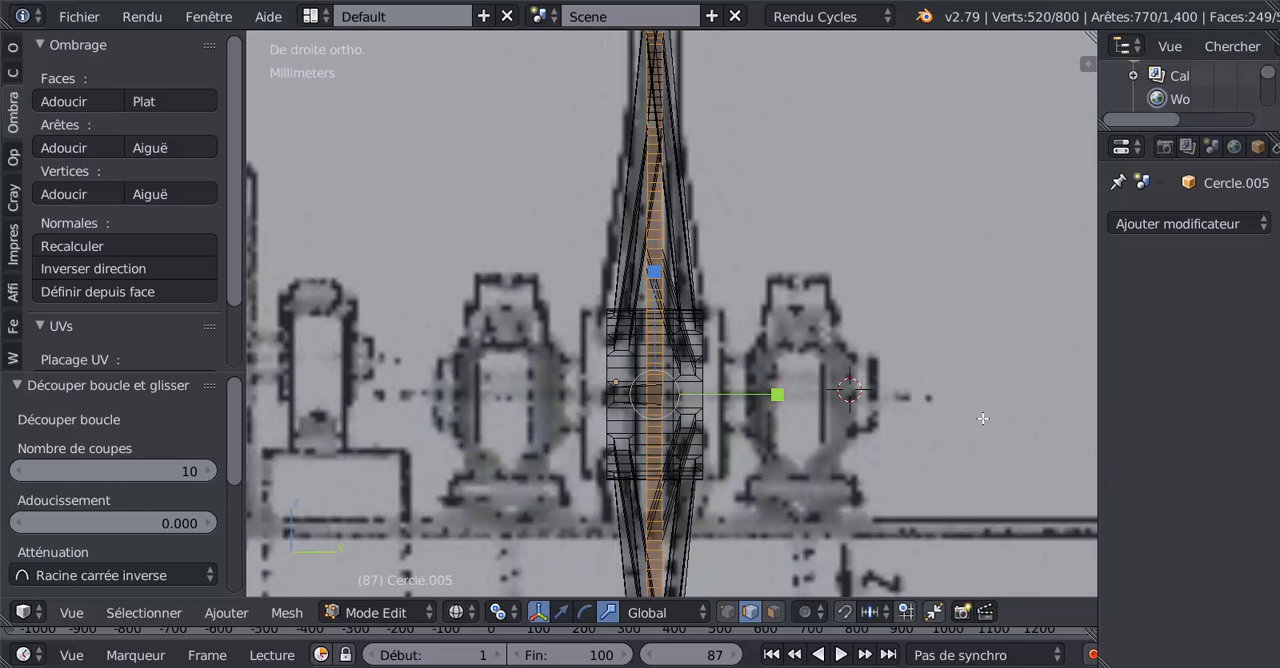
pyautogui.scroll(-4, 983, 418)
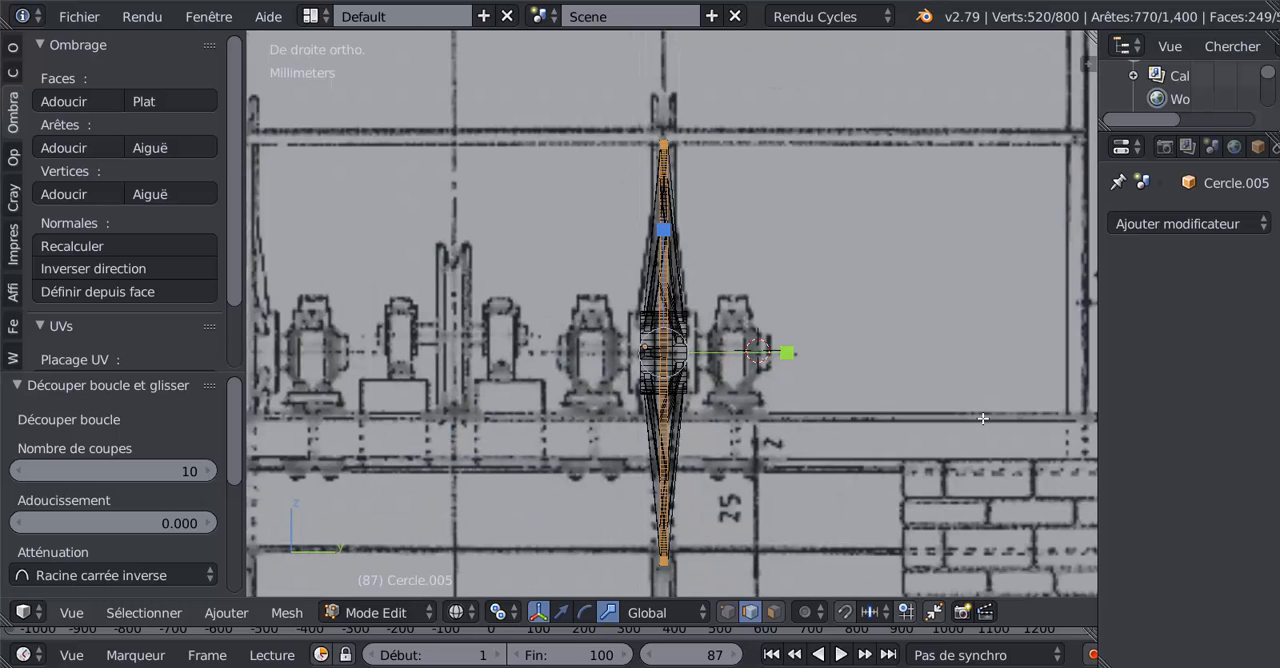
pyautogui.press('b')
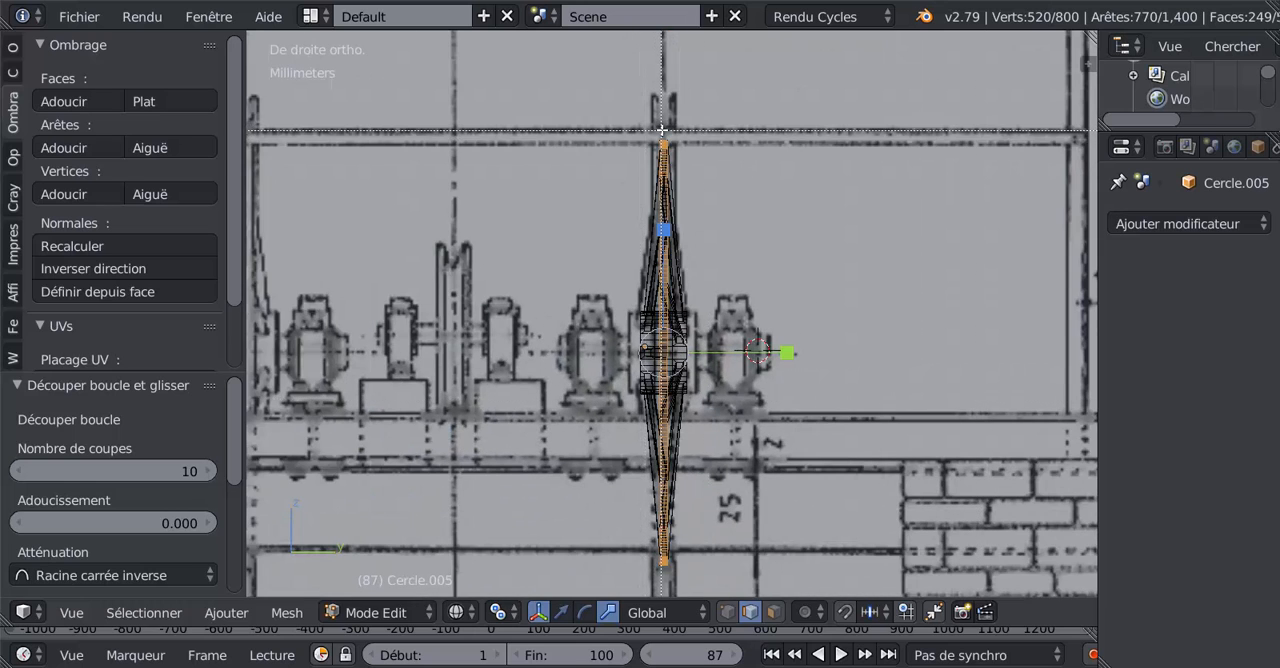
pyautogui.moveTo(660, 131); pyautogui.dragTo(664, 575)
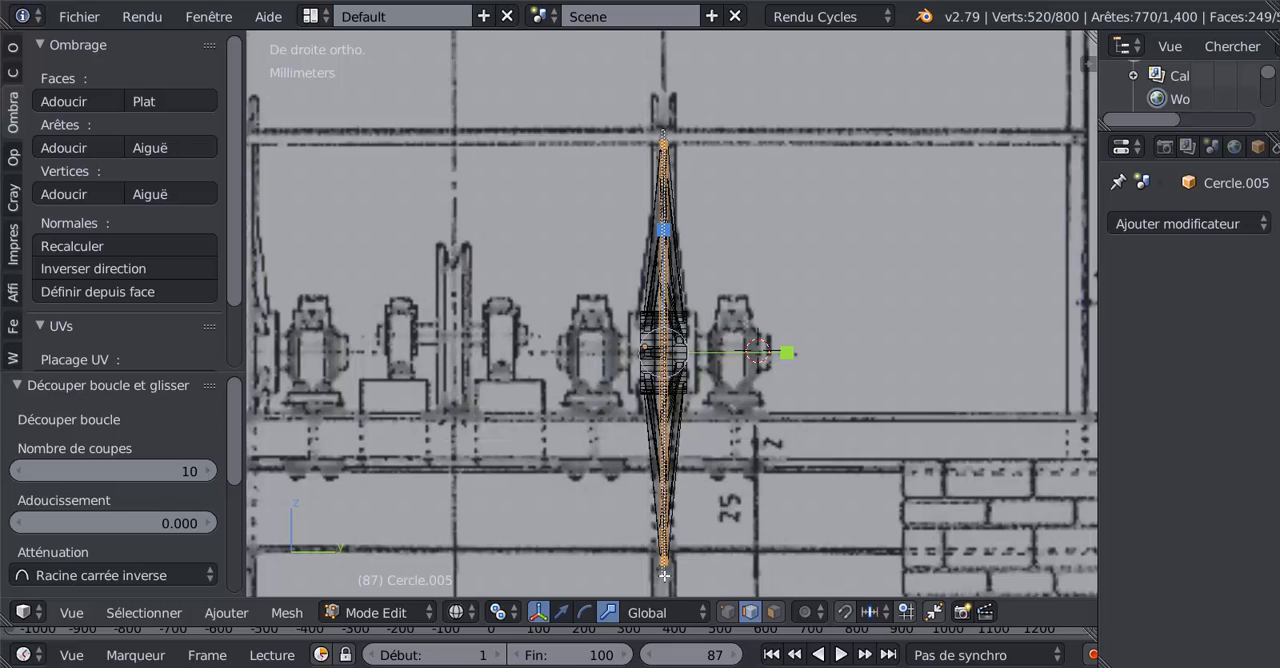
pyautogui.moveTo(664, 576); pyautogui.dragTo(665, 573, button='middle')
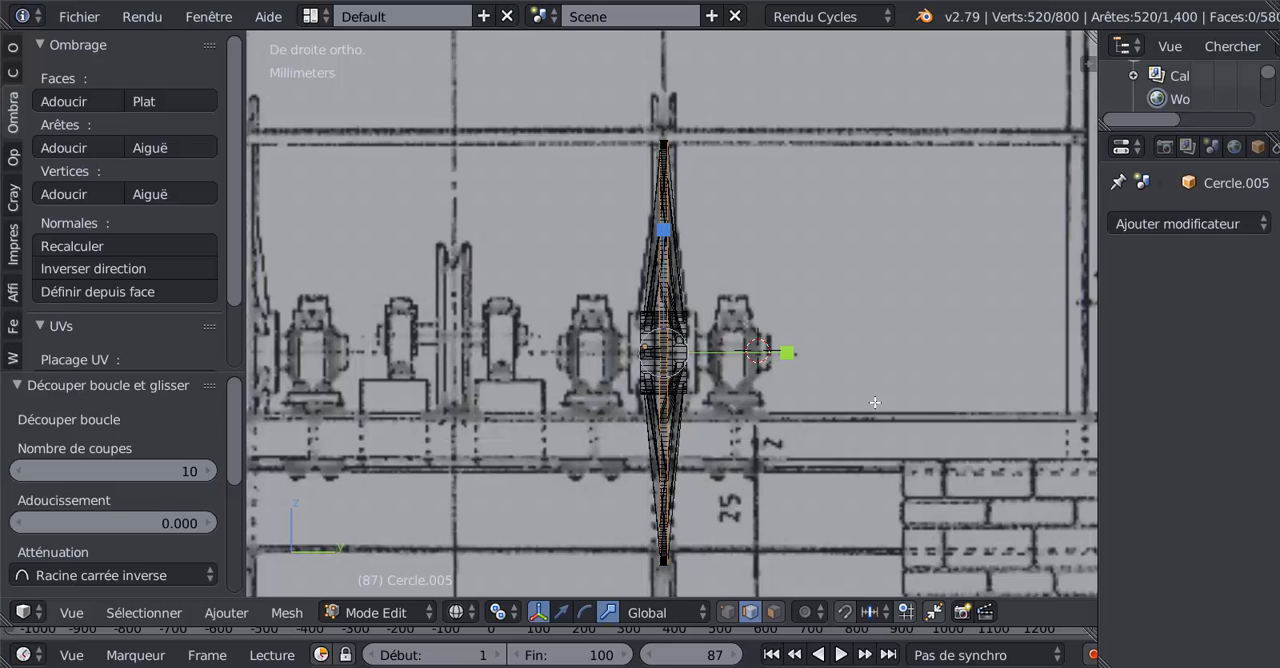
# Step: Round the rim's two selected boundary loops with the LoopTools Circle operation, using Best fit
pyautogui.moveTo(875, 402); pyautogui.dragTo(563, 489, button='middle')
pyautogui.scroll(4, 553, 465)
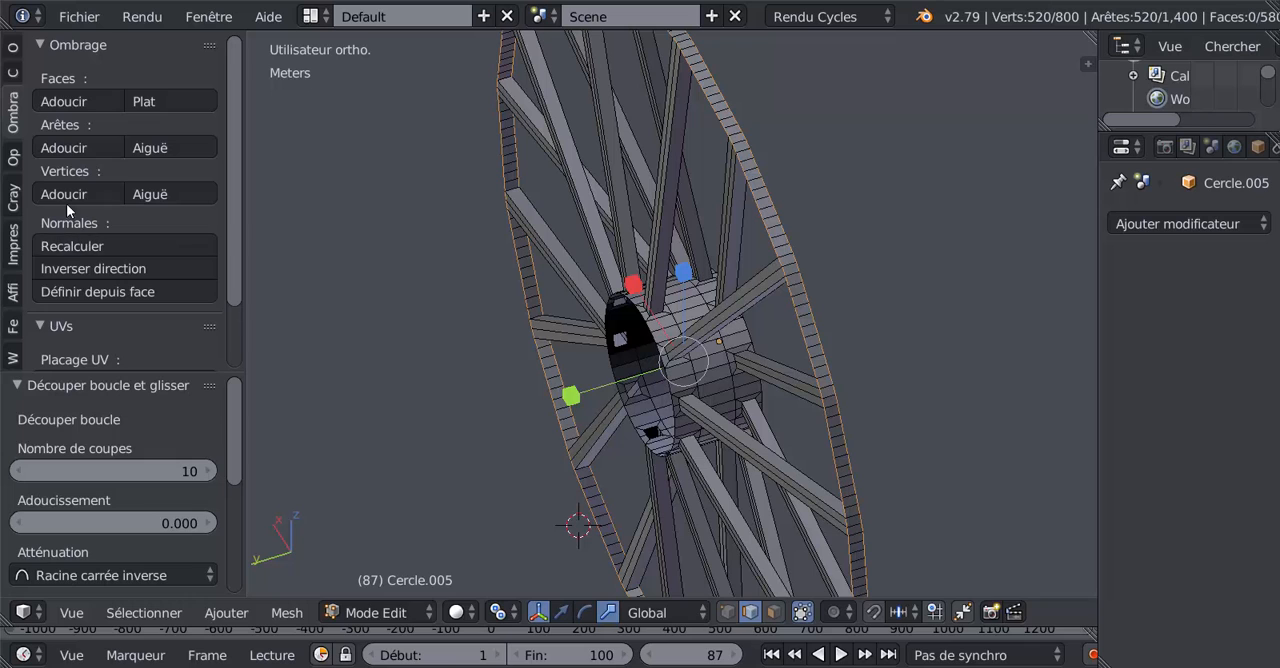
pyautogui.click(13, 45)
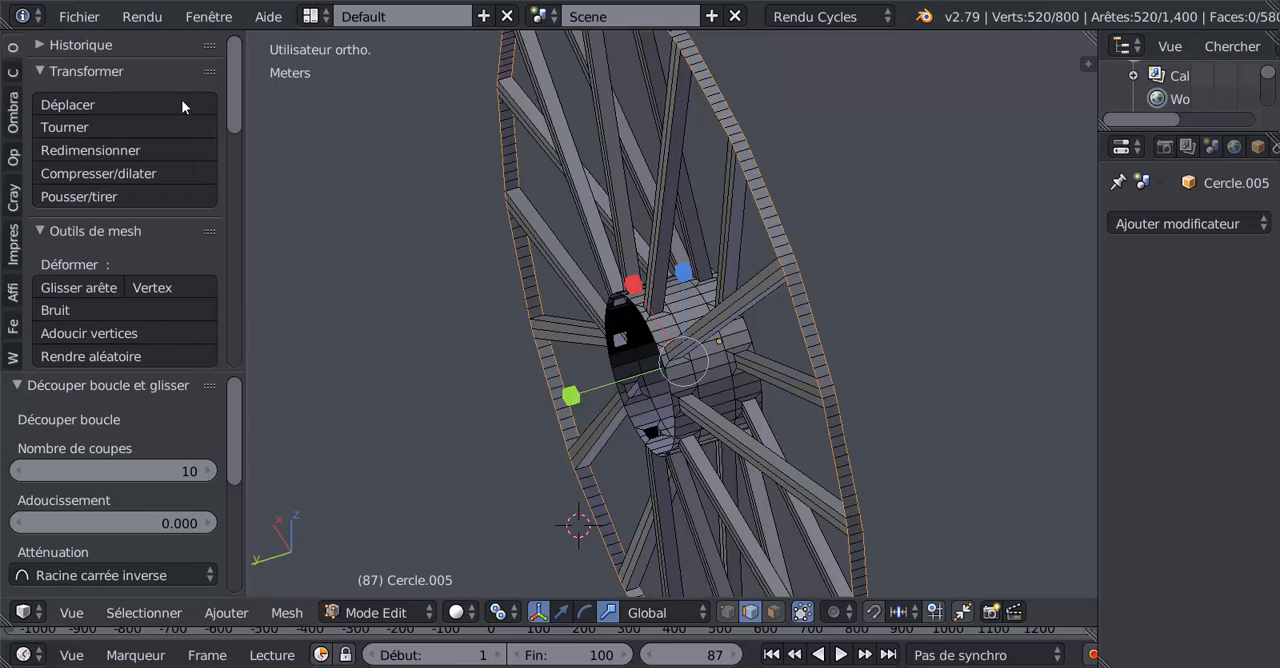
pyautogui.moveTo(240, 101); pyautogui.dragTo(235, 330)
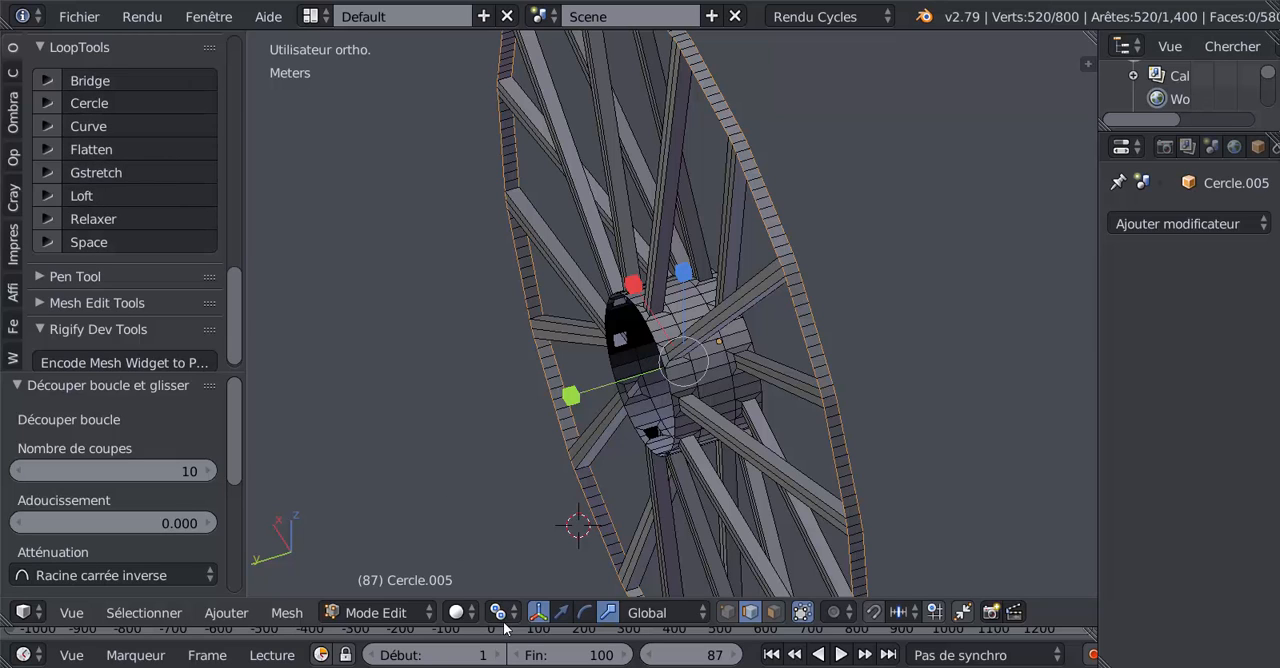
pyautogui.click(81, 103)
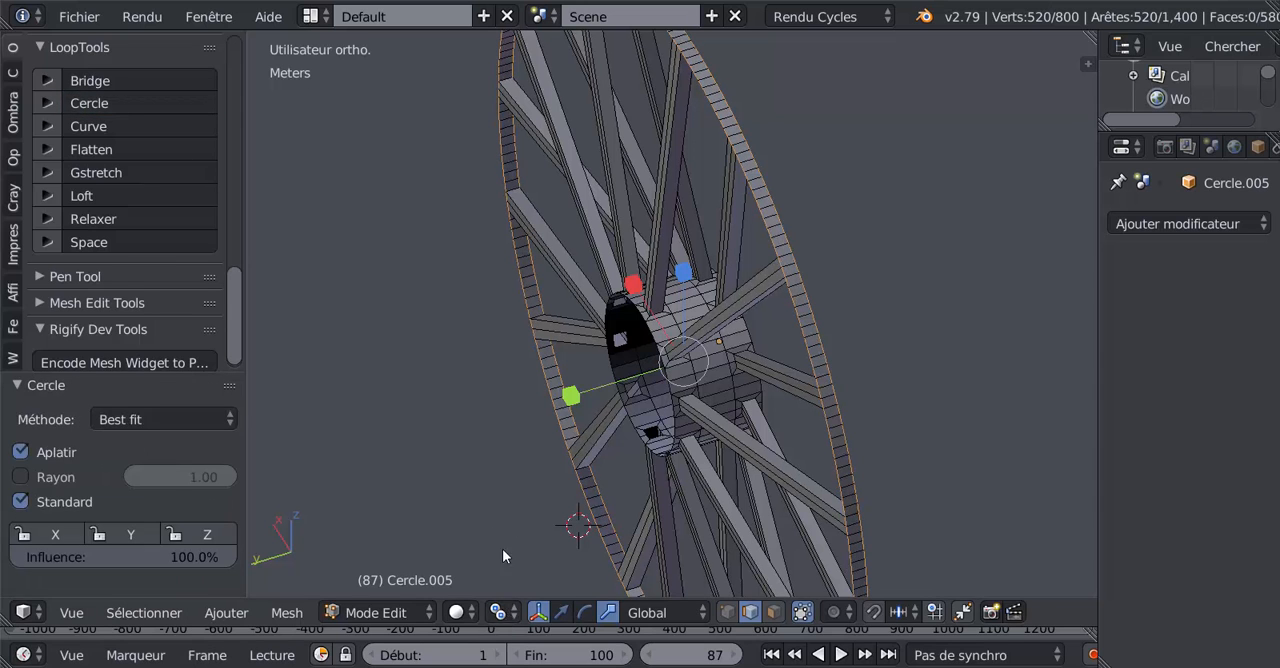
pyautogui.press('Tab')
pyautogui.press('Tab')
# Step: Set the pivot point to Barycentre, extrude the two rim loops in place, and scale them by 2.302 along Y
pyautogui.moveTo(513, 482); pyautogui.dragTo(521, 475, button='middle')
pyautogui.scroll(2, 521, 475)
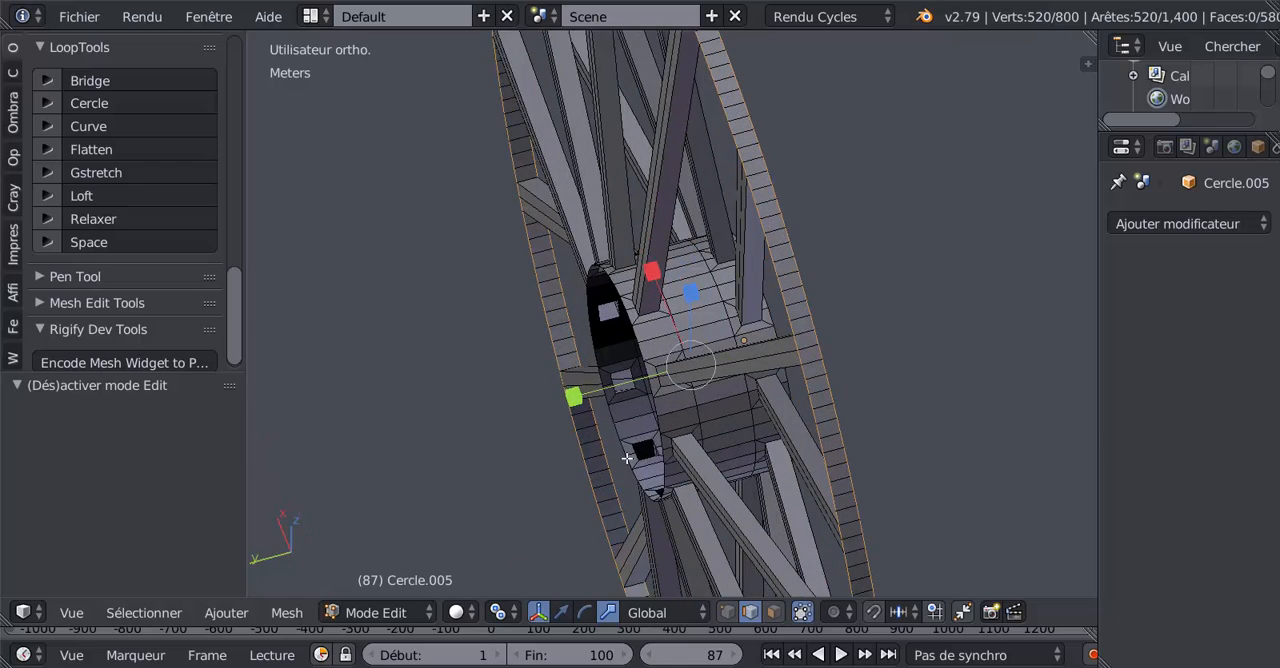
pyautogui.moveTo(627, 458)
pyautogui.mouseDown(button='middle')
pyautogui.moveTo(627, 481)
pyautogui.moveTo(622, 472)
pyautogui.mouseUp(button='middle')
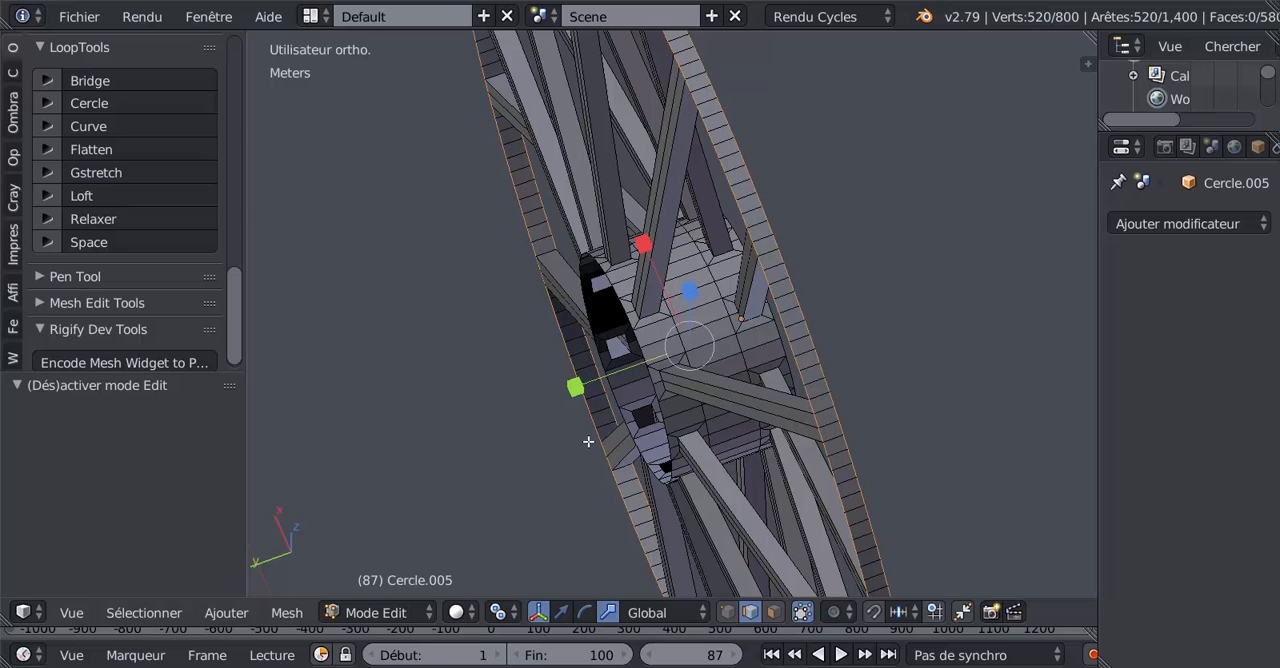
pyautogui.press('.')
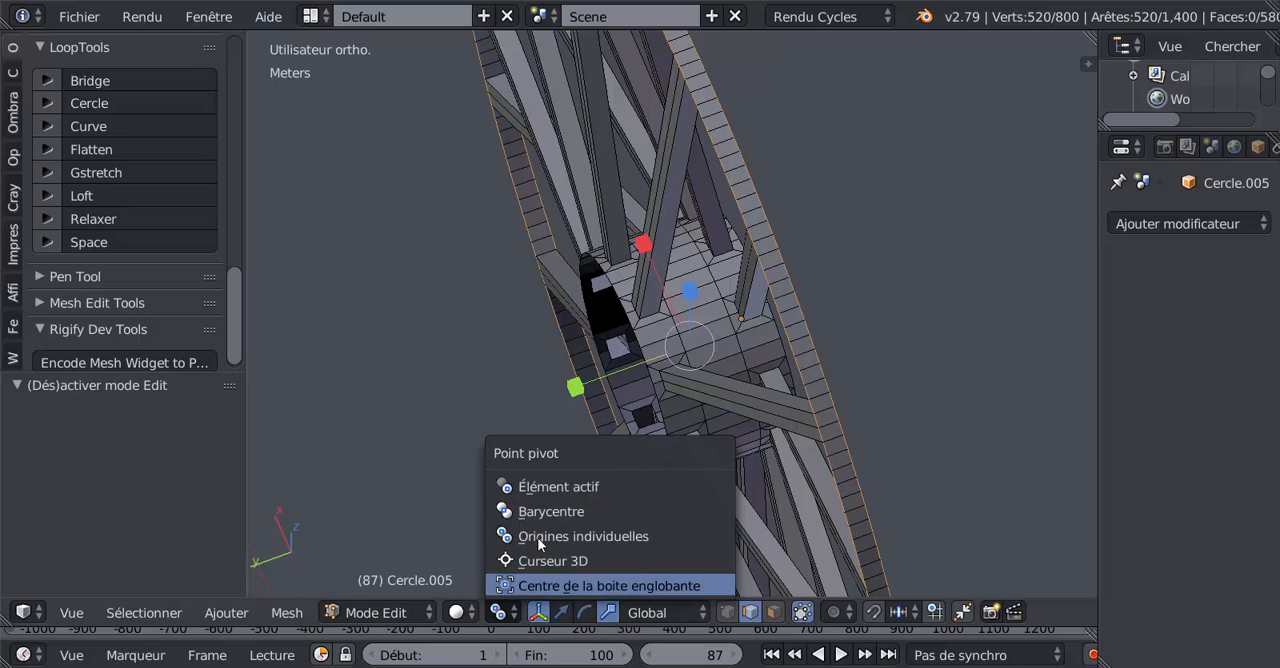
pyautogui.click(551, 508)
pyautogui.press('e')
pyautogui.rightClick(551, 459)
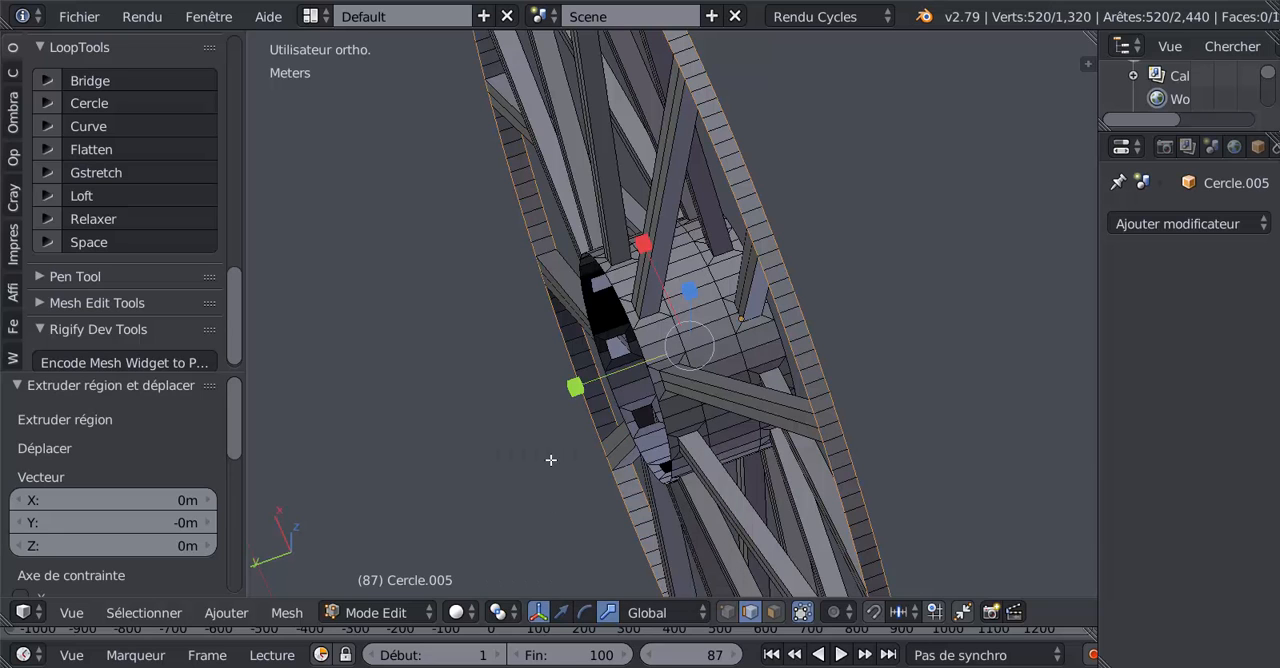
pyautogui.press('s')
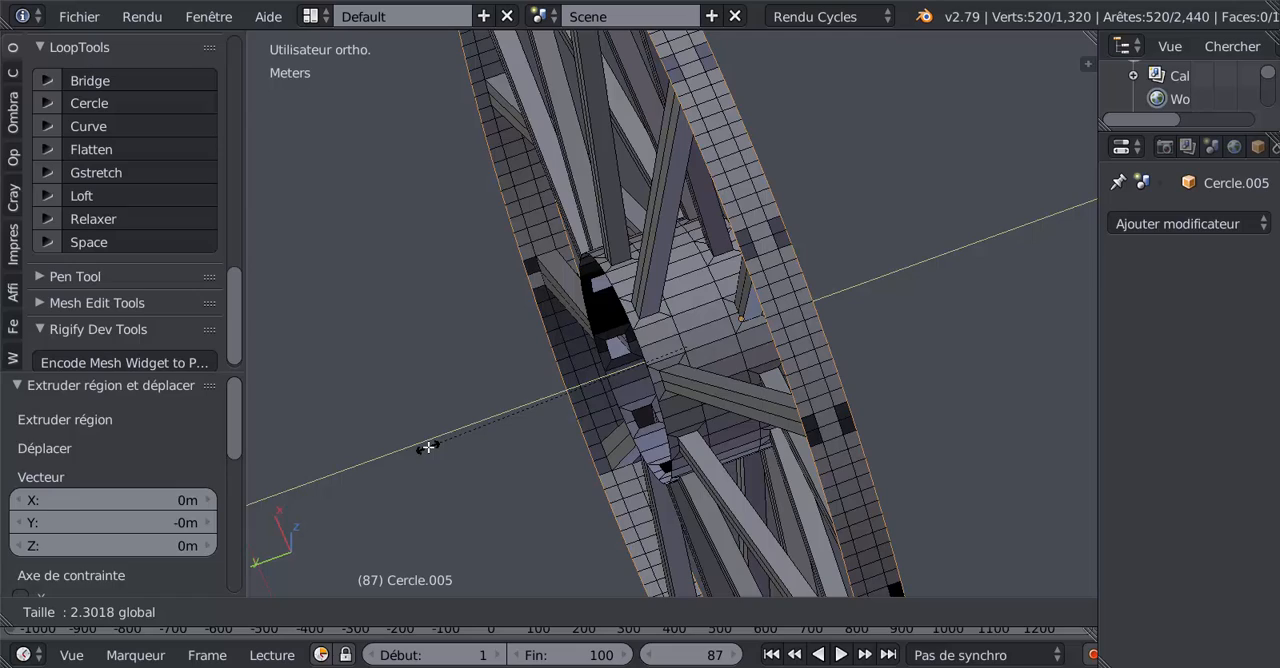
pyautogui.click(428, 447)
# Step: Select the entire wheel mesh and recalculate its normals
pyautogui.scroll(-4, 428, 447)
pyautogui.moveTo(571, 457); pyautogui.dragTo(782, 430, button='middle')
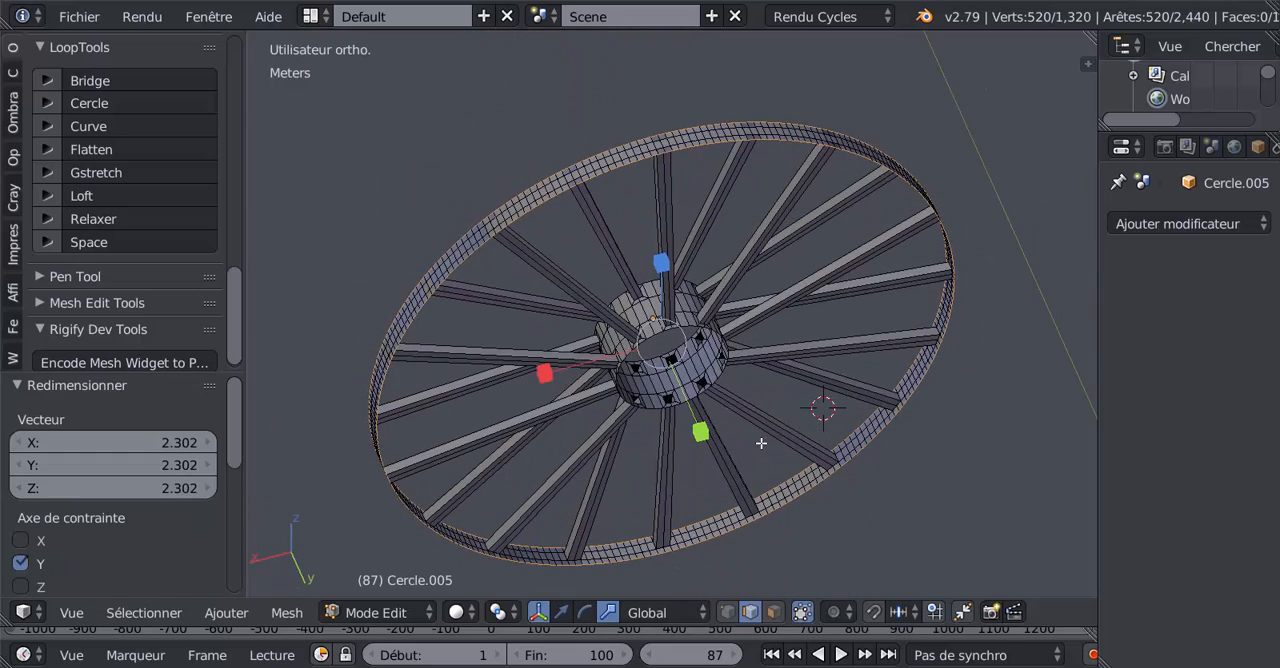
pyautogui.press('a')
pyautogui.press('a')
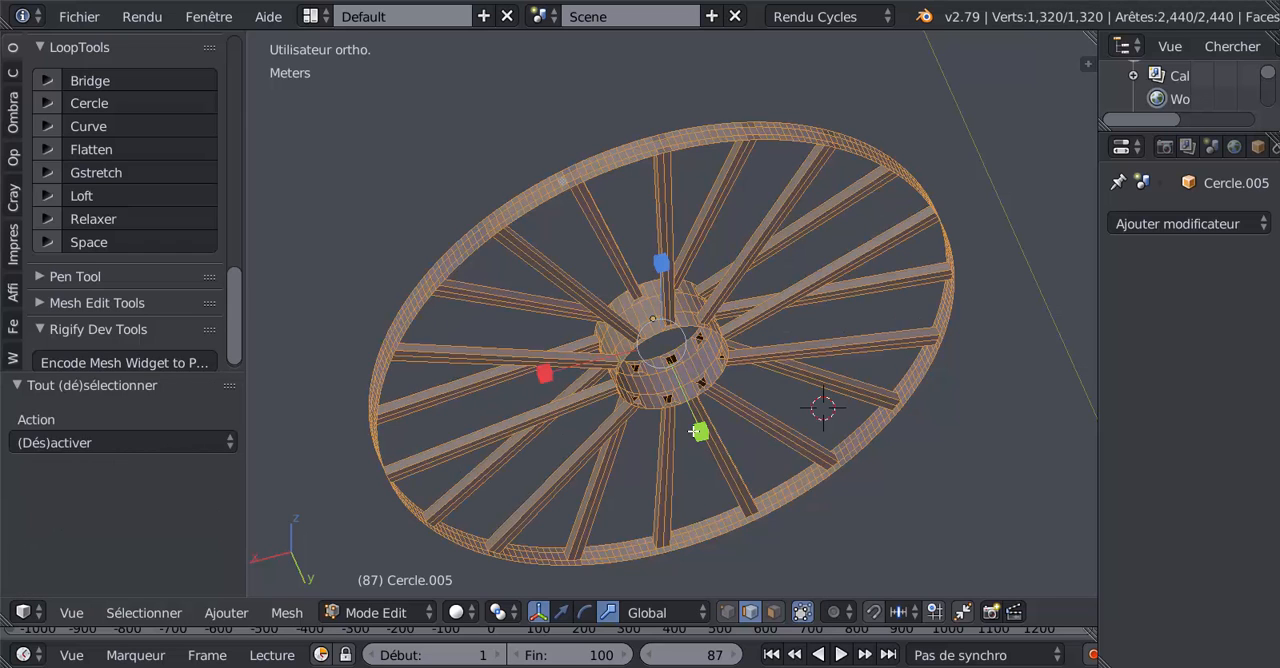
pyautogui.moveTo(693, 431); pyautogui.dragTo(697, 448, button='middle')
pyautogui.click(10, 128)
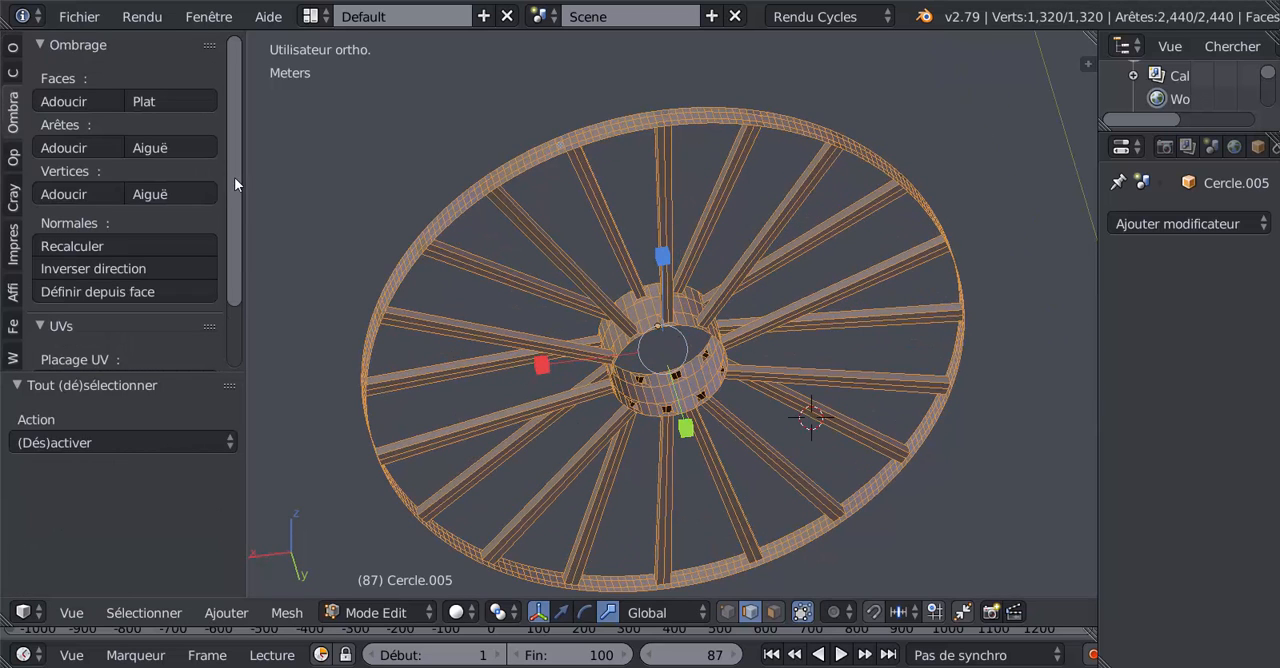
pyautogui.click(87, 247)
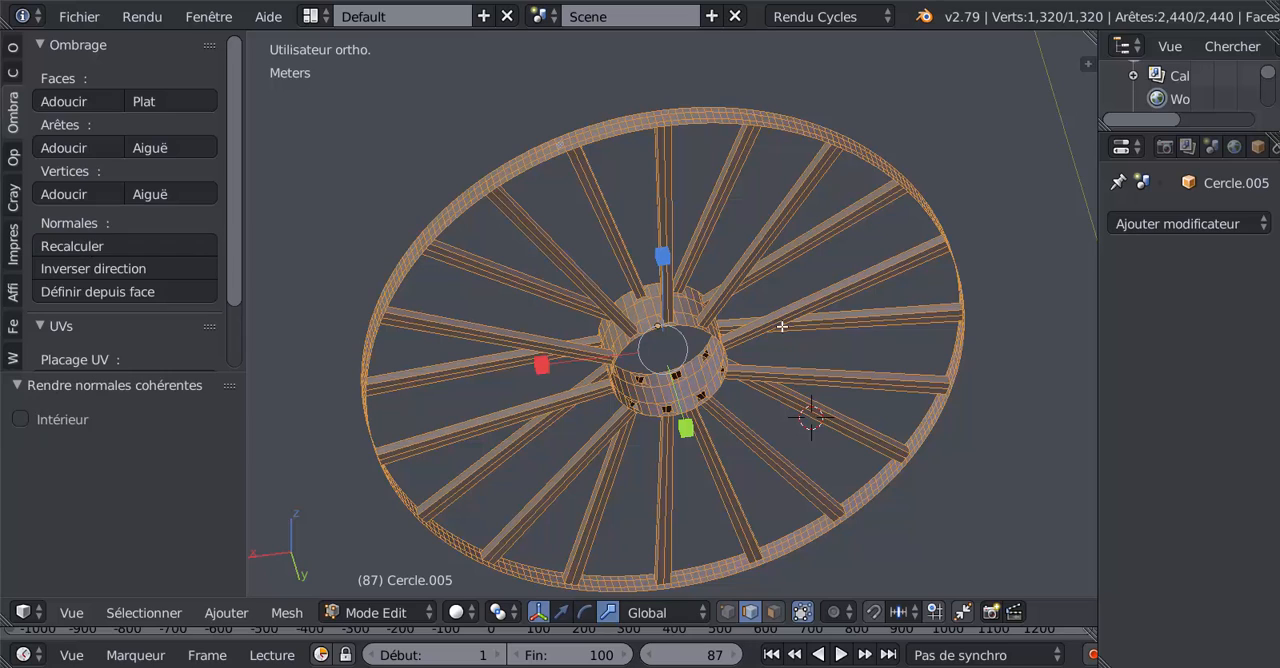
# Step: Examine the shading of the widened rim, spokes and hub in object mode, and return to edit mode
pyautogui.press('Tab')
pyautogui.moveTo(791, 346); pyautogui.dragTo(630, 340, button='middle')
pyautogui.press('Tab')
pyautogui.press('Tab')
pyautogui.scroll(3, 632, 345)
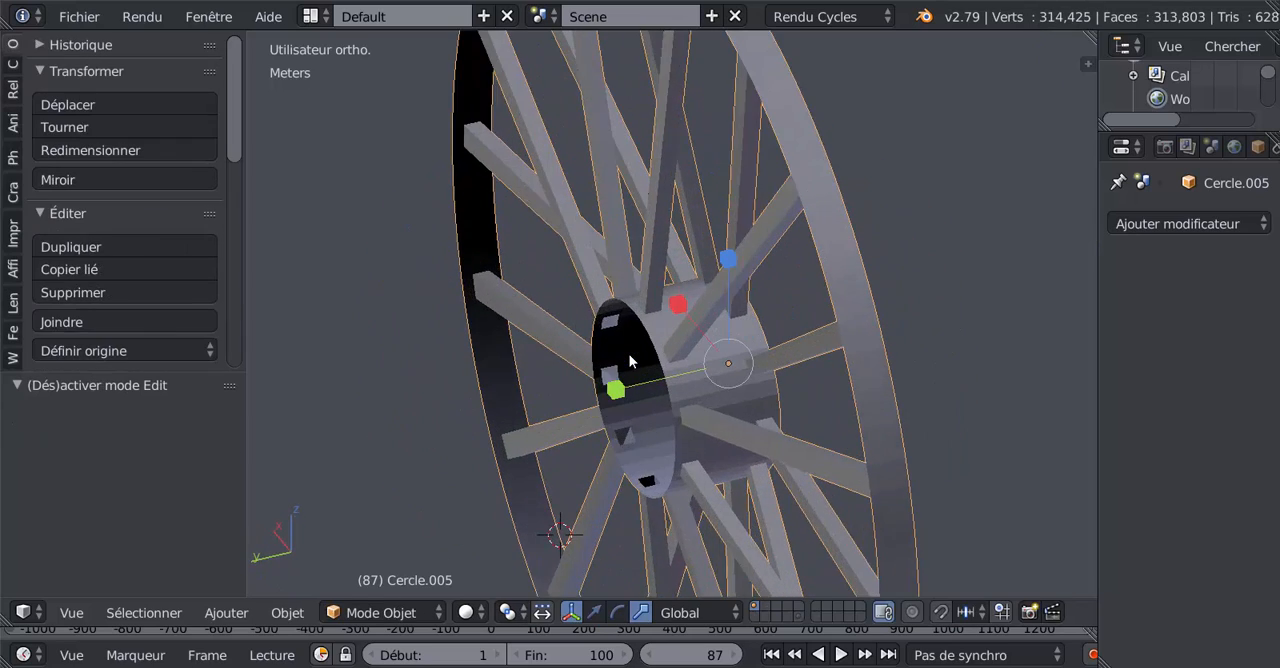
pyautogui.press('Tab')
pyautogui.scroll(1, 638, 352)
pyautogui.moveTo(641, 354); pyautogui.dragTo(643, 355, button='middle')
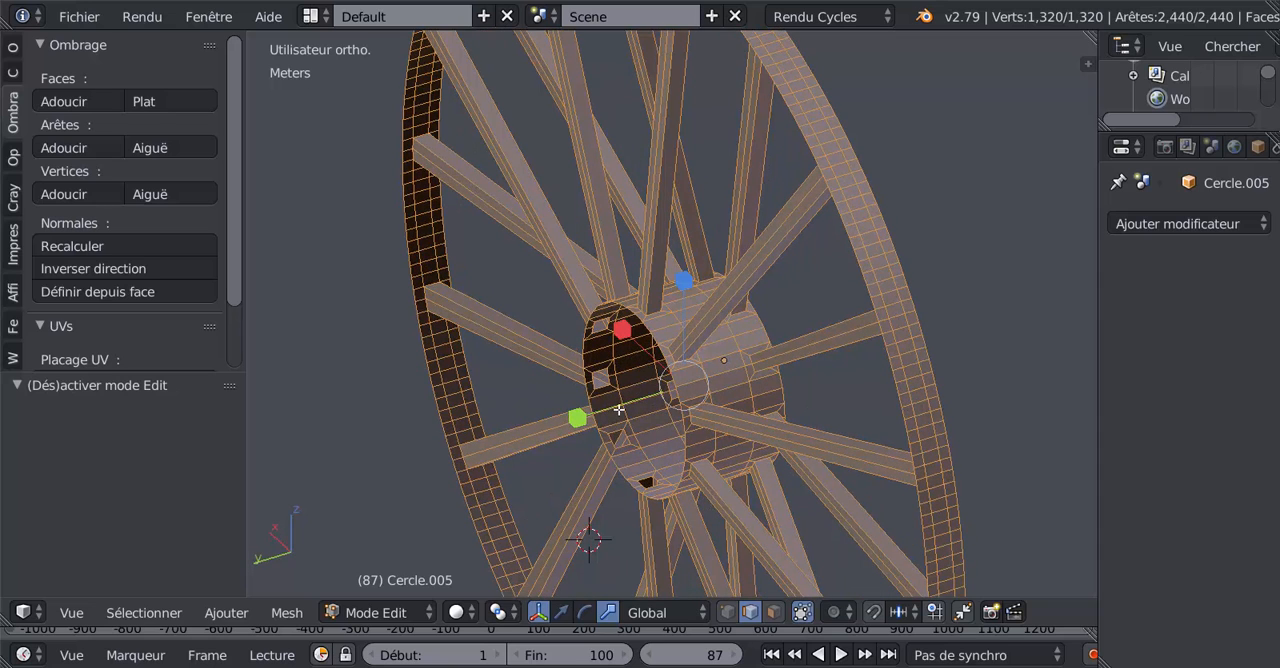
pyautogui.keyDown('shift'); pyautogui.moveTo(779, 407); pyautogui.dragTo(766, 443, button='middle'); pyautogui.keyUp('shift')
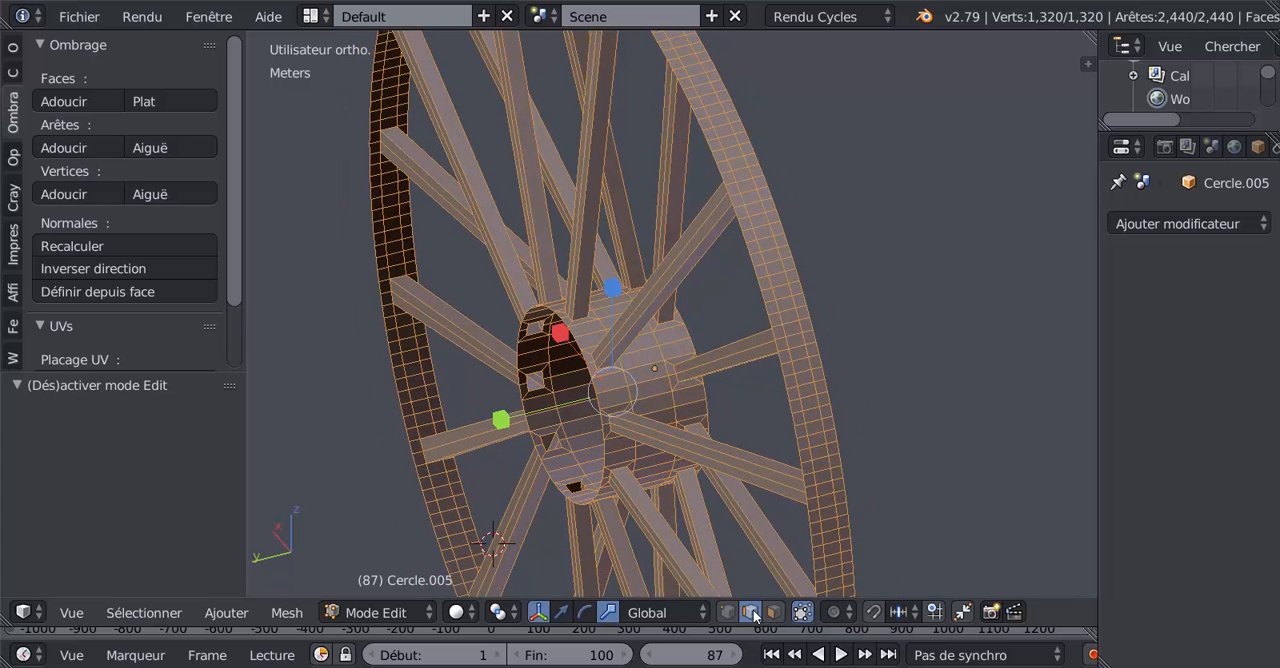
# Step: Try to loop-select the rim's central band in edge mode and in face mode
pyautogui.scroll(3, 812, 482)
pyautogui.rightClick(896, 366)
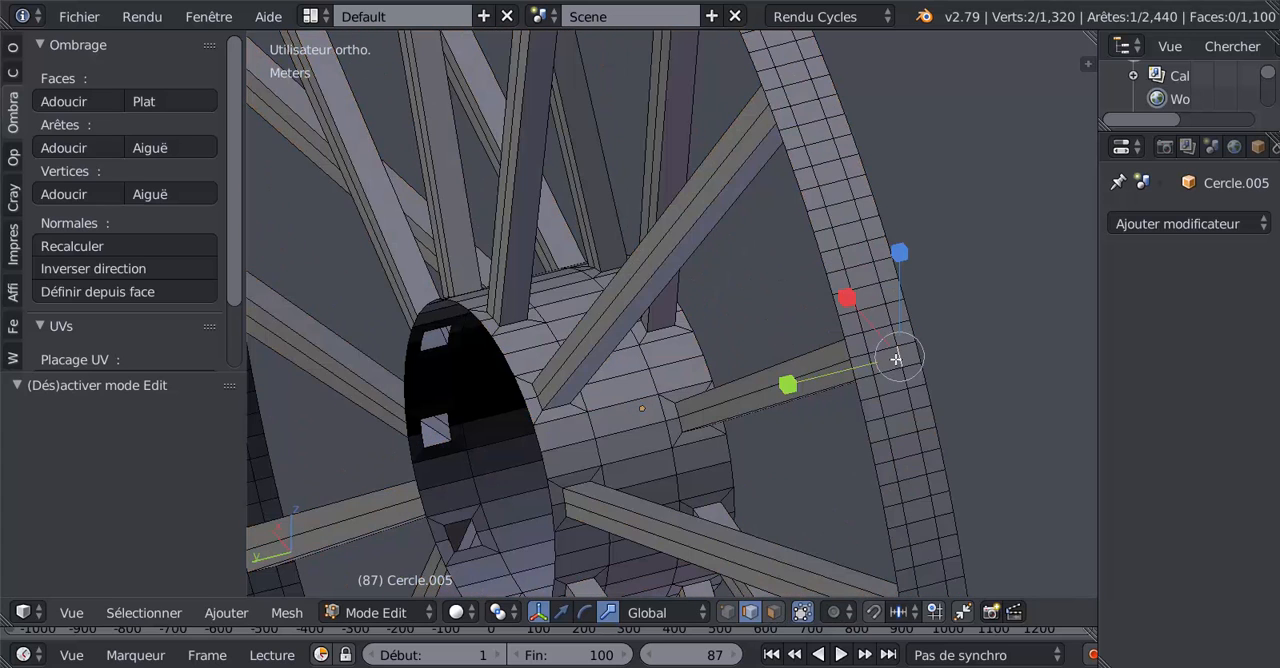
pyautogui.keyDown('shift'); pyautogui.rightClick(899, 357); pyautogui.keyUp('shift')
pyautogui.keyDown('shift'); pyautogui.rightClick(900, 357); pyautogui.keyUp('shift')
pyautogui.click(871, 362)
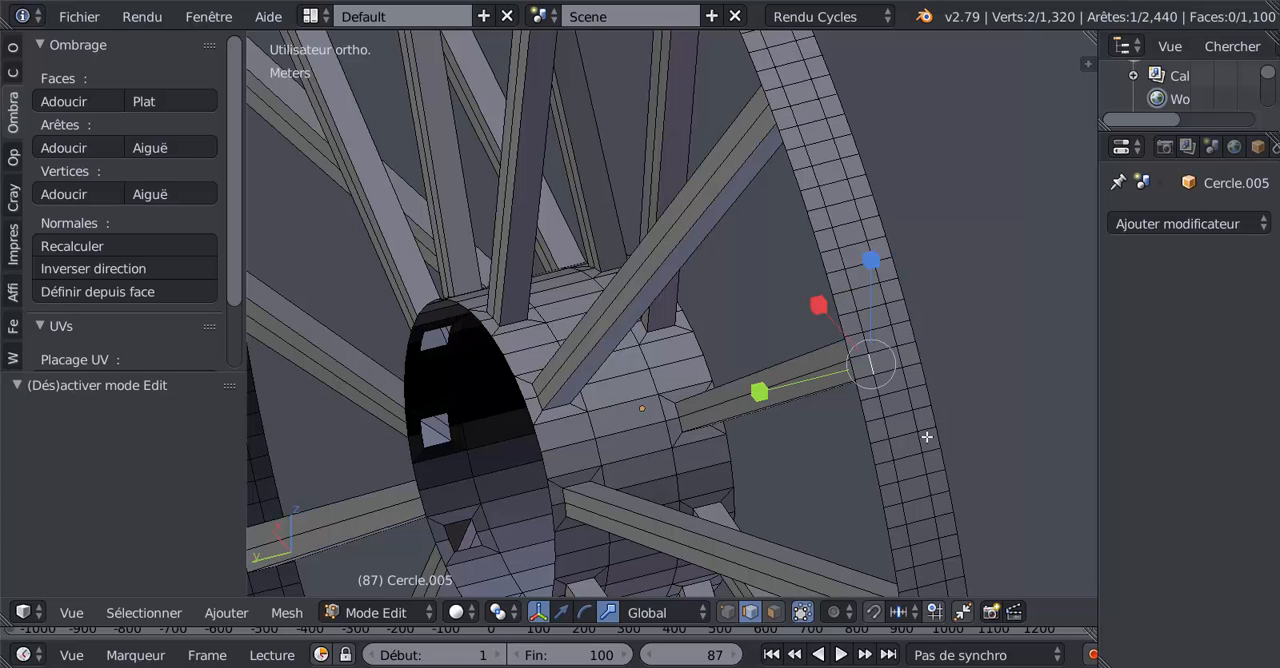
pyautogui.click(773, 612)
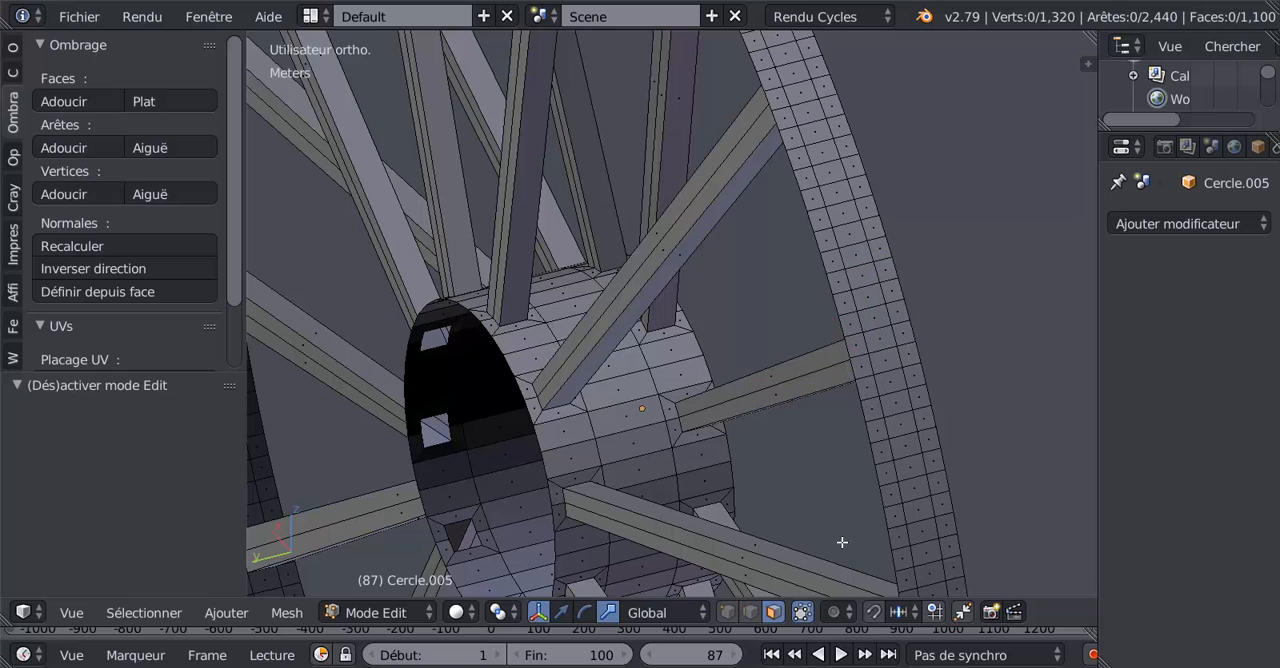
pyautogui.keyDown('alt'); pyautogui.rightClick(898, 391); pyautogui.keyUp('alt')
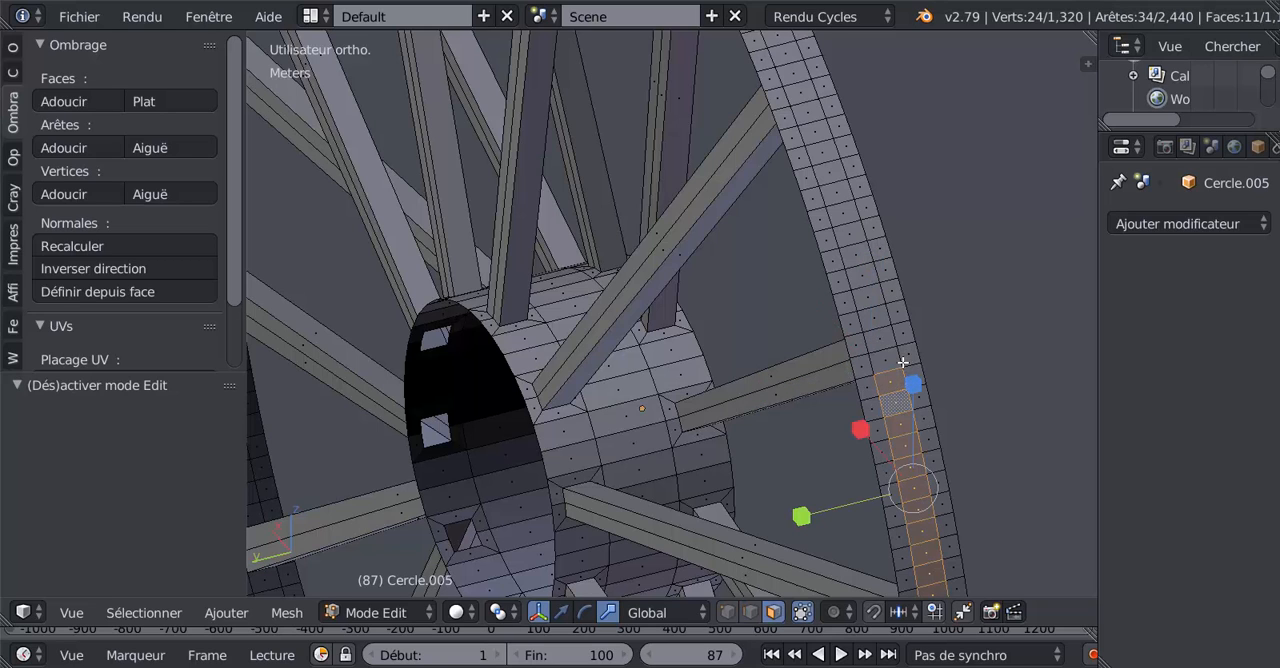
# Step: In vertex mode, circle-select all vertices of the widened rim in the front wireframe view, leaving the hub unselected
pyautogui.click(728, 612)
pyautogui.scroll(3, 910, 403)
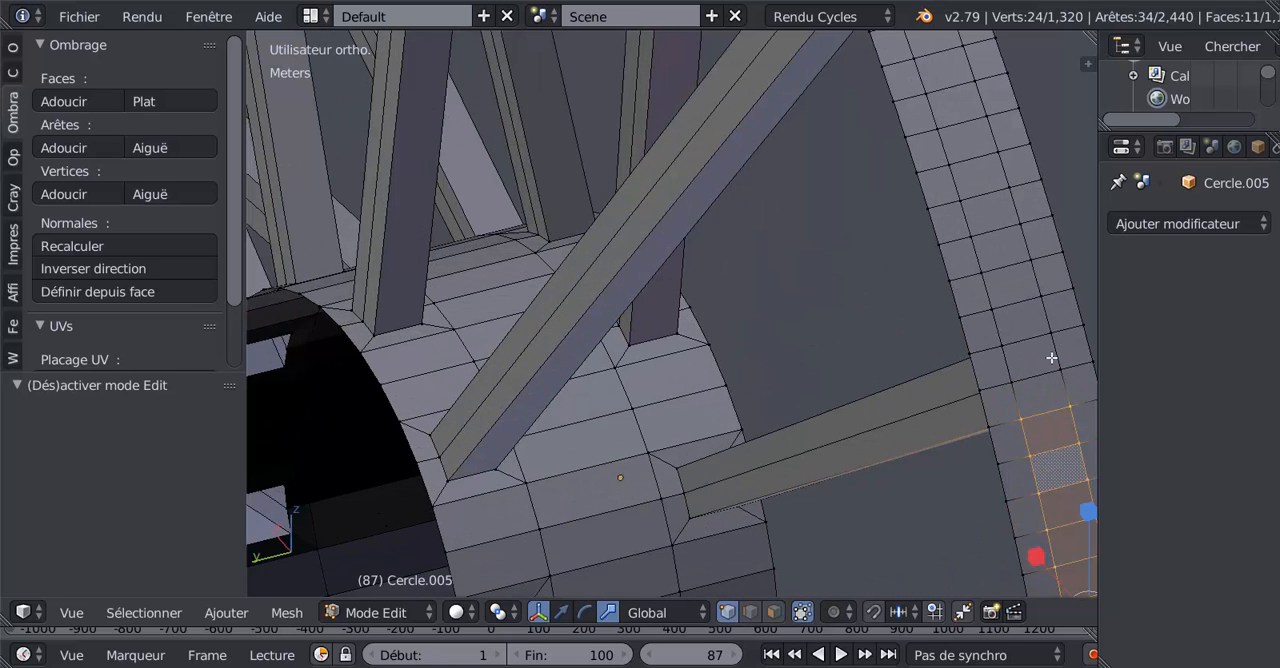
pyautogui.scroll(-2, 1054, 356)
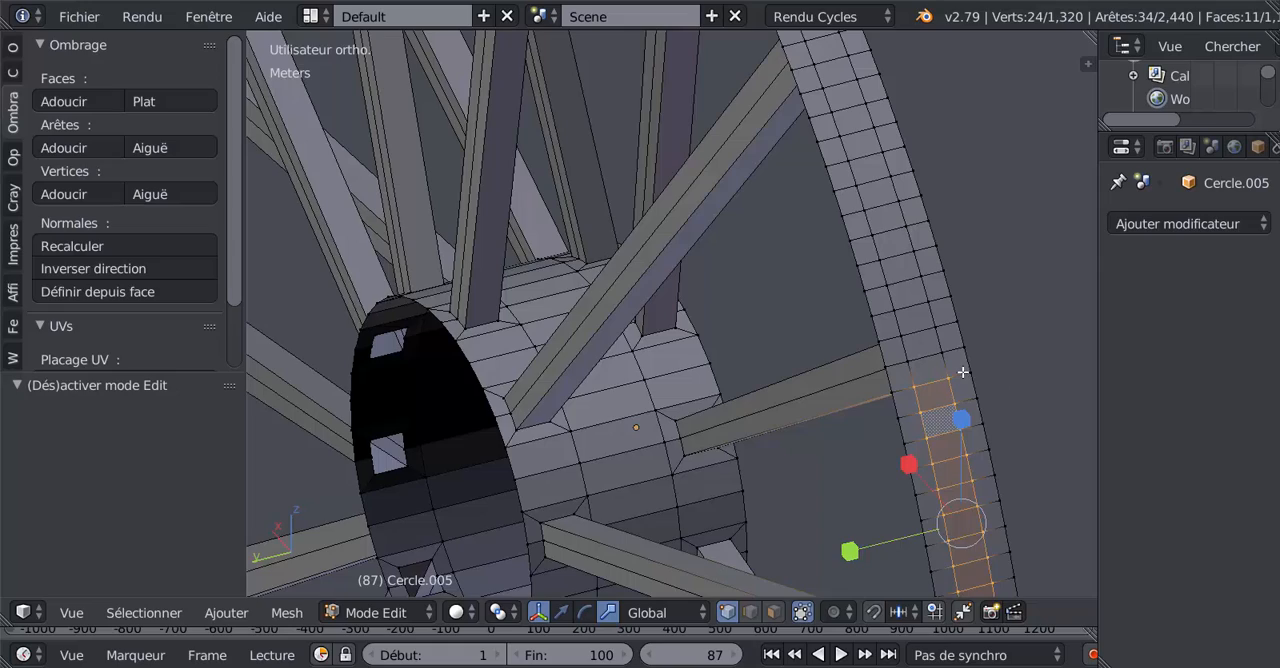
pyautogui.scroll(-4, 963, 372)
pyautogui.moveTo(732, 514); pyautogui.dragTo(771, 497, button='middle')
pyautogui.scroll(-4, 771, 496)
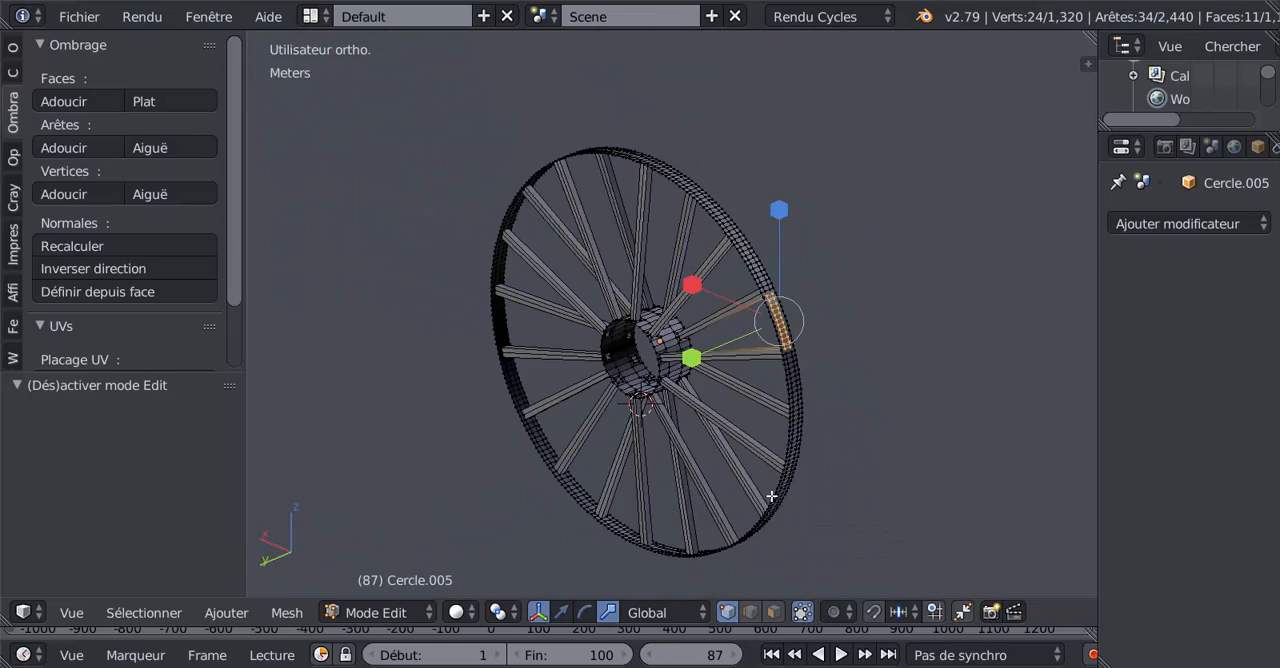
pyautogui.press('KP_1')
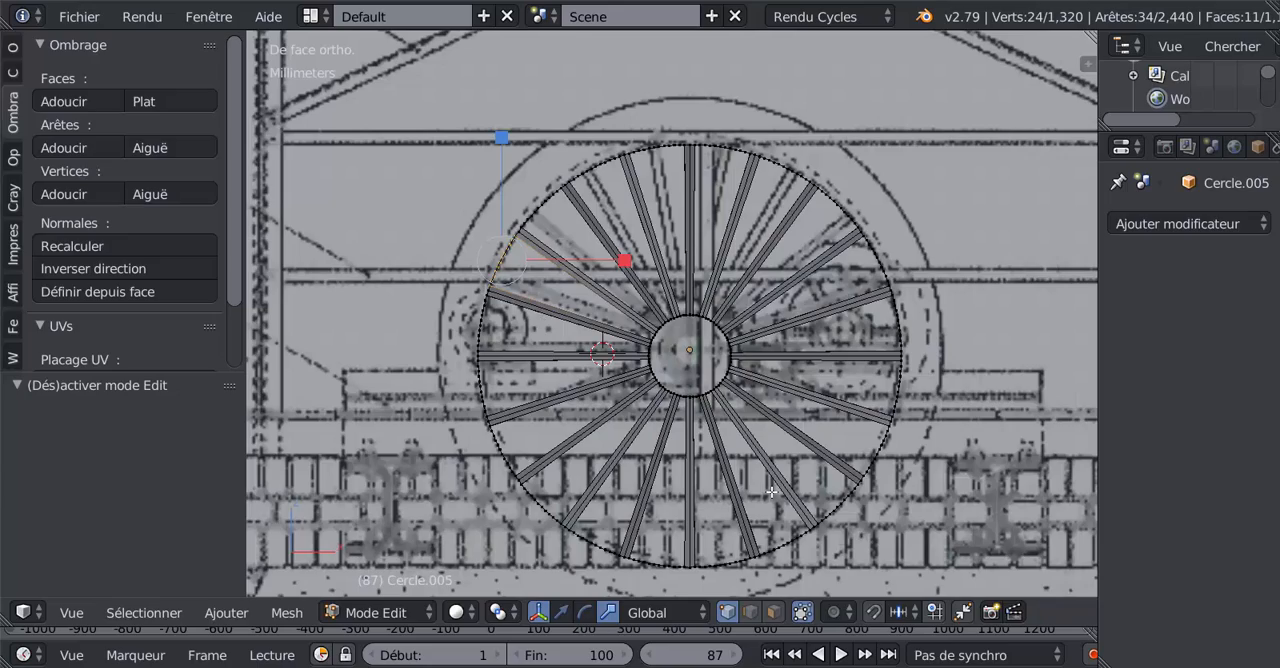
pyautogui.press('z')
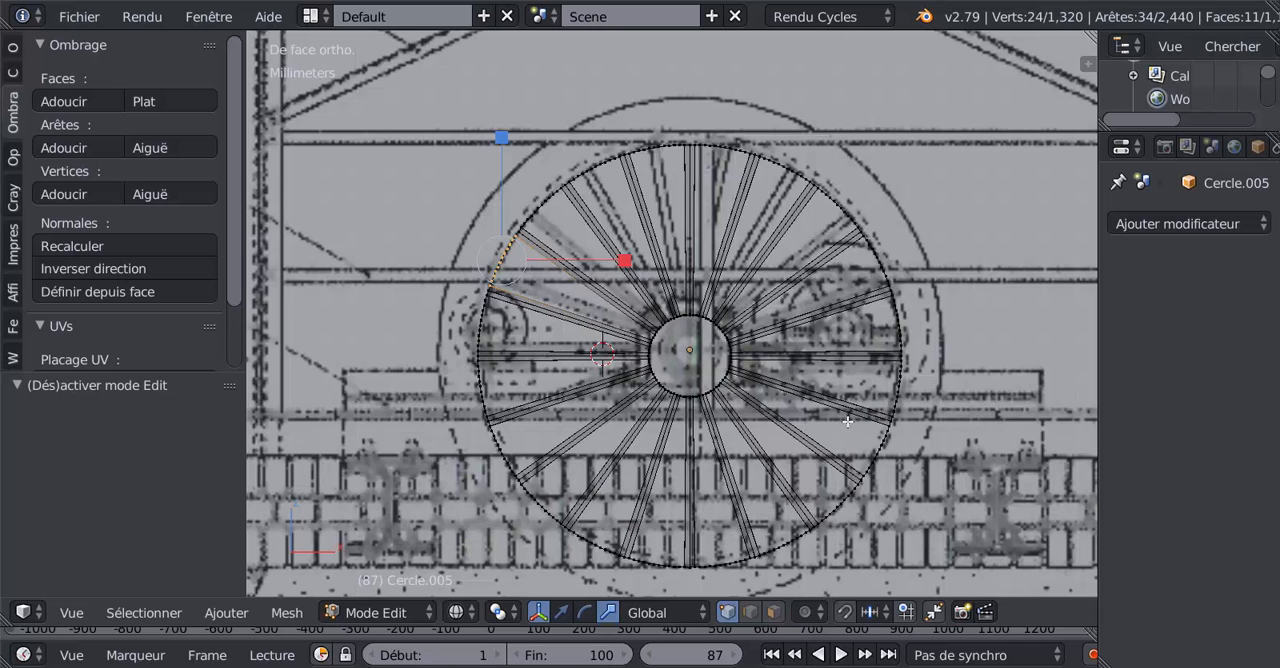
pyautogui.press('c')
pyautogui.moveTo(585, 190)
pyautogui.mouseDown()
pyautogui.moveTo(835, 255)
pyautogui.moveTo(879, 494)
pyautogui.moveTo(745, 550)
pyautogui.moveTo(520, 440)
pyautogui.moveTo(597, 173)
pyautogui.mouseUp()
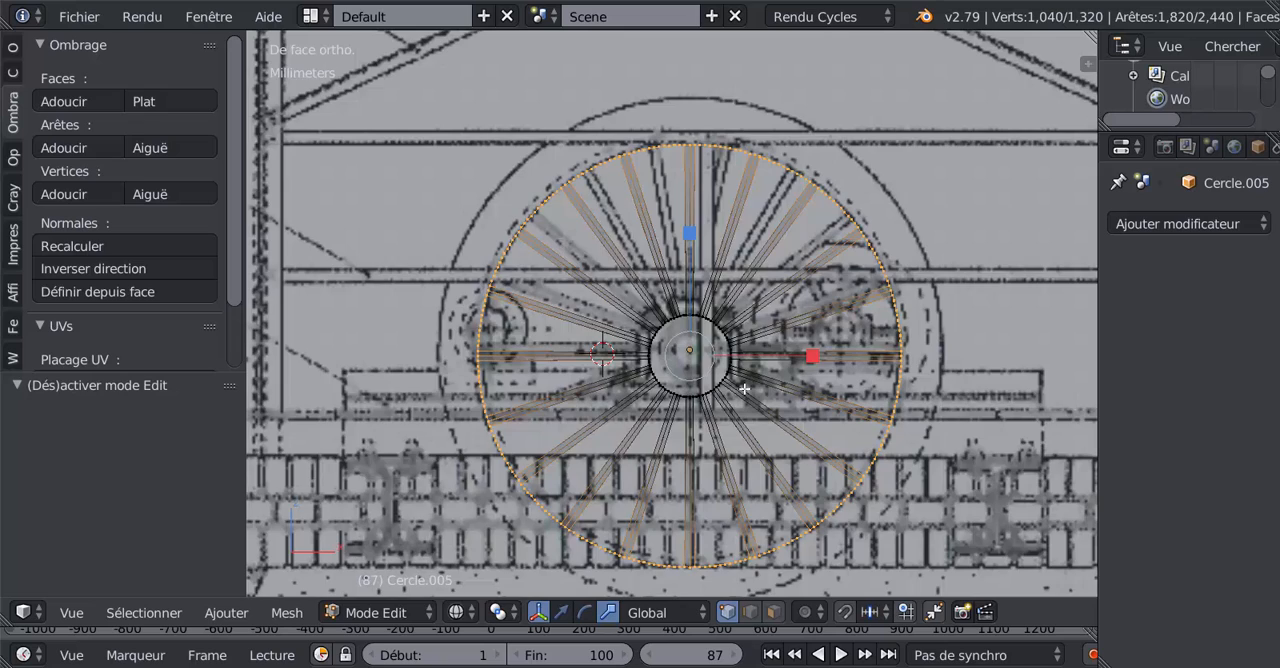
# Step: Deselect the outermost vertex loop on each side of the rim, keeping only its central band selected
pyautogui.moveTo(744, 389); pyautogui.dragTo(718, 393, button='middle')
pyautogui.moveTo(797, 361)
pyautogui.mouseDown(button='middle')
pyautogui.moveTo(772, 365)
pyautogui.moveTo(806, 350)
pyautogui.mouseUp(button='middle')
pyautogui.keyDown('alt'); pyautogui.keyDown('shift'); pyautogui.rightClick(910, 340); pyautogui.keyUp('shift'); pyautogui.keyUp('alt')
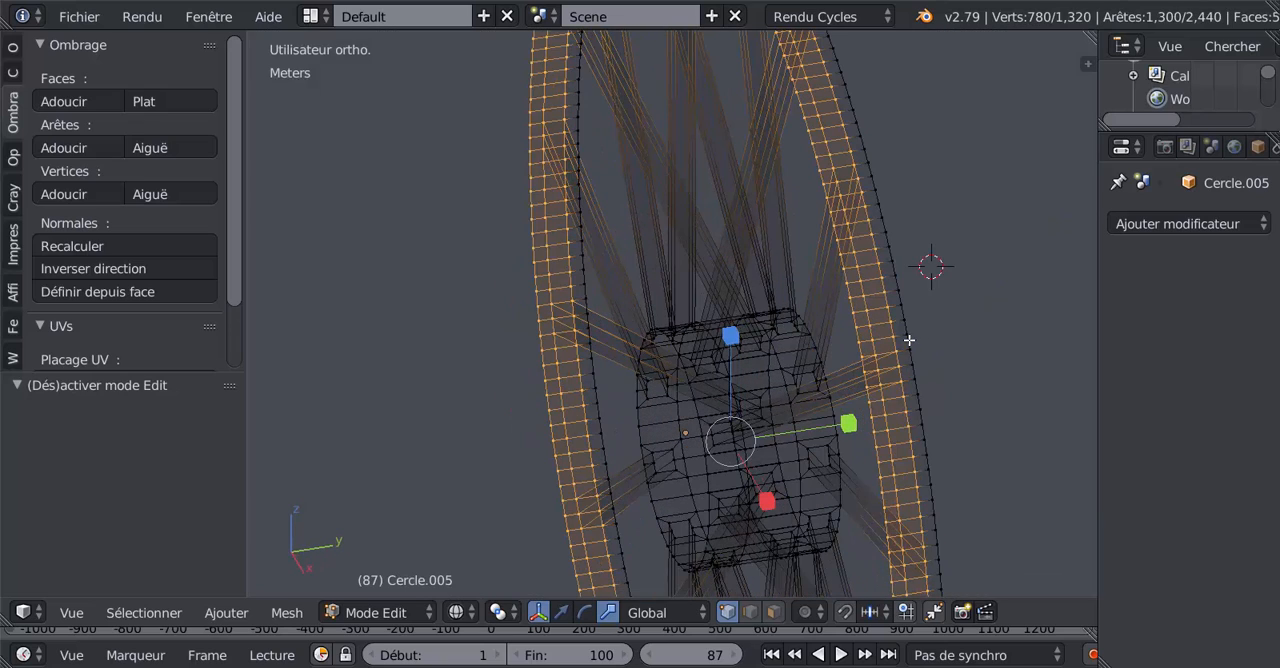
pyautogui.keyDown('alt'); pyautogui.keyDown('shift'); pyautogui.rightClick(856, 352); pyautogui.keyUp('shift'); pyautogui.keyUp('alt')
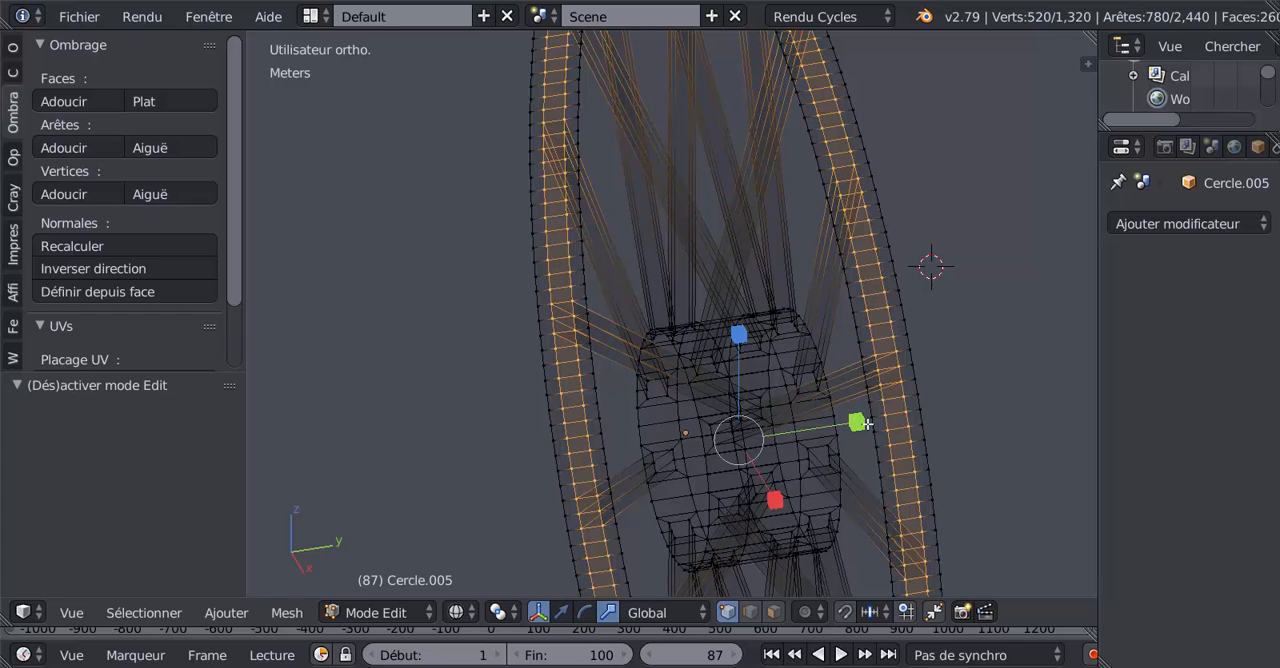
# Step: Scale the selected central rim band along the Y axis by 1.519 to widen it
pyautogui.scroll(2, 865, 423)
pyautogui.press('z')
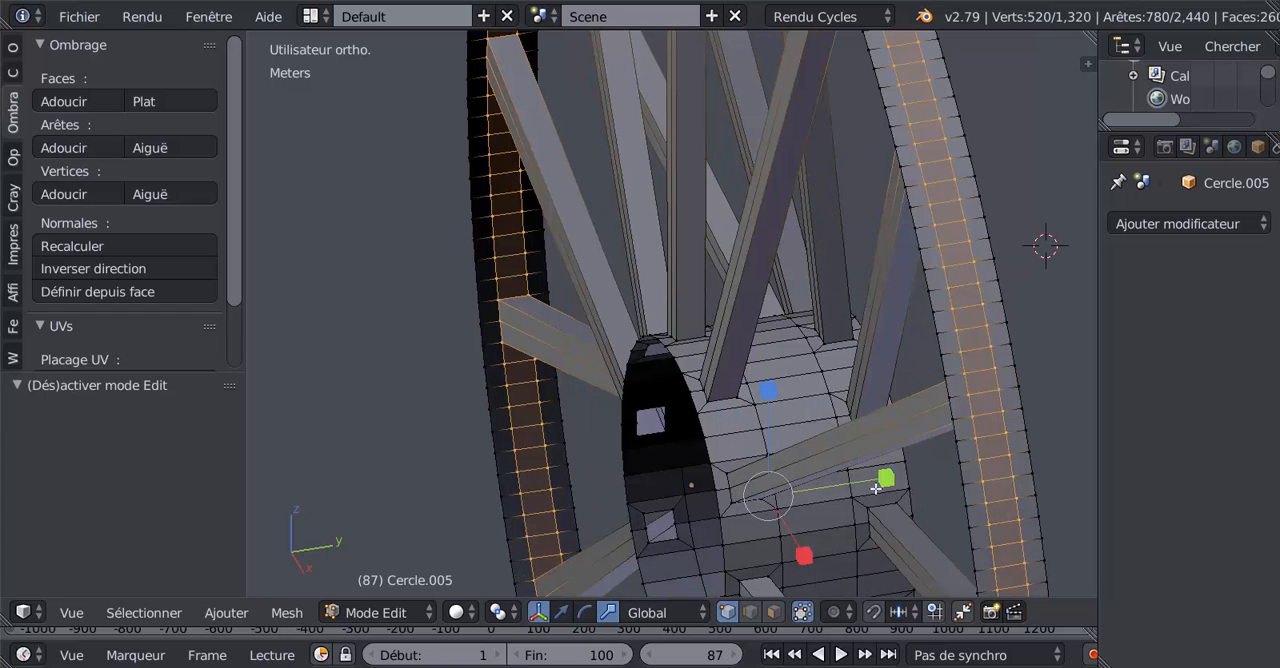
pyautogui.moveTo(886, 478); pyautogui.dragTo(943, 460)
pyautogui.scroll(-3, 931, 404)
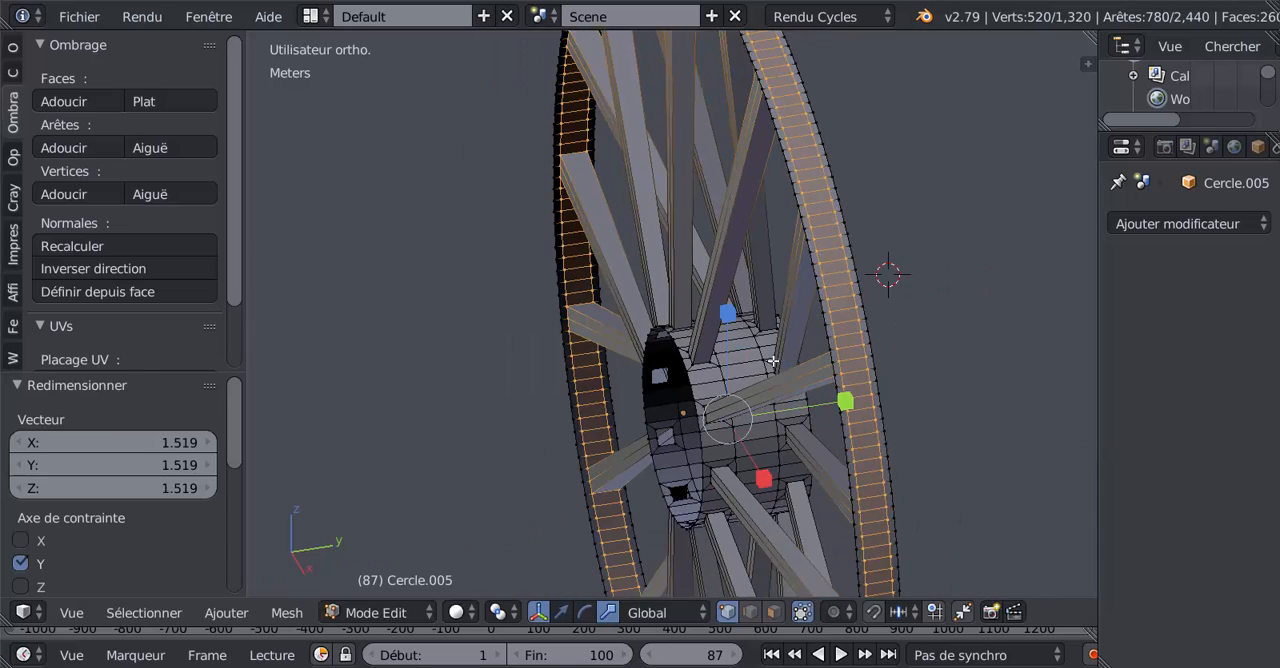
pyautogui.moveTo(773, 361); pyautogui.dragTo(751, 425, button='middle')
pyautogui.scroll(3, 906, 399)
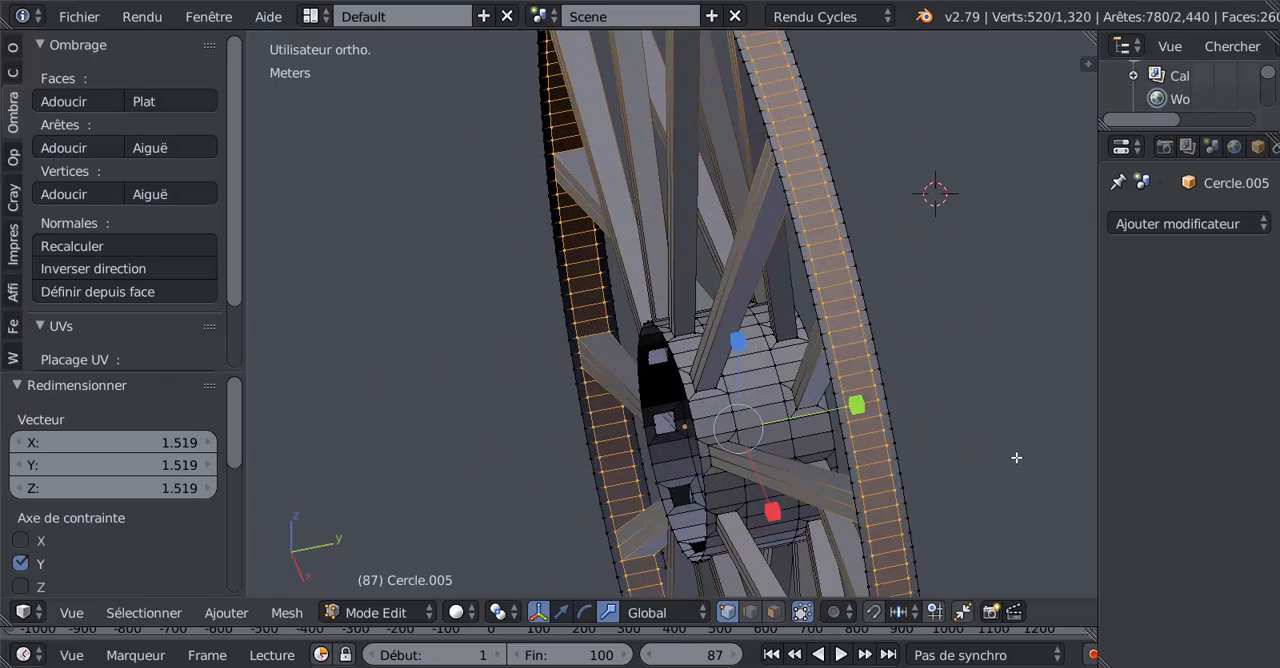
# Step: Grow the selection to the full rim, then circle-deselect the spokes' hub-end vertices in front wireframe view
pyautogui.press('ctrl+KP_Add')
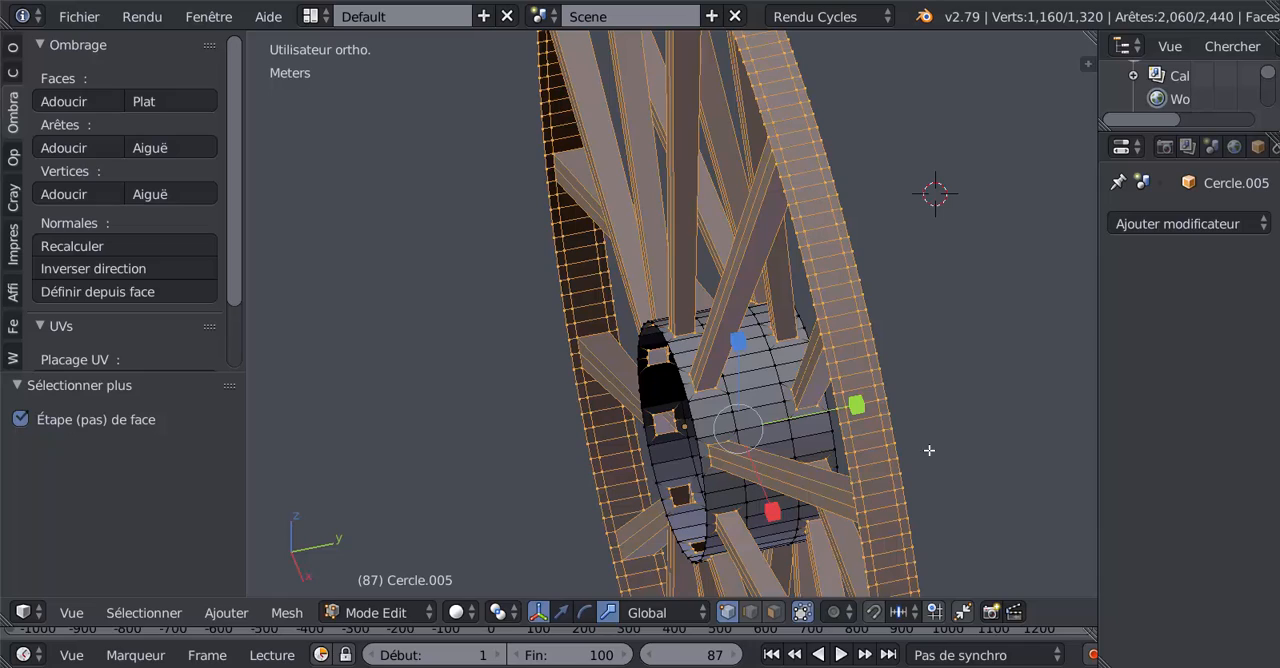
pyautogui.scroll(-3, 880, 451)
pyautogui.moveTo(816, 453); pyautogui.dragTo(944, 361, button='middle')
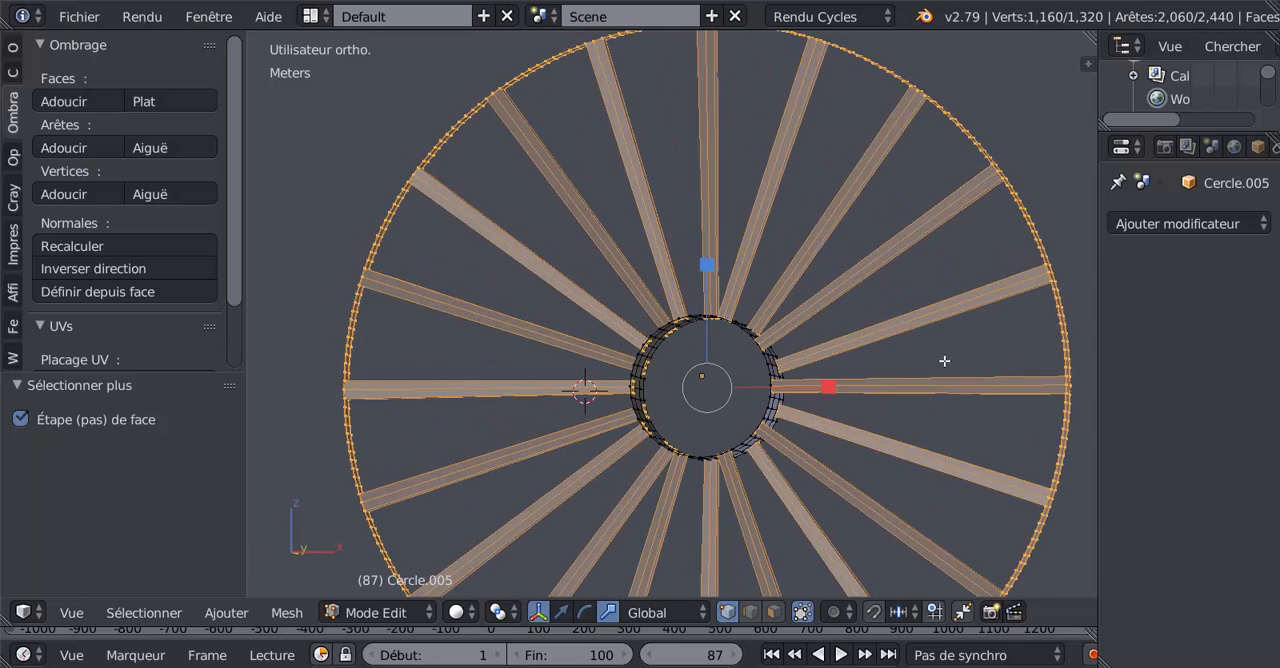
pyautogui.moveTo(848, 402); pyautogui.dragTo(894, 403, button='middle')
pyautogui.press('z')
pyautogui.press('c')
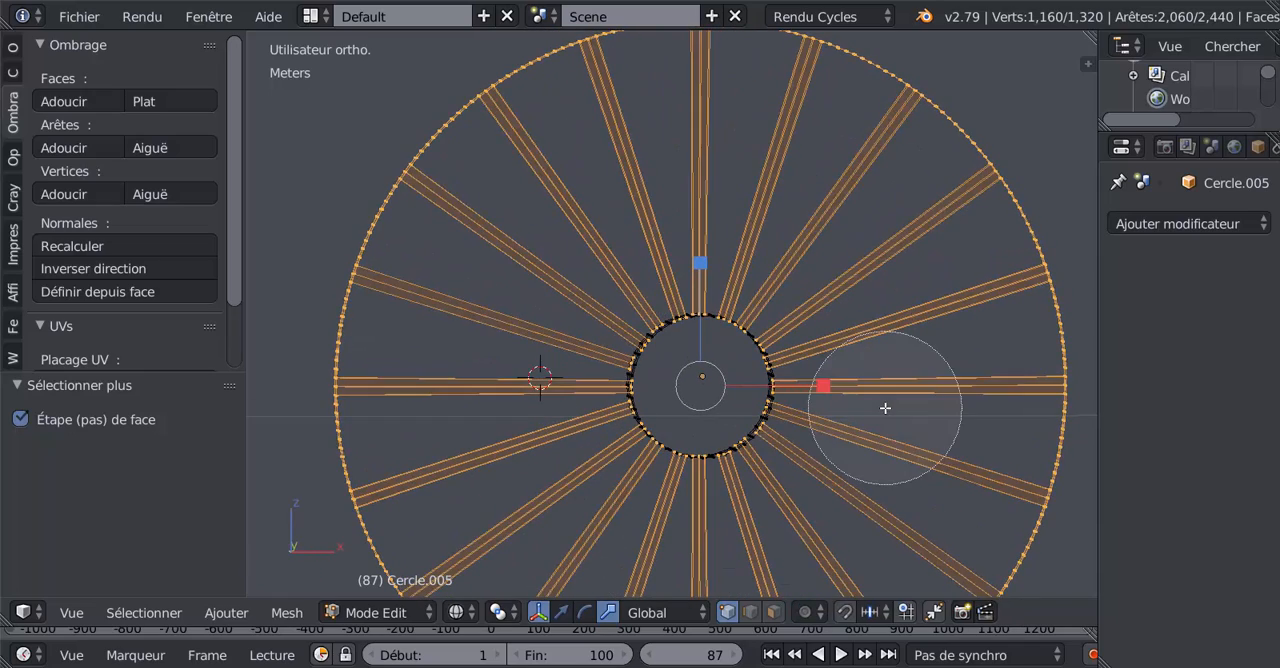
pyautogui.middleClick(691, 399)
pyautogui.press('Escape')
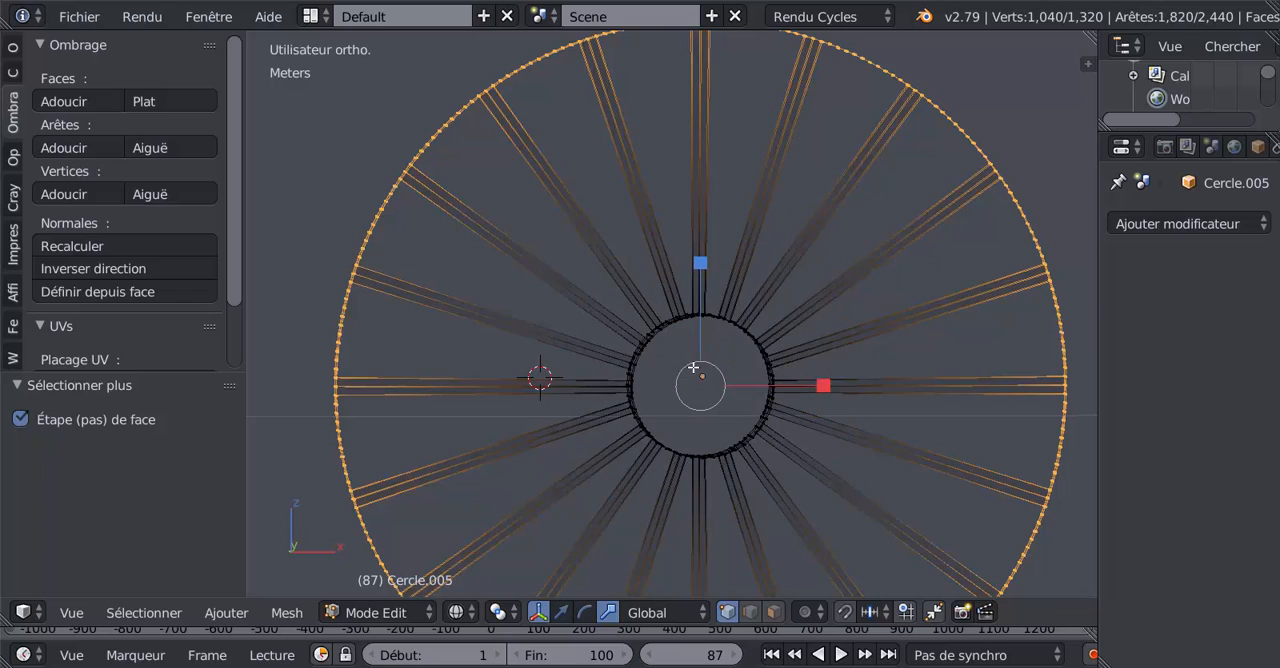
# Step: In face mode, solidify the selected rim faces with a thickness of -6 cm
pyautogui.moveTo(700, 395)
pyautogui.mouseDown(button='middle')
pyautogui.moveTo(749, 422)
pyautogui.moveTo(714, 437)
pyautogui.mouseUp(button='middle')
pyautogui.moveTo(837, 309); pyautogui.dragTo(831, 342, button='middle')
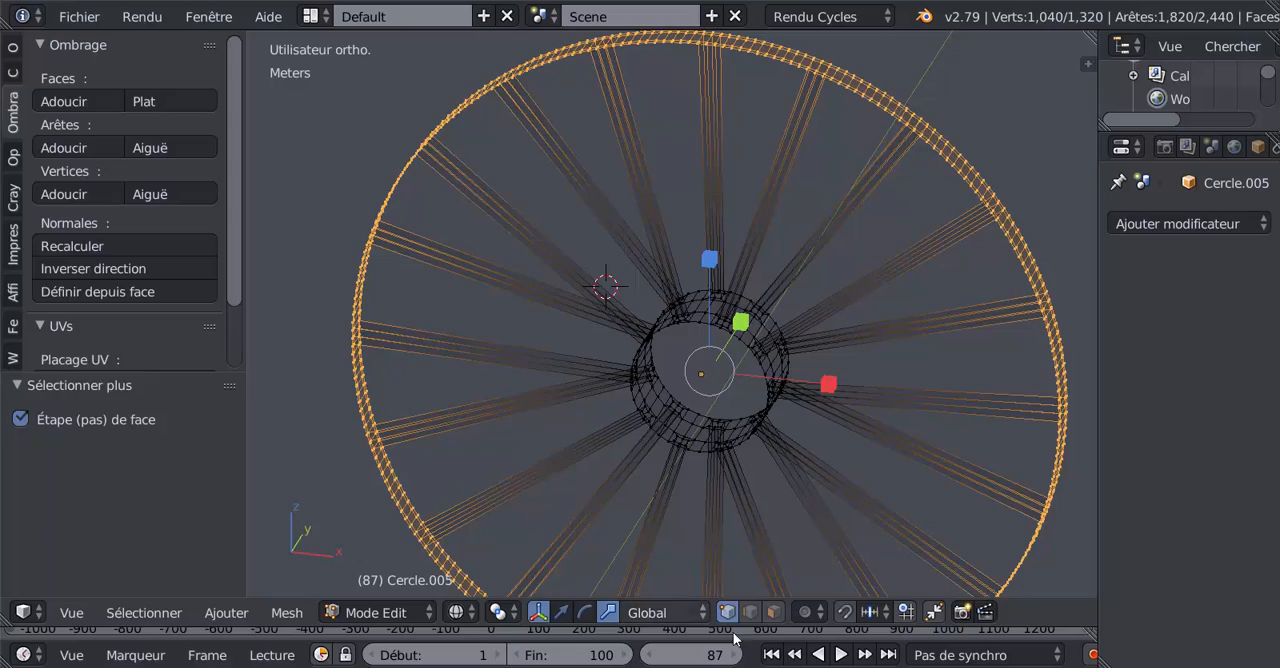
pyautogui.click(774, 612)
pyautogui.moveTo(743, 471)
pyautogui.mouseDown(button='middle')
pyautogui.moveTo(783, 465)
pyautogui.moveTo(794, 446)
pyautogui.moveTo(707, 379)
pyautogui.moveTo(689, 285)
pyautogui.moveTo(833, 314)
pyautogui.moveTo(786, 341)
pyautogui.mouseUp(button='middle')
pyautogui.press('z')
pyautogui.click(238, 613)
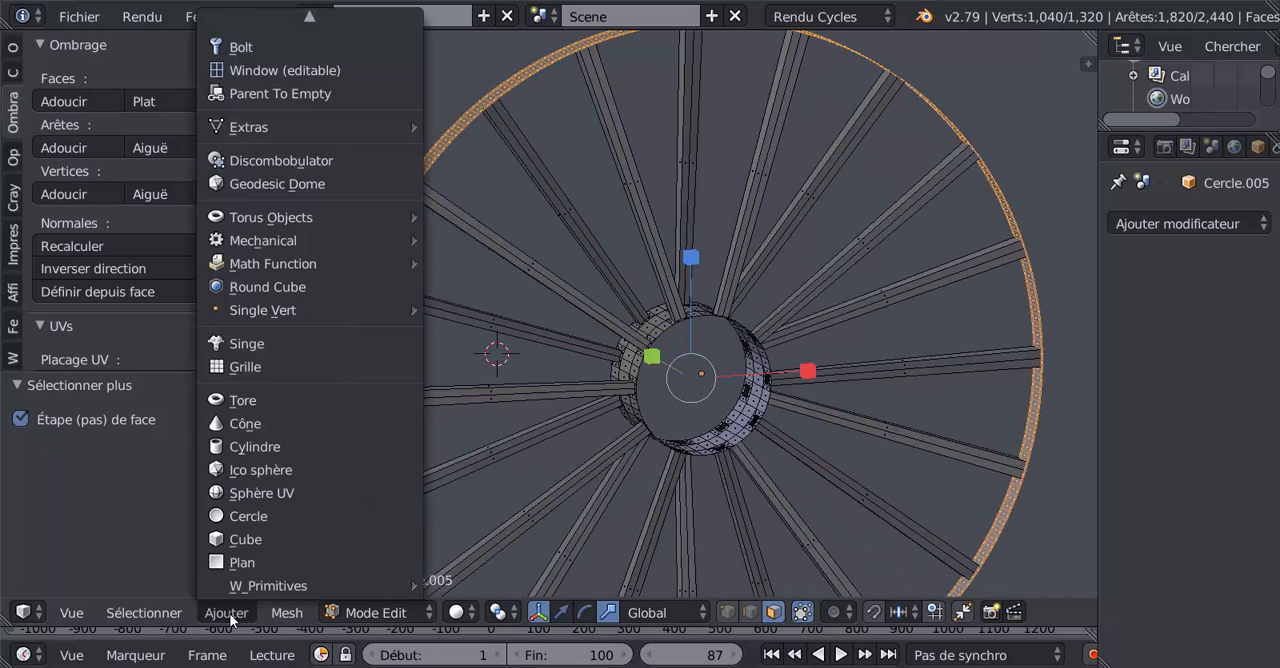
pyautogui.moveTo(287, 614)
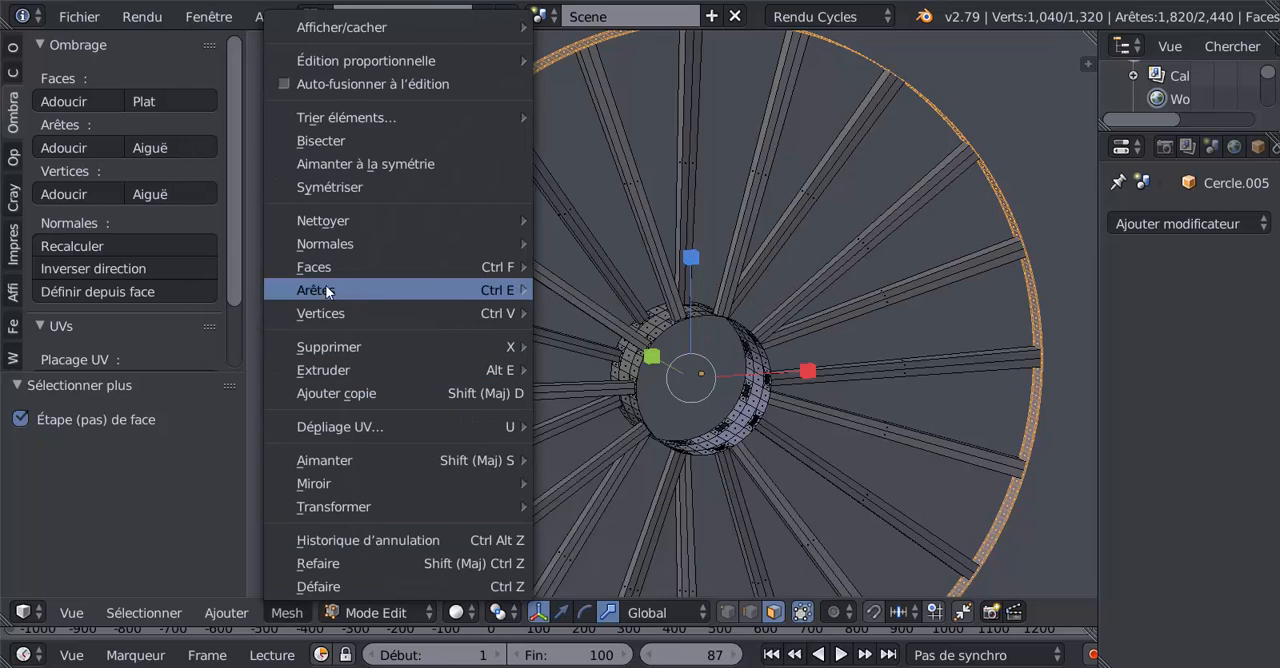
pyautogui.moveTo(327, 268)
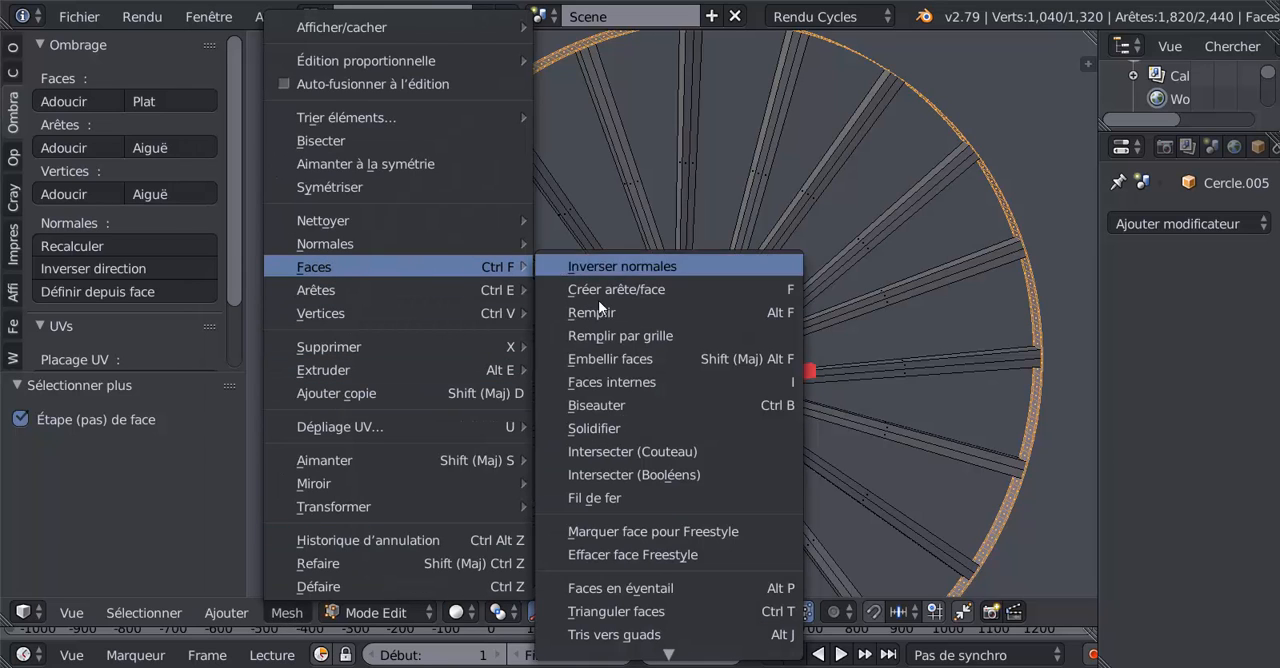
pyautogui.click(597, 428)
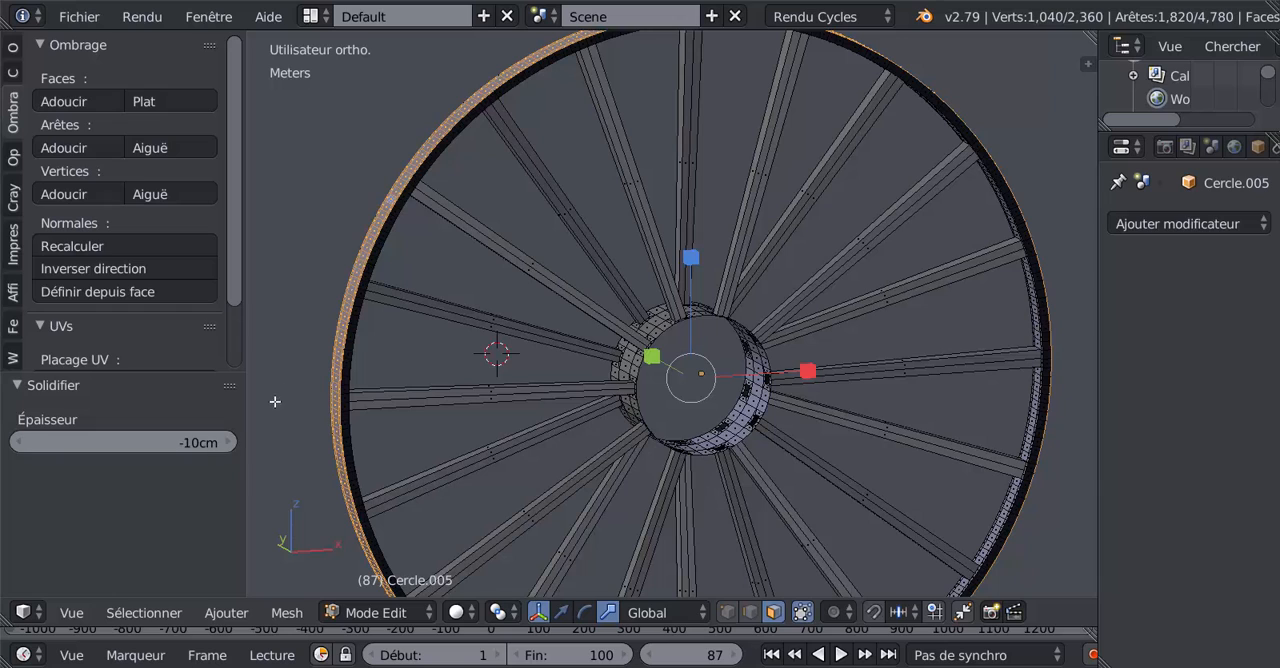
pyautogui.moveTo(284, 427)
pyautogui.mouseDown(button='middle')
pyautogui.moveTo(258, 458)
pyautogui.moveTo(268, 442)
pyautogui.mouseUp(button='middle')
pyautogui.moveTo(185, 442)
pyautogui.mouseDown()
pyautogui.moveTo(248, 442)
pyautogui.moveTo(185, 442)
pyautogui.moveTo(201, 442)
pyautogui.mouseUp()
# Step: Examine the thickened rim from several angles, including a close view of its outer surface
pyautogui.scroll(-3, 790, 318)
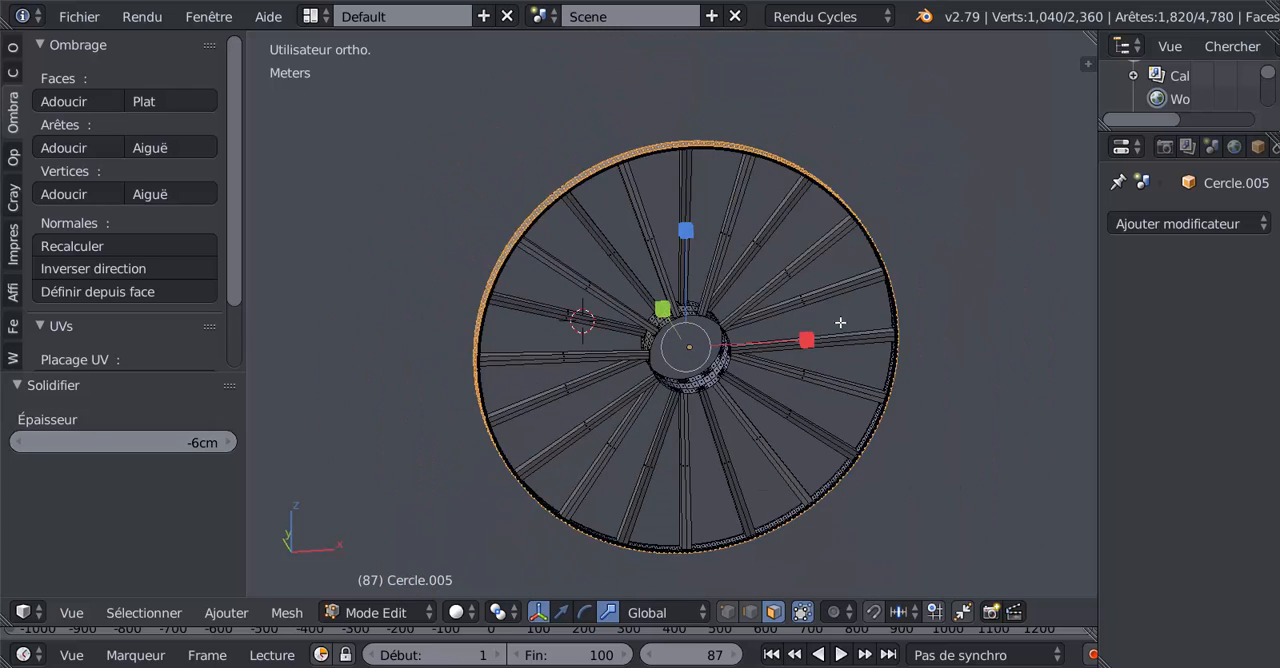
pyautogui.scroll(1, 840, 321)
pyautogui.moveTo(802, 340); pyautogui.dragTo(701, 432, button='middle')
pyautogui.scroll(2, 640, 364)
pyautogui.scroll(3, 650, 329)
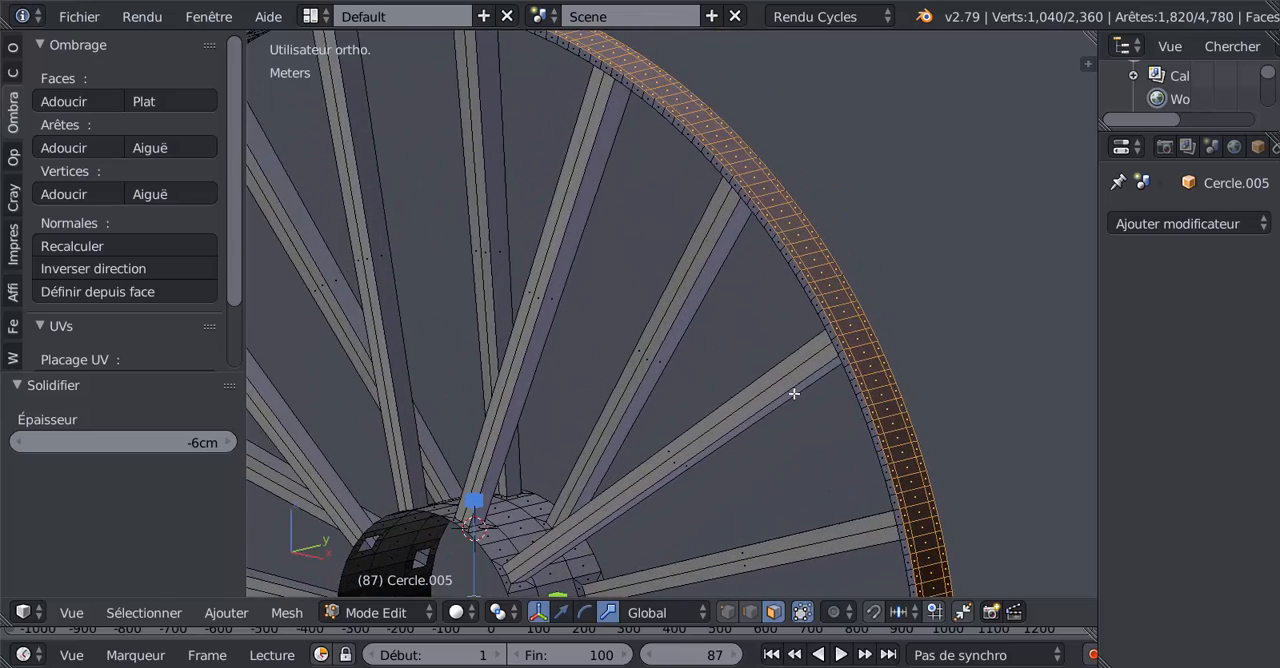
pyautogui.moveTo(820, 359); pyautogui.dragTo(818, 383, button='middle')
pyautogui.scroll(-3, 821, 387)
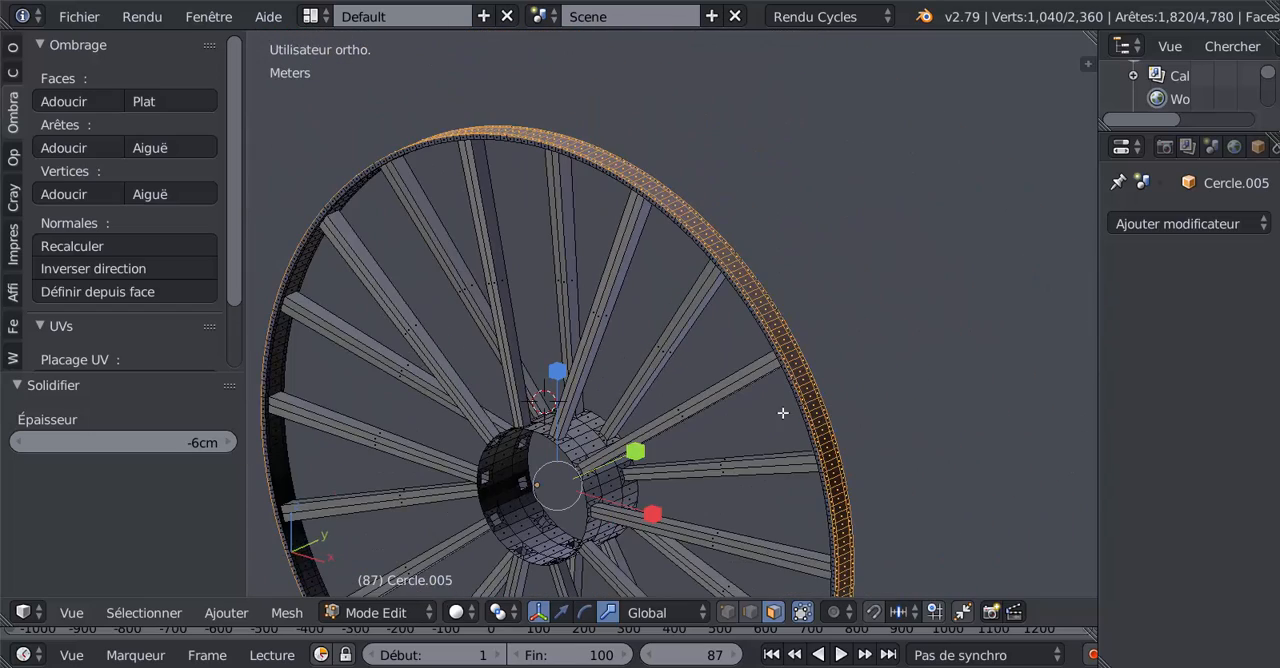
# Step: Select the entire wheel mesh, recalculate its normals and check the shading in object mode
pyautogui.press('a')
pyautogui.press('a')
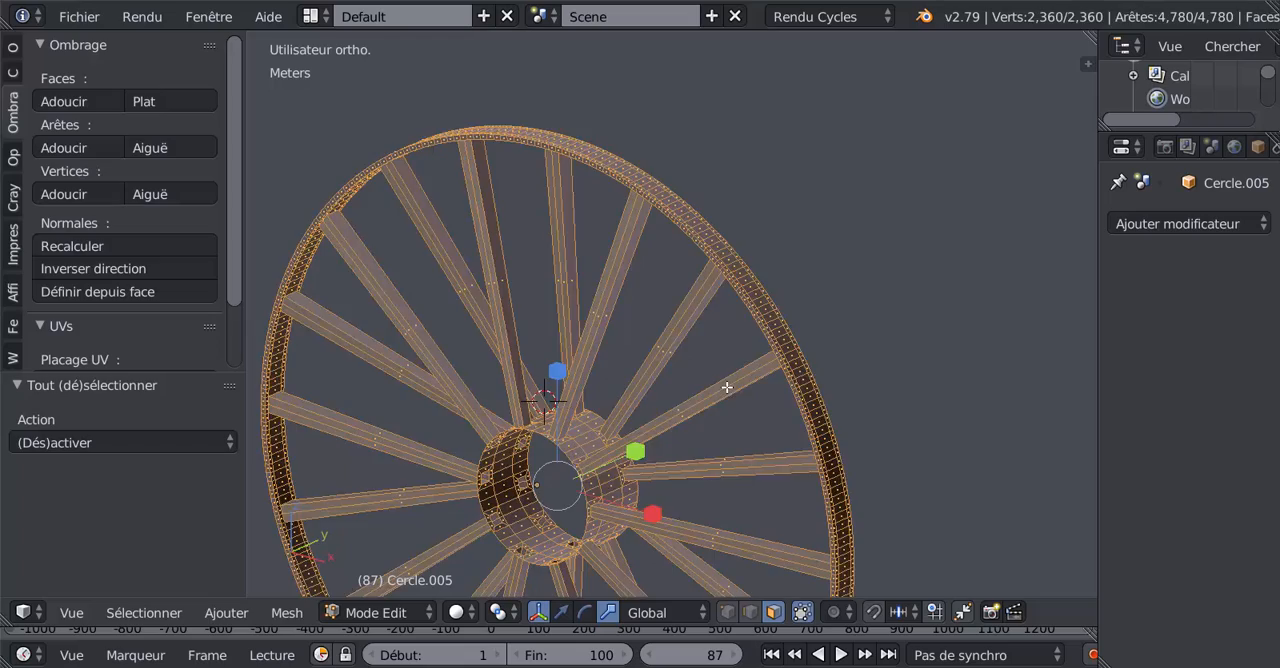
pyautogui.press('a')
pyautogui.scroll(-1, 734, 382)
pyautogui.moveTo(736, 366)
pyautogui.mouseDown(button='middle')
pyautogui.moveTo(800, 263)
pyautogui.moveTo(828, 294)
pyautogui.moveTo(743, 373)
pyautogui.mouseUp(button='middle')
pyautogui.press('a')
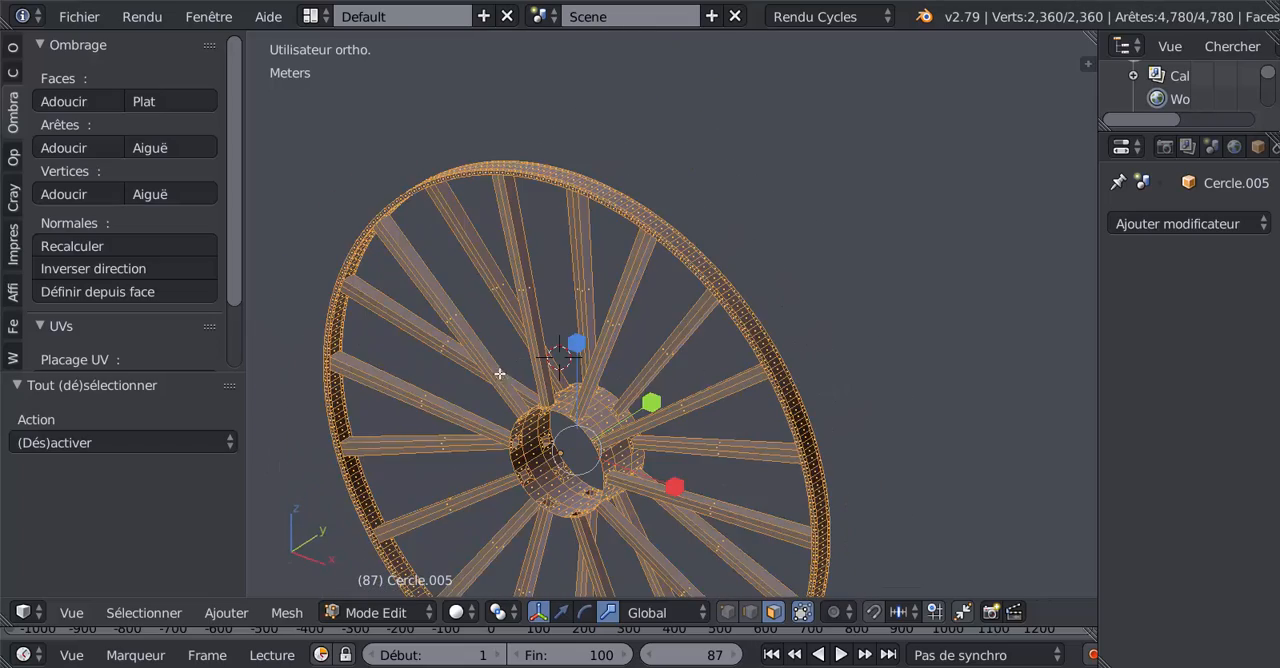
pyautogui.click(171, 246)
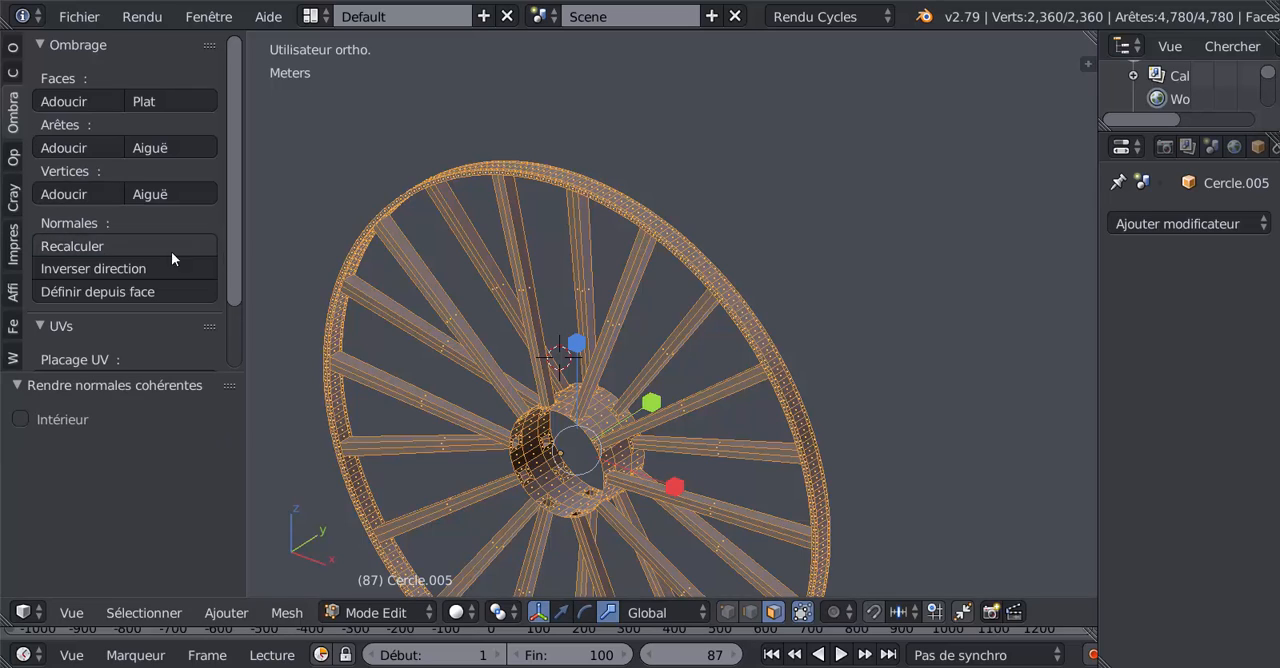
pyautogui.press('Tab')
pyautogui.moveTo(593, 340); pyautogui.dragTo(550, 333, button='middle')
pyautogui.press('Tab')
# Step: Select the outer face loops along both edges of the rim and extrude them outward with a scale of 1.065
pyautogui.scroll(3, 650, 305)
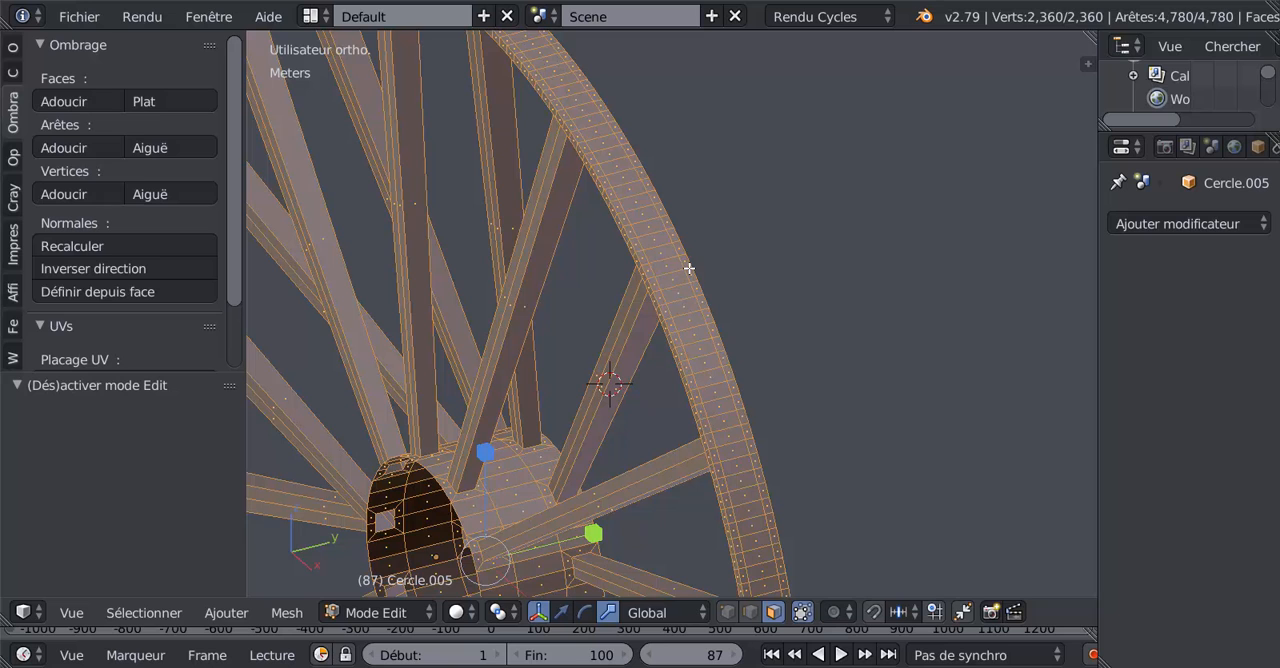
pyautogui.keyDown('alt'); pyautogui.rightClick(682, 283); pyautogui.keyUp('alt')
pyautogui.keyDown('alt'); pyautogui.keyDown('shift'); pyautogui.rightClick(653, 275); pyautogui.keyUp('shift'); pyautogui.keyUp('alt')
pyautogui.keyDown('alt'); pyautogui.scroll(-1, 649, 298); pyautogui.keyUp('alt')
pyautogui.scroll(-3, 649, 300)
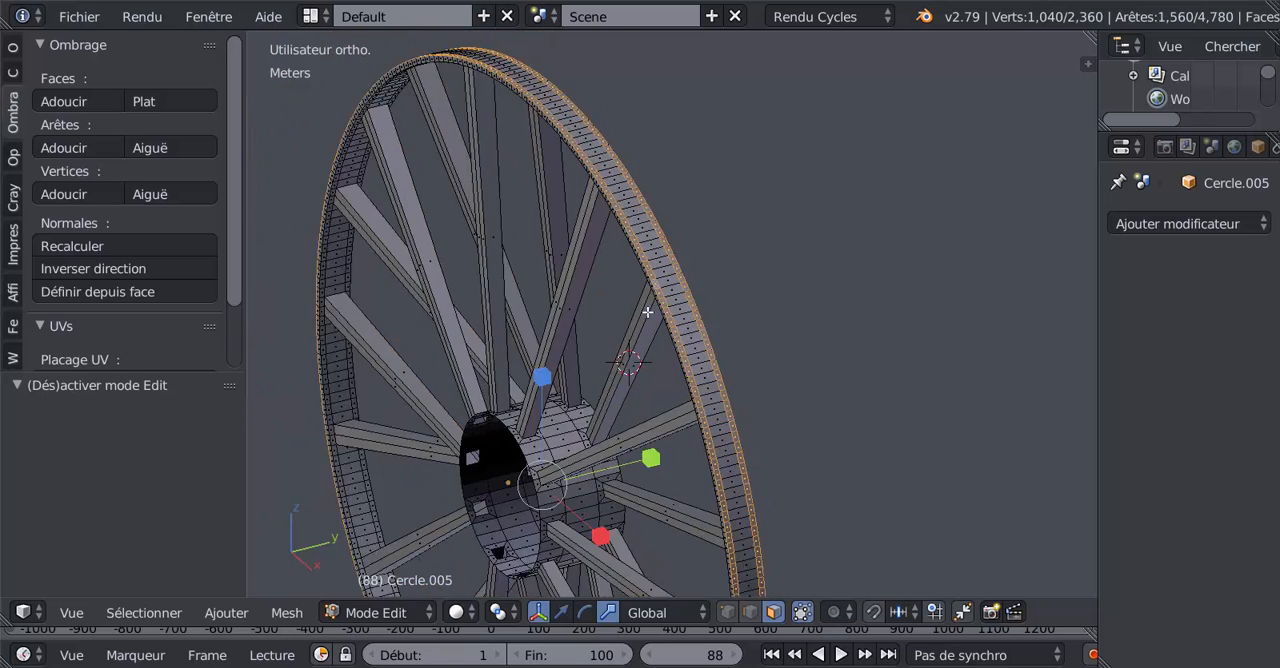
pyautogui.moveTo(648, 340); pyautogui.dragTo(689, 385, button='middle')
pyautogui.press('e')
pyautogui.press('Escape')
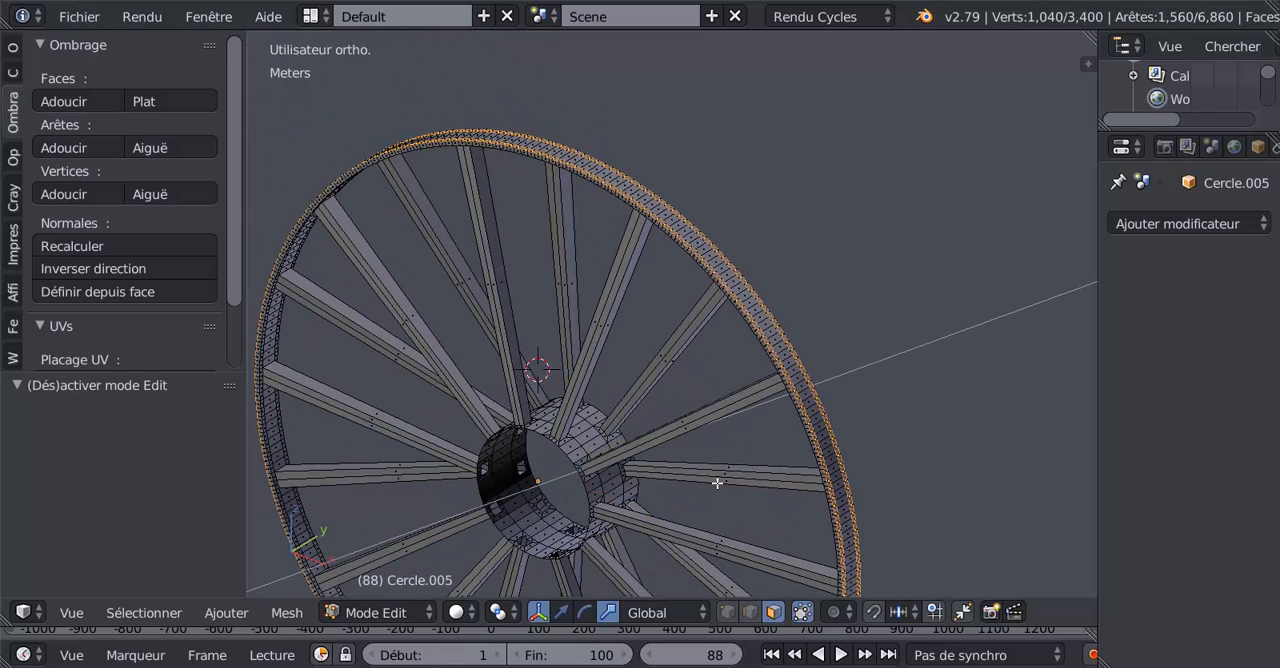
pyautogui.press('s')
pyautogui.click(727, 481)
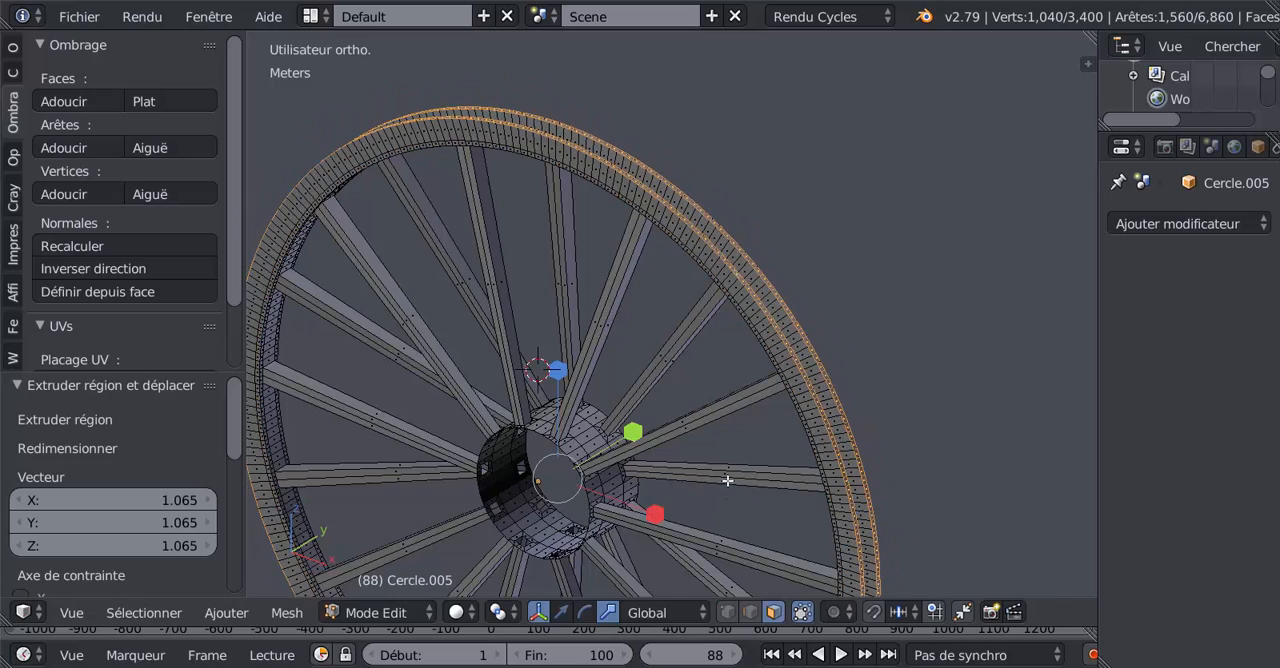
# Step: Scale the extruded rim flanges by 1.115 in front view to match the reference drawing's outer circle
pyautogui.press('KP_1')
pyautogui.scroll(-3, 968, 262)
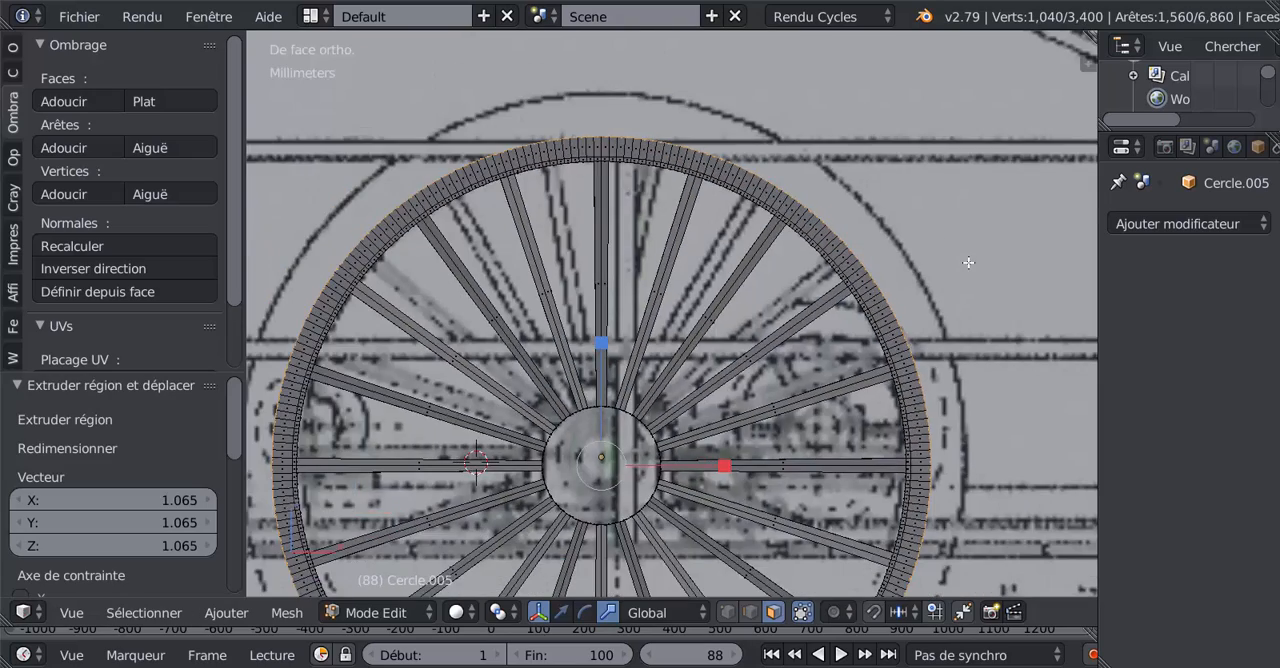
pyautogui.press('s')
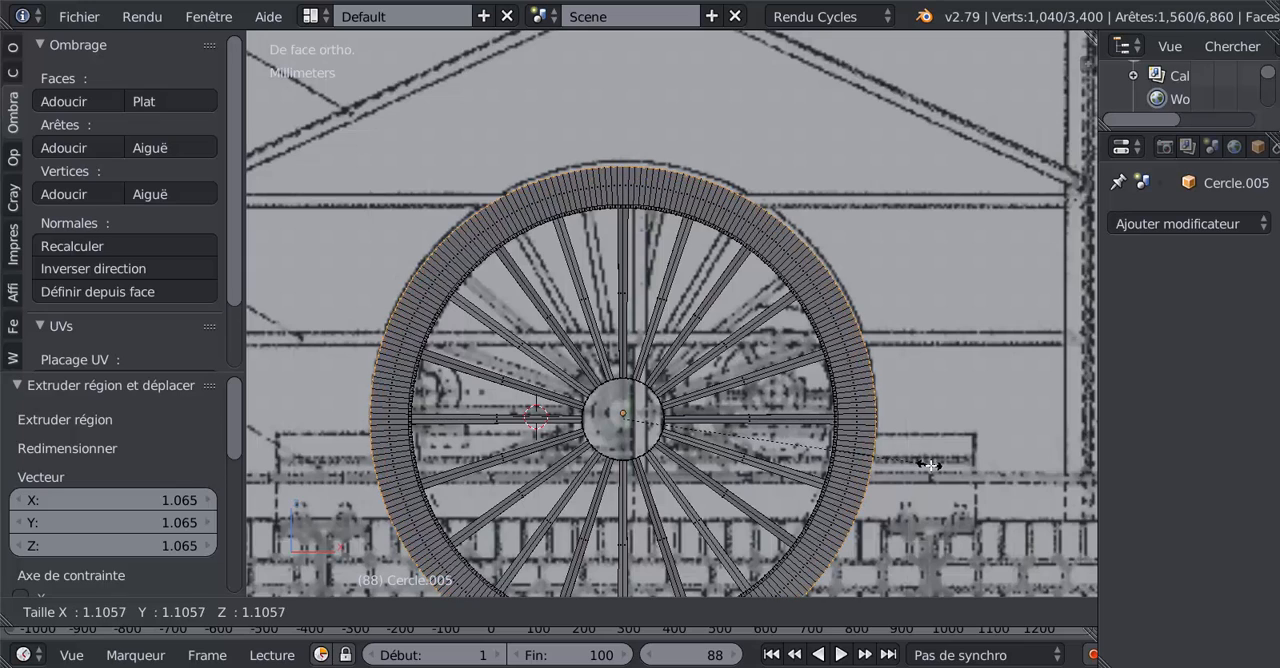
pyautogui.click(931, 466)
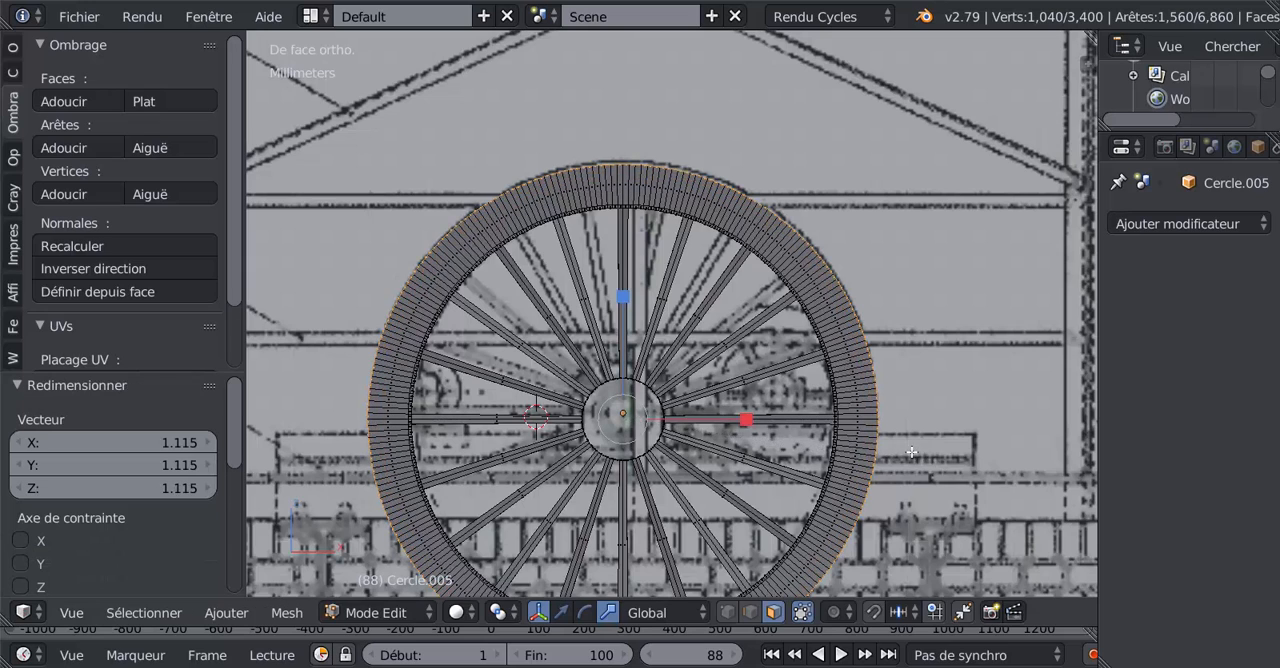
pyautogui.moveTo(912, 454); pyautogui.dragTo(606, 432, button='middle')
pyautogui.press('Tab')
pyautogui.press('Tab')
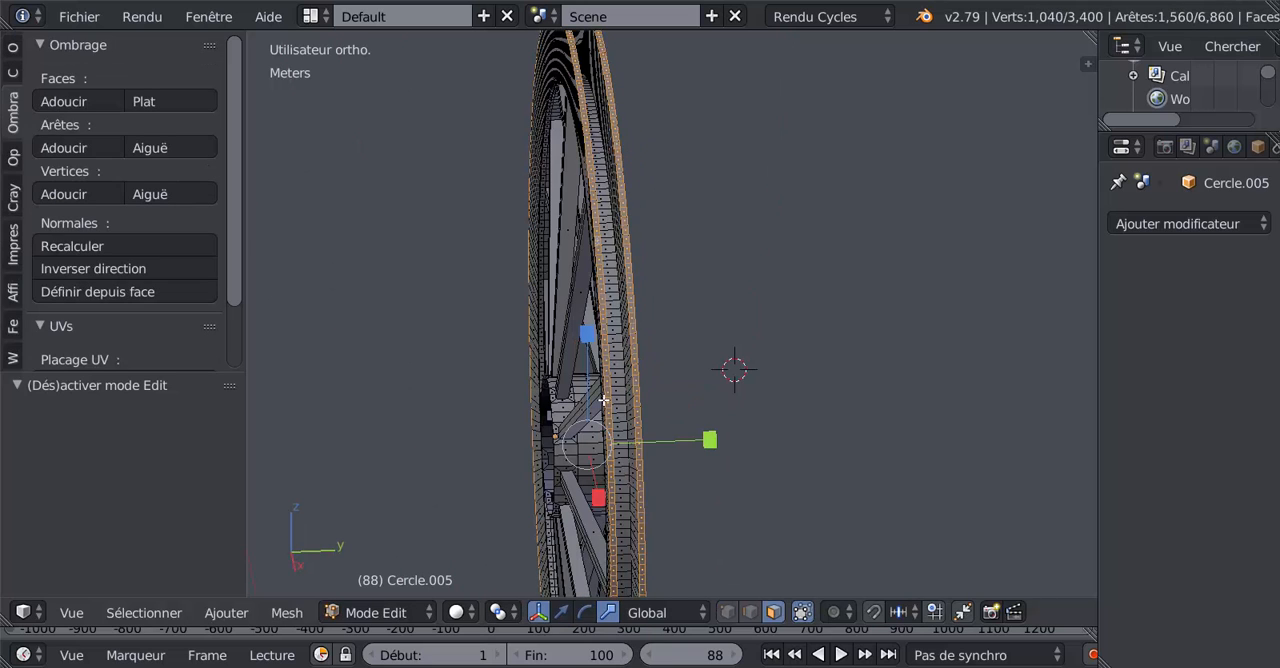
# Step: Loop-select the central faces between the two rim flanges and scale them outward by about 1.097
pyautogui.keyDown('alt'); pyautogui.keyDown('shift'); pyautogui.rightClick(616, 352); pyautogui.keyUp('shift'); pyautogui.keyUp('alt')
pyautogui.moveTo(618, 363); pyautogui.dragTo(630, 441, button='middle')
pyautogui.press('s')
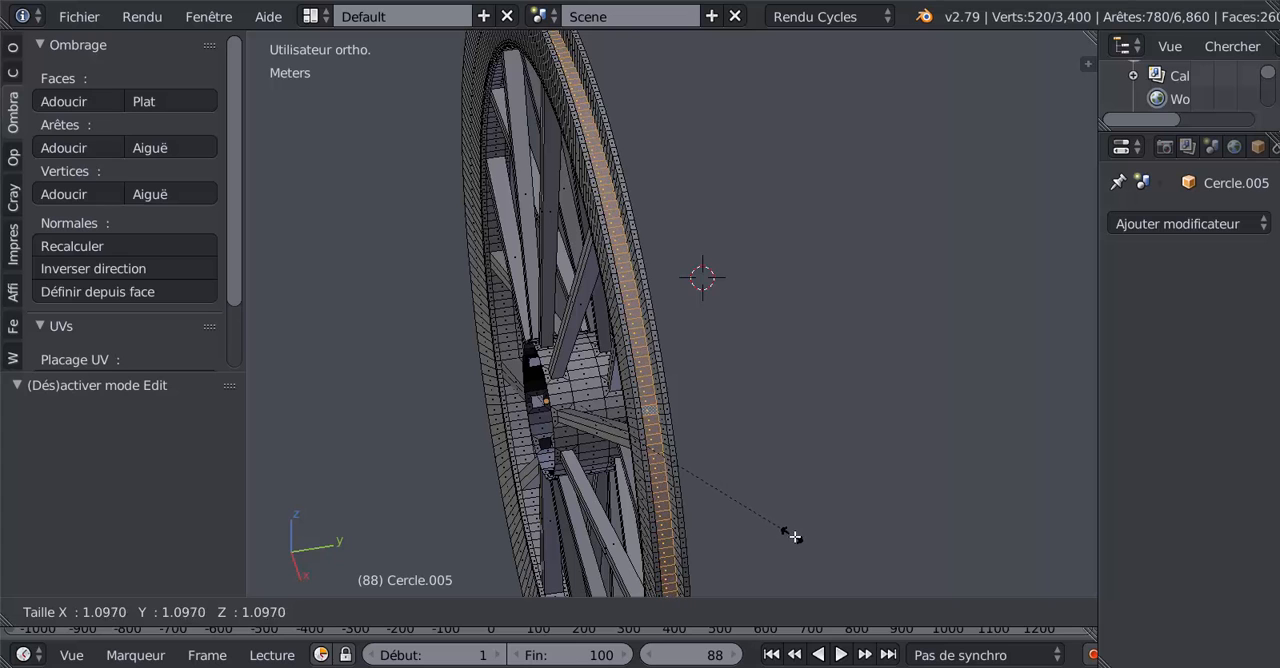
pyautogui.click(793, 534)
# Step: Compare the rim groove with the front and side references and scale its central faces by 1.047
pyautogui.press('Tab')
pyautogui.moveTo(794, 465); pyautogui.dragTo(758, 342, button='middle')
pyautogui.press('KP_1')
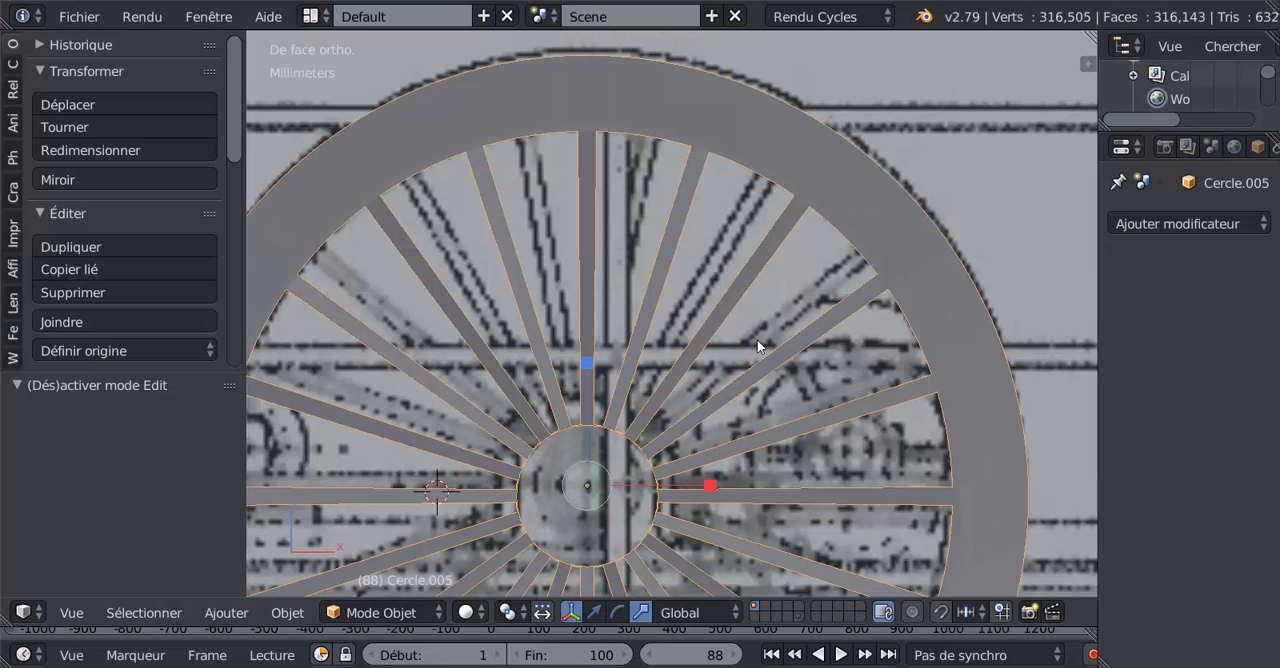
pyautogui.press('KP_3')
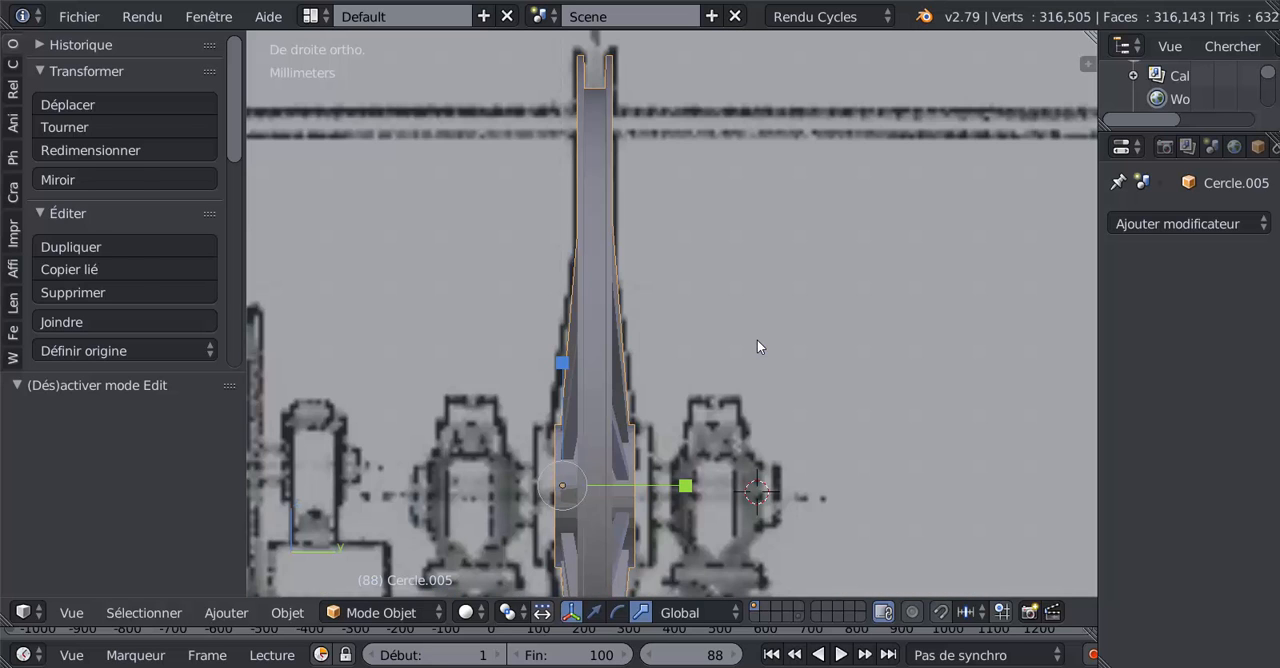
pyautogui.press('Tab')
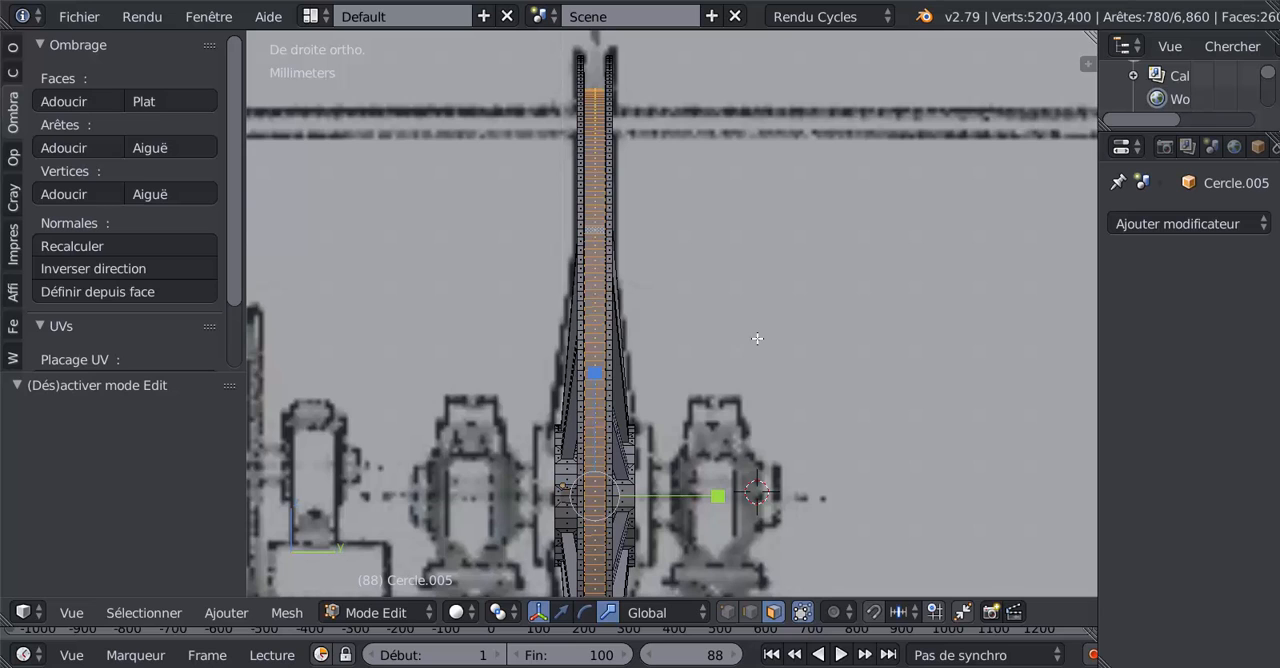
pyautogui.press('s')
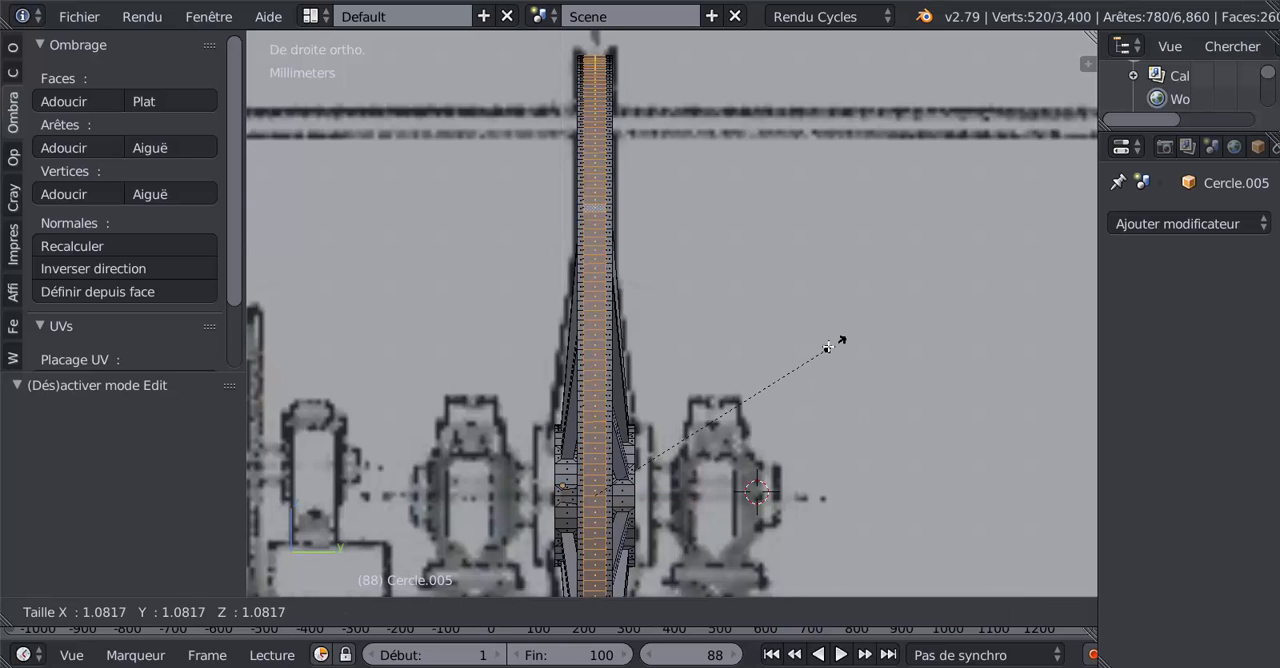
pyautogui.click(826, 347)
# Step: Examine the wheel's profile against the side reference and inspect its spokes and hub in object mode
pyautogui.scroll(-3, 823, 350)
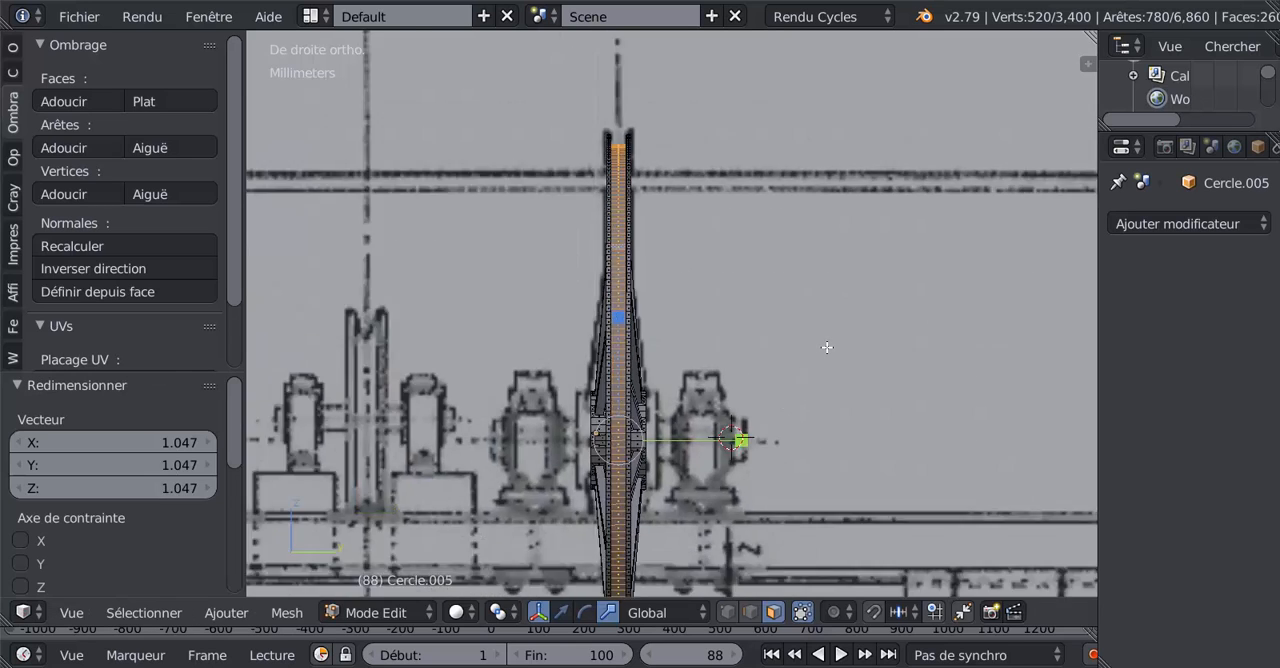
pyautogui.scroll(-2, 823, 350)
pyautogui.press('Tab')
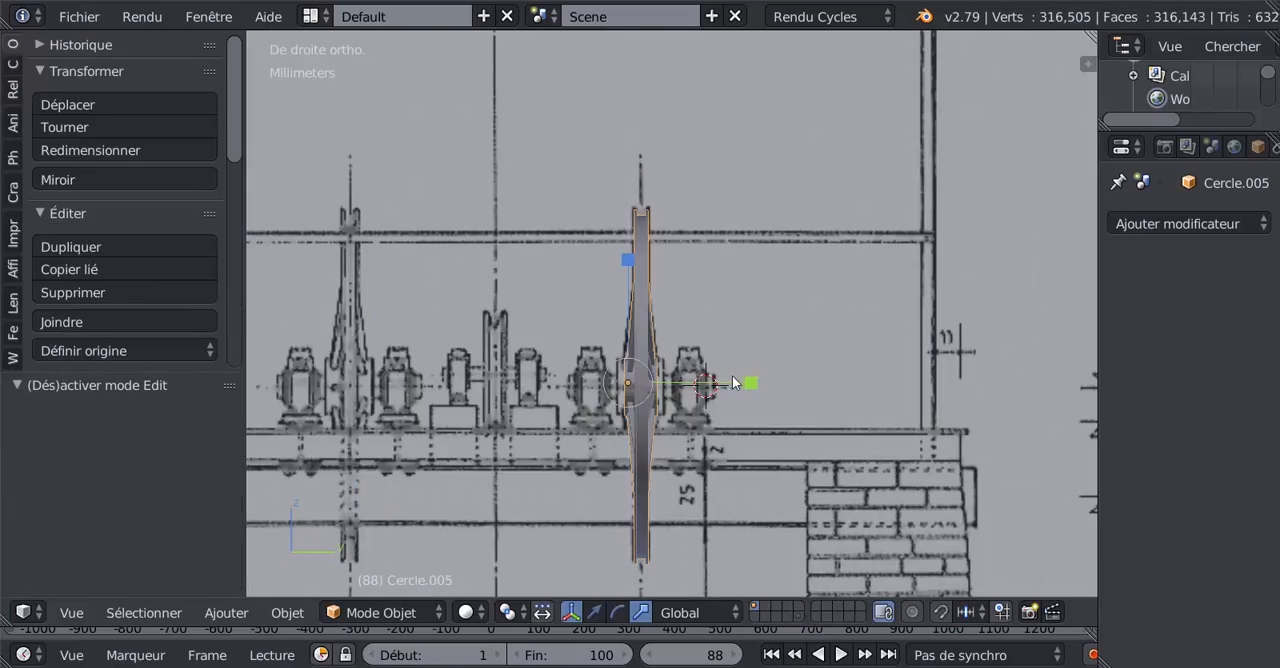
pyautogui.scroll(3, 710, 369)
pyautogui.press('Tab')
pyautogui.moveTo(567, 364); pyautogui.dragTo(829, 326, button='middle')
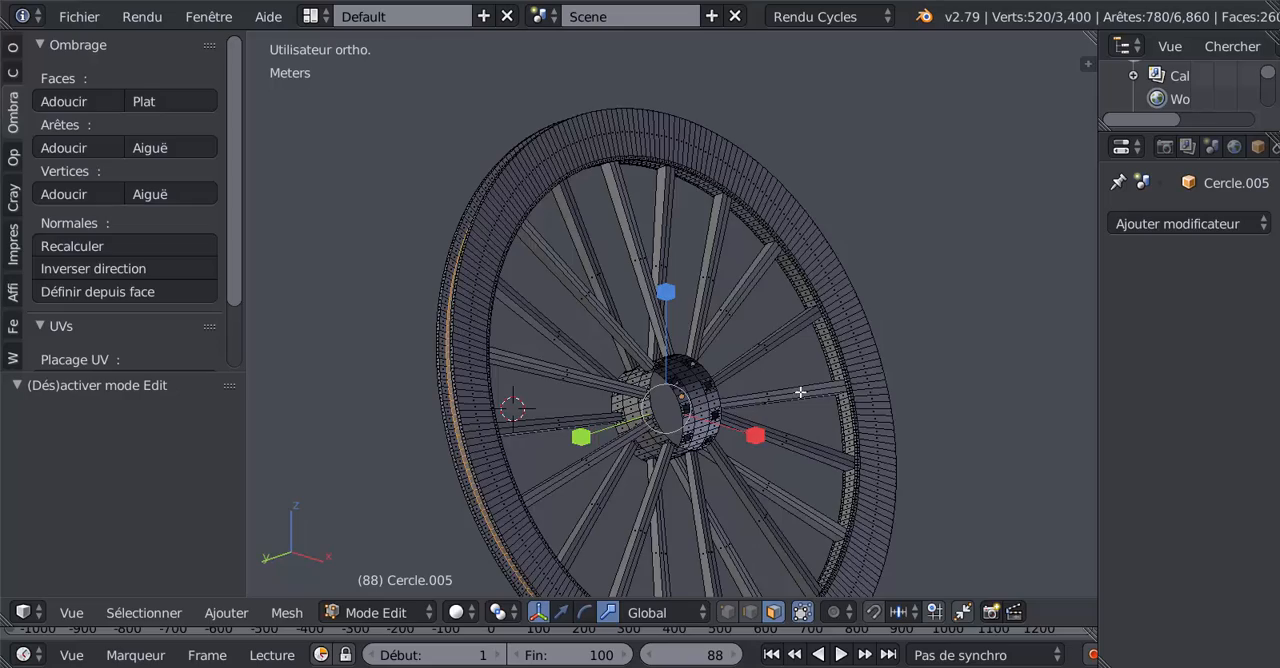
pyautogui.scroll(2, 800, 392)
pyautogui.press('Tab')
pyautogui.scroll(6, 797, 393)
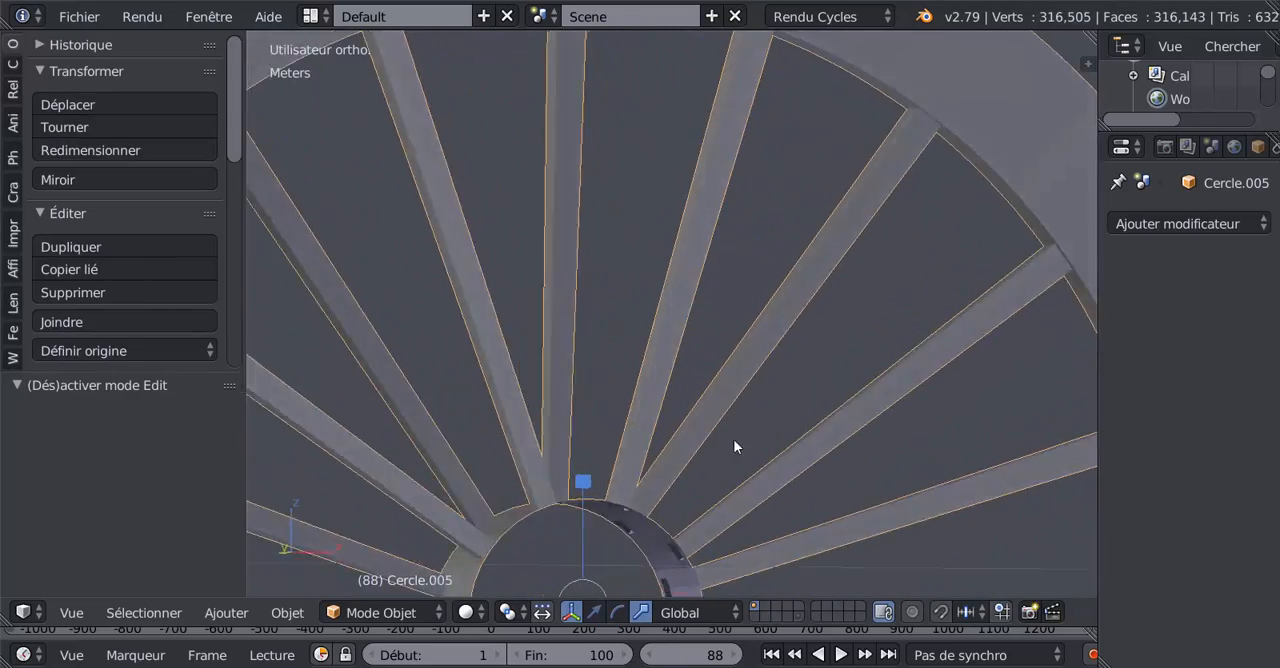
# Step: Clear the selection, switch to edge select mode, and loop-select the open edge loops at both ends of the wheel's hub
pyautogui.scroll(-2, 733, 446)
pyautogui.moveTo(703, 477); pyautogui.dragTo(755, 460, button='middle')
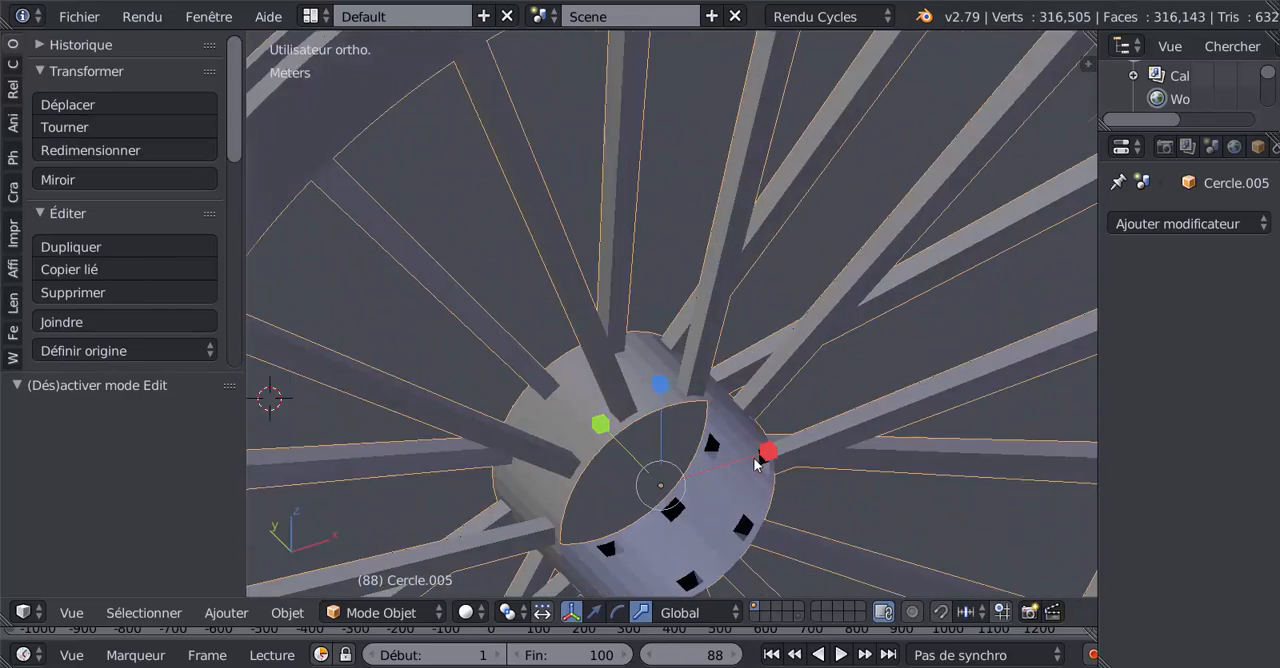
pyautogui.press('Tab')
pyautogui.scroll(2, 682, 452)
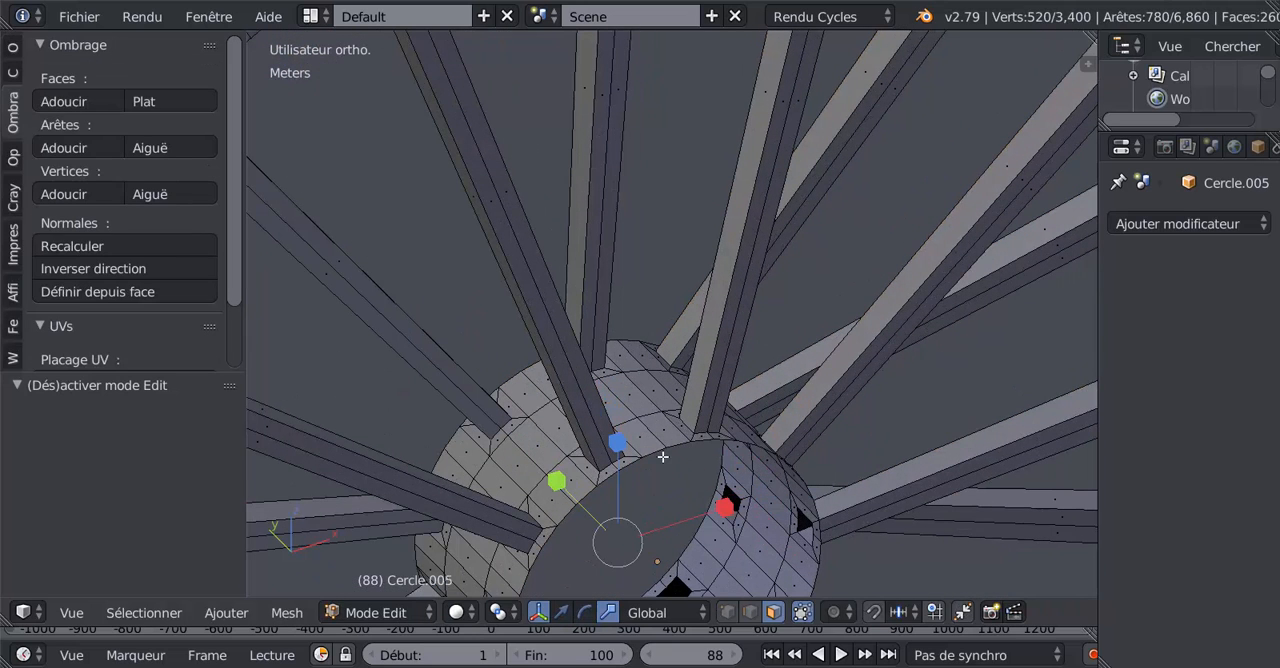
pyautogui.press('a')
pyautogui.click(750, 612)
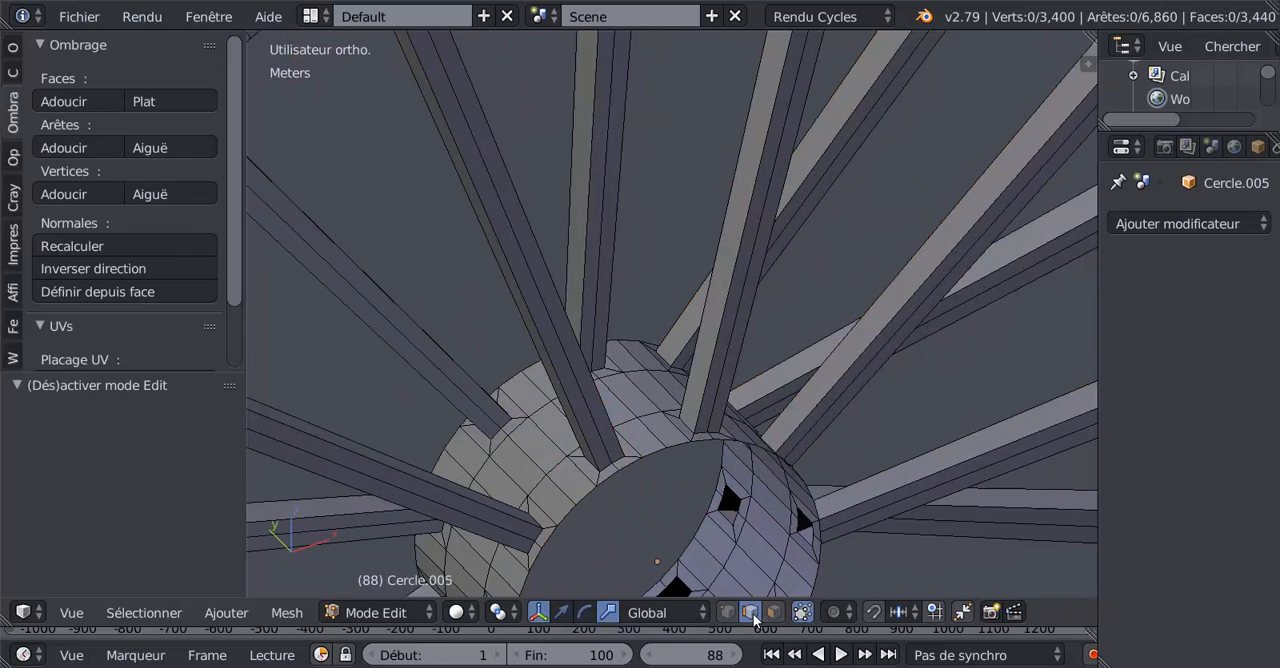
pyautogui.keyDown('alt'); pyautogui.click(650, 446); pyautogui.keyUp('alt')
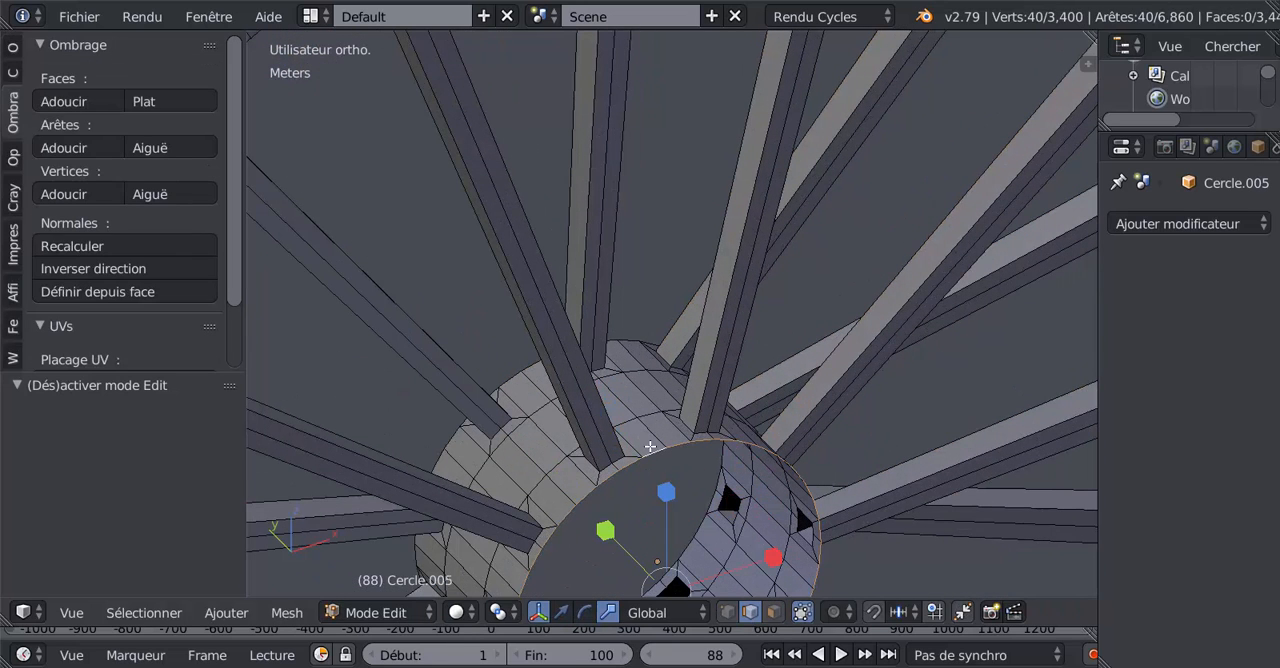
pyautogui.keyDown('alt'); pyautogui.keyDown('shift'); pyautogui.click(623, 356); pyautogui.keyUp('shift'); pyautogui.keyUp('alt')
# Step: Extrude both hub end loops and scale them along Y by 1.407 in side view to lengthen the hub
pyautogui.scroll(-3, 804, 456)
pyautogui.press('KP_1')
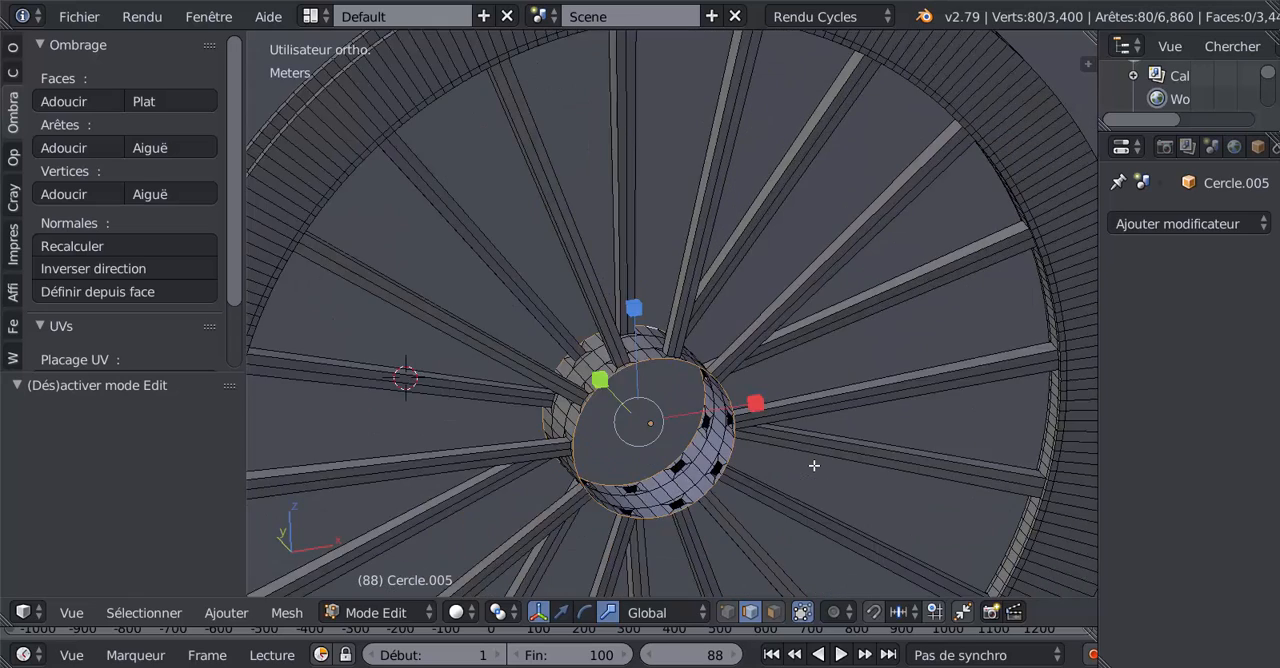
pyautogui.press('KP_3')
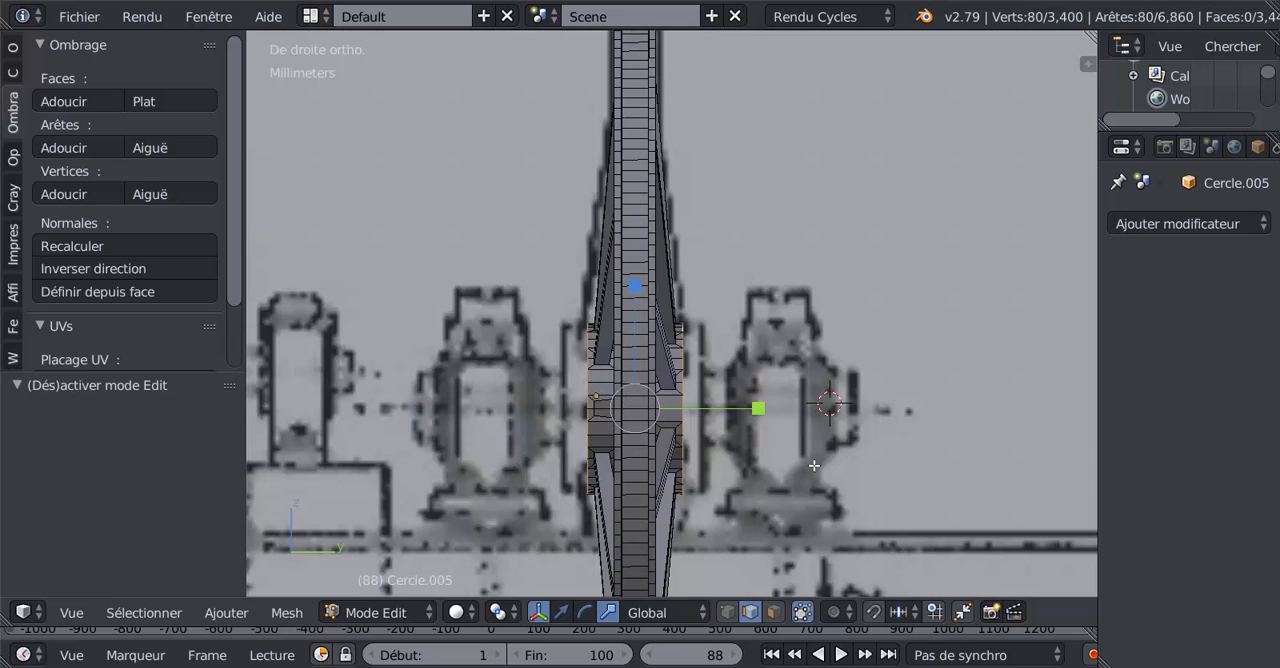
pyautogui.keyDown('shift'); pyautogui.moveTo(833, 438); pyautogui.dragTo(831, 369, button='middle'); pyautogui.keyUp('shift')
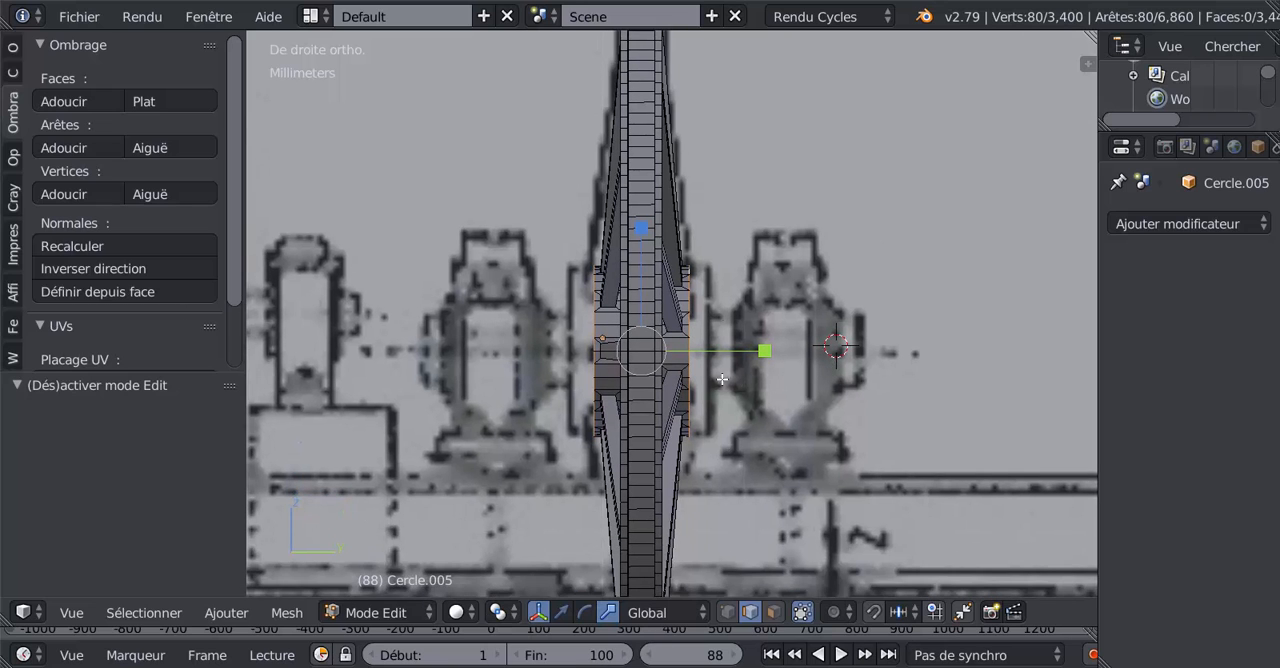
pyautogui.press('e')
pyautogui.click(735, 451)
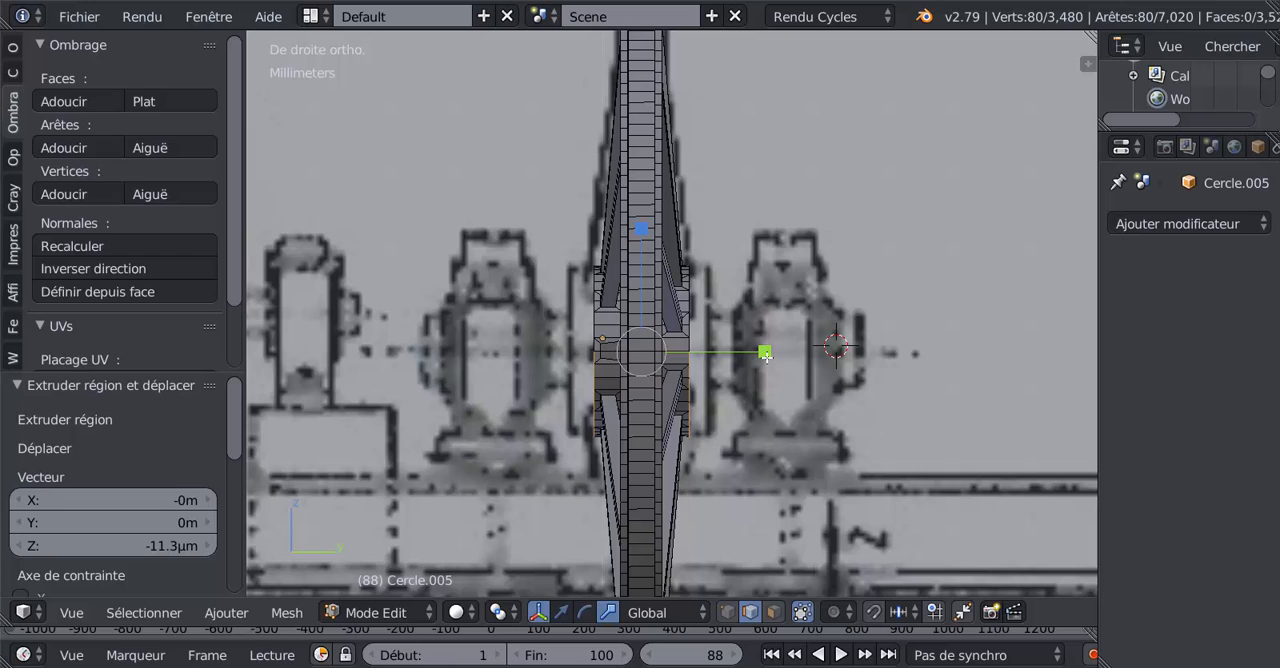
pyautogui.moveTo(777, 350); pyautogui.dragTo(815, 345)
pyautogui.scroll(3, 811, 348)
pyautogui.moveTo(809, 350); pyautogui.dragTo(689, 402, button='middle')
# Step: Set the pivot point to individual origins, then extrude the hub end loops and scale them inward by 0.516
pyautogui.scroll(-3, 690, 402)
pyautogui.moveTo(780, 423); pyautogui.dragTo(747, 454, button='middle')
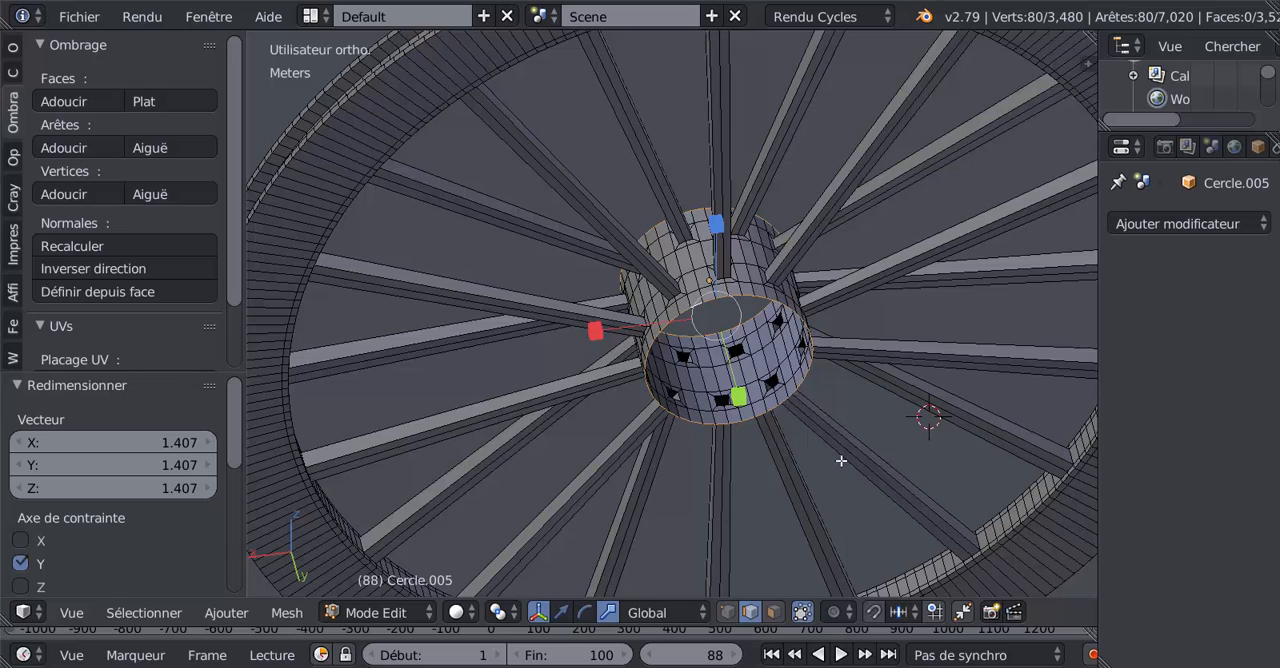
pyautogui.click(500, 612)
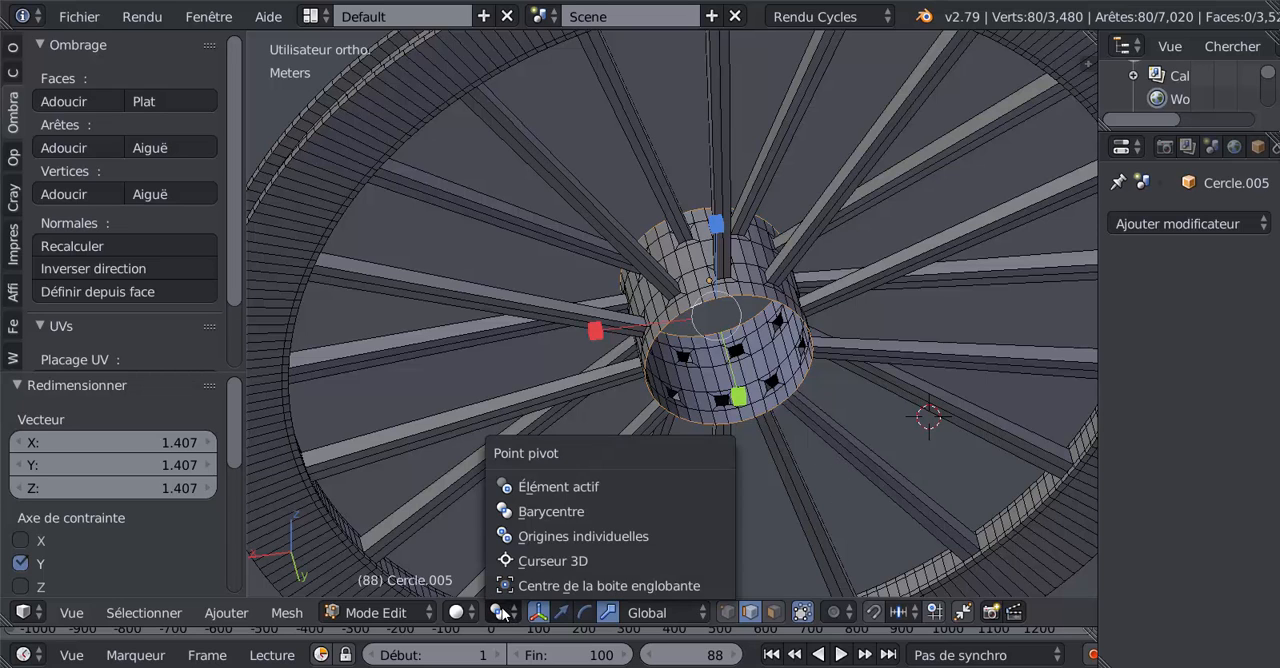
pyautogui.click(528, 537)
pyautogui.press('e')
pyautogui.press('s')
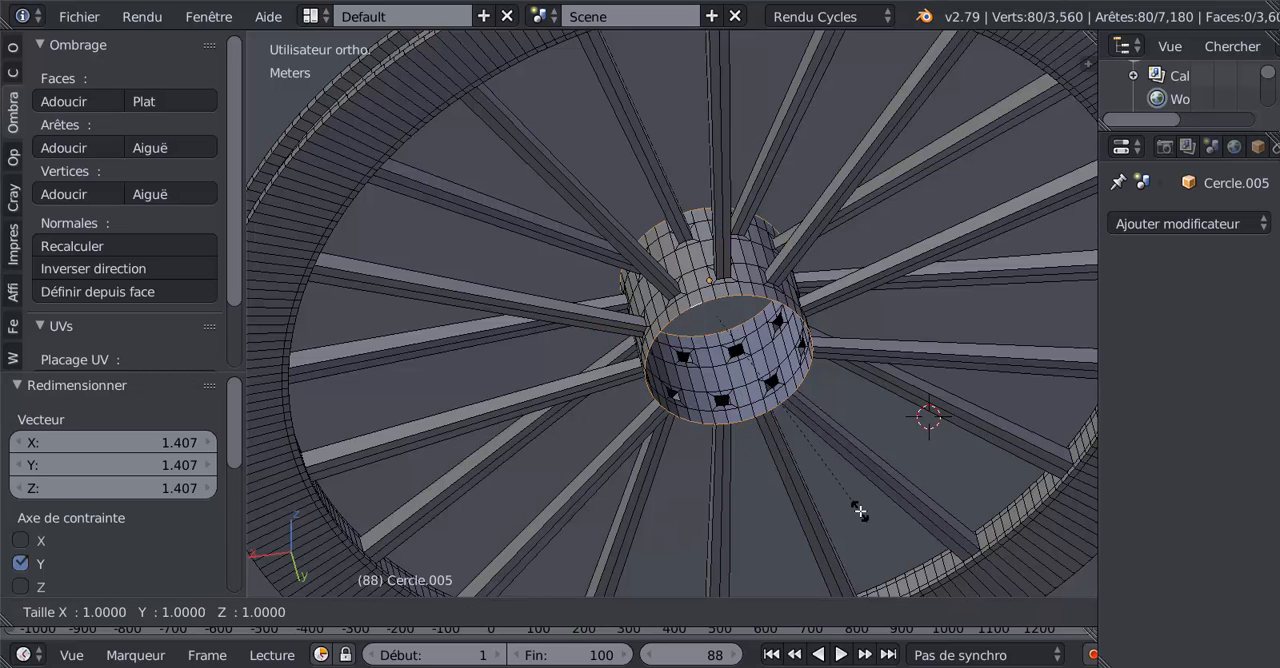
pyautogui.click(807, 399)
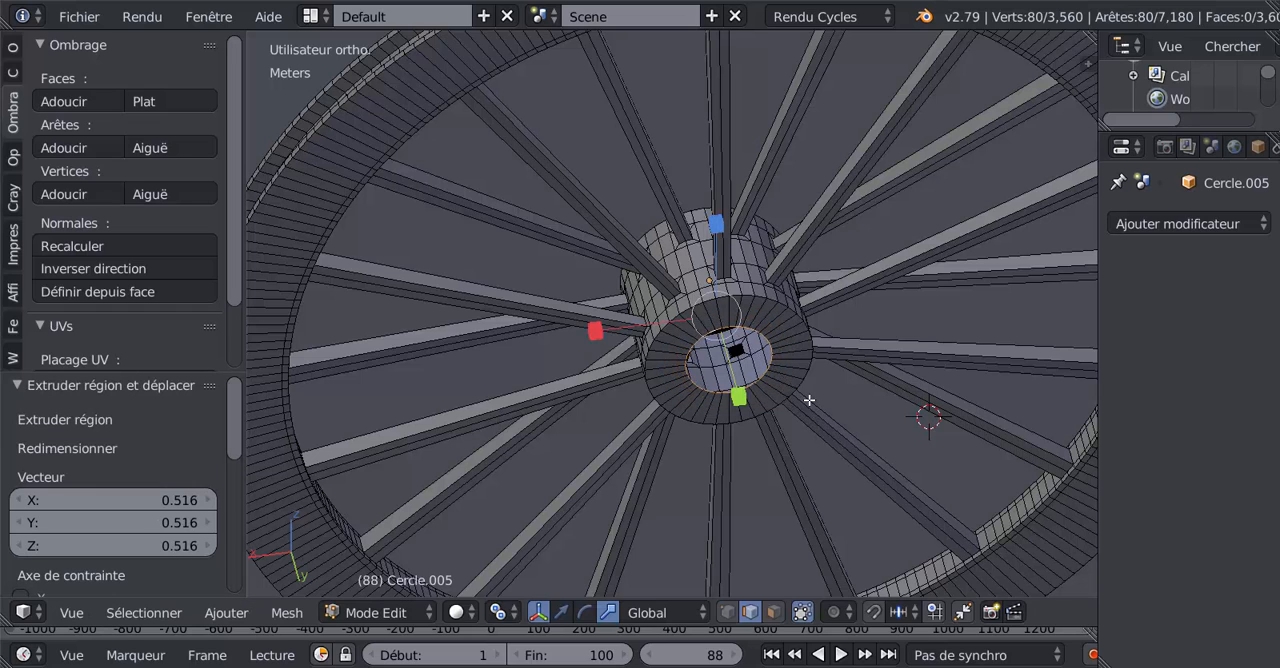
# Step: Extrude the hub's inner loops in place and try to scale them along Y by 2.133 in side view
pyautogui.moveTo(807, 410); pyautogui.dragTo(878, 396, button='middle')
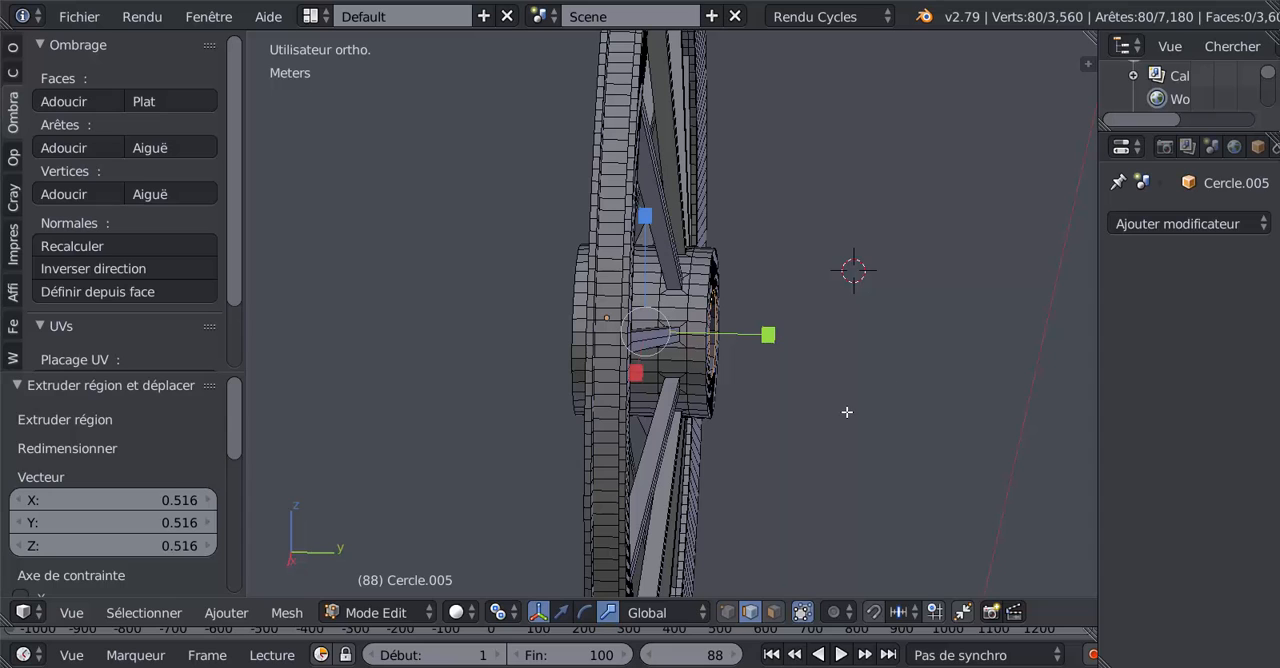
pyautogui.press('KP_1')
pyautogui.press('KP_3')
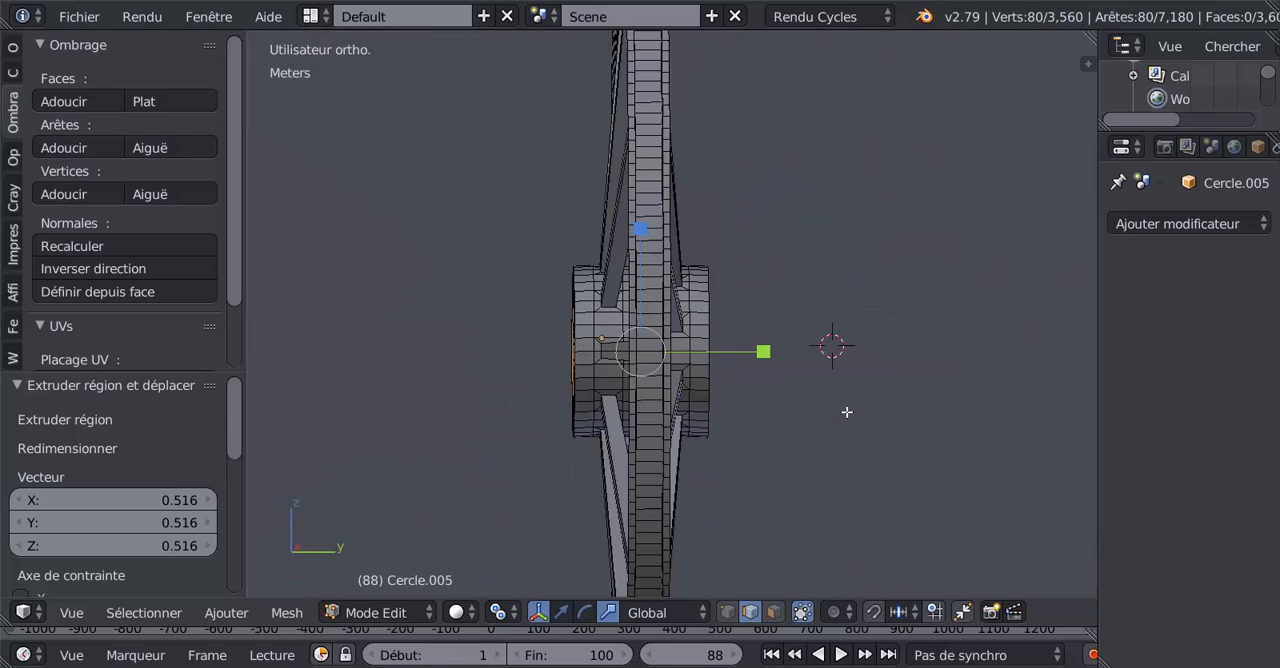
pyautogui.press('e')
pyautogui.press('Escape')
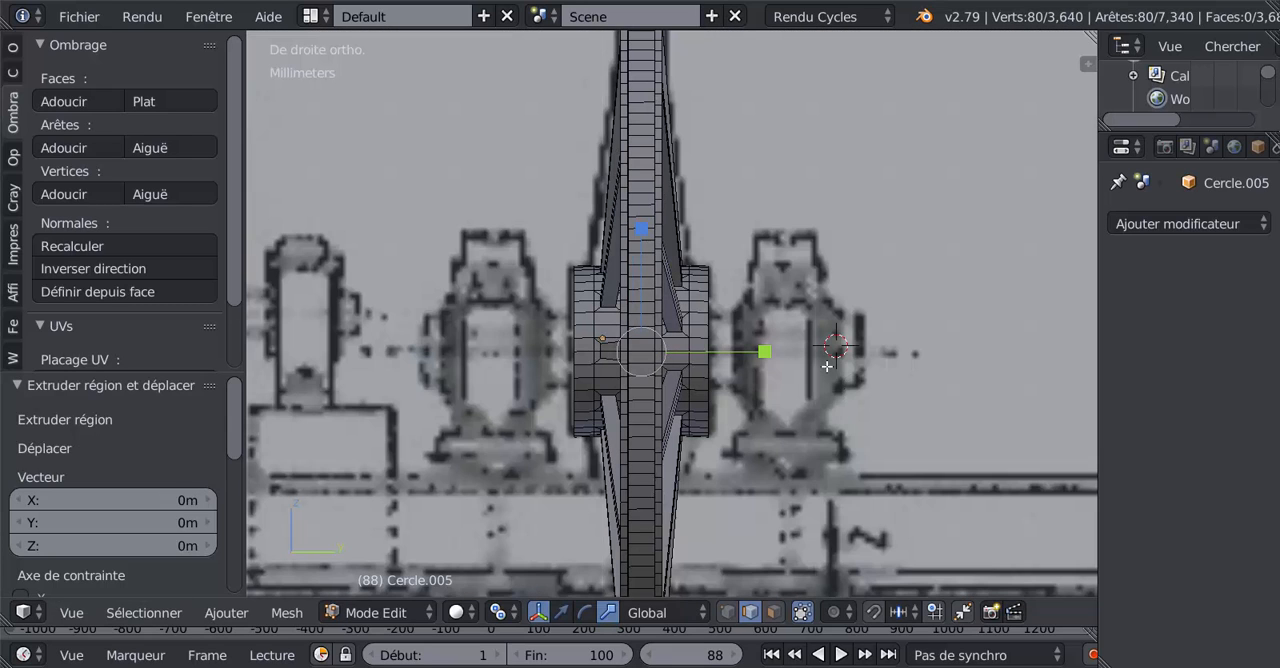
pyautogui.press('s')
pyautogui.press('y')
pyautogui.click(917, 348)
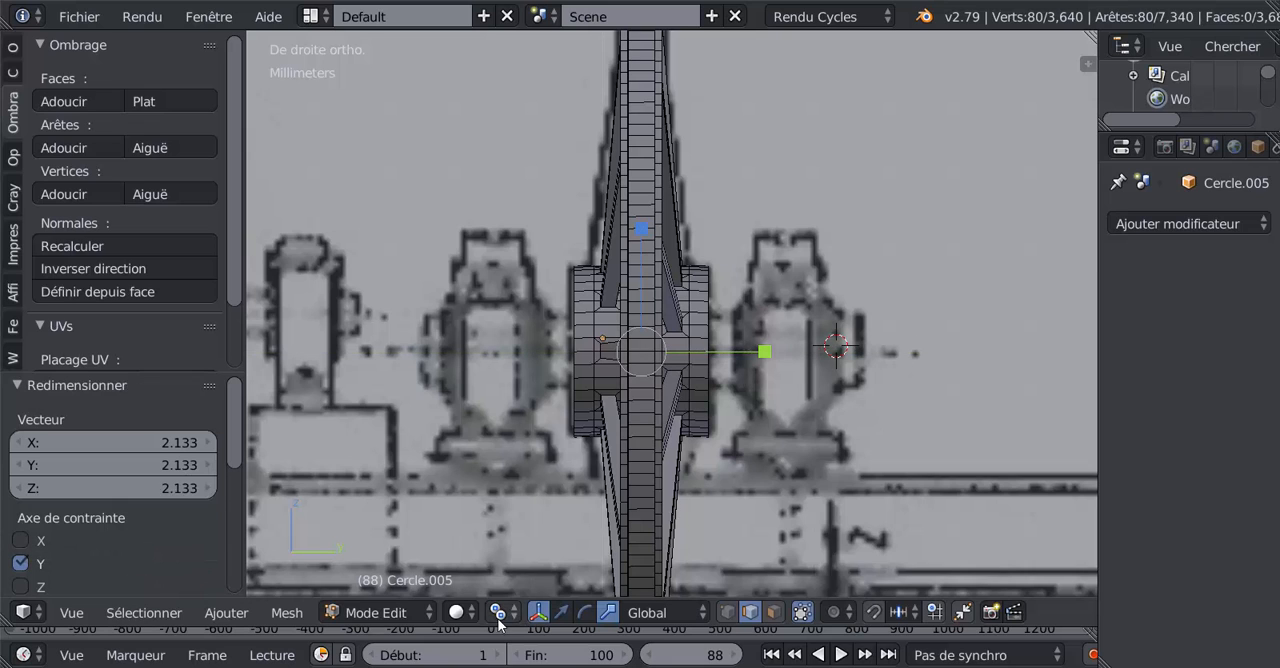
# Step: Set the pivot point to Barycentre and scale the extruded hub loops outward along Y by 1.335
pyautogui.click(507, 619)
pyautogui.click(570, 511)
pyautogui.press('s')
pyautogui.press('y')
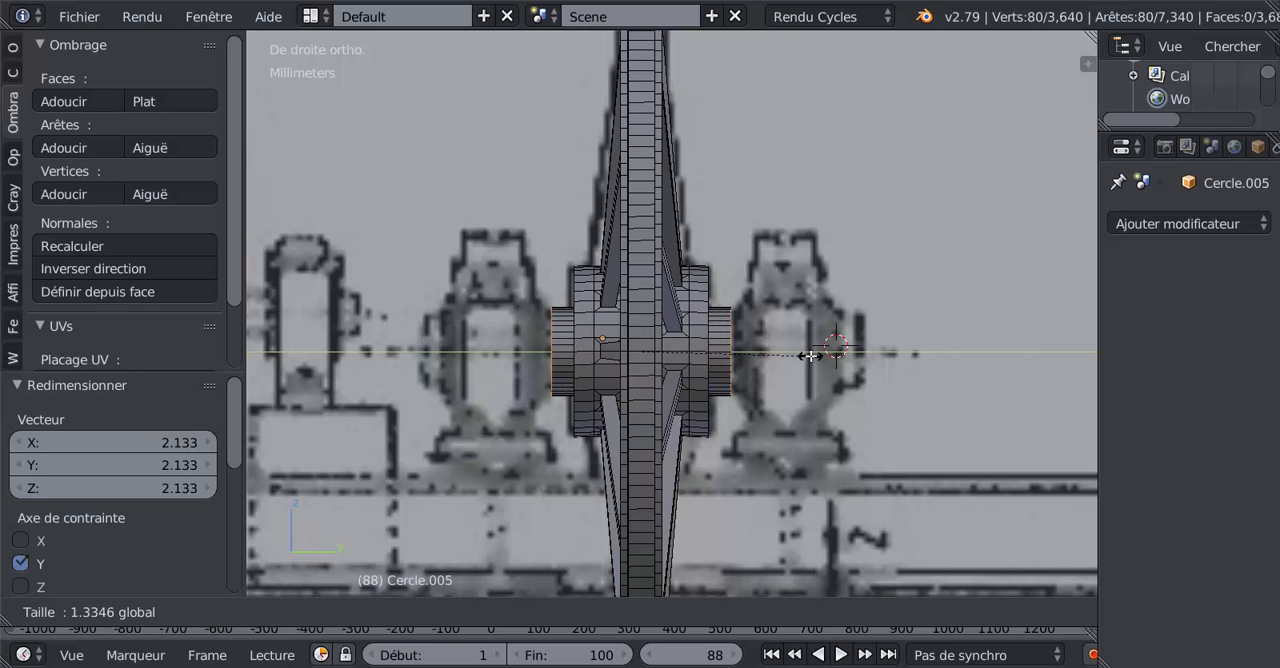
pyautogui.click(829, 362)
# Step: Taper the hub's end collars by scaling their outer loops to 0.900 around individual origins
pyautogui.scroll(3, 827, 350)
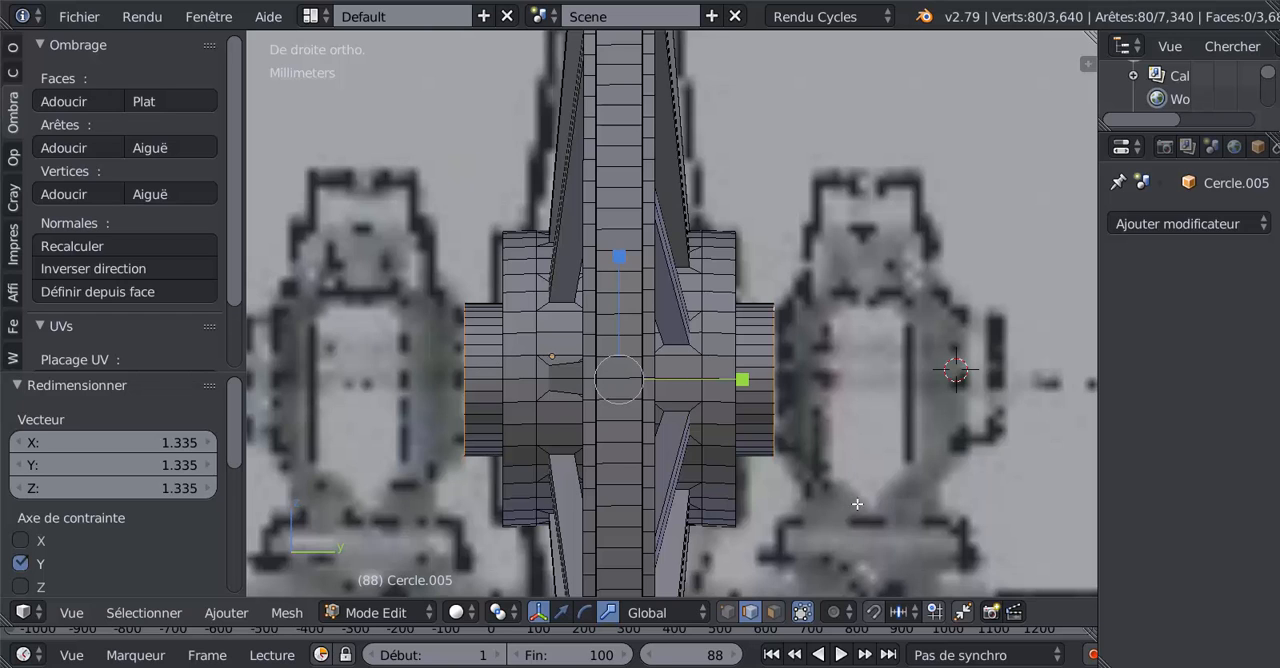
pyautogui.press('s')
pyautogui.rightClick(888, 497)
pyautogui.click(496, 613)
pyautogui.click(531, 534)
pyautogui.press('s')
pyautogui.click(908, 528)
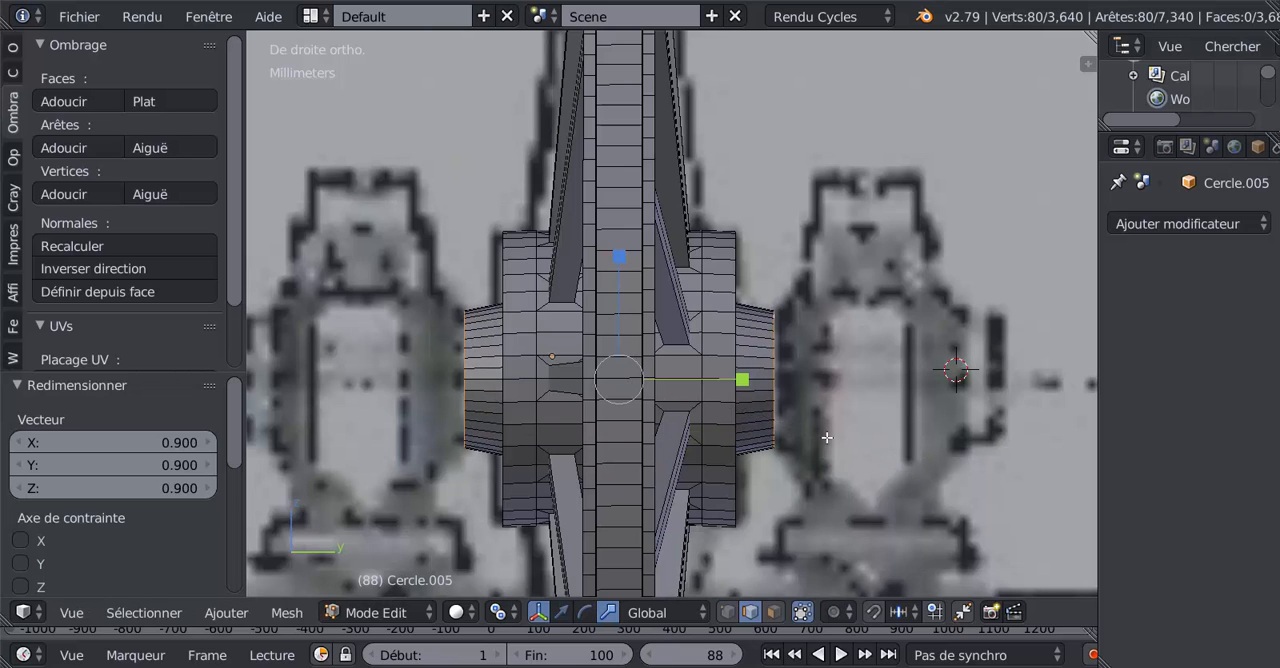
# Step: Restore the Barycentre pivot and scale the collar loops along Y by 1.033 to lengthen the tapered collars
pyautogui.press('s')
pyautogui.press('y')
pyautogui.click(746, 381)
pyautogui.click(496, 613)
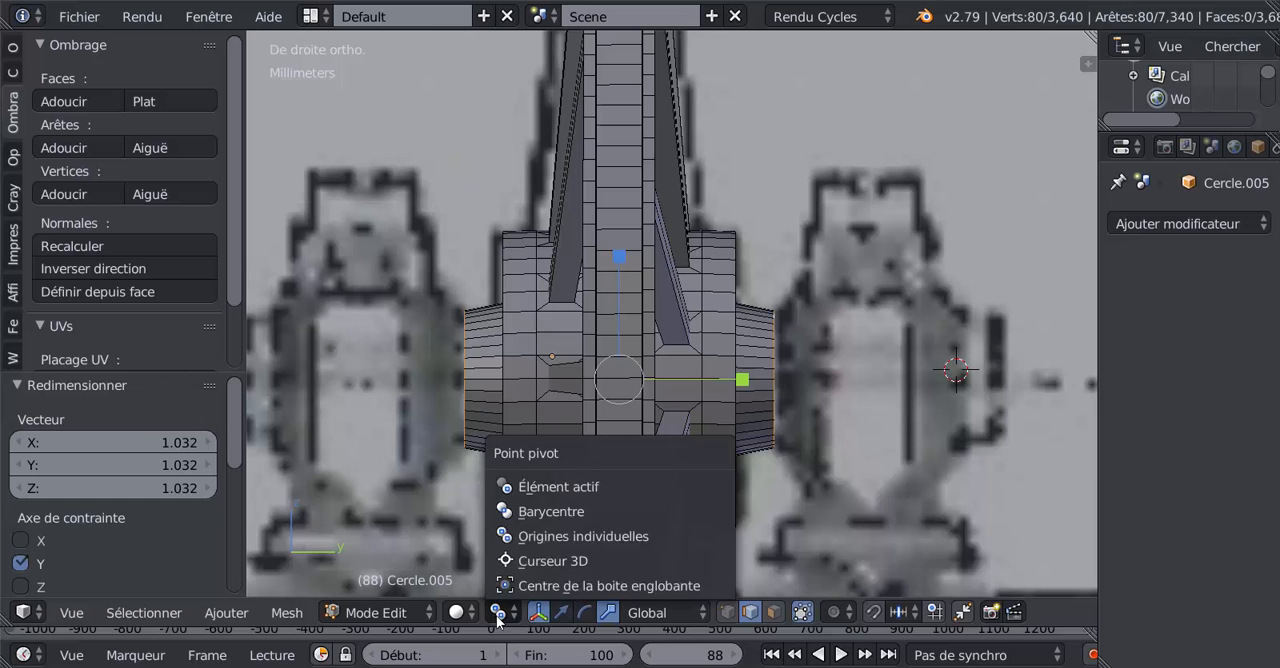
pyautogui.click(527, 511)
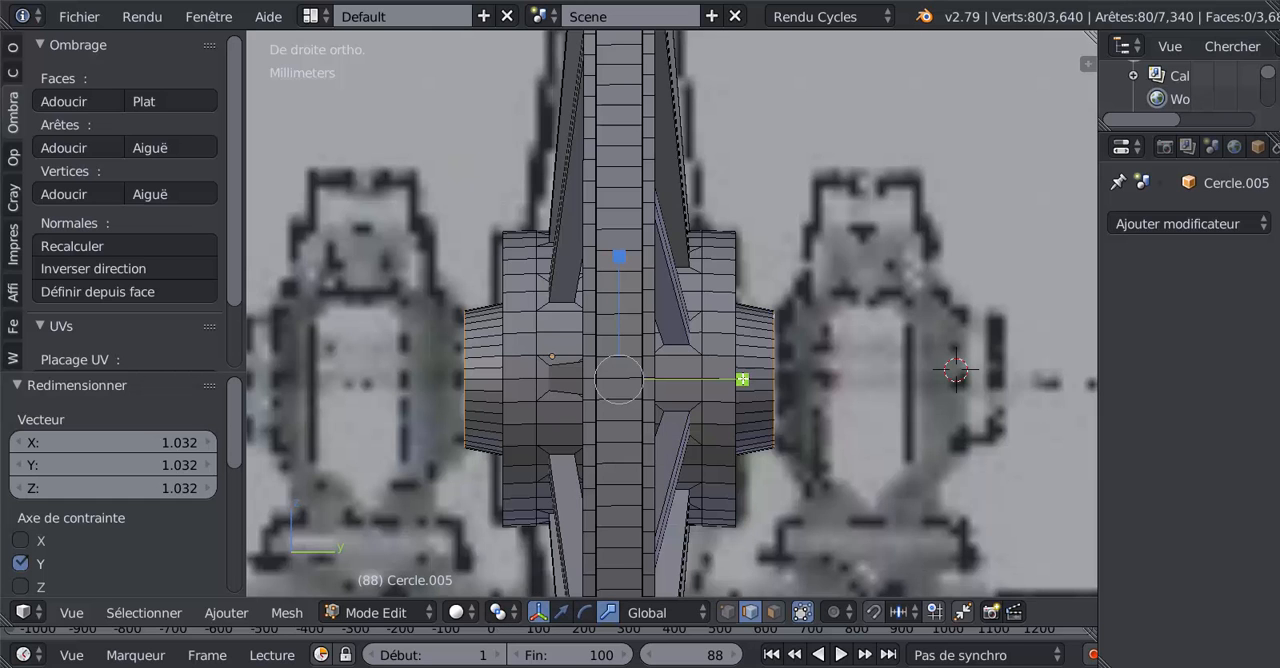
pyautogui.moveTo(742, 379); pyautogui.dragTo(747, 380)
# Step: Scale the collar loops back along Y by 0.723, flush with the hub faces, then re-extrude them outward along Y as straight collars
pyautogui.moveTo(771, 441); pyautogui.dragTo(717, 476, button='middle')
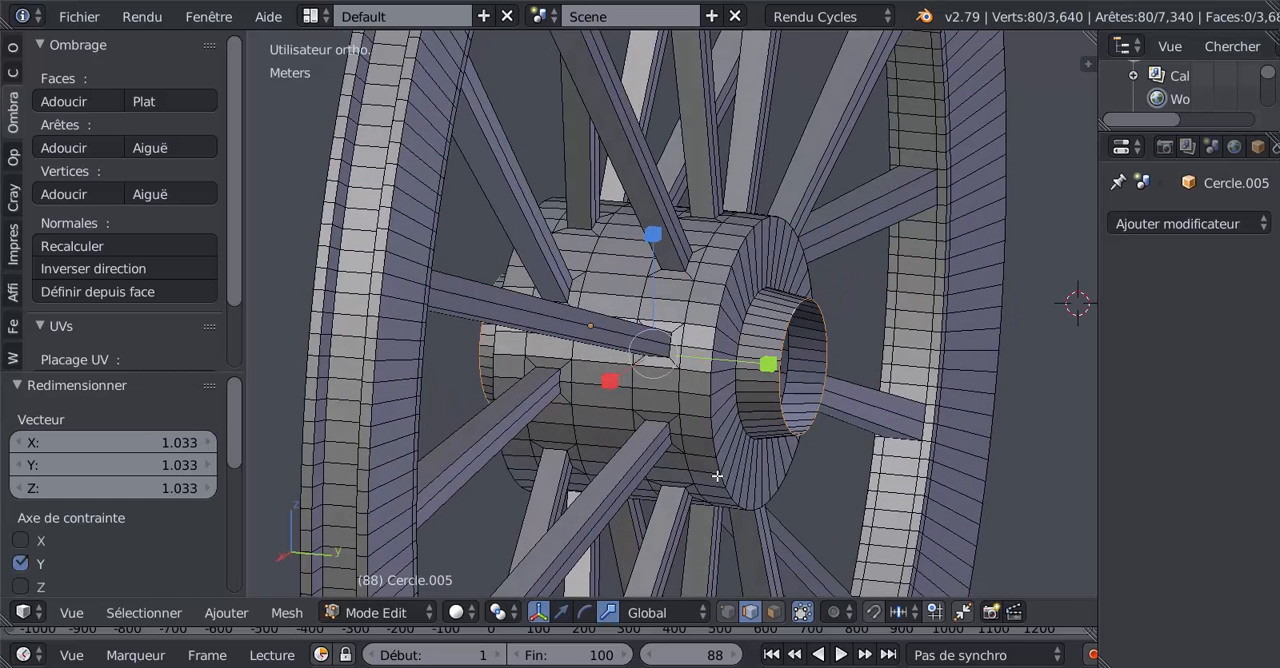
pyautogui.scroll(2, 745, 462)
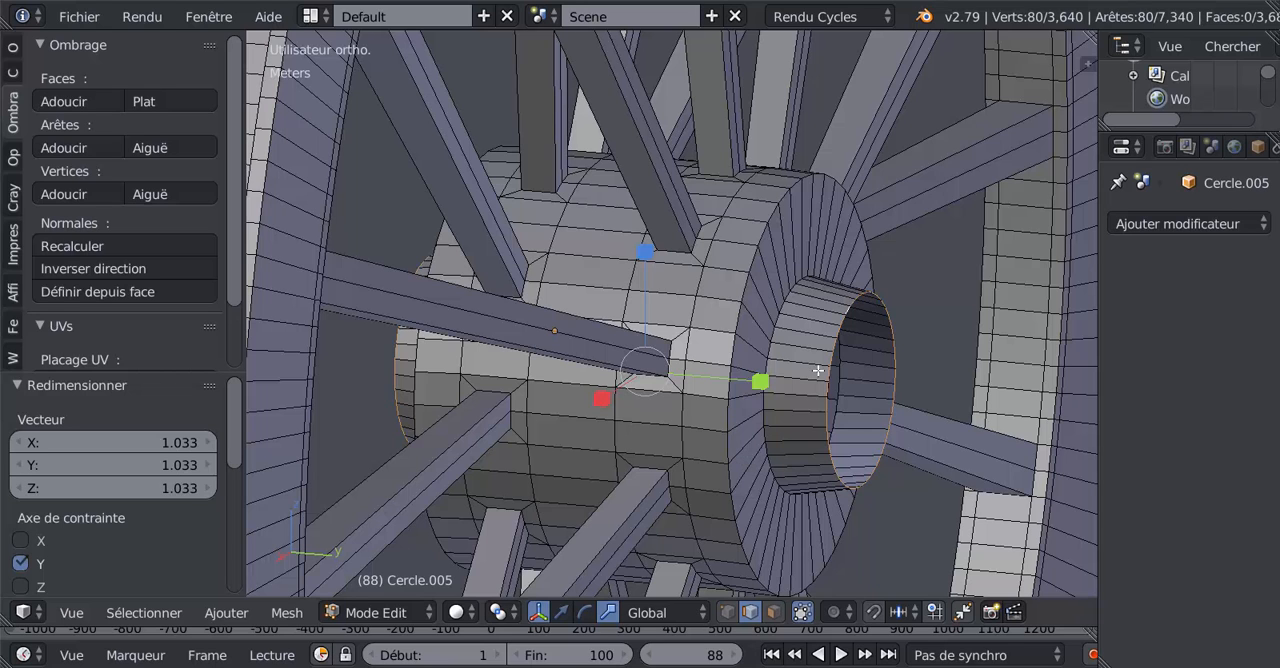
pyautogui.press('KP_1')
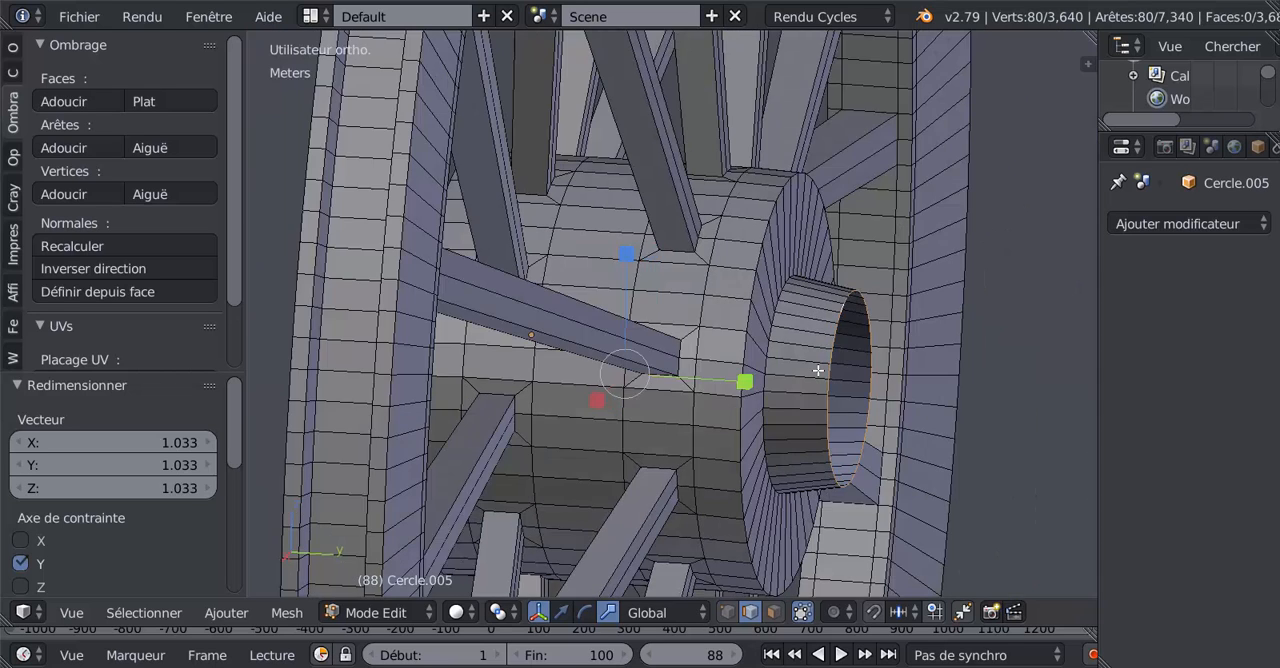
pyautogui.press('KP_3')
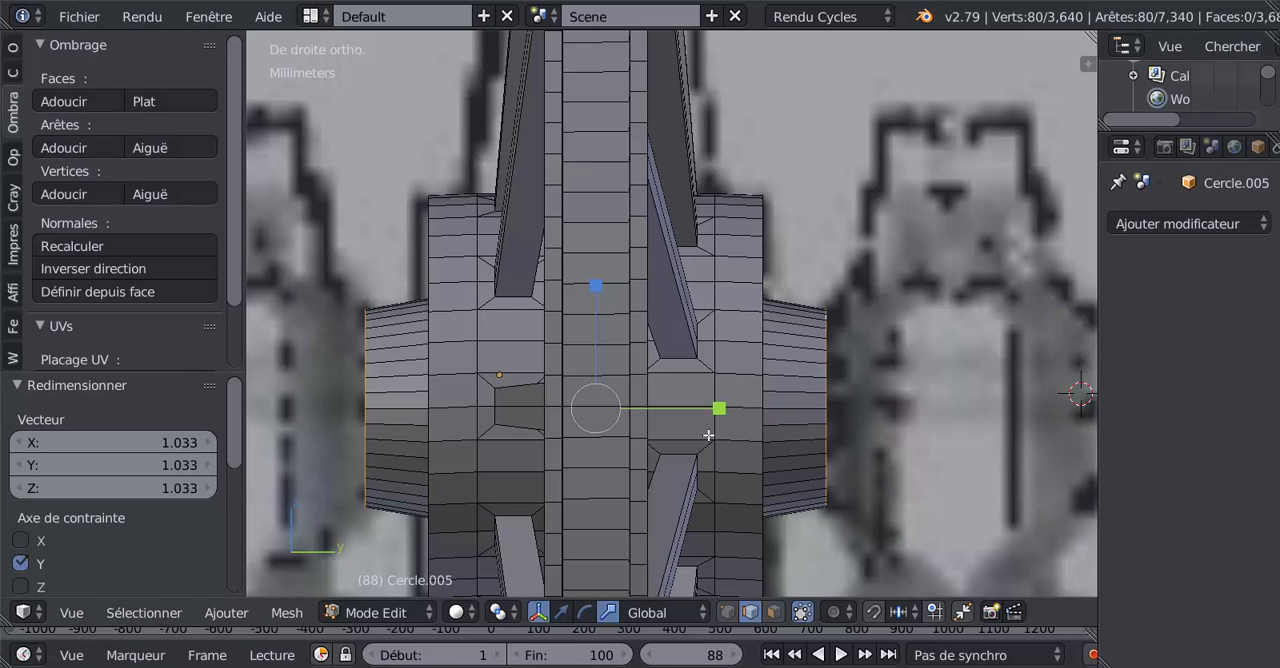
pyautogui.moveTo(718, 408); pyautogui.dragTo(686, 410)
pyautogui.press('z')
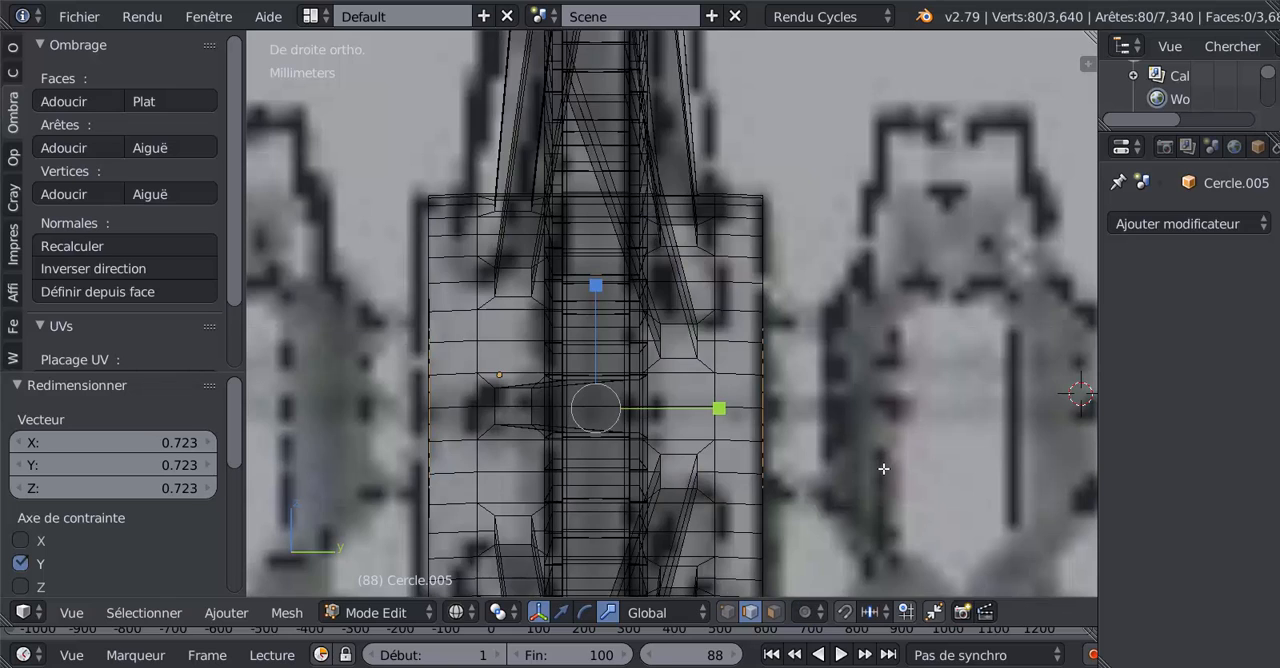
pyautogui.press('e')
pyautogui.rightClick(730, 442)
pyautogui.moveTo(726, 410); pyautogui.dragTo(768, 404)
pyautogui.press('z')
pyautogui.press('Tab')
# Step: Loop-select the redundant edge loop on each hub end face and dissolve the edges
pyautogui.moveTo(768, 403); pyautogui.dragTo(866, 557, button='middle')
pyautogui.scroll(3, 813, 431)
pyautogui.press('Tab')
pyautogui.keyDown('alt'); pyautogui.rightClick(881, 325); pyautogui.keyUp('alt')
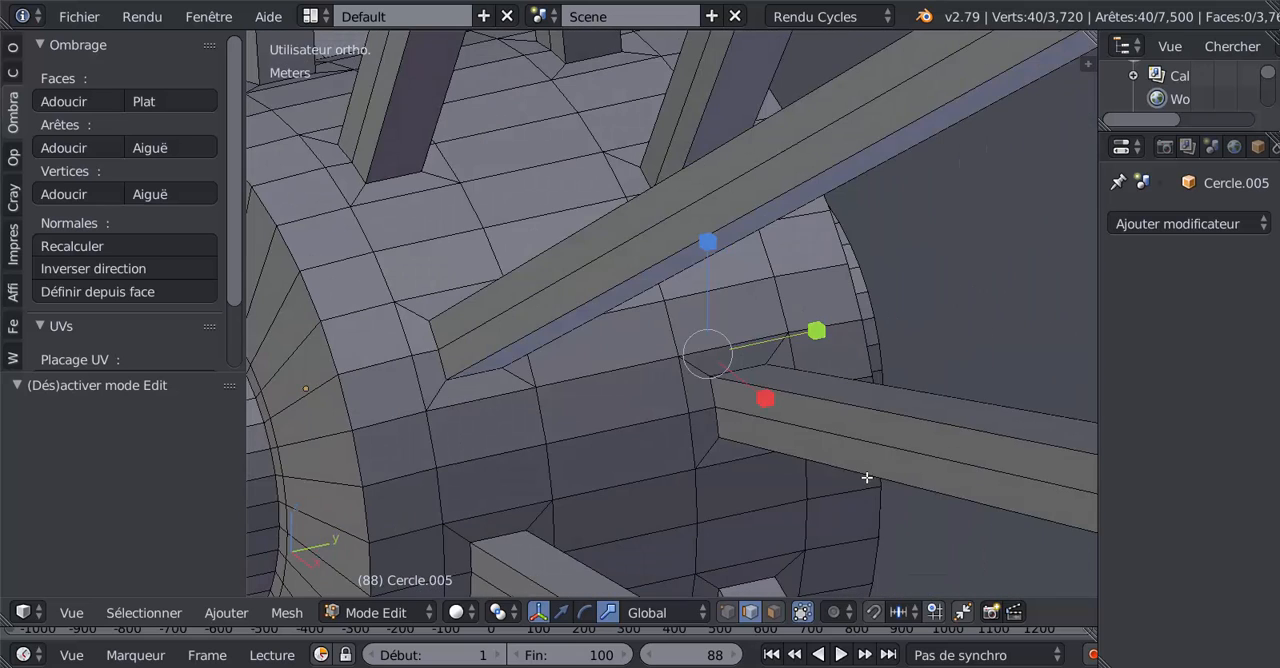
pyautogui.keyDown('alt'); pyautogui.rightClick(286, 434); pyautogui.keyUp('alt')
pyautogui.hotkey('ctrl', 'z')
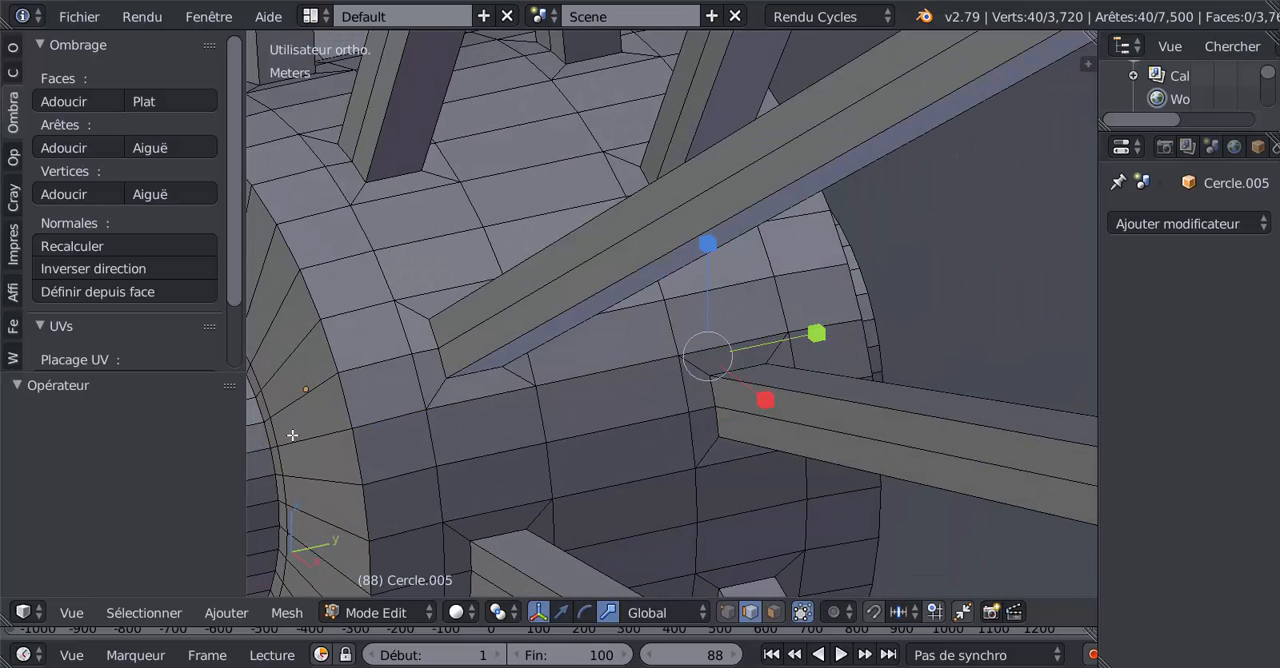
pyautogui.keyDown('alt'); pyautogui.keyDown('shift'); pyautogui.rightClick(277, 431); pyautogui.keyUp('shift'); pyautogui.keyUp('alt')
pyautogui.press('x')
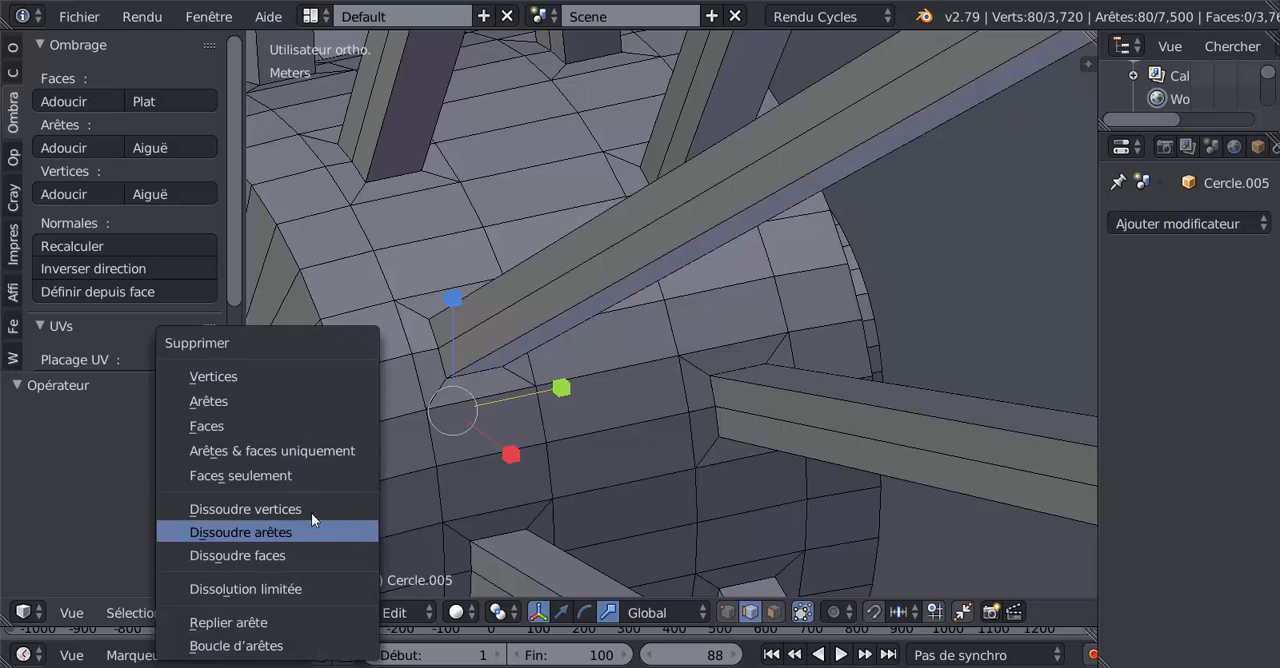
pyautogui.click(308, 527)
pyautogui.scroll(-4, 380, 515)
pyautogui.press('Tab')
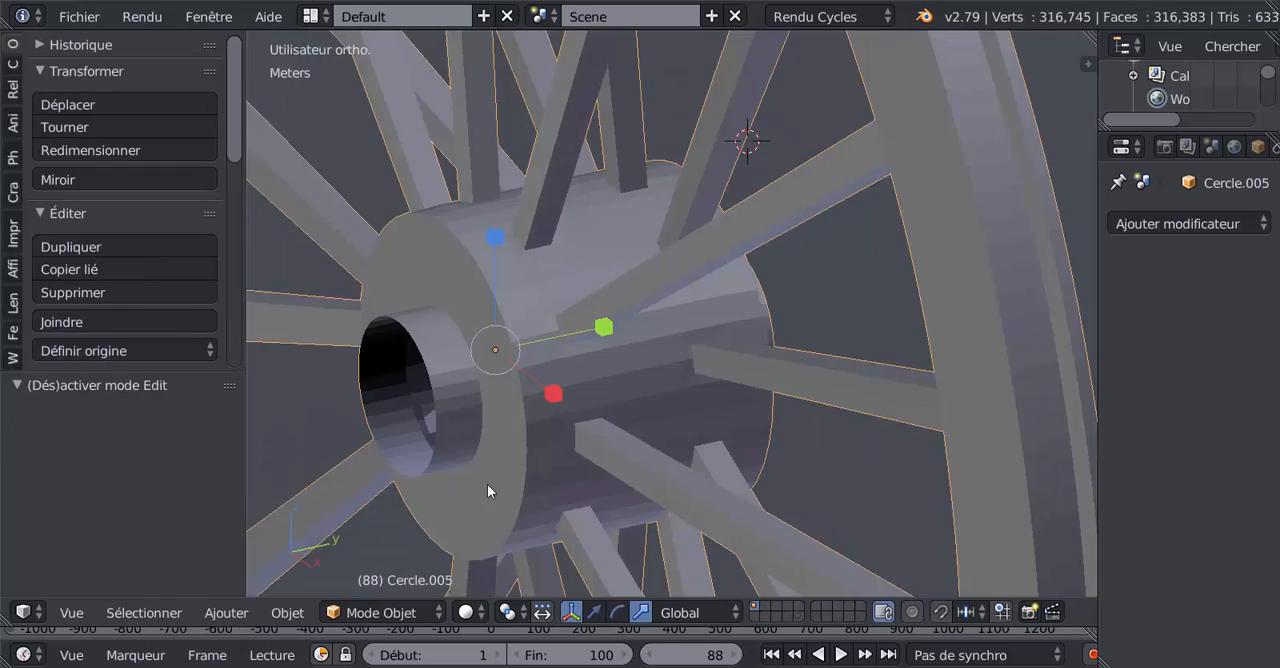
# Step: Cap one of the hub's open collars by extruding its outer edge loop and scaling it to 0
pyautogui.moveTo(491, 491); pyautogui.dragTo(351, 491, button='middle')
pyautogui.press('Tab')
pyautogui.moveTo(537, 471); pyautogui.dragTo(428, 453, button='middle')
pyautogui.keyDown('alt'); pyautogui.rightClick(790, 355); pyautogui.keyUp('alt')
pyautogui.keyDown('alt'); pyautogui.keyDown('shift'); pyautogui.rightClick(422, 368); pyautogui.keyUp('shift'); pyautogui.keyUp('alt')
pyautogui.keyDown('alt'); pyautogui.rightClick(767, 396); pyautogui.keyUp('alt')
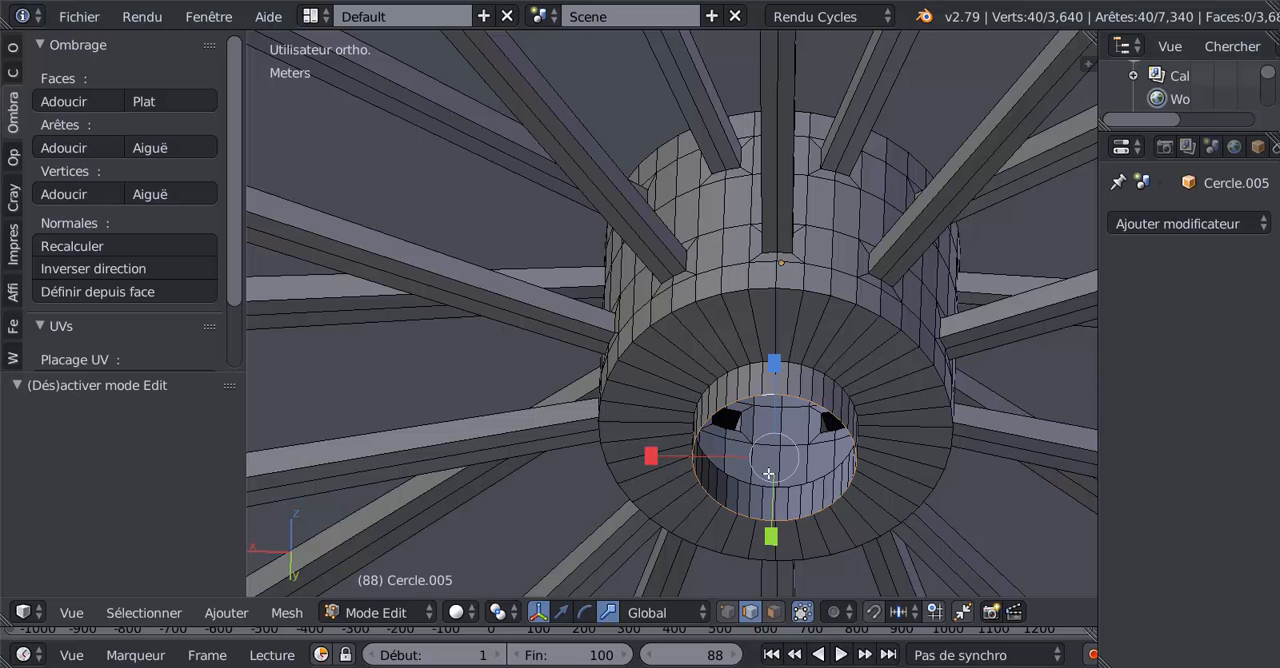
pyautogui.press('e')
pyautogui.press('s')
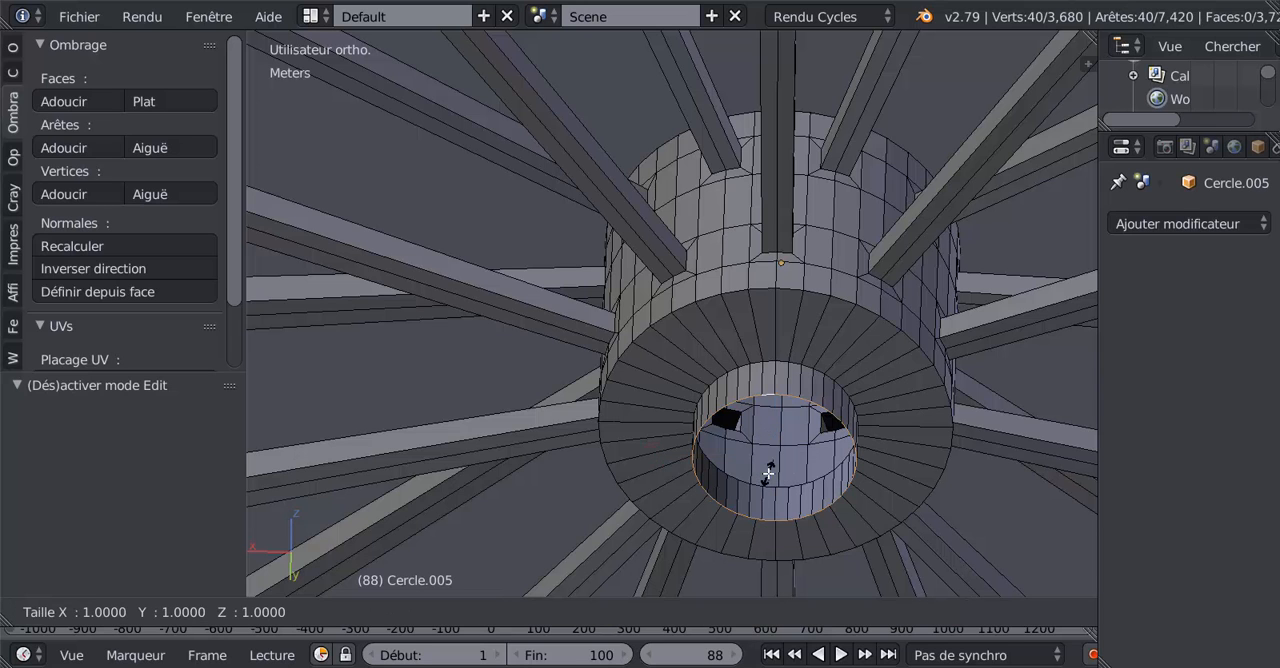
pyautogui.press('0')
pyautogui.press('Return')
# Step: Cap the collar at the opposite hub end by extruding its edge loop to scale 0, and return to object mode
pyautogui.moveTo(614, 489); pyautogui.dragTo(564, 437, button='middle')
pyautogui.scroll(2, 585, 459)
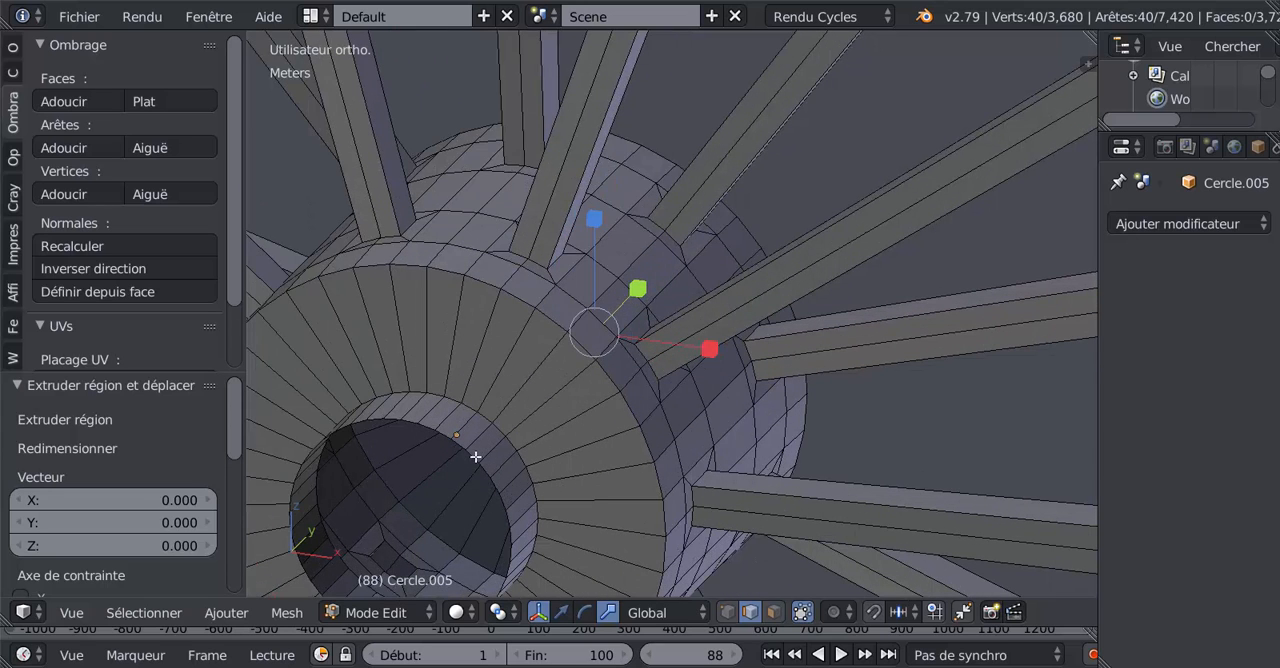
pyautogui.keyDown('alt'); pyautogui.rightClick(495, 469); pyautogui.keyUp('alt')
pyautogui.press('e')
pyautogui.press('s')
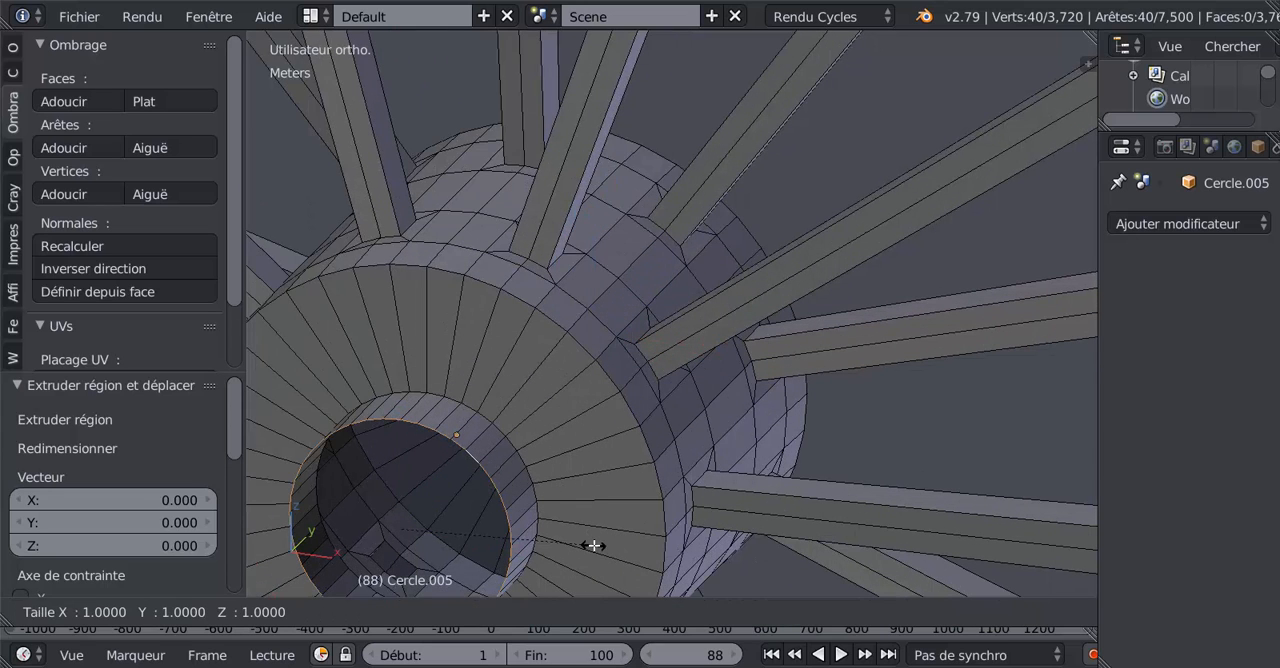
pyautogui.press('0')
pyautogui.press('Return')
pyautogui.scroll(-3, 598, 543)
pyautogui.press('Tab')
pyautogui.moveTo(597, 535); pyautogui.dragTo(636, 472, button='middle')
pyautogui.scroll(-3, 636, 472)
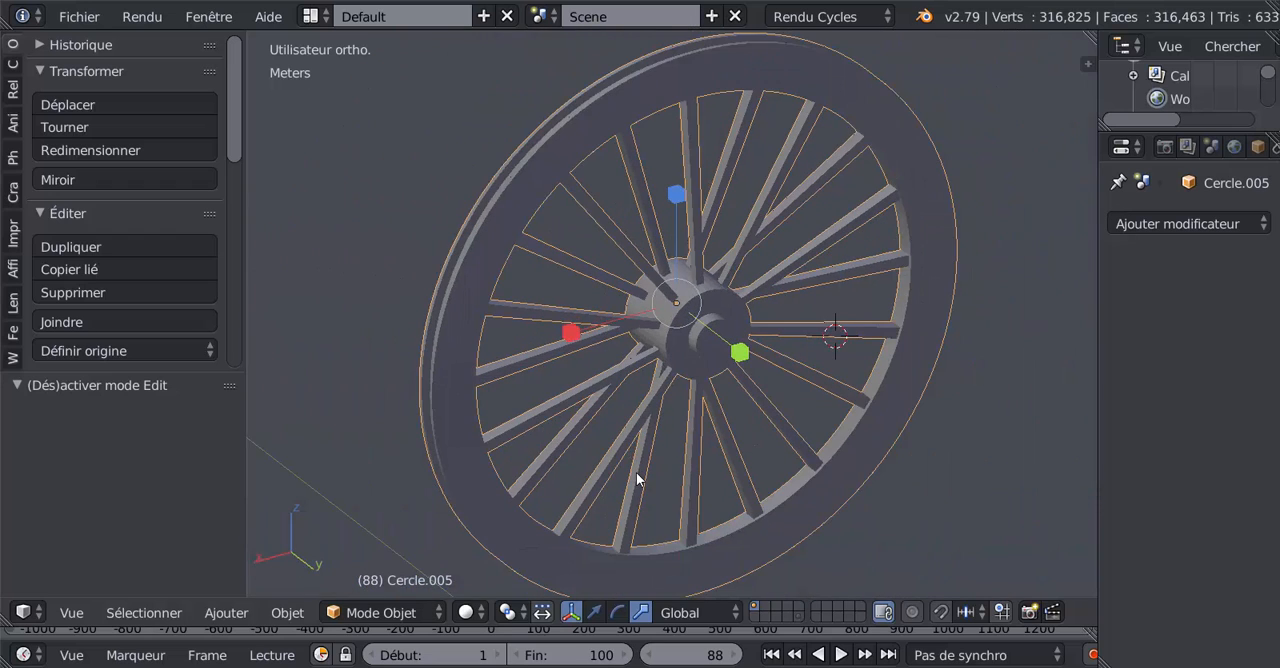
# Step: Compare the wheel with the front reference image, and enter edit mode to inspect the hub mesh where the spokes join
pyautogui.press('KP_1')
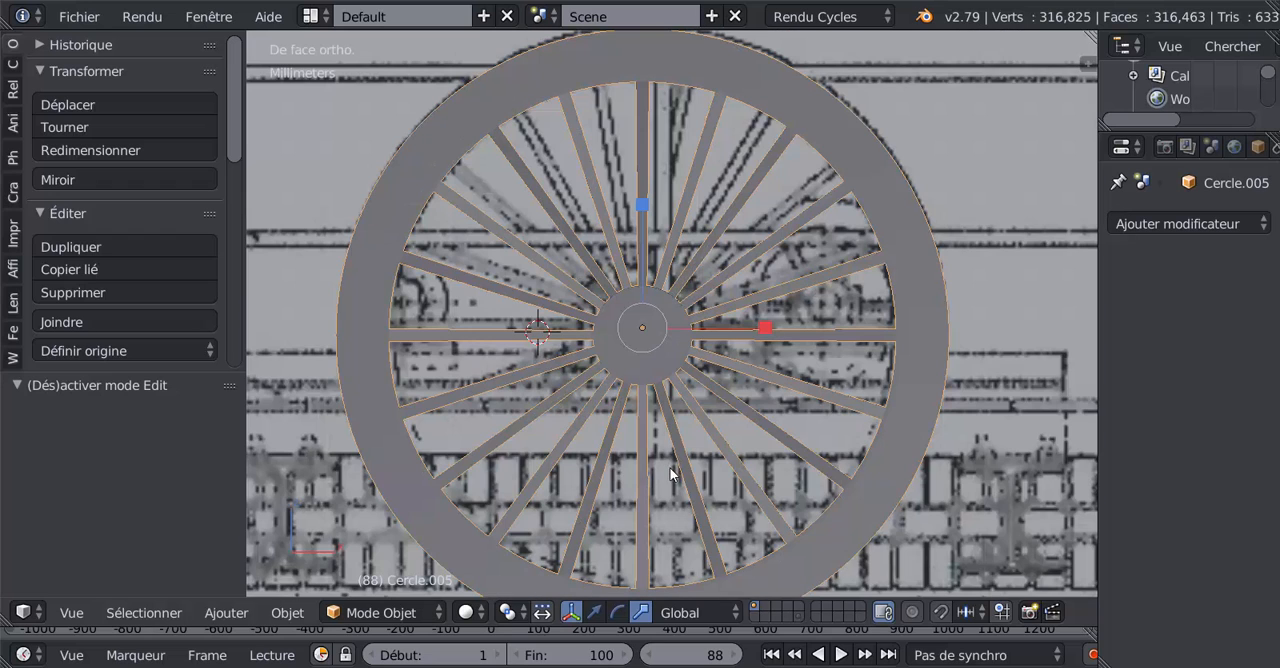
pyautogui.scroll(2, 670, 318)
pyautogui.scroll(-2, 627, 199)
pyautogui.press('Tab')
pyautogui.moveTo(629, 116); pyautogui.dragTo(765, 290, button='middle')
pyautogui.scroll(6, 765, 290)
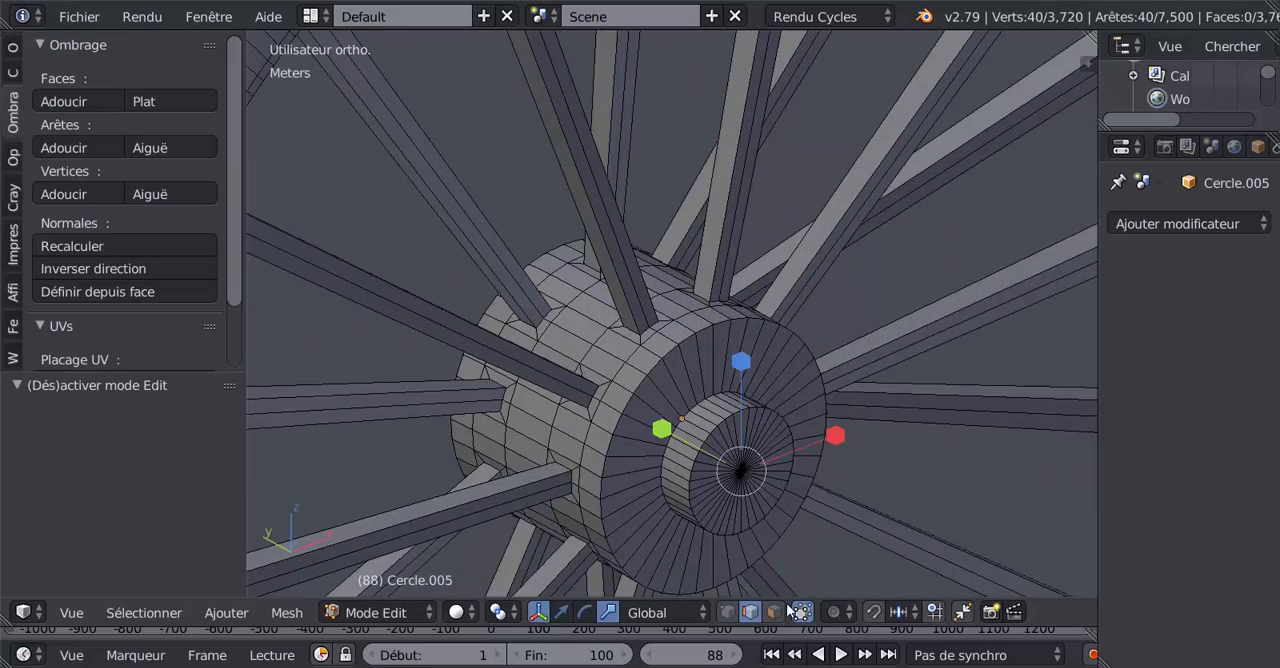
pyautogui.scroll(3, 632, 376)
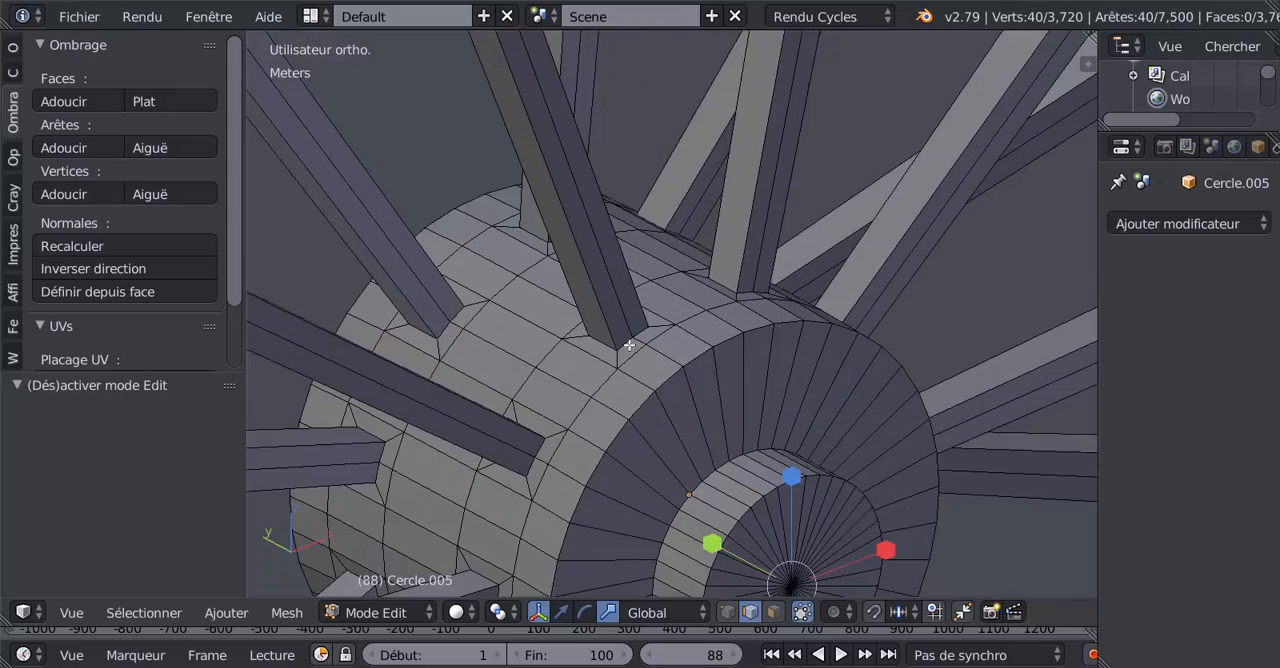
# Step: Switch to face selection with wireframe display, and select the hidden hub face underneath a spoke's foot
pyautogui.rightClick(629, 344)
pyautogui.moveTo(629, 344); pyautogui.dragTo(635, 290, button='middle')
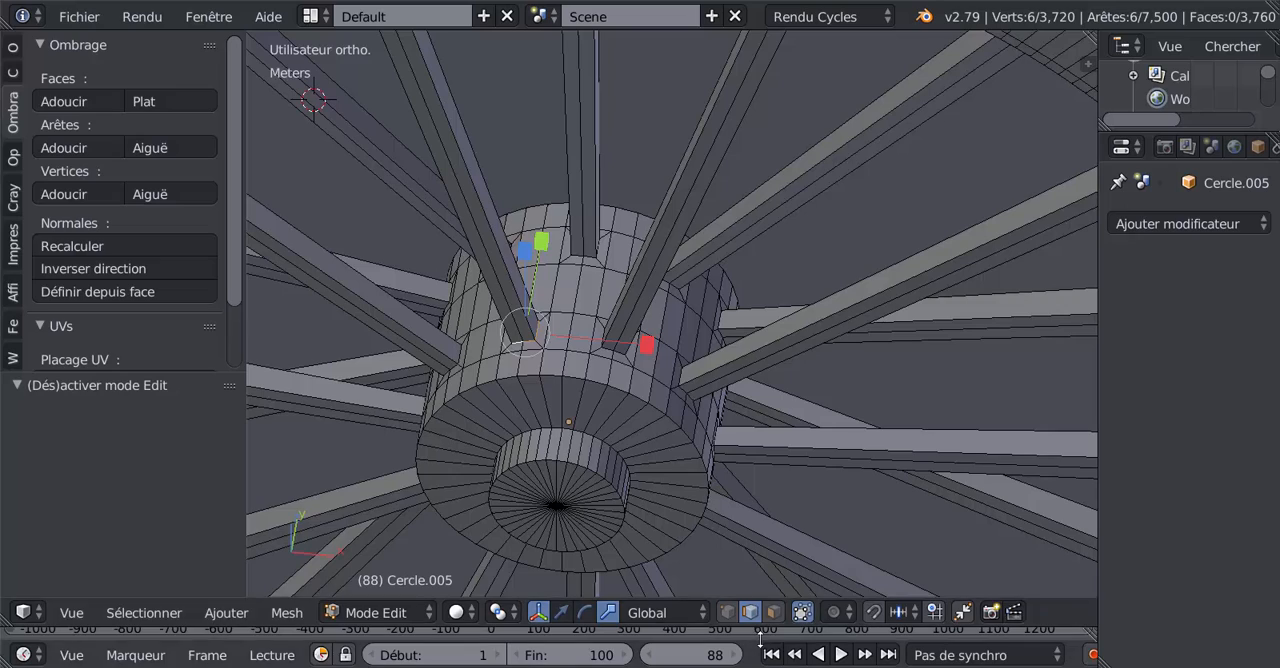
pyautogui.click(774, 612)
pyautogui.scroll(3, 617, 411)
pyautogui.press('z')
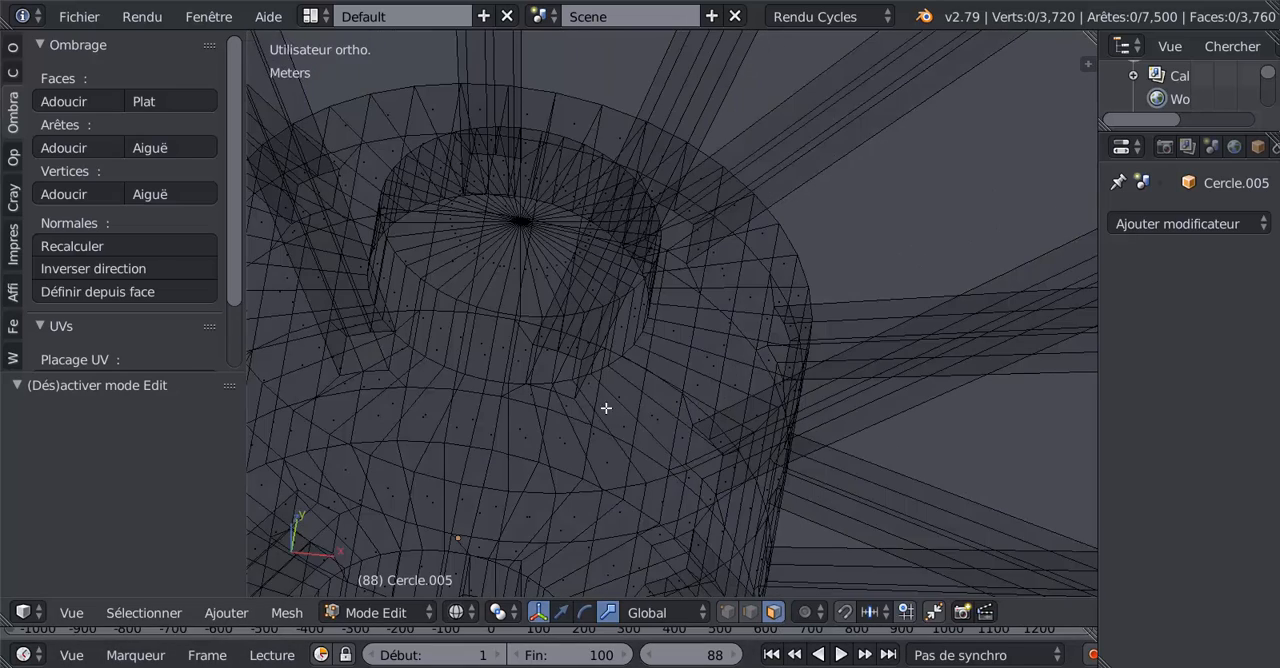
pyautogui.scroll(2, 606, 408)
pyautogui.moveTo(500, 372); pyautogui.dragTo(594, 351, button='middle')
pyautogui.rightClick(710, 370)
pyautogui.rightClick(706, 387)
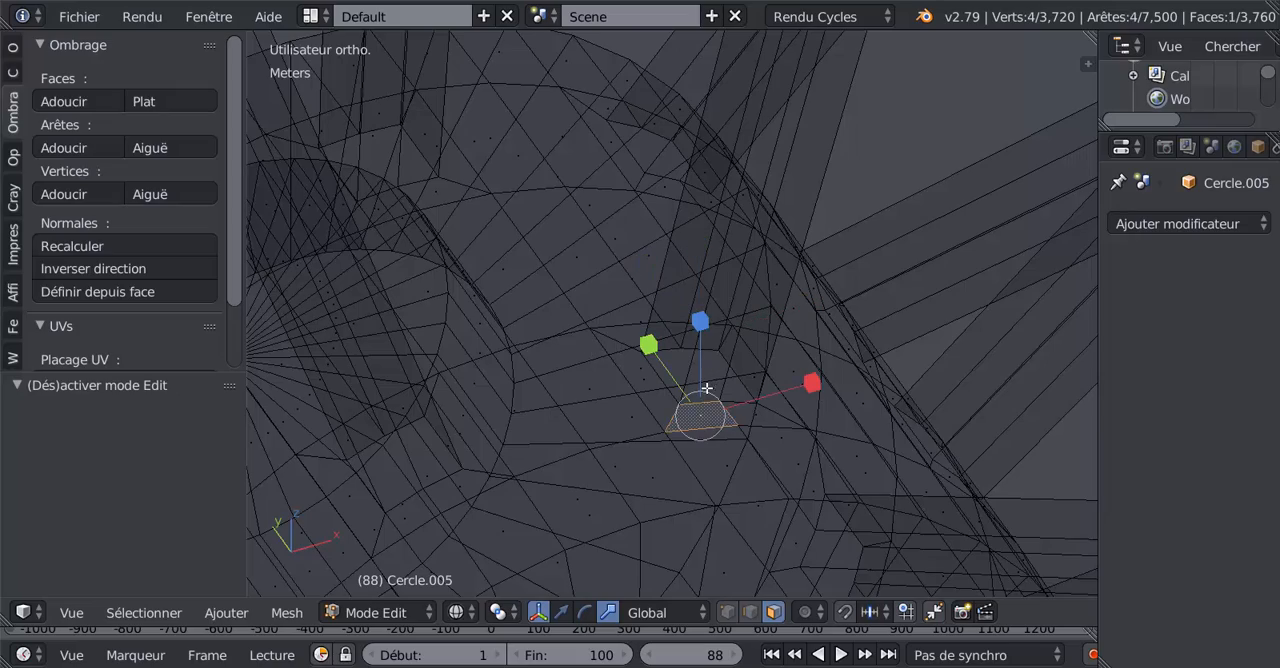
# Step: Select the two hidden rim faces covered by a spoke's outer end, and return the display to solid shading
pyautogui.scroll(-10, 712, 378)
pyautogui.keyDown('shift'); pyautogui.moveTo(860, 157); pyautogui.dragTo(791, 414, button='middle'); pyautogui.keyUp('shift')
pyautogui.scroll(4, 810, 349)
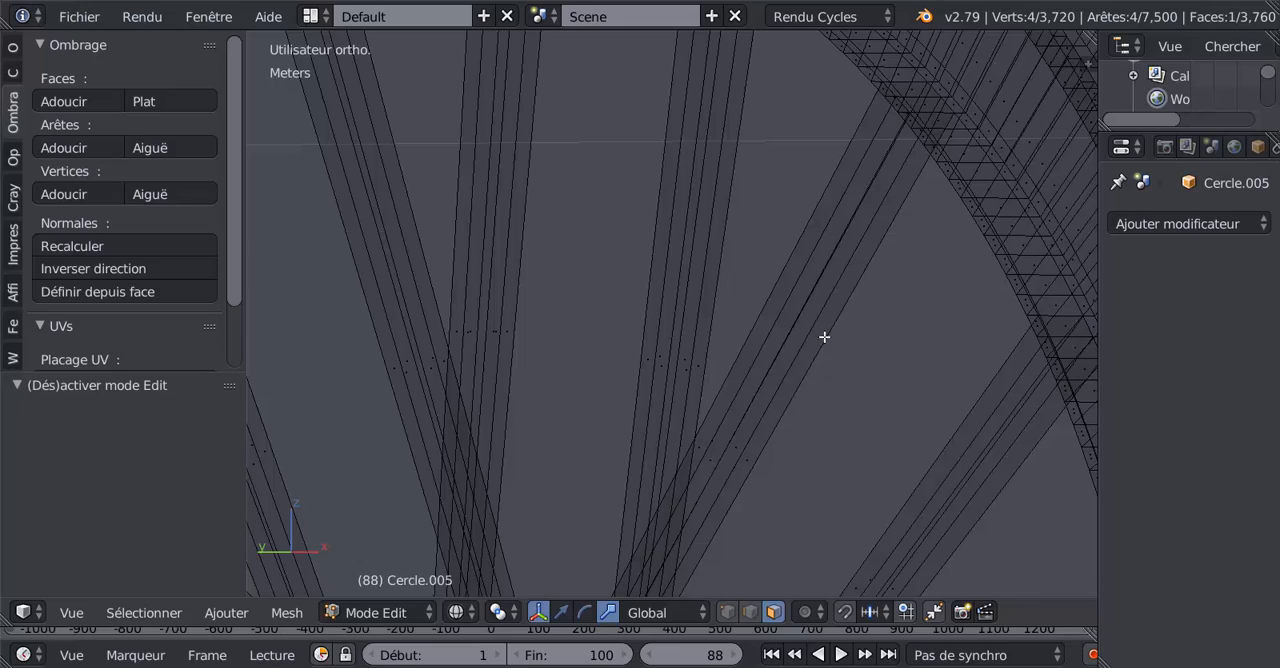
pyautogui.moveTo(824, 337); pyautogui.dragTo(768, 412, button='middle')
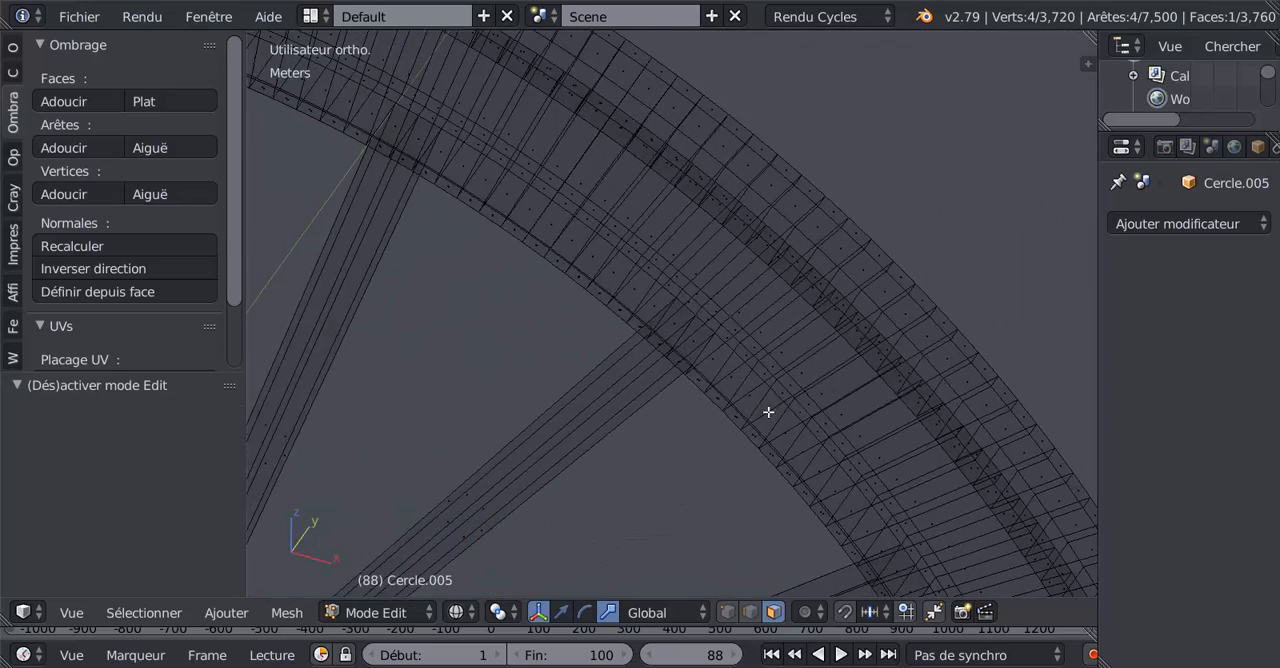
pyautogui.scroll(3, 768, 412)
pyautogui.rightClick(708, 365)
pyautogui.keyDown('shift'); pyautogui.rightClick(678, 344); pyautogui.keyUp('shift')
pyautogui.scroll(-3, 676, 390)
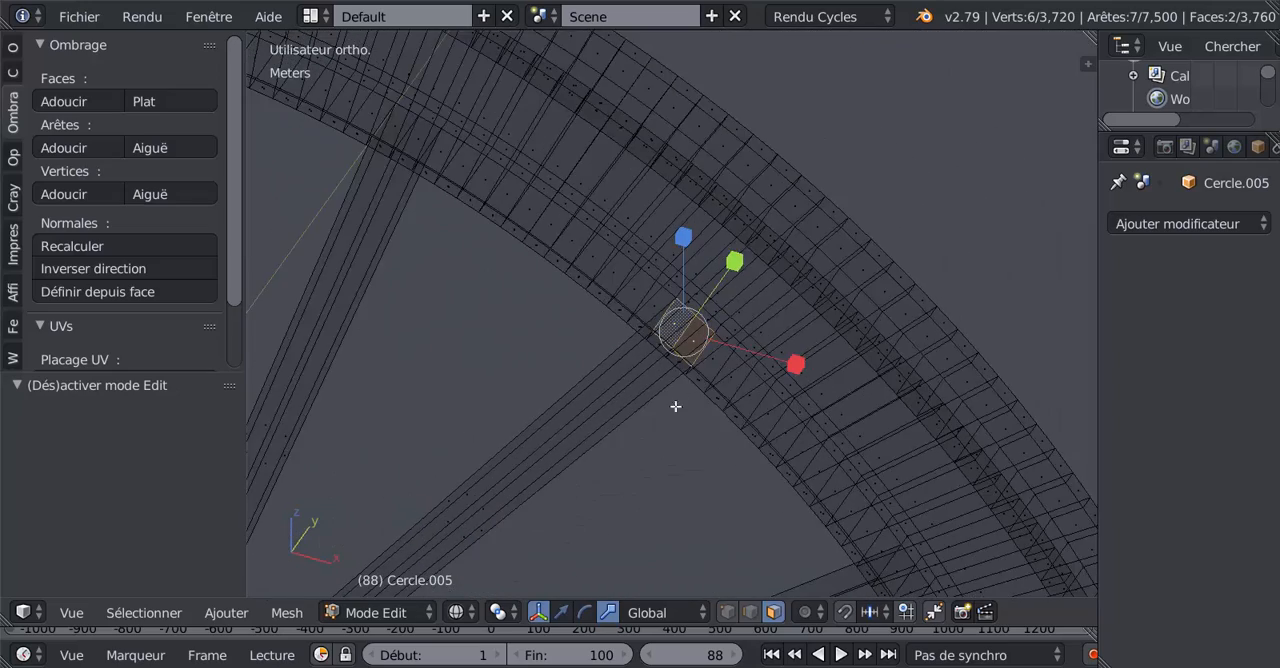
pyautogui.moveTo(675, 406); pyautogui.dragTo(889, 459, button='middle')
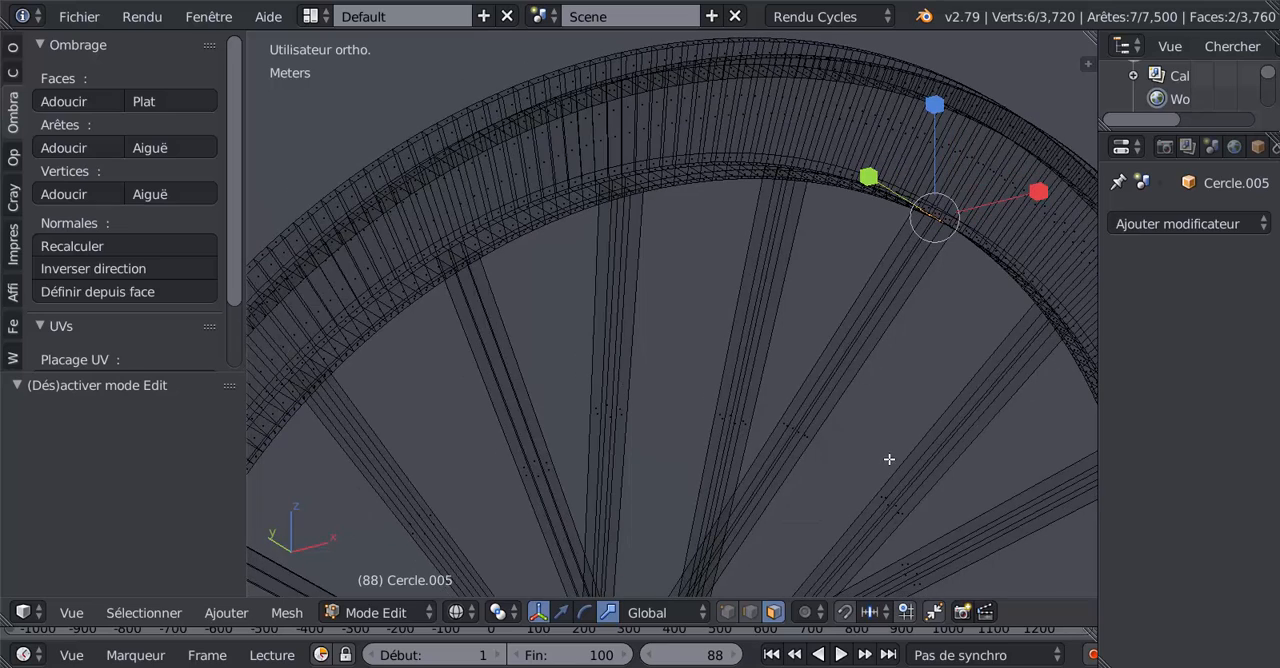
pyautogui.press('z')
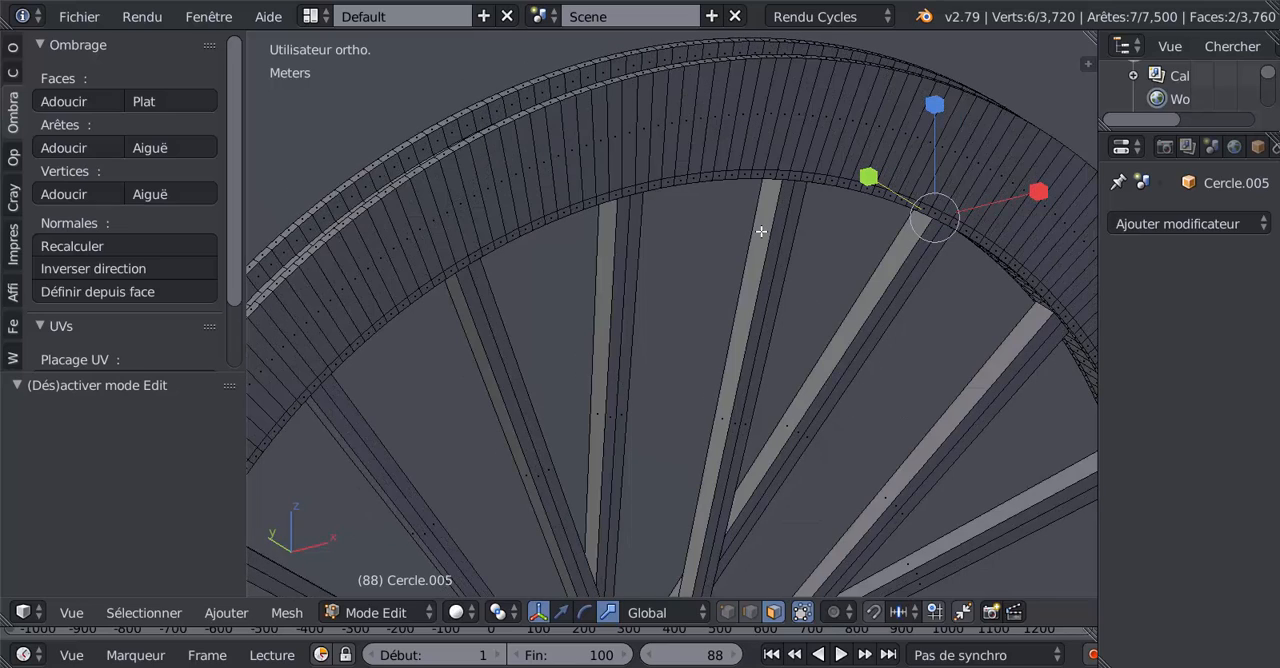
pyautogui.moveTo(924, 202)
pyautogui.mouseDown(button='middle')
pyautogui.moveTo(940, 140)
pyautogui.moveTo(843, 175)
pyautogui.mouseUp(button='middle')
pyautogui.scroll(2, 940, 206)
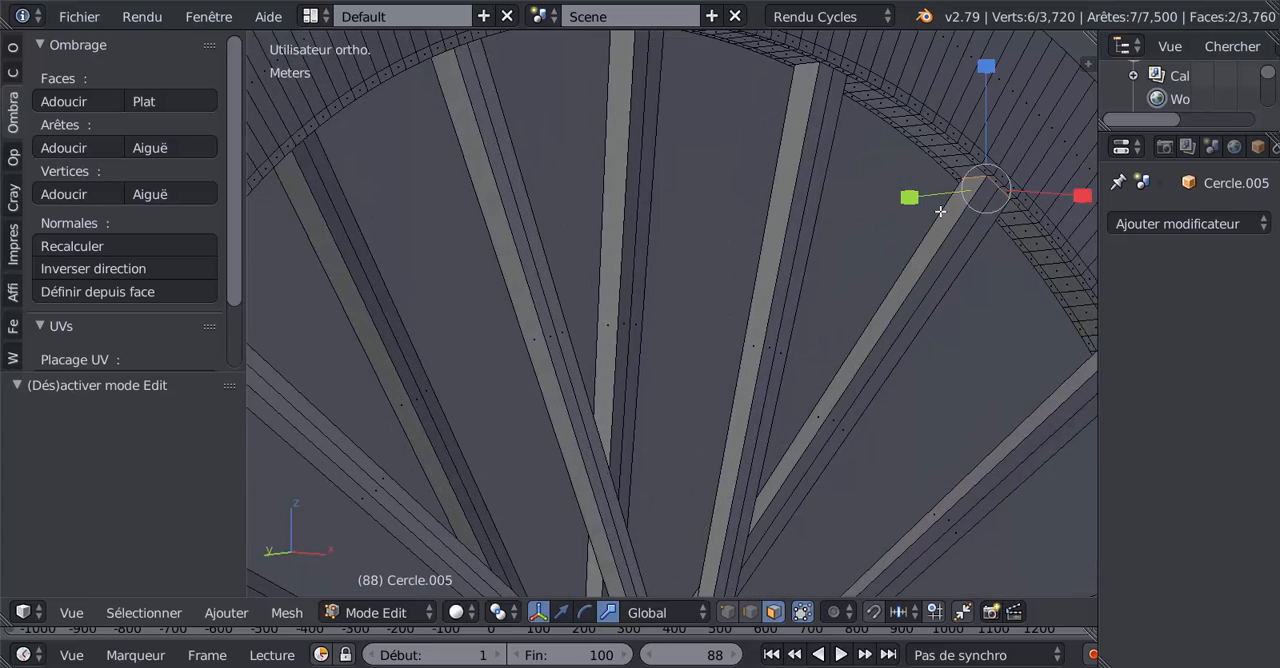
pyautogui.scroll(-3, 938, 222)
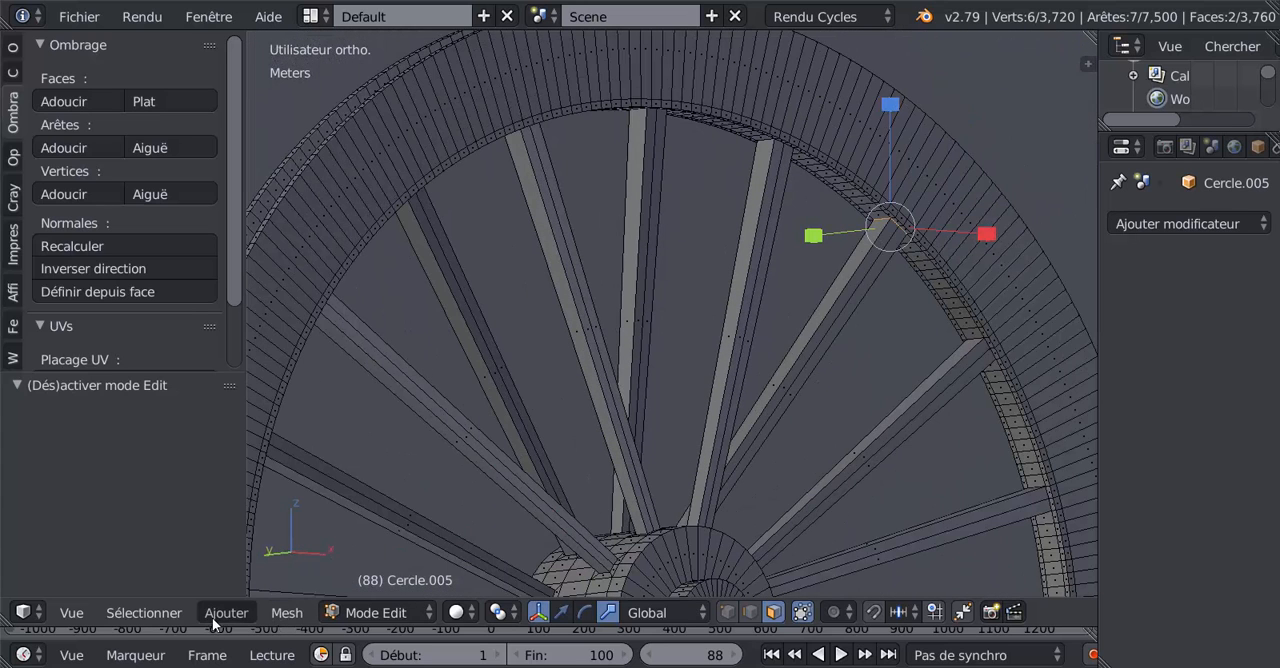
# Step: Try selecting similar edges by face angles in edge selection mode, and undo the selection
pyautogui.click(143, 612)
pyautogui.moveTo(158, 335)
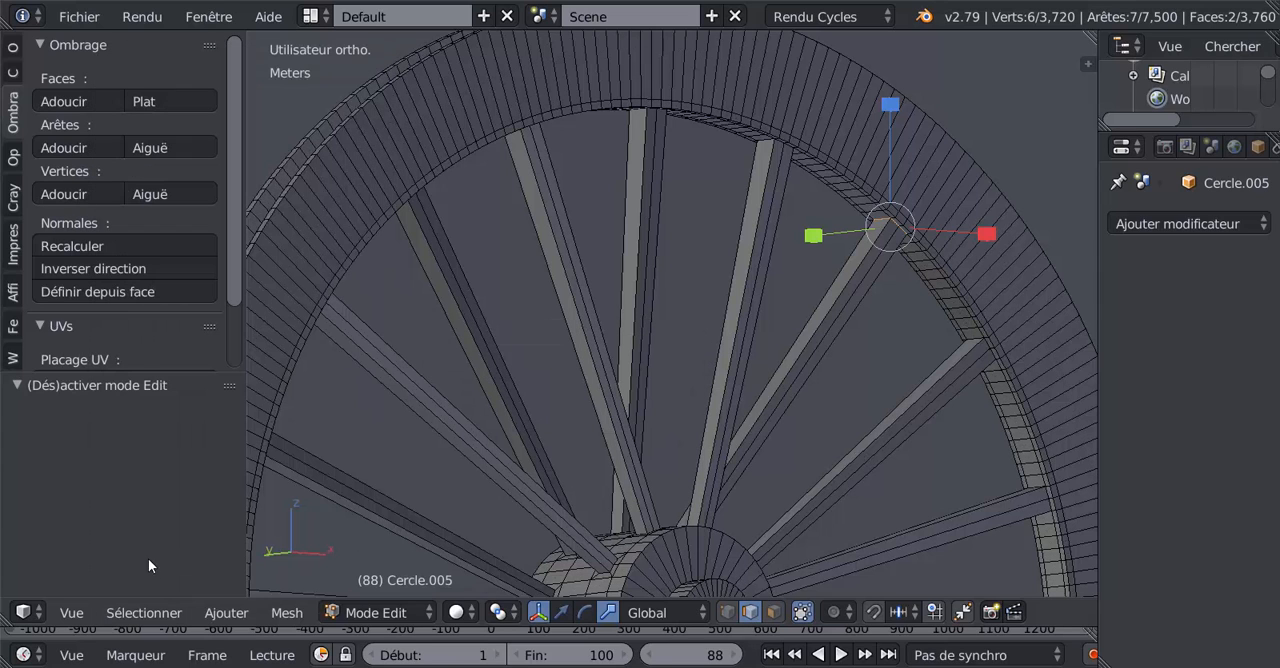
pyautogui.click(146, 612)
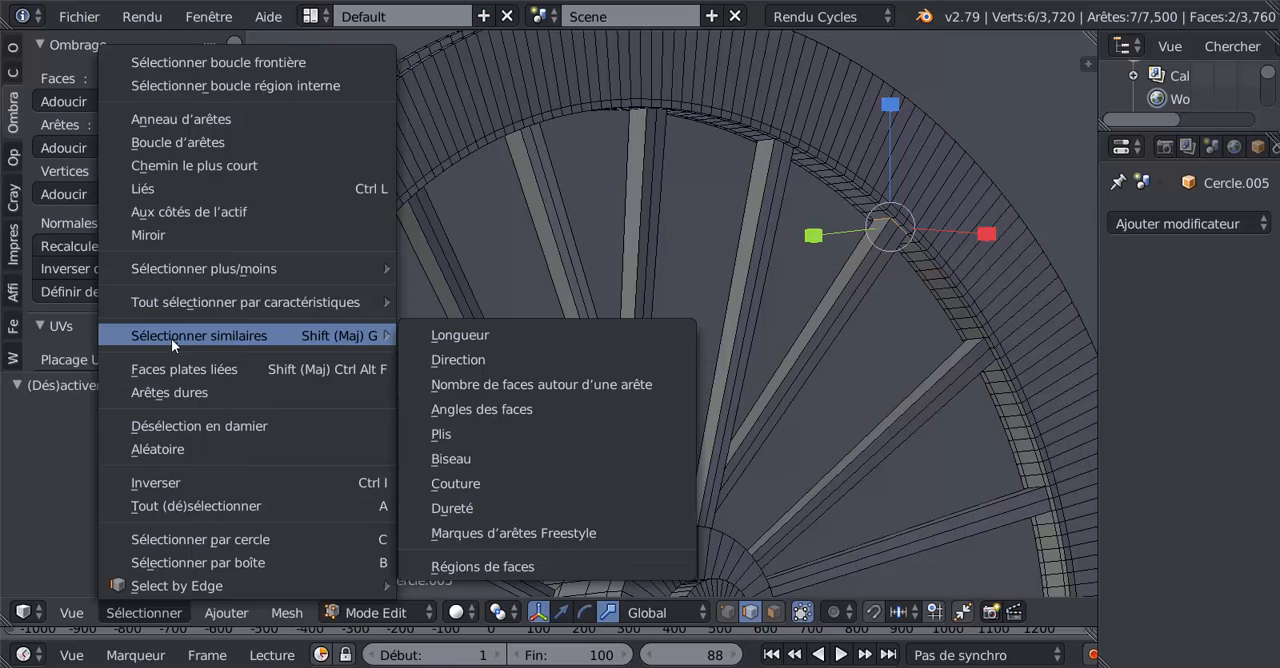
pyautogui.click(471, 409)
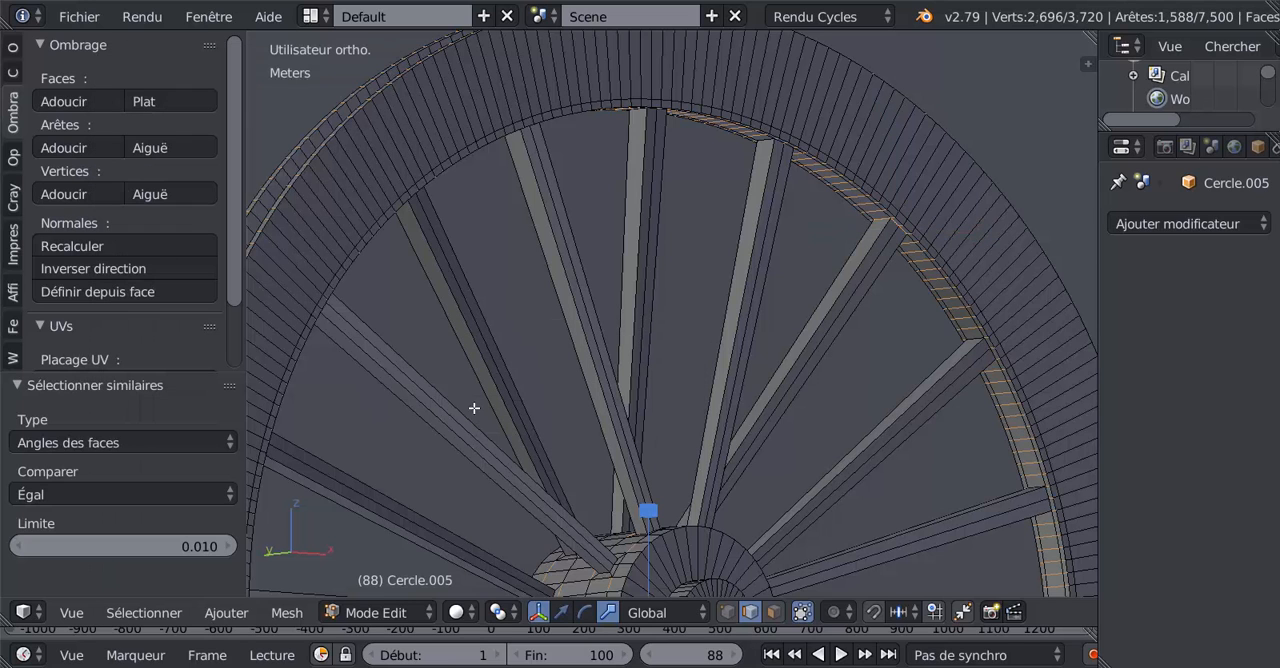
pyautogui.hotkey('ctrl', 'z')
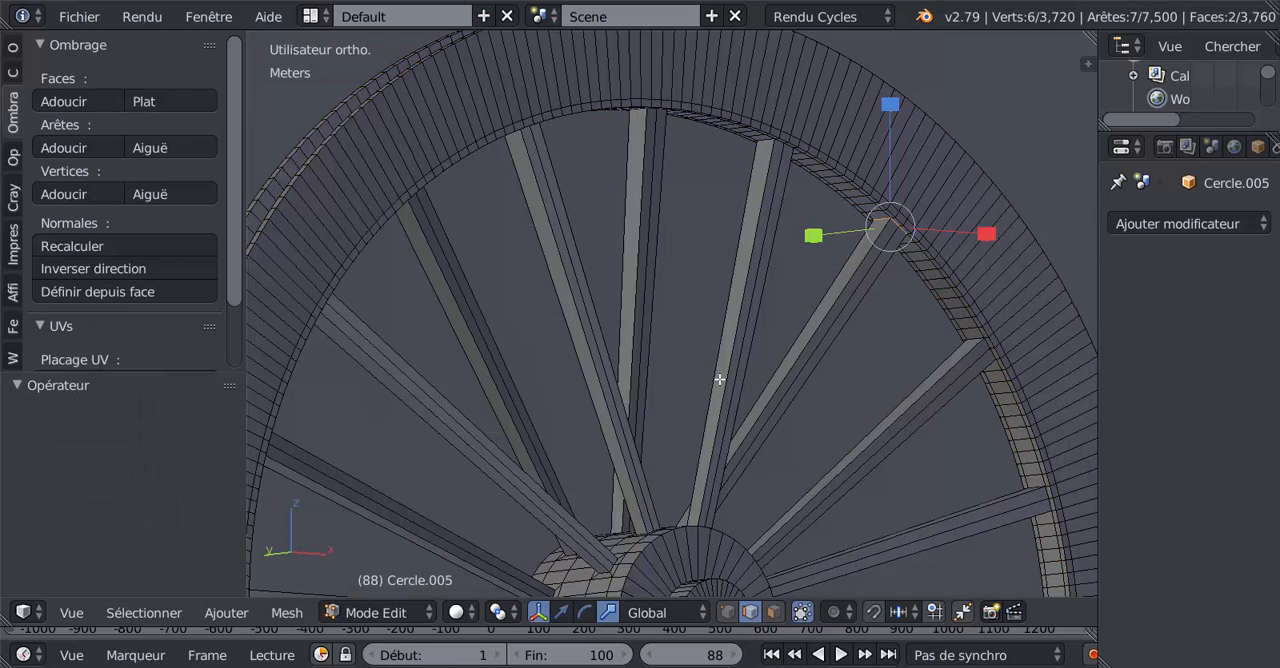
# Step: Try selecting similar edges by length from the spoke-end edges, and undo the selection
pyautogui.click(159, 612)
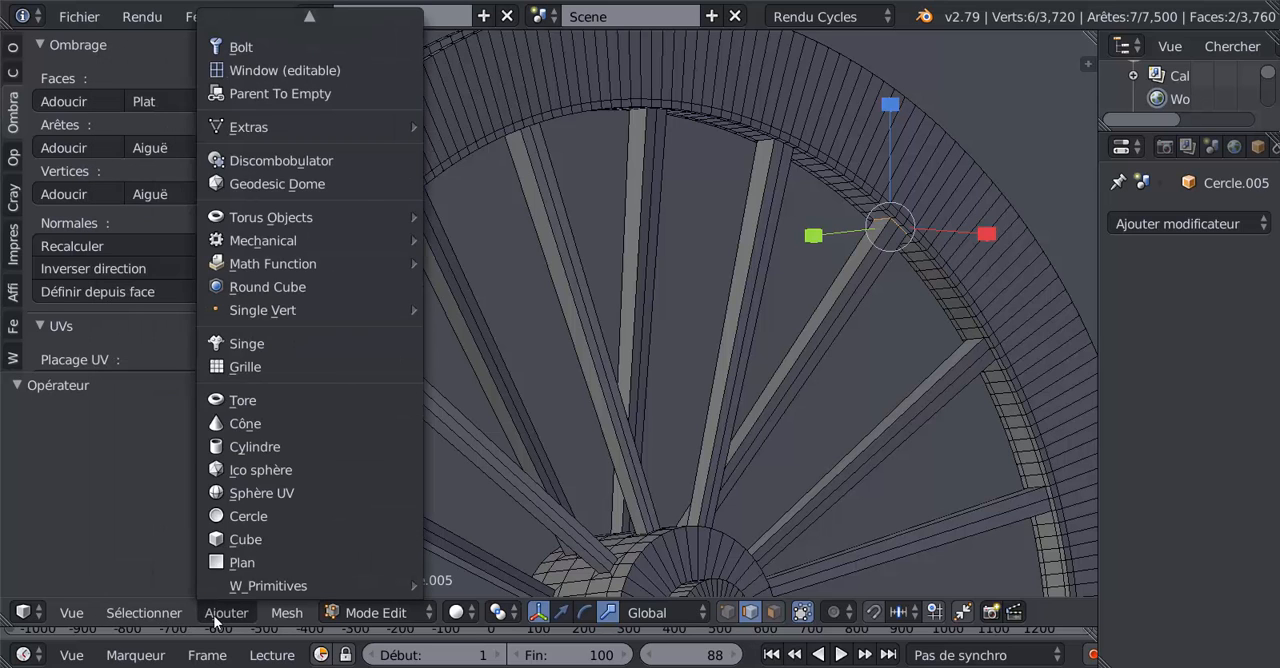
pyautogui.moveTo(158, 338)
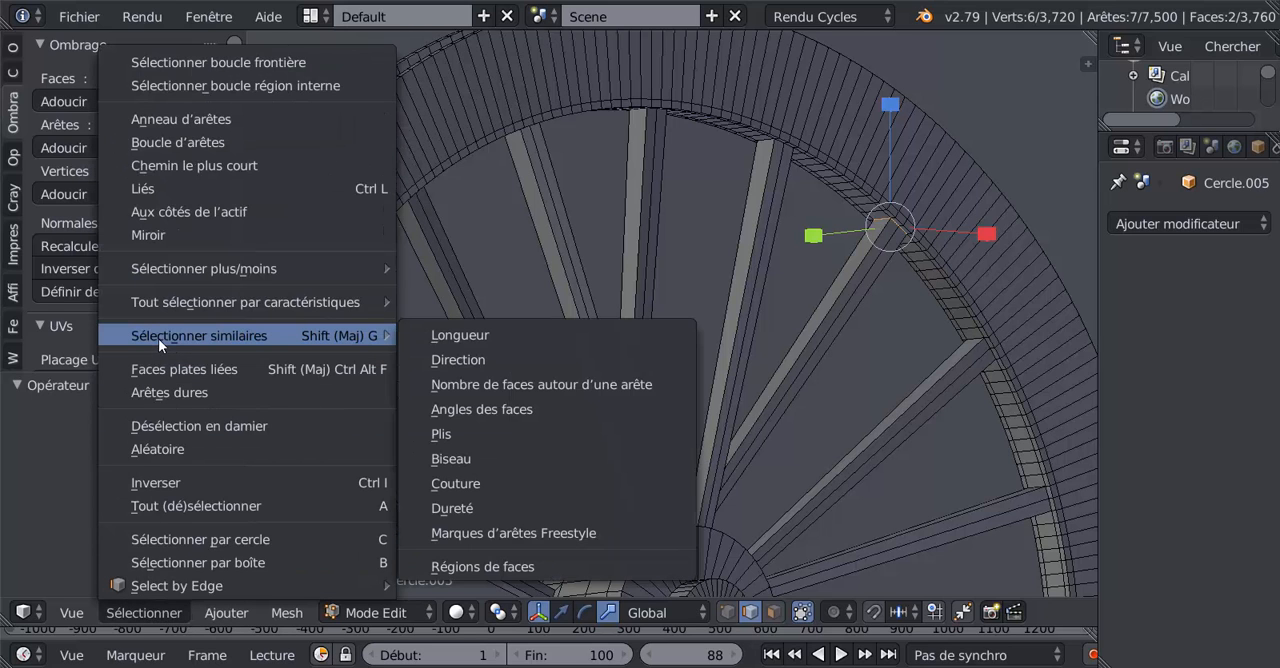
pyautogui.click(446, 333)
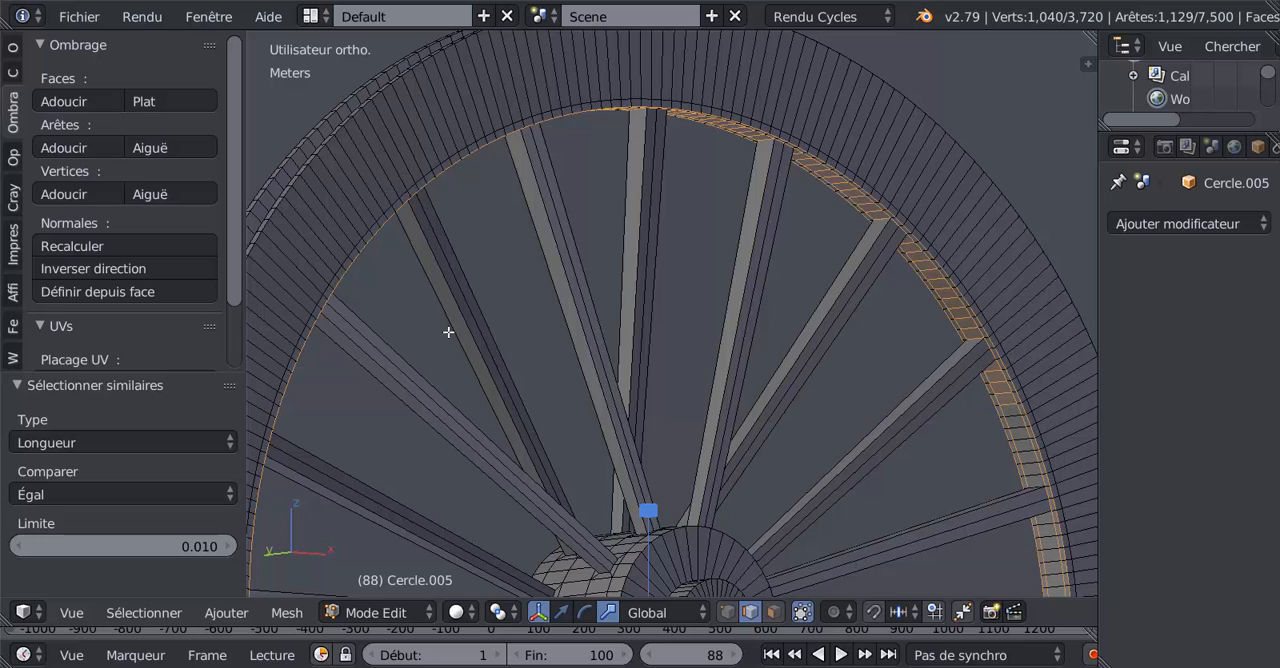
pyautogui.hotkey('ctrl', 'z')
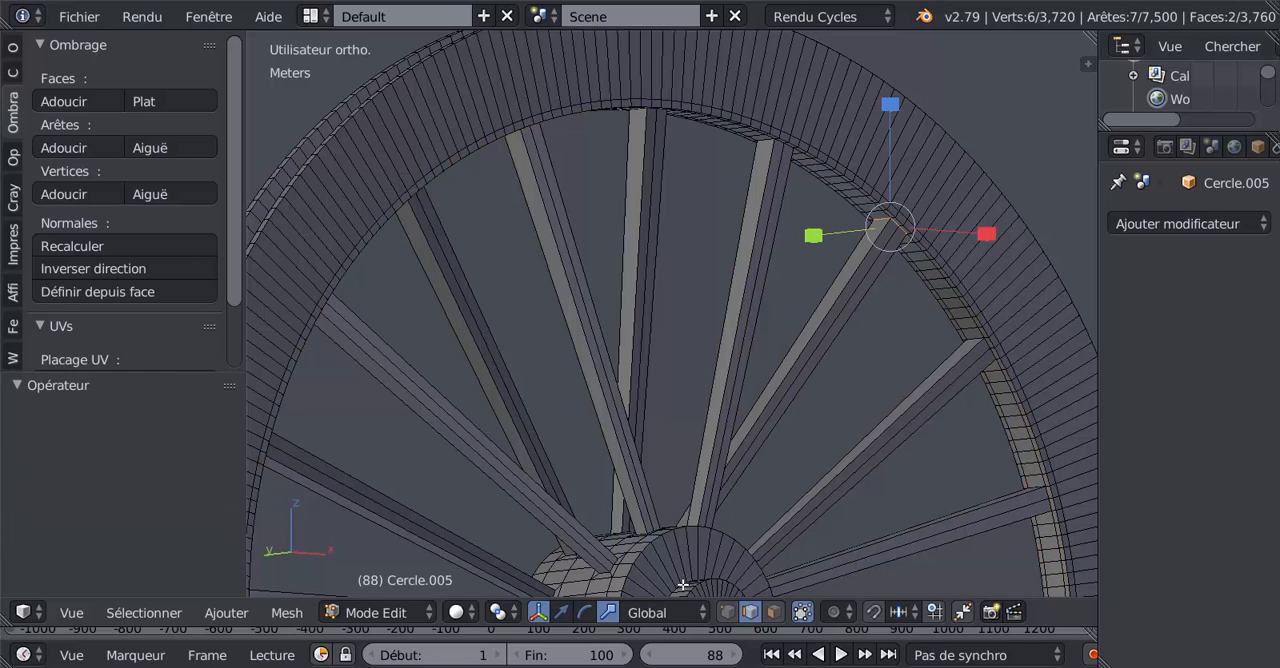
# Step: Switch to face selection, try selecting faces with an area similar to the two spoke-end faces, and undo the selection
pyautogui.click(773, 613)
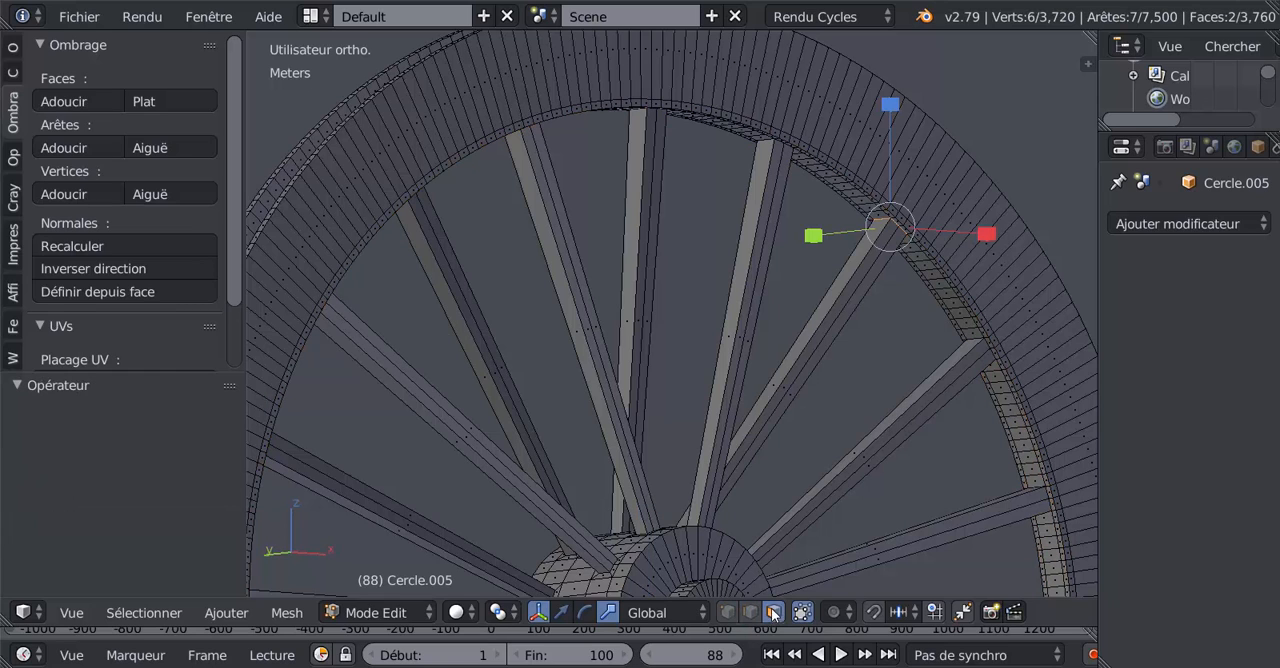
pyautogui.click(144, 612)
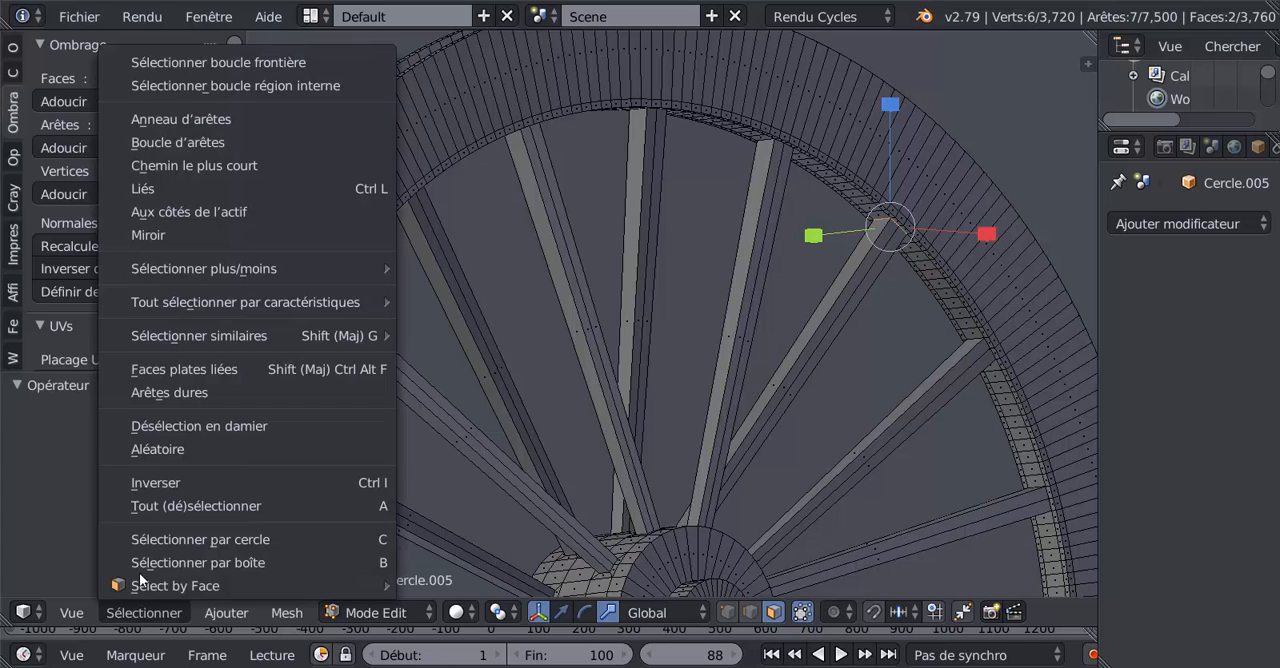
pyautogui.moveTo(176, 336)
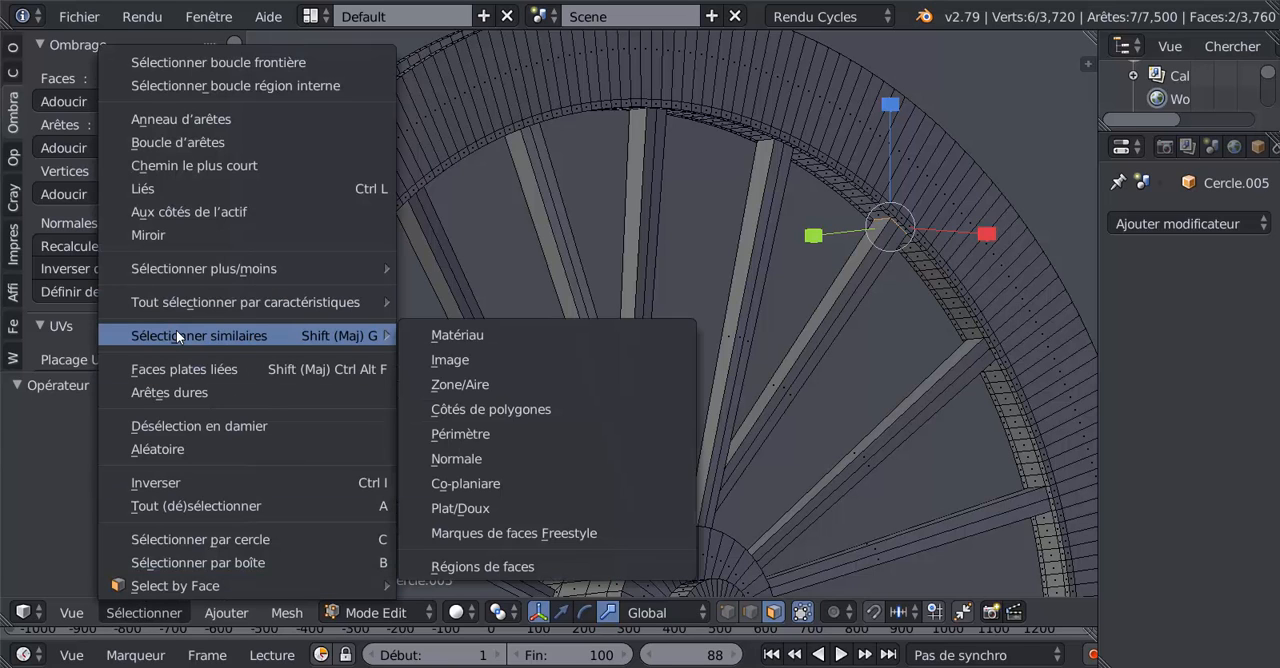
pyautogui.click(479, 383)
pyautogui.hotkey('ctrl', 'z')
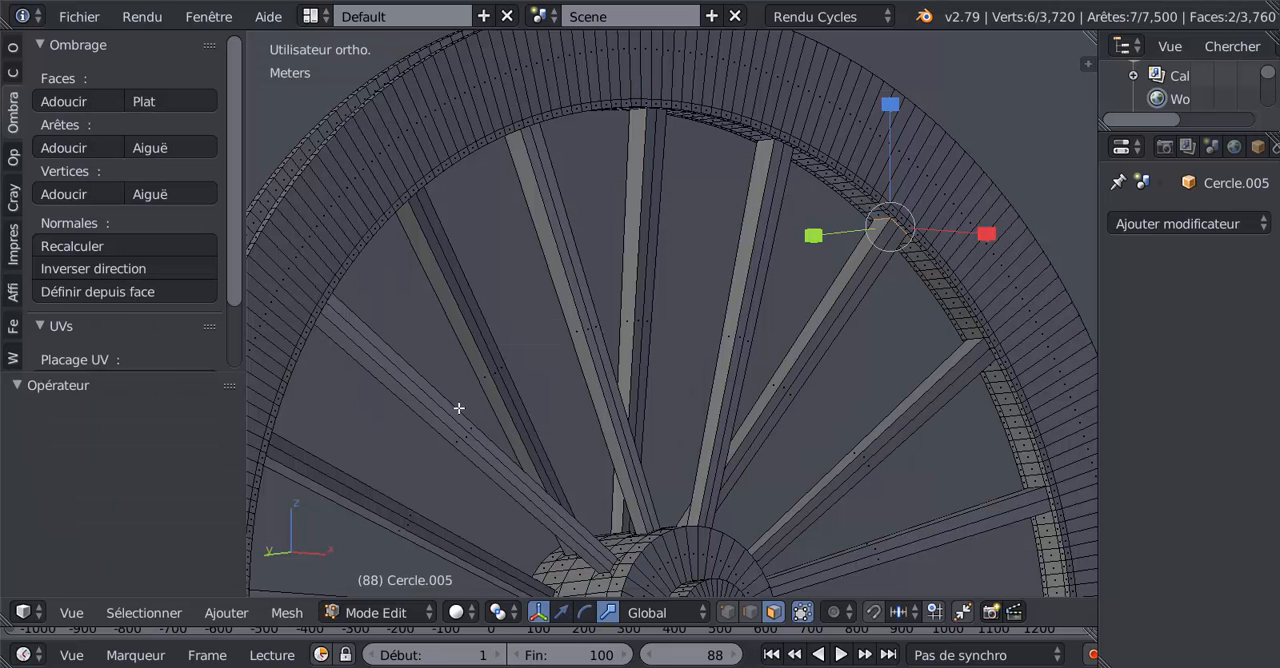
# Step: Try selecting faces with a perimeter similar to the two spoke-end faces, and undo the selection
pyautogui.click(148, 613)
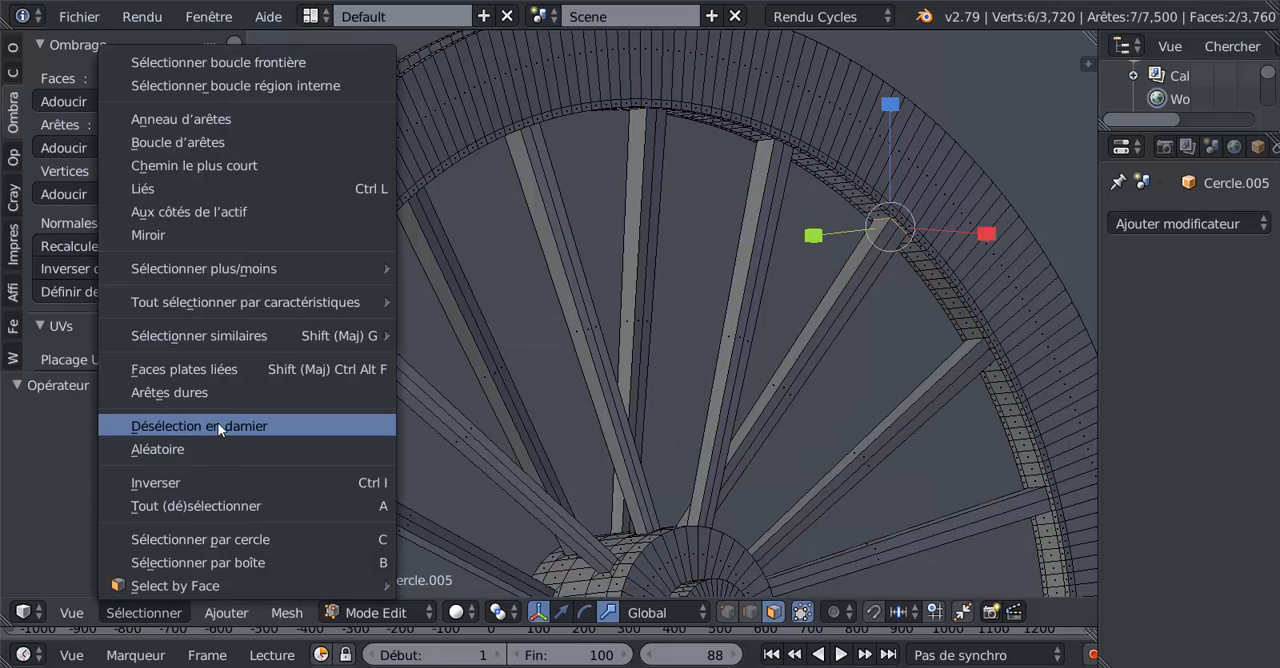
pyautogui.moveTo(216, 335)
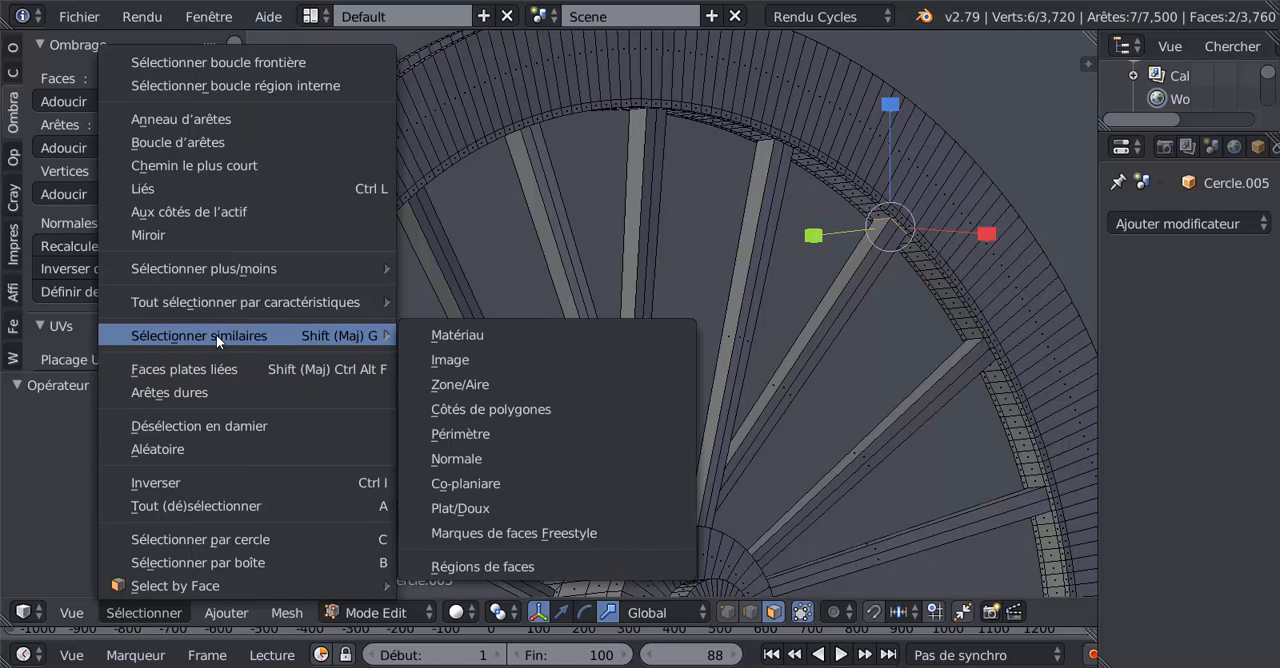
pyautogui.click(455, 433)
pyautogui.hotkey('ctrl', 'z')
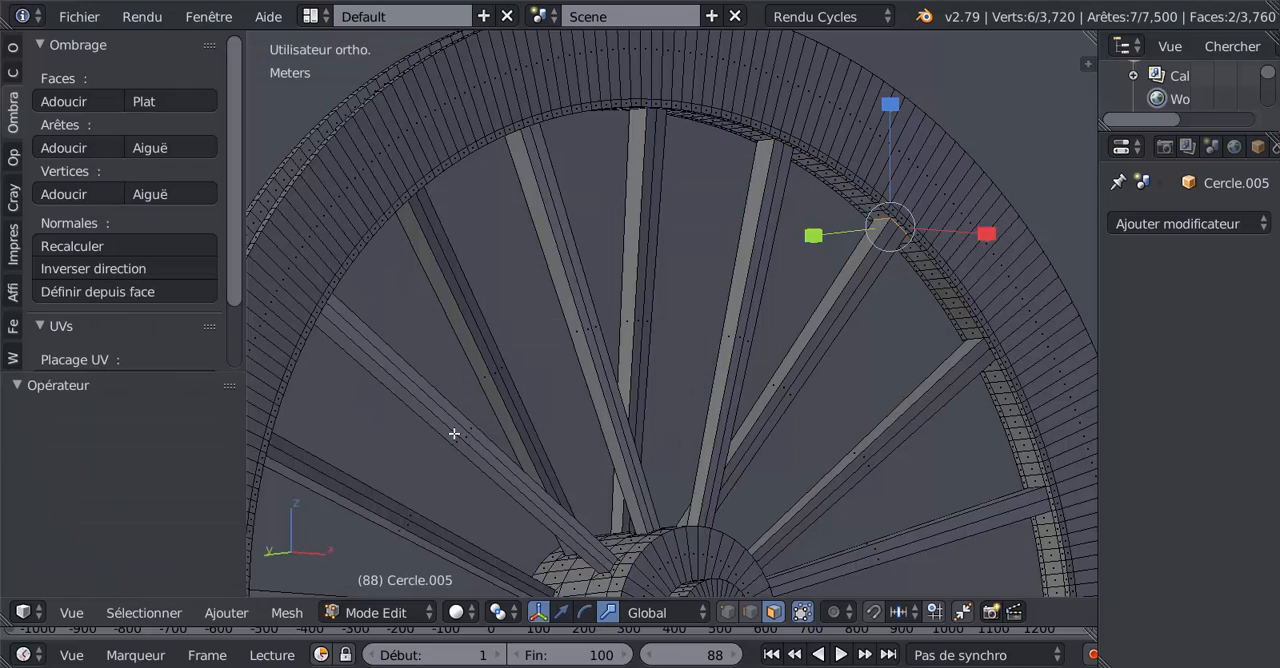
# Step: Switch to vertex selection and select all spoke-end vertices similar to the current ones by number of adjacent faces
pyautogui.moveTo(463, 431); pyautogui.dragTo(403, 429, button='middle')
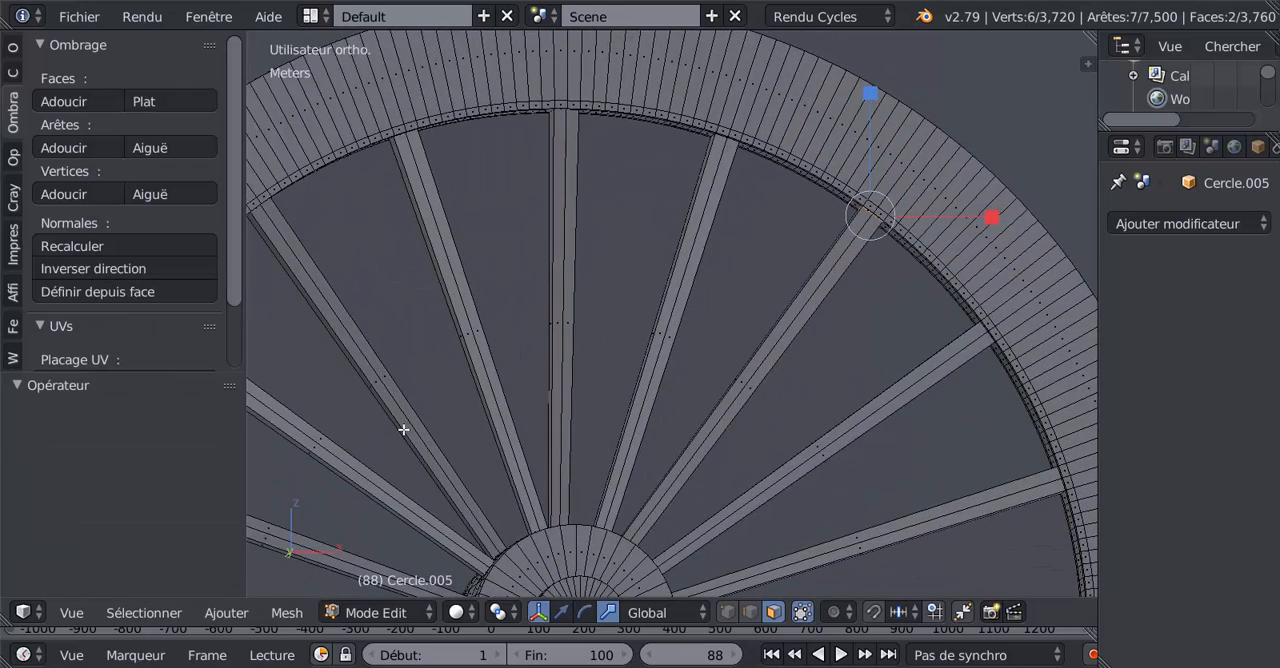
pyautogui.press('KP_1')
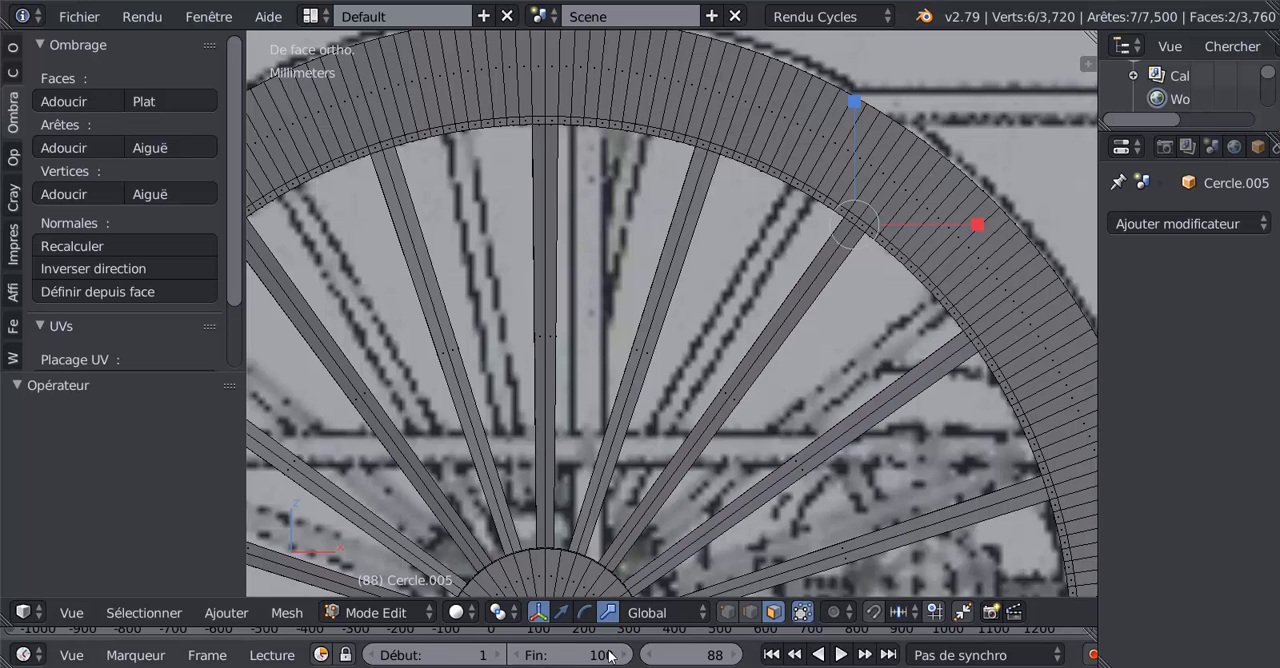
pyautogui.click(727, 612)
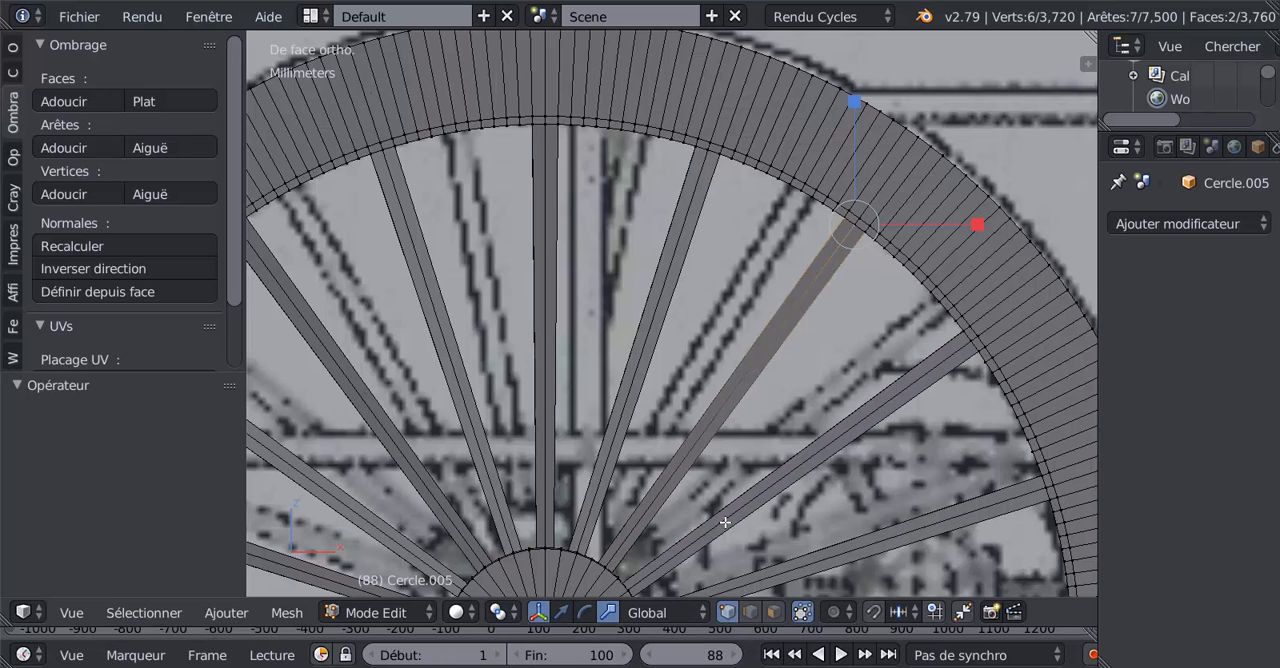
pyautogui.click(144, 612)
pyautogui.moveTo(804, 455); pyautogui.dragTo(806, 422, button='middle')
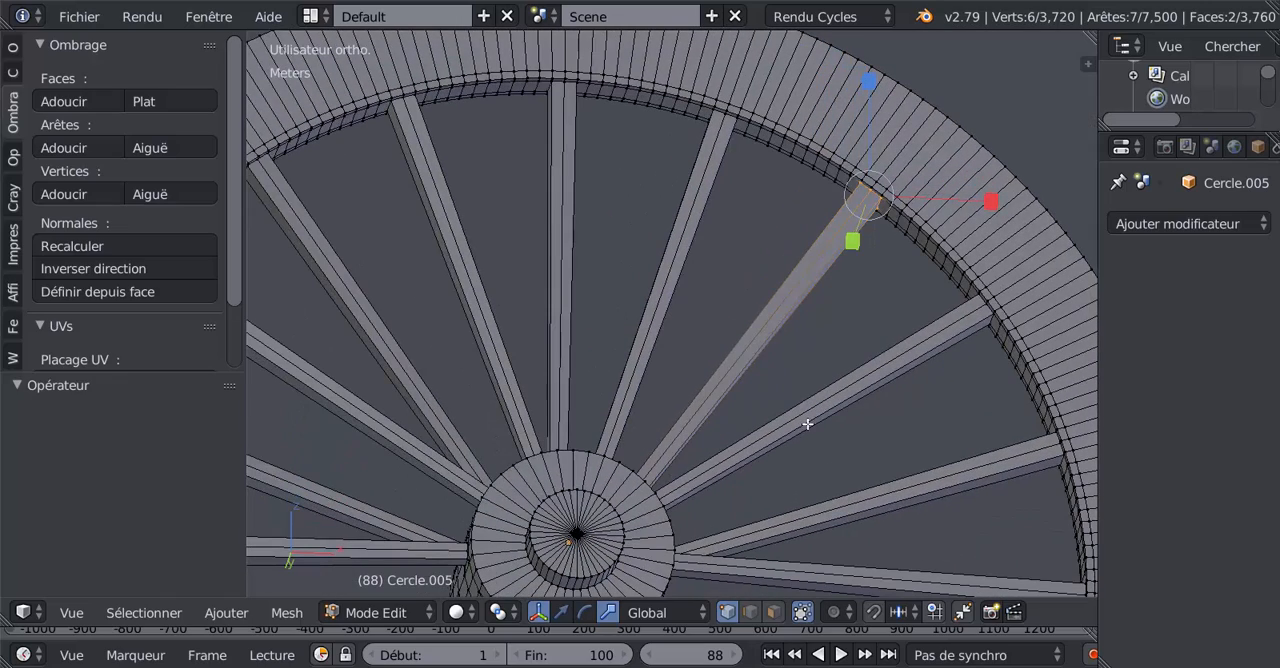
pyautogui.click(141, 612)
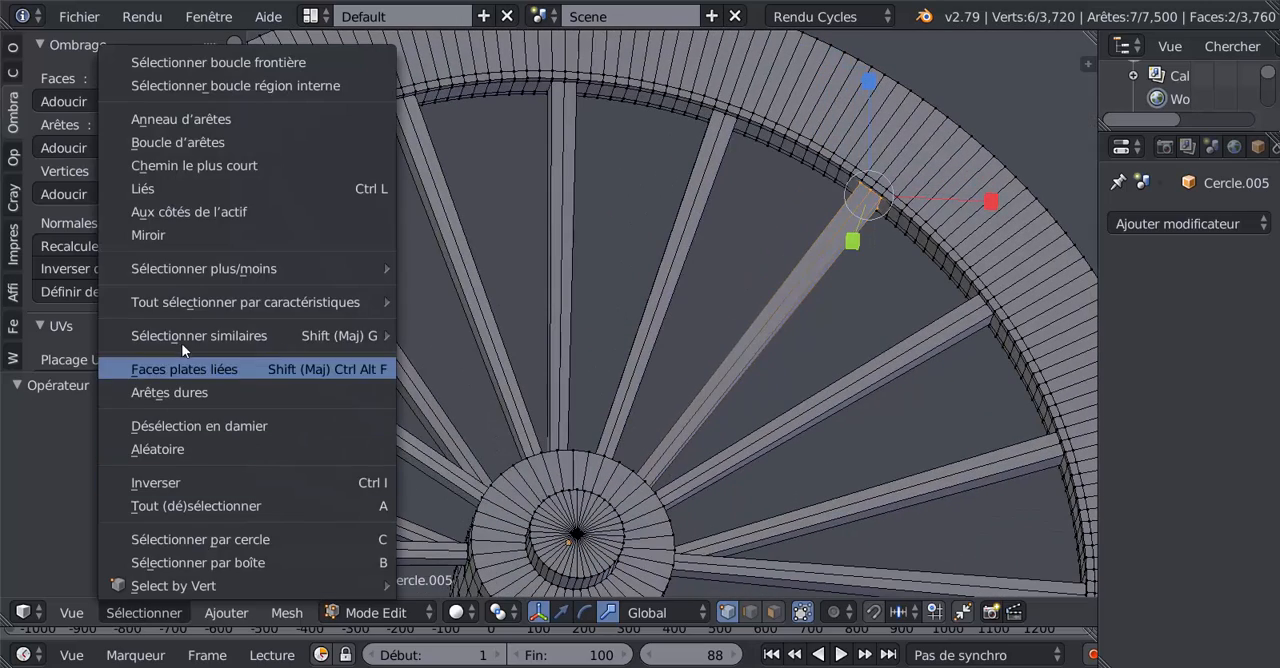
pyautogui.moveTo(181, 339)
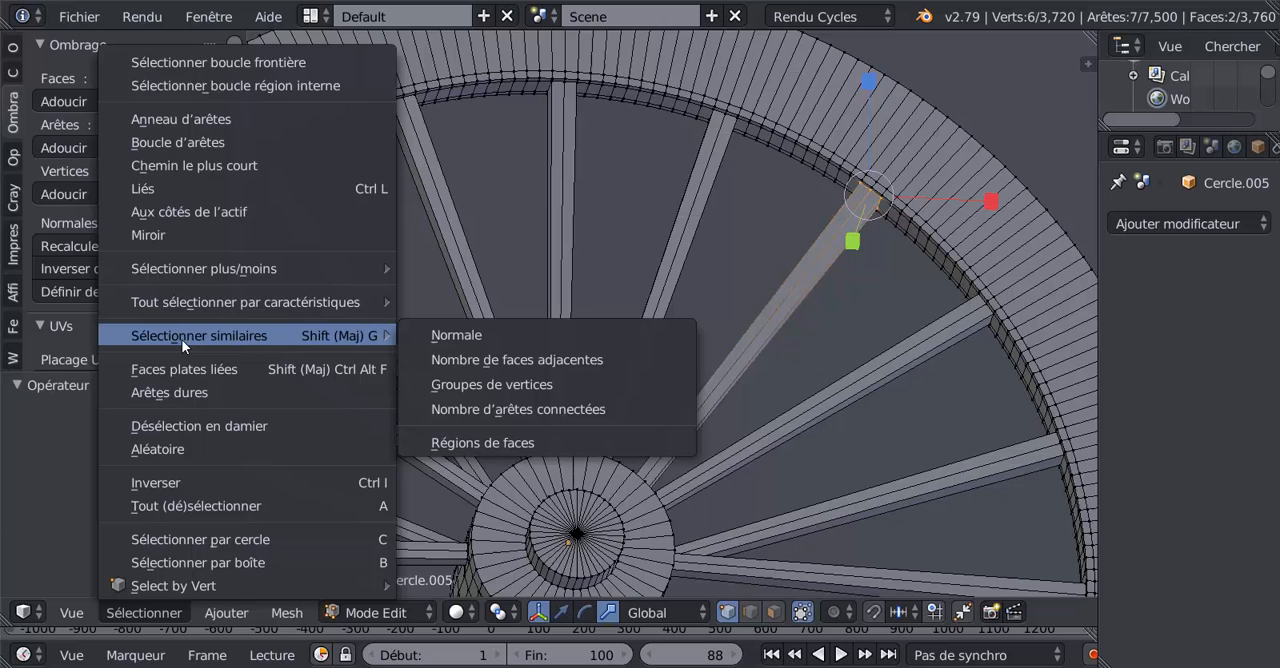
pyautogui.click(459, 358)
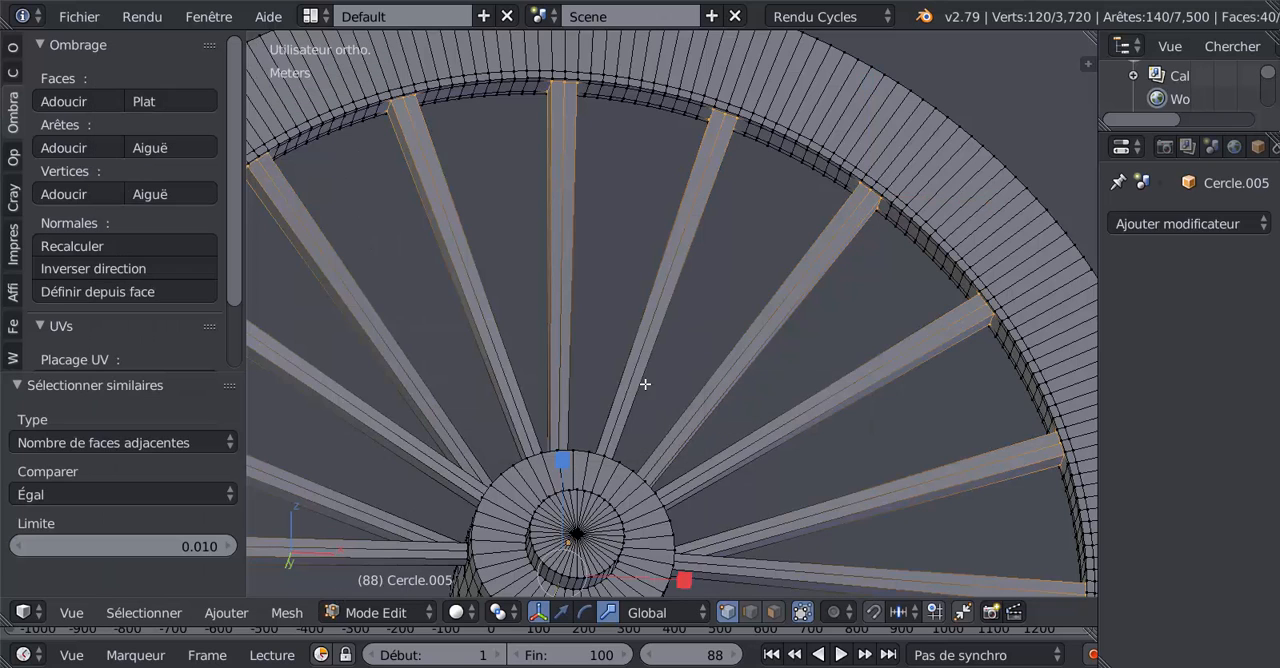
# Step: Examine the selected spoke ends along the rim from several angles, in wireframe and solid shading
pyautogui.scroll(-3, 640, 388)
pyautogui.moveTo(640, 388); pyautogui.dragTo(740, 403, button='middle')
pyautogui.scroll(2, 739, 404)
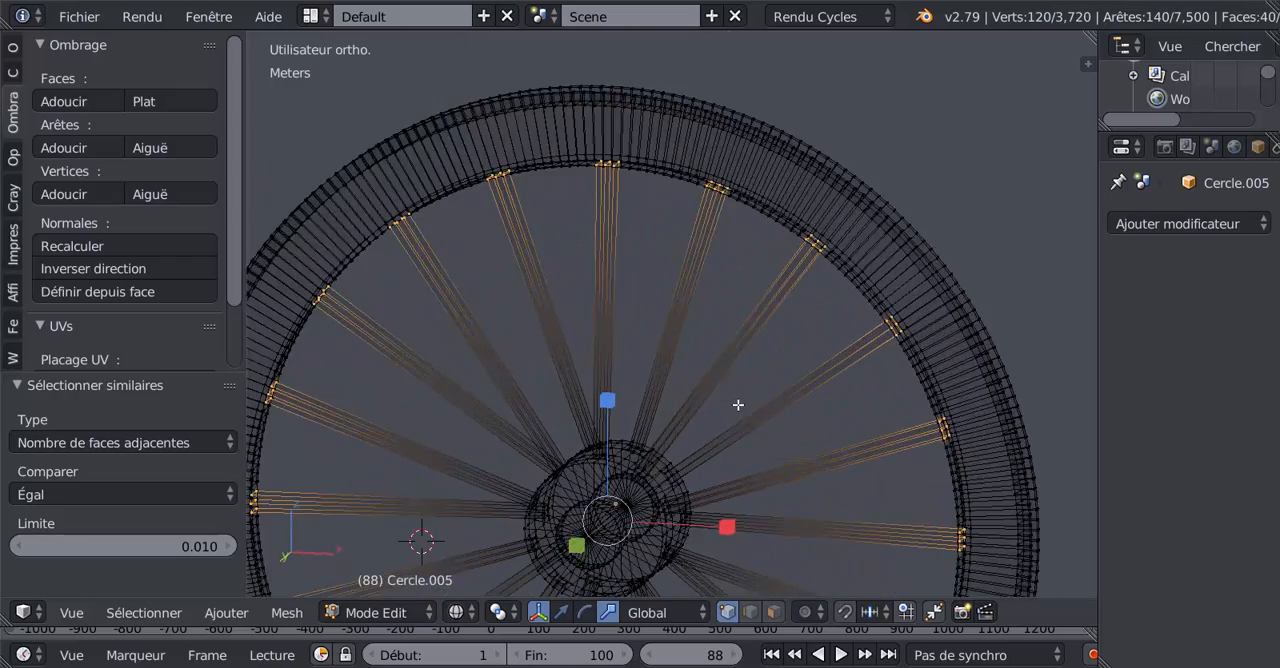
pyautogui.press('z')
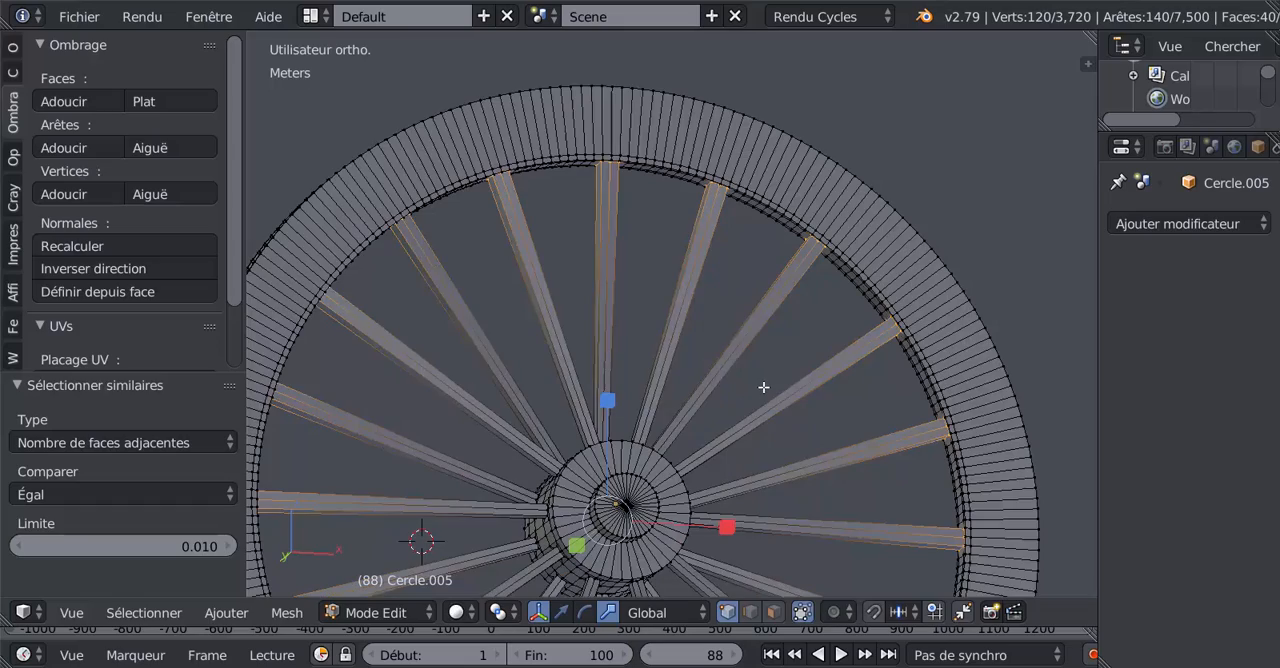
pyautogui.moveTo(767, 389); pyautogui.dragTo(735, 454, button='middle')
pyautogui.scroll(3, 850, 386)
pyautogui.scroll(-5, 569, 439)
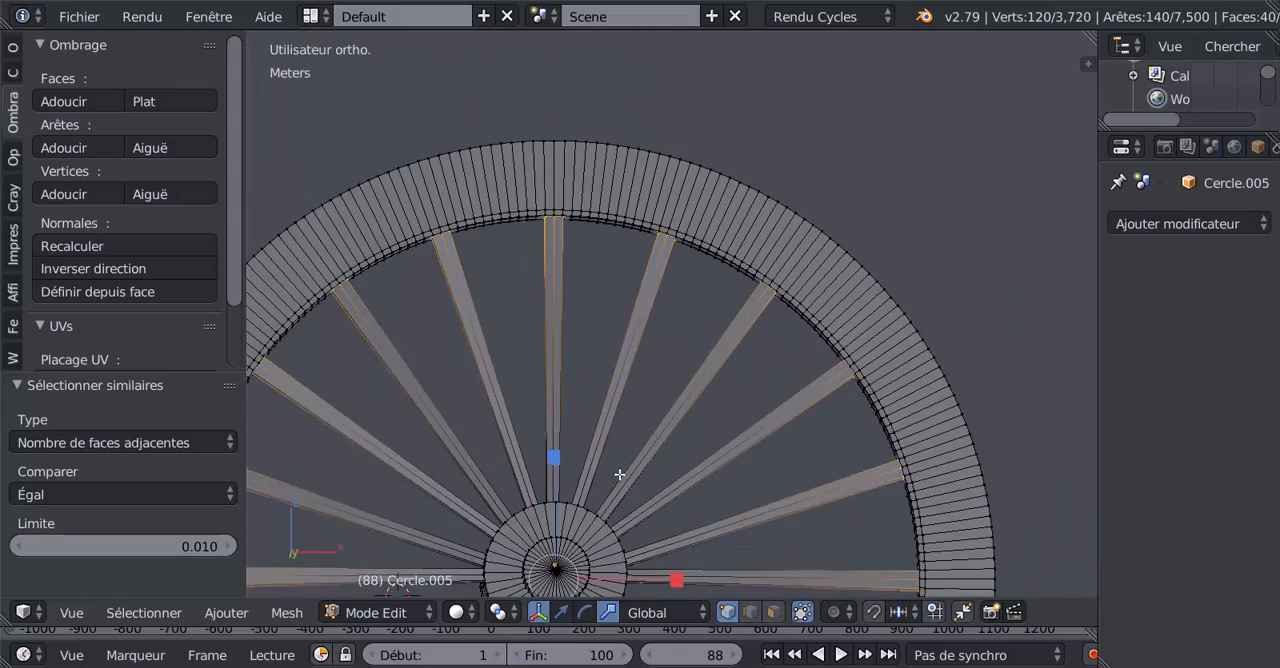
pyautogui.moveTo(620, 475); pyautogui.dragTo(624, 505, button='middle')
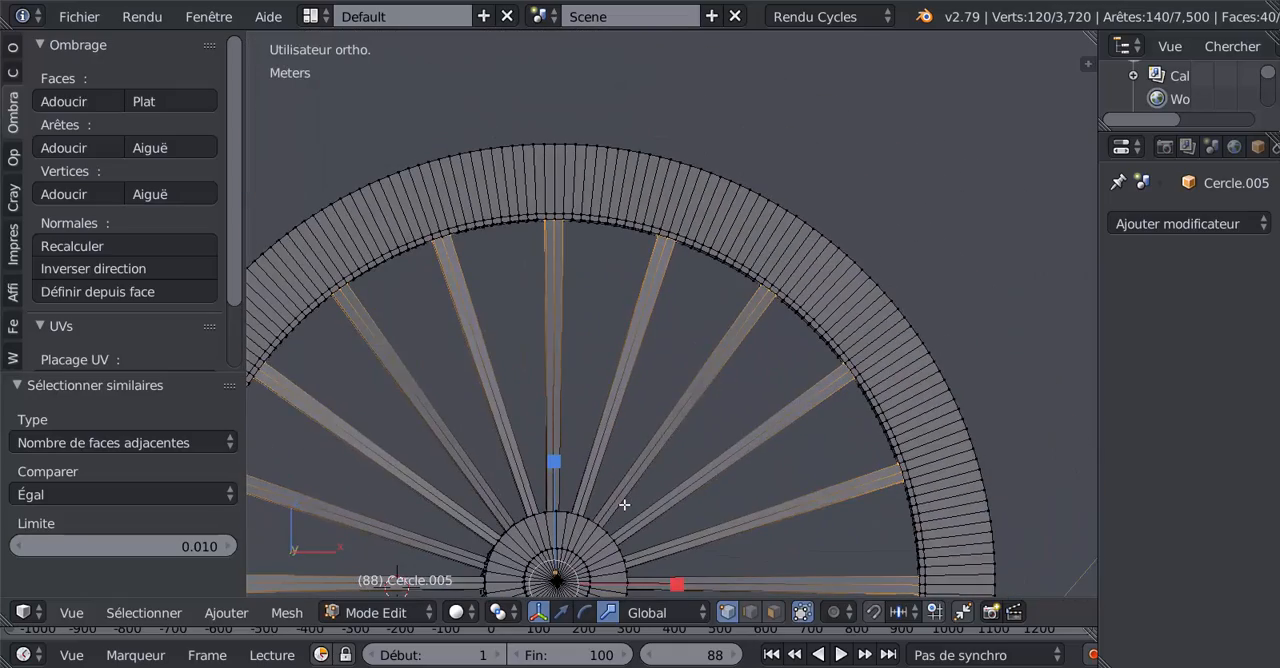
# Step: In front view, set the pivot point to individual origins and scale the selected spoke ends to 0.847
pyautogui.press('KP_1')
pyautogui.scroll(2, 625, 505)
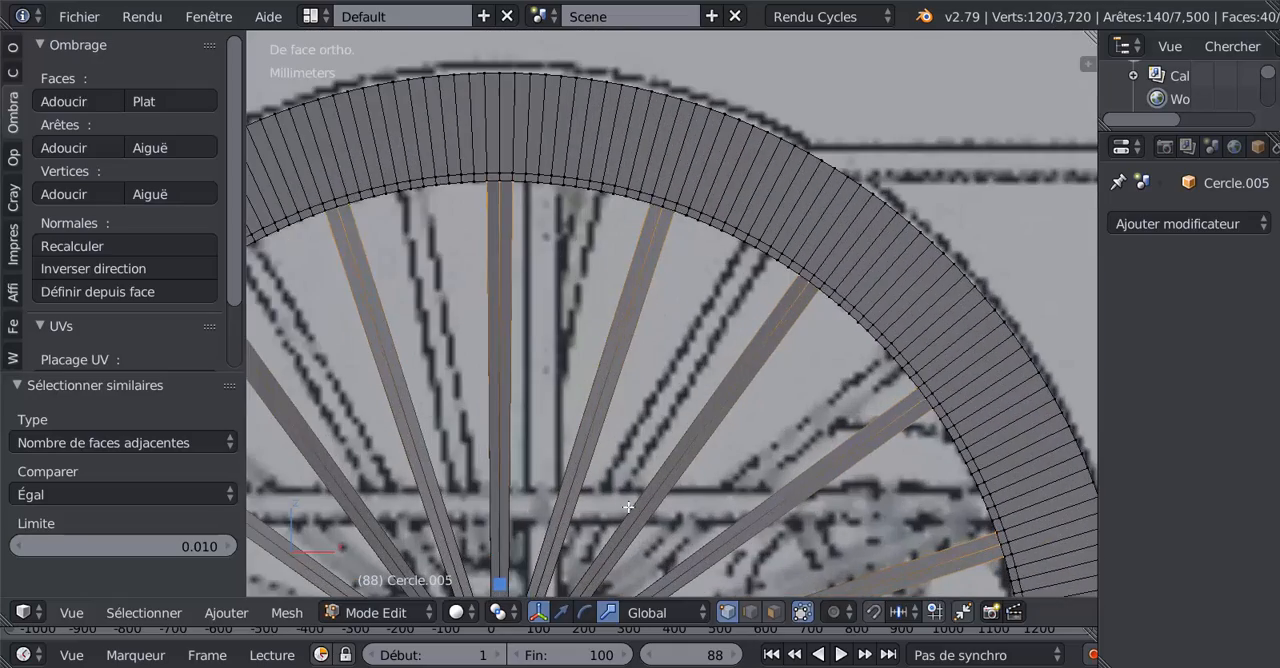
pyautogui.keyDown('shift'); pyautogui.moveTo(766, 507); pyautogui.dragTo(720, 325, button='middle'); pyautogui.keyUp('shift')
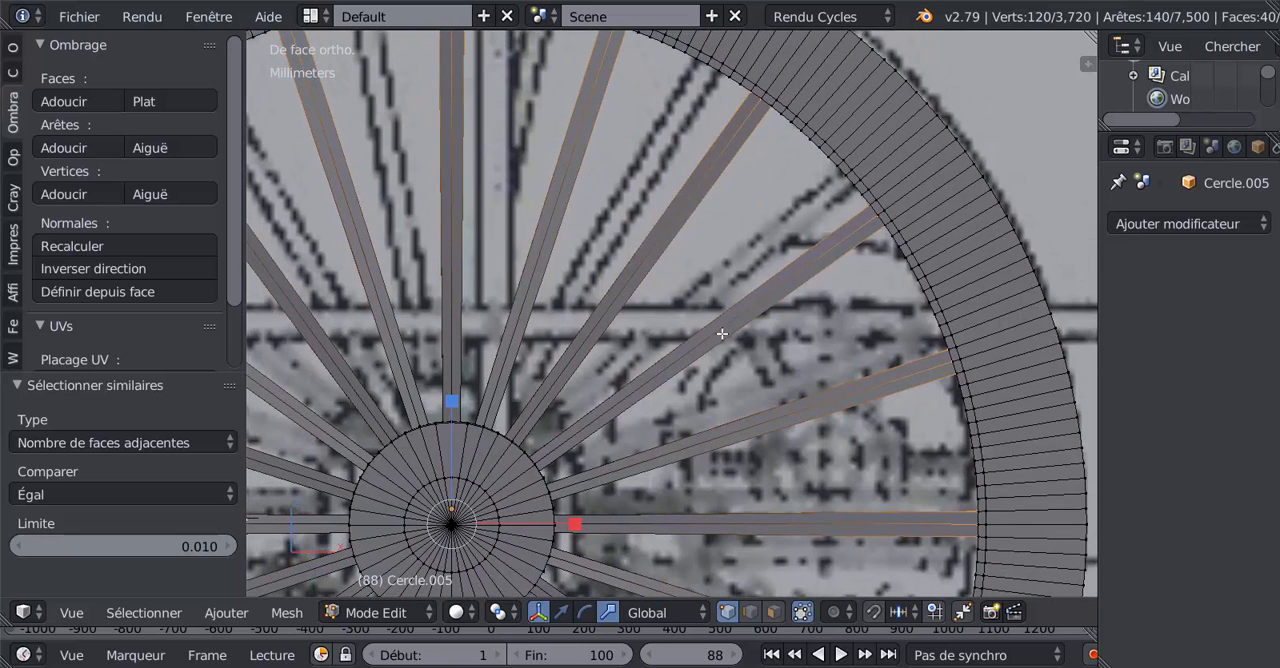
pyautogui.click(495, 612)
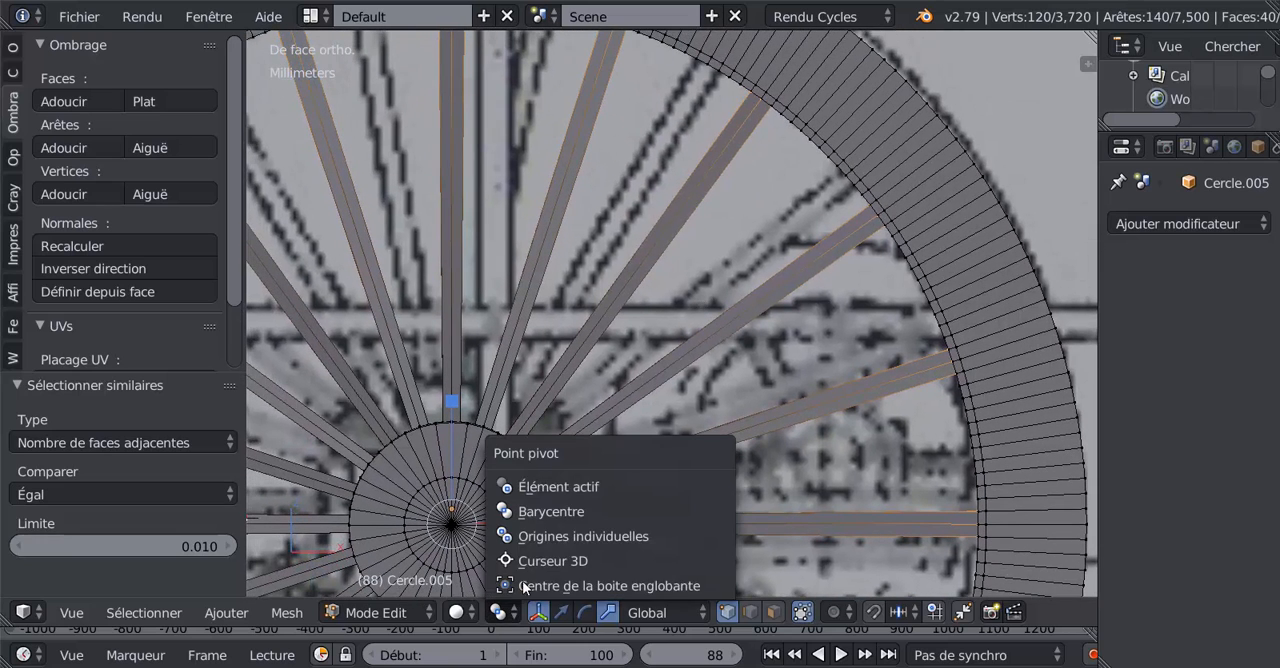
pyautogui.click(540, 532)
pyautogui.press('s')
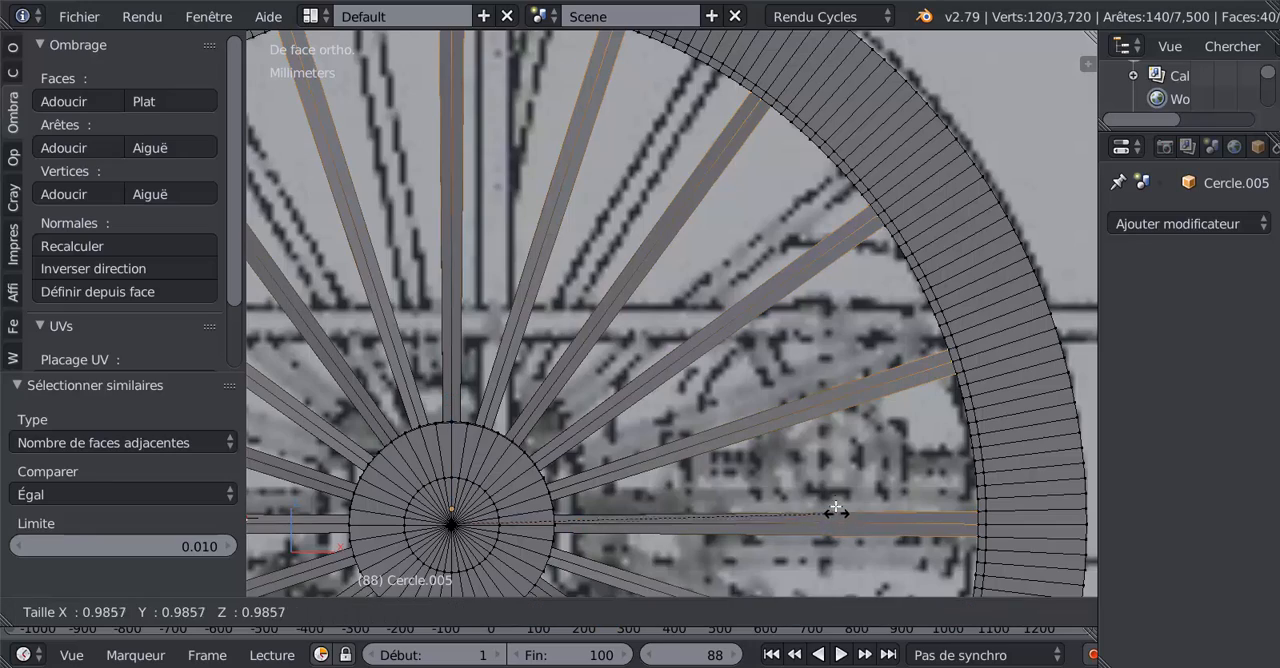
pyautogui.click(781, 489)
# Step: Switch to face selection and delete the selected hidden faces where the spokes meet the rim
pyautogui.moveTo(698, 479); pyautogui.dragTo(758, 458, button='middle')
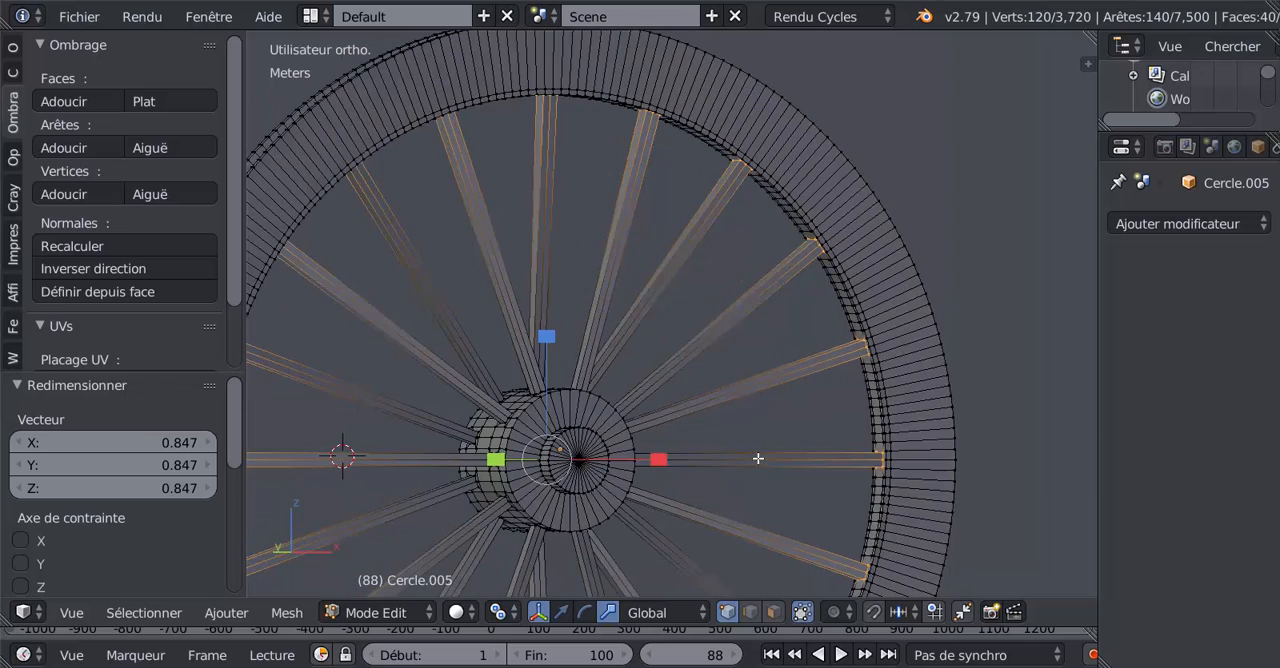
pyautogui.click(773, 612)
pyautogui.scroll(3, 766, 473)
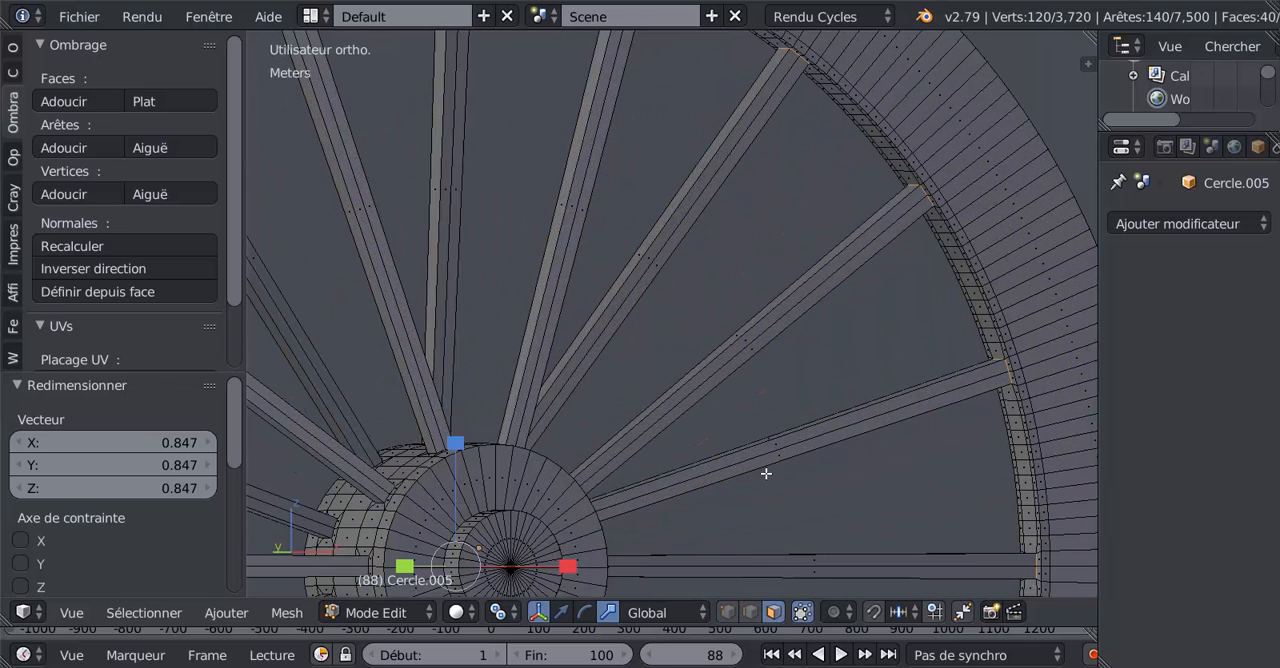
pyautogui.press('z')
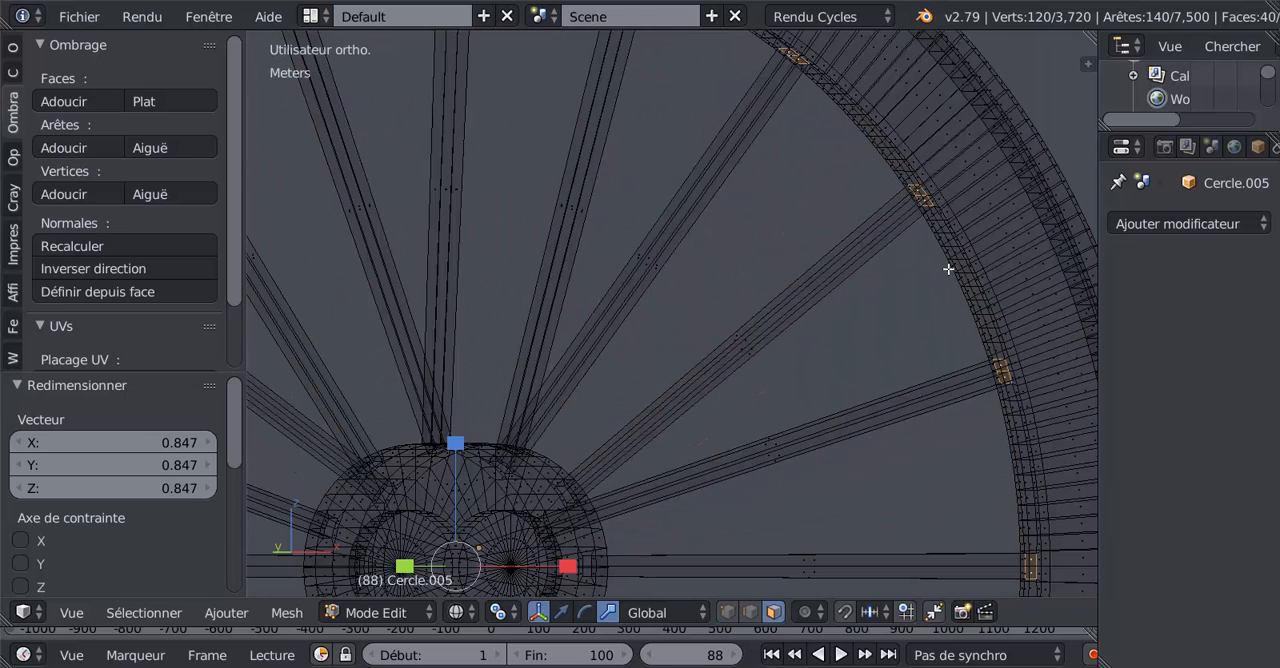
pyautogui.press('x')
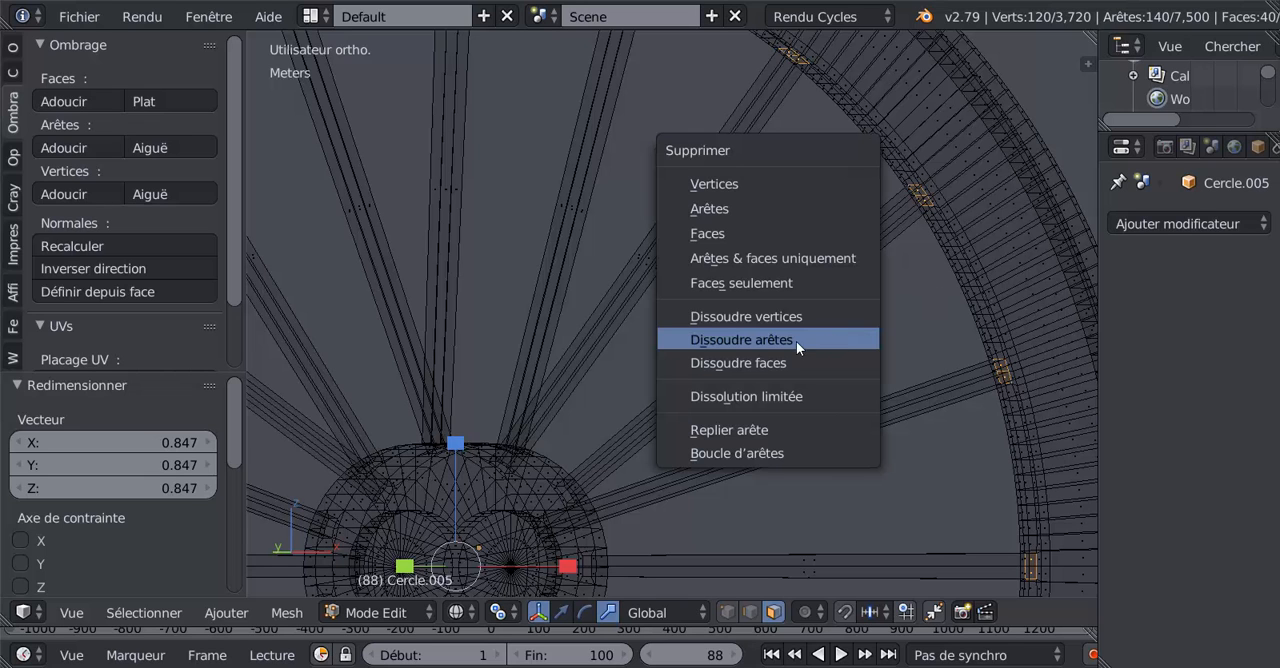
pyautogui.click(732, 233)
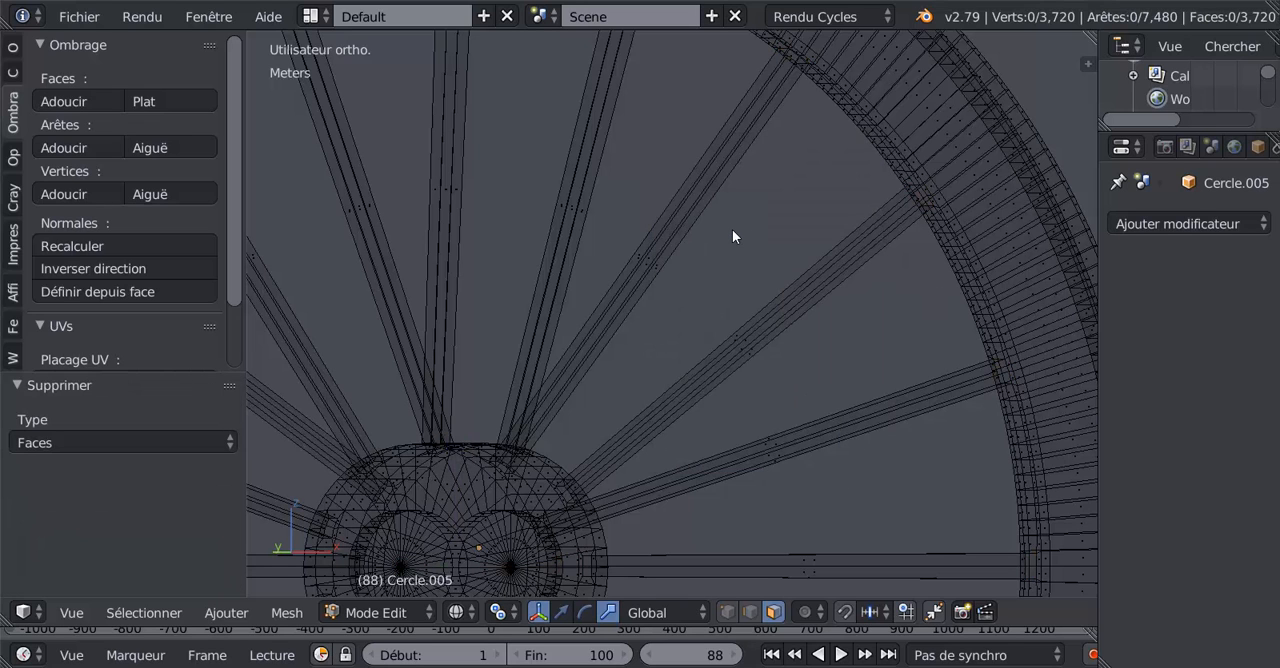
# Step: Examine the spoke-to-rim joints on the whole wheel and up close in object mode
pyautogui.press('z')
pyautogui.scroll(-3, 732, 229)
pyautogui.scroll(-2, 796, 328)
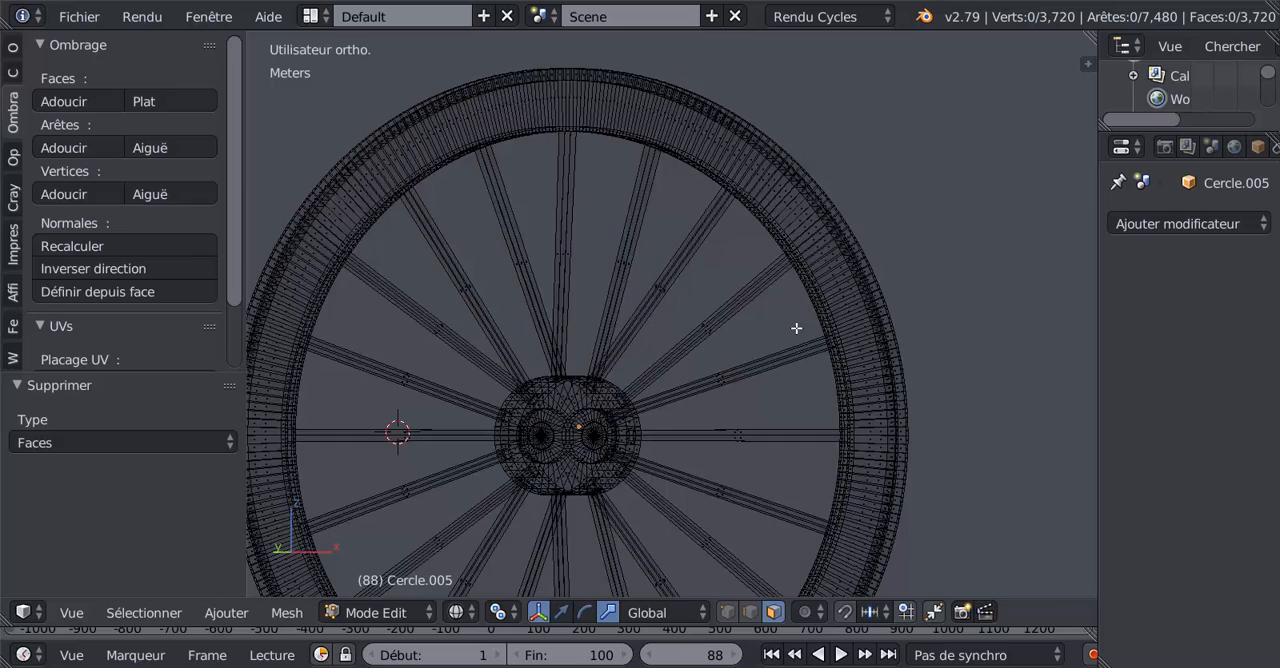
pyautogui.scroll(4, 796, 328)
pyautogui.press('Tab')
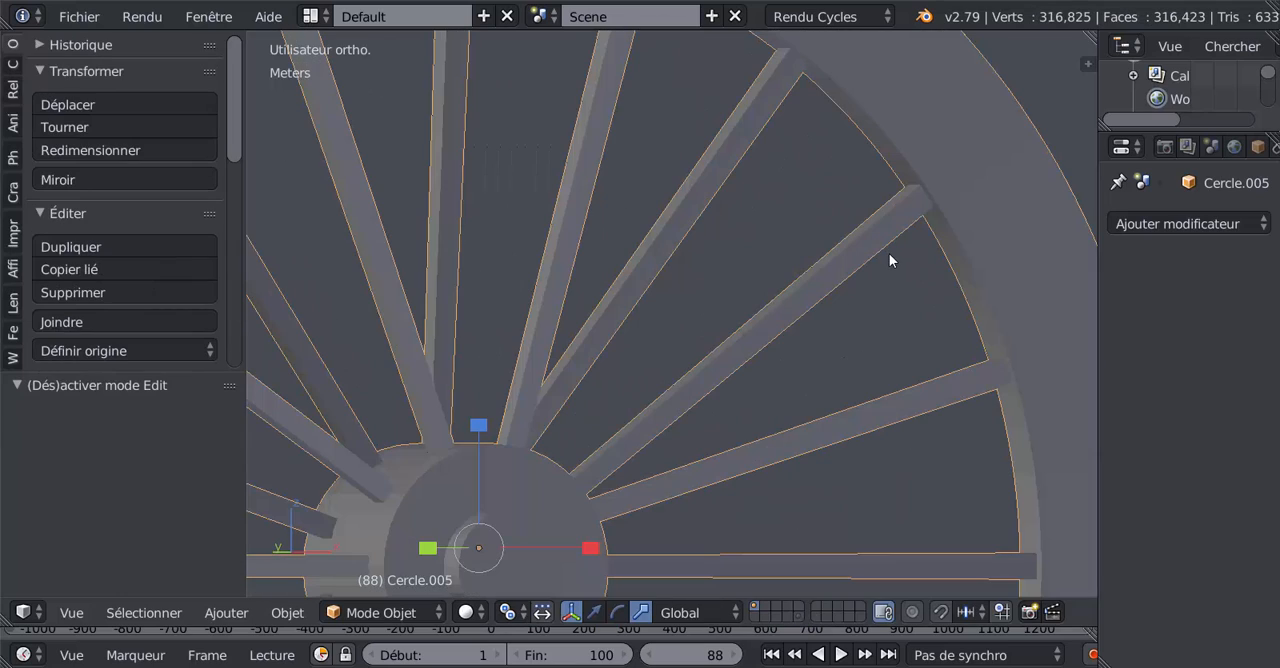
pyautogui.keyDown('shift'); pyautogui.moveTo(853, 341); pyautogui.dragTo(718, 391, button='middle'); pyautogui.keyUp('shift')
pyautogui.scroll(3, 737, 339)
# Step: Return to edit mode with edge selection and select the six edges around one spoke's opening at the rim
pyautogui.press('Tab')
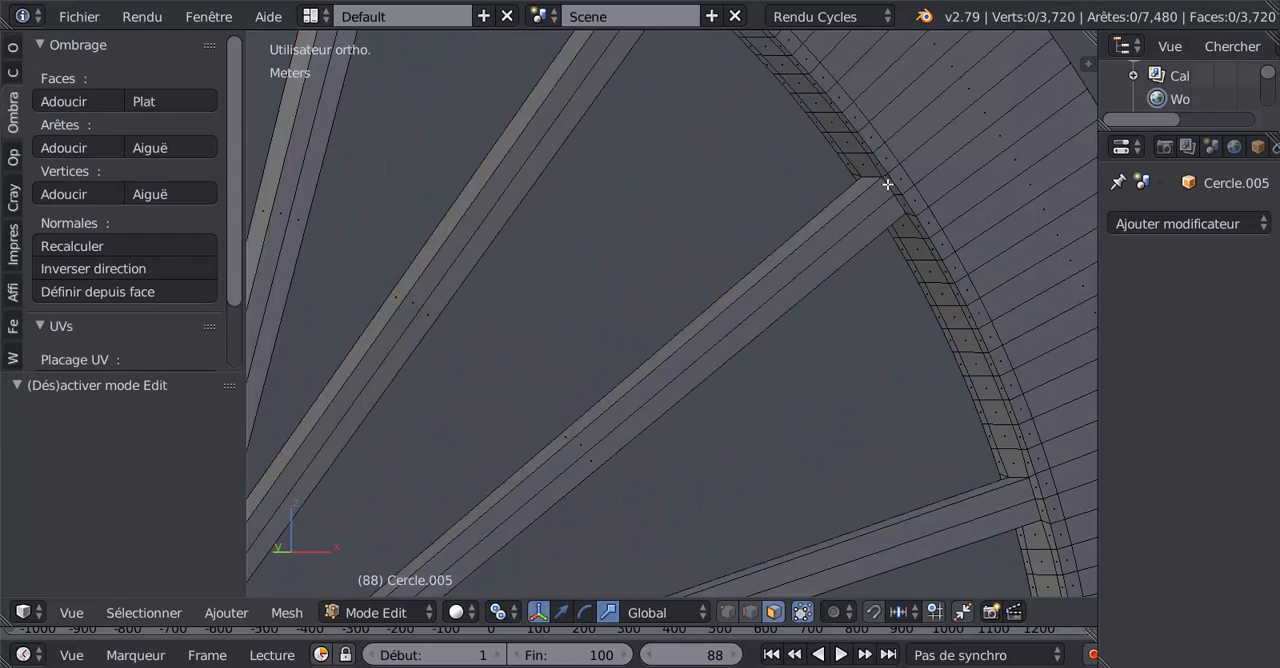
pyautogui.click(751, 613)
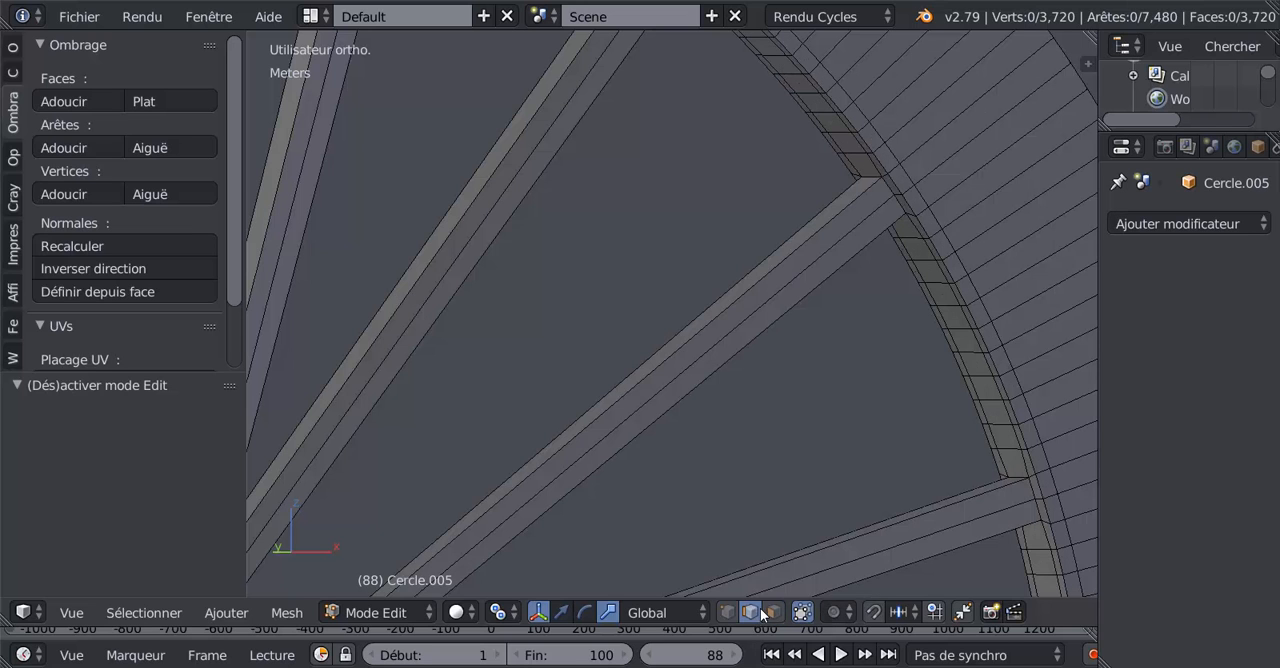
pyautogui.rightClick(886, 183)
pyautogui.moveTo(876, 212); pyautogui.dragTo(924, 240, button='middle')
pyautogui.keyDown('shift'); pyautogui.rightClick(829, 155); pyautogui.keyUp('shift')
pyautogui.moveTo(753, 217); pyautogui.dragTo(549, 158, button='middle')
pyautogui.keyDown('shift'); pyautogui.rightClick(540, 157); pyautogui.keyUp('shift')
pyautogui.keyDown('shift'); pyautogui.rightClick(531, 165); pyautogui.keyUp('shift')
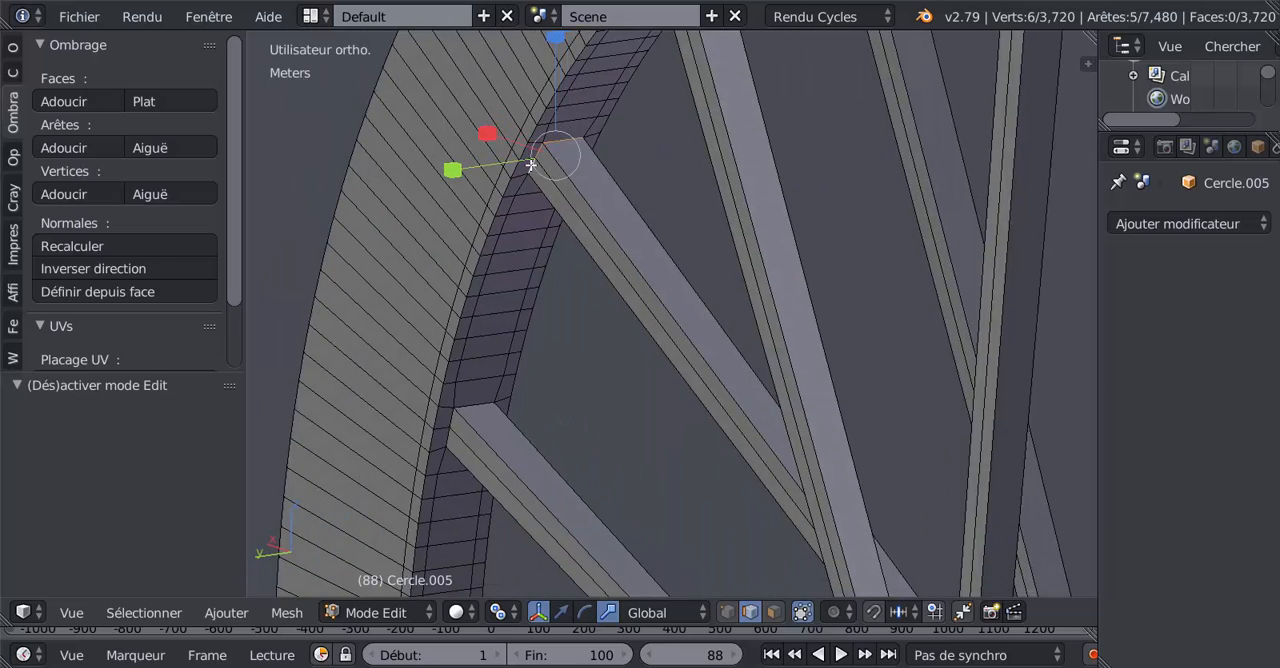
pyautogui.moveTo(550, 262); pyautogui.dragTo(563, 172, button='middle')
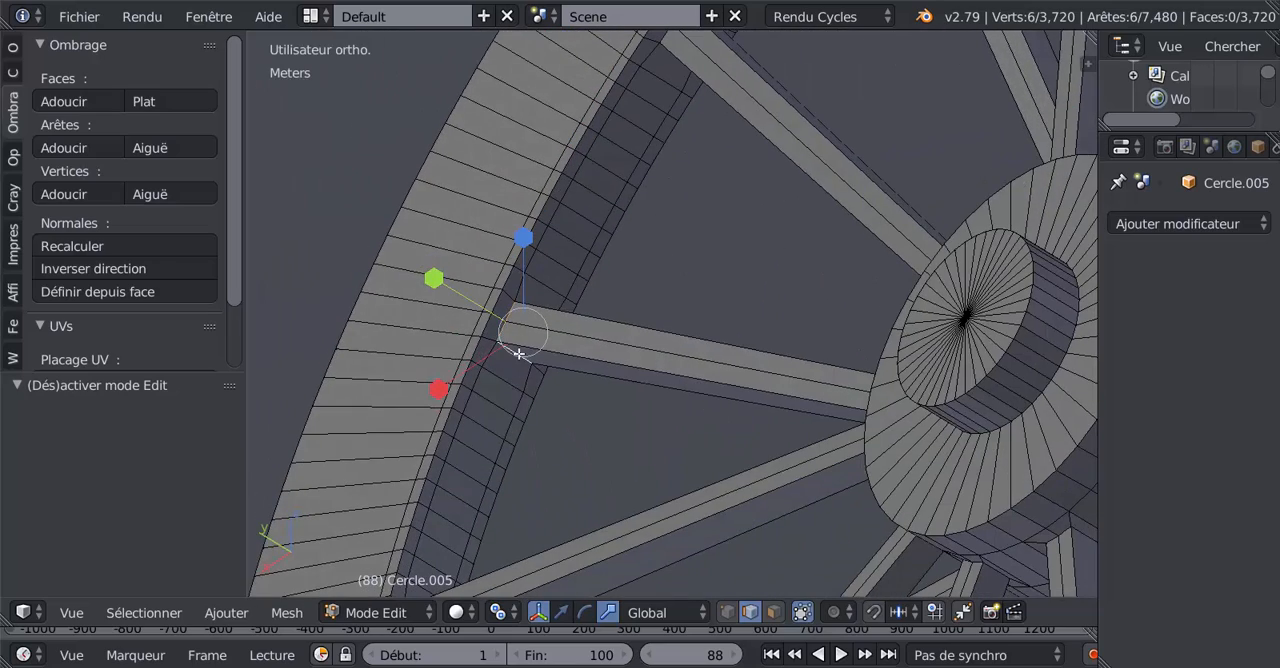
pyautogui.moveTo(519, 354); pyautogui.dragTo(534, 380, button='middle')
# Step: Select all edges similar to the spoke-opening edges by face angles
pyautogui.click(228, 613)
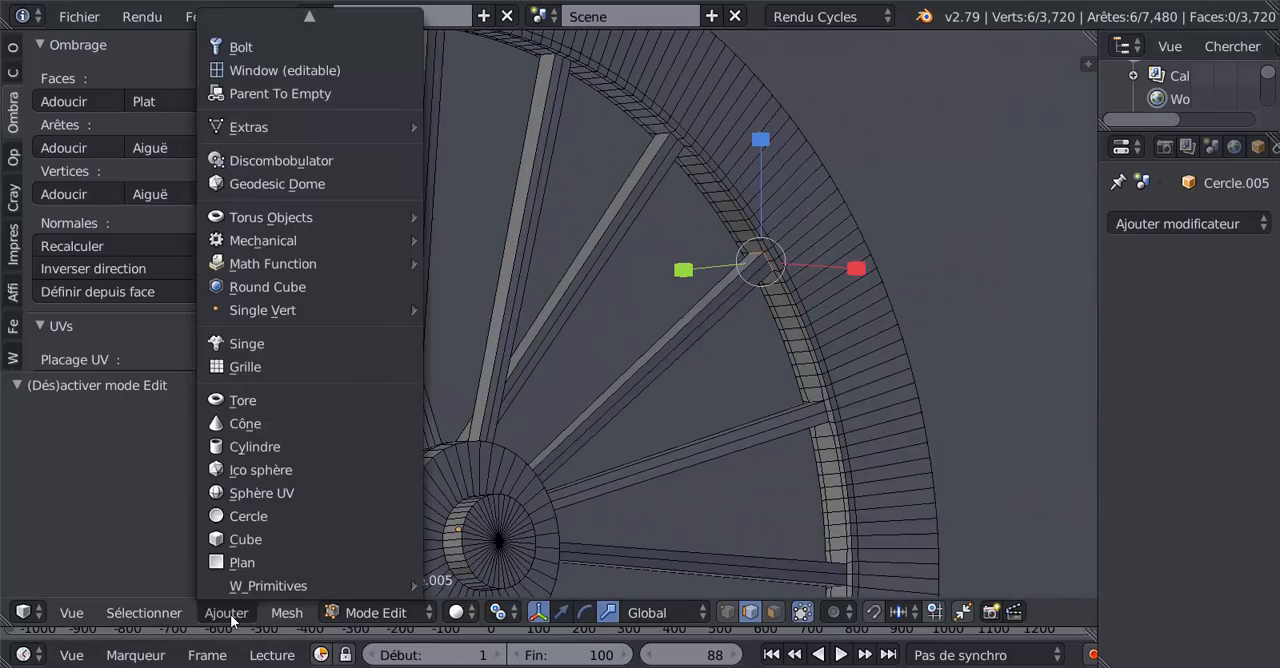
pyautogui.click(167, 614)
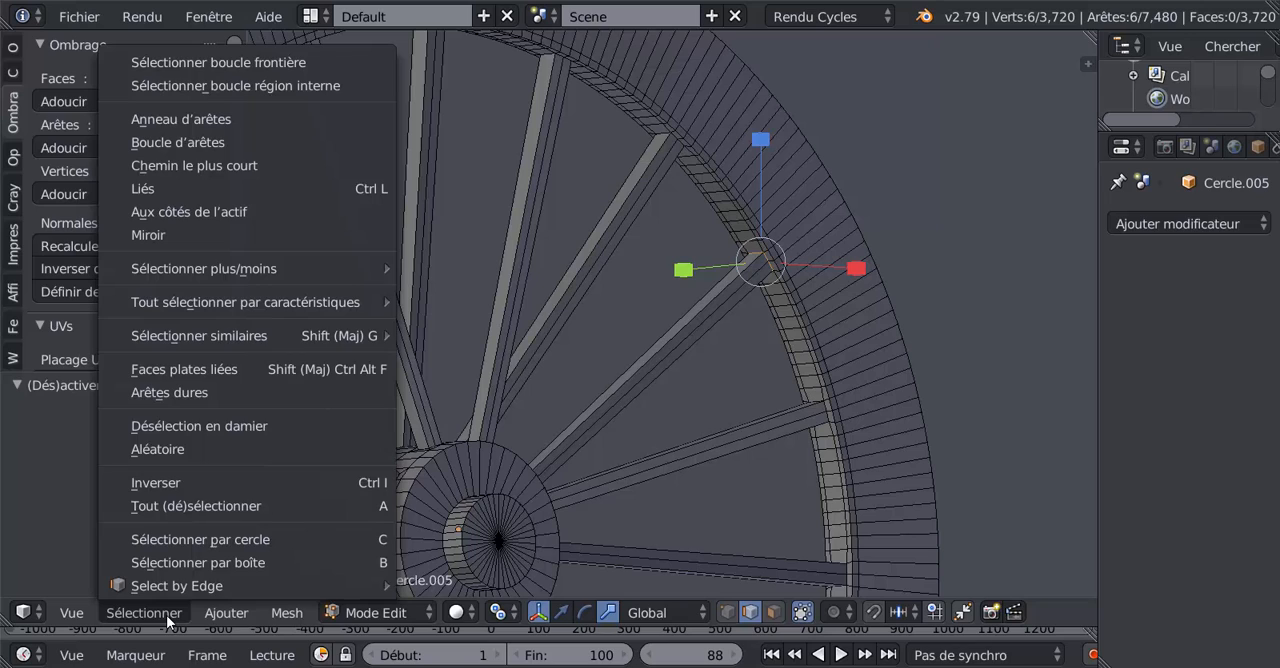
pyautogui.moveTo(163, 340)
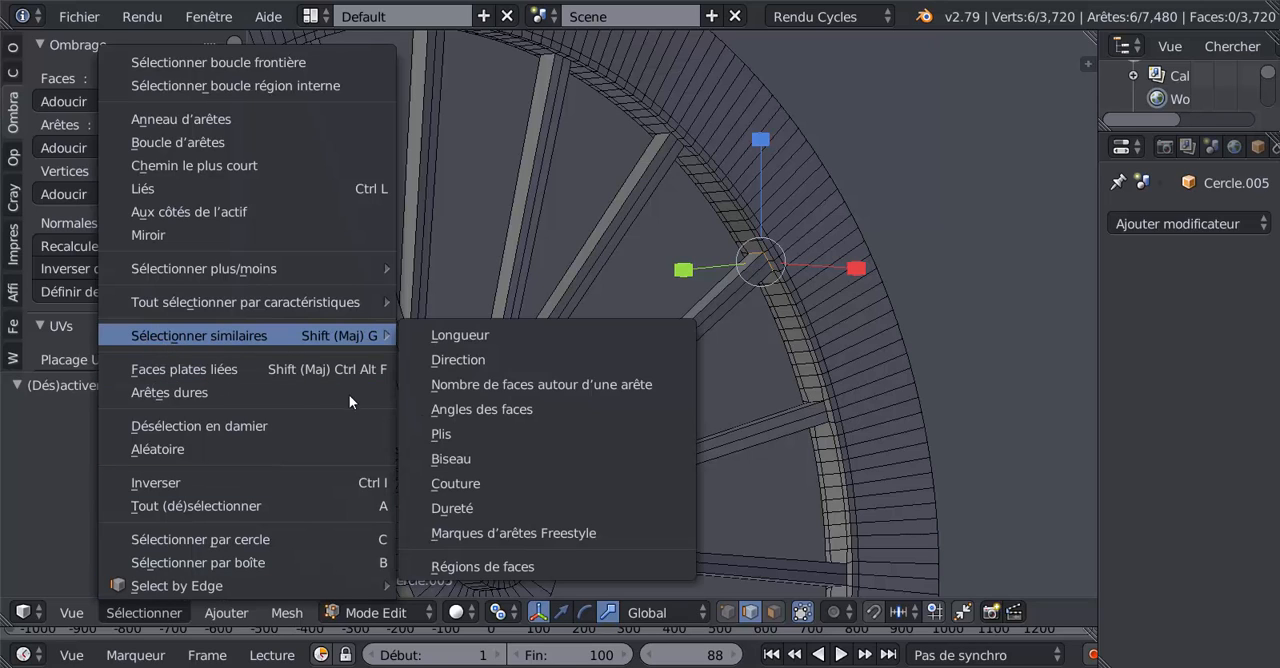
pyautogui.click(478, 410)
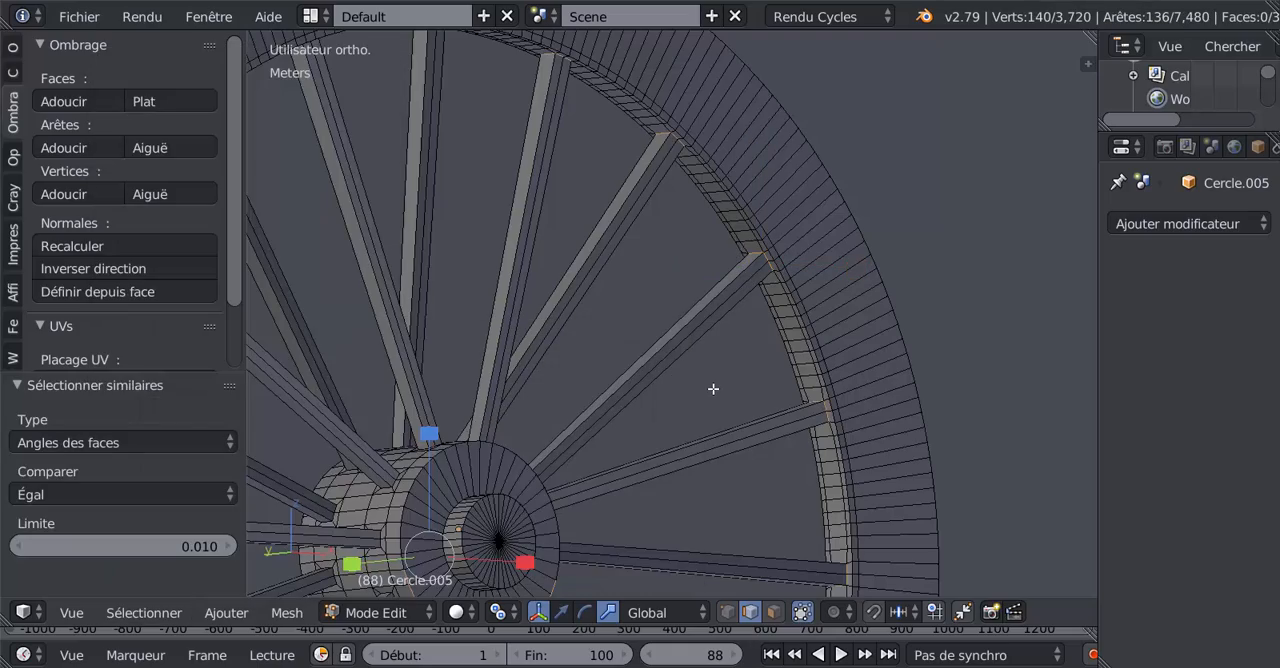
# Step: Examine the selected edges around the rim and the spoke joints at the hub, in wireframe and solid shading
pyautogui.press('z')
pyautogui.scroll(-3, 713, 389)
pyautogui.moveTo(717, 434)
pyautogui.mouseDown(button='middle')
pyautogui.moveTo(634, 507)
pyautogui.moveTo(557, 506)
pyautogui.moveTo(609, 466)
pyautogui.moveTo(727, 419)
pyautogui.mouseUp(button='middle')
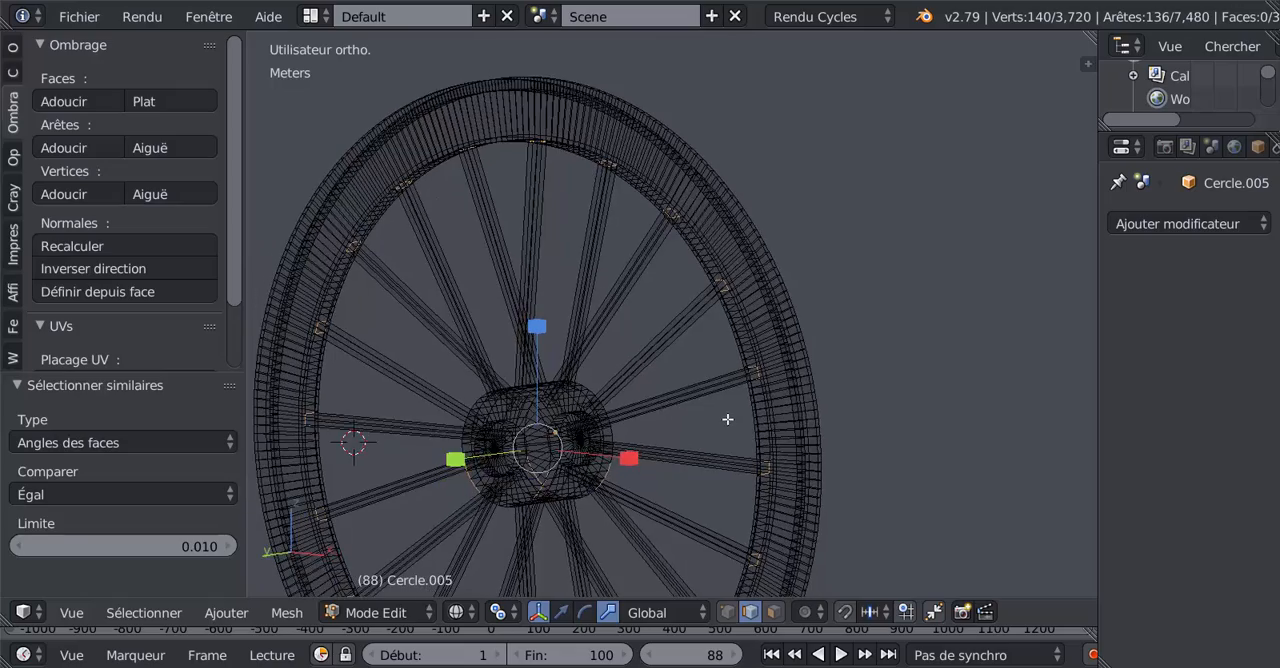
pyautogui.scroll(6, 728, 416)
pyautogui.scroll(-3, 668, 434)
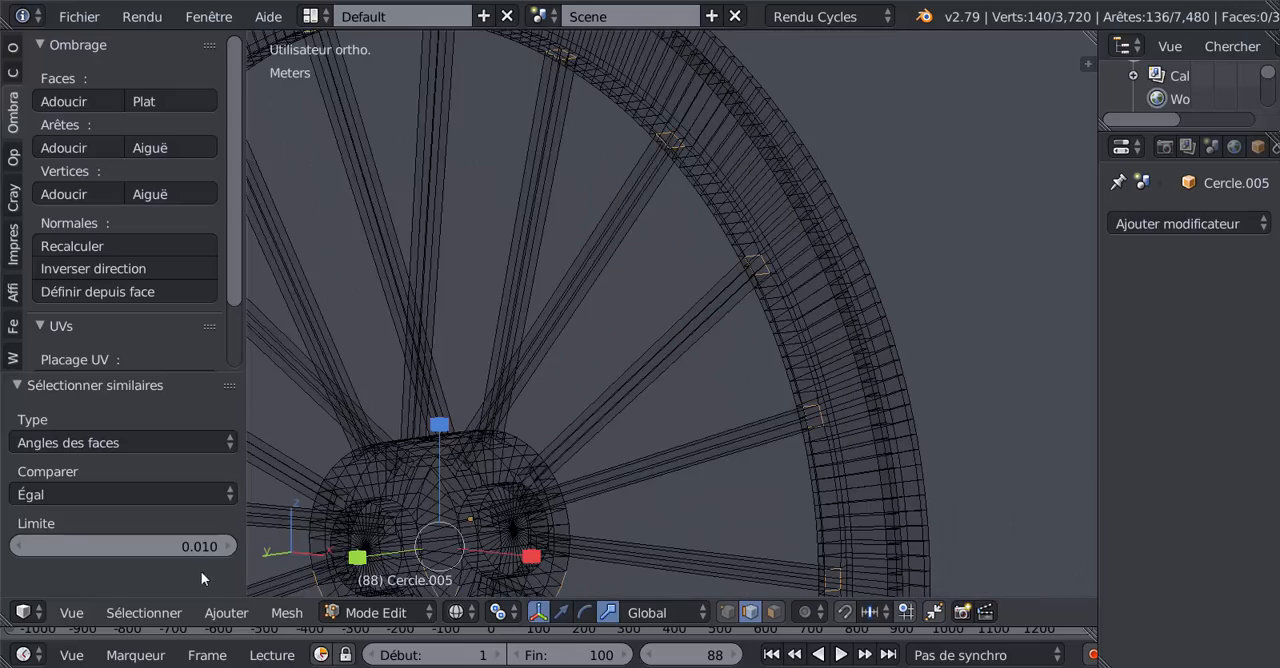
pyautogui.moveTo(543, 468); pyautogui.dragTo(630, 420, button='middle')
pyautogui.scroll(3, 641, 410)
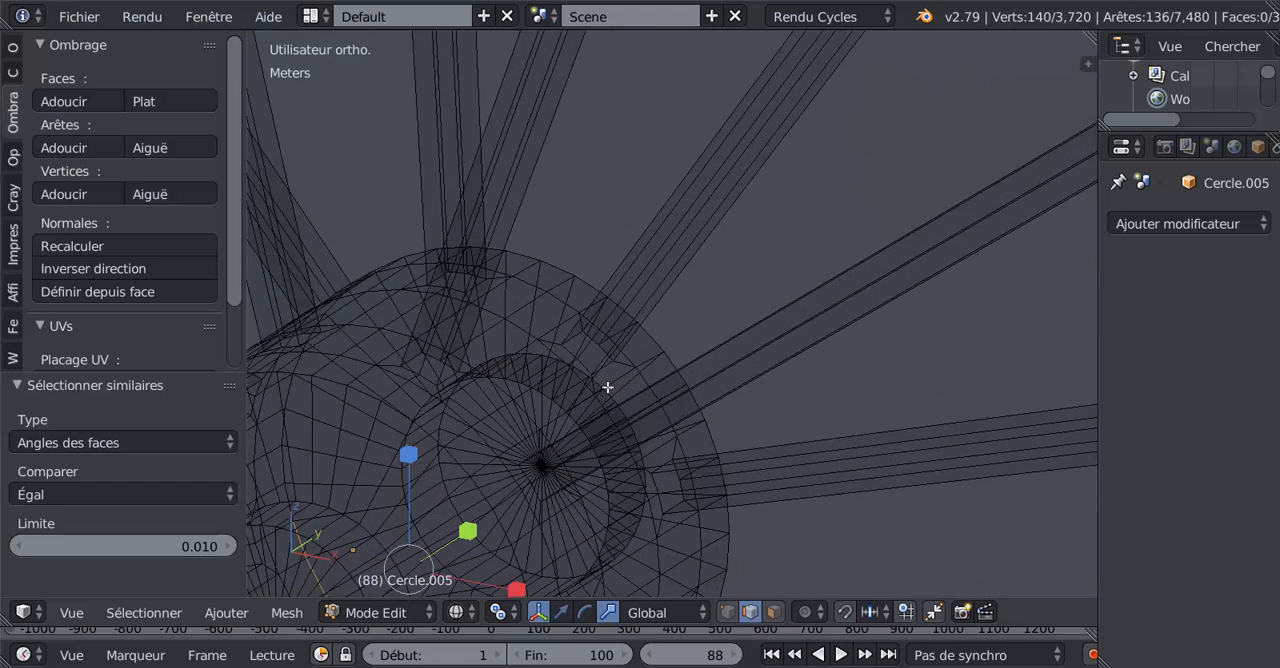
pyautogui.press('z')
pyautogui.scroll(2, 607, 387)
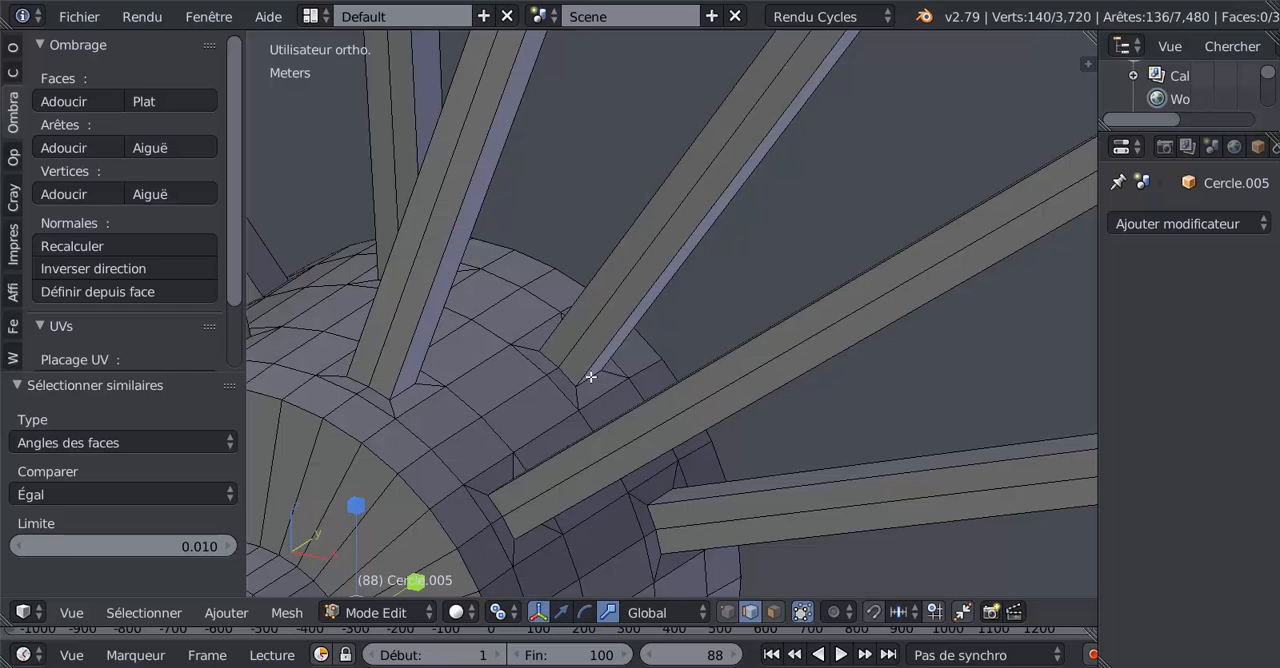
pyautogui.keyDown('shift'); pyautogui.rightClick(587, 378); pyautogui.keyUp('shift')
pyautogui.keyDown('shift'); pyautogui.rightClick(552, 369); pyautogui.keyUp('shift')
pyautogui.keyDown('shift'); pyautogui.rightClick(547, 360); pyautogui.keyUp('shift')
pyautogui.moveTo(547, 360); pyautogui.dragTo(663, 366, button='middle')
pyautogui.scroll(4, 660, 372)
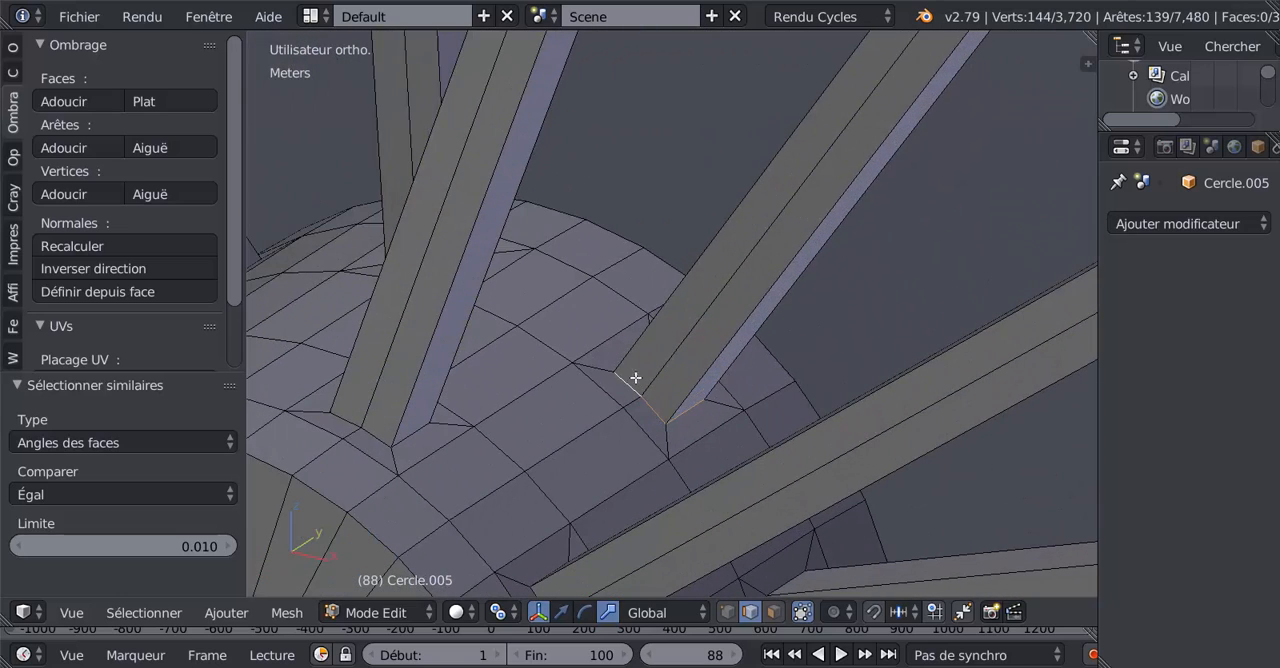
# Step: Start a new selection with the six edges around one spoke's base at the hub
pyautogui.rightClick(643, 403)
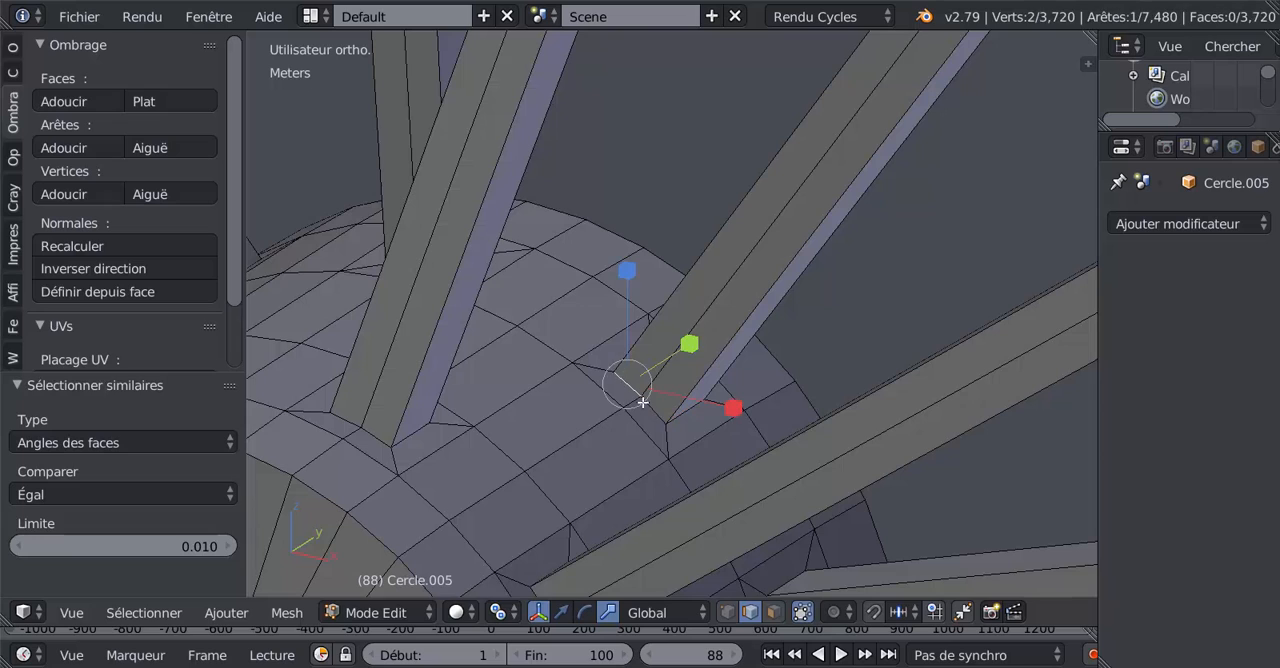
pyautogui.keyDown('shift'); pyautogui.rightClick(690, 410); pyautogui.keyUp('shift')
pyautogui.keyDown('shift'); pyautogui.rightClick(591, 385); pyautogui.keyUp('shift')
pyautogui.scroll(3, 719, 406)
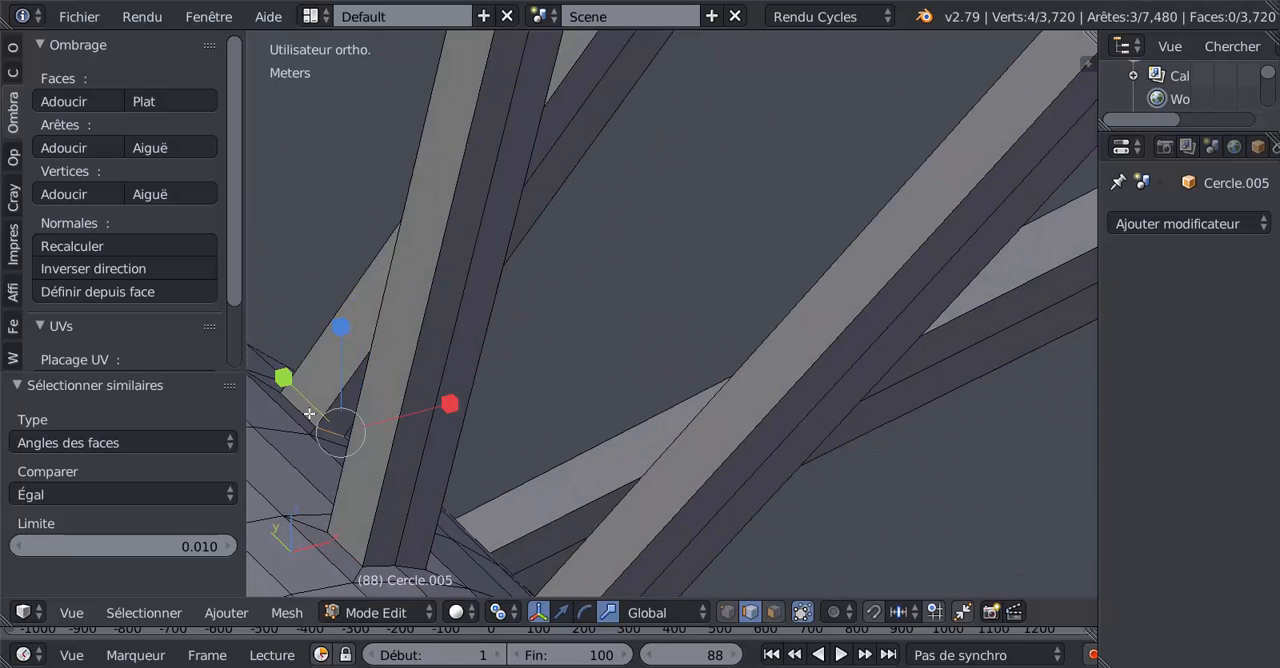
pyautogui.moveTo(341, 421); pyautogui.dragTo(340, 467, button='middle')
pyautogui.keyDown('shift'); pyautogui.rightClick(293, 331); pyautogui.keyUp('shift')
pyautogui.moveTo(284, 375); pyautogui.dragTo(660, 366, button='middle')
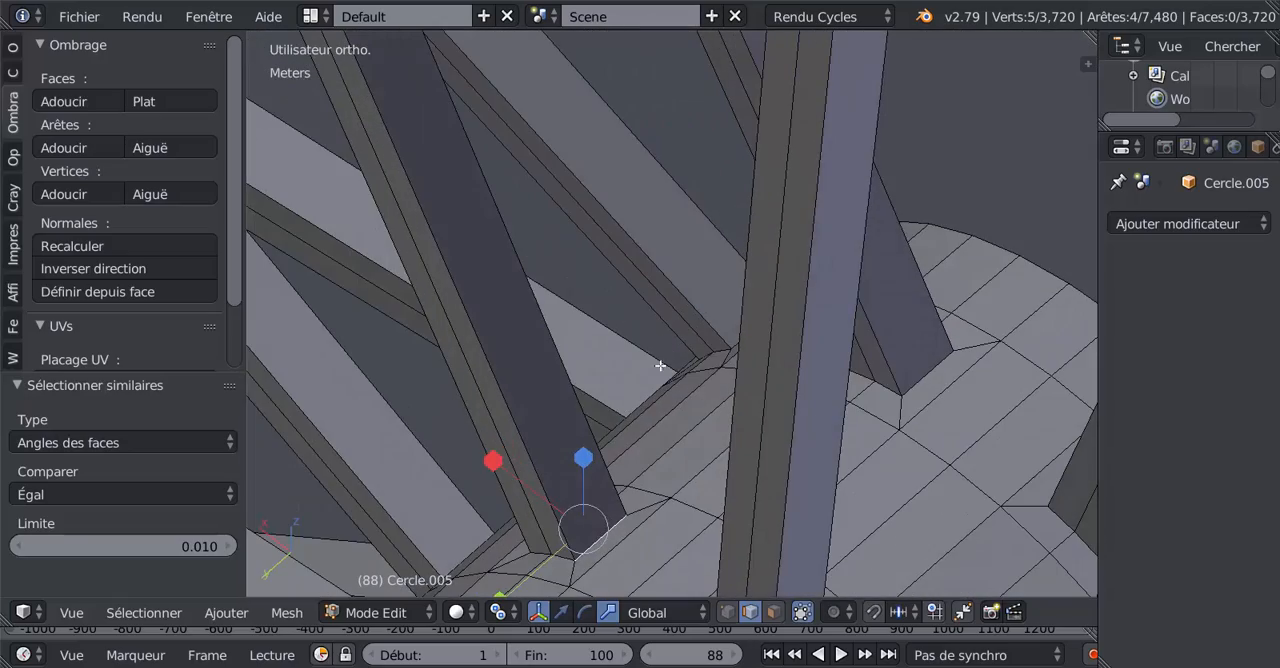
pyautogui.keyDown('shift'); pyautogui.rightClick(565, 555); pyautogui.keyUp('shift')
# Step: Add the six edges around one spoke's opening at the rim to the selection
pyautogui.scroll(-5, 540, 552)
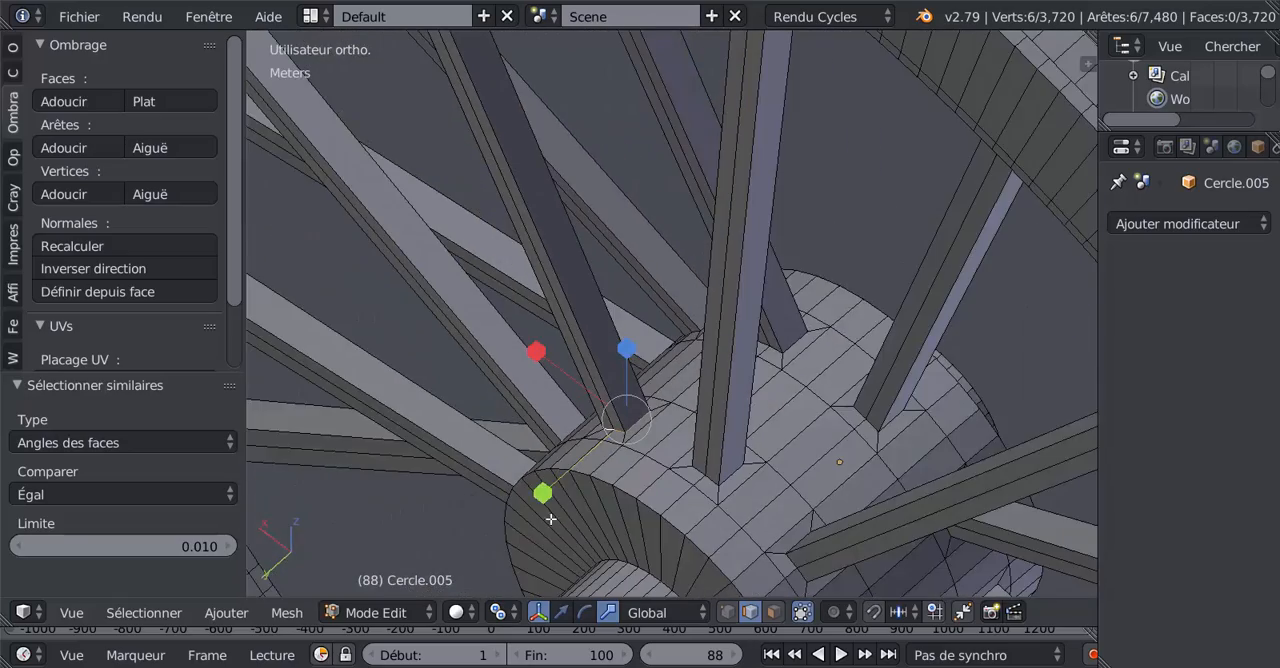
pyautogui.moveTo(551, 520); pyautogui.dragTo(340, 596, button='middle')
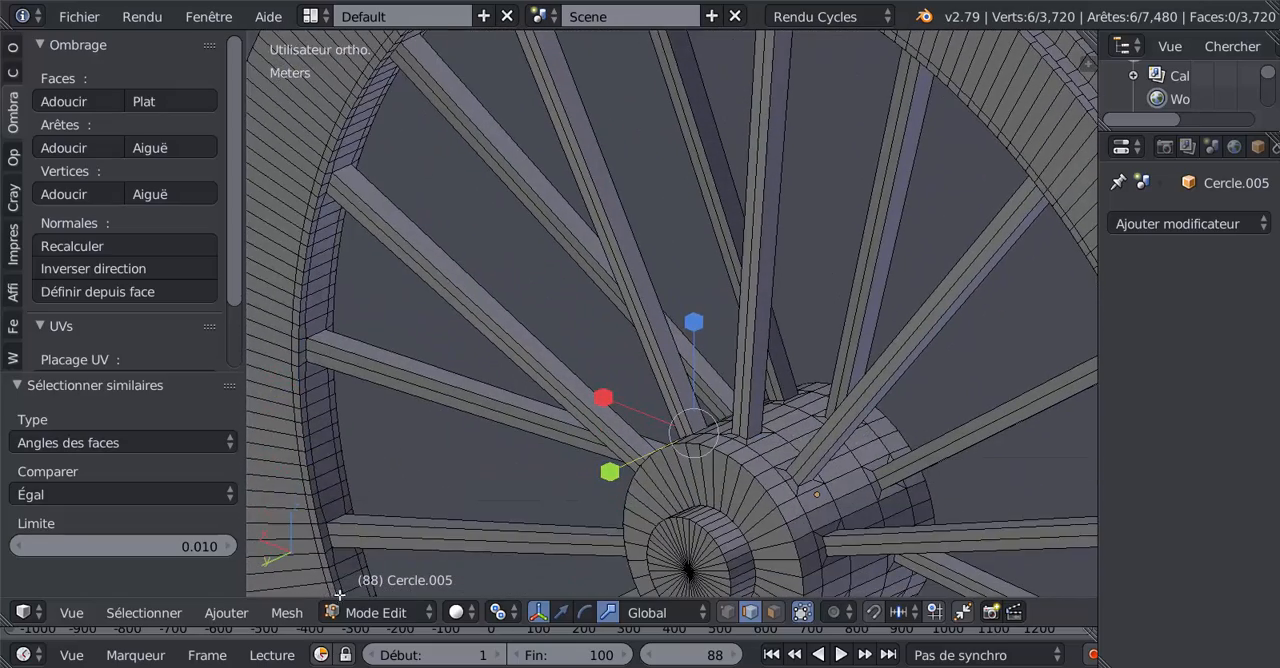
pyautogui.click(220, 614)
pyautogui.moveTo(163, 620)
pyautogui.moveTo(703, 400); pyautogui.dragTo(740, 440, button='middle')
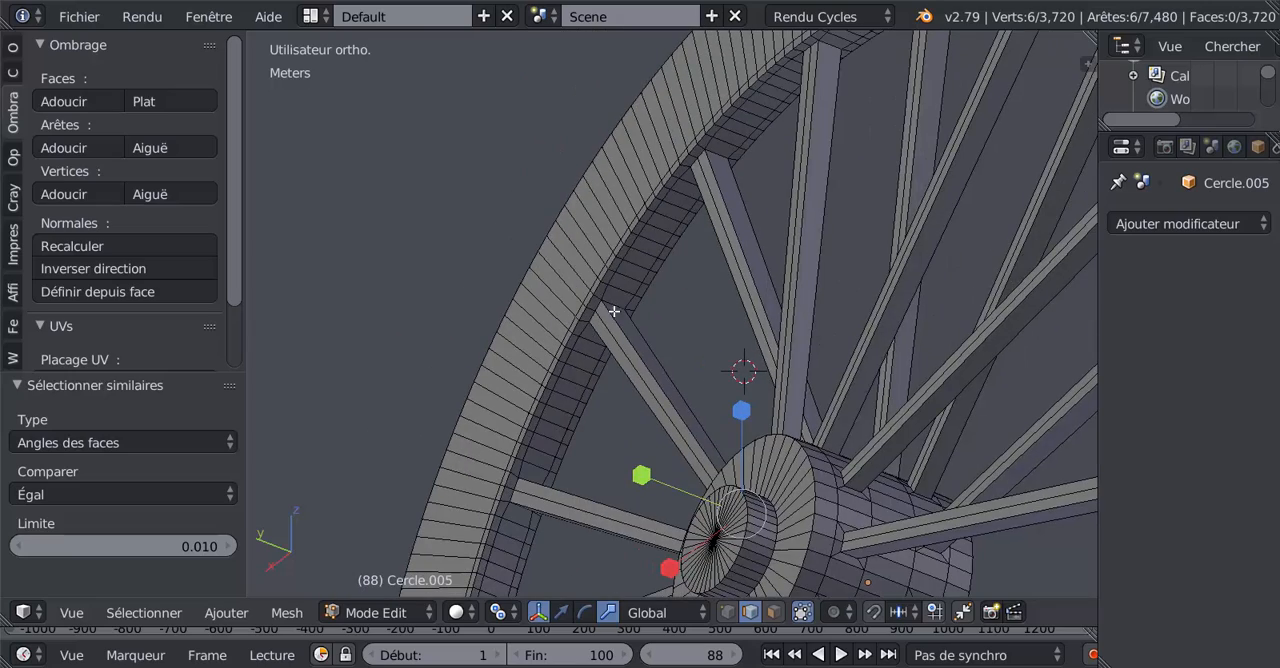
pyautogui.keyDown('shift'); pyautogui.rightClick(609, 302); pyautogui.keyUp('shift')
pyautogui.keyDown('shift'); pyautogui.rightClick(588, 319); pyautogui.keyUp('shift')
pyautogui.keyDown('shift'); pyautogui.rightClick(592, 315); pyautogui.keyUp('shift')
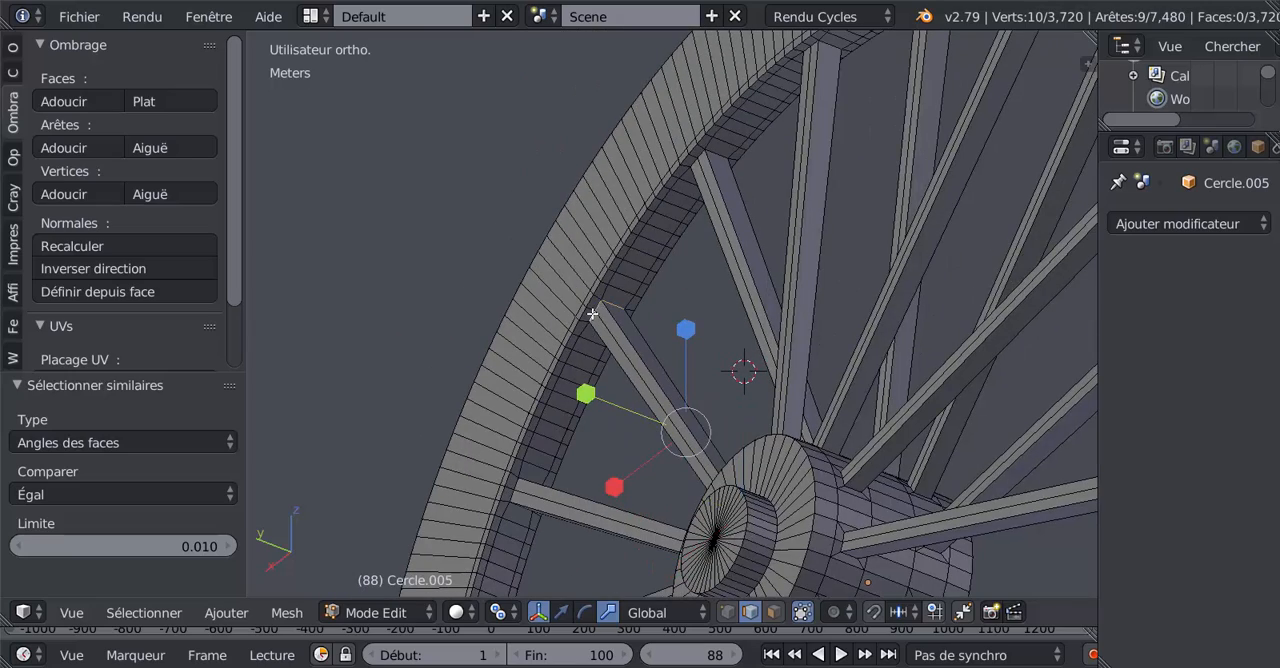
pyautogui.moveTo(595, 412); pyautogui.dragTo(608, 378, button='middle')
pyautogui.keyDown('shift'); pyautogui.rightClick(468, 397); pyautogui.keyUp('shift')
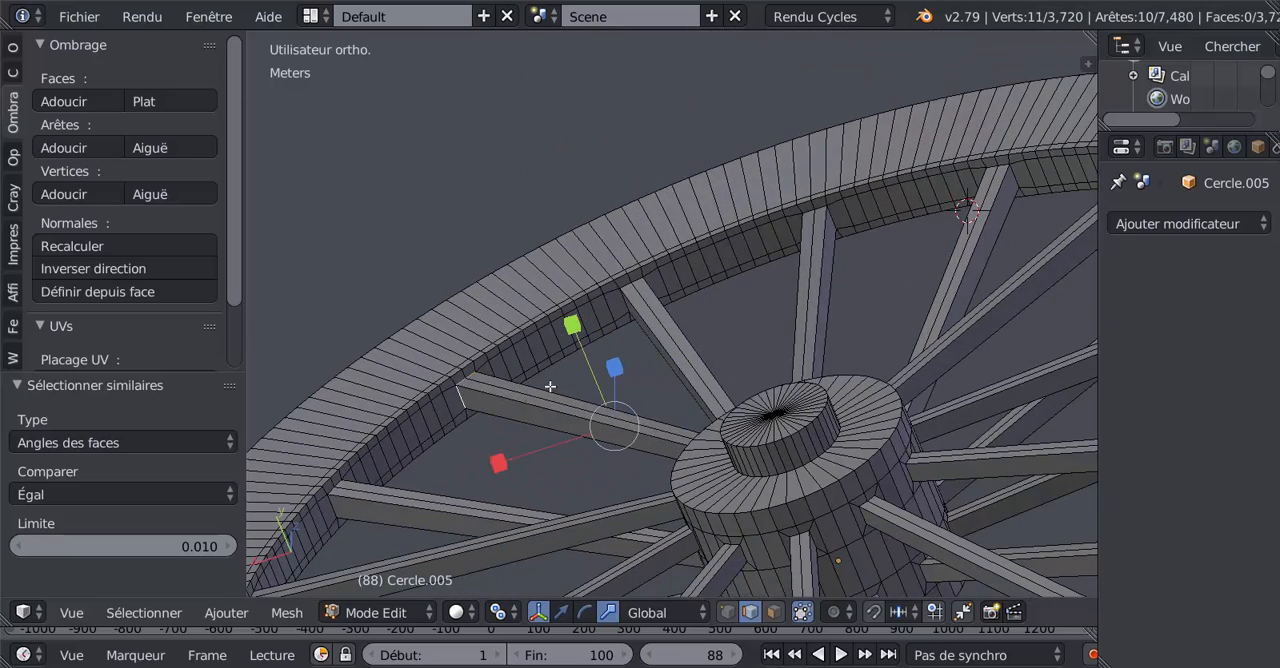
pyautogui.moveTo(550, 405); pyautogui.dragTo(357, 467, button='middle')
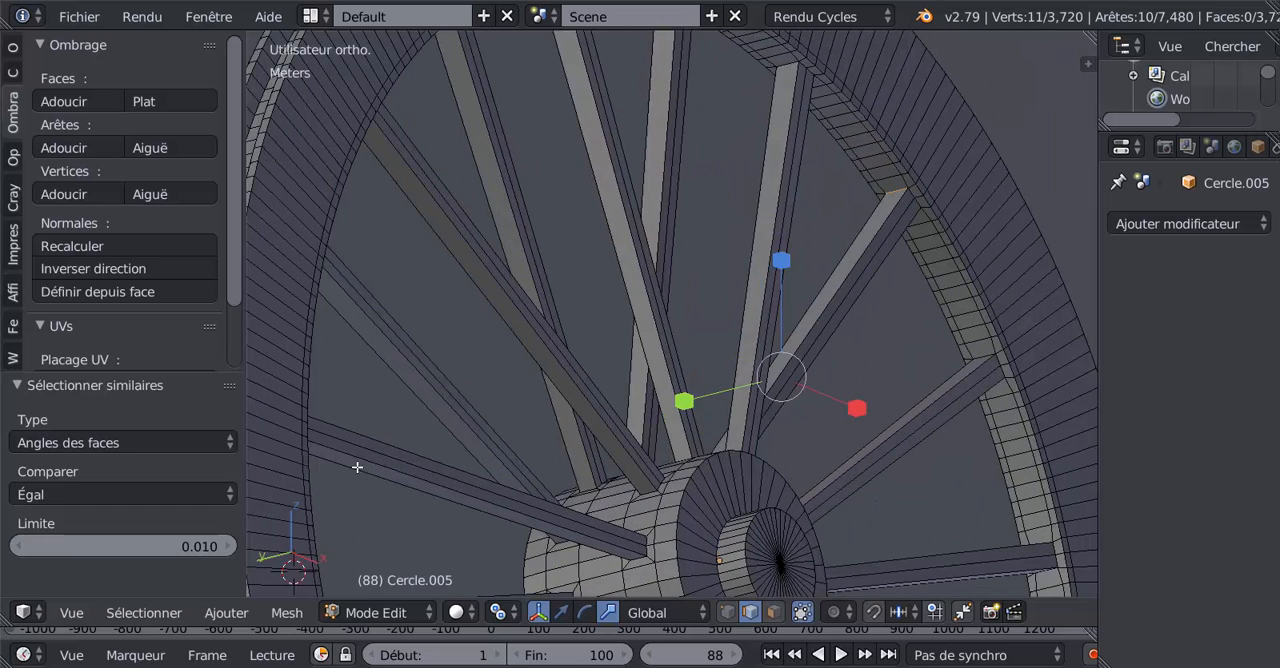
pyautogui.keyDown('shift'); pyautogui.rightClick(913, 194); pyautogui.keyUp('shift')
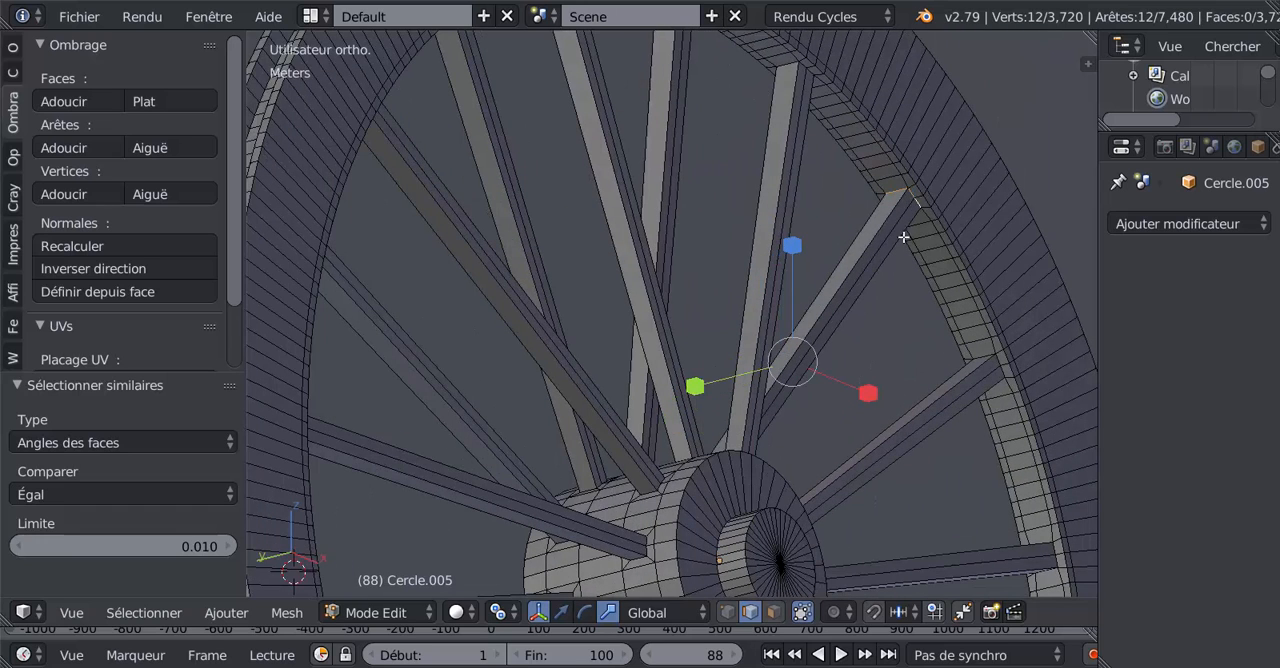
# Step: Select all edges similar to the selected hub and rim opening edges by face angles
pyautogui.click(148, 612)
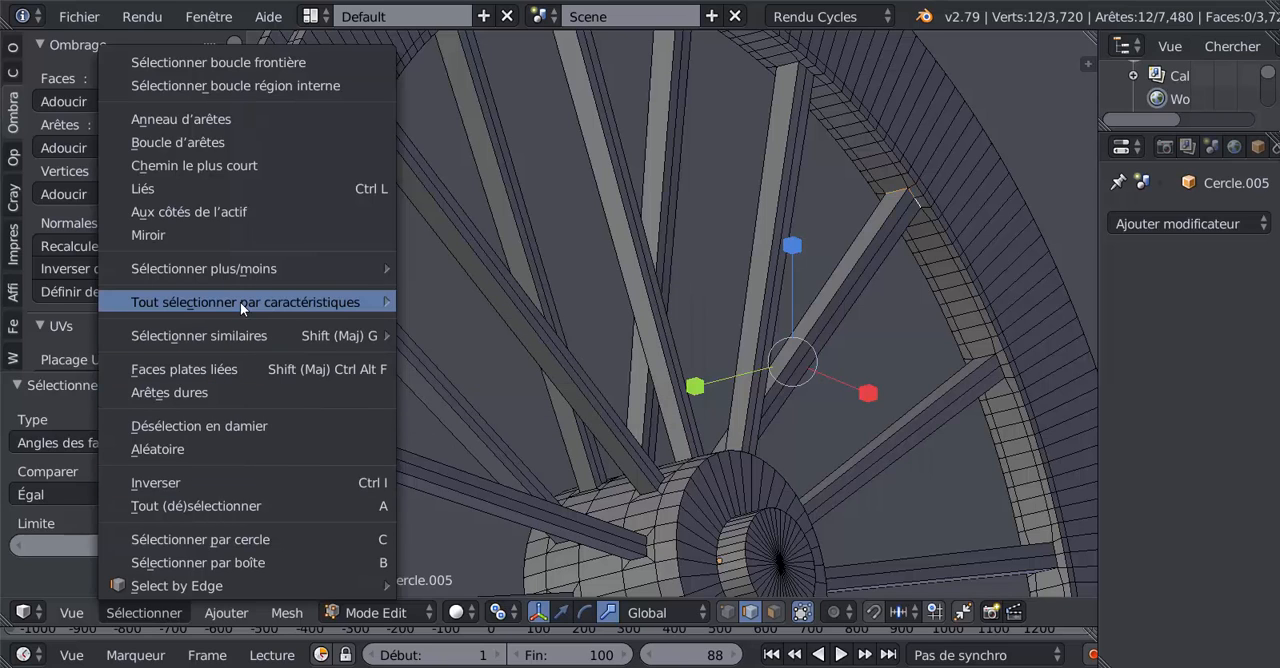
pyautogui.moveTo(240, 302)
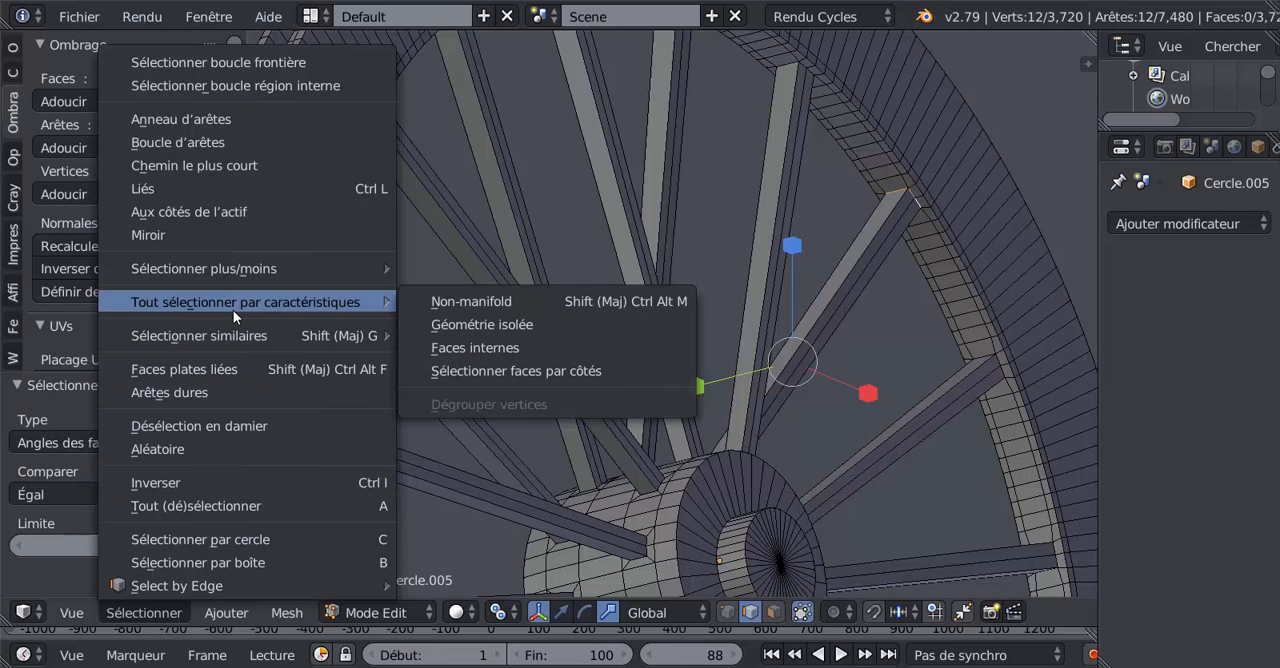
pyautogui.moveTo(227, 338)
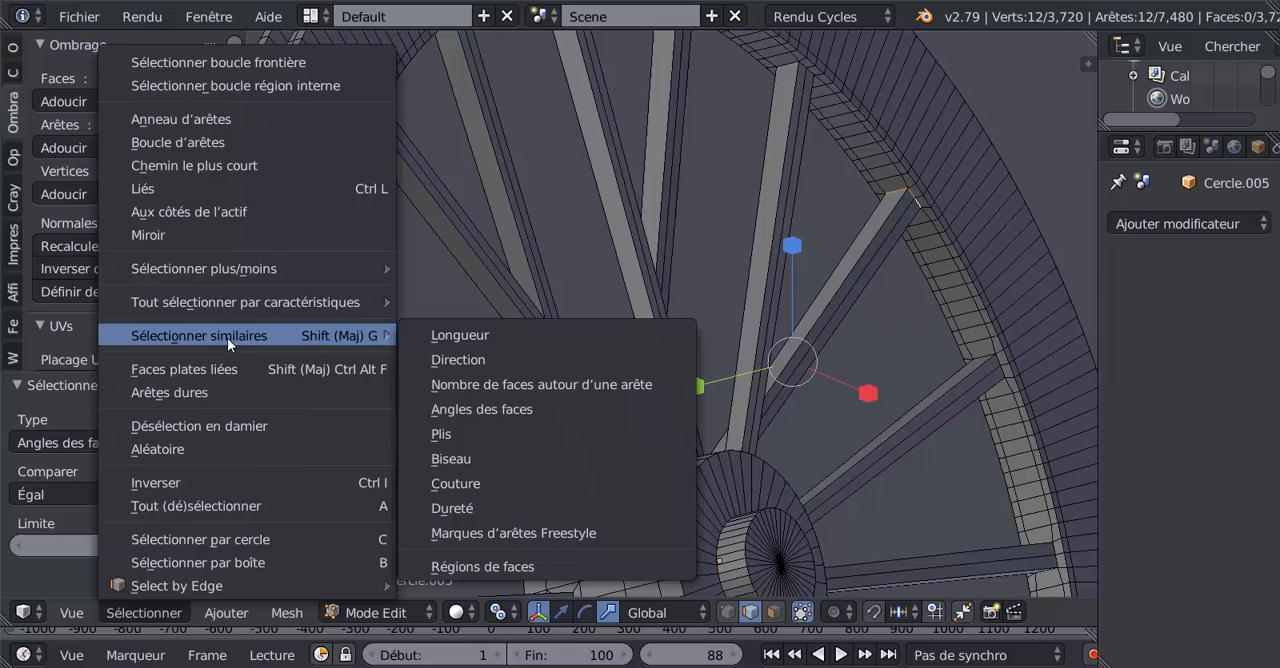
pyautogui.click(485, 410)
# Step: Deselect the unwanted edges around the wheel's outer rim with circle select in the wireframe front view
pyautogui.moveTo(485, 410); pyautogui.dragTo(619, 336, button='middle')
pyautogui.scroll(7, 688, 277)
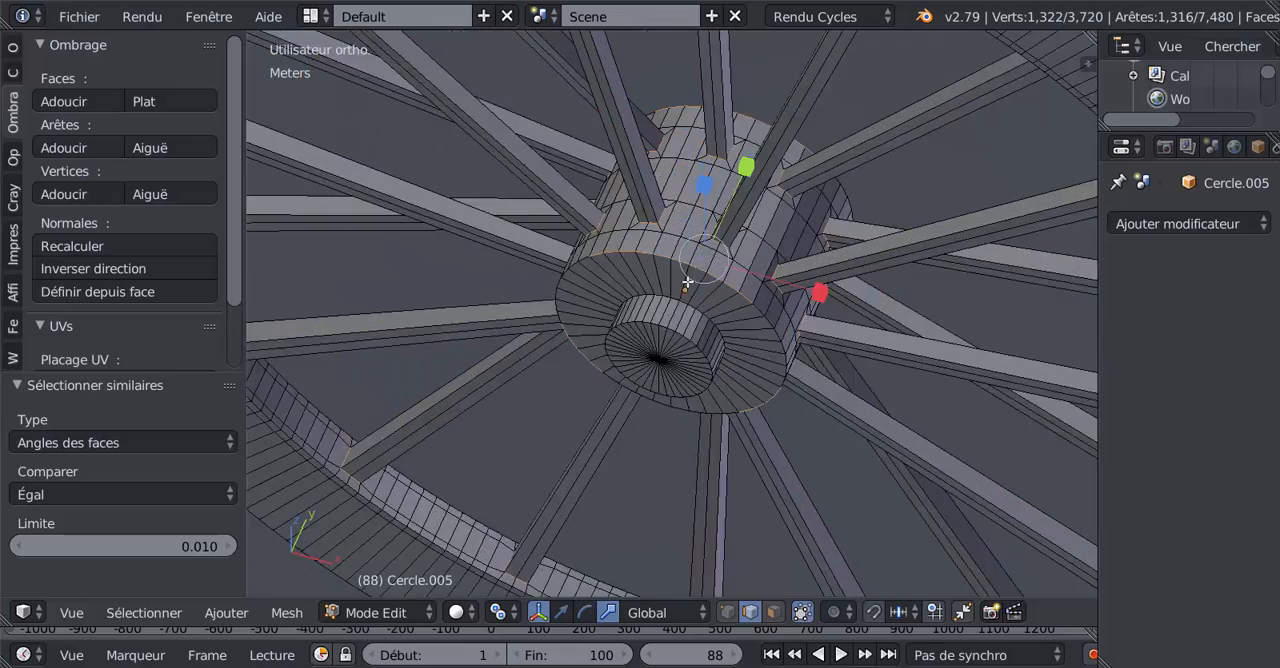
pyautogui.moveTo(802, 224); pyautogui.dragTo(740, 200, button='middle')
pyautogui.scroll(-5, 738, 228)
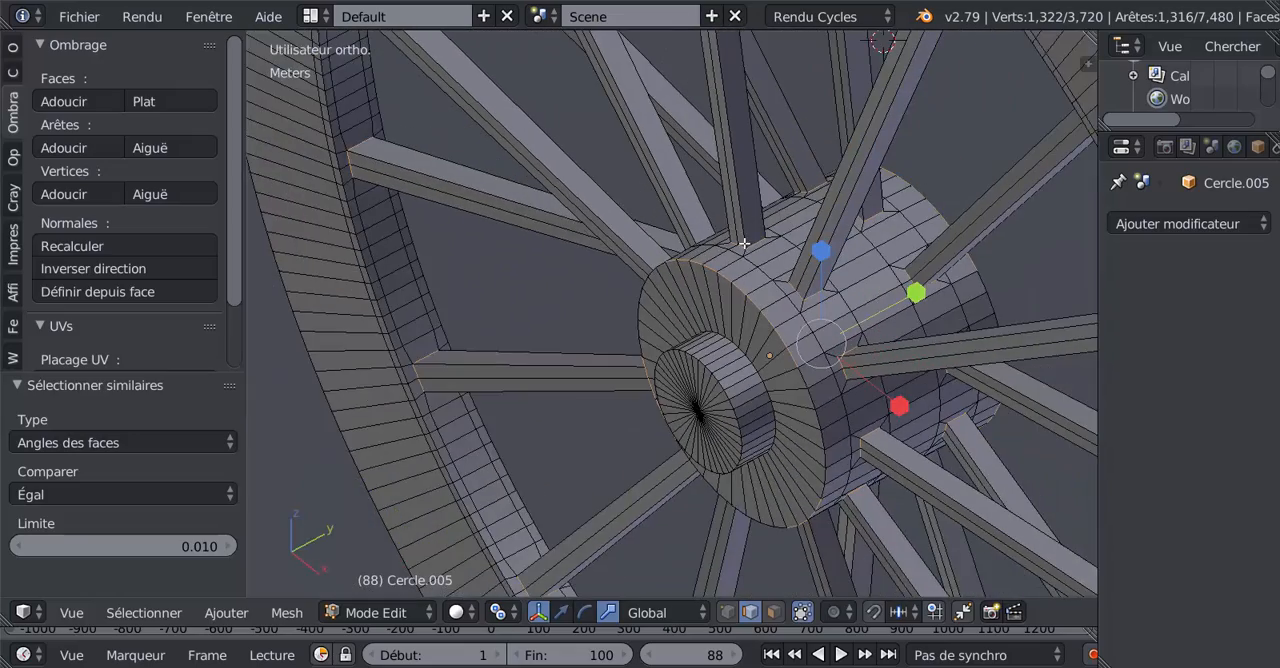
pyautogui.scroll(-1, 733, 255)
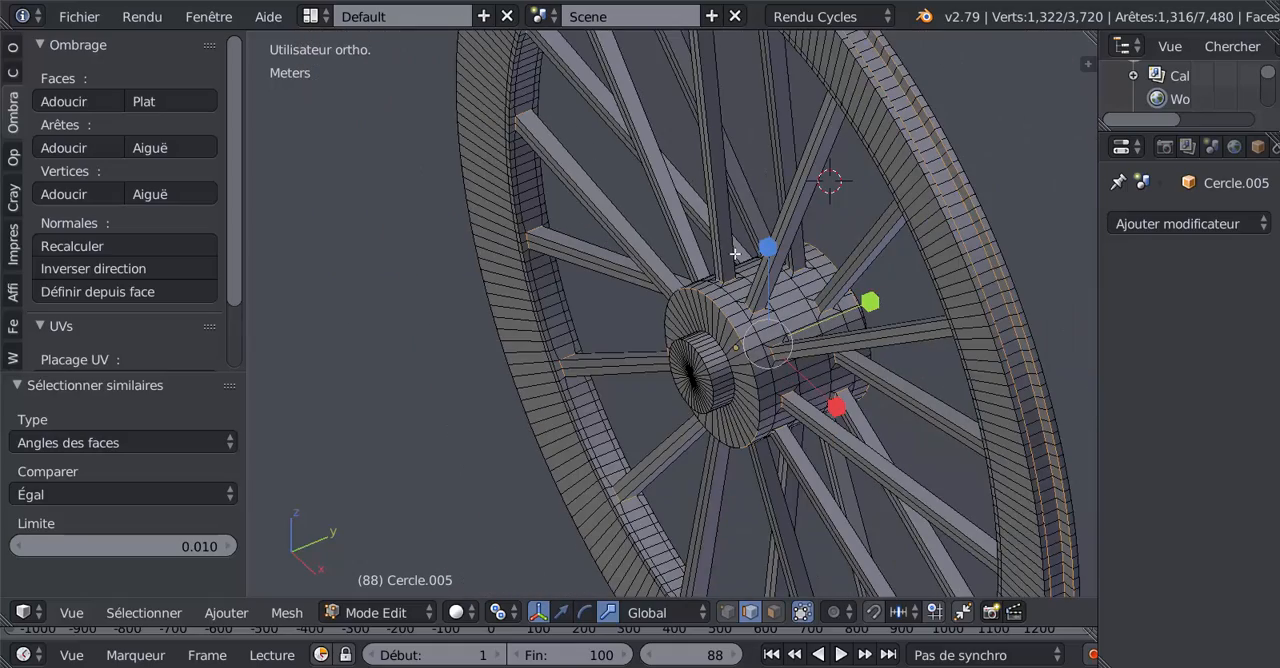
pyautogui.scroll(-1, 737, 252)
pyautogui.moveTo(735, 273); pyautogui.dragTo(823, 223, button='middle')
pyautogui.press('z')
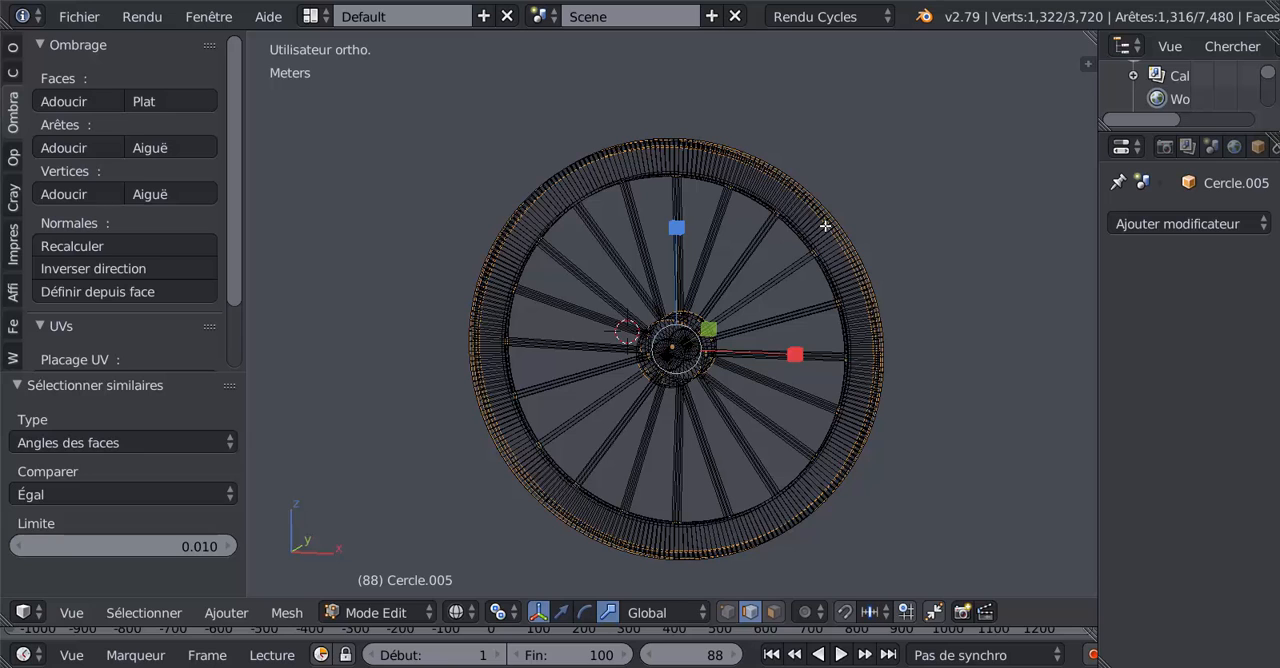
pyautogui.press('KP_1')
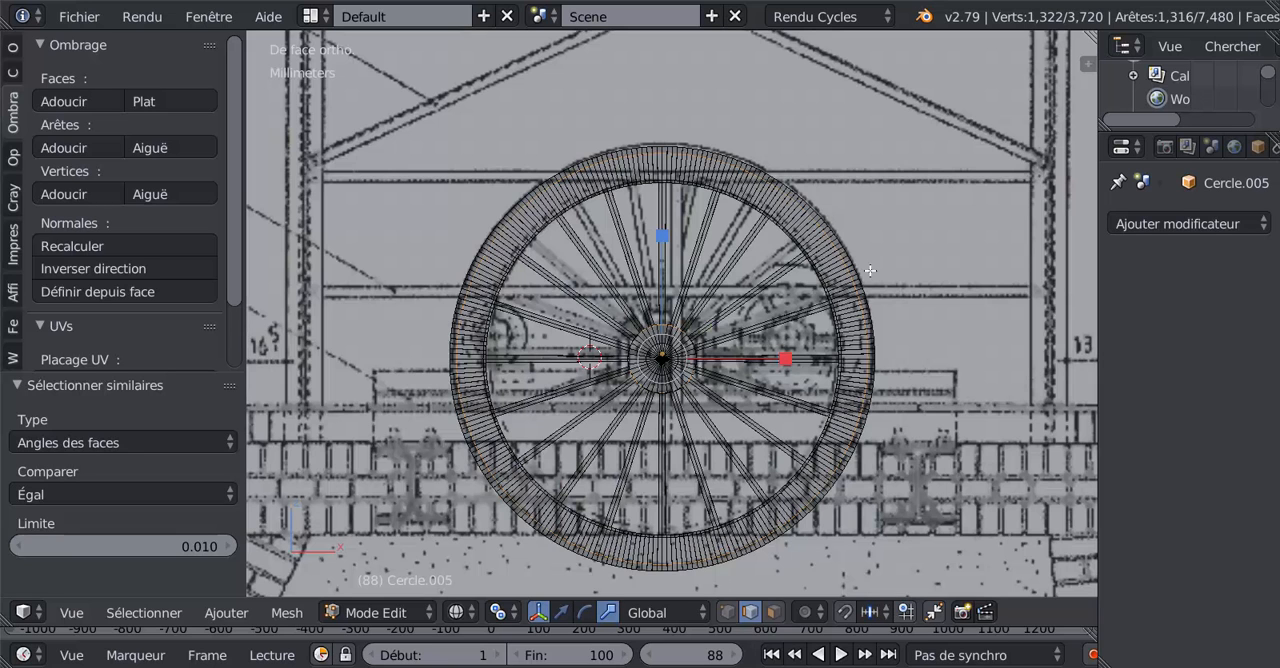
pyautogui.press('c')
pyautogui.moveTo(880, 245)
pyautogui.mouseDown(button='middle')
pyautogui.moveTo(800, 230)
pyautogui.moveTo(690, 158)
pyautogui.moveTo(590, 165)
pyautogui.moveTo(487, 194)
pyautogui.moveTo(460, 390)
pyautogui.moveTo(495, 480)
pyautogui.moveTo(589, 585)
pyautogui.moveTo(850, 528)
pyautogui.moveTo(905, 500)
pyautogui.mouseUp(button='middle')
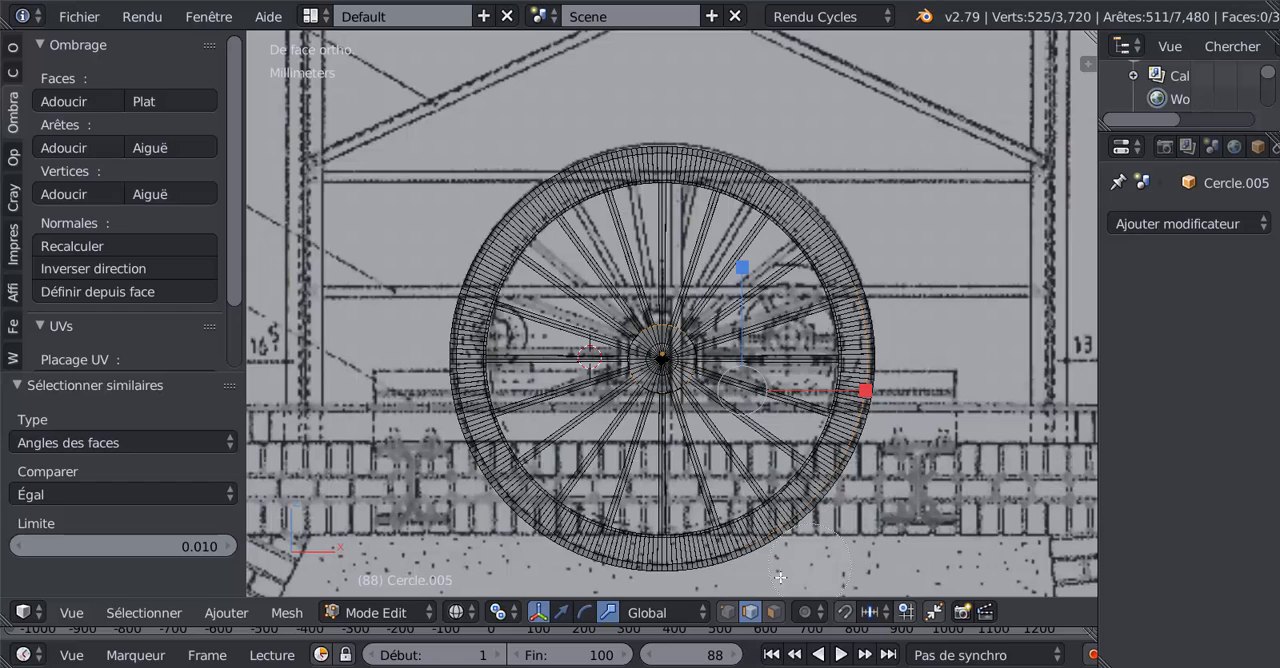
pyautogui.moveTo(780, 577)
pyautogui.mouseDown(button='middle')
pyautogui.moveTo(860, 478)
pyautogui.moveTo(890, 286)
pyautogui.mouseUp(button='middle')
# Step: Deselect the unwanted edge loop along the hub's outer border, keeping the spoke-opening edges selected
pyautogui.moveTo(879, 446); pyautogui.dragTo(847, 466, button='middle')
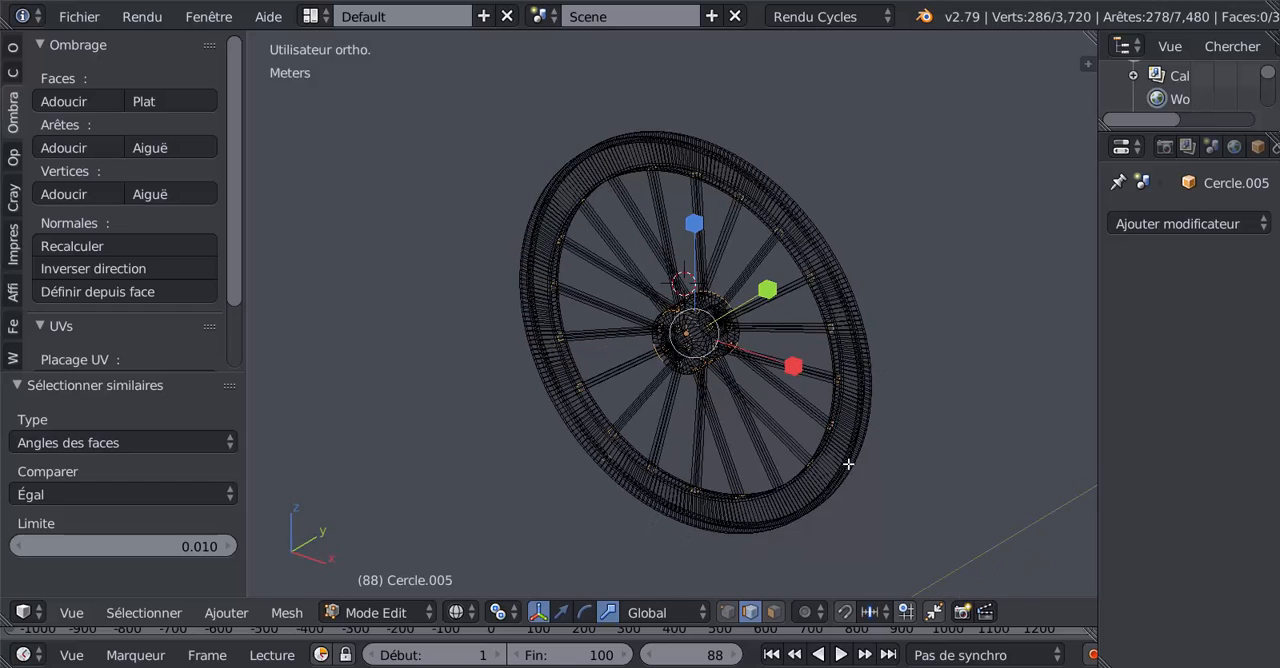
pyautogui.scroll(4, 848, 464)
pyautogui.scroll(8, 776, 396)
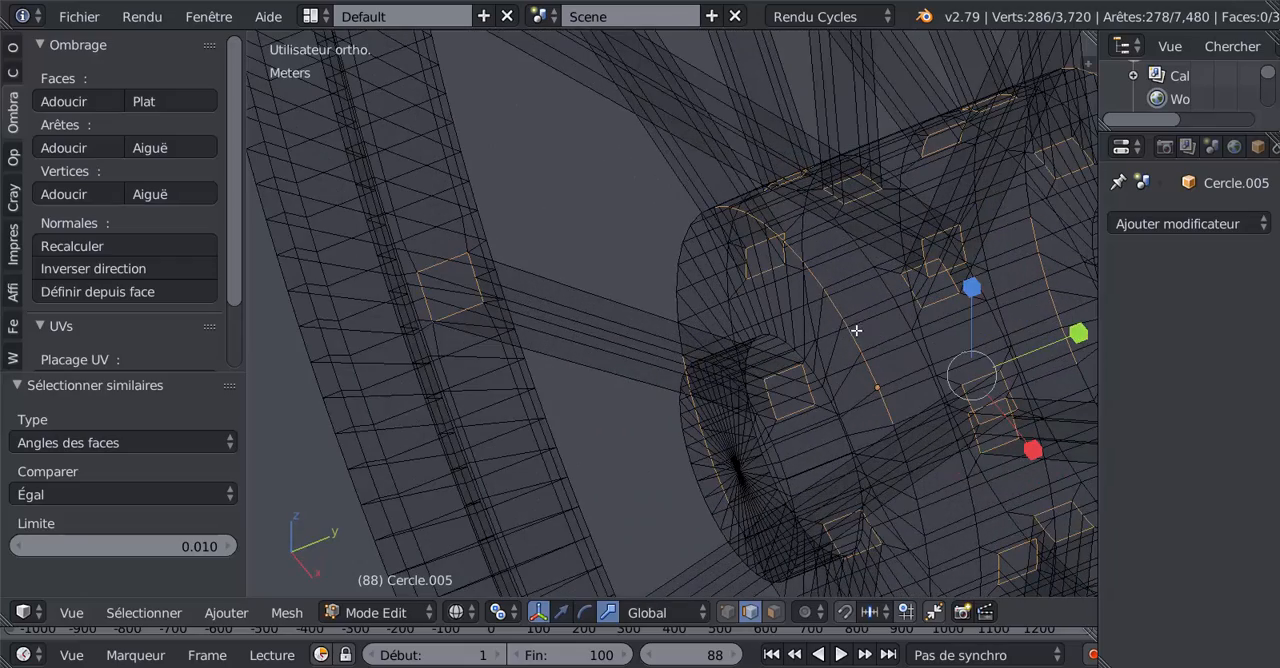
pyautogui.keyDown('shift'); pyautogui.rightClick(856, 331); pyautogui.keyUp('shift')
pyautogui.press('z')
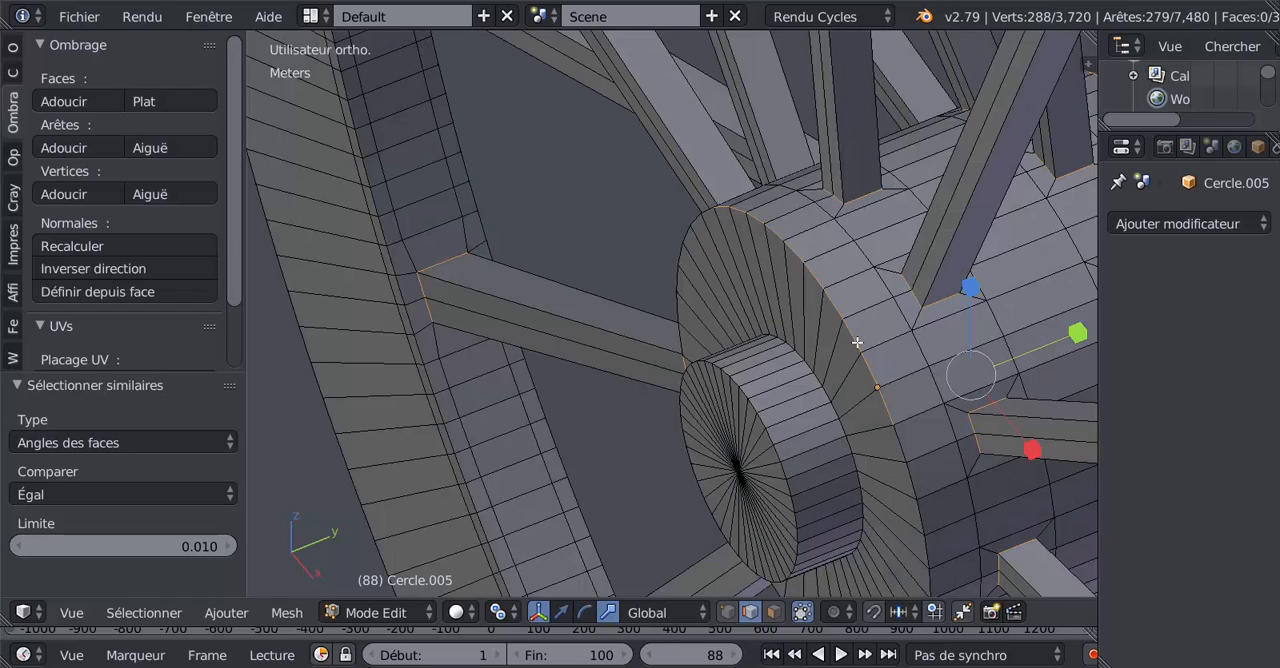
pyautogui.keyDown('alt'); pyautogui.keyDown('shift'); pyautogui.rightClick(857, 342); pyautogui.keyUp('shift'); pyautogui.keyUp('alt')
# Step: Examine the remaining edge selection around the rim and hub from several angles, in wireframe and solid shading
pyautogui.scroll(-4, 857, 342)
pyautogui.moveTo(845, 412); pyautogui.dragTo(743, 423, button='middle')
pyautogui.scroll(-4, 927, 436)
pyautogui.moveTo(927, 436)
pyautogui.mouseDown(button='middle')
pyautogui.moveTo(991, 354)
pyautogui.moveTo(986, 420)
pyautogui.moveTo(729, 473)
pyautogui.moveTo(857, 294)
pyautogui.moveTo(721, 435)
pyautogui.moveTo(760, 363)
pyautogui.moveTo(886, 349)
pyautogui.moveTo(700, 330)
pyautogui.moveTo(658, 350)
pyautogui.moveTo(792, 326)
pyautogui.mouseUp(button='middle')
pyautogui.press('z')
pyautogui.scroll(5, 729, 473)
pyautogui.scroll(-5, 868, 339)
pyautogui.scroll(-6, 792, 326)
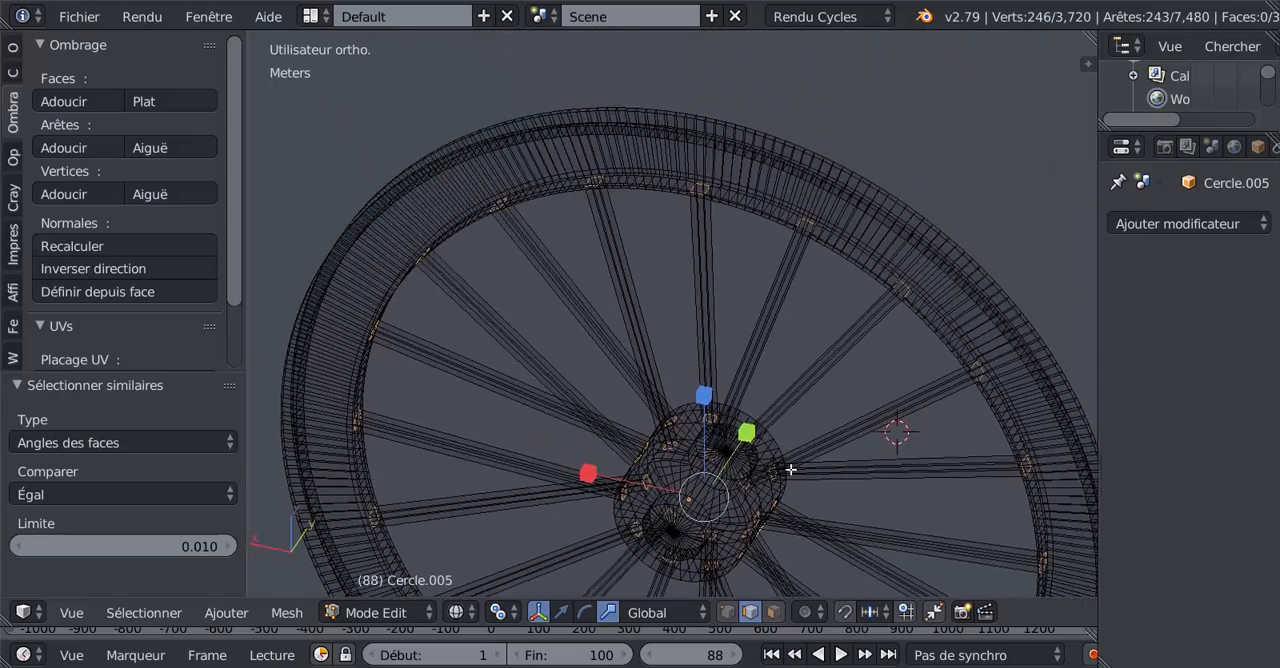
pyautogui.press('z')
pyautogui.moveTo(783, 429); pyautogui.dragTo(764, 450, button='middle')
pyautogui.scroll(4, 797, 506)
pyautogui.scroll(3, 696, 504)
pyautogui.scroll(2, 624, 493)
pyautogui.scroll(-4, 654, 476)
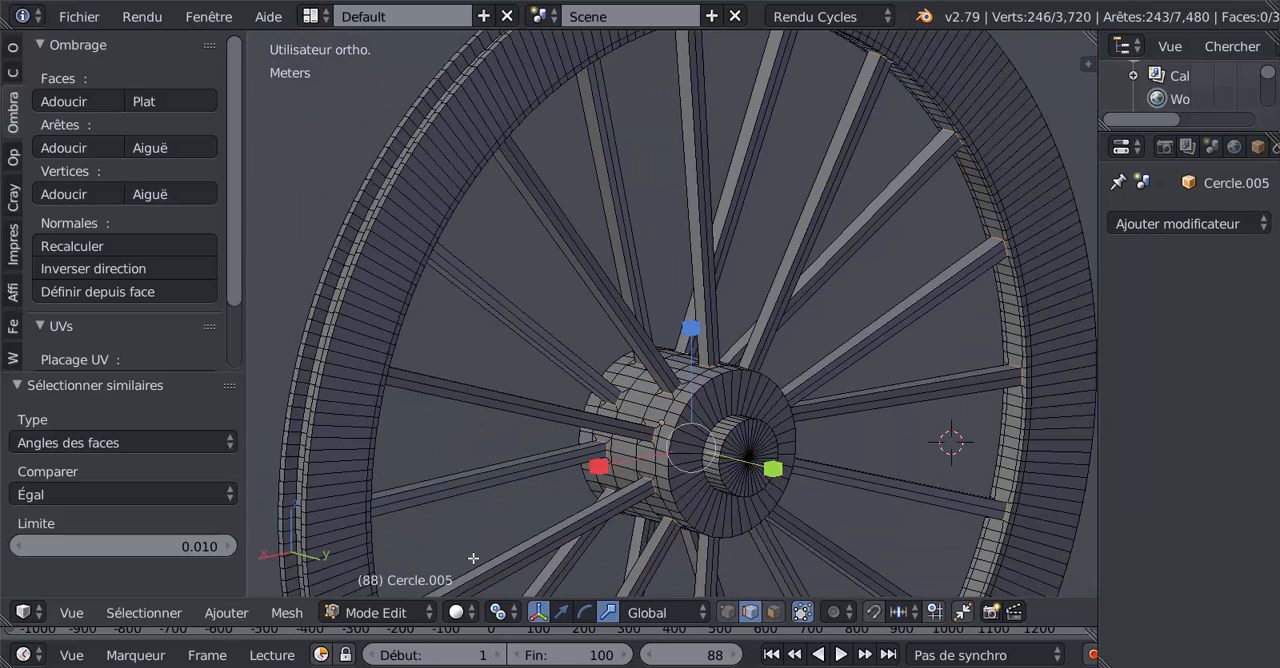
# Step: Apply the LoopTools Circle operation to the selected spoke-opening edges
pyautogui.click(141, 612)
pyautogui.click(143, 612)
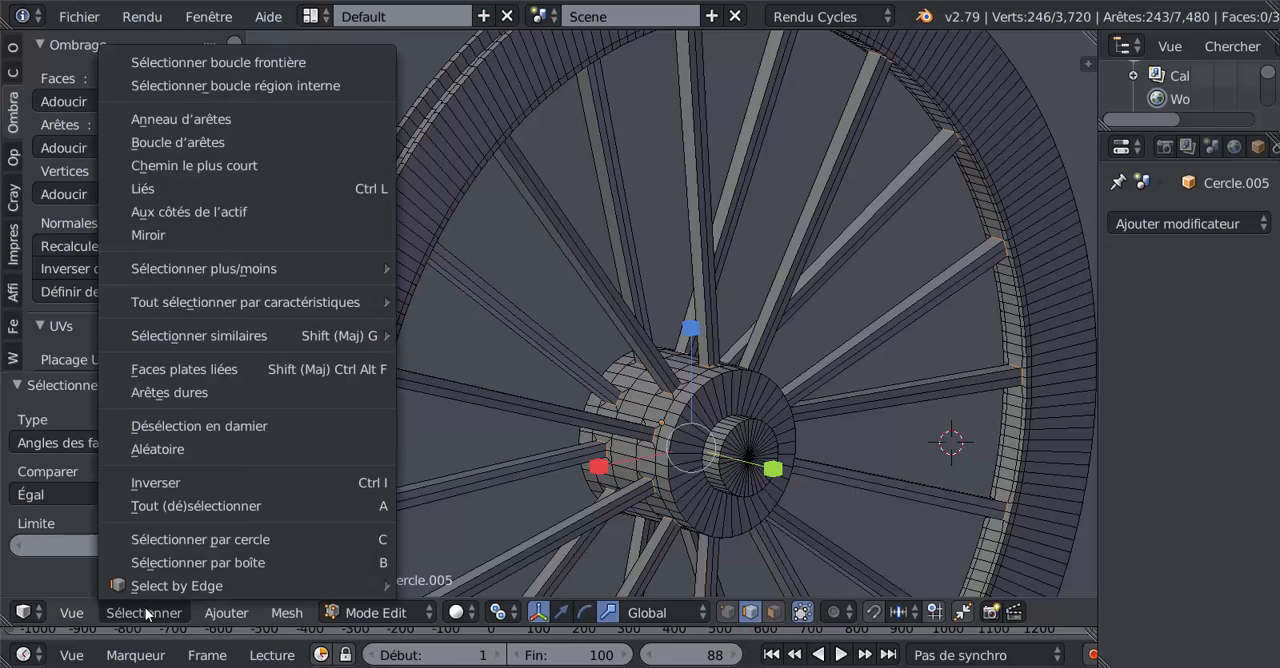
pyautogui.click(13, 52)
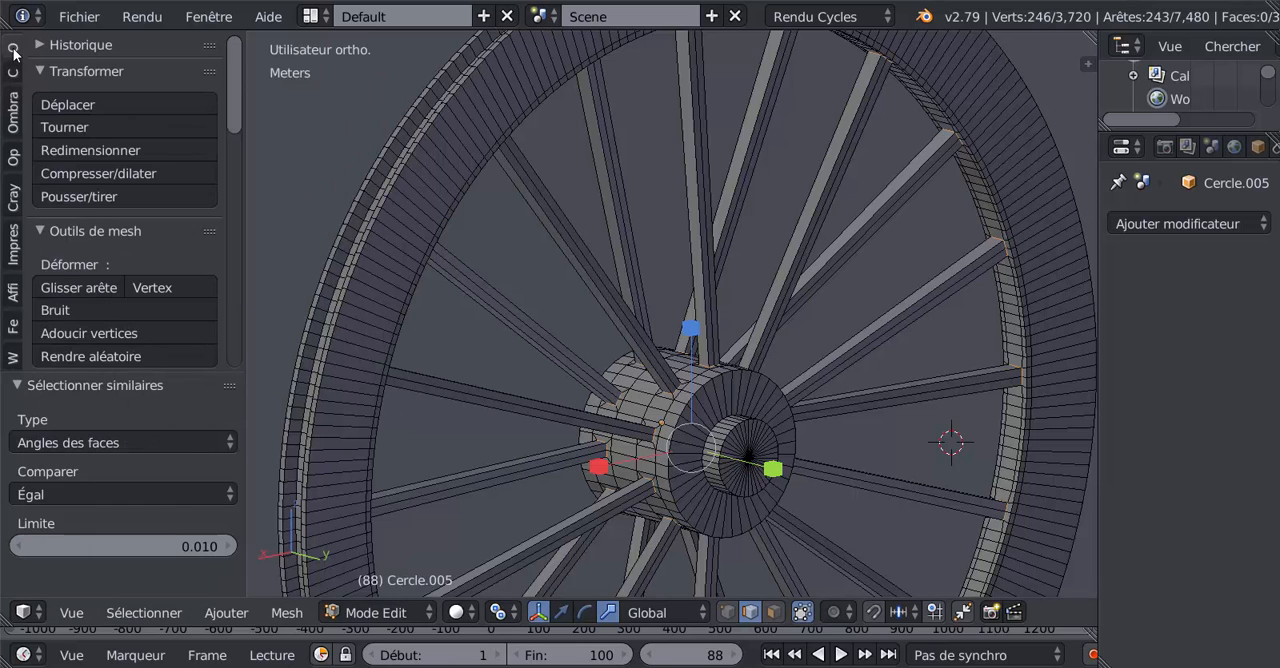
pyautogui.moveTo(237, 140); pyautogui.dragTo(249, 335)
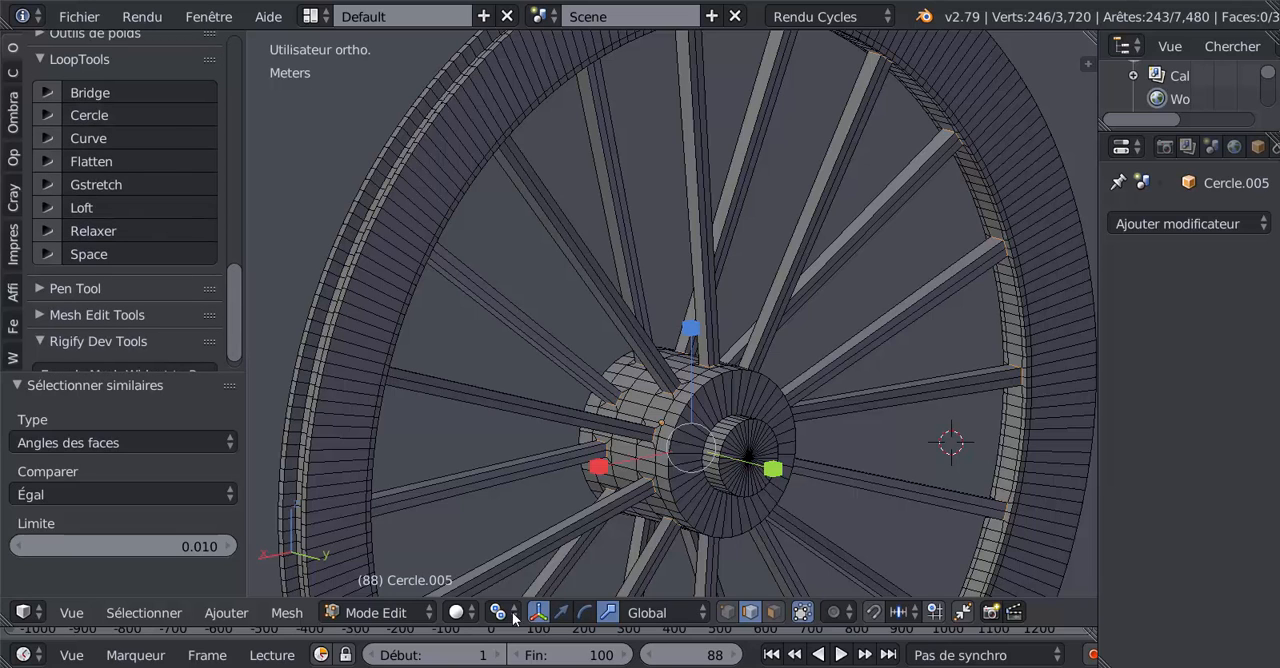
pyautogui.click(139, 120)
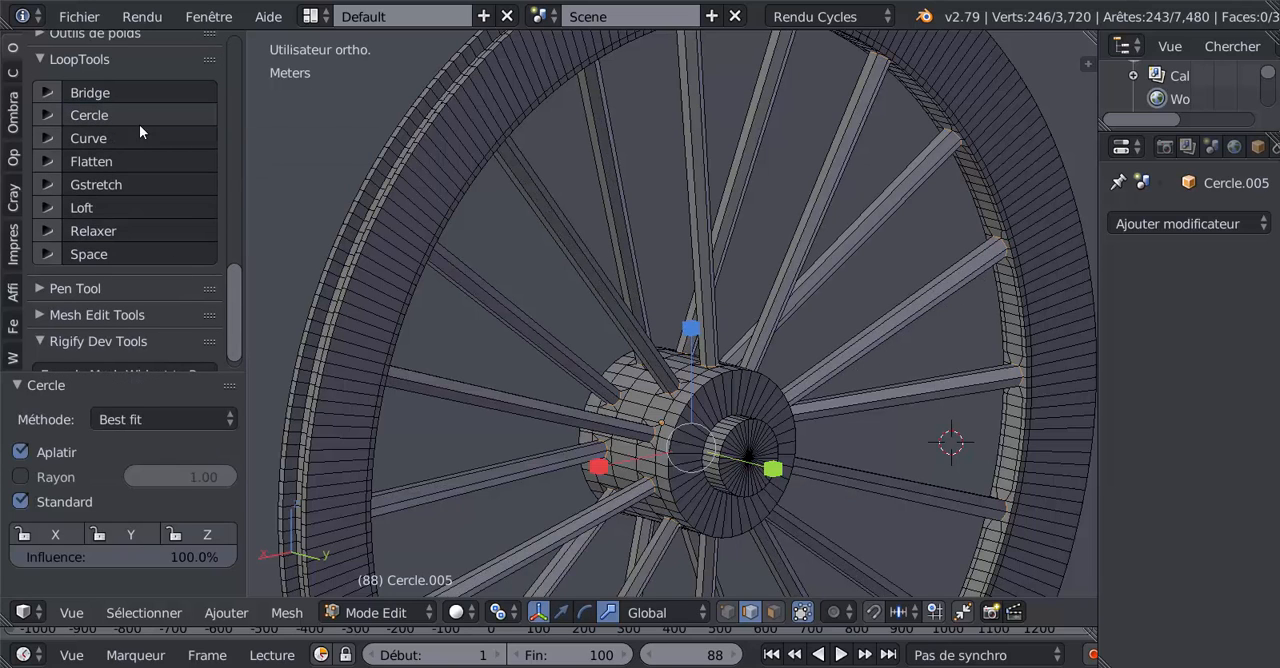
# Step: Add a Subdivision Surface modifier to the wheel, set its view subdivisions to 2, and check the spoke joints
pyautogui.moveTo(899, 329); pyautogui.dragTo(920, 286, button='middle')
pyautogui.click(1196, 223)
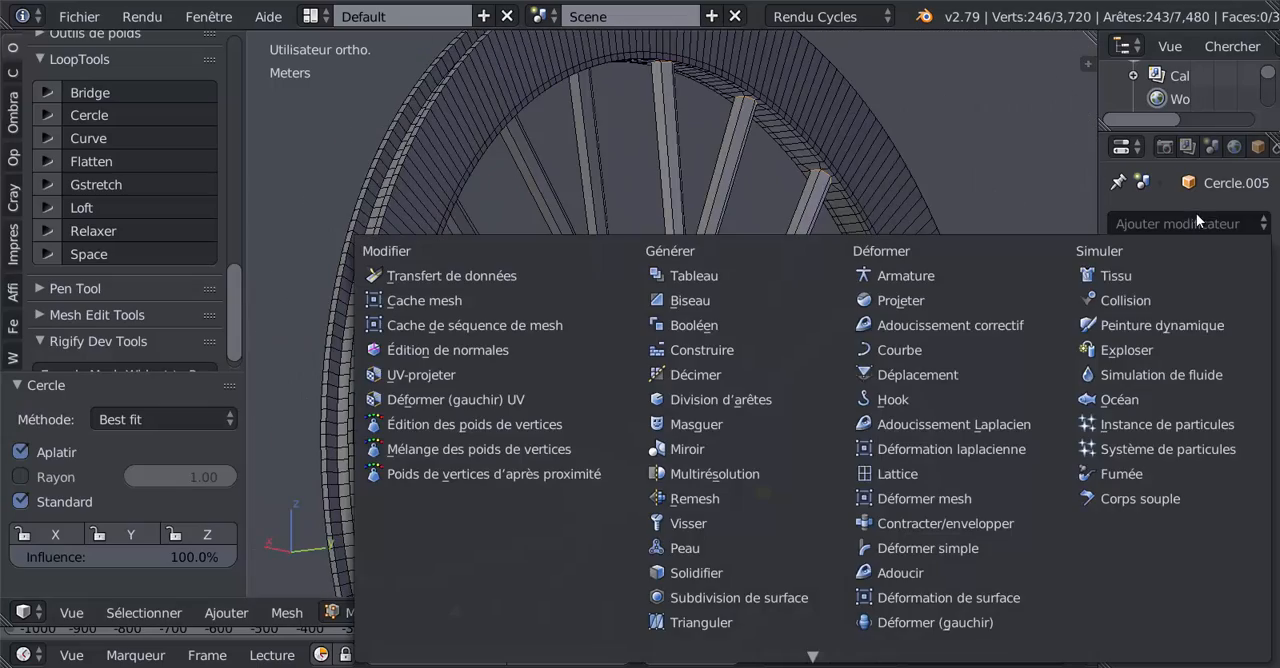
pyautogui.click(754, 597)
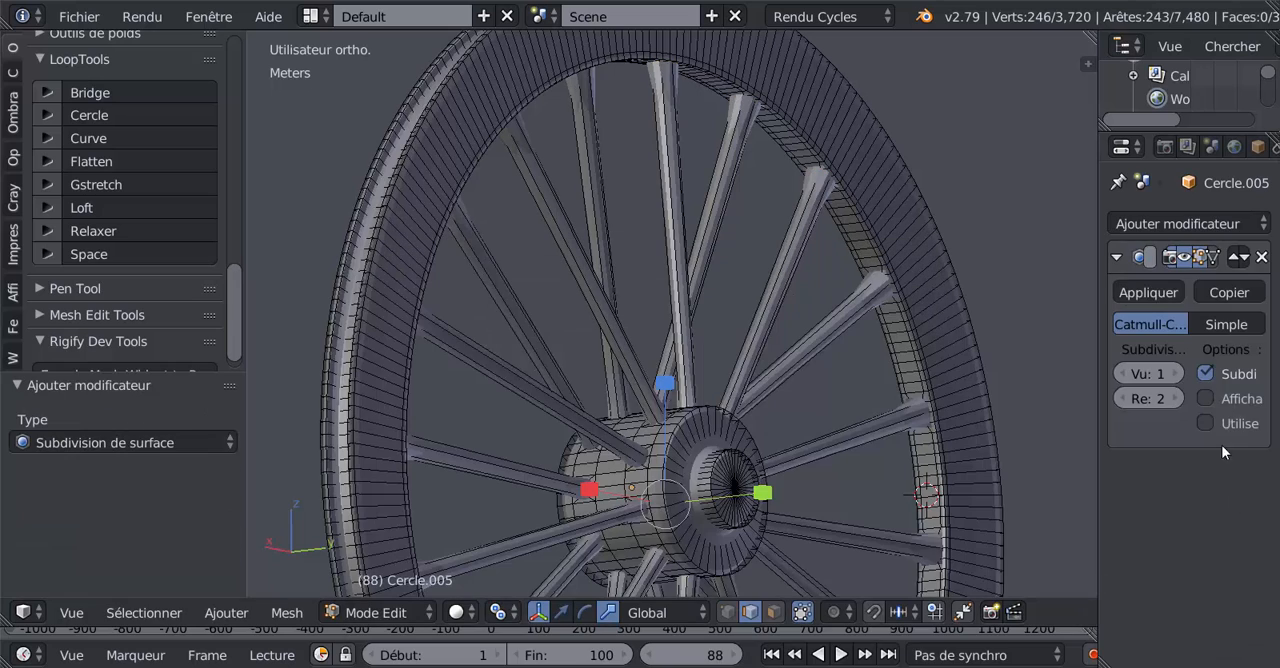
pyautogui.click(1175, 374)
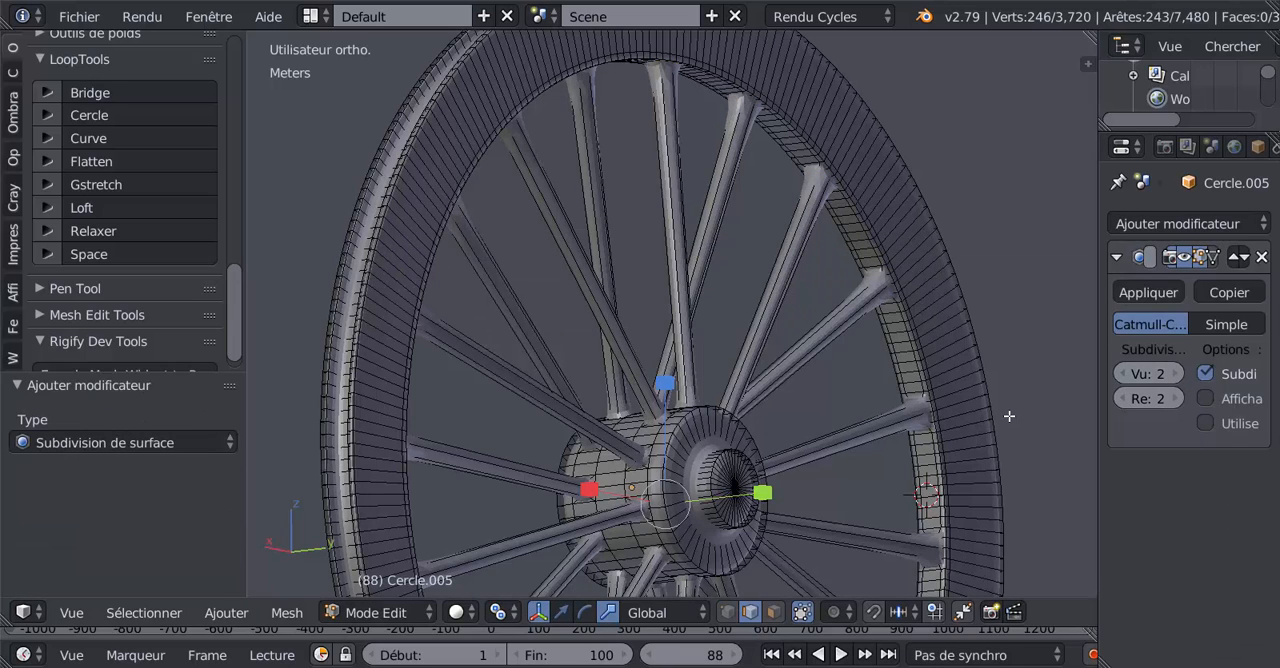
pyautogui.scroll(-1, 884, 440)
pyautogui.scroll(4, 858, 425)
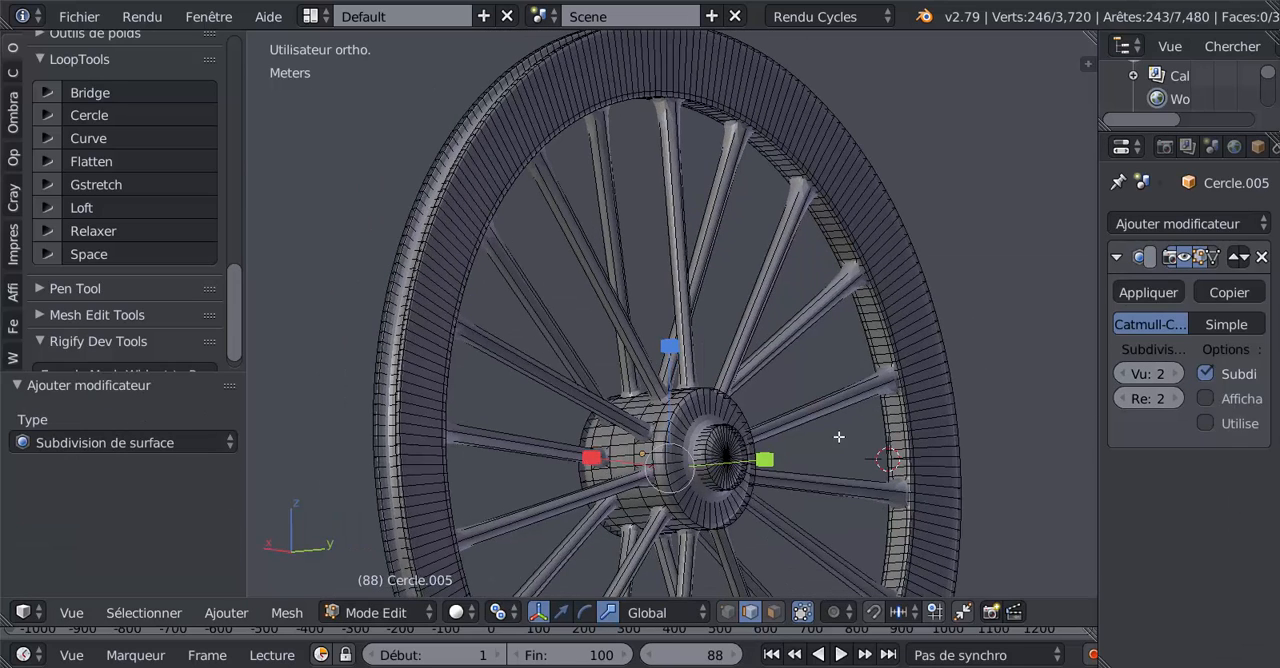
pyautogui.moveTo(763, 459); pyautogui.dragTo(763, 466, button='middle')
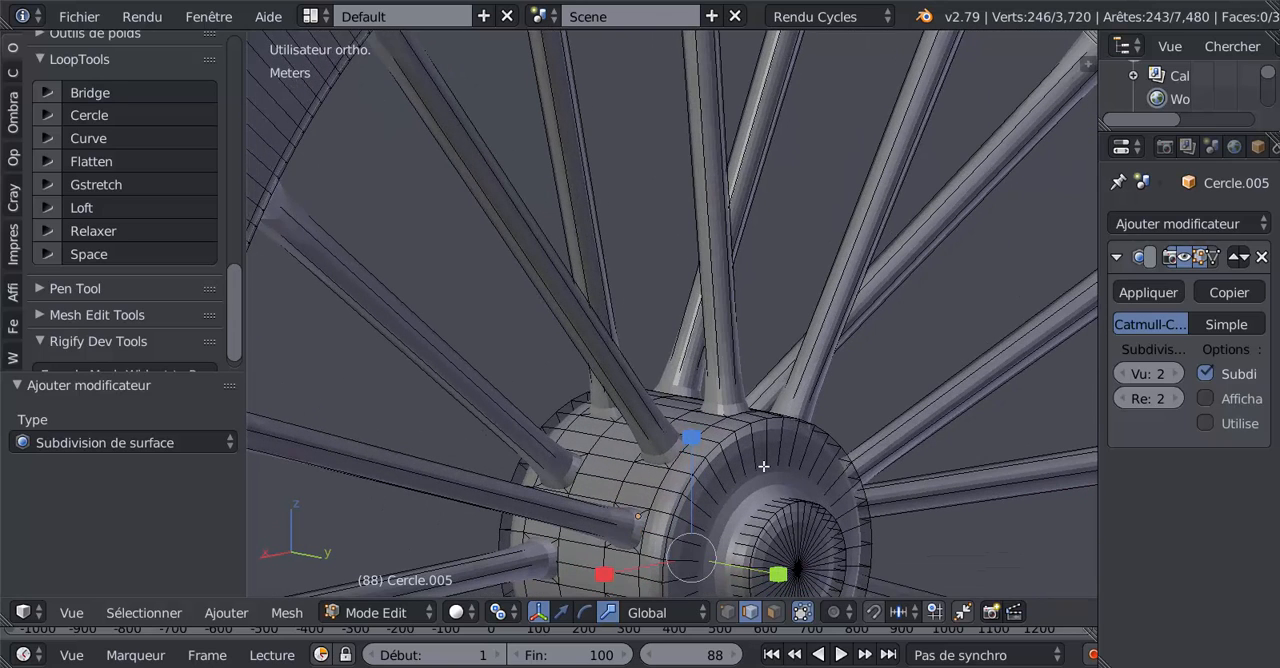
# Step: Apply smooth shading to the whole wheel in Object Mode
pyautogui.press('Tab')
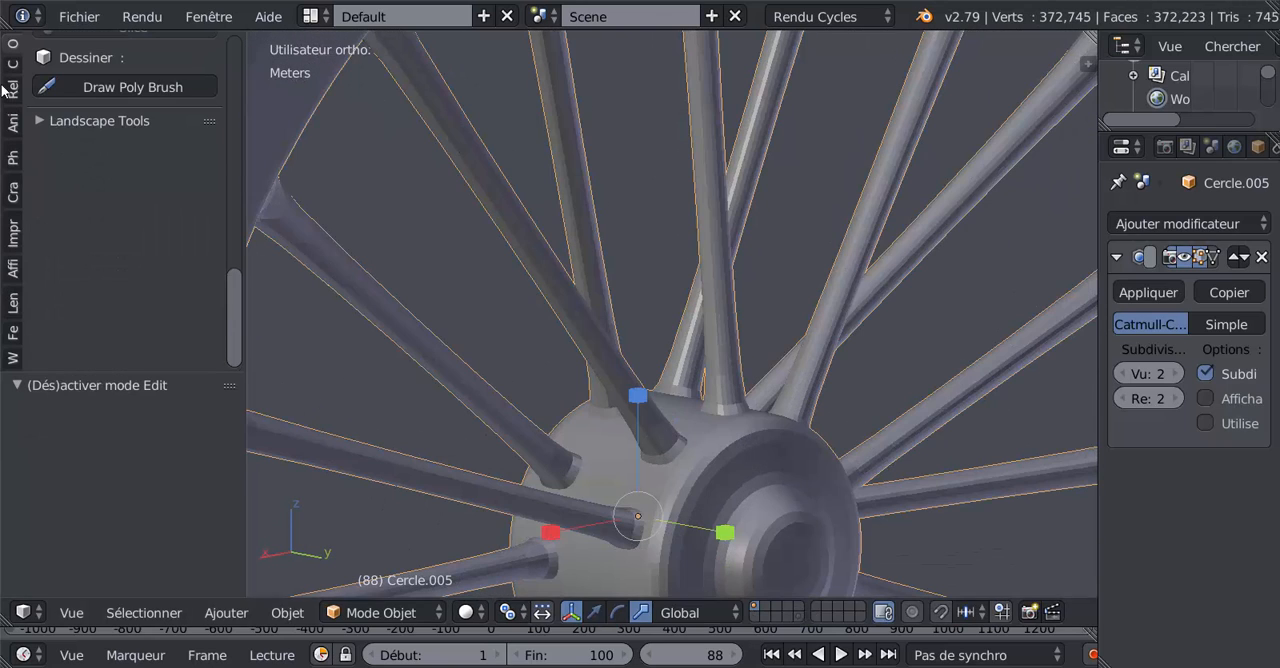
pyautogui.scroll(6, 58, 213)
pyautogui.scroll(-2, 61, 350)
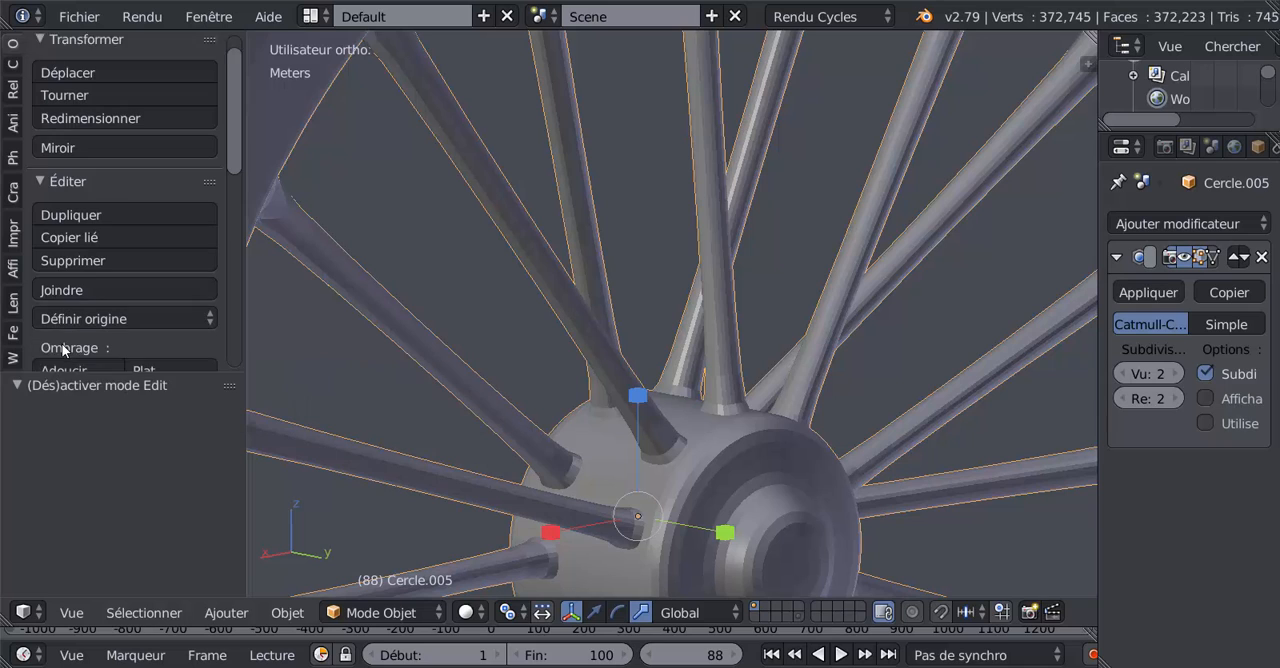
pyautogui.click(61, 338)
pyautogui.scroll(-3, 659, 403)
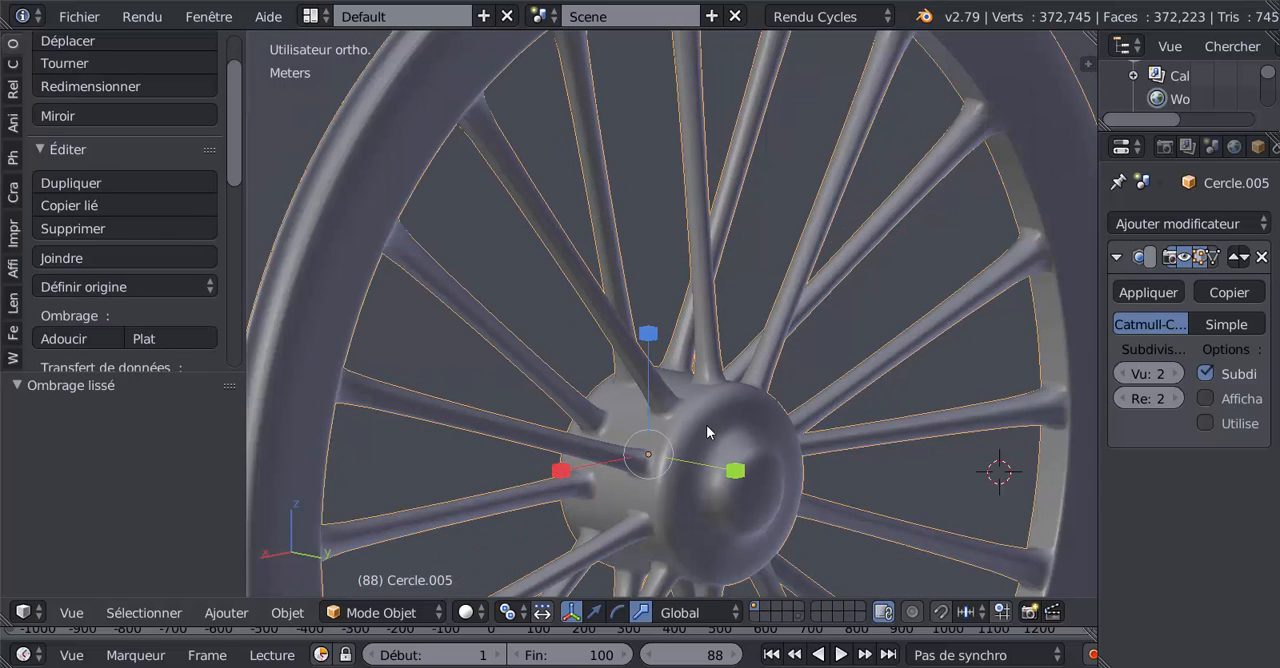
# Step: Bevel the selected spoke-opening edges with 2 segments and an amount of 1.222, and check the smoothed spoke joints
pyautogui.press('Tab')
pyautogui.scroll(4, 861, 497)
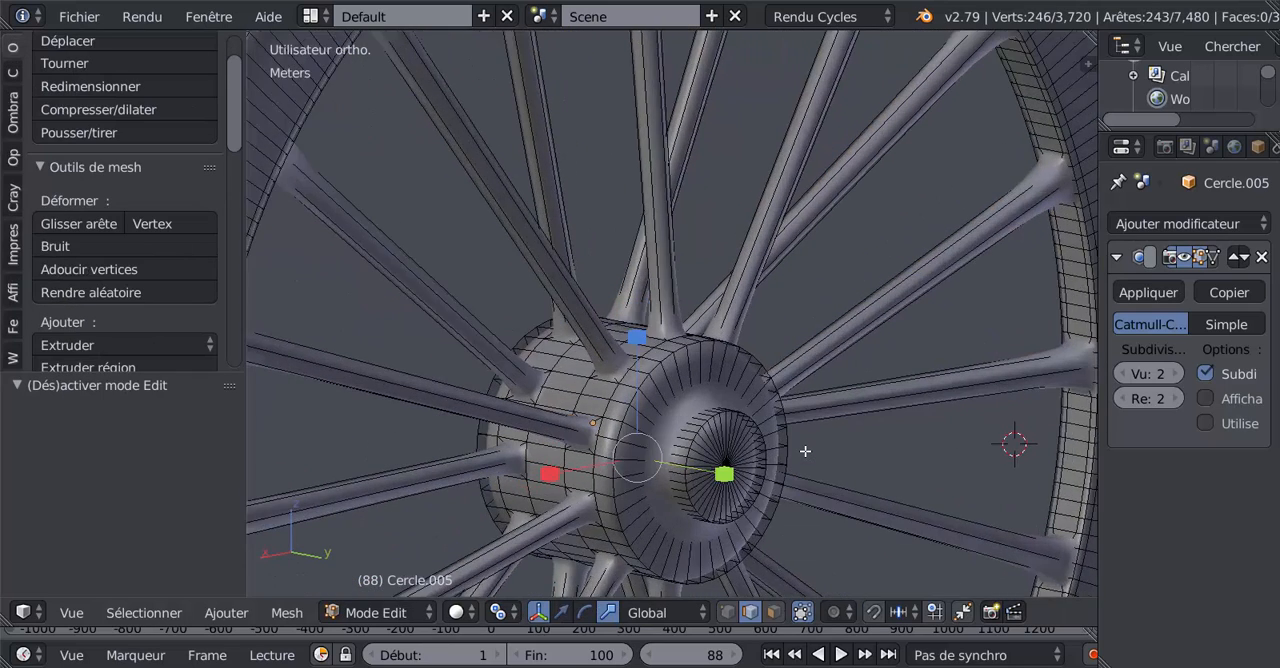
pyautogui.scroll(3, 814, 475)
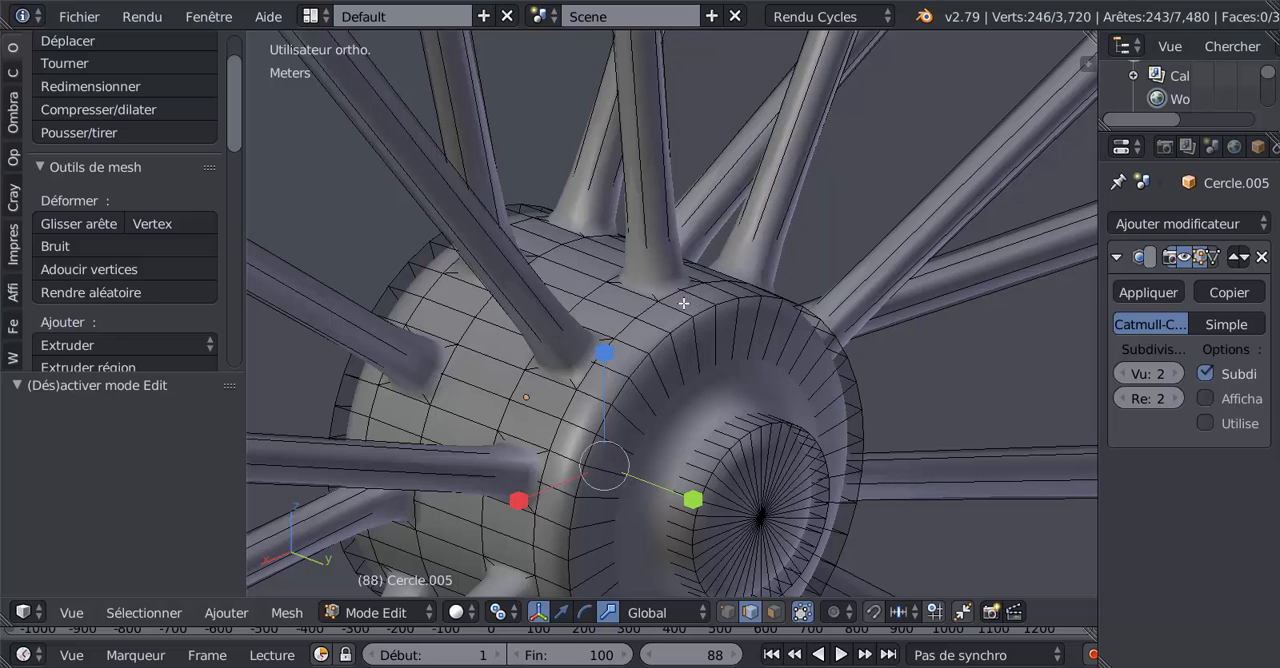
pyautogui.press('z')
pyautogui.press('z')
pyautogui.hotkey('ctrl', 'b')
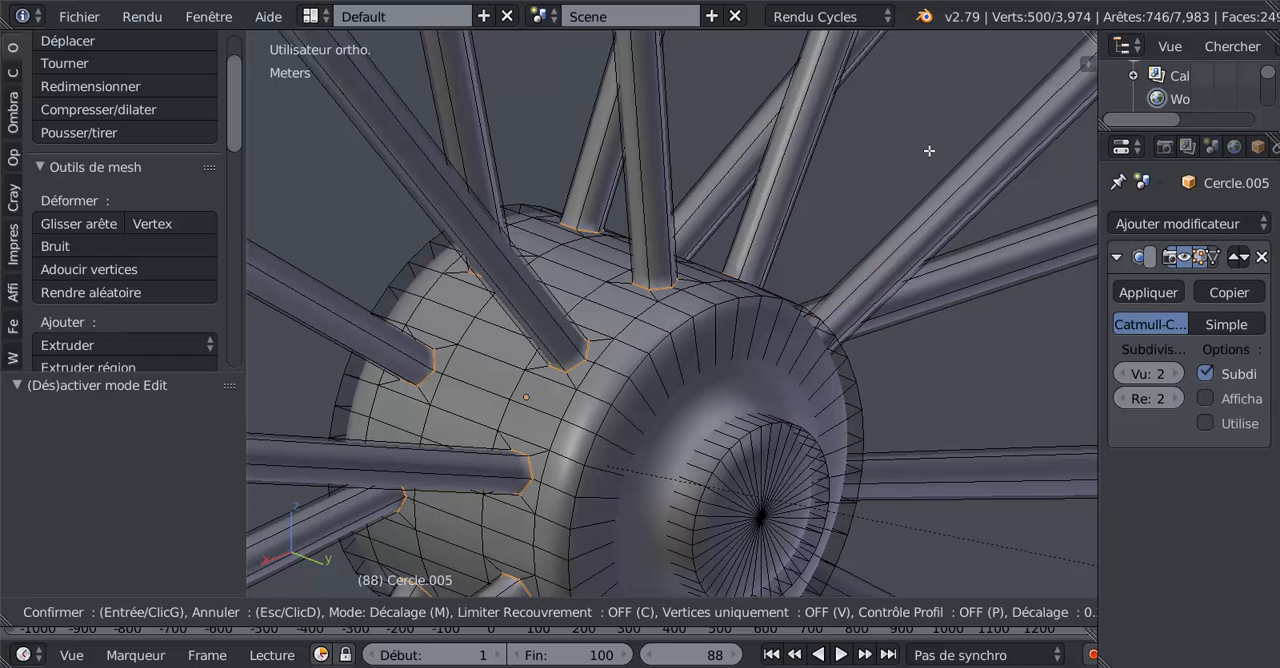
pyautogui.scroll(1, 672, 313)
pyautogui.click(390, 245)
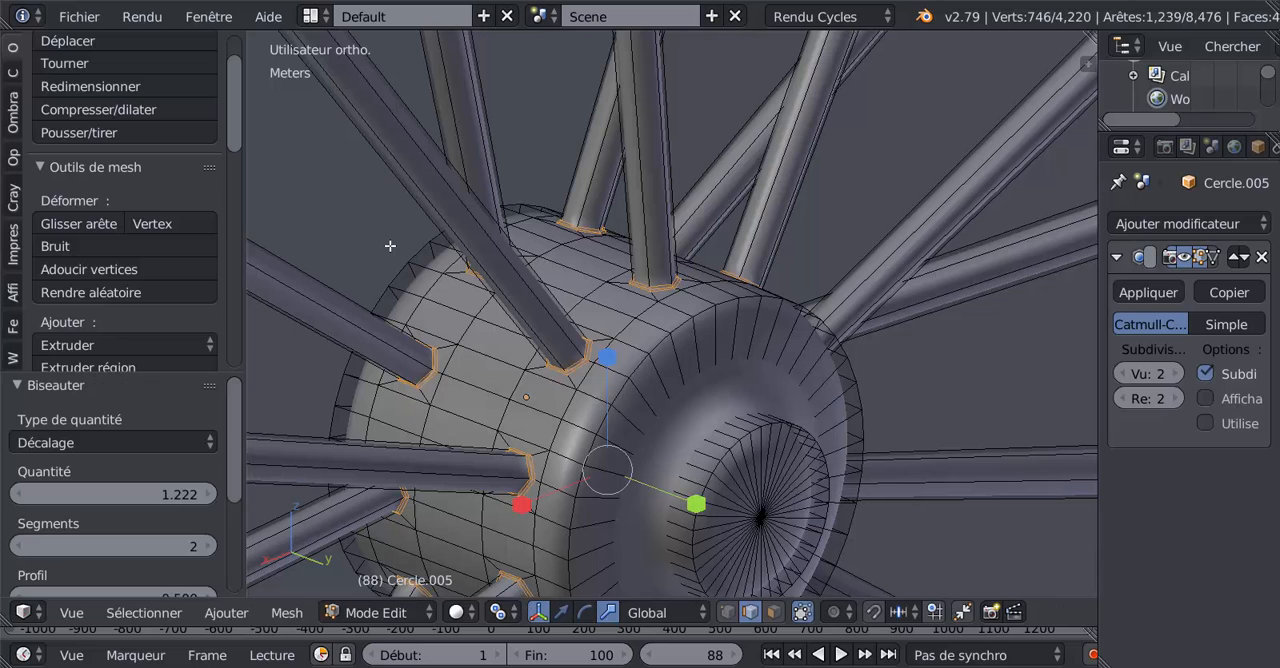
pyautogui.scroll(5, 622, 292)
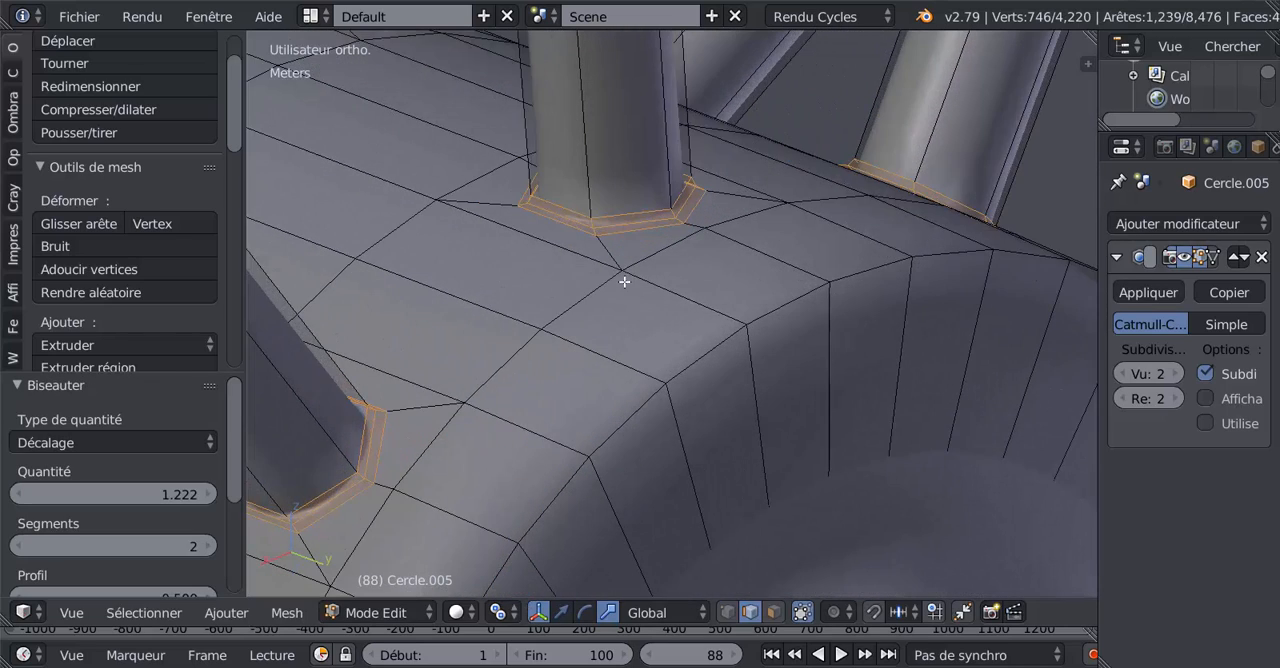
pyautogui.press('Tab')
pyautogui.scroll(-8, 647, 190)
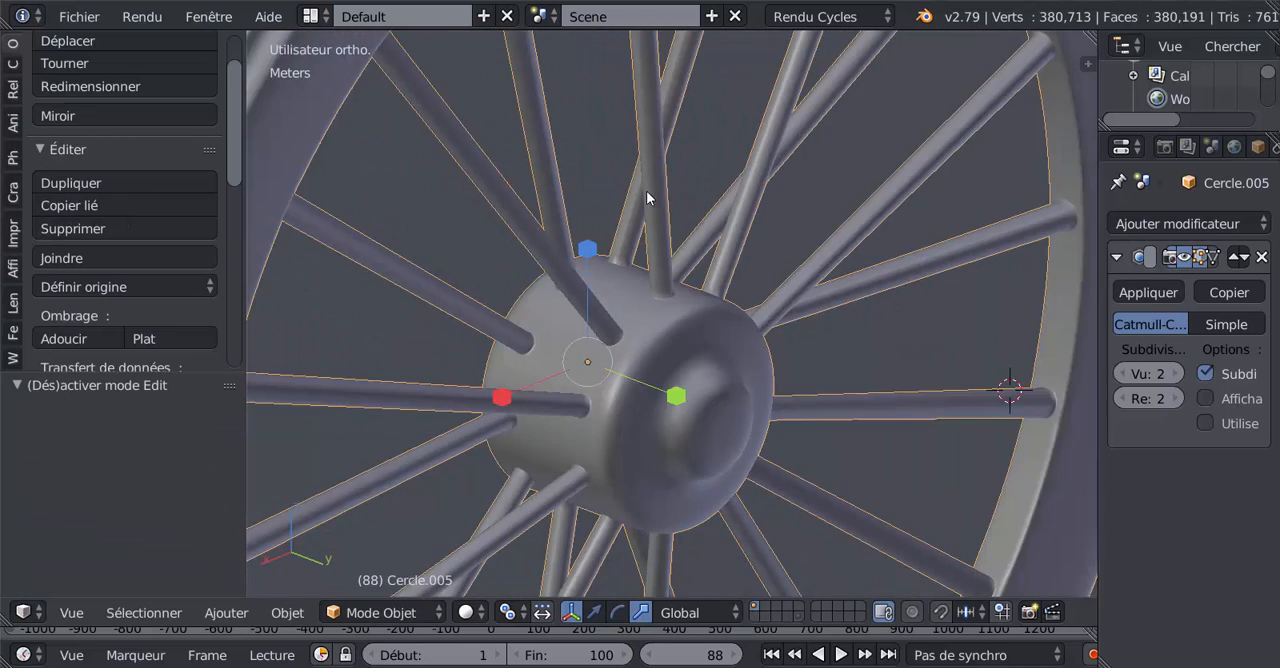
# Step: Add two supporting edge loops on the hub's end face, one near its outer border and one near the central boss
pyautogui.press('Tab')
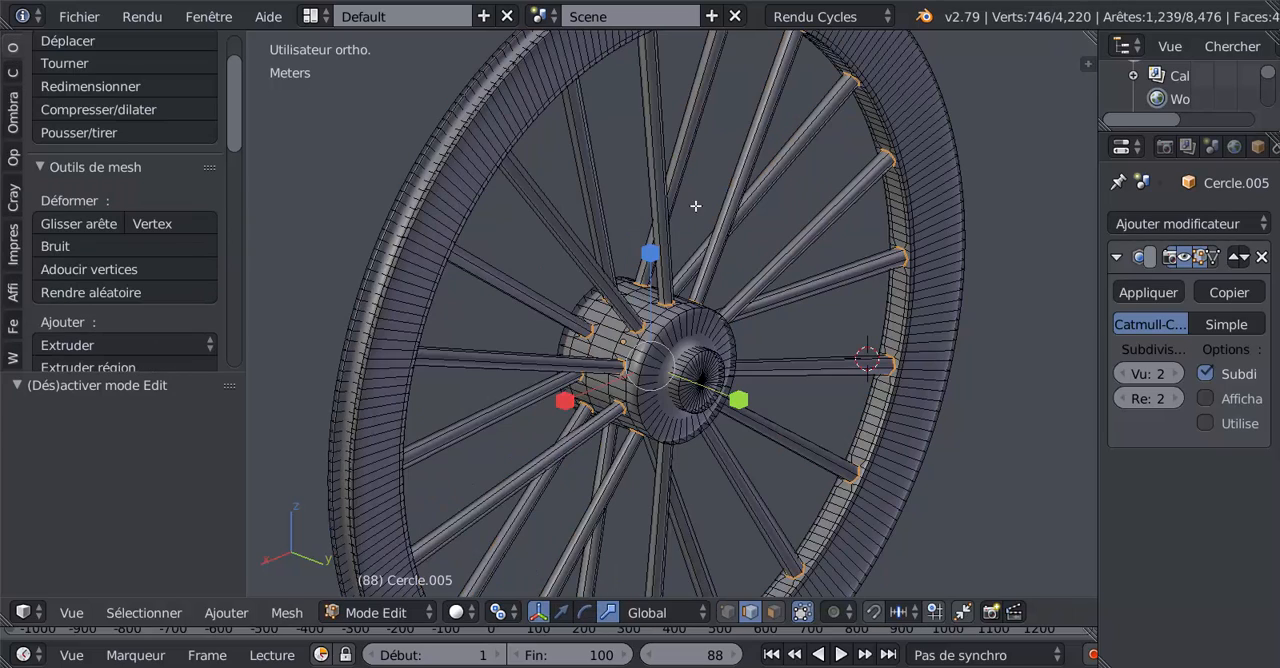
pyautogui.scroll(3, 657, 358)
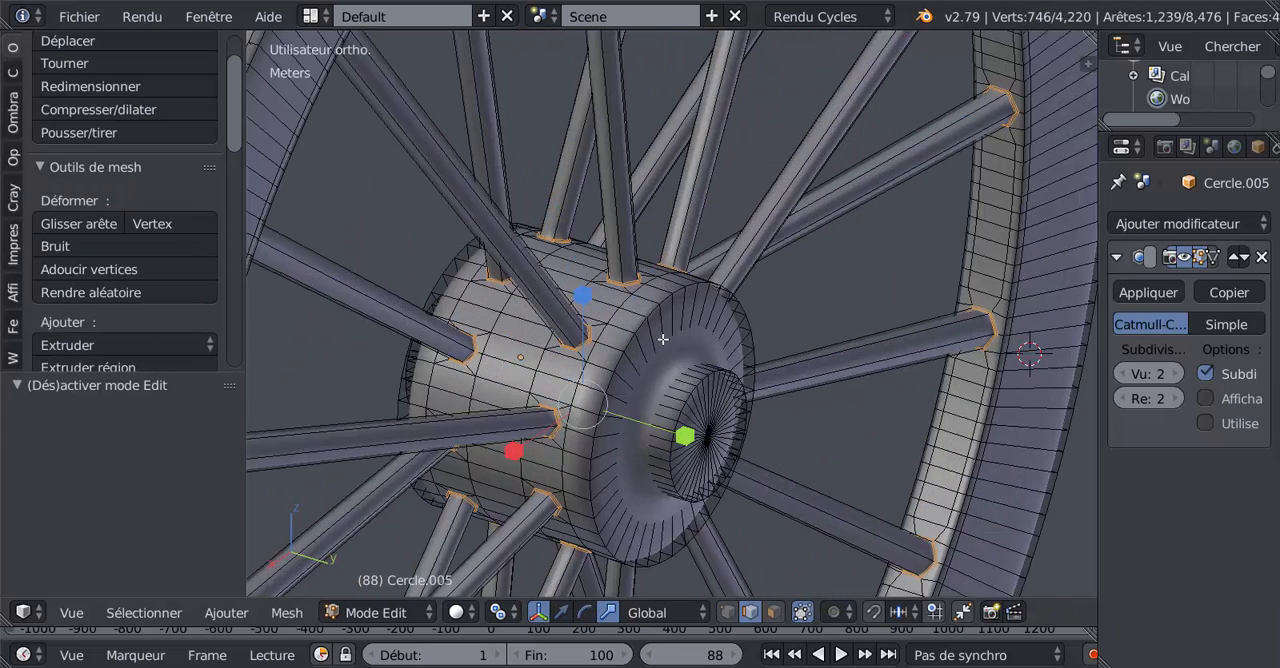
pyautogui.hotkey('ctrl', 'r')
pyautogui.click(668, 325)
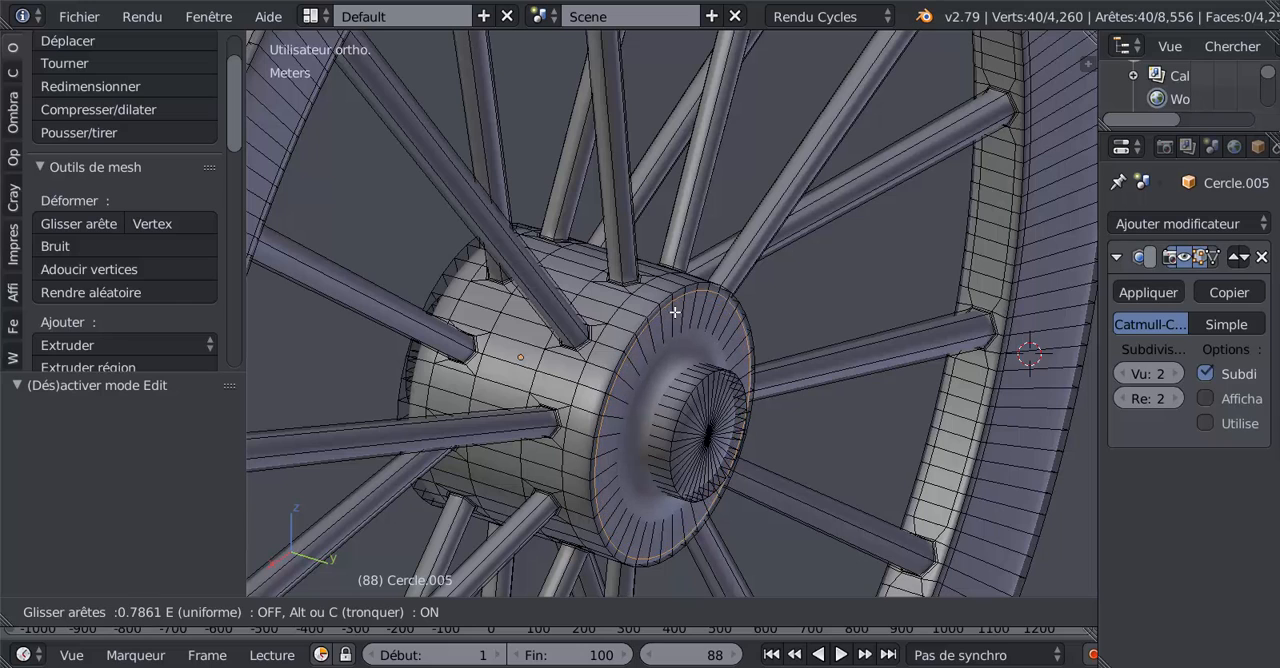
pyautogui.click(675, 316)
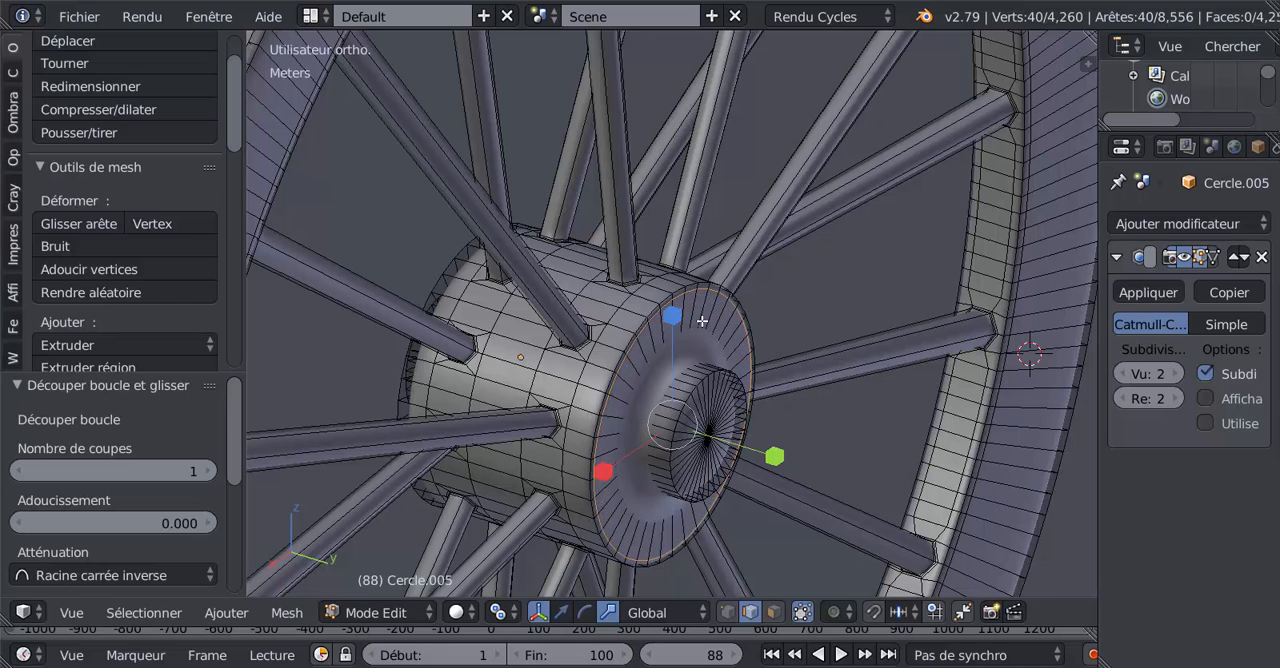
pyautogui.hotkey('ctrl', 'r')
pyautogui.click(703, 320)
pyautogui.click(693, 348)
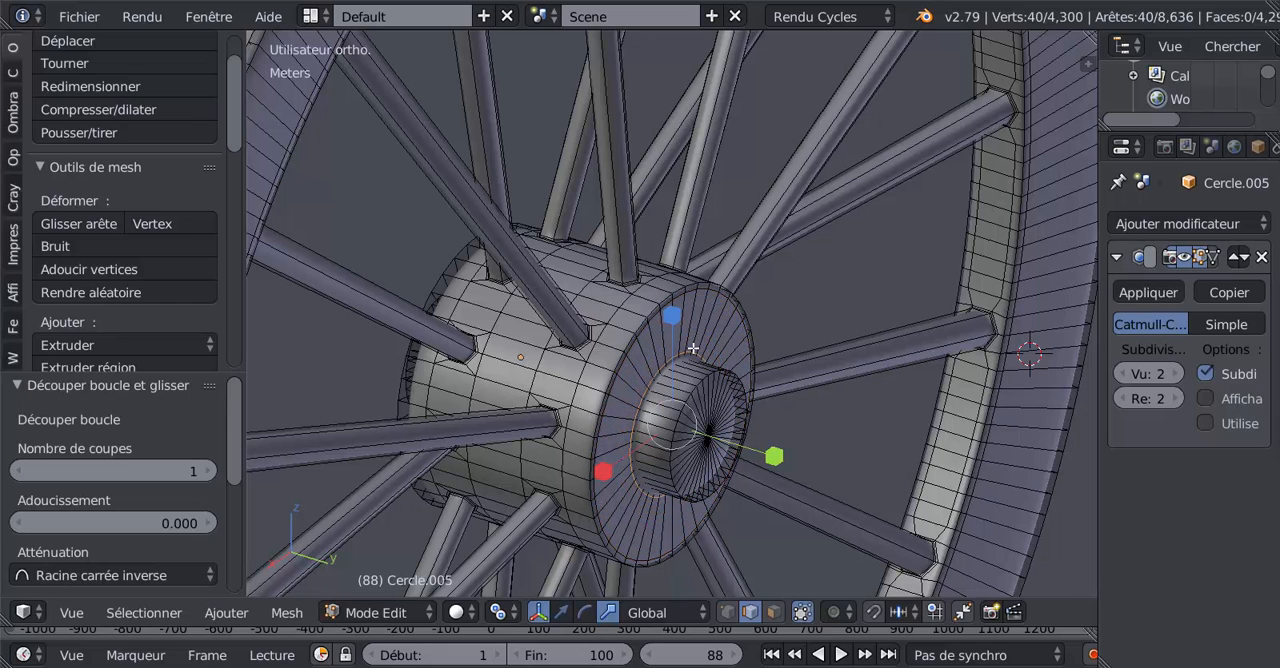
# Step: Add a supporting edge loop around the side of the hub's boss, close to its outer end
pyautogui.hotkey('ctrl', 'r')
pyautogui.click(691, 374)
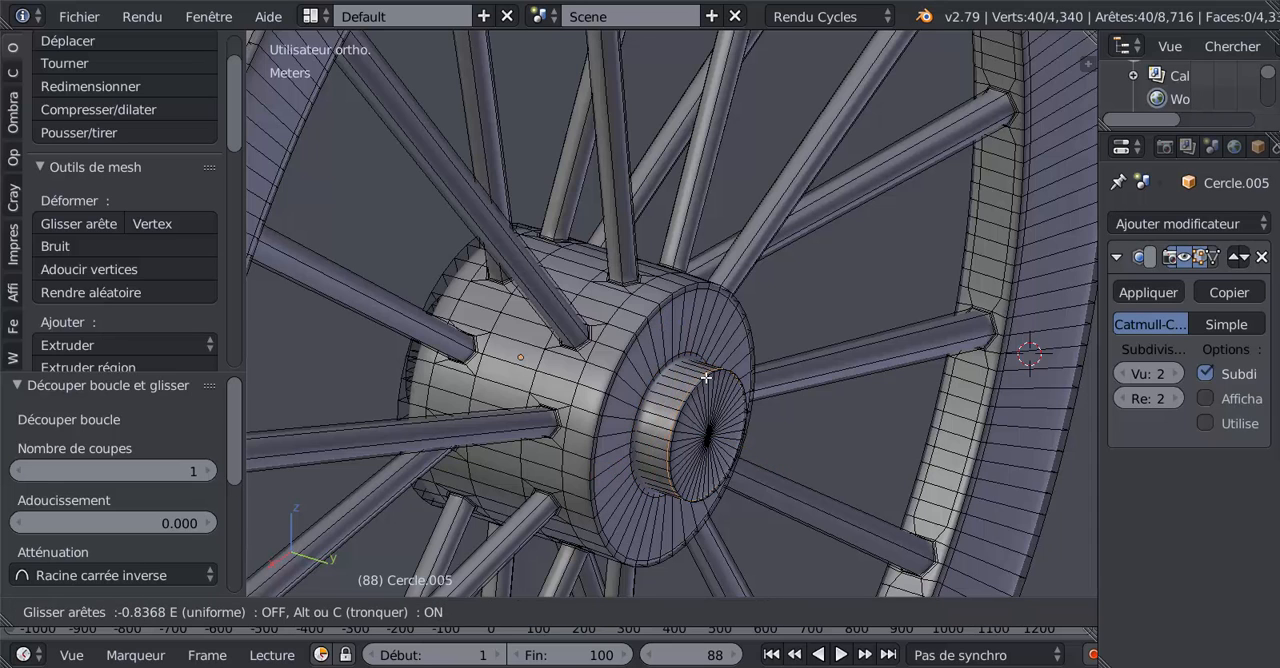
pyautogui.click(707, 378)
# Step: Add supporting edge loops around the hub's cylindrical side, one close to each end
pyautogui.moveTo(707, 378); pyautogui.dragTo(745, 373, button='middle')
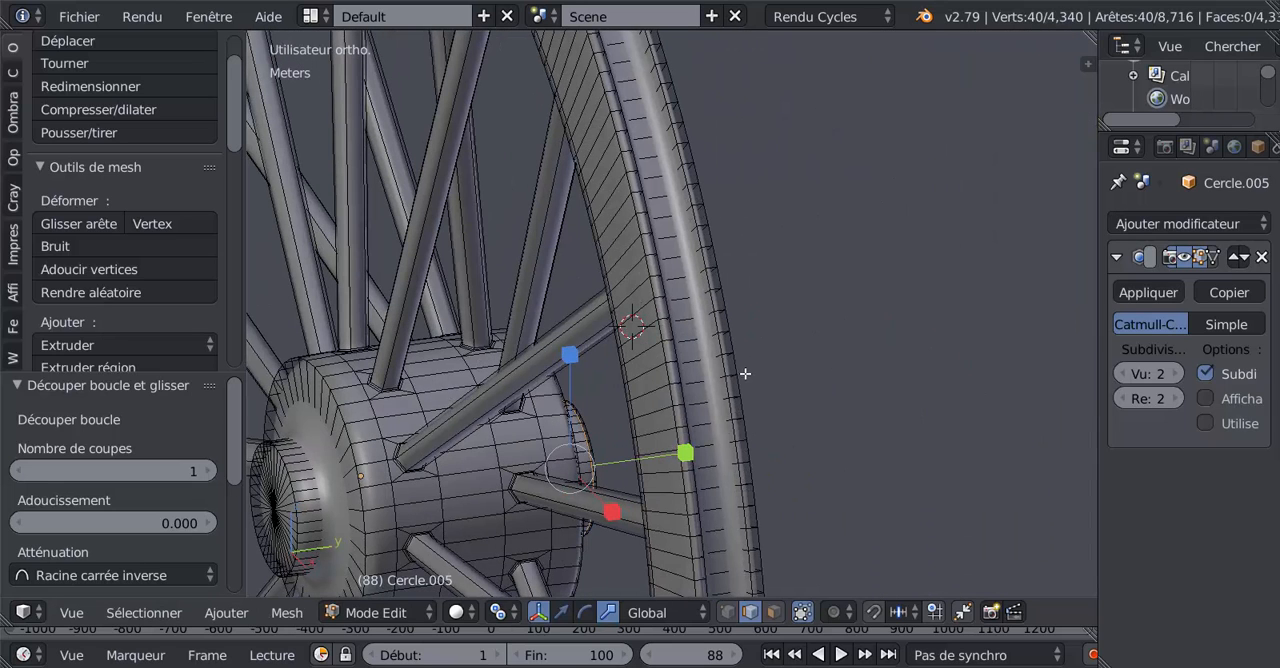
pyautogui.hotkey('ctrl', 'r')
pyautogui.click(365, 440)
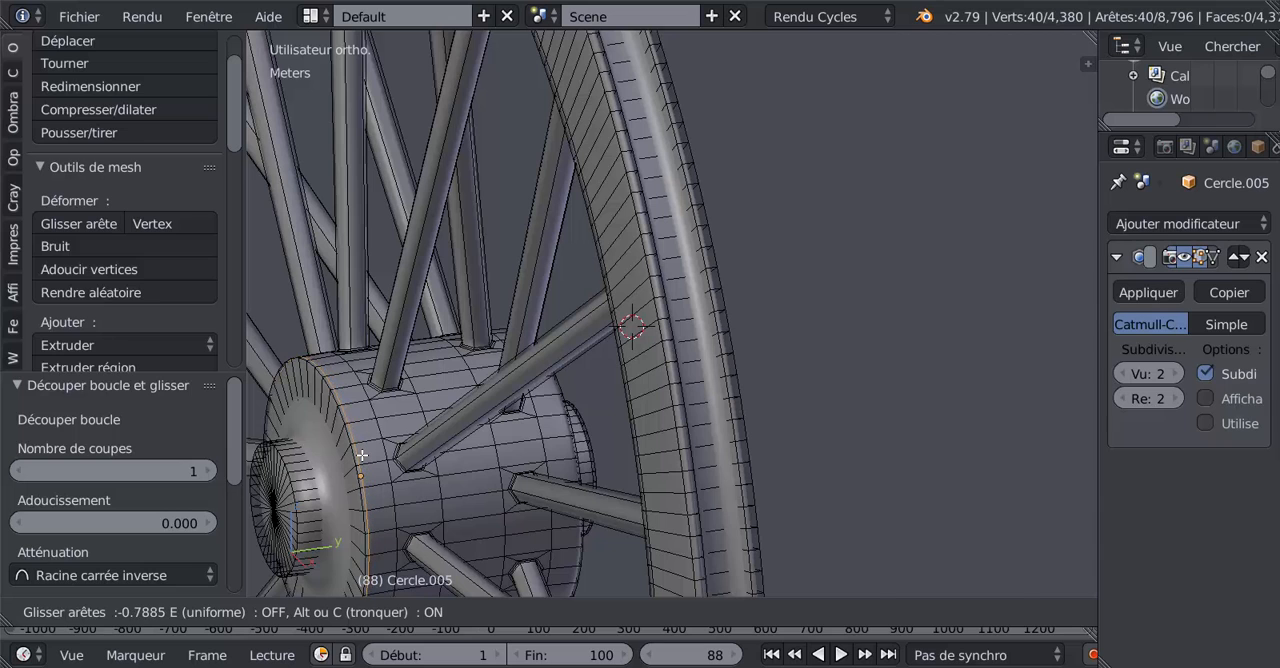
pyautogui.click(361, 455)
pyautogui.hotkey('ctrl', 'r')
pyautogui.click(554, 432)
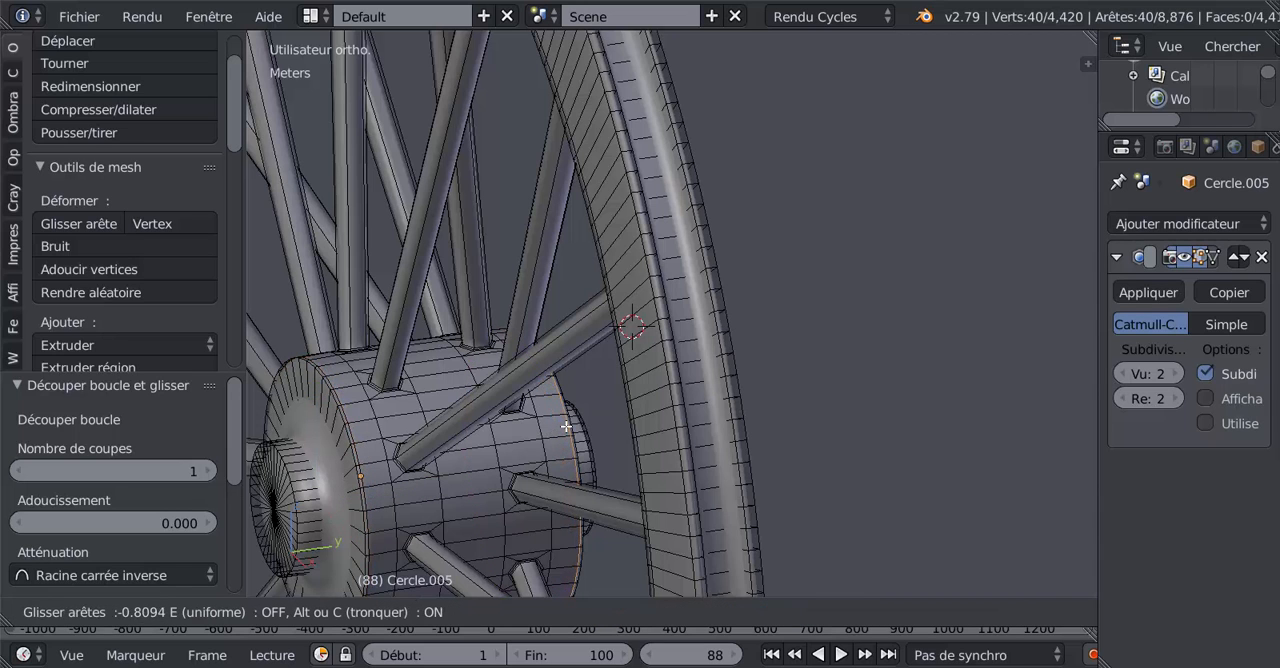
pyautogui.click(566, 427)
# Step: Add two supporting edge loops on the hub's opposite end face, near its outer border and near the boss
pyautogui.moveTo(465, 417); pyautogui.dragTo(529, 395, button='middle')
pyautogui.hotkey('ctrl', 'r')
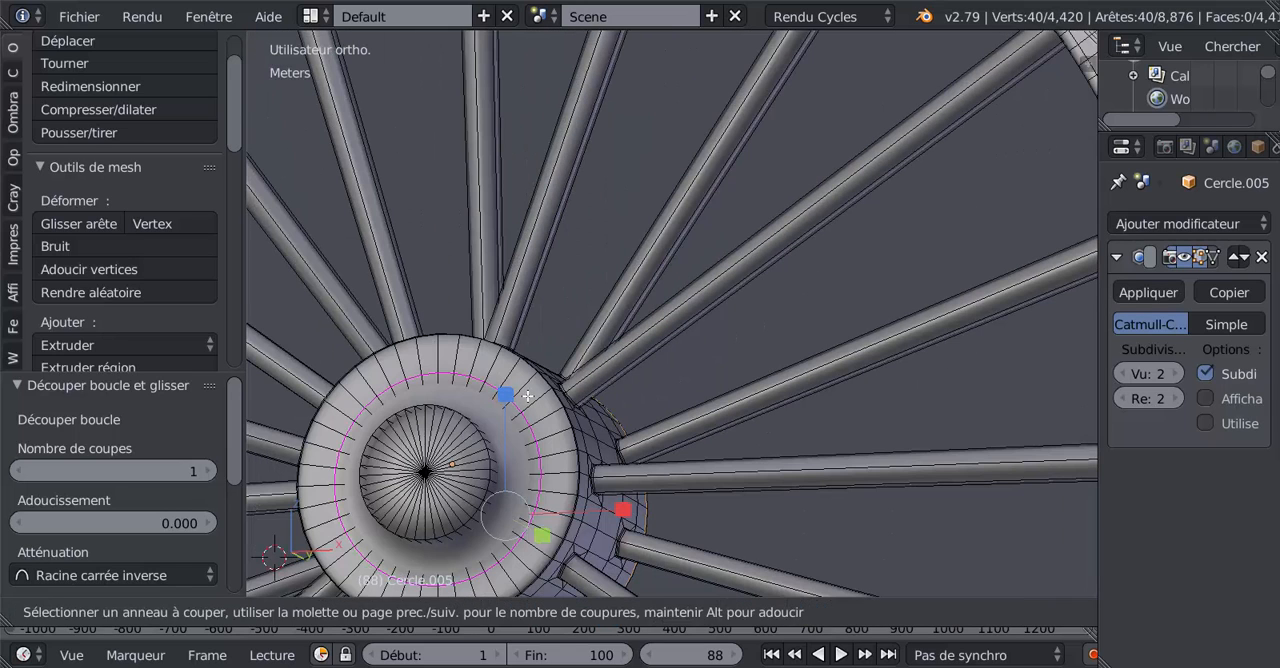
pyautogui.click(533, 390)
pyautogui.click(550, 369)
pyautogui.hotkey('ctrl', 'r')
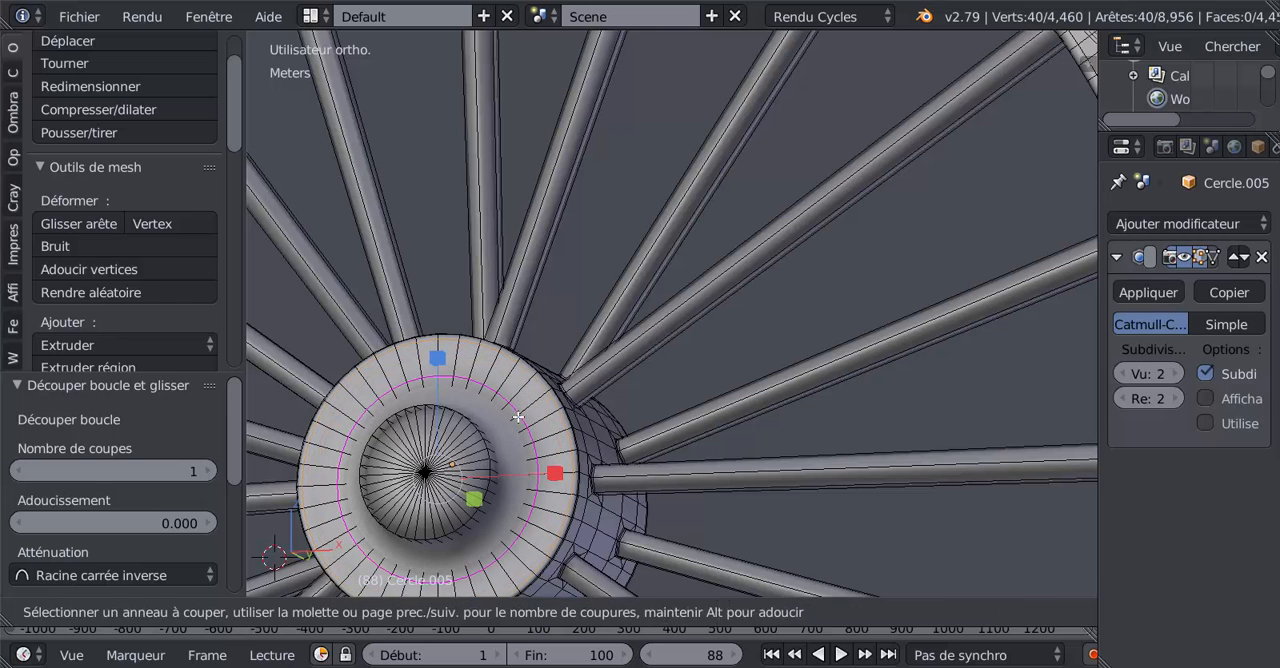
pyautogui.click(526, 400)
pyautogui.click(509, 432)
# Step: Add supporting edge loops on the opposite boss, one around its side and one near the border of its cap
pyautogui.moveTo(509, 432); pyautogui.dragTo(422, 519, button='middle')
pyautogui.hotkey('ctrl', 'r')
pyautogui.click(387, 541)
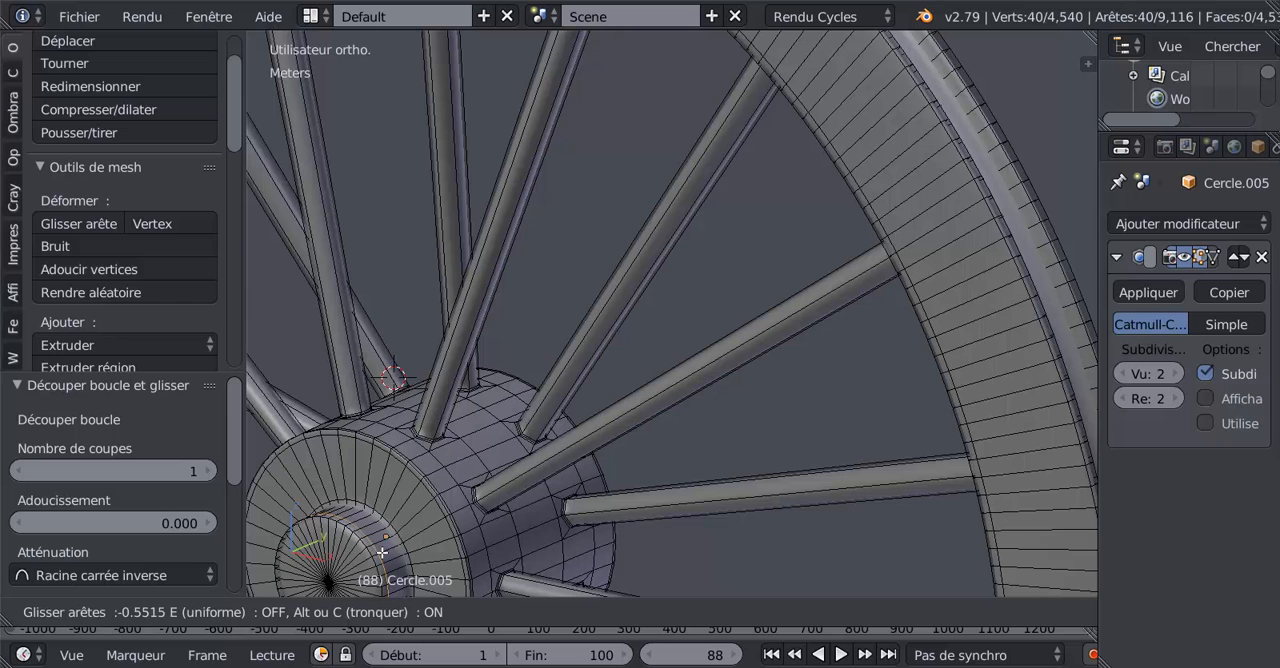
pyautogui.click(369, 559)
pyautogui.hotkey('ctrl', 'r')
pyautogui.click(343, 563)
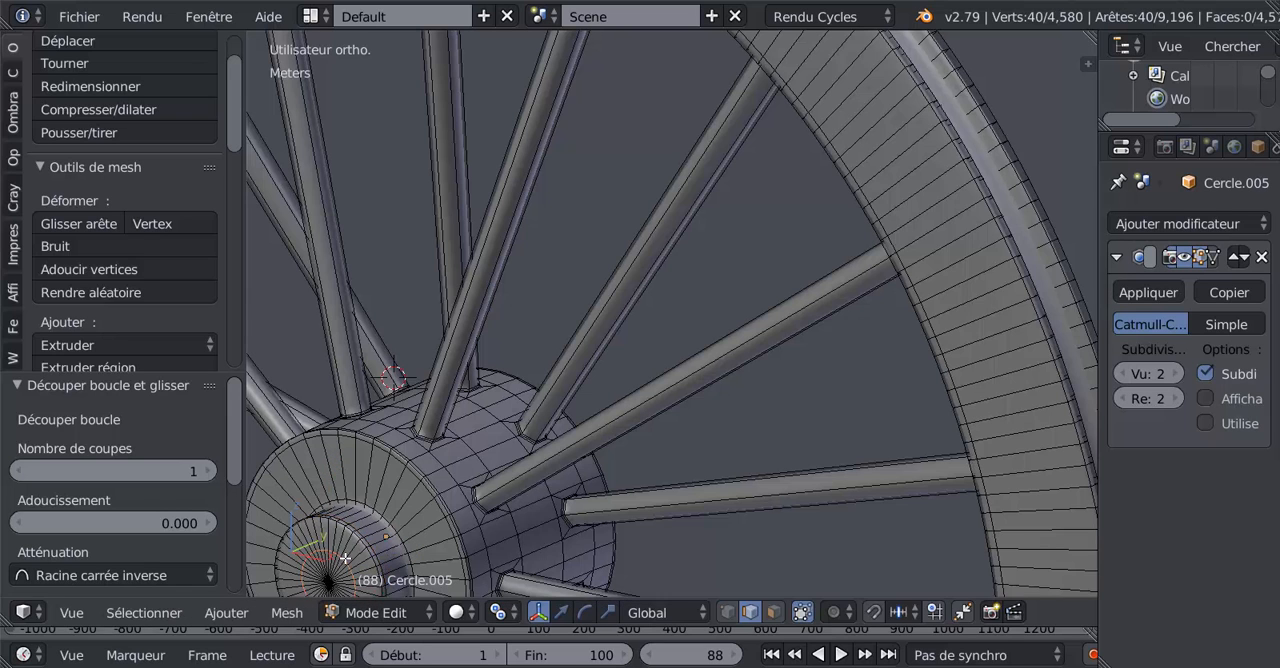
pyautogui.click(358, 540)
# Step: Add a supporting edge loop near the border of the first boss's cap and check the smoothed hub
pyautogui.moveTo(518, 510); pyautogui.dragTo(325, 491, button='middle')
pyautogui.hotkey('ctrl', 'r')
pyautogui.click(734, 458)
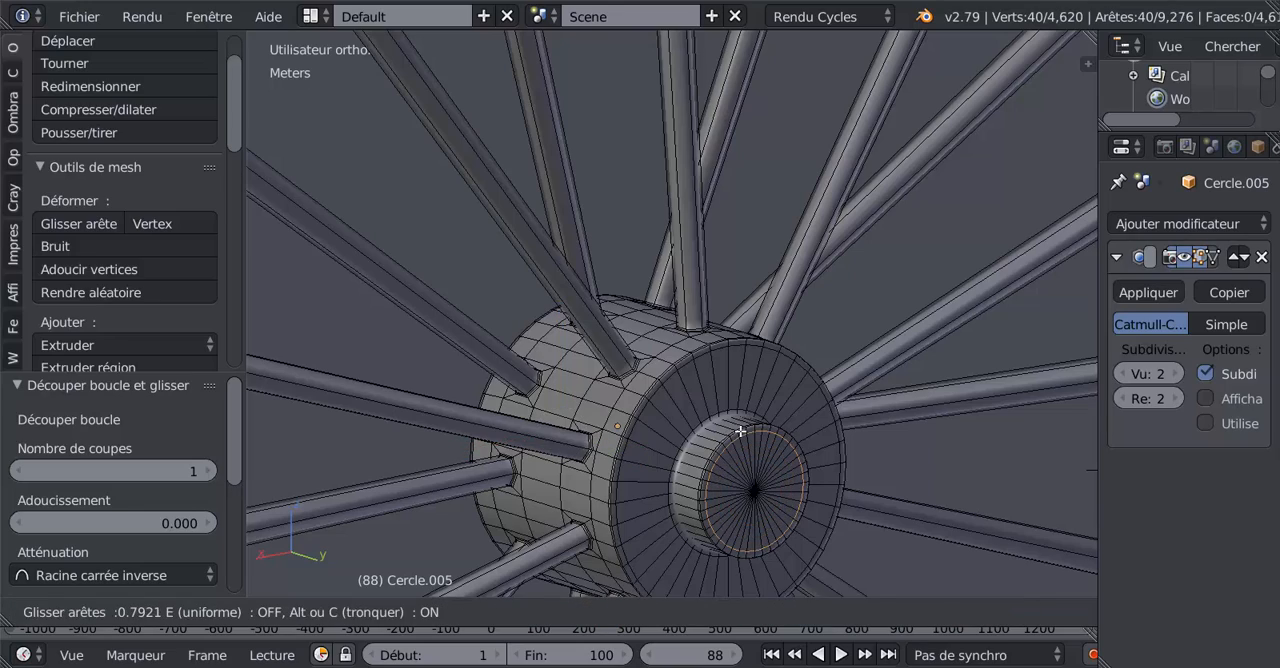
pyautogui.click(741, 432)
pyautogui.press('Tab')
pyautogui.scroll(-4, 666, 396)
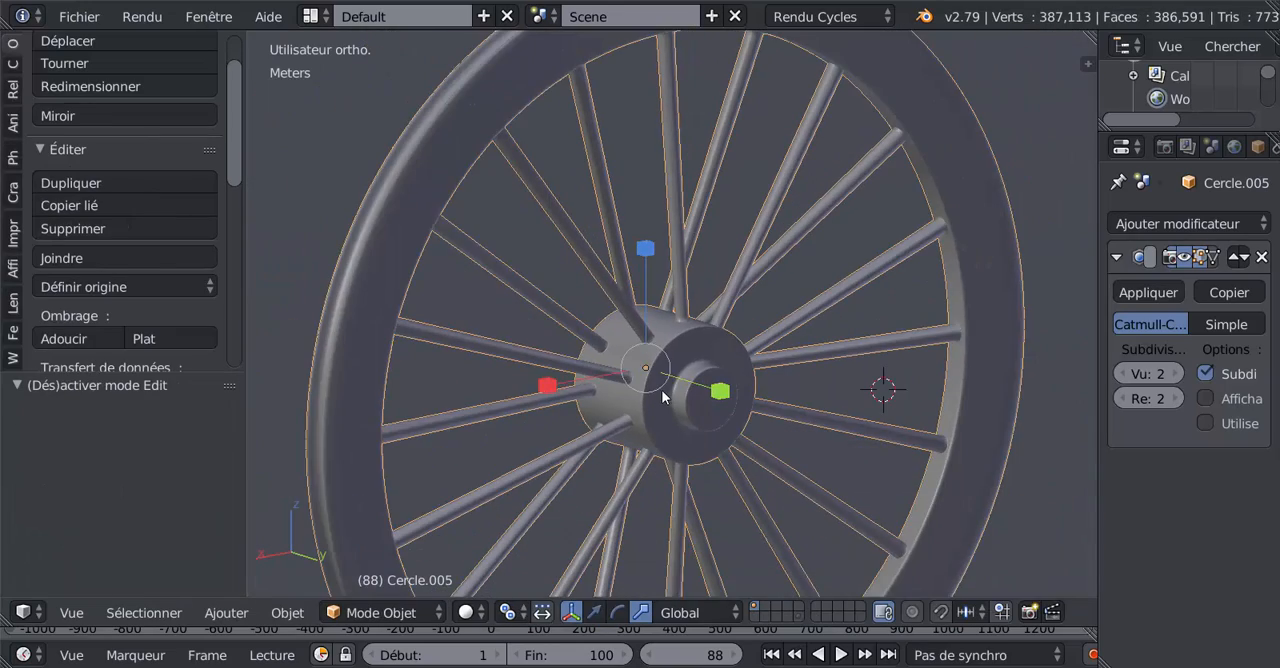
# Step: Add two supporting edge loops around the rim's wide outer groove, one close to each side
pyautogui.press('Tab')
pyautogui.moveTo(615, 350); pyautogui.dragTo(728, 417, button='middle')
pyautogui.scroll(3, 638, 378)
pyautogui.keyDown('shift'); pyautogui.moveTo(634, 373); pyautogui.dragTo(757, 403, button='middle'); pyautogui.keyUp('shift')
pyautogui.scroll(2, 686, 393)
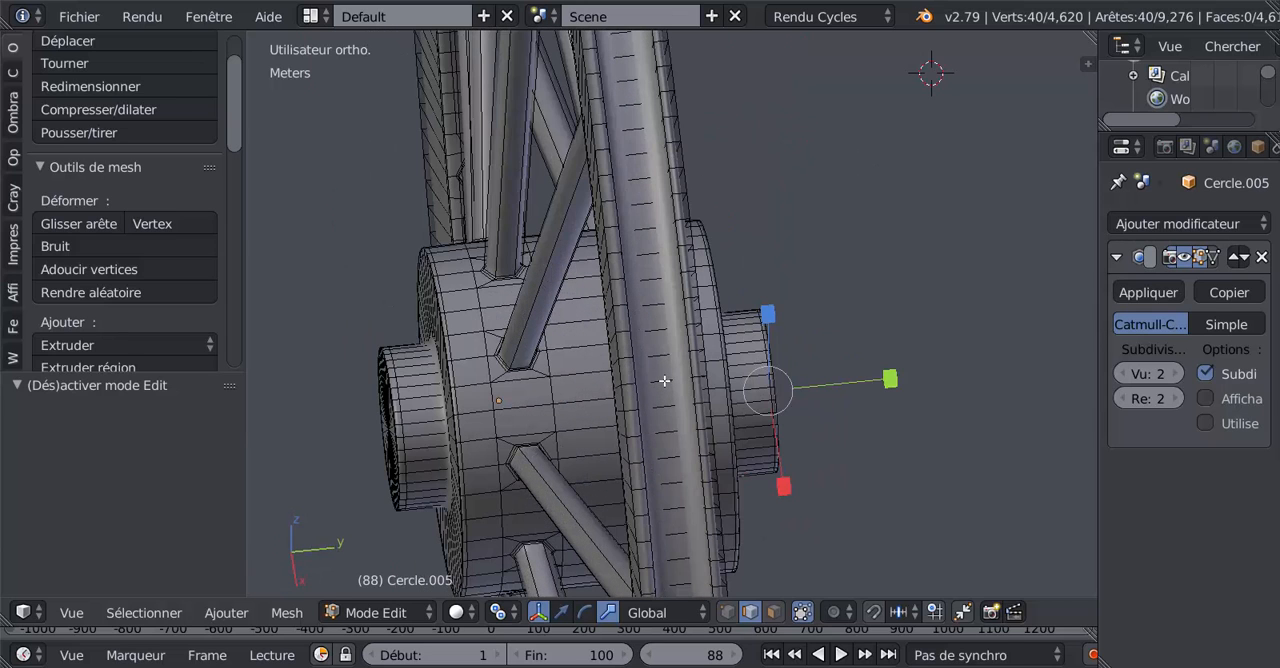
pyautogui.hotkey('ctrl', 'r')
pyautogui.click(664, 380)
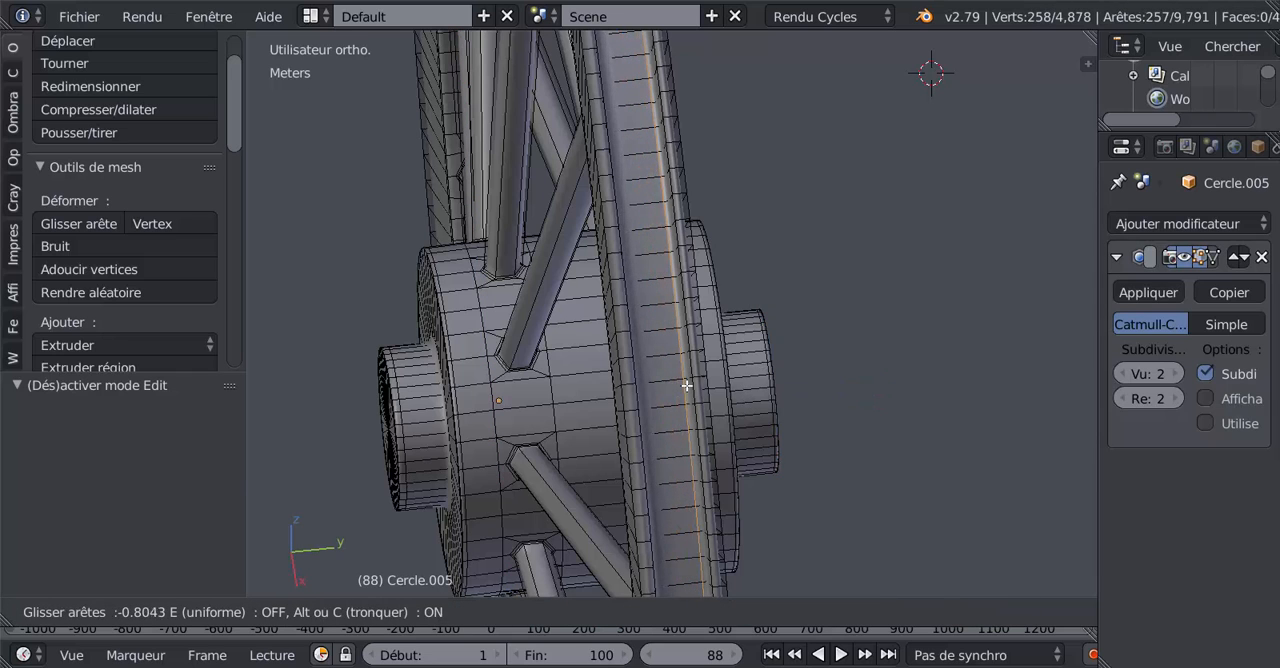
pyautogui.click(688, 385)
pyautogui.hotkey('ctrl', 'r')
pyautogui.click(662, 385)
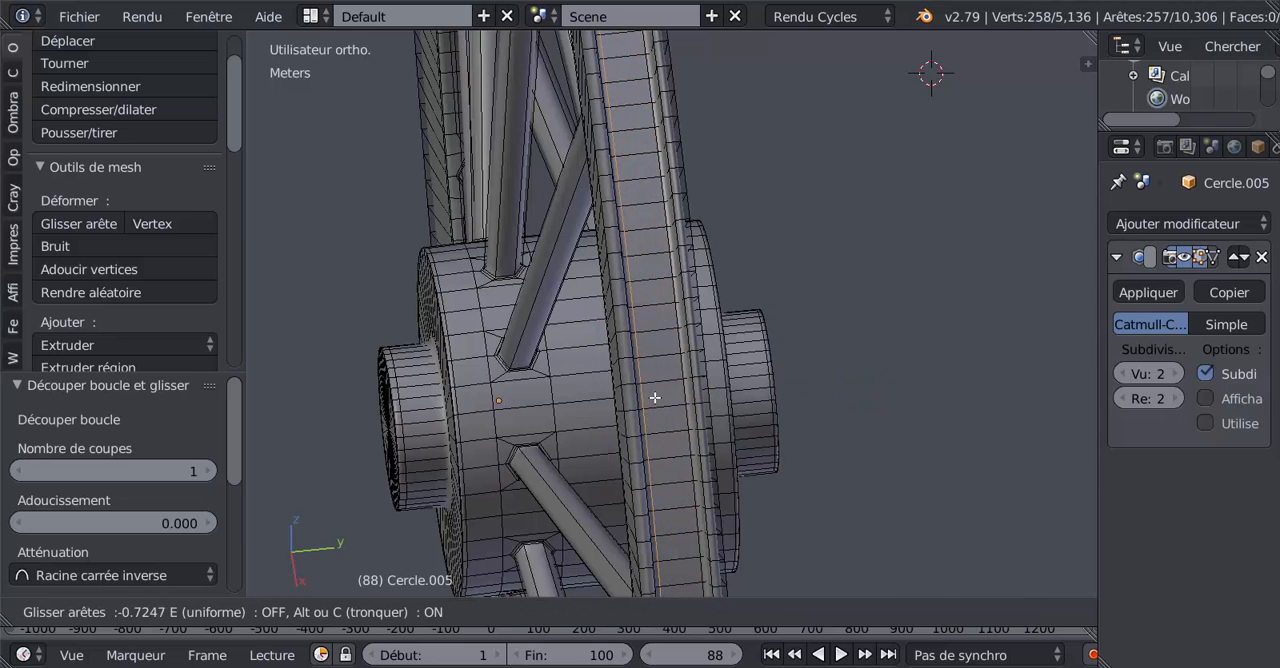
pyautogui.click(654, 400)
# Step: Add two evenly spaced edge loops around the narrow raised border on one side of the rim's groove
pyautogui.scroll(1, 685, 381)
pyautogui.scroll(1, 685, 381)
pyautogui.scroll(1, 592, 358)
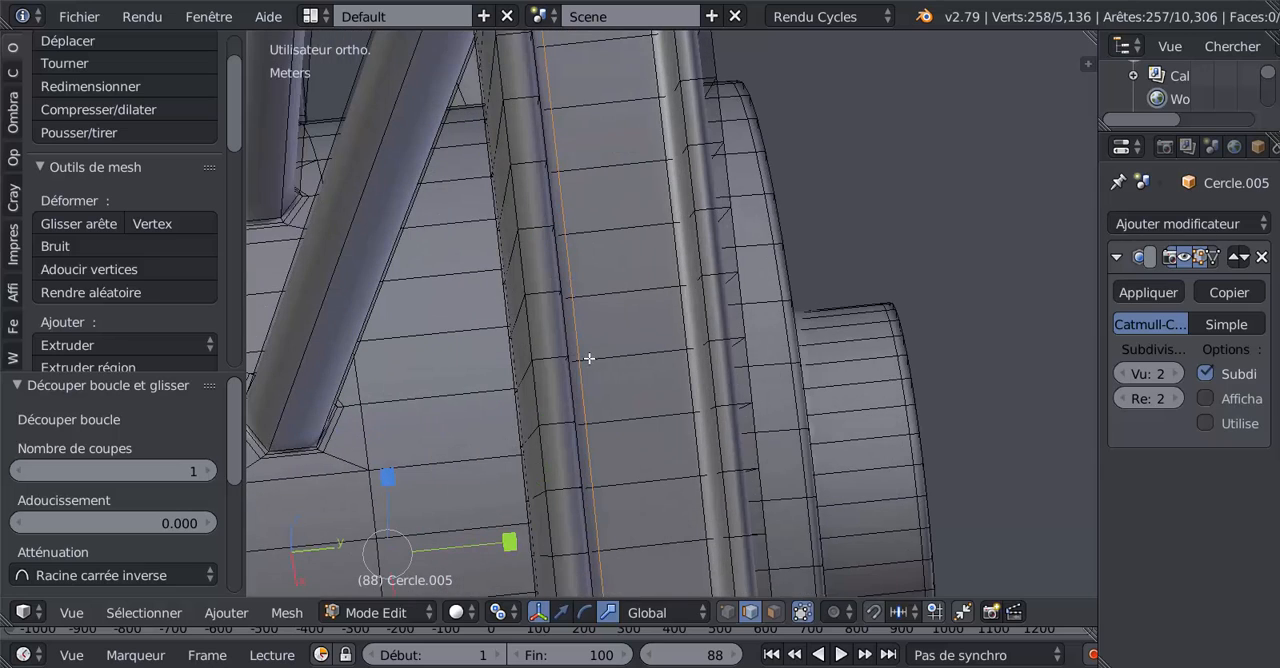
pyautogui.hotkey('ctrl', 'r')
pyautogui.scroll(1, 561, 356)
pyautogui.click(561, 356)
pyautogui.rightClick(561, 356)
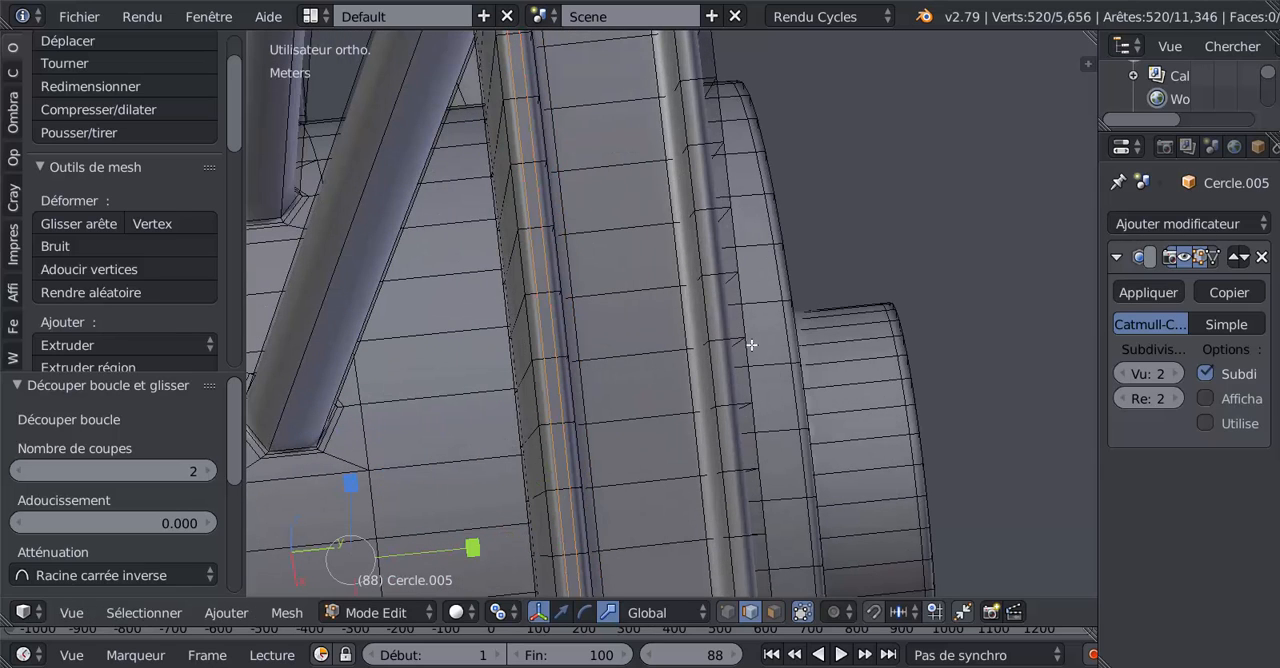
# Step: Try three evenly spaced edge loops around the opposite raised border of the rim, check the smoothing, and undo them
pyautogui.hotkey('ctrl', 'r')
pyautogui.scroll(1, 722, 336)
pyautogui.click(722, 336)
pyautogui.rightClick(722, 336)
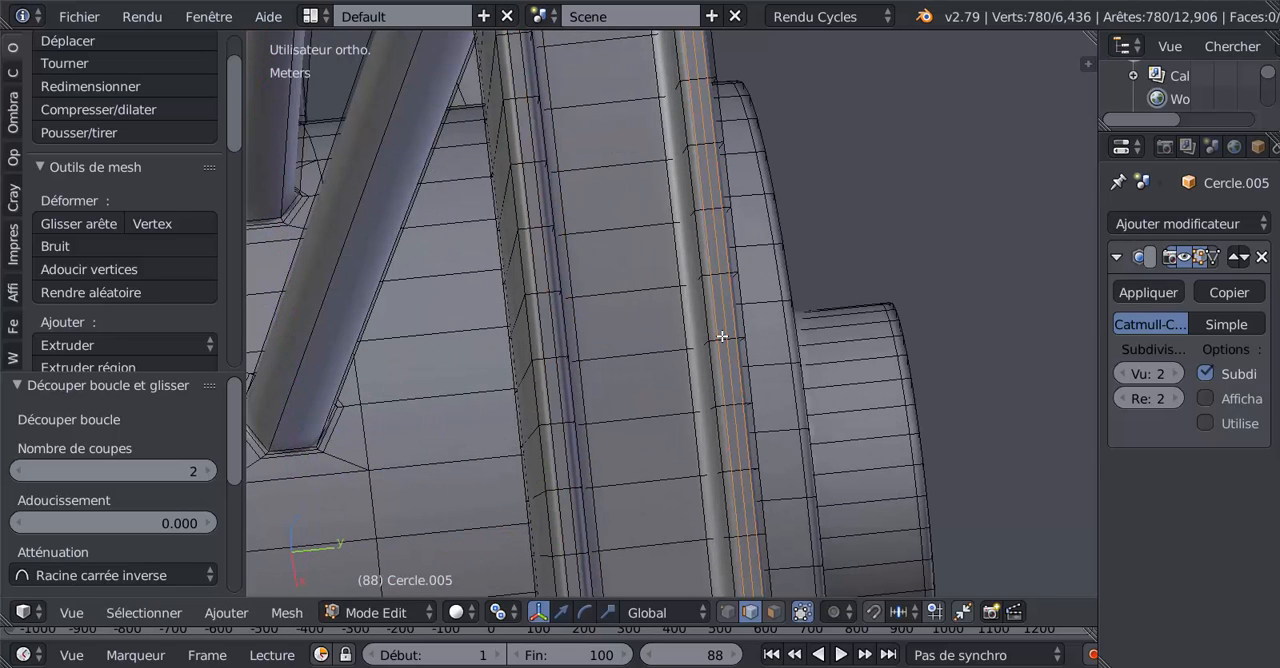
pyautogui.press('Tab')
pyautogui.scroll(-4, 722, 336)
pyautogui.press('Tab')
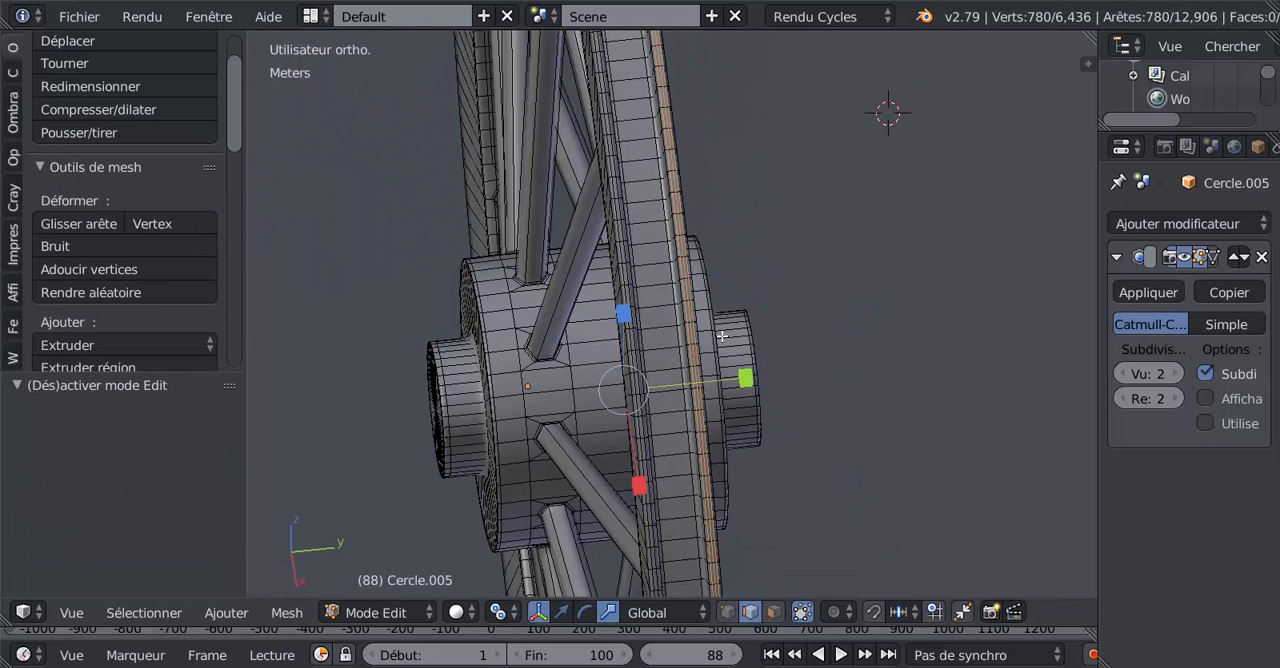
pyautogui.scroll(3, 722, 336)
pyautogui.hotkey('ctrl', 'z')
pyautogui.hotkey('ctrl', 'z')
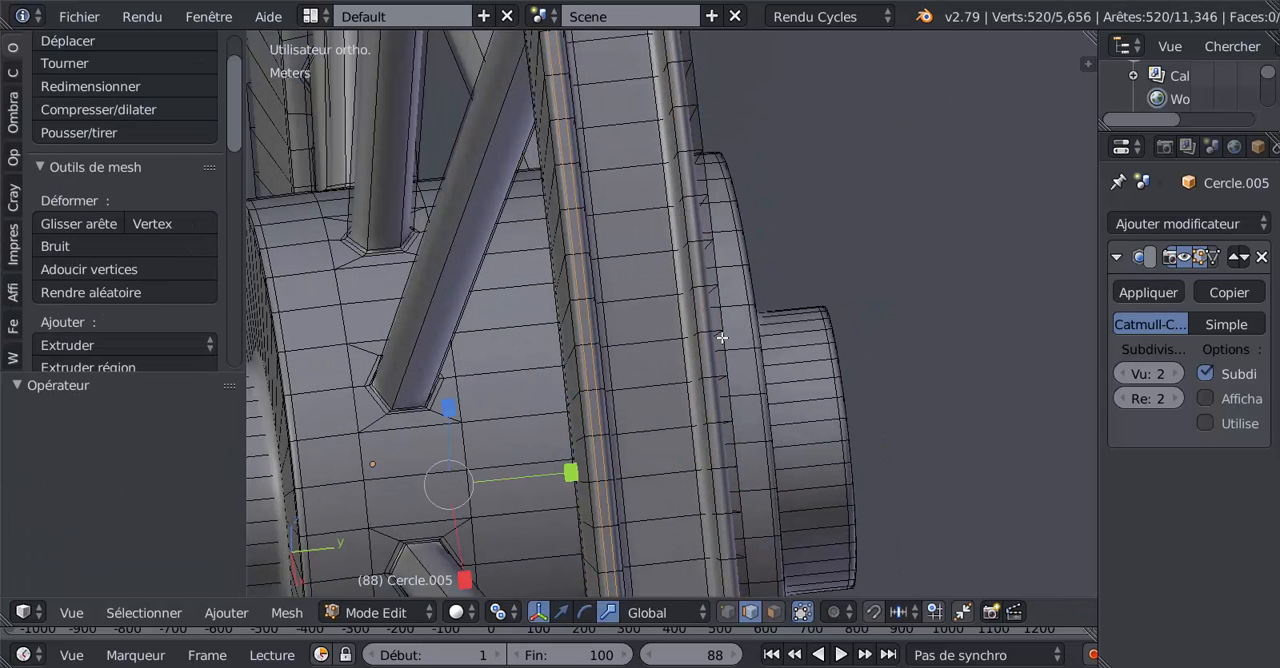
# Step: Add two evenly spaced edge loops around the opposite raised border of the rim and inspect the smoothed wheel
pyautogui.hotkey('ctrl', 'r')
pyautogui.scroll(2, 717, 336)
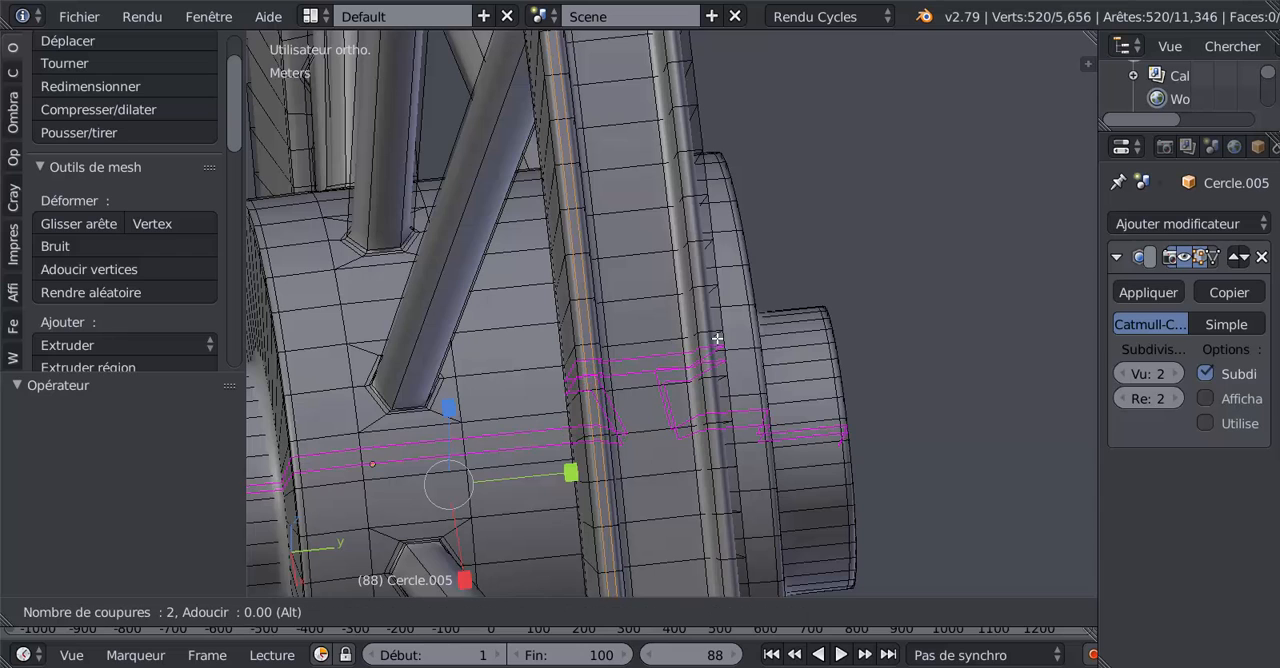
pyautogui.click(717, 329)
pyautogui.rightClick(717, 329)
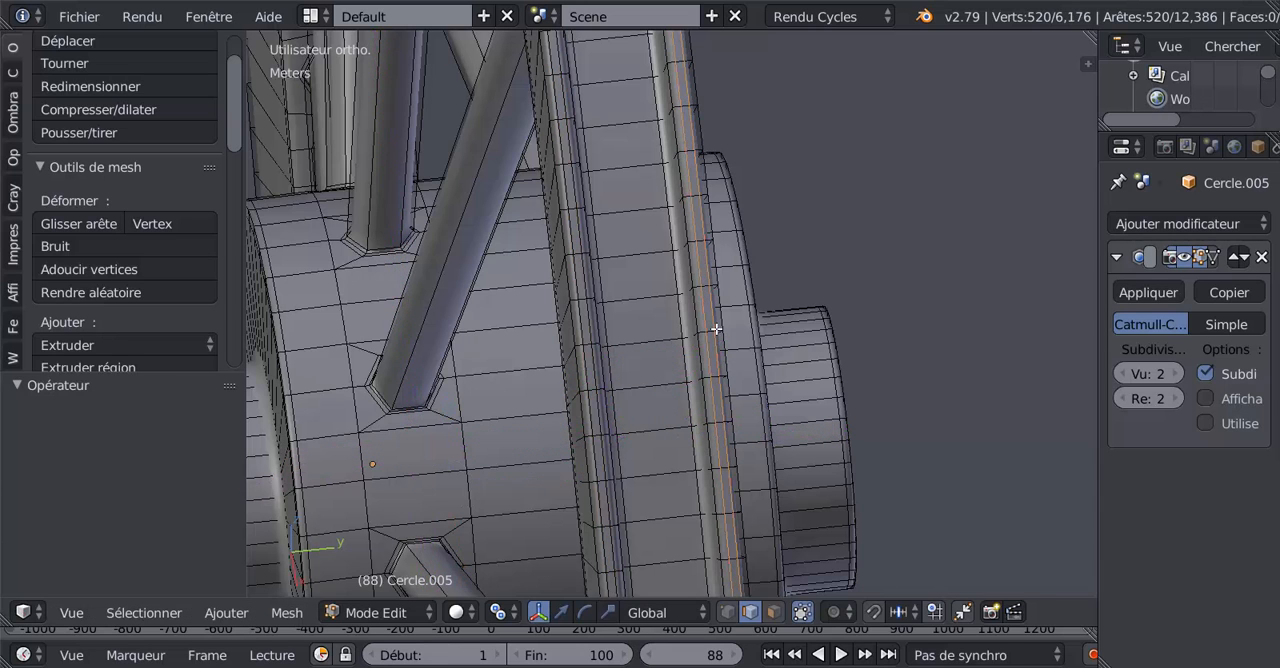
pyautogui.press('Tab')
pyautogui.scroll(-4, 716, 335)
pyautogui.moveTo(715, 340); pyautogui.dragTo(705, 379, button='middle')
pyautogui.press('Tab')
pyautogui.scroll(3, 580, 314)
pyautogui.moveTo(492, 350); pyautogui.dragTo(423, 320, button='middle')
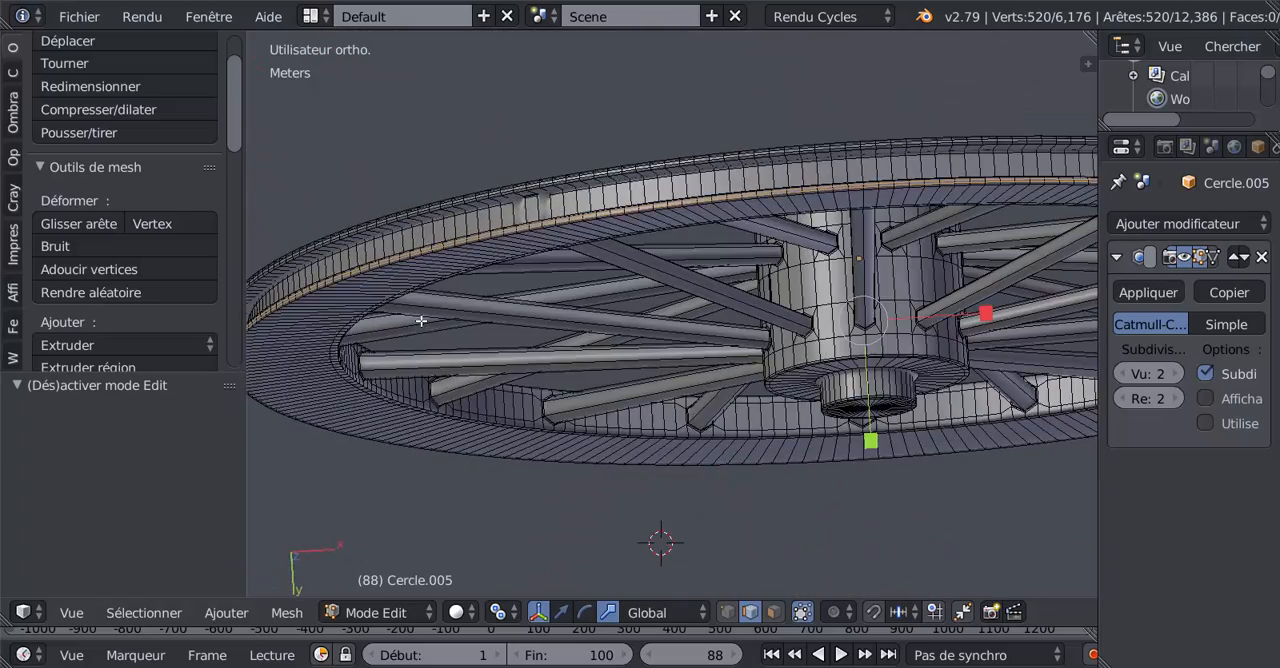
# Step: Set the wheel's viewport subdivision level to 0 to inspect the distorted section of the rim's outer groove
pyautogui.scroll(5, 423, 320)
pyautogui.moveTo(618, 350); pyautogui.dragTo(697, 343, button='middle')
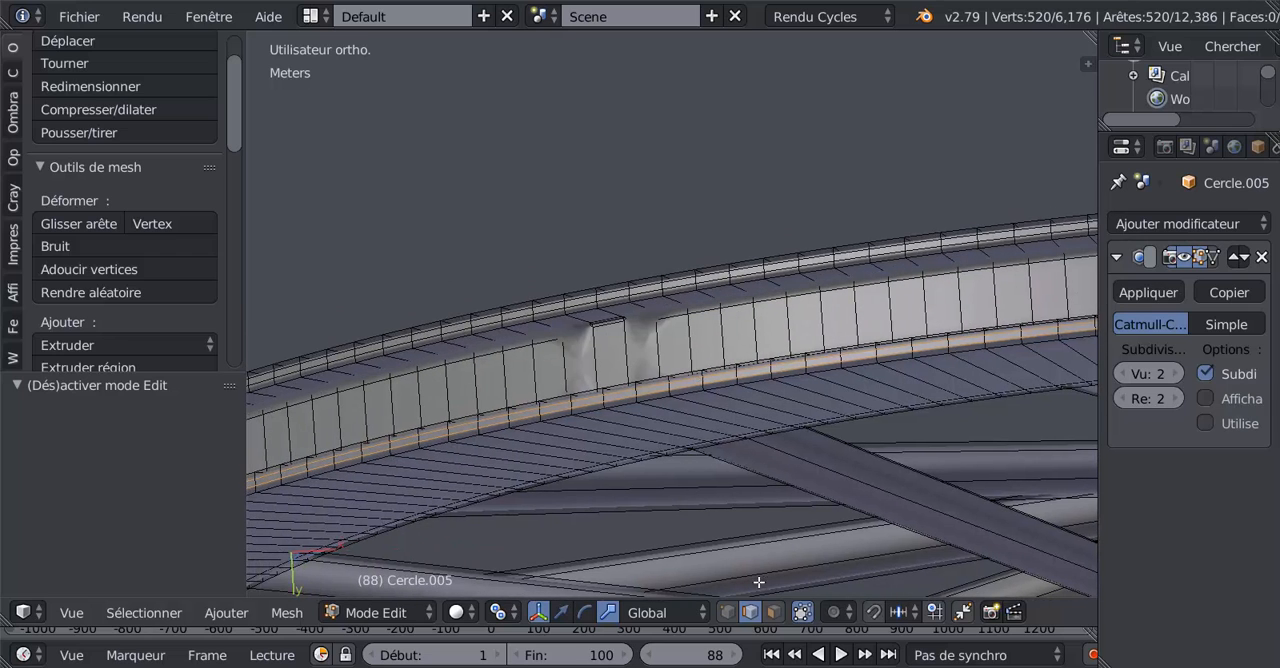
pyautogui.click(1121, 373)
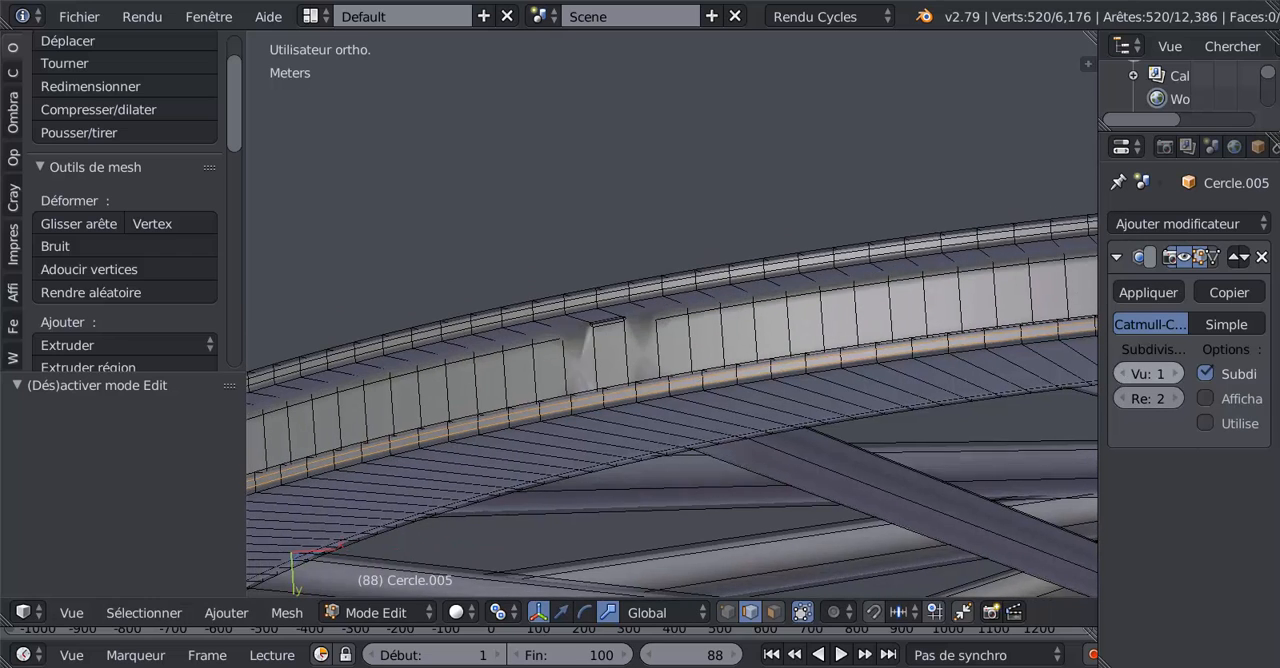
pyautogui.click(1121, 373)
pyautogui.scroll(4, 718, 356)
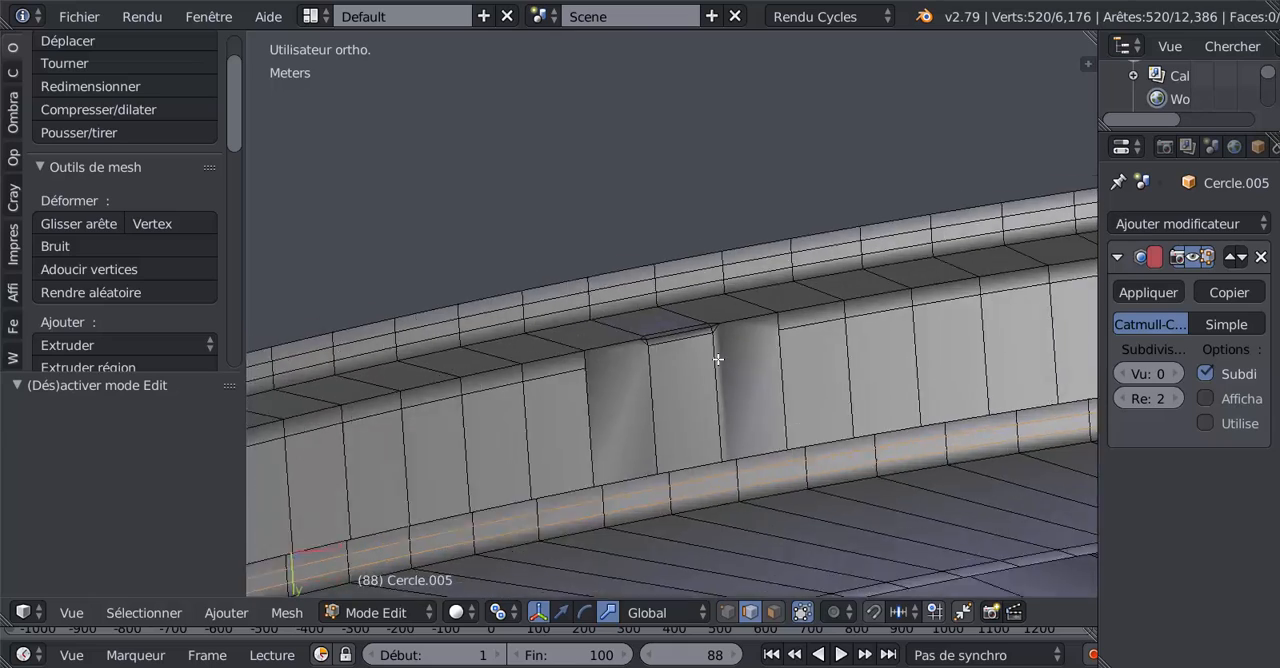
pyautogui.scroll(-2, 718, 358)
pyautogui.scroll(-3, 728, 317)
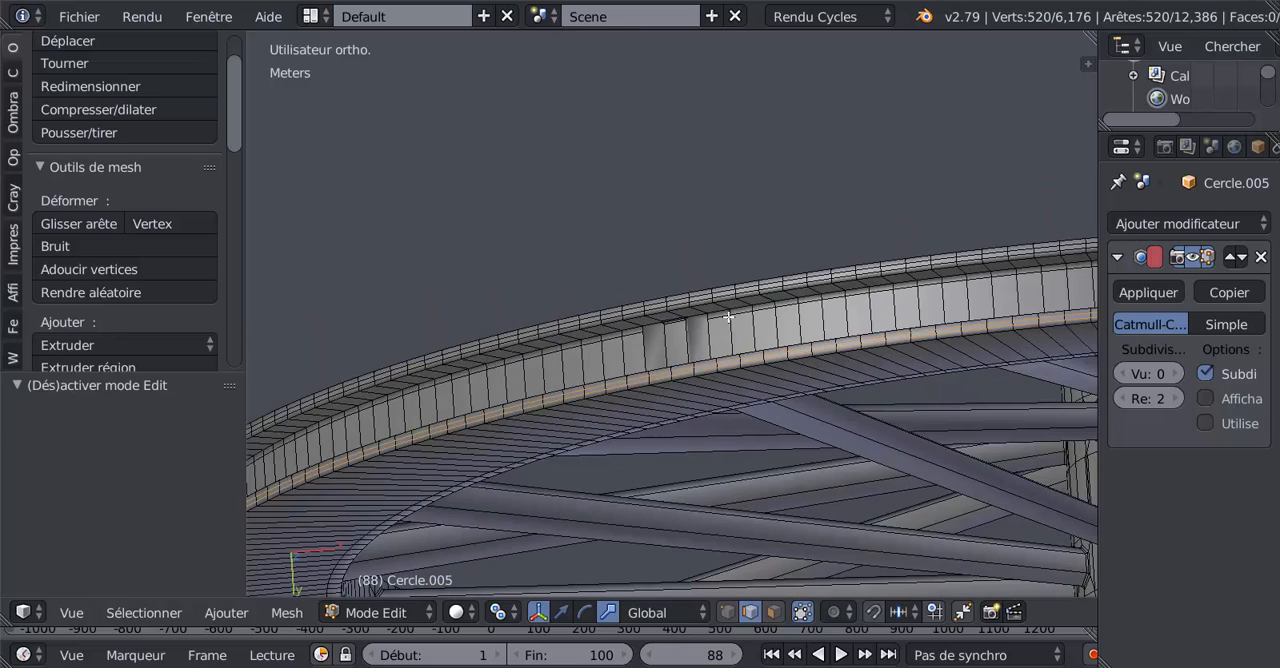
pyautogui.scroll(5, 722, 320)
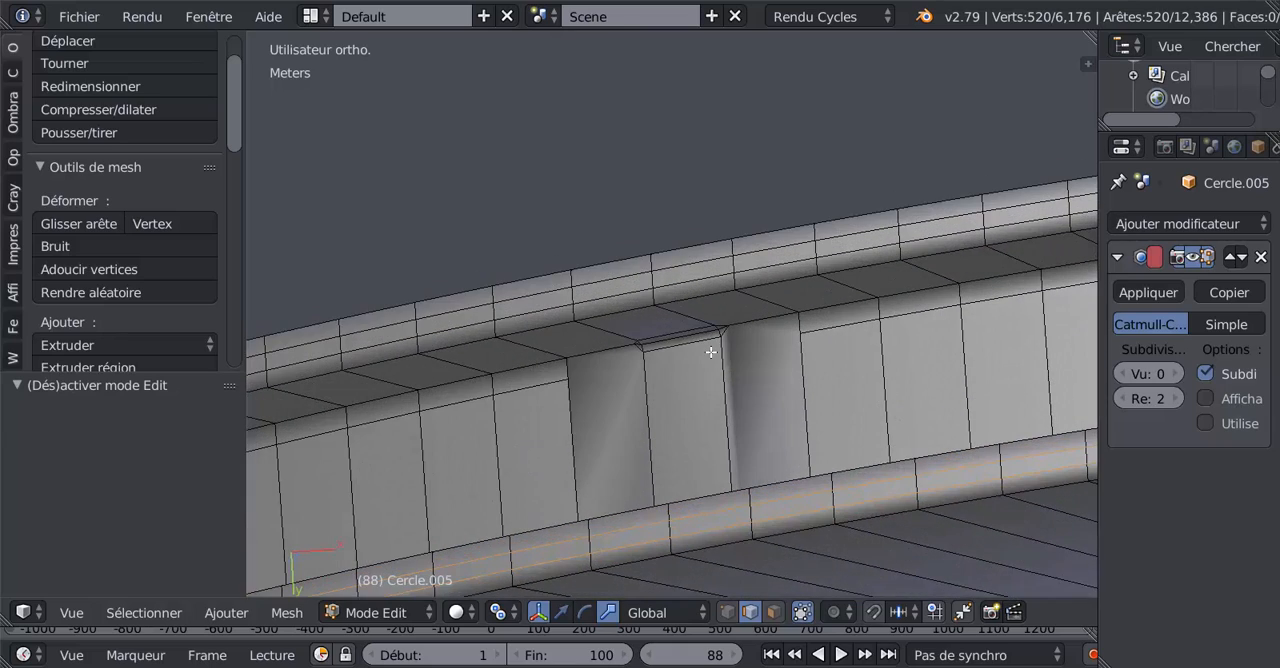
# Step: Examine the wheel and the rim's outer groove from several angles around the distorted section
pyautogui.scroll(-6, 715, 346)
pyautogui.moveTo(733, 298); pyautogui.dragTo(732, 232, button='middle')
pyautogui.scroll(-2, 732, 409)
pyautogui.moveTo(748, 345); pyautogui.dragTo(718, 429, button='middle')
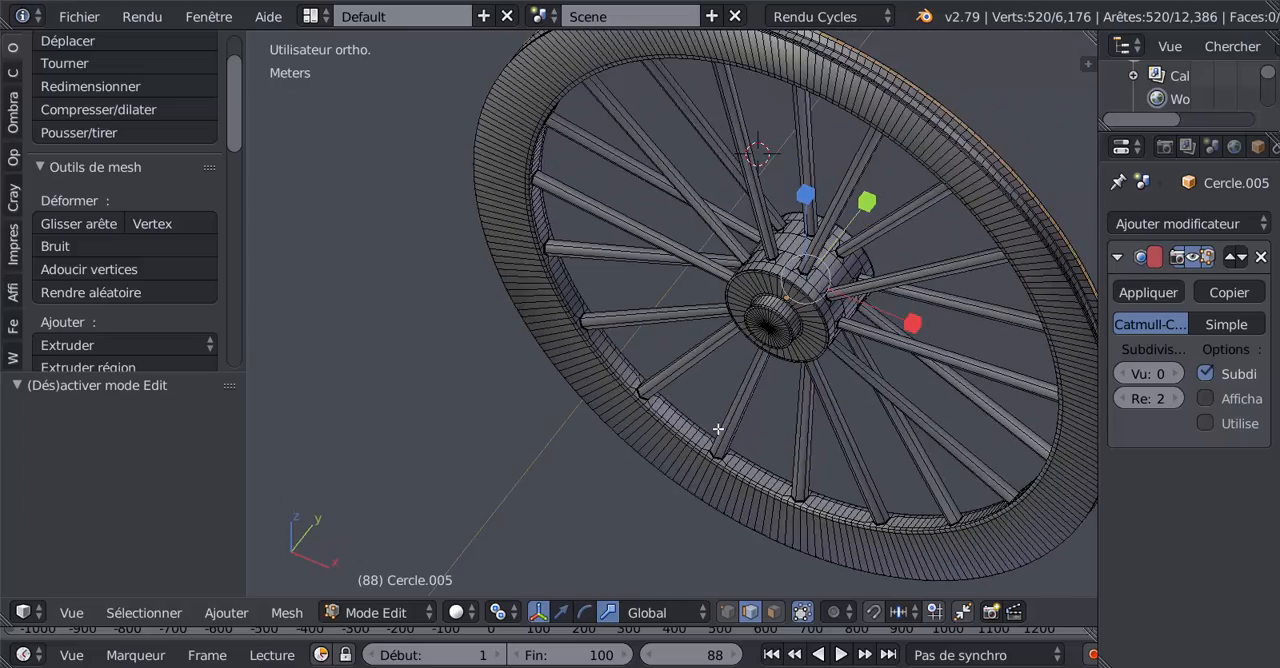
pyautogui.scroll(4, 722, 488)
pyautogui.moveTo(730, 539); pyautogui.dragTo(795, 330, button='middle')
pyautogui.scroll(3, 703, 274)
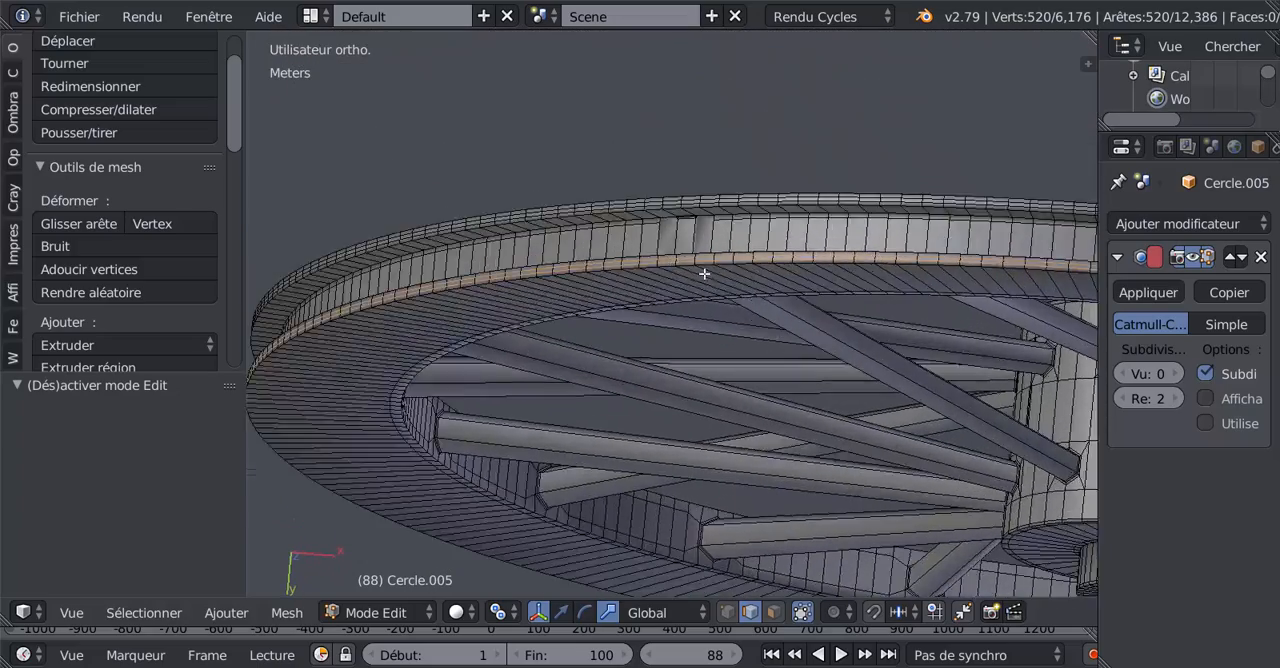
pyautogui.keyDown('shift'); pyautogui.moveTo(724, 236); pyautogui.dragTo(794, 303, button='middle'); pyautogui.keyUp('shift')
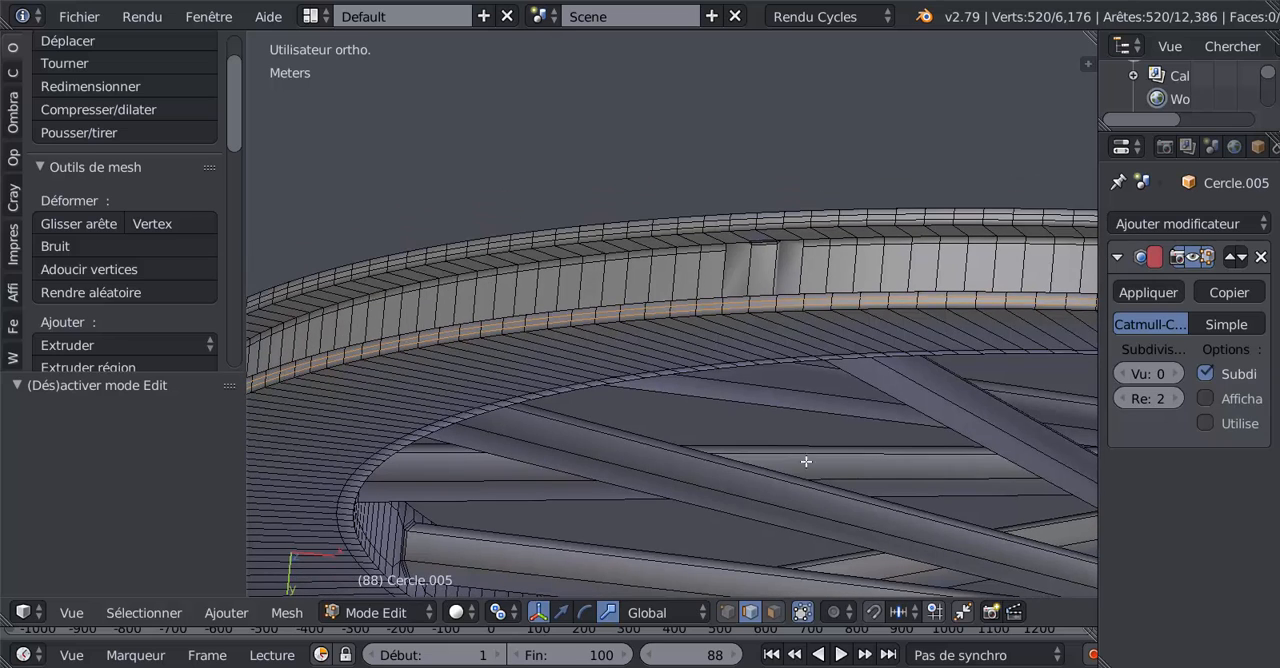
# Step: Dissolve the supporting edge loop along one side of the rim's wide outer groove
pyautogui.click(773, 612)
pyautogui.scroll(4, 755, 262)
pyautogui.keyDown('shift'); pyautogui.moveTo(795, 234); pyautogui.dragTo(713, 277, button='middle'); pyautogui.keyUp('shift')
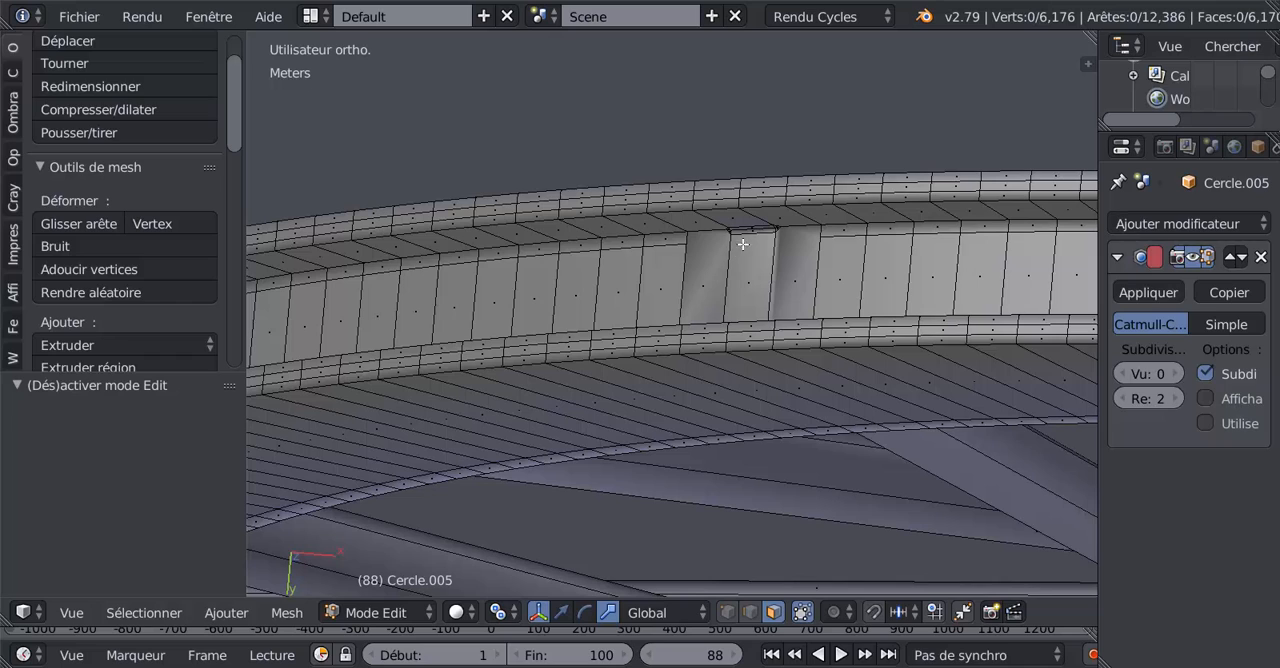
pyautogui.rightClick(751, 255)
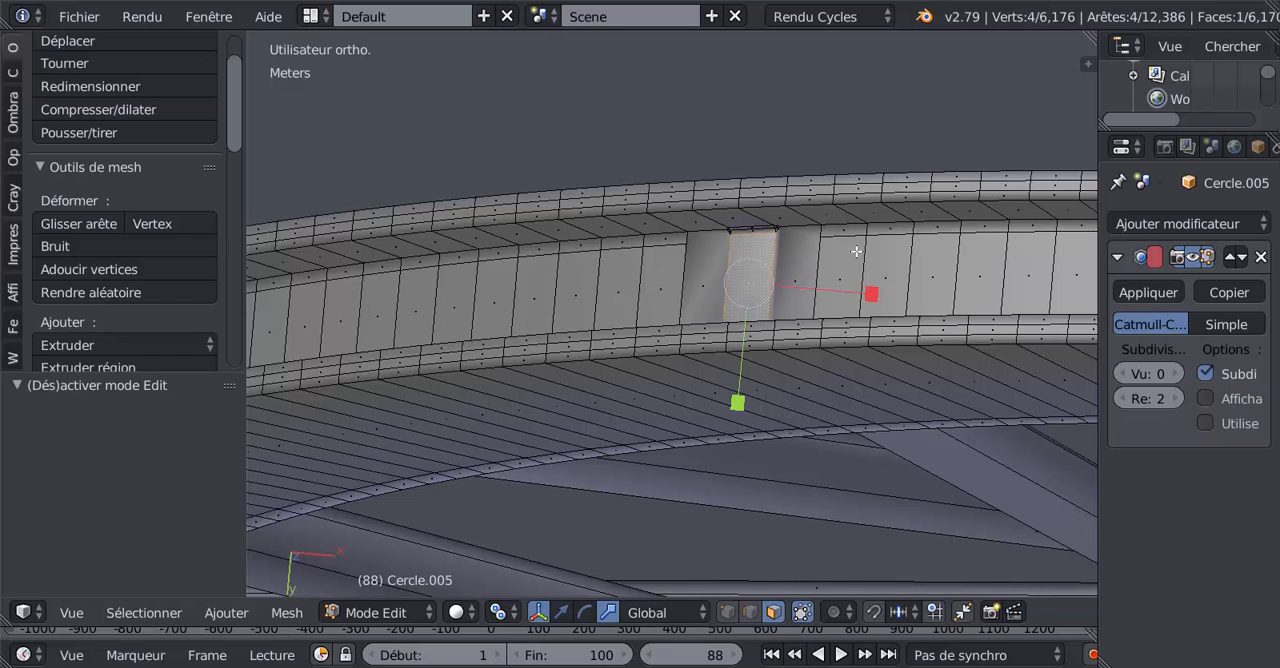
pyautogui.click(750, 612)
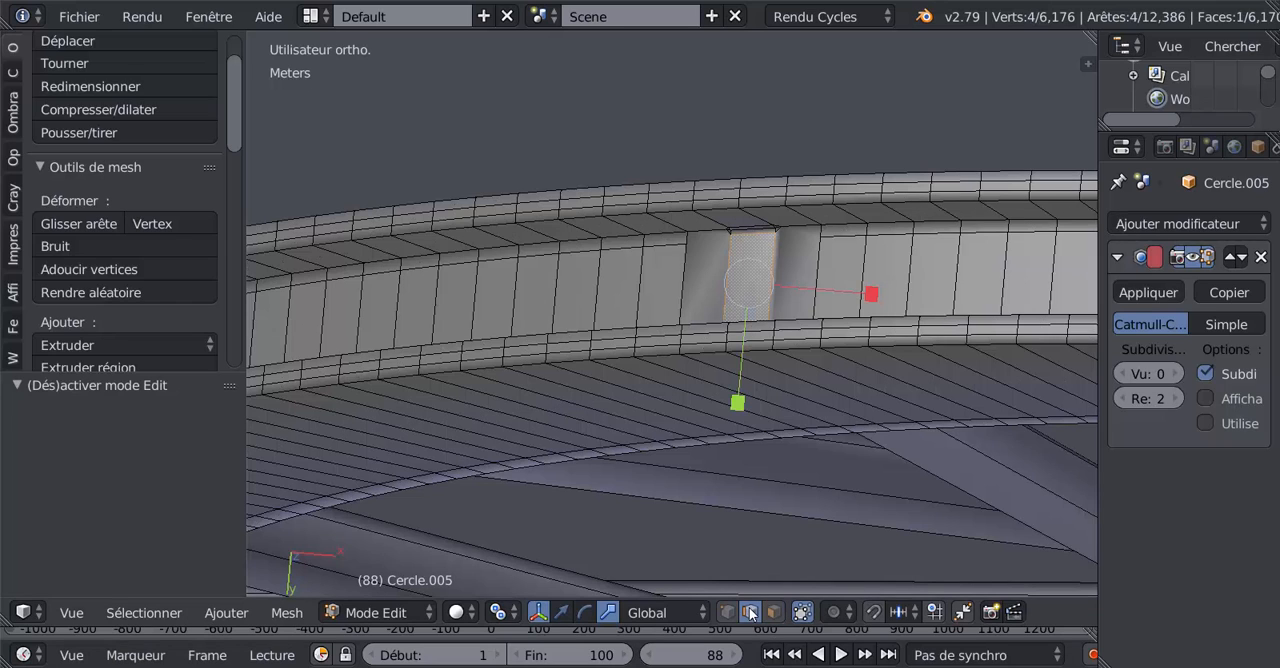
pyautogui.keyDown('alt'); pyautogui.rightClick(844, 234); pyautogui.keyUp('alt')
pyautogui.press('x')
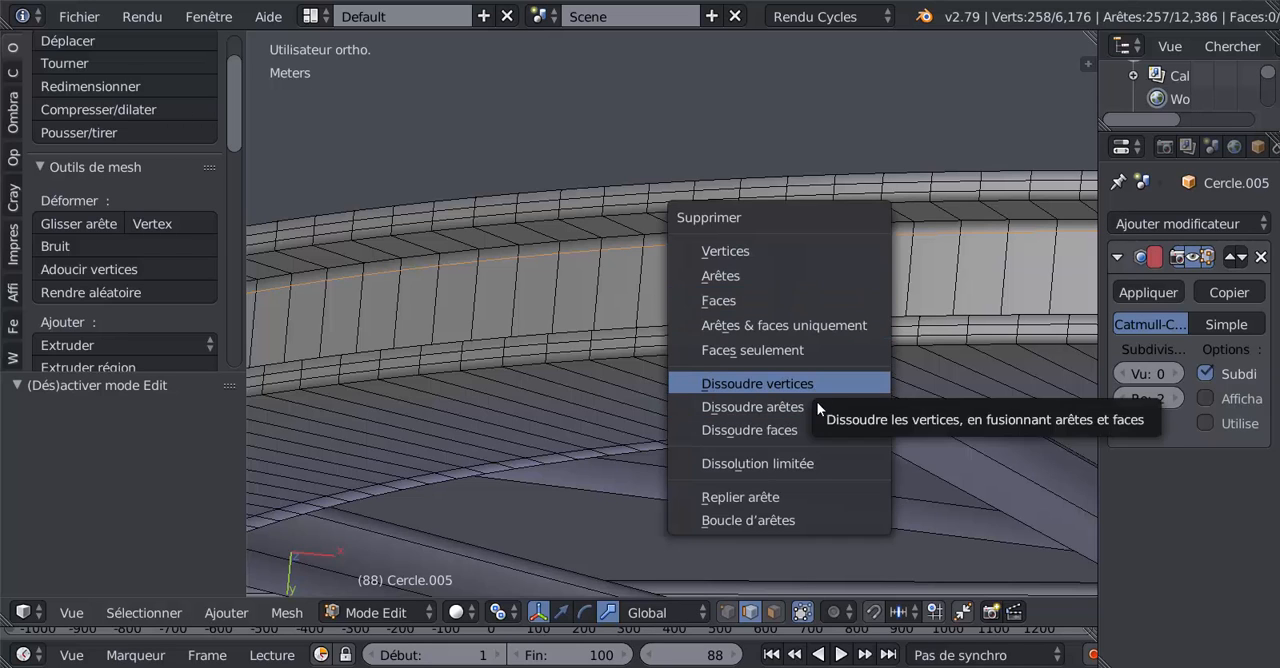
pyautogui.click(817, 405)
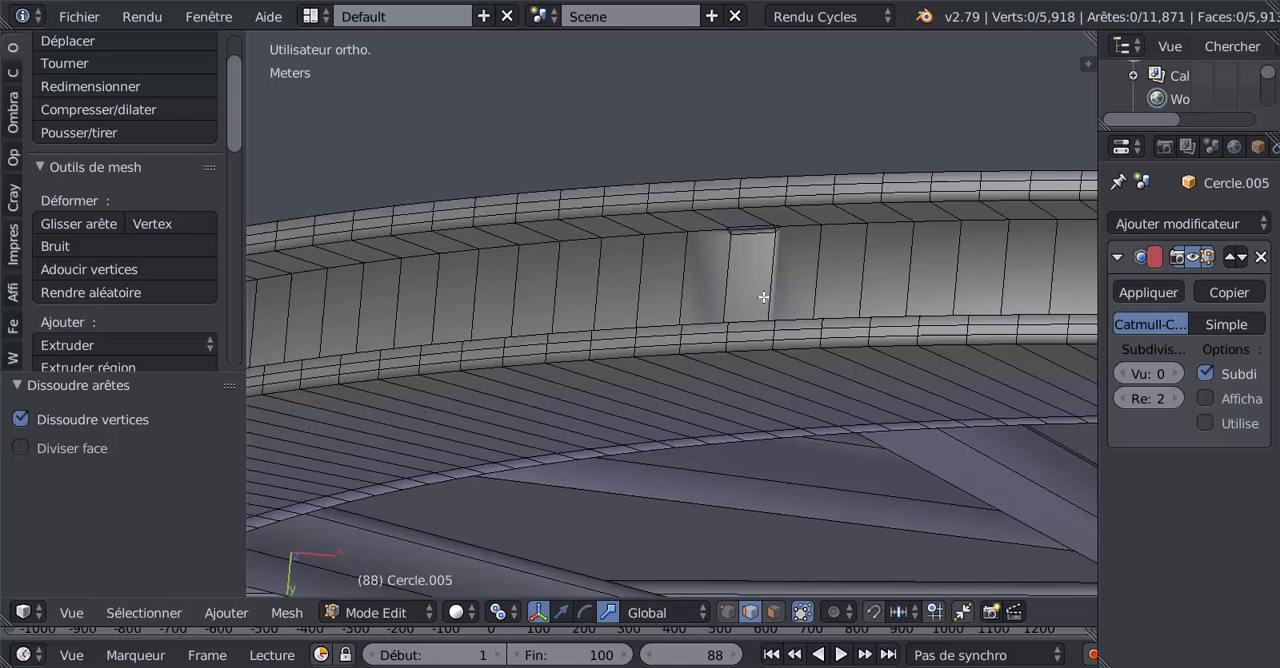
# Step: Dissolve the supporting edge loop along the next flawed side of the rim's outer groove
pyautogui.moveTo(763, 297); pyautogui.dragTo(739, 365, button='middle')
pyautogui.keyDown('alt'); pyautogui.rightClick(626, 401); pyautogui.keyUp('alt')
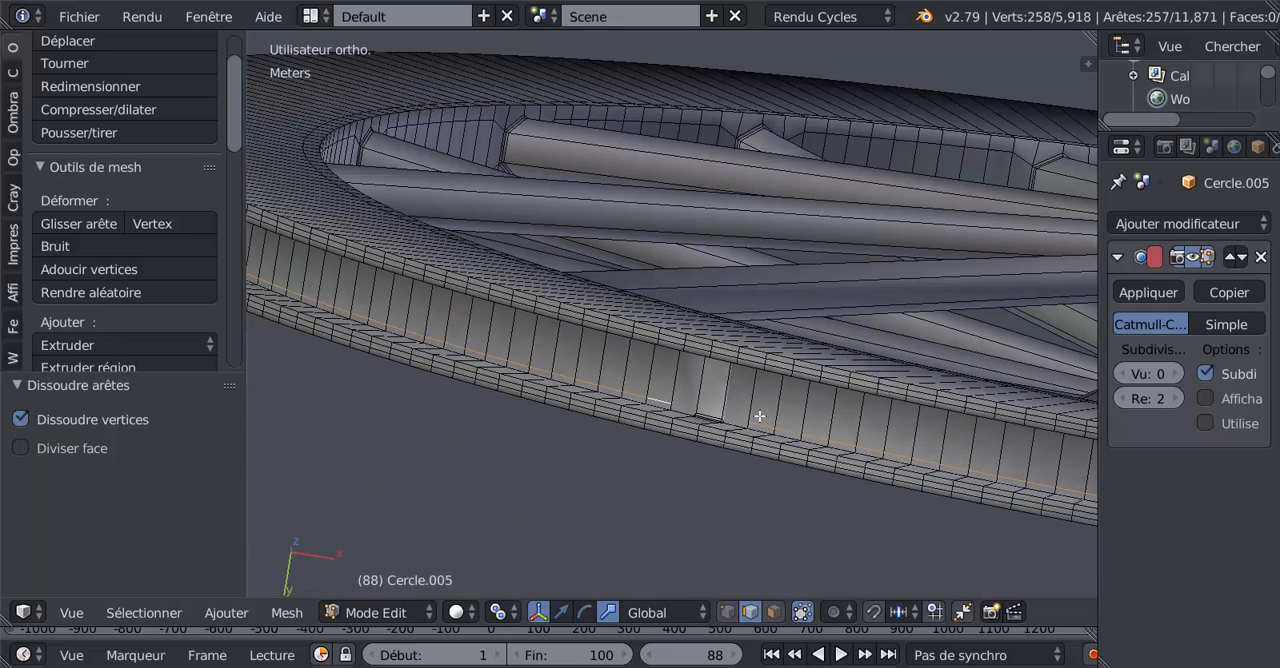
pyautogui.press('x')
pyautogui.click(760, 416)
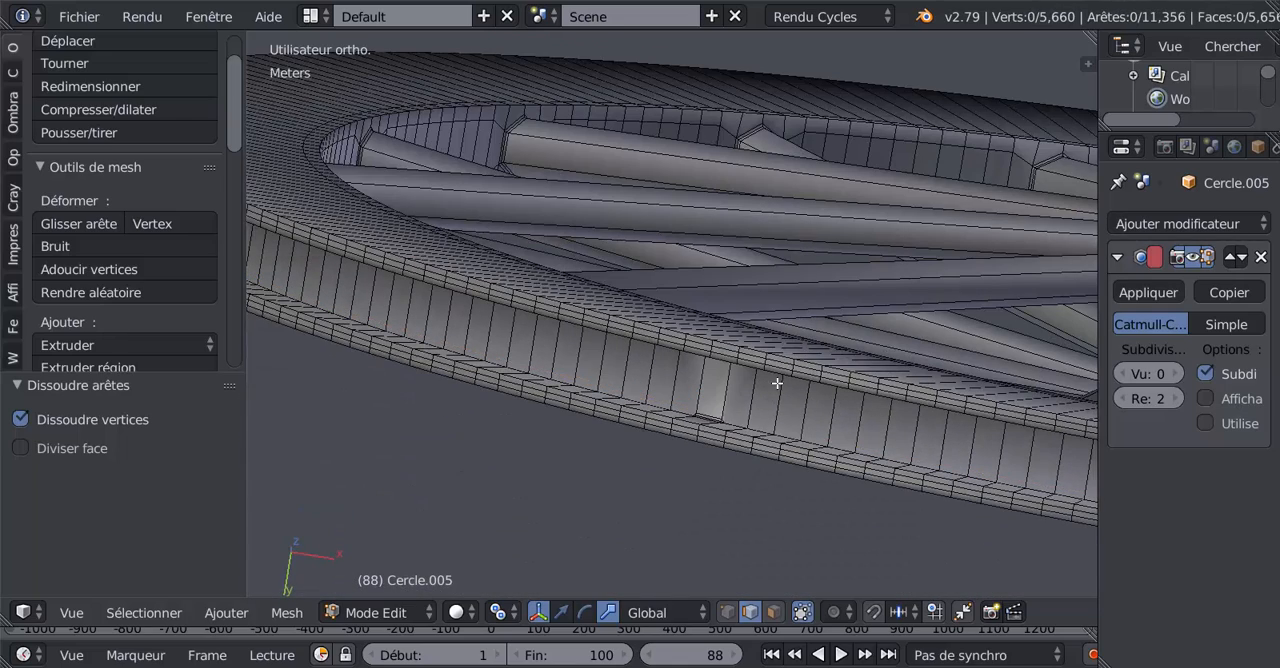
# Step: Dissolve the stray bevel edges outlining the small patch at the groove's corner in the distorted section
pyautogui.moveTo(777, 383); pyautogui.dragTo(794, 337, button='middle')
pyautogui.scroll(3, 767, 330)
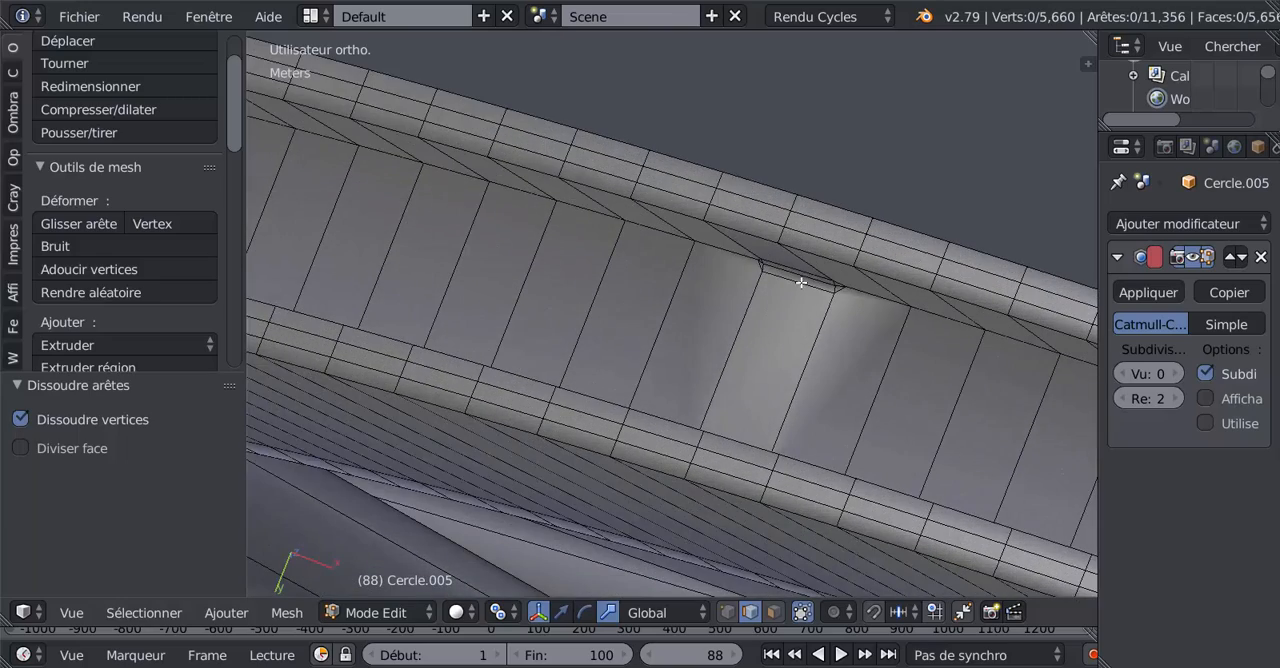
pyautogui.moveTo(801, 283); pyautogui.dragTo(814, 348, button='middle')
pyautogui.scroll(2, 831, 303)
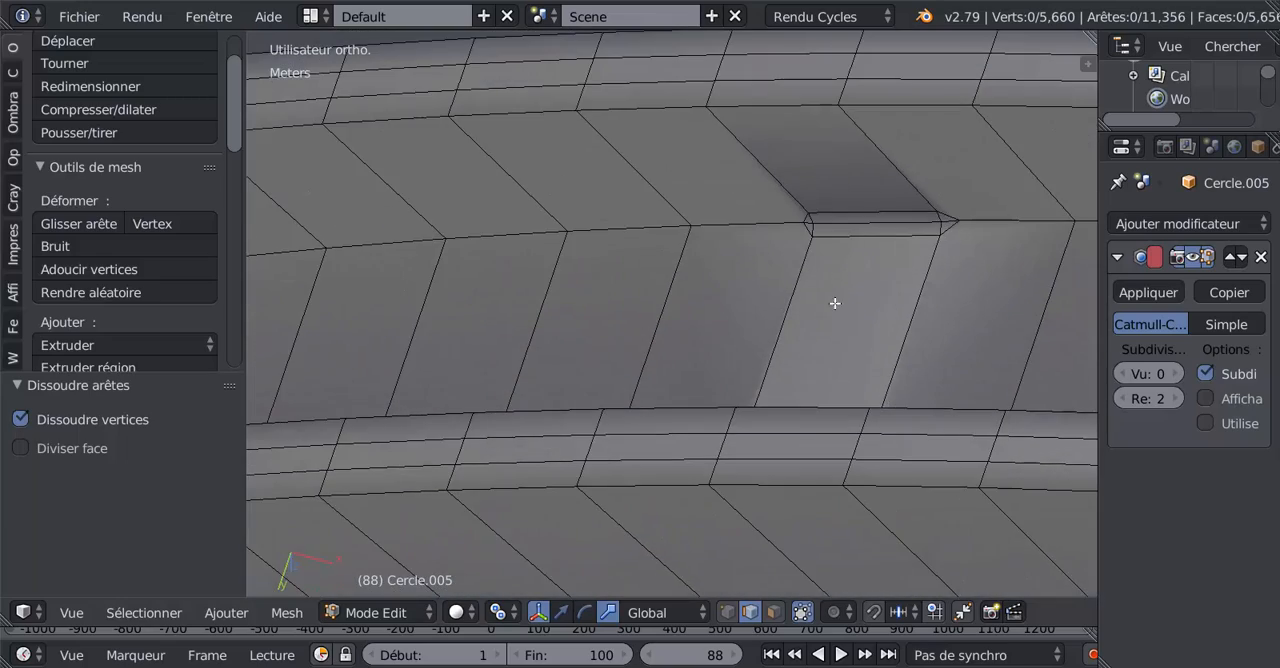
pyautogui.rightClick(872, 243)
pyautogui.keyDown('shift'); pyautogui.rightClick(947, 228); pyautogui.keyUp('shift')
pyautogui.keyDown('shift'); pyautogui.rightClick(944, 213); pyautogui.keyUp('shift')
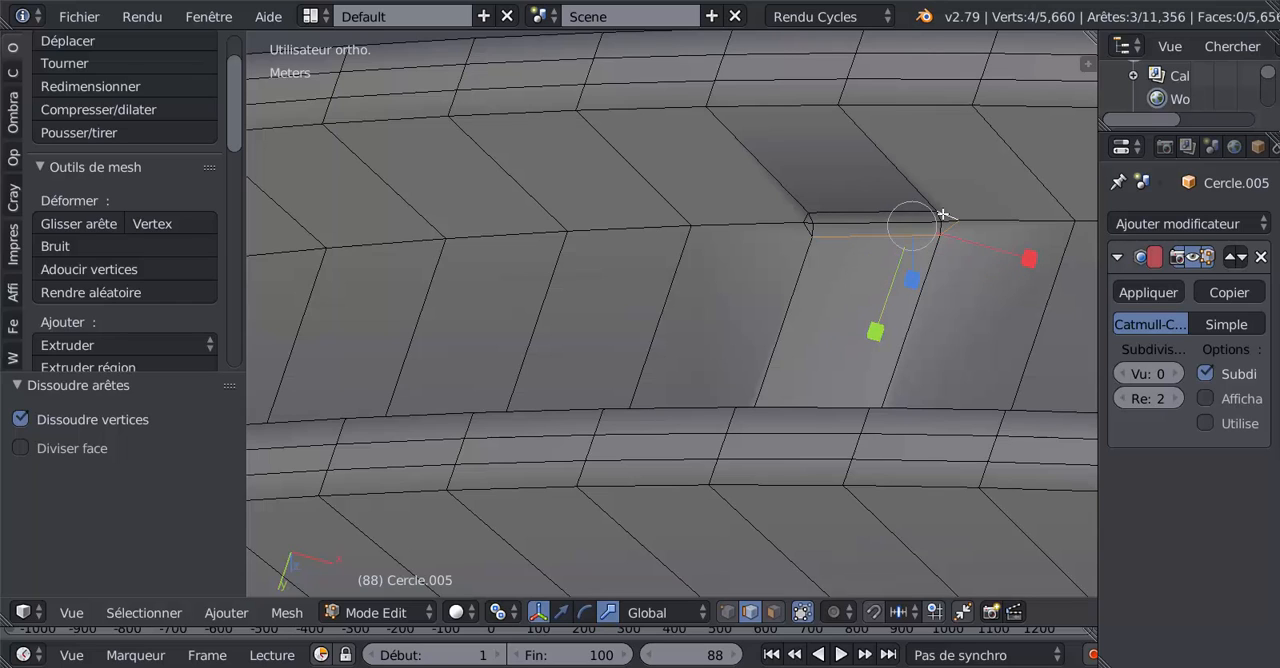
pyautogui.keyDown('shift'); pyautogui.rightClick(819, 236); pyautogui.keyUp('shift')
pyautogui.keyDown('shift'); pyautogui.rightClick(807, 219); pyautogui.keyUp('shift')
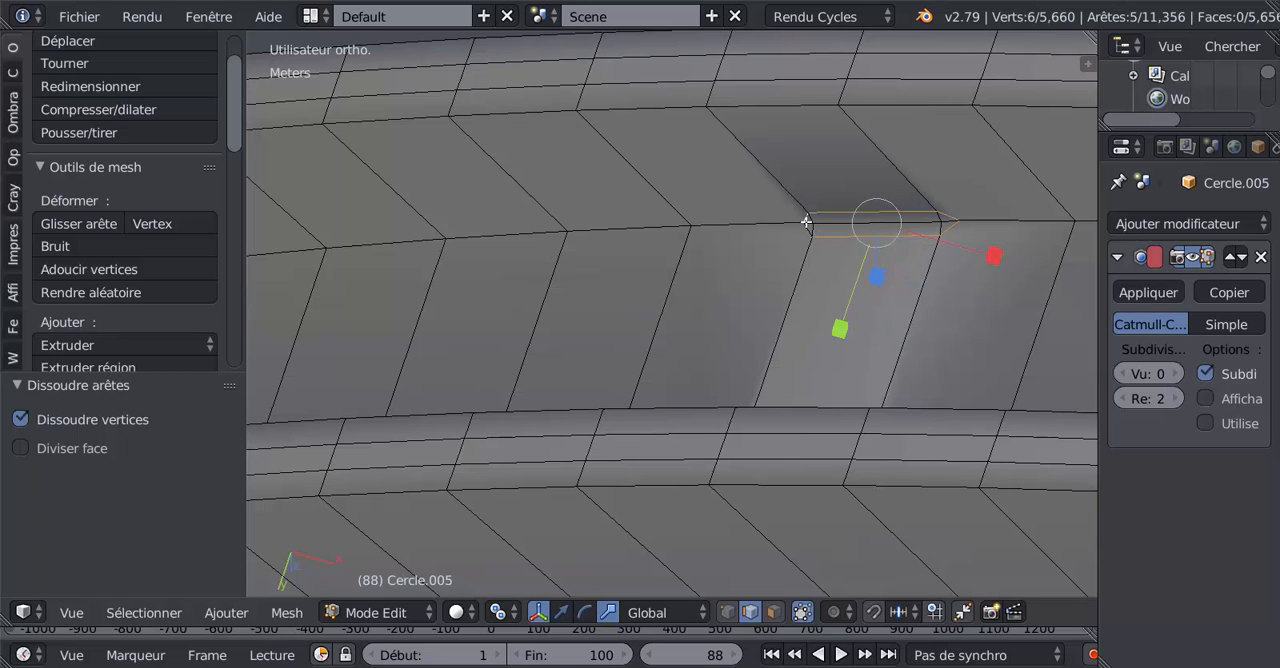
pyautogui.press('x')
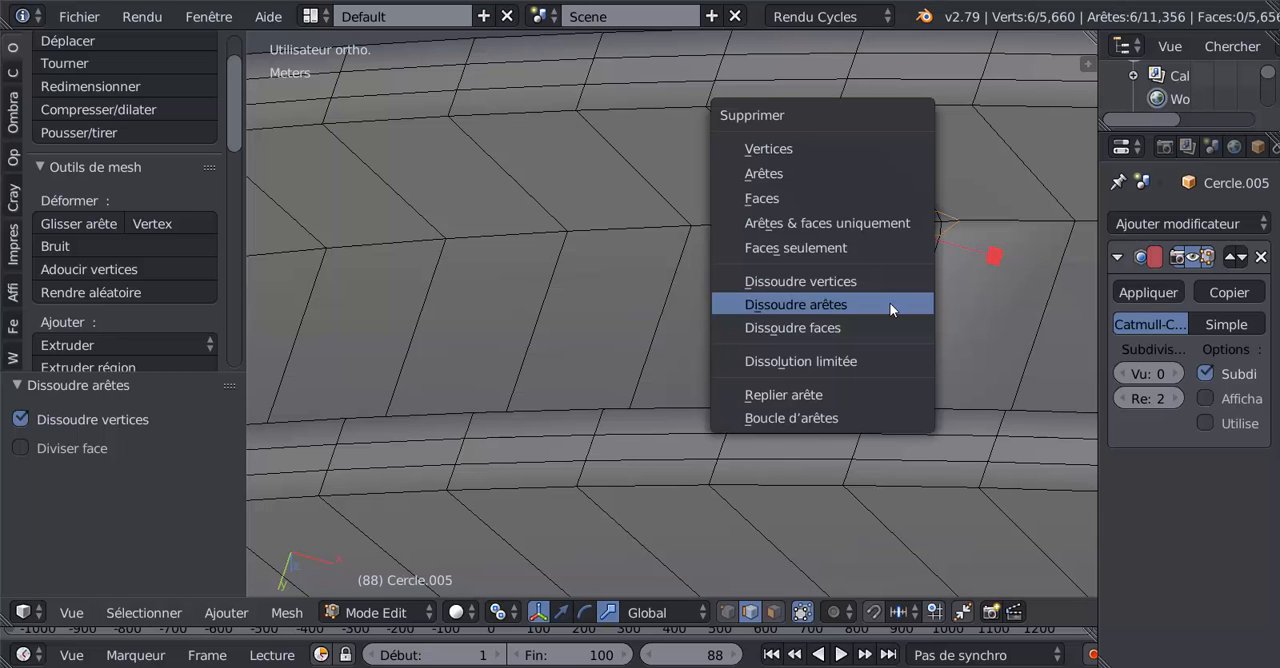
pyautogui.click(891, 305)
# Step: Dissolve the matching stray bevel edges around the small patch in the groove's other distorted section
pyautogui.scroll(-4, 891, 303)
pyautogui.moveTo(846, 346)
pyautogui.mouseDown(button='middle')
pyautogui.moveTo(722, 406)
pyautogui.moveTo(625, 366)
pyautogui.mouseUp(button='middle')
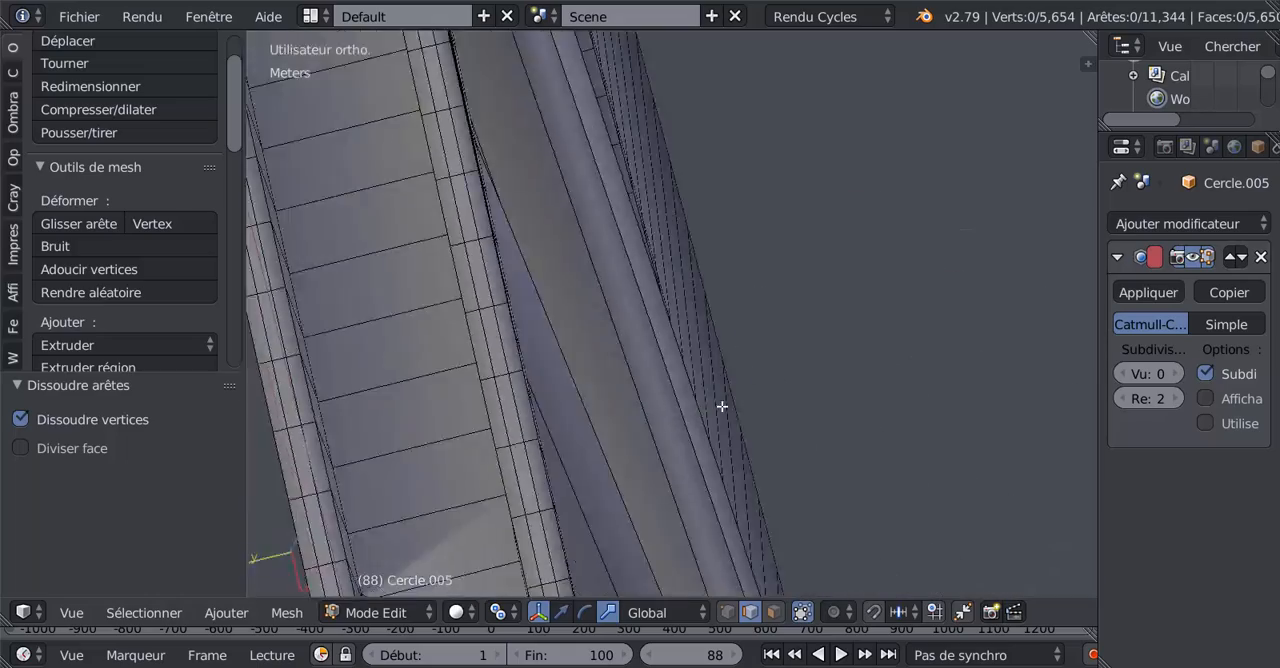
pyautogui.keyDown('shift'); pyautogui.moveTo(529, 249); pyautogui.dragTo(770, 467, button='middle'); pyautogui.keyUp('shift')
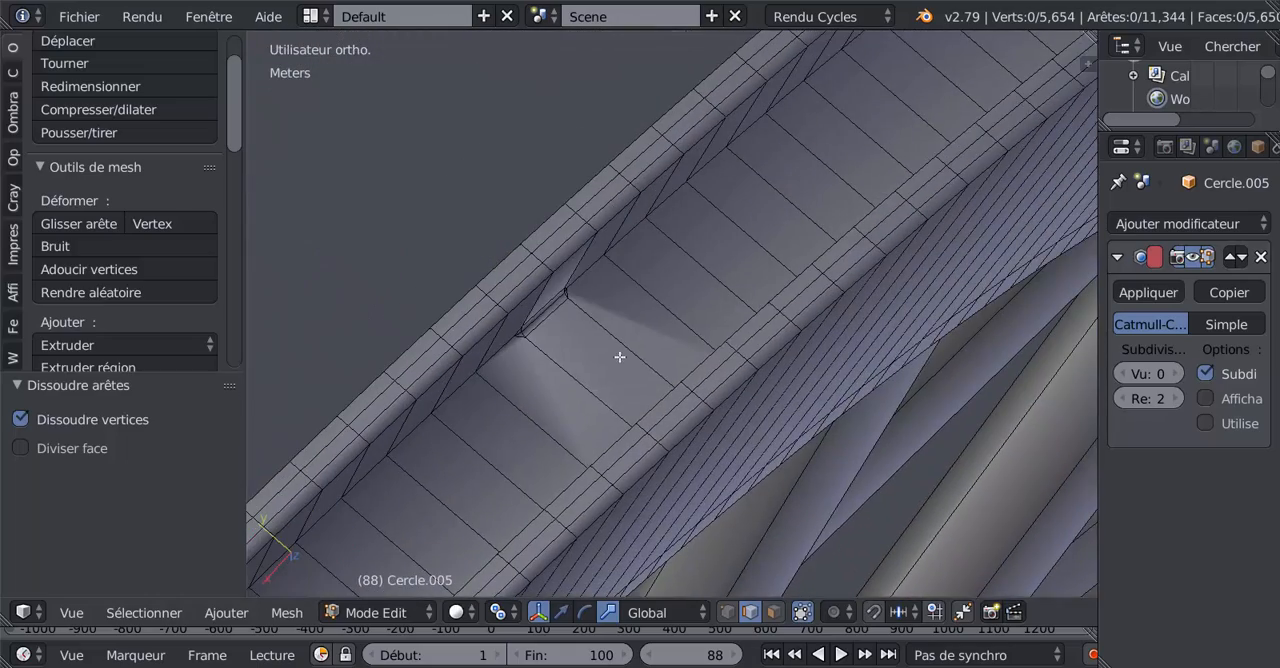
pyautogui.scroll(6, 591, 303)
pyautogui.rightClick(711, 384)
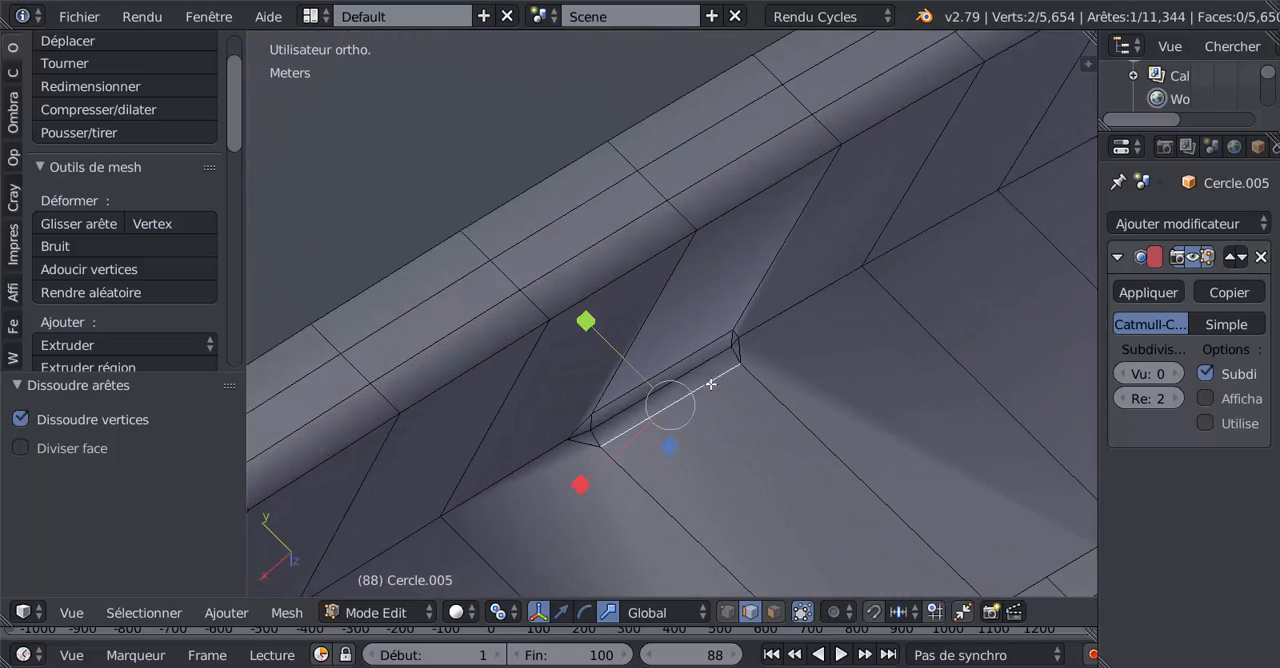
pyautogui.keyDown('shift'); pyautogui.rightClick(697, 350); pyautogui.keyUp('shift')
pyautogui.keyDown('shift'); pyautogui.rightClick(748, 348); pyautogui.keyUp('shift')
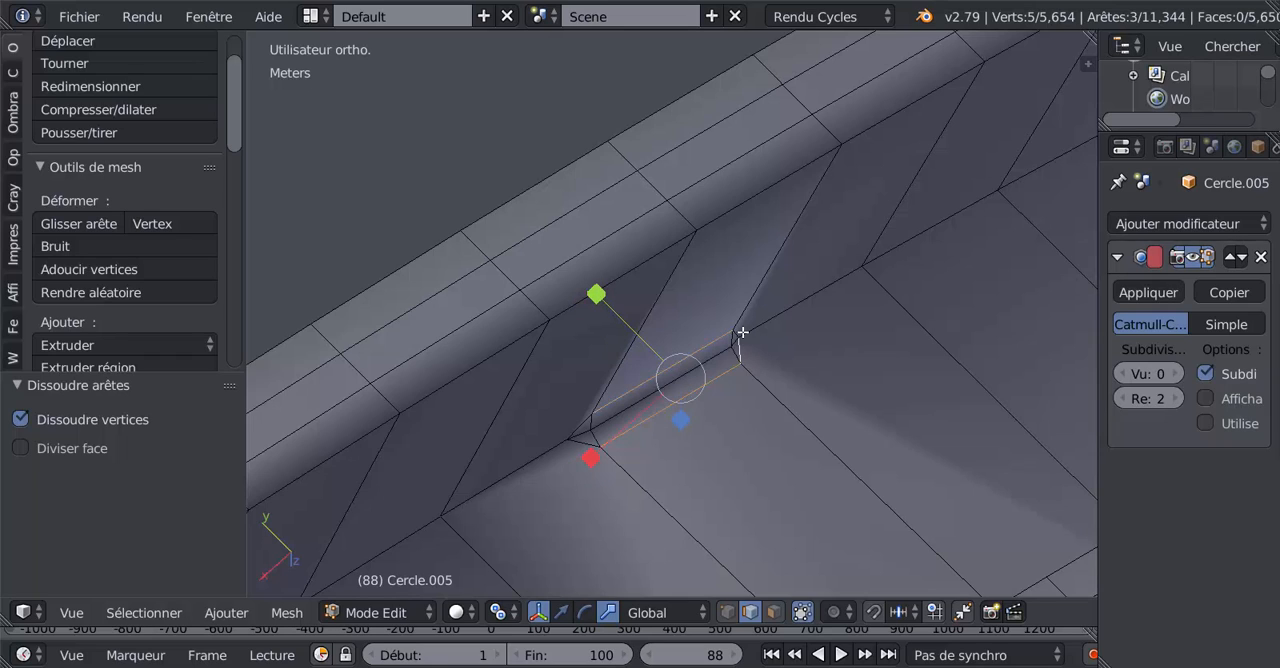
pyautogui.keyDown('shift'); pyautogui.rightClick(741, 336); pyautogui.keyUp('shift')
pyautogui.keyDown('shift'); pyautogui.rightClick(756, 327); pyautogui.keyUp('shift')
pyautogui.keyDown('shift'); pyautogui.rightClick(736, 340); pyautogui.keyUp('shift')
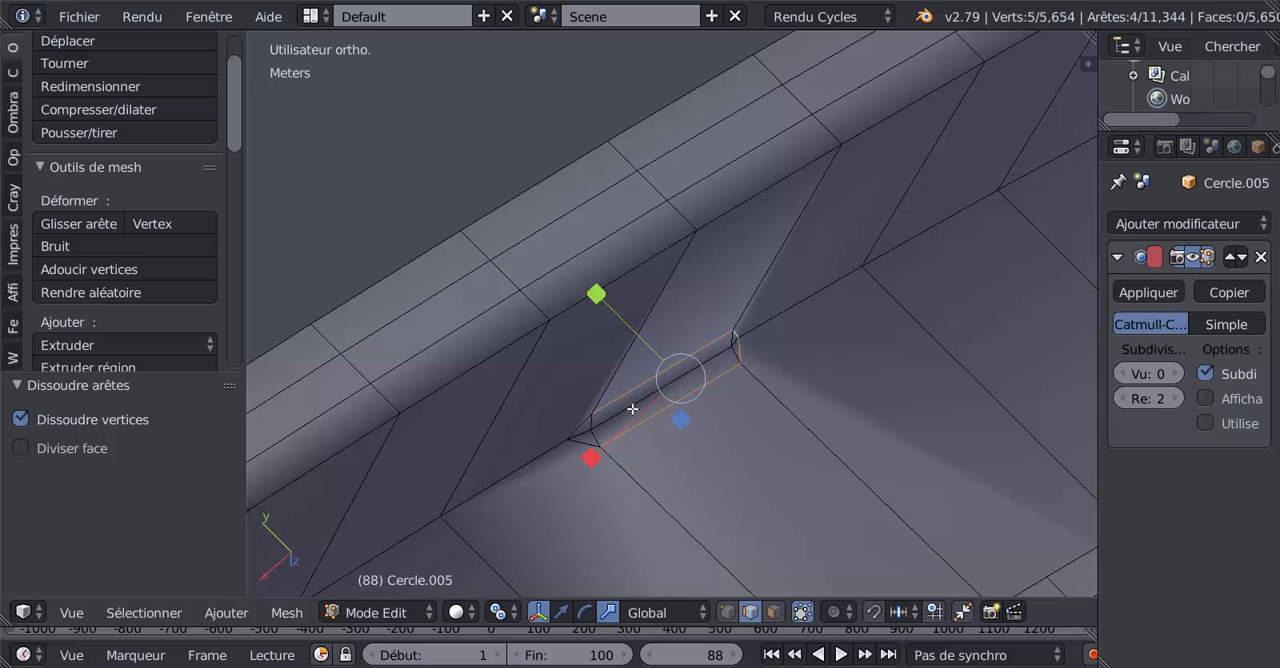
pyautogui.keyDown('shift'); pyautogui.rightClick(578, 427); pyautogui.keyUp('shift')
pyautogui.press('x')
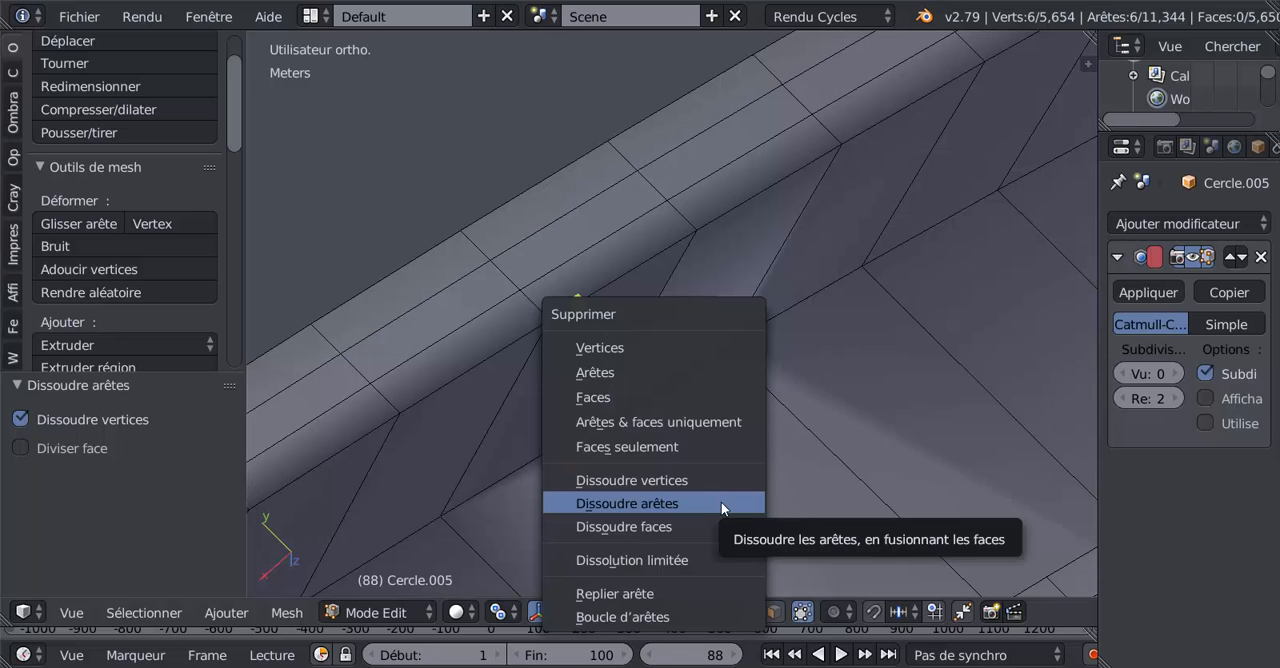
pyautogui.click(723, 500)
# Step: Add two supporting edge loops around the cleaned groove floor, one close to each side
pyautogui.scroll(-3, 739, 460)
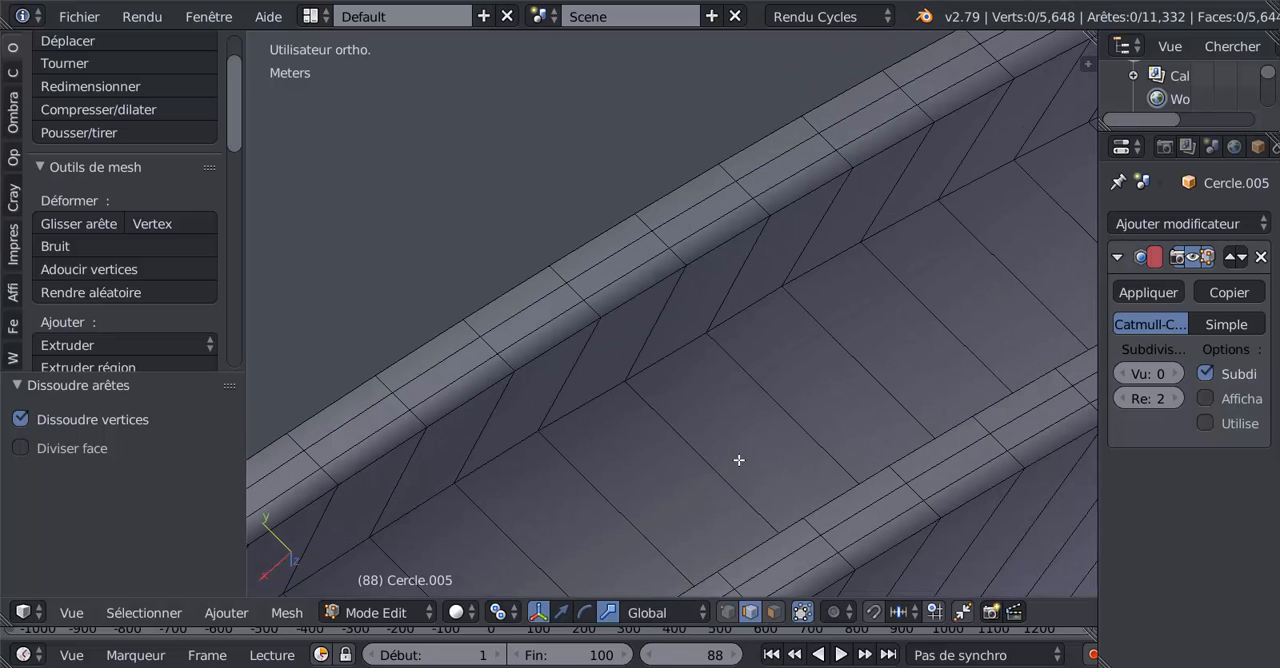
pyautogui.hotkey('ctrl', 'r')
pyautogui.click(795, 410)
pyautogui.click(753, 302)
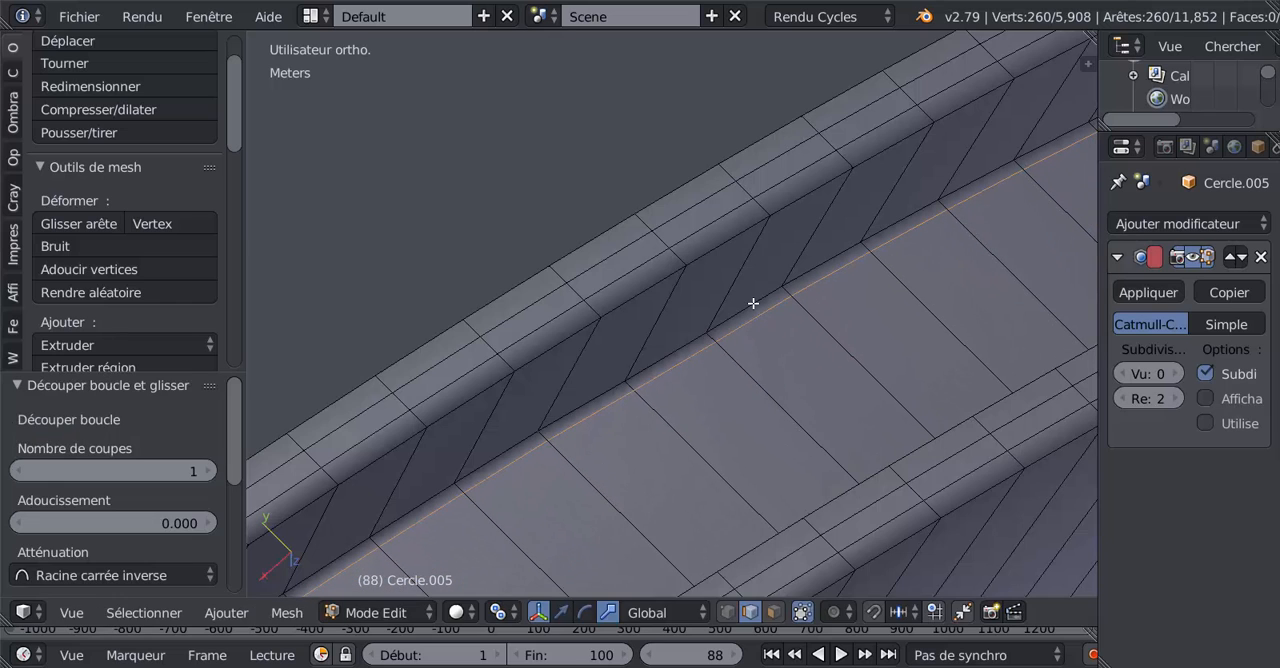
pyautogui.hotkey('ctrl', 'r')
pyautogui.click(764, 388)
pyautogui.click(800, 426)
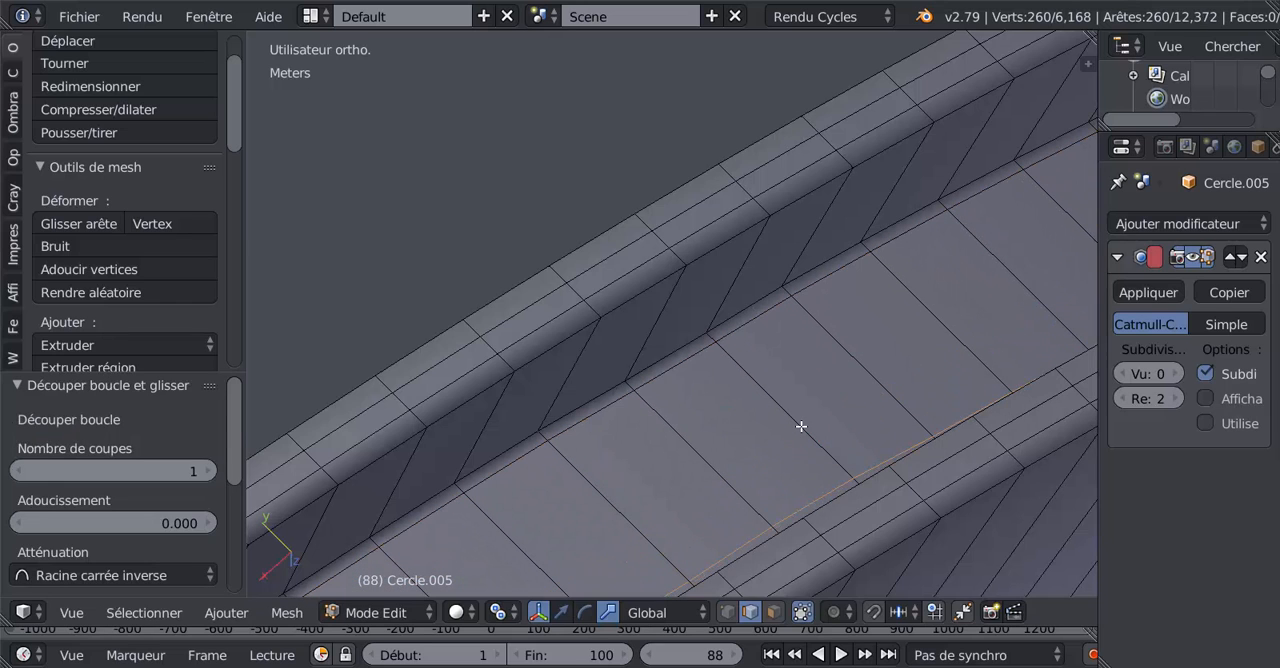
# Step: Leave mesh editing and set the wheel's viewport subdivision level to 2
pyautogui.scroll(-3, 797, 438)
pyautogui.press('Tab')
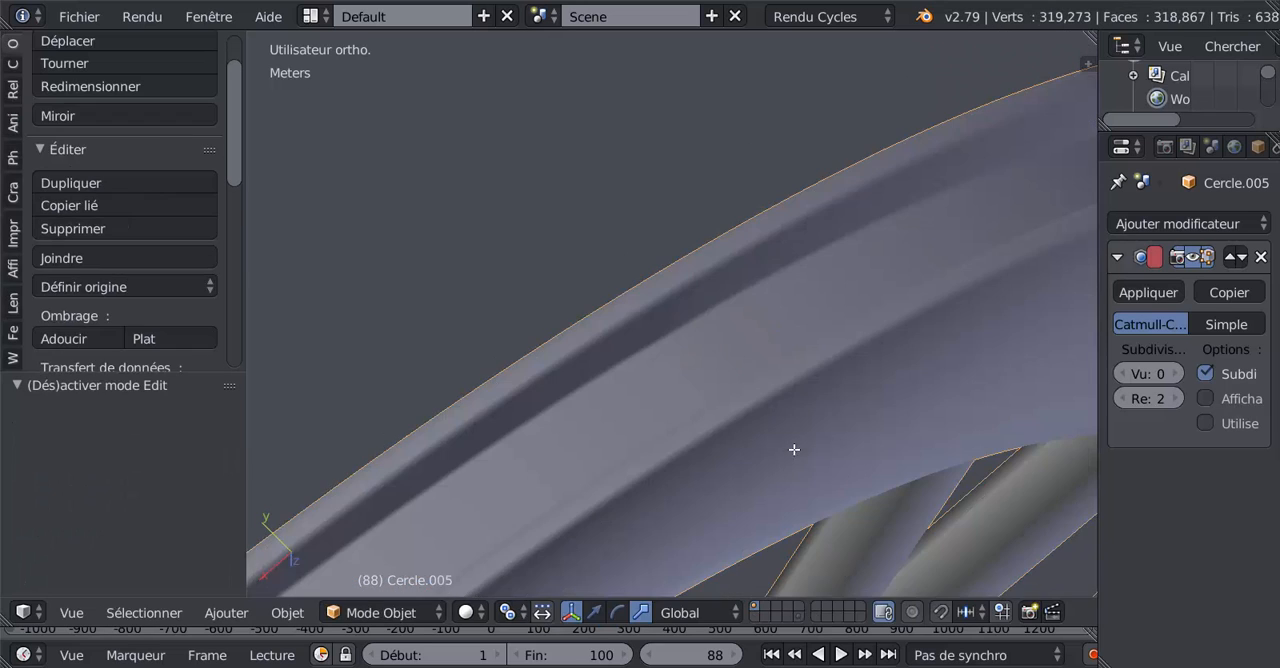
pyautogui.click(1171, 373)
pyautogui.click(1171, 373)
# Step: Examine the smoothed wheel as a whole and compare it with the reference drawing in front view
pyautogui.scroll(-9, 793, 427)
pyautogui.press('Tab')
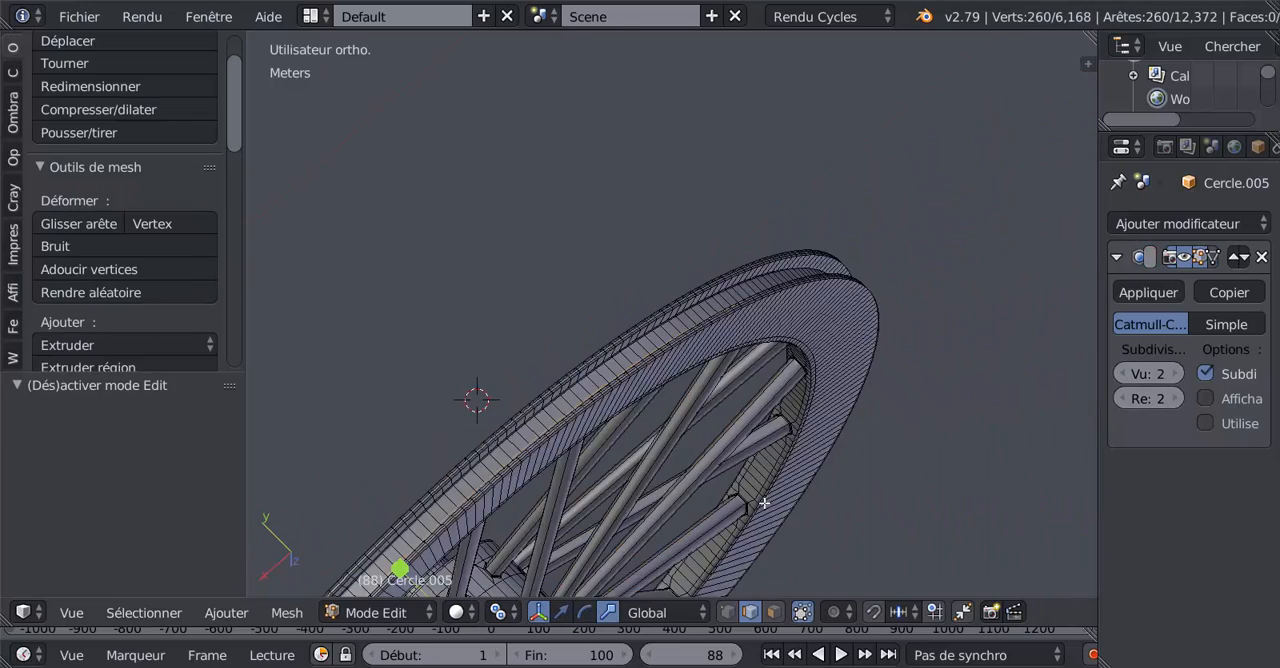
pyautogui.moveTo(763, 503); pyautogui.dragTo(777, 291, button='middle')
pyautogui.press('Tab')
pyautogui.scroll(-5, 777, 320)
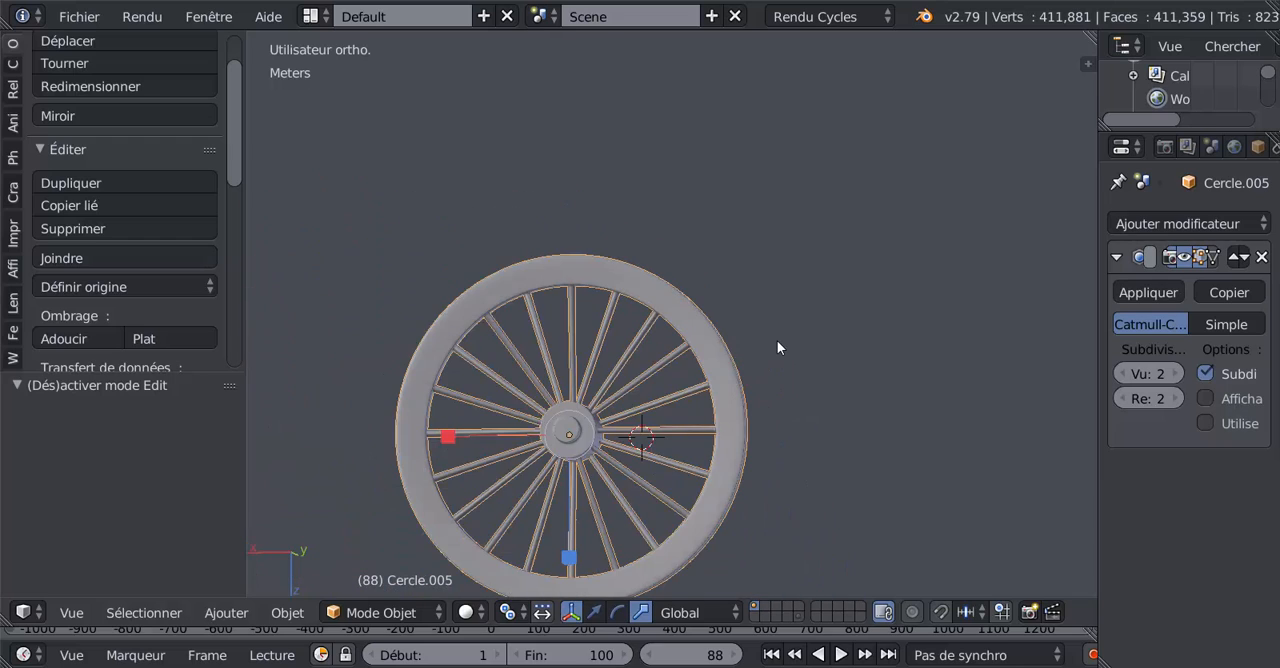
pyautogui.press('KP_1')
pyautogui.keyDown('shift'); pyautogui.moveTo(824, 267); pyautogui.dragTo(687, 414, button='middle'); pyautogui.keyUp('shift')
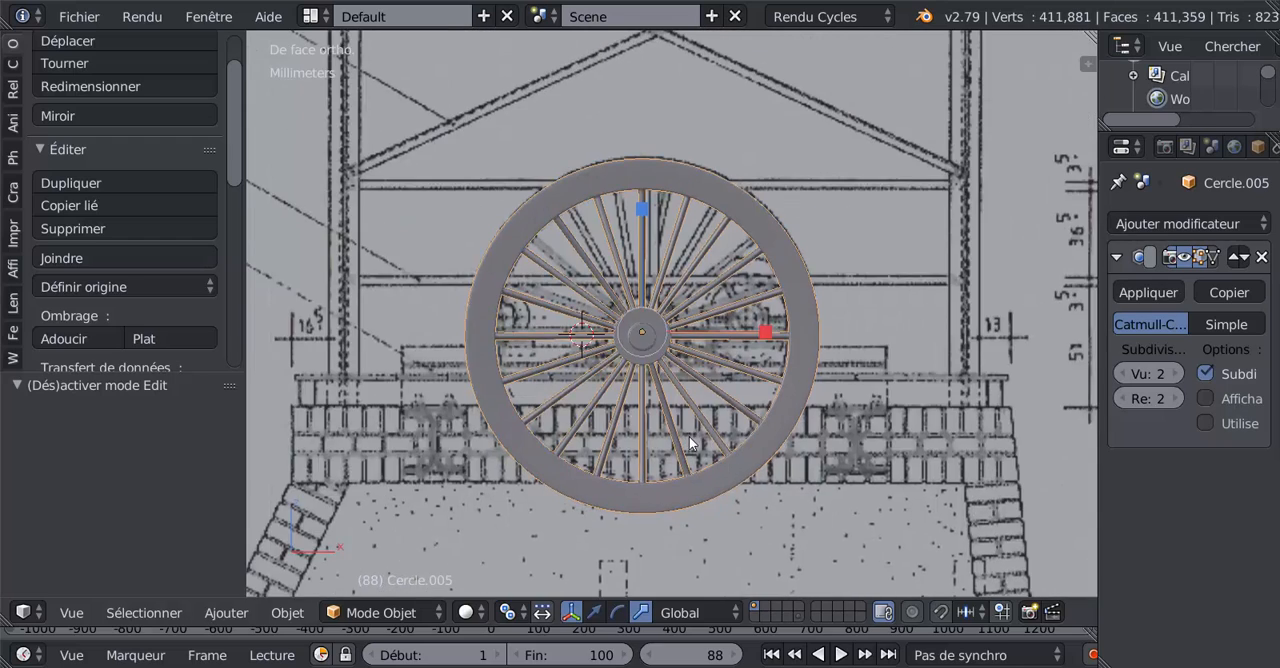
pyautogui.scroll(4, 689, 427)
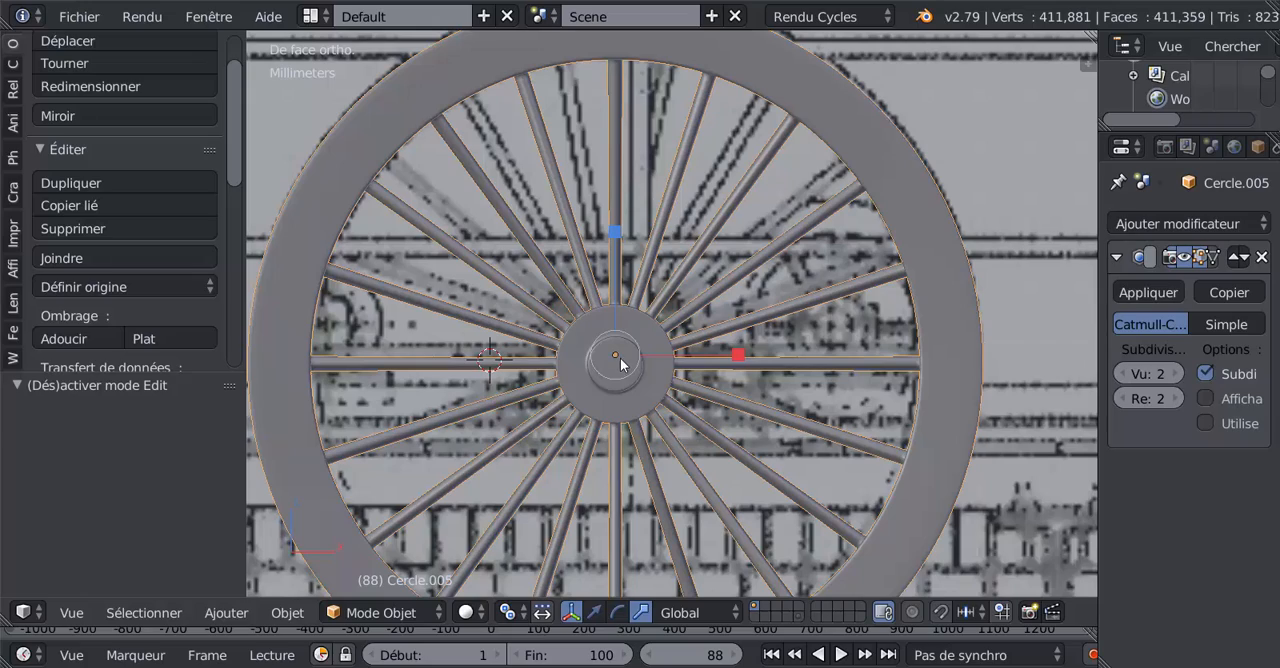
# Step: Enter mesh editing on the wheel and select the outer edge loop around the front face of the hub's raised cap
pyautogui.press('Tab')
pyautogui.scroll(5, 620, 372)
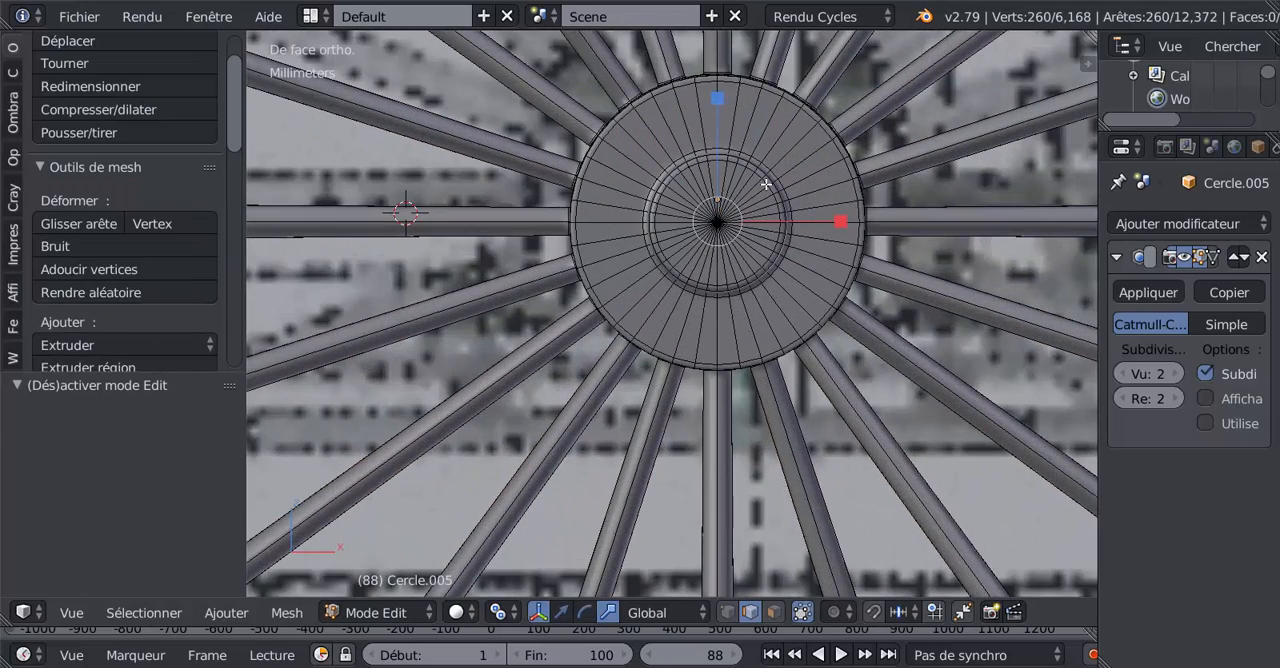
pyautogui.keyDown('alt'); pyautogui.rightClick(765, 184); pyautogui.keyUp('alt')
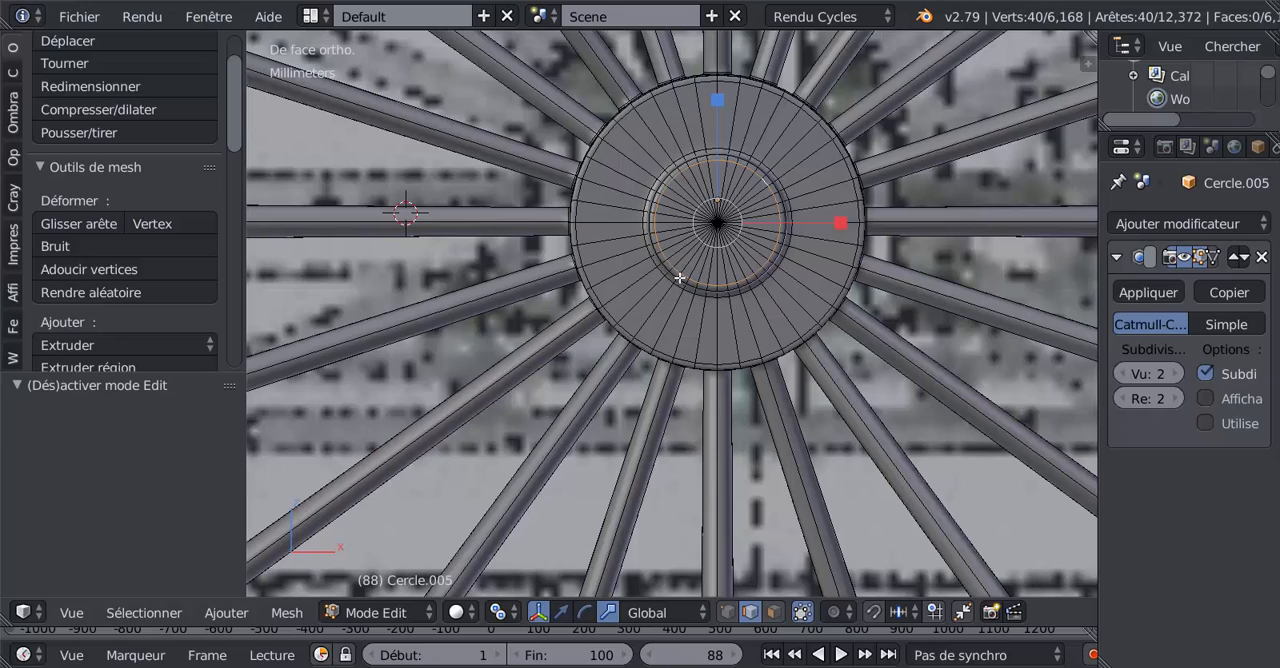
pyautogui.scroll(1, 766, 240)
pyautogui.moveTo(766, 243); pyautogui.dragTo(690, 300, button='middle')
pyautogui.scroll(4, 682, 298)
pyautogui.scroll(1, 673, 266)
pyautogui.keyDown('alt'); pyautogui.rightClick(652, 208); pyautogui.keyUp('alt')
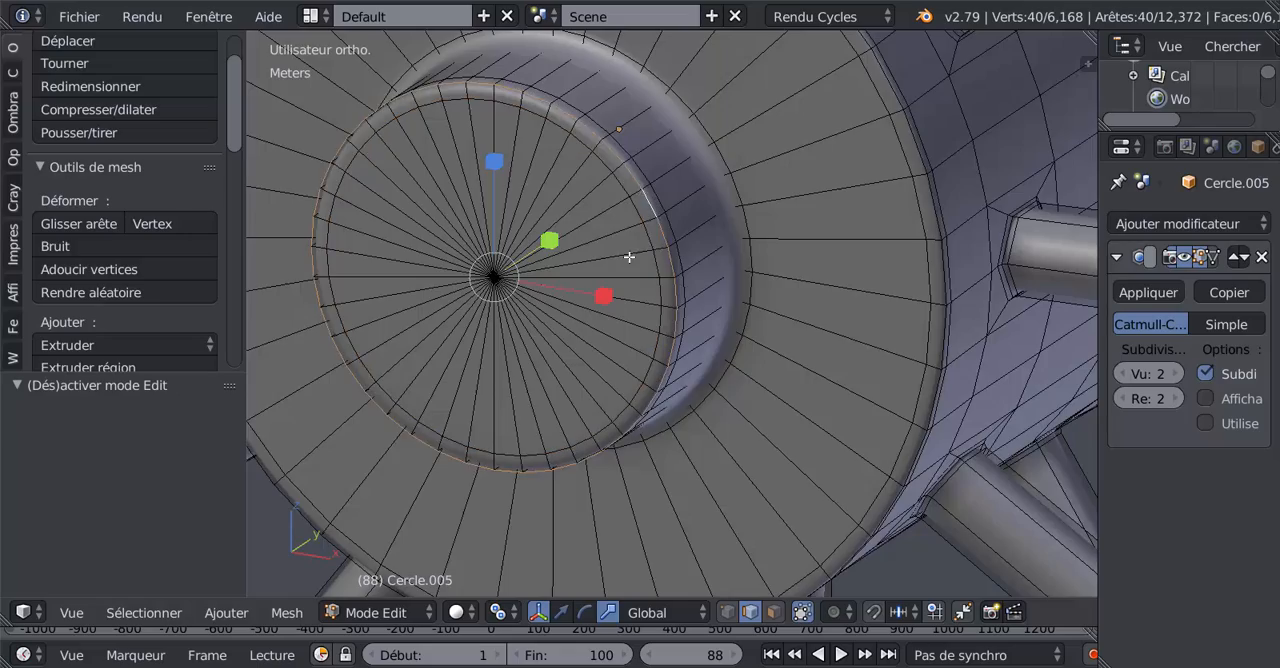
# Step: Add the matching edge loop around the cap on the hub's opposite side to the selection
pyautogui.keyDown('alt'); pyautogui.scroll(-2, 640, 268); pyautogui.keyUp('alt')
pyautogui.scroll(-5, 700, 305)
pyautogui.moveTo(762, 330); pyautogui.dragTo(634, 285, button='middle')
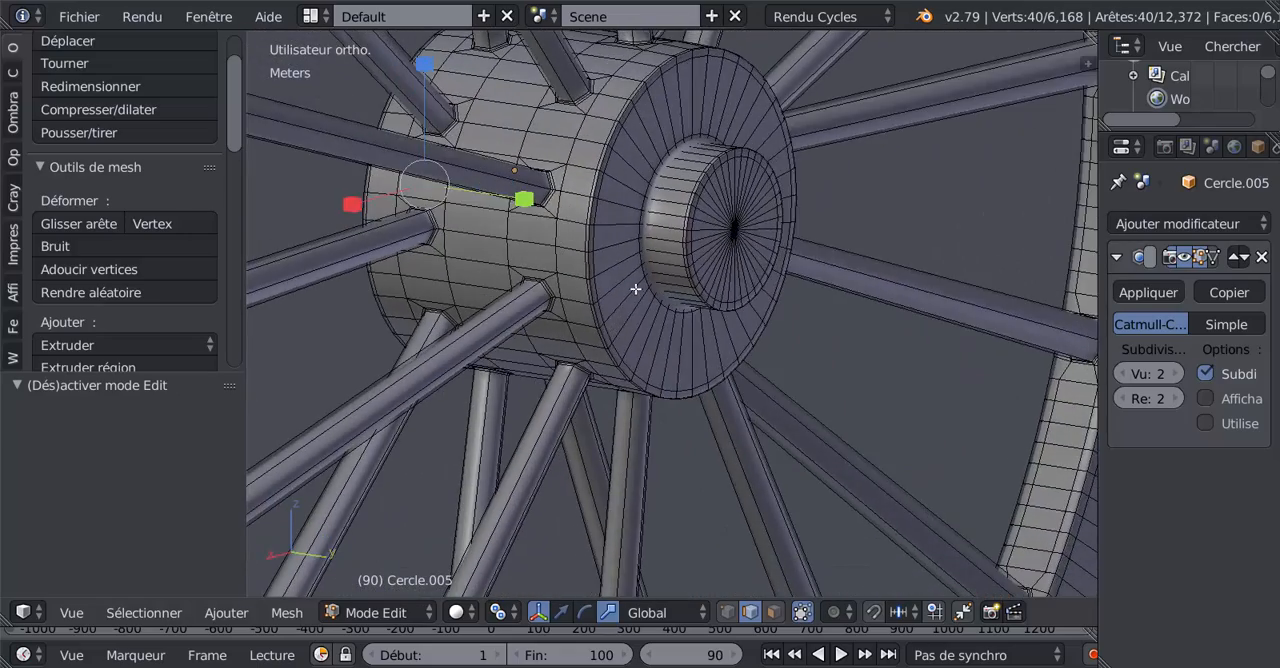
pyautogui.scroll(3, 689, 186)
pyautogui.keyDown('alt'); pyautogui.keyDown('shift'); pyautogui.rightClick(701, 151); pyautogui.keyUp('shift'); pyautogui.keyUp('alt')
pyautogui.scroll(-4, 610, 300)
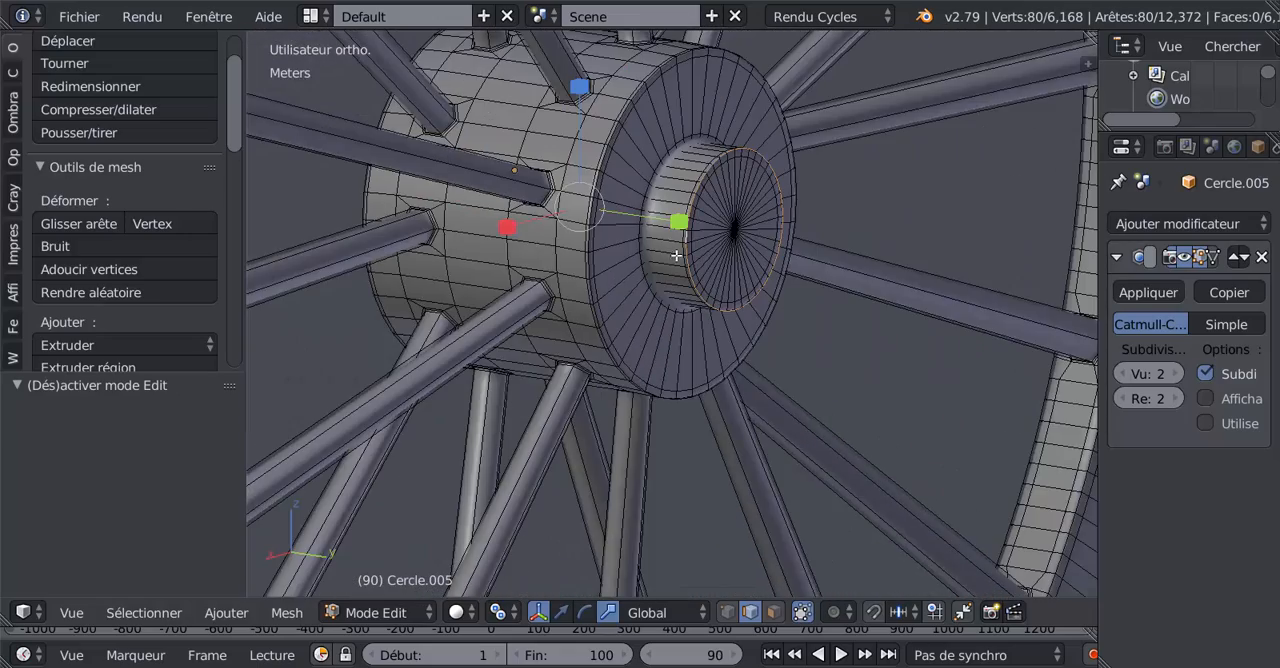
pyautogui.moveTo(612, 364); pyautogui.dragTo(802, 340, button='middle')
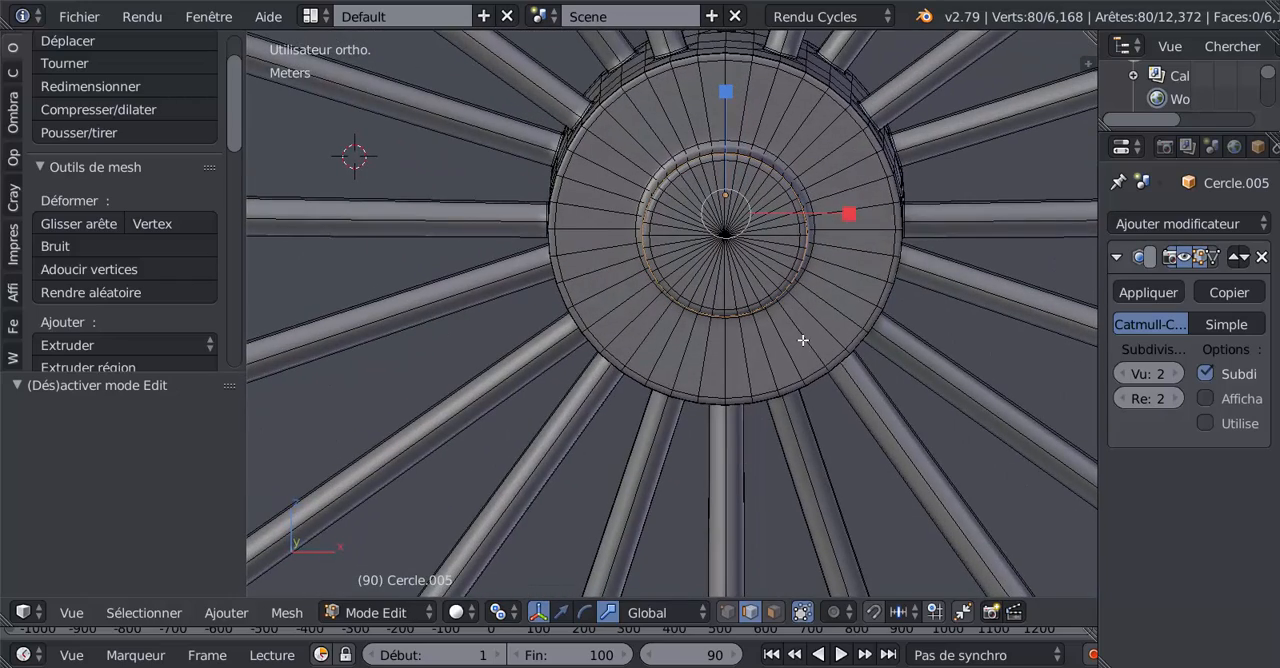
# Step: Snap the 3D cursor to the middle of the two selected hub edge loops
pyautogui.press('KP_1')
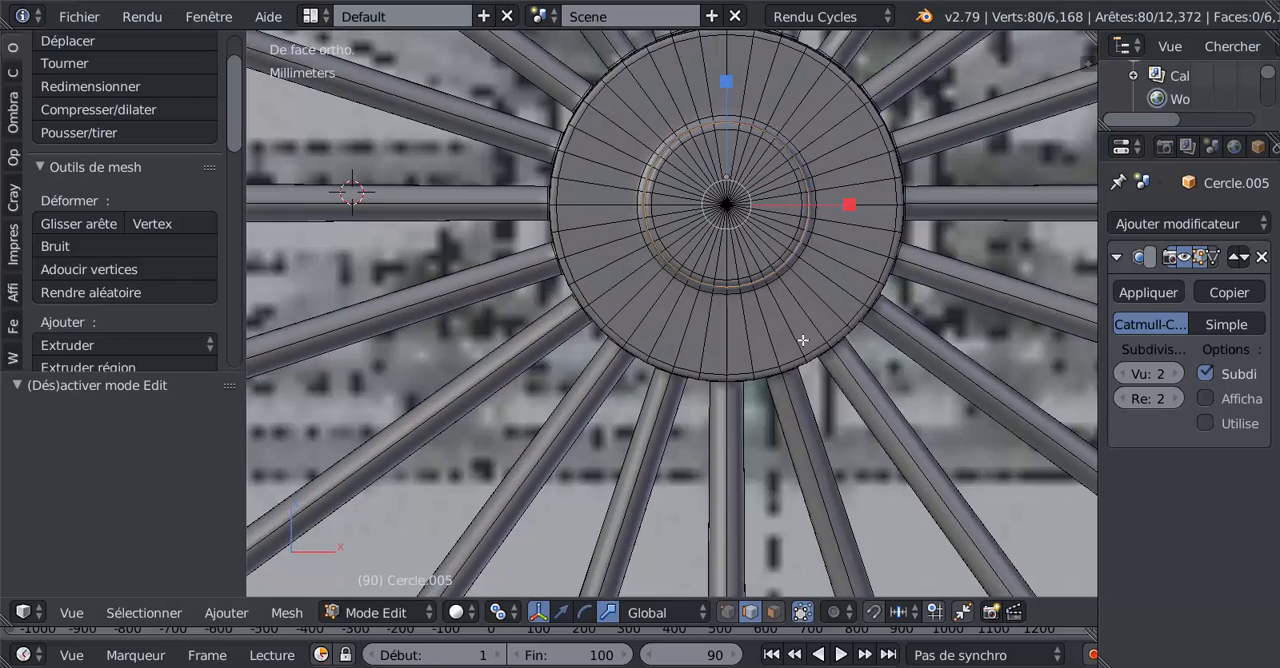
pyautogui.hotkey('shift', 's')
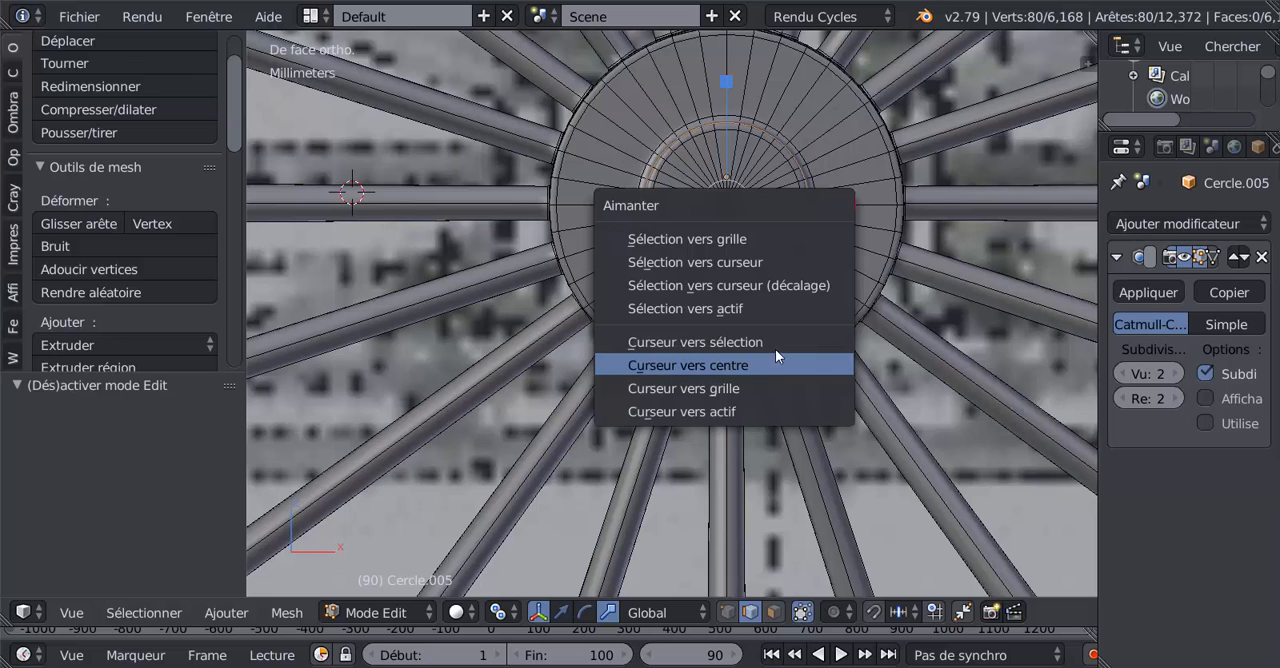
pyautogui.click(775, 344)
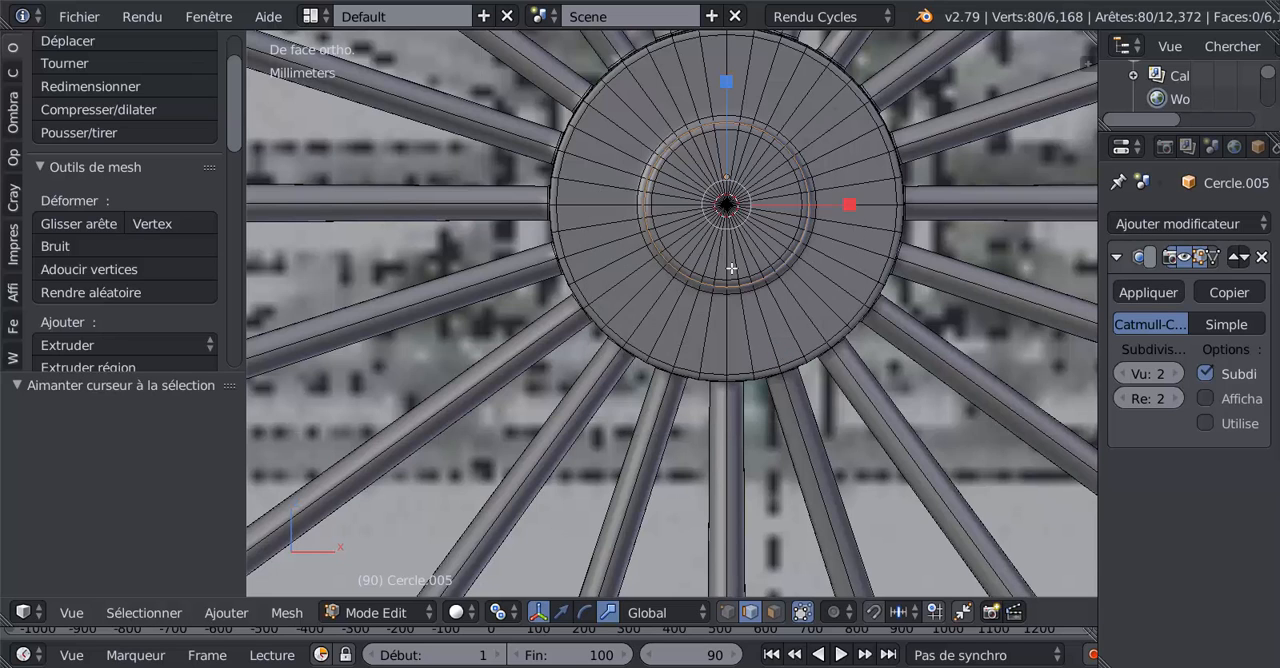
pyautogui.scroll(2, 731, 268)
pyautogui.keyDown('shift'); pyautogui.moveTo(731, 270); pyautogui.dragTo(683, 384, button='middle'); pyautogui.keyUp('shift')
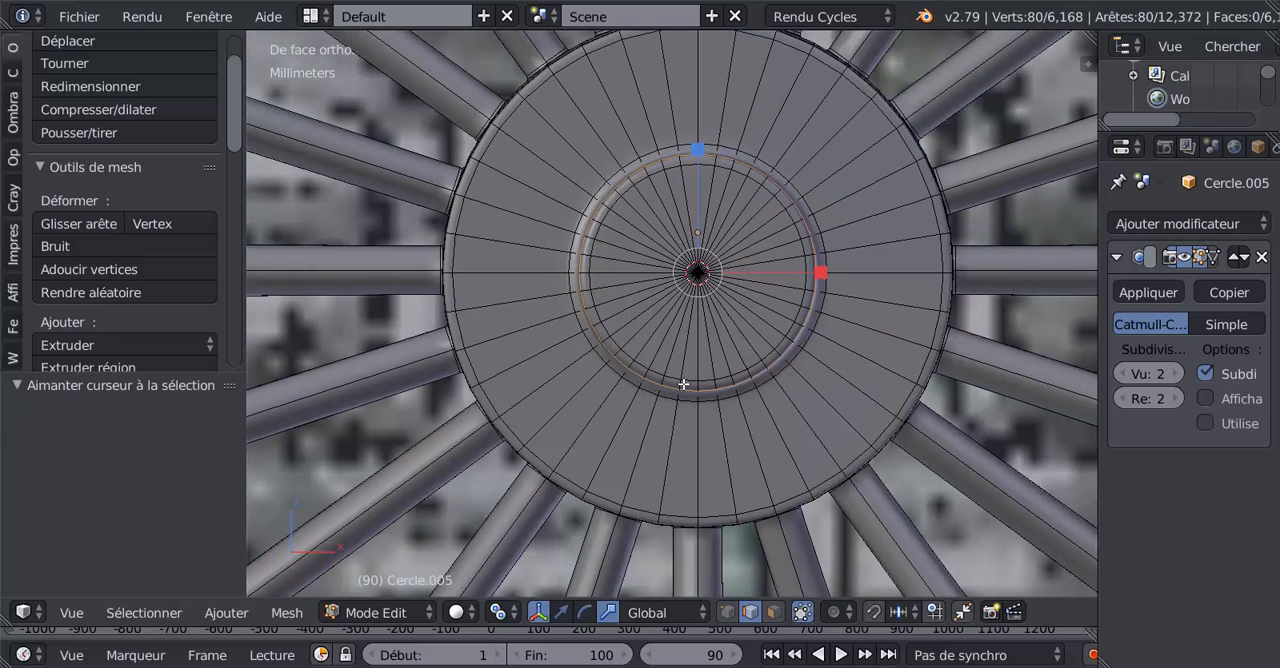
# Step: Leave mesh editing and set the wheel's origin to the 3D cursor at the hub centre
pyautogui.press('Tab')
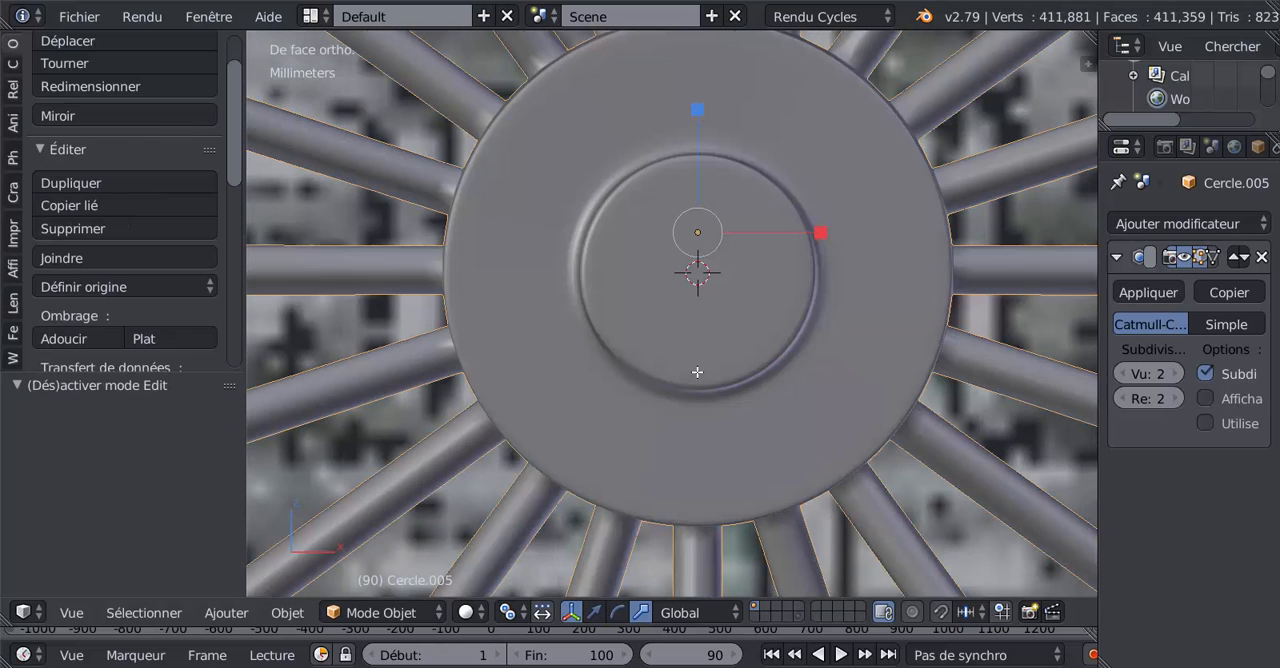
pyautogui.click(89, 287)
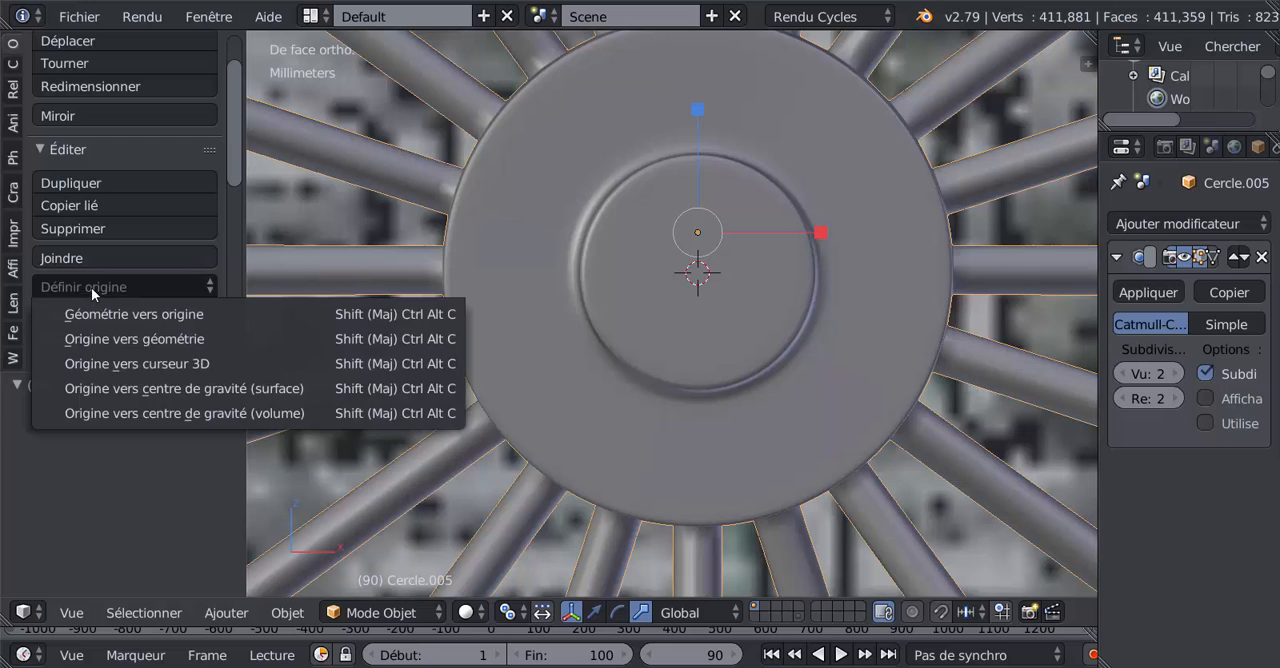
pyautogui.click(112, 361)
pyautogui.scroll(-10, 610, 361)
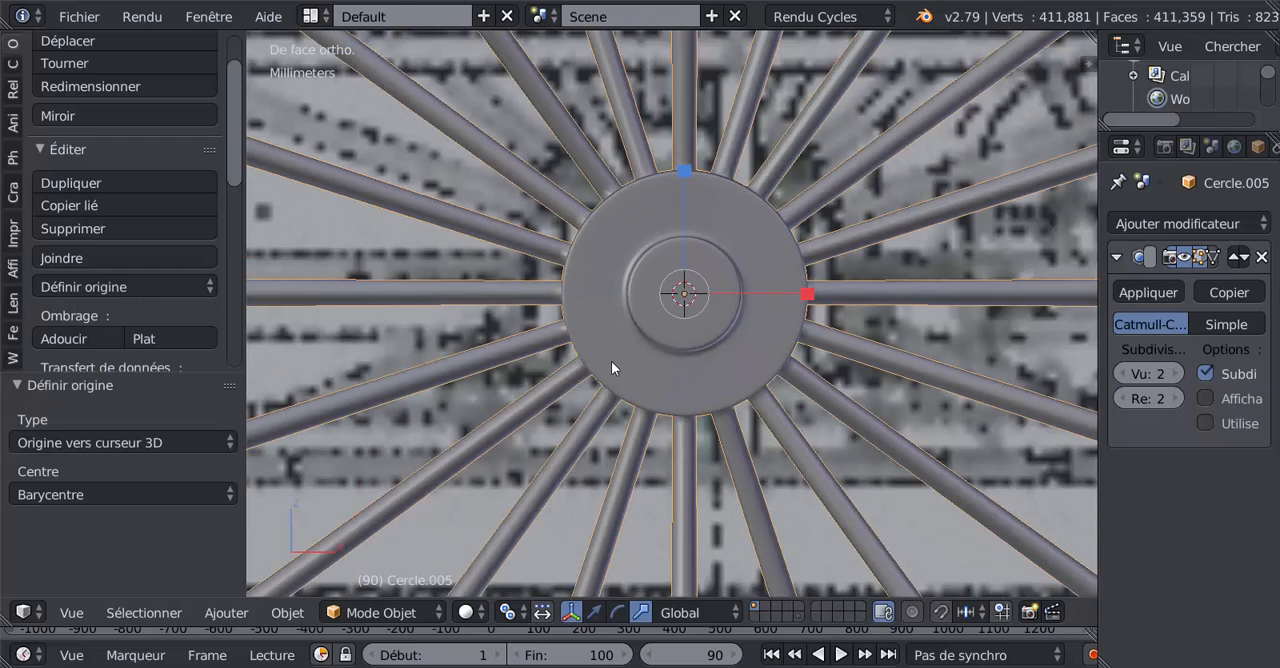
# Step: Rotate the wheel about the global Y axis to test how it spins around its hub
pyautogui.press('r')
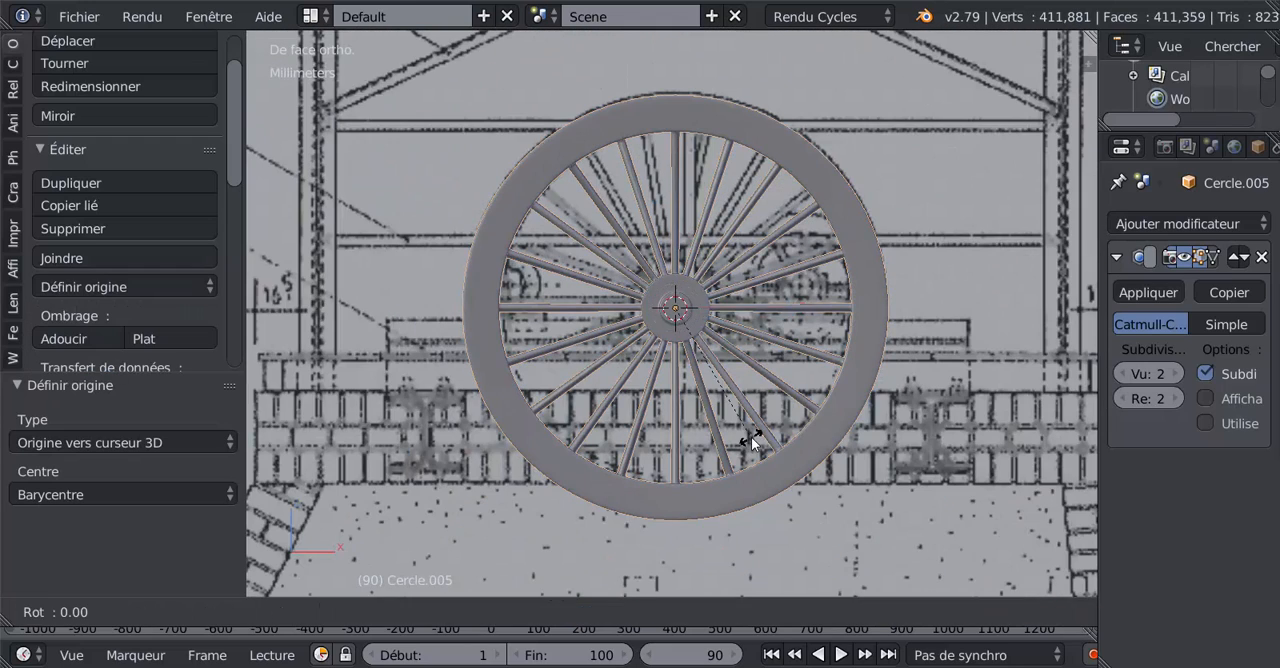
pyautogui.press('y')
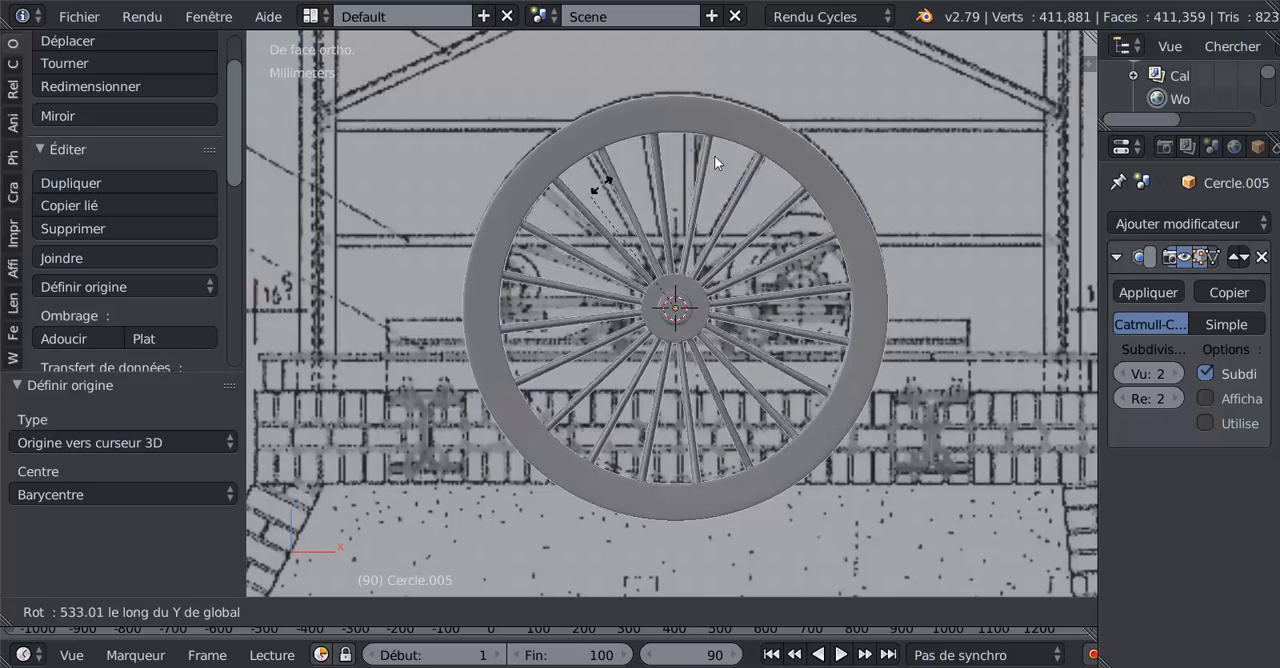
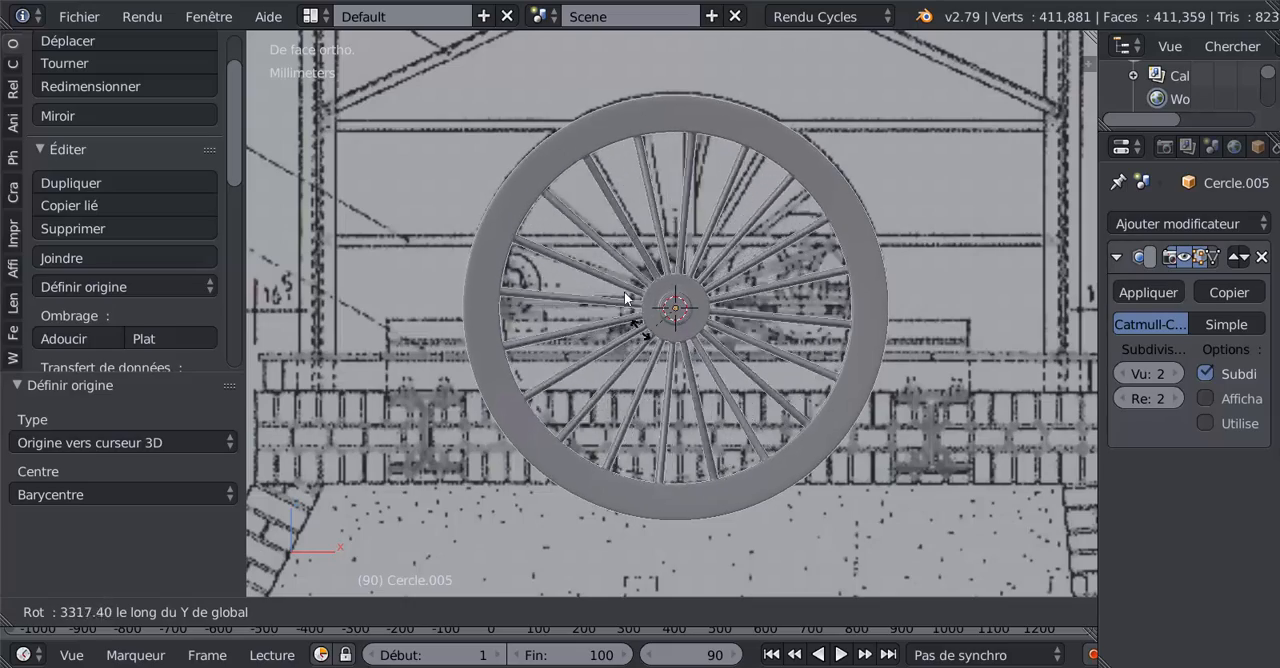
# Step: Set the wheel's origin to its geometry, using the Barycentre option, and test its rotation about the global Y axis
pyautogui.click(703, 262)
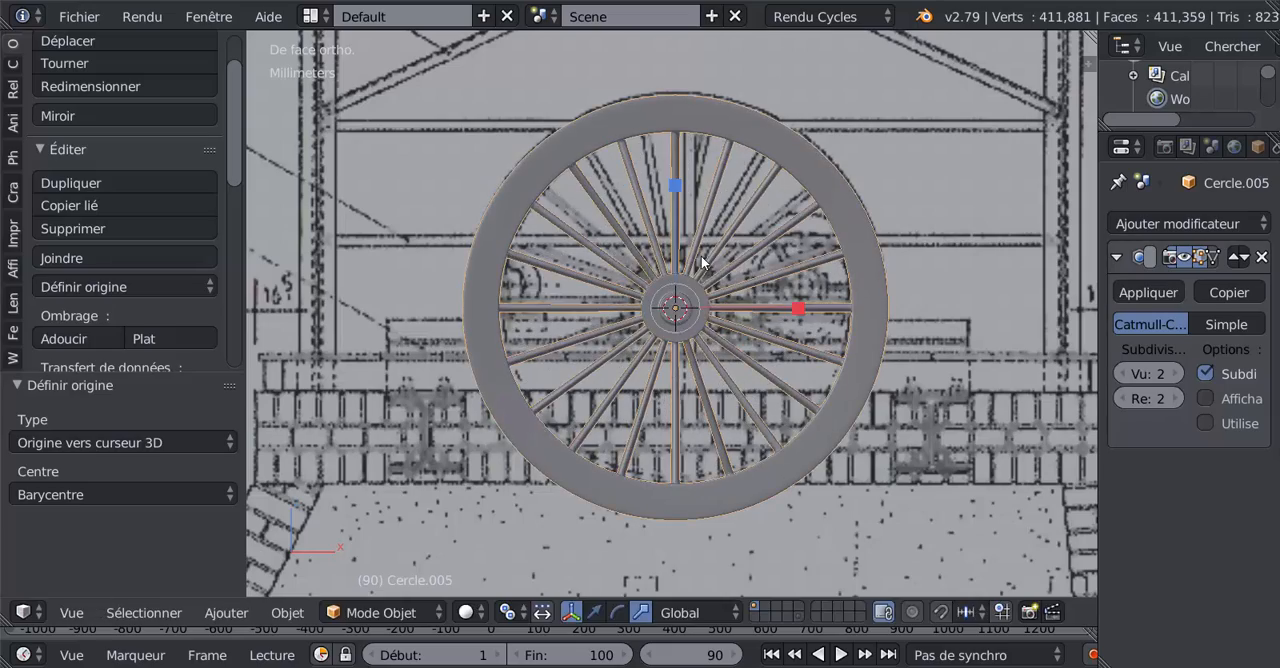
pyautogui.click(120, 287)
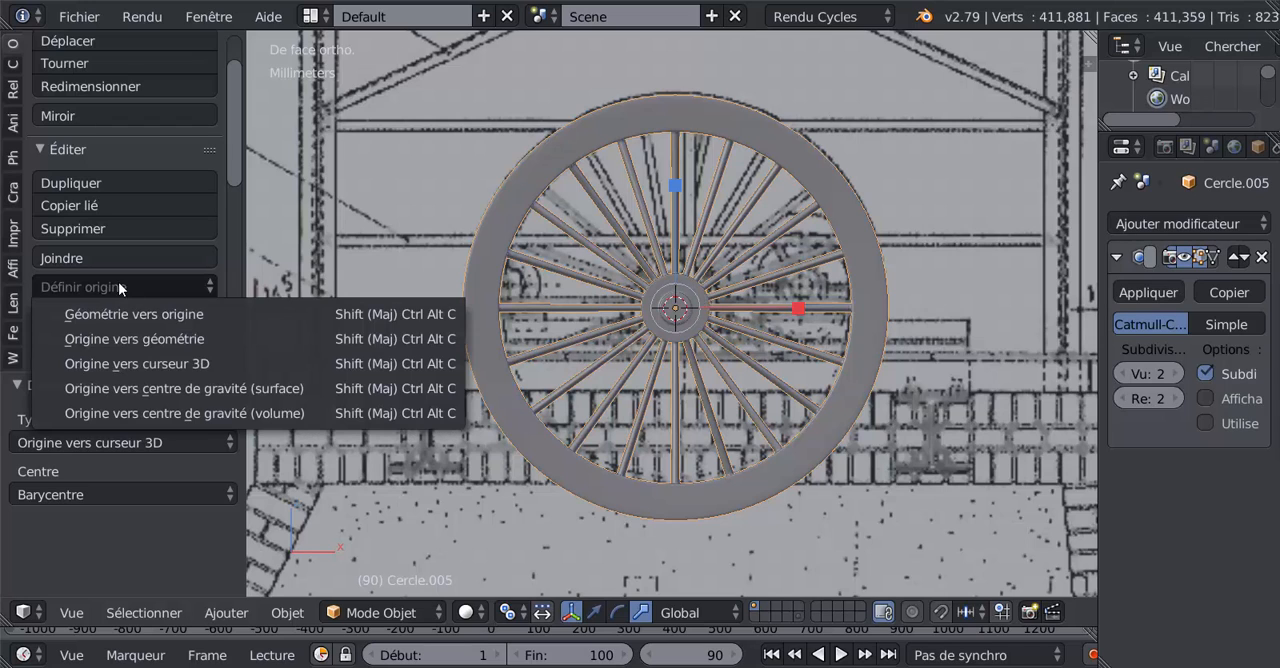
pyautogui.click(158, 340)
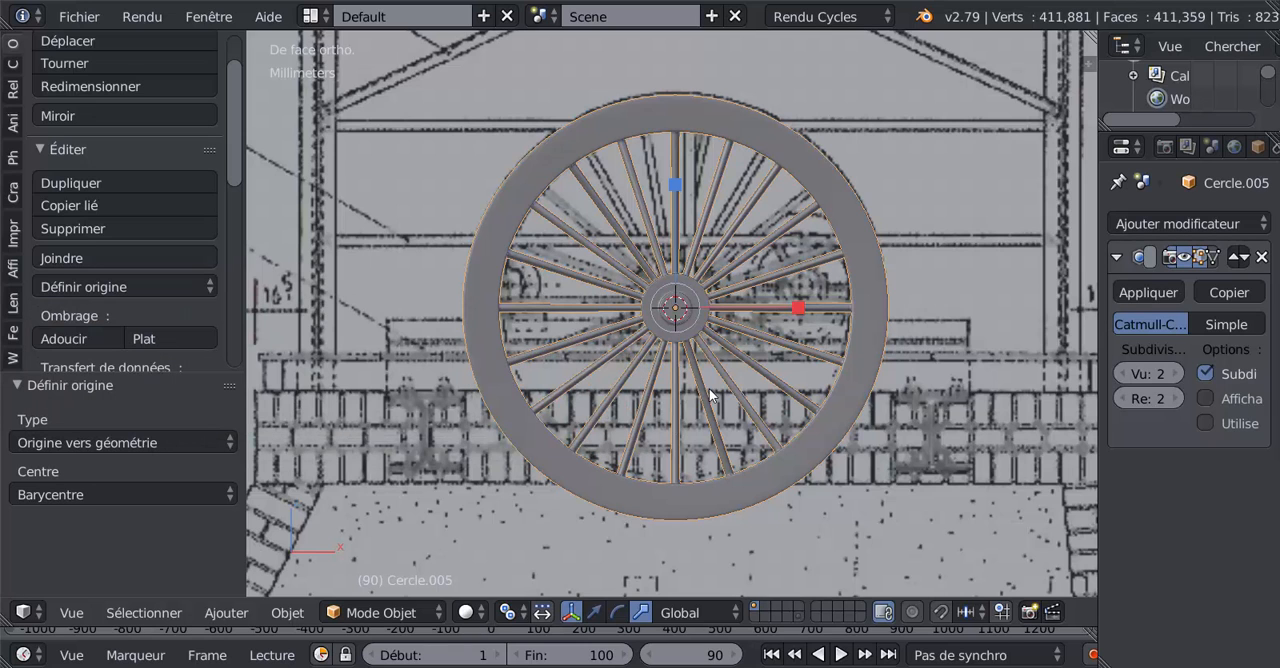
pyautogui.press('r')
pyautogui.press('y')
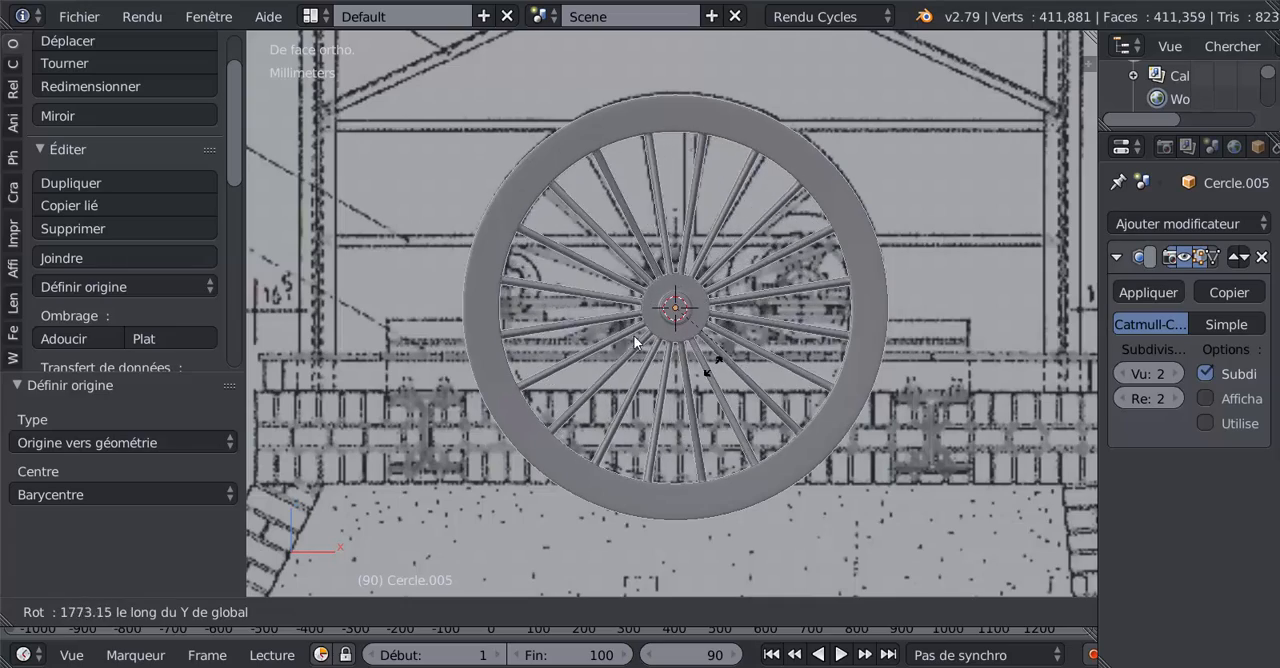
pyautogui.click(731, 335)
# Step: Examine the hub and spokes up close and from several angles, comparing the mesh wireframe with the smoothed object
pyautogui.moveTo(740, 340); pyautogui.dragTo(714, 385, button='middle')
pyautogui.press('Tab')
pyautogui.scroll(5, 713, 383)
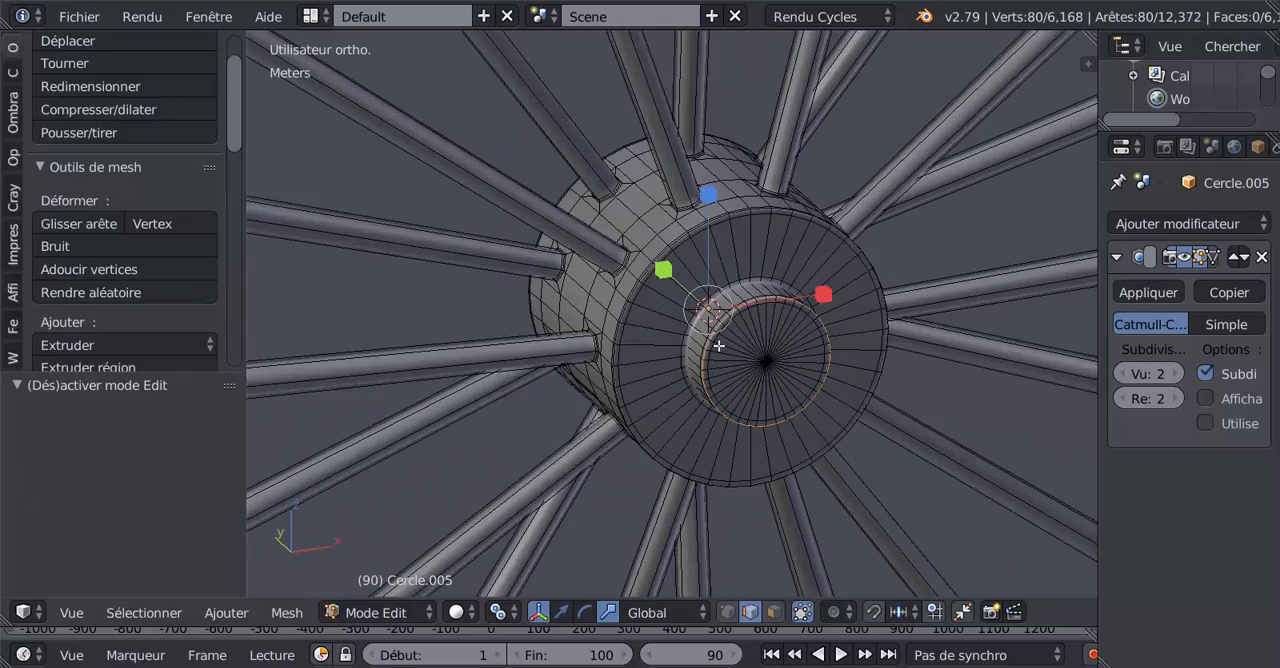
pyautogui.scroll(3, 717, 345)
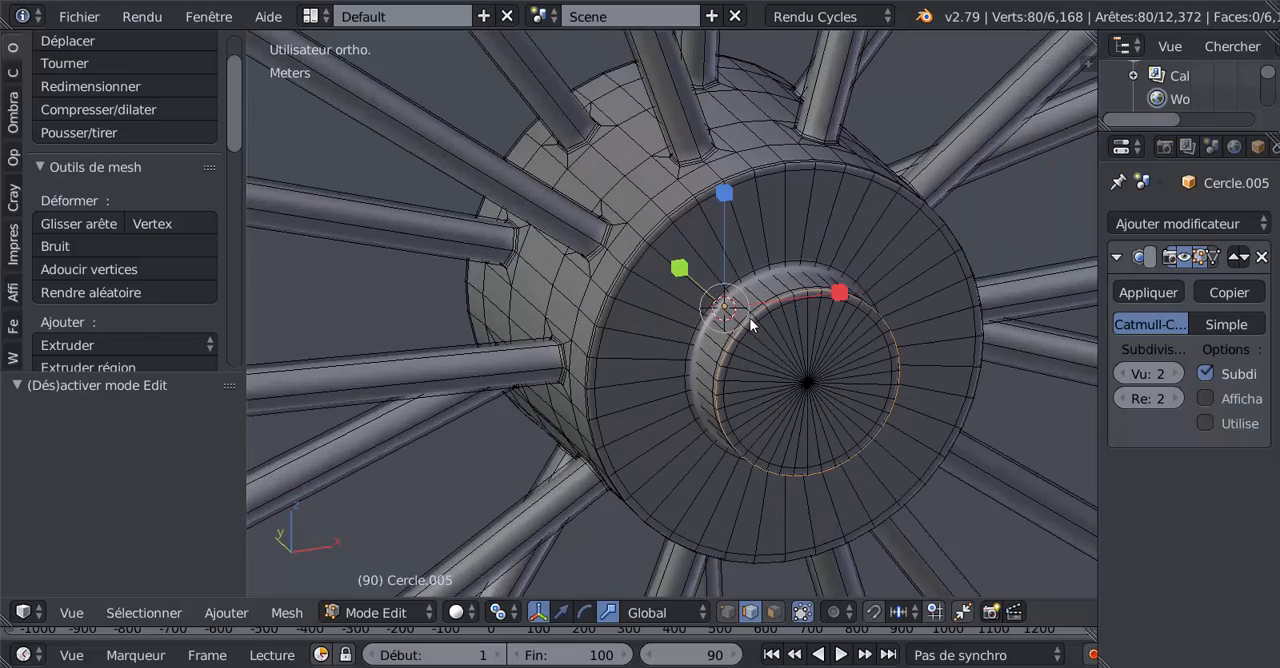
pyautogui.press('Tab')
pyautogui.moveTo(757, 321); pyautogui.dragTo(800, 354, button='middle')
pyautogui.press('Tab')
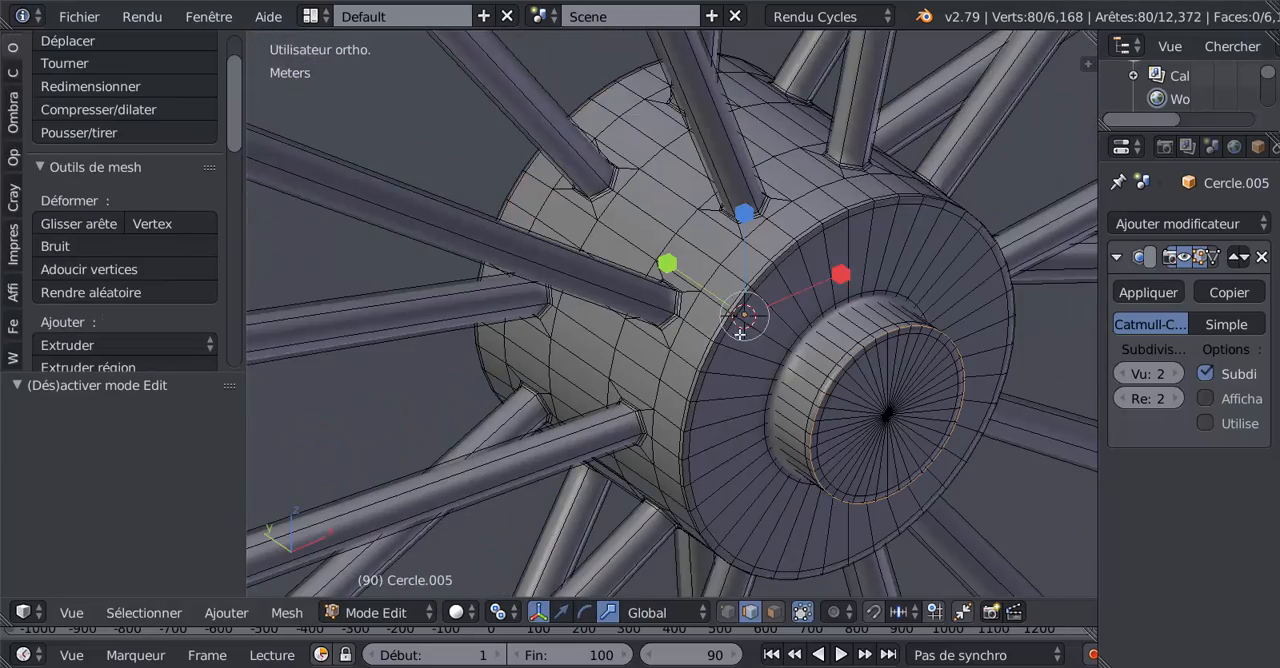
pyautogui.scroll(-8, 728, 310)
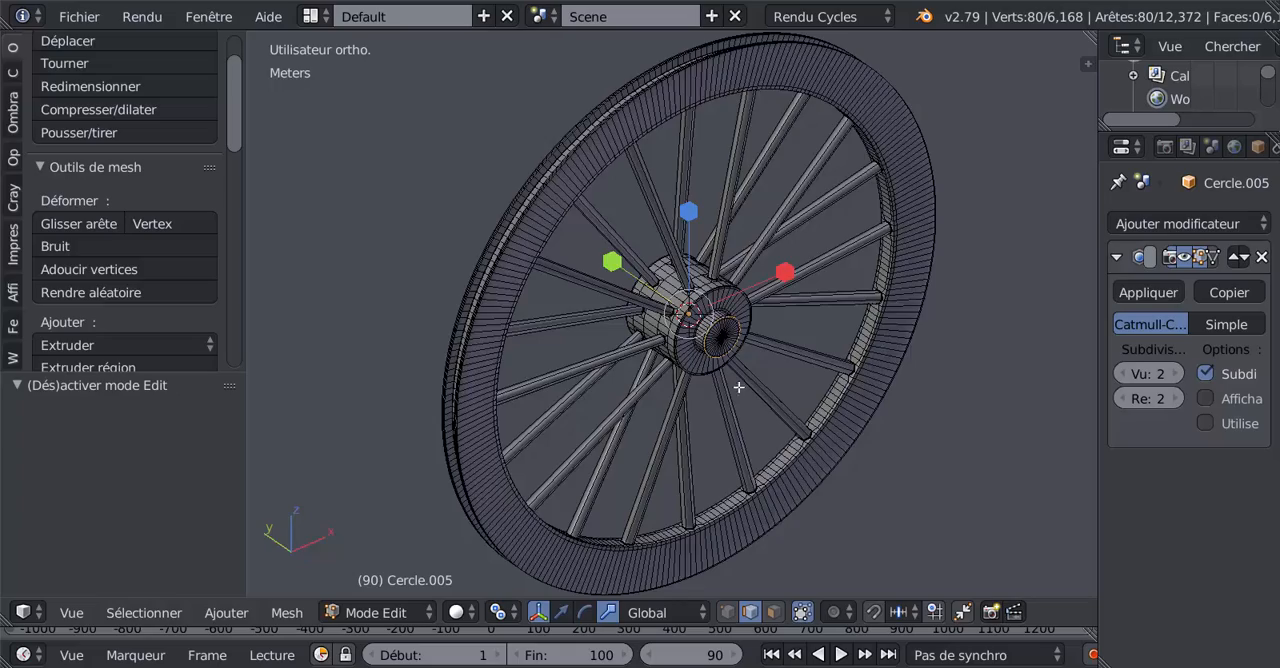
pyautogui.moveTo(738, 386); pyautogui.dragTo(773, 456, button='middle')
pyautogui.press('Tab')
pyautogui.scroll(2, 800, 400)
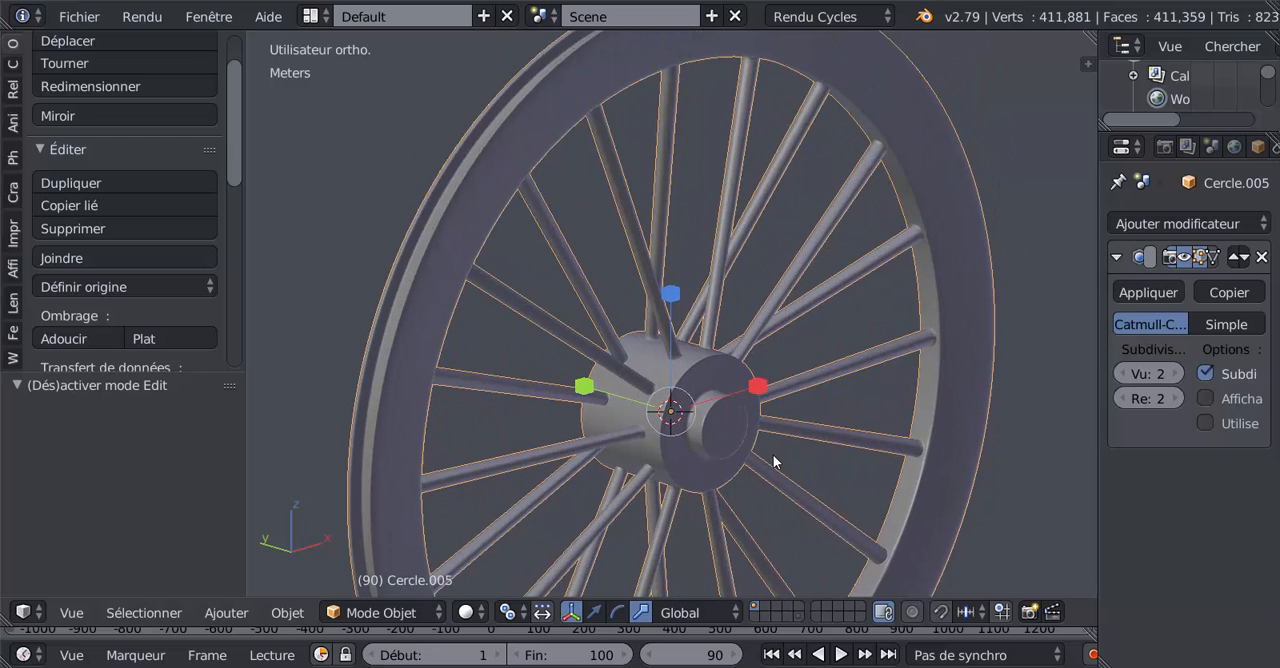
pyautogui.scroll(-4, 773, 454)
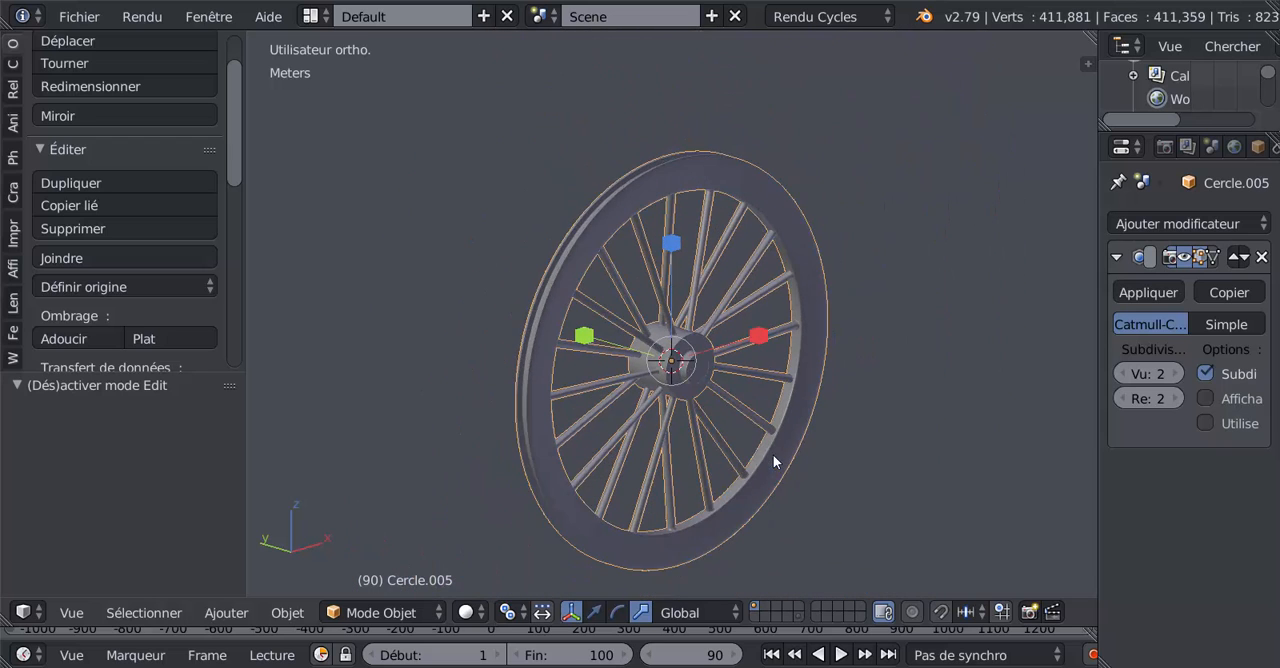
pyautogui.scroll(1, 735, 441)
pyautogui.moveTo(772, 438); pyautogui.dragTo(772, 422, button='middle')
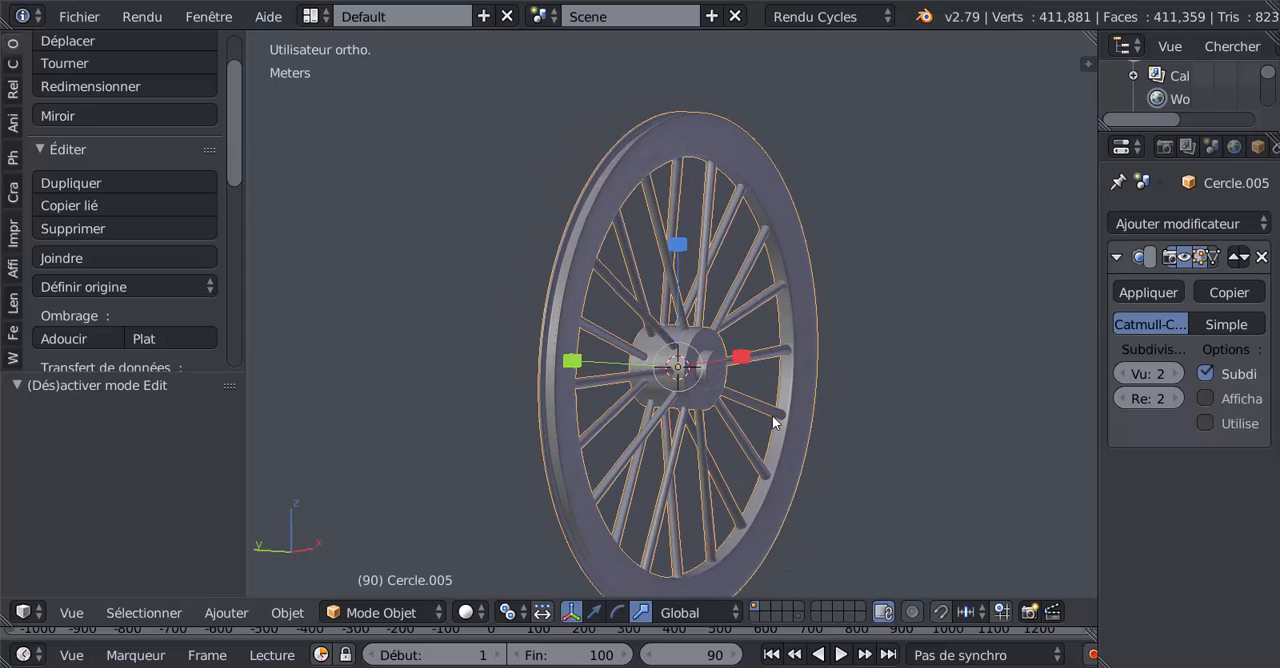
# Step: In the right side view, select the wheel's entire mesh and duplicate it within the same object
pyautogui.press('KP_1')
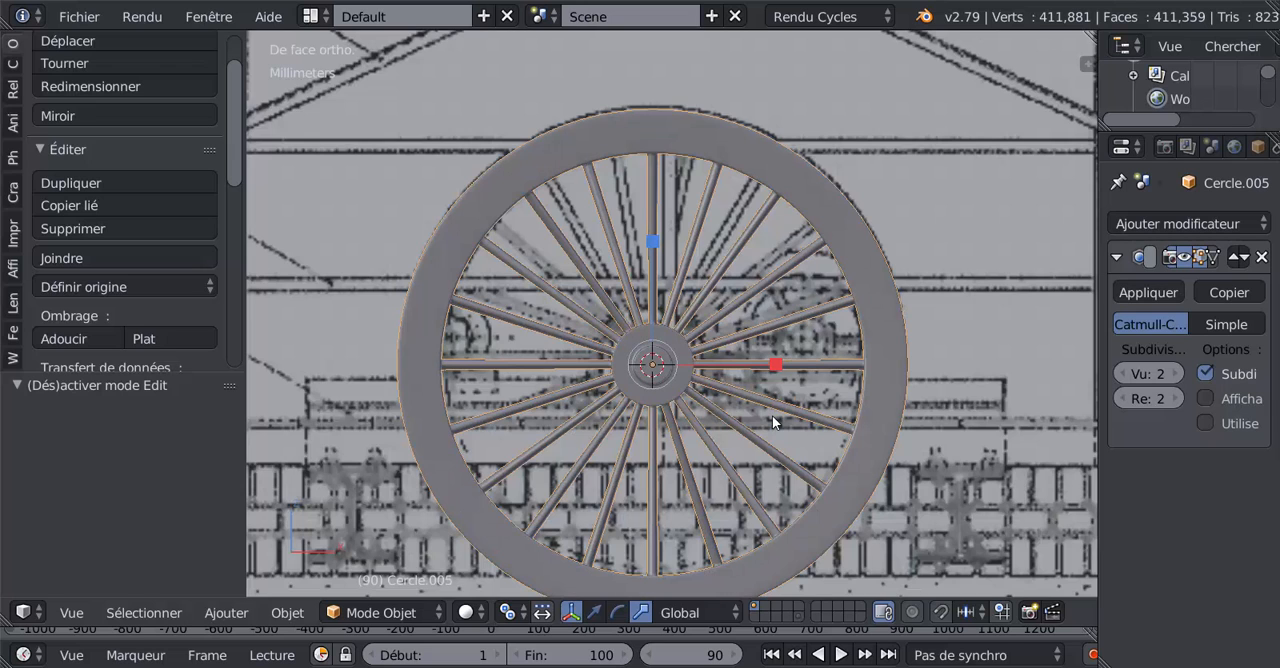
pyautogui.press('KP_3')
pyautogui.scroll(-2, 772, 415)
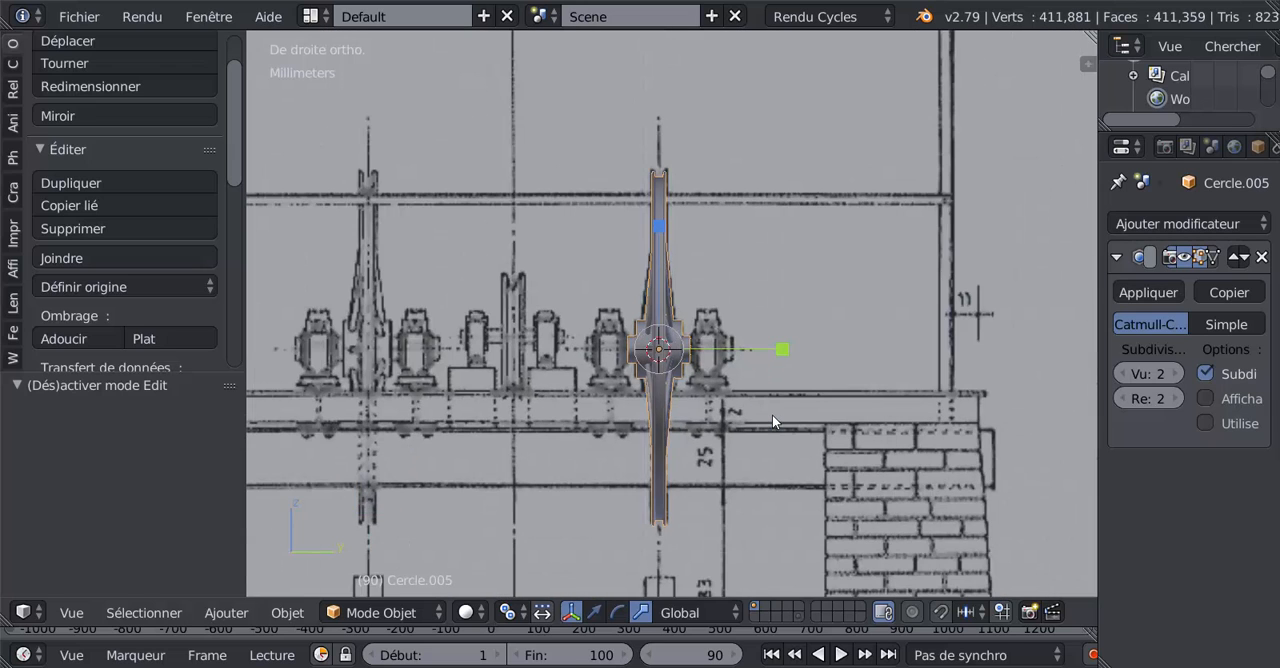
pyautogui.keyDown('shift'); pyautogui.moveTo(817, 396); pyautogui.dragTo(900, 390, button='middle'); pyautogui.keyUp('shift')
pyautogui.press('Tab')
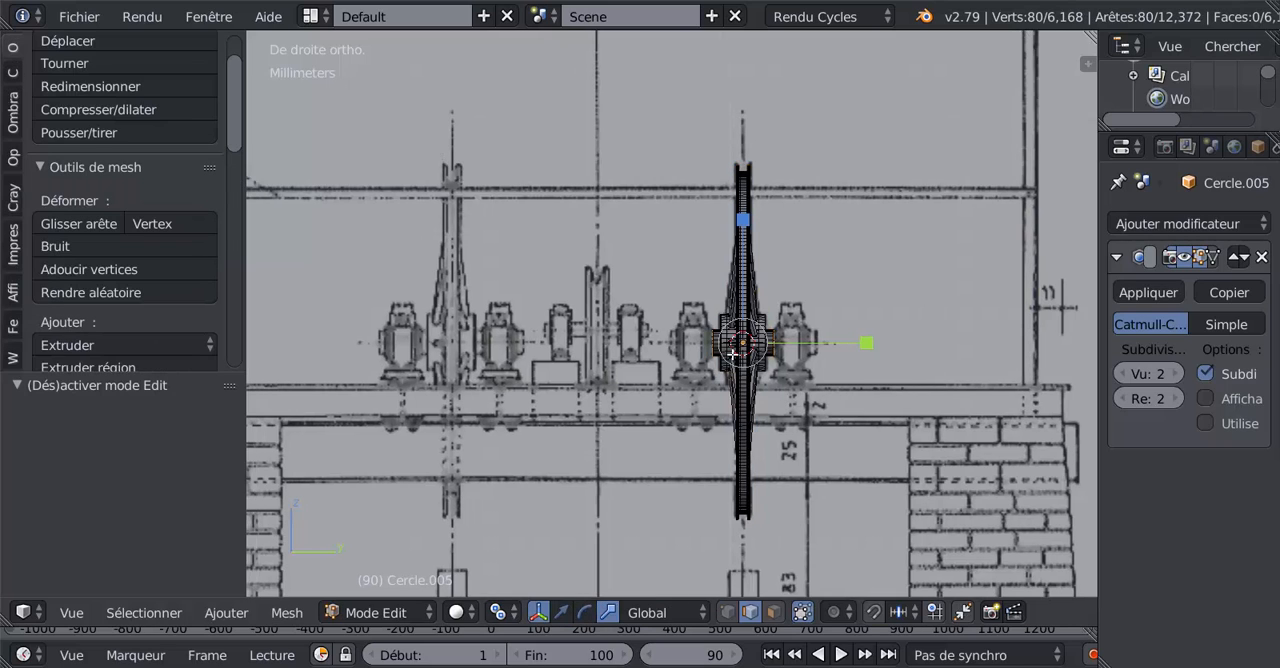
pyautogui.press('a')
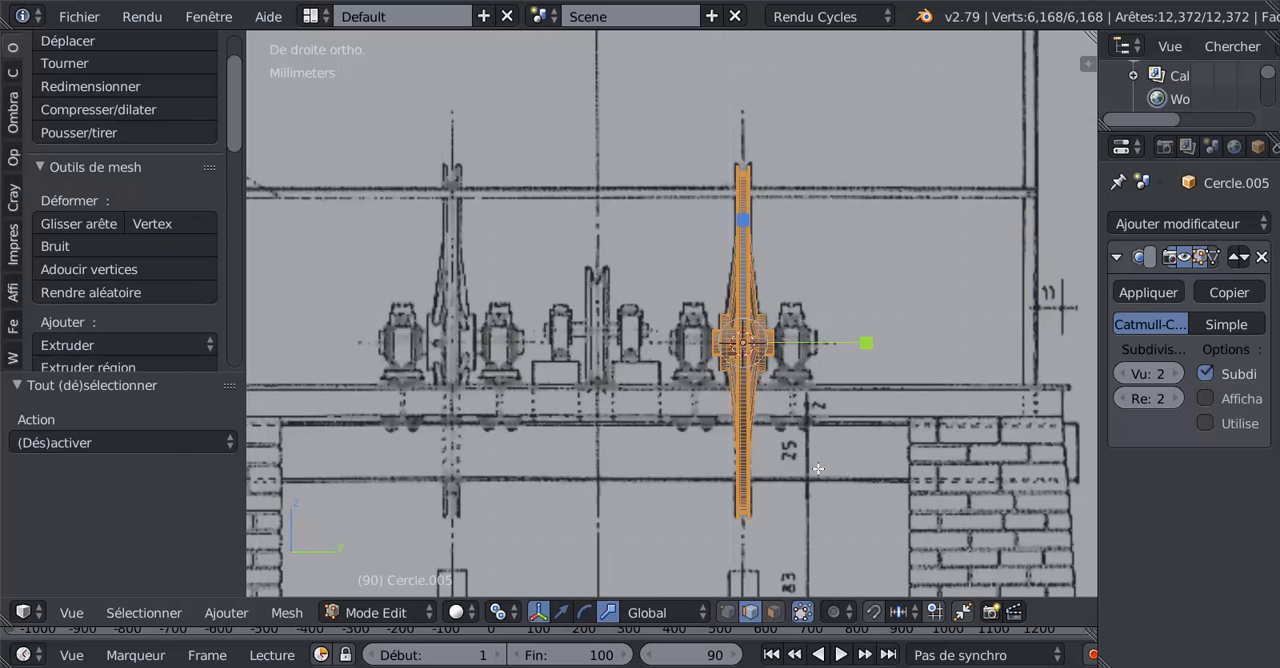
pyautogui.hotkey('shift', 'd')
pyautogui.click(818, 469)
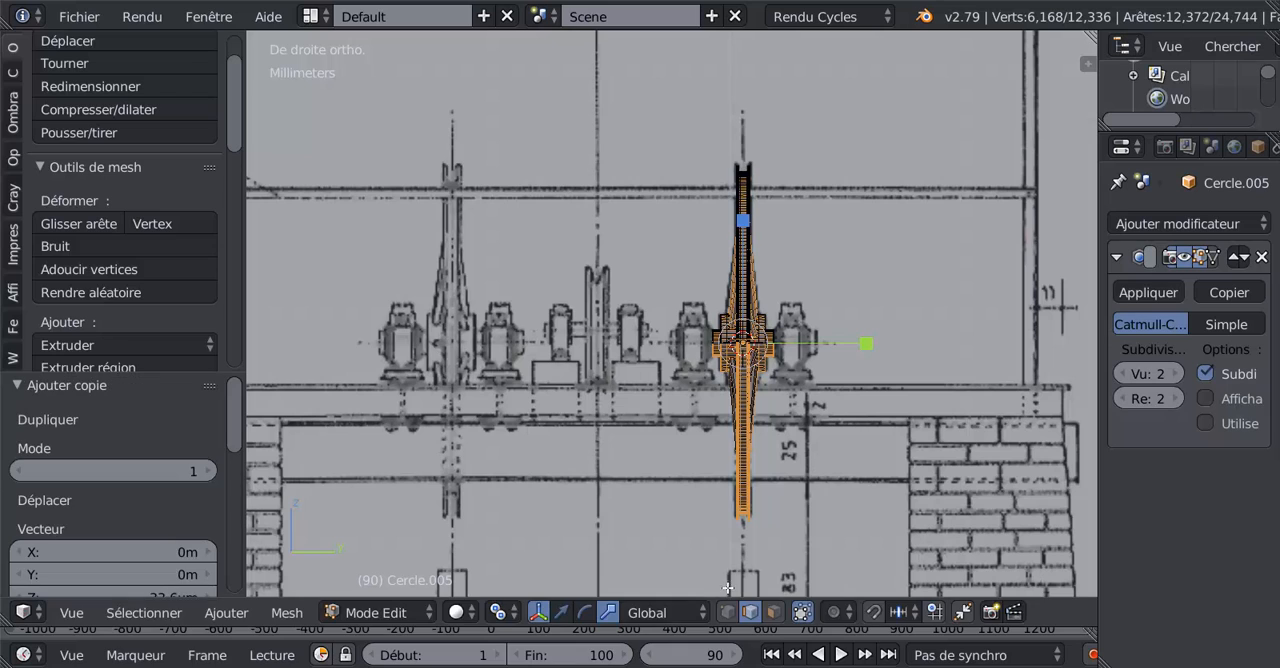
# Step: Move the duplicated wheel about -1.224 cm along Y onto the blueprint's second large wheel, and leave mesh editing
pyautogui.click(563, 612)
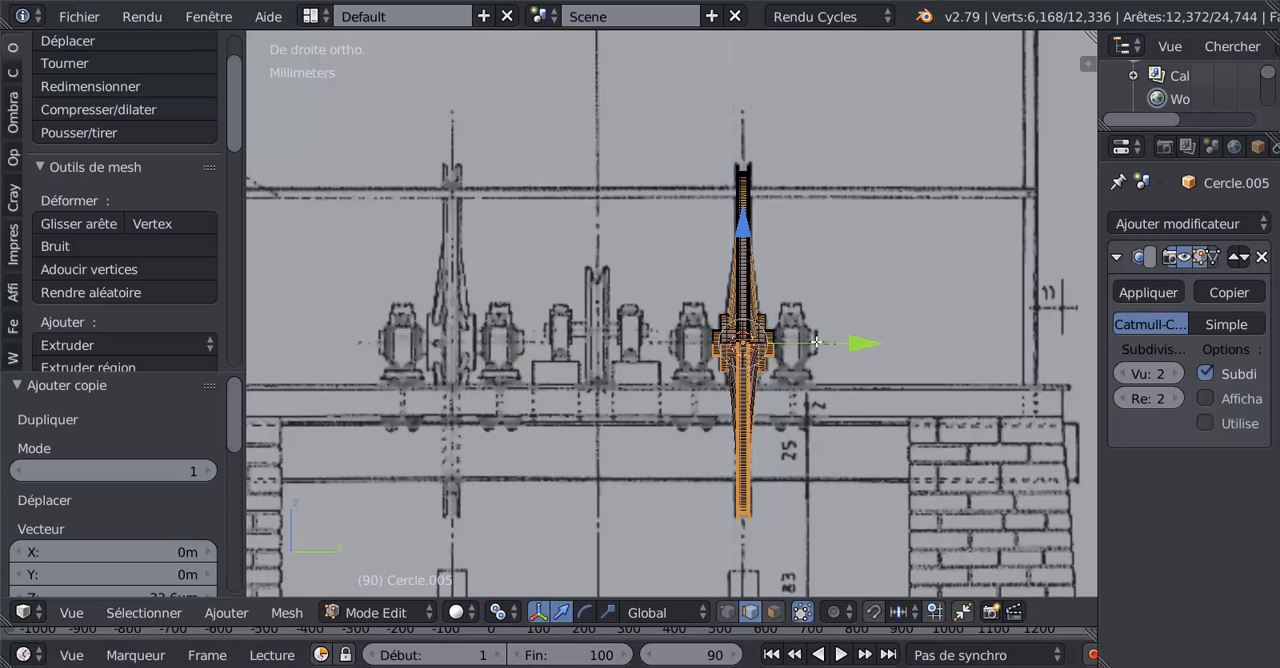
pyautogui.moveTo(818, 342); pyautogui.dragTo(569, 387)
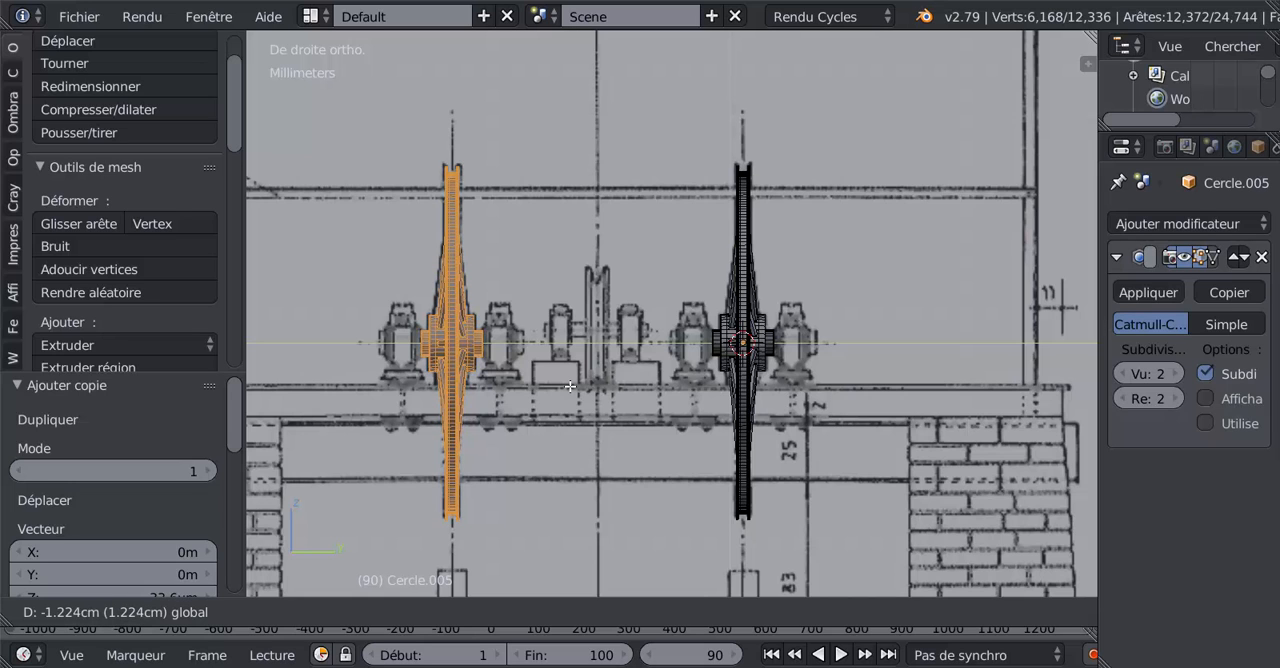
pyautogui.click(570, 386)
pyautogui.press('Tab')
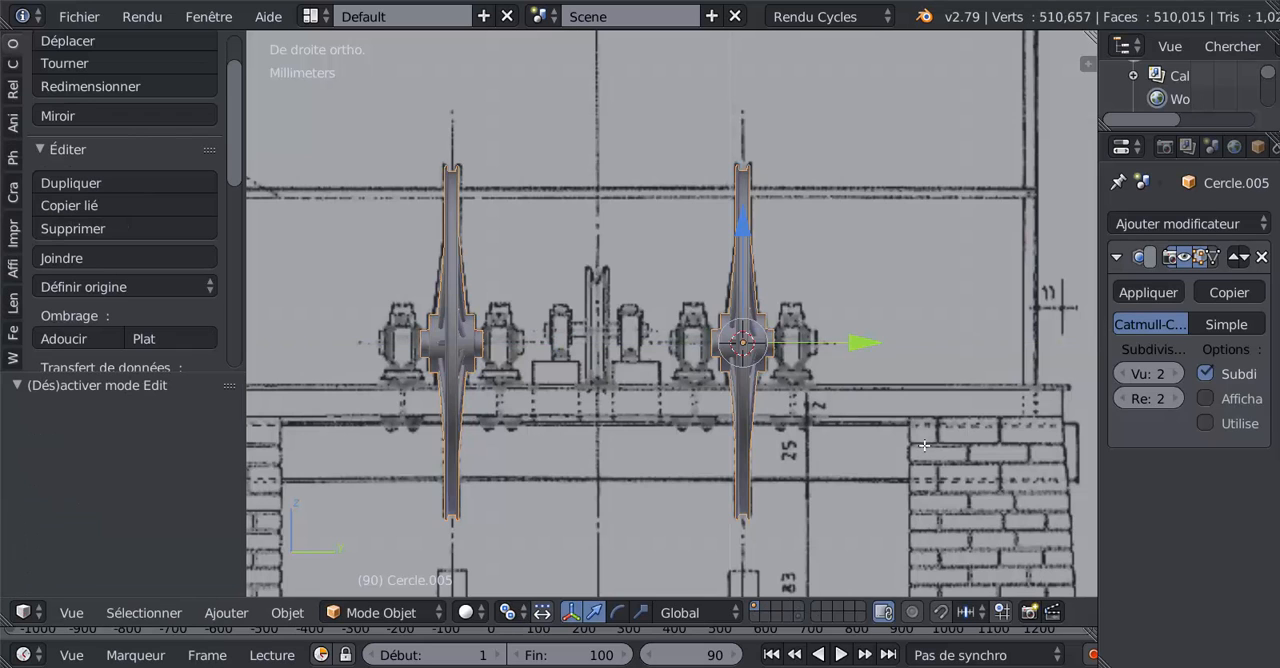
# Step: Rotate the two-wheel object about the global Y axis to test how both wheels spin together
pyautogui.moveTo(870, 445); pyautogui.dragTo(773, 458, button='middle')
pyautogui.scroll(2, 724, 443)
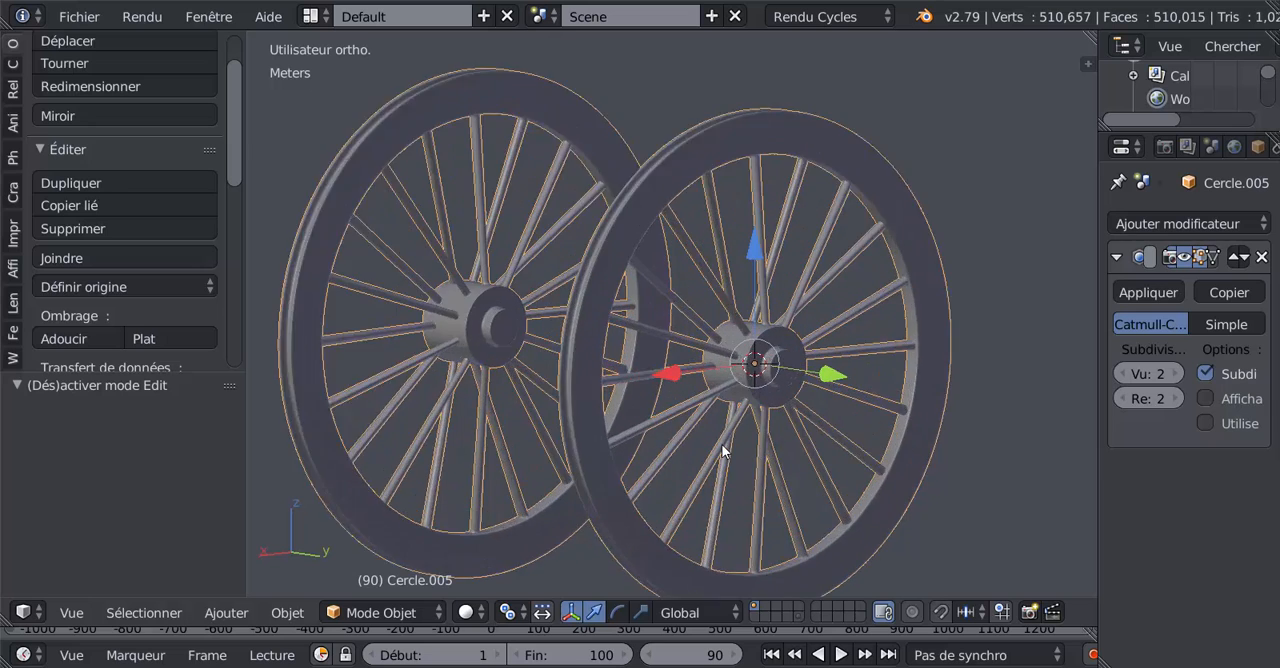
pyautogui.scroll(-3, 725, 442)
pyautogui.moveTo(738, 450); pyautogui.dragTo(752, 490, button='middle')
pyautogui.press('r')
pyautogui.press('y')
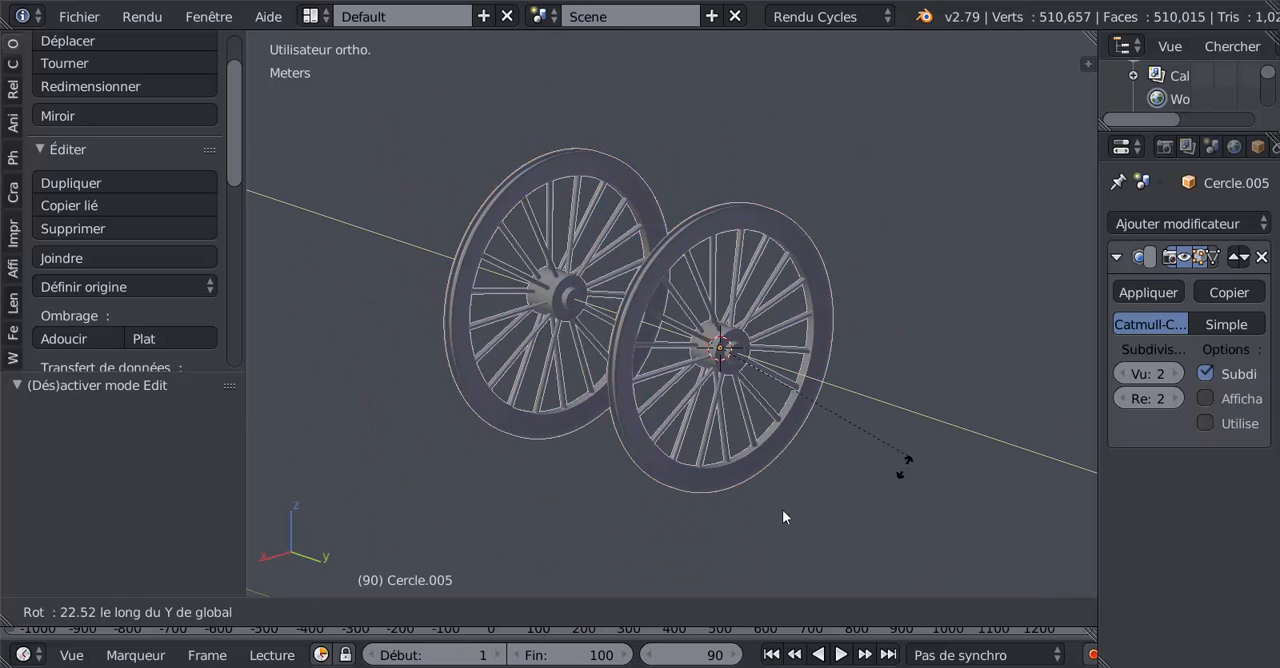
pyautogui.click(672, 238)
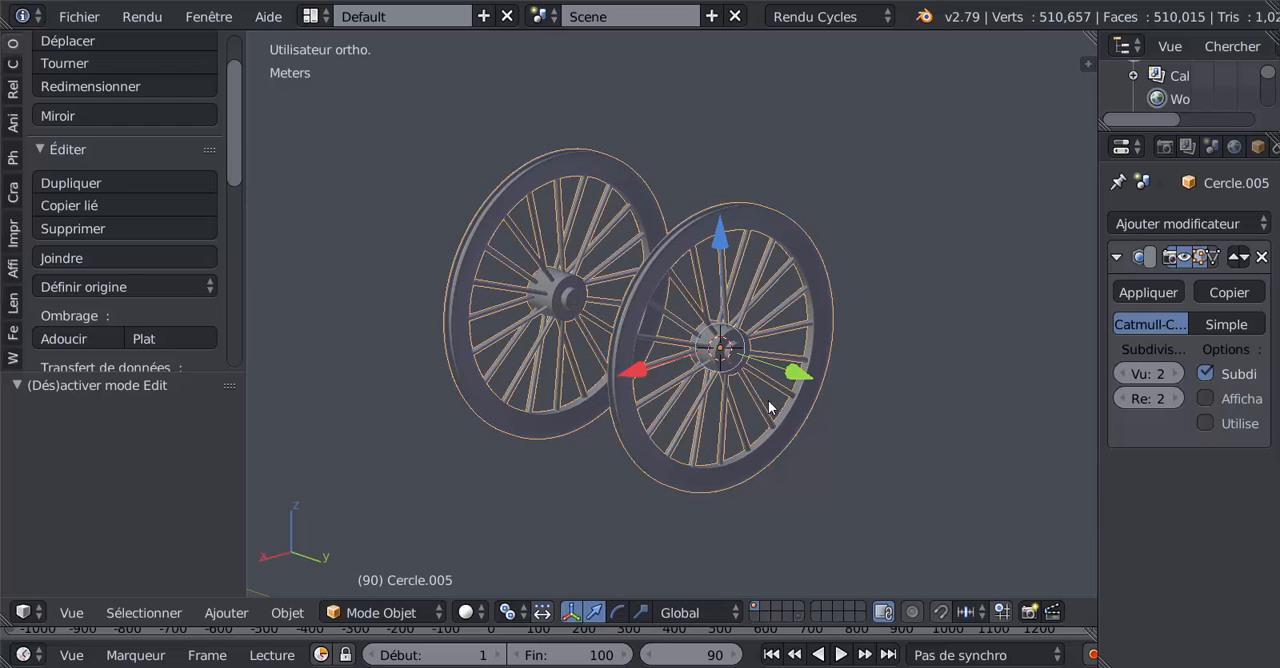
pyautogui.press('r')
pyautogui.press('y')
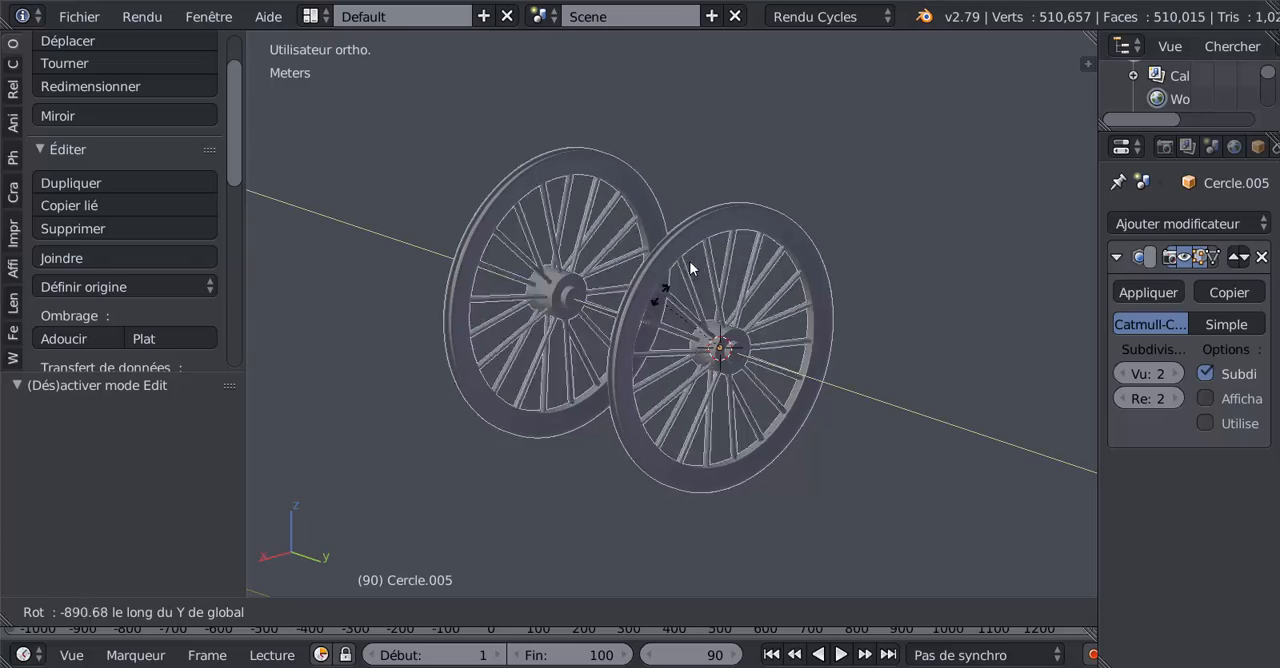
pyautogui.click(779, 297)
pyautogui.scroll(3, 768, 305)
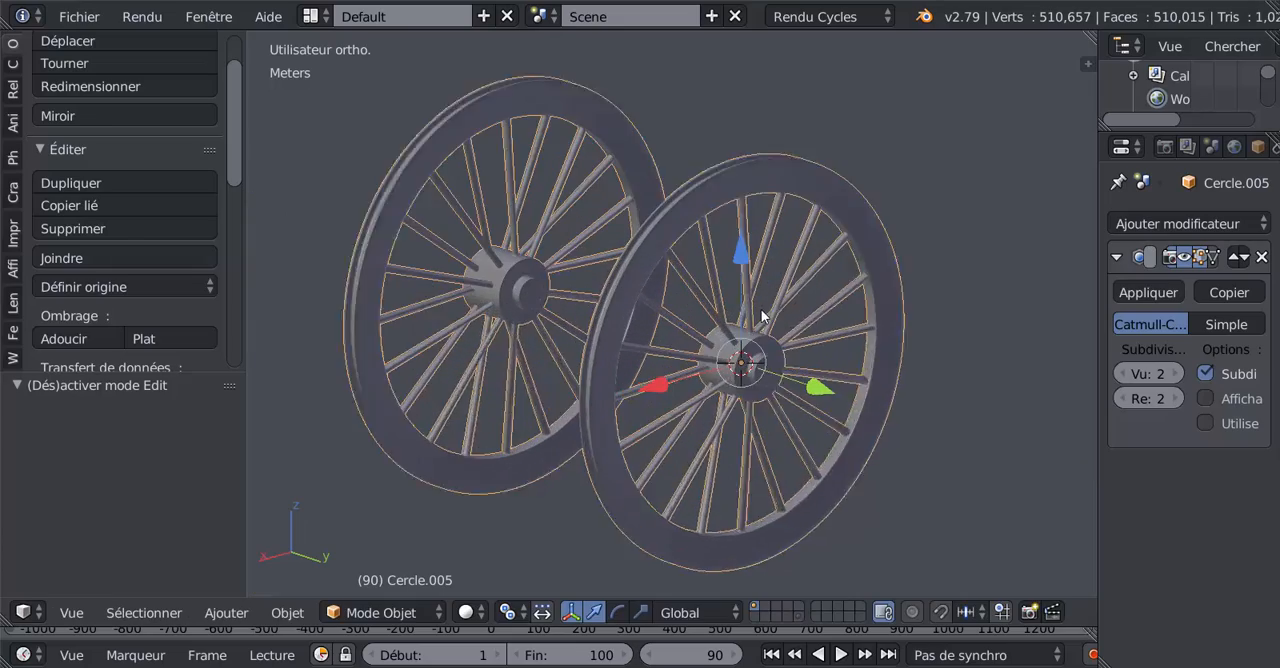
# Step: Set the two-wheel object's origin to its geometry so it sits midway between the wheels
pyautogui.press('Tab')
pyautogui.scroll(-3, 794, 325)
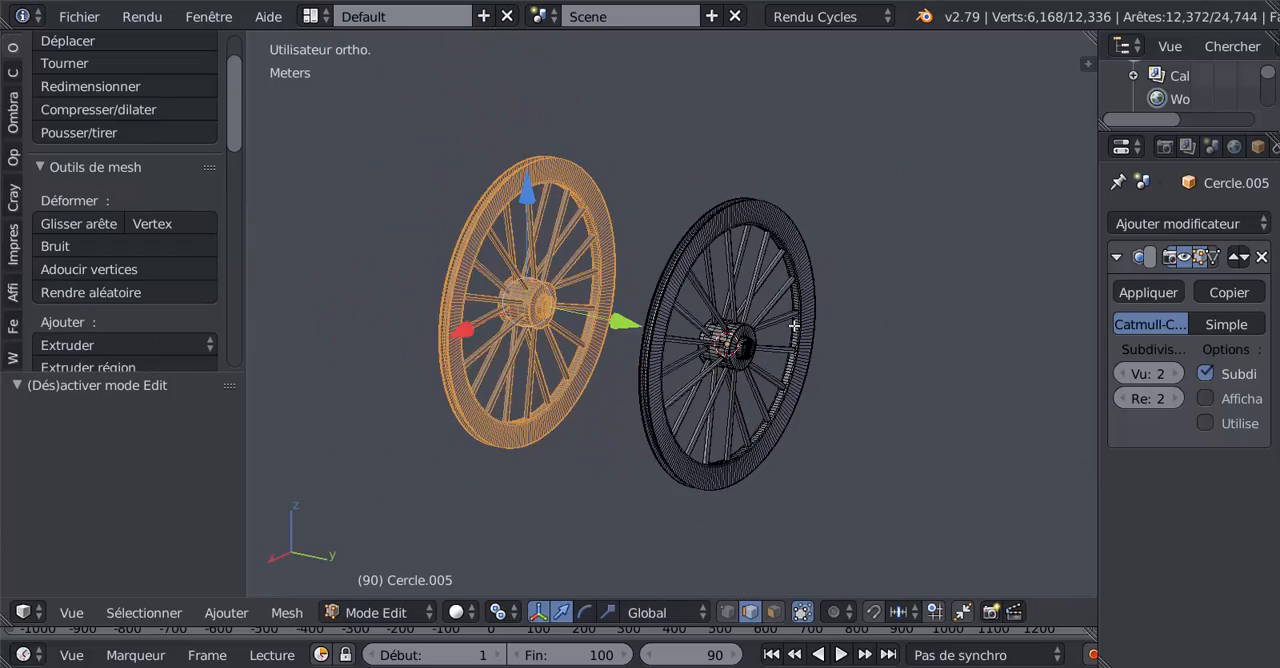
pyautogui.press('Tab')
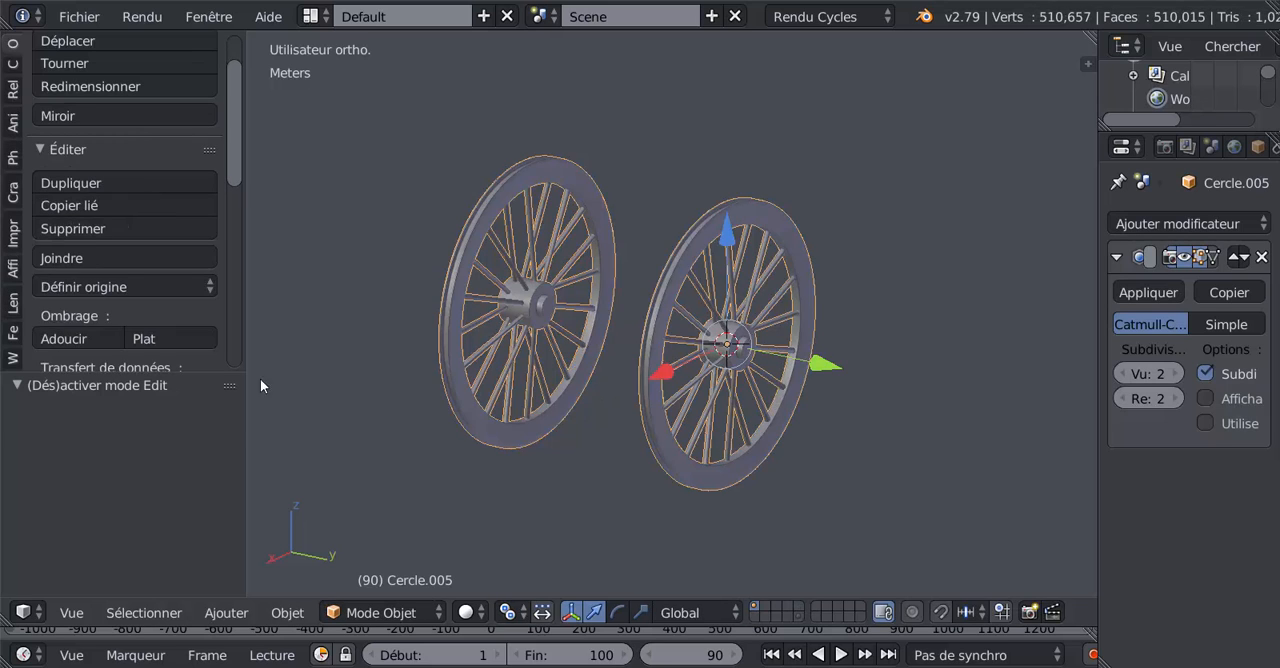
pyautogui.click(158, 289)
pyautogui.click(165, 340)
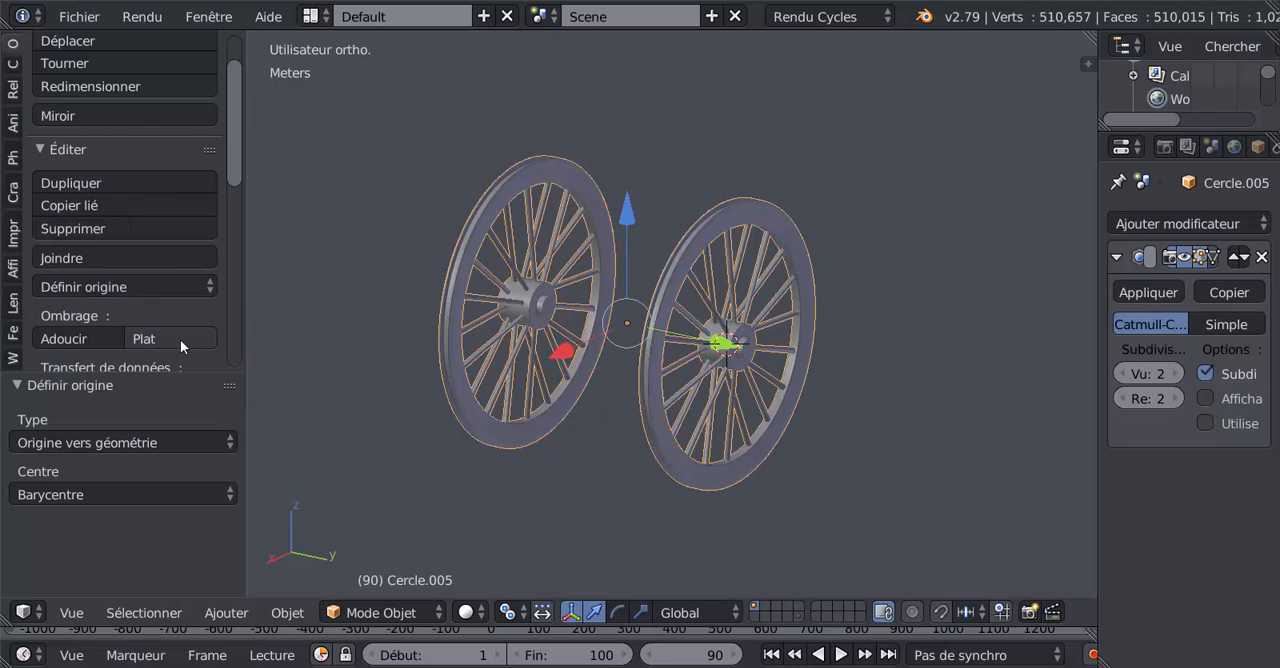
# Step: Test the spin of both wheels about the global Y axis around the new midway origin
pyautogui.press('r')
pyautogui.press('y')
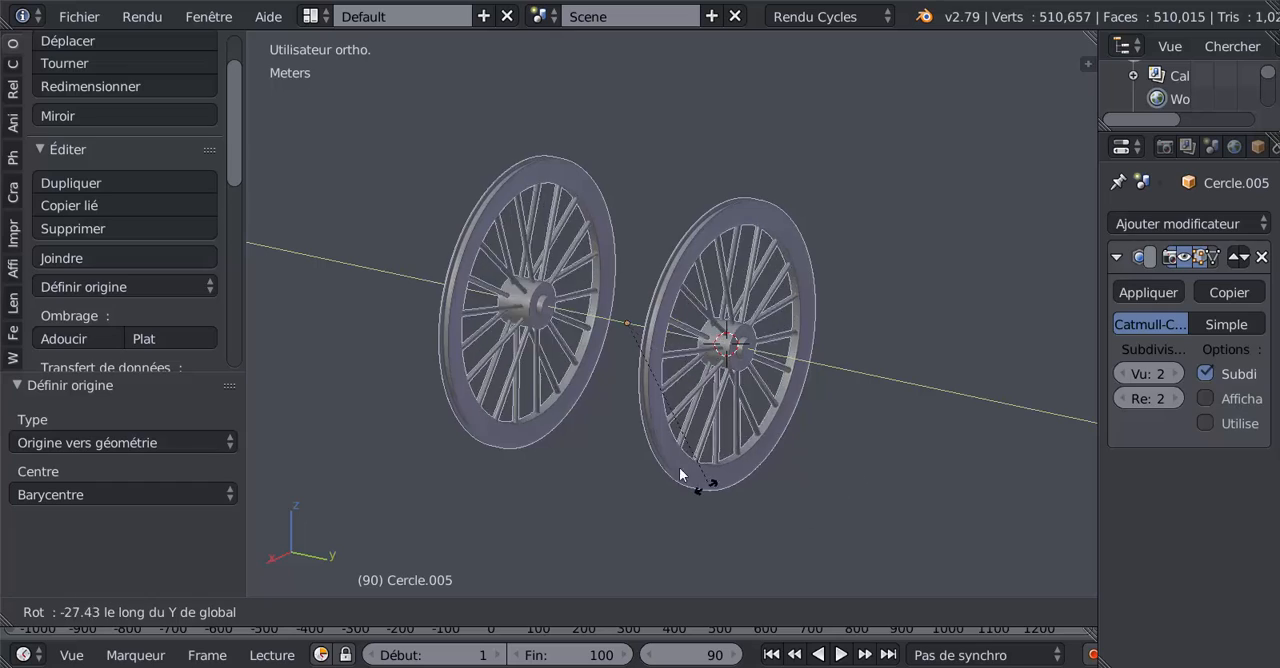
pyautogui.click(701, 422)
pyautogui.moveTo(643, 390); pyautogui.dragTo(651, 400, button='middle')
pyautogui.moveTo(789, 414); pyautogui.dragTo(805, 452, button='middle')
pyautogui.press('r')
pyautogui.press('y')
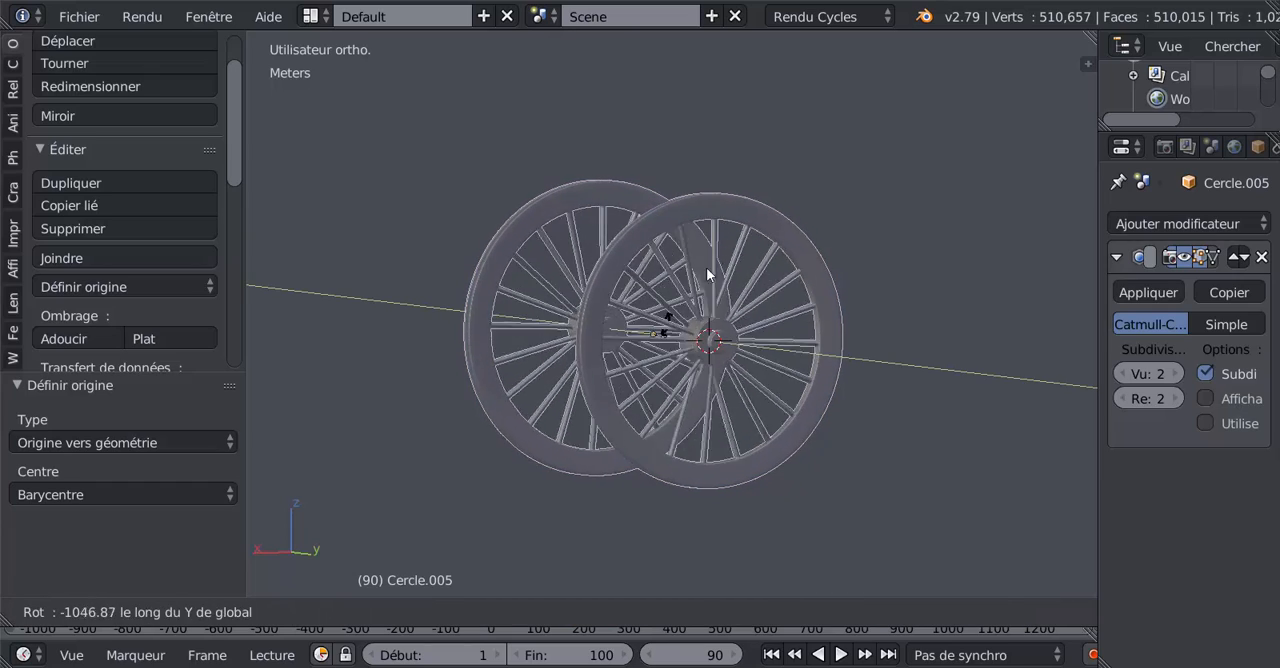
pyautogui.click(806, 275)
# Step: Check the wheel pair against the right side blueprint and repeat the Y-axis rotation test in perspective orientation
pyautogui.moveTo(961, 385); pyautogui.dragTo(957, 387, button='middle')
pyautogui.press('KP_1')
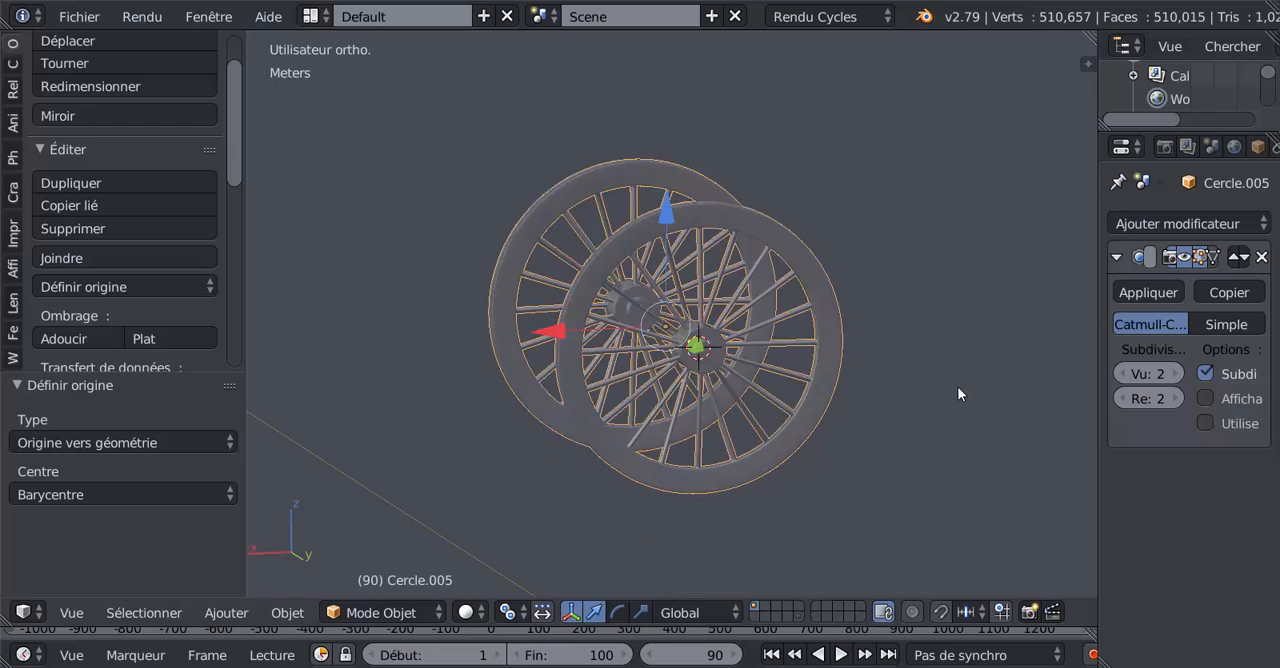
pyautogui.press('KP_3')
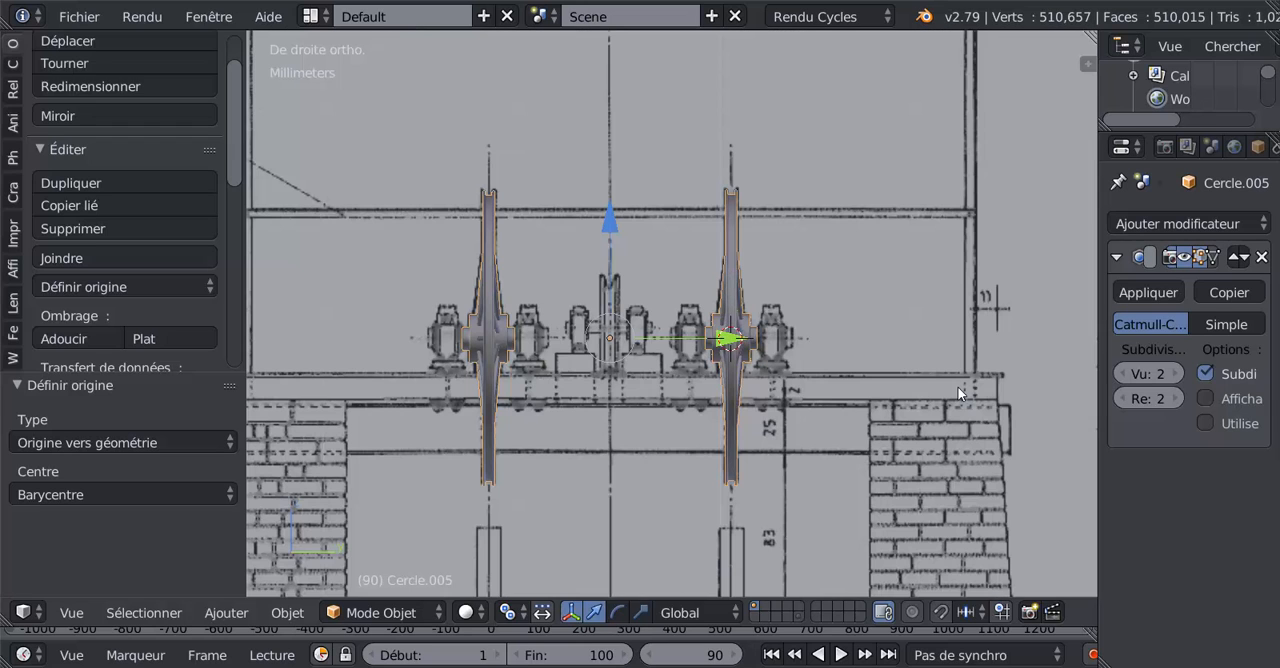
pyautogui.moveTo(968, 369); pyautogui.dragTo(797, 414, button='middle')
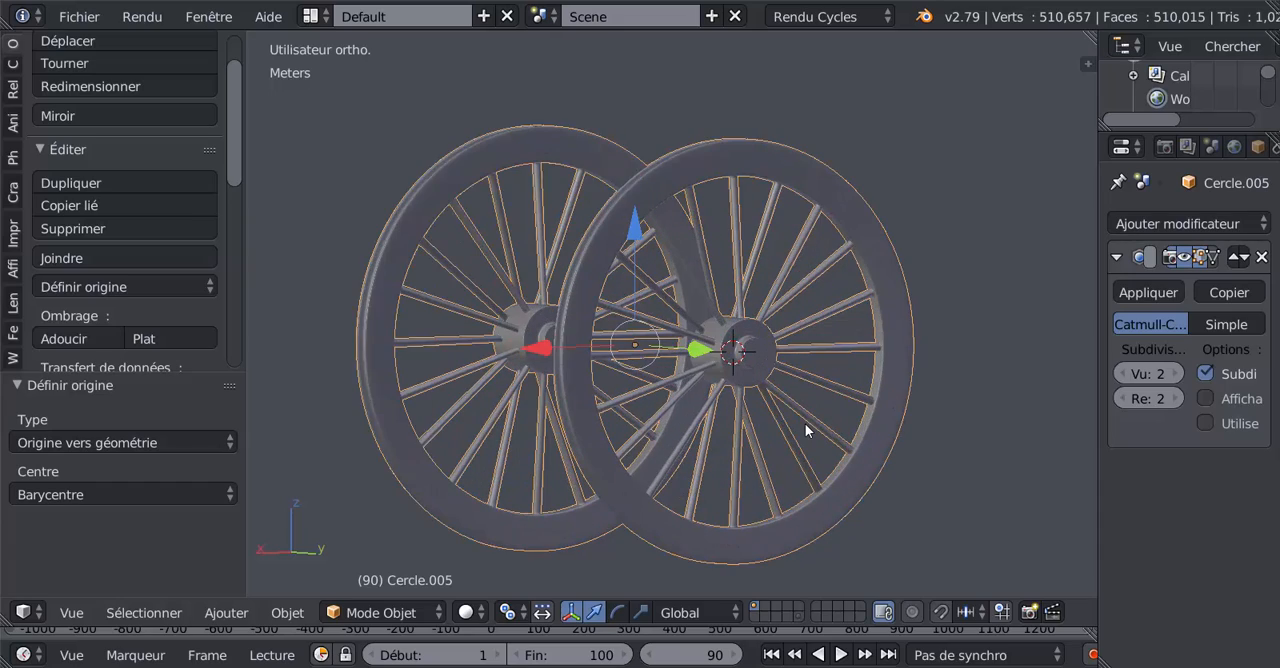
pyautogui.press('r')
pyautogui.press('y')
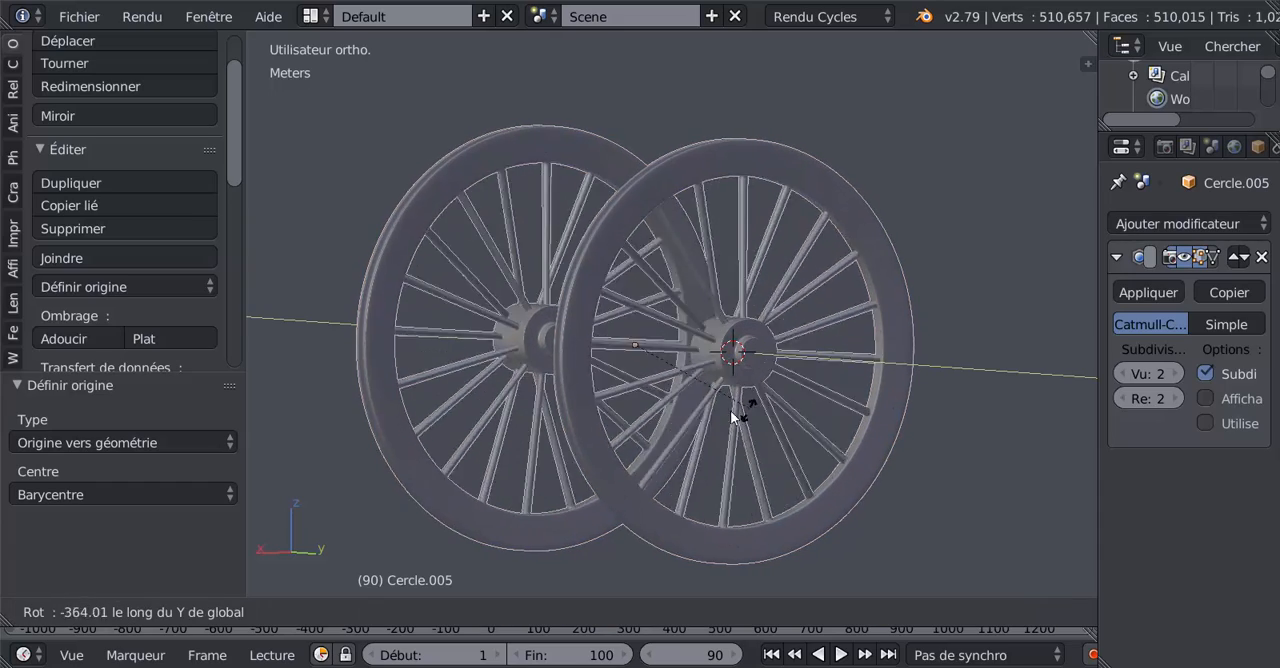
pyautogui.click(701, 390)
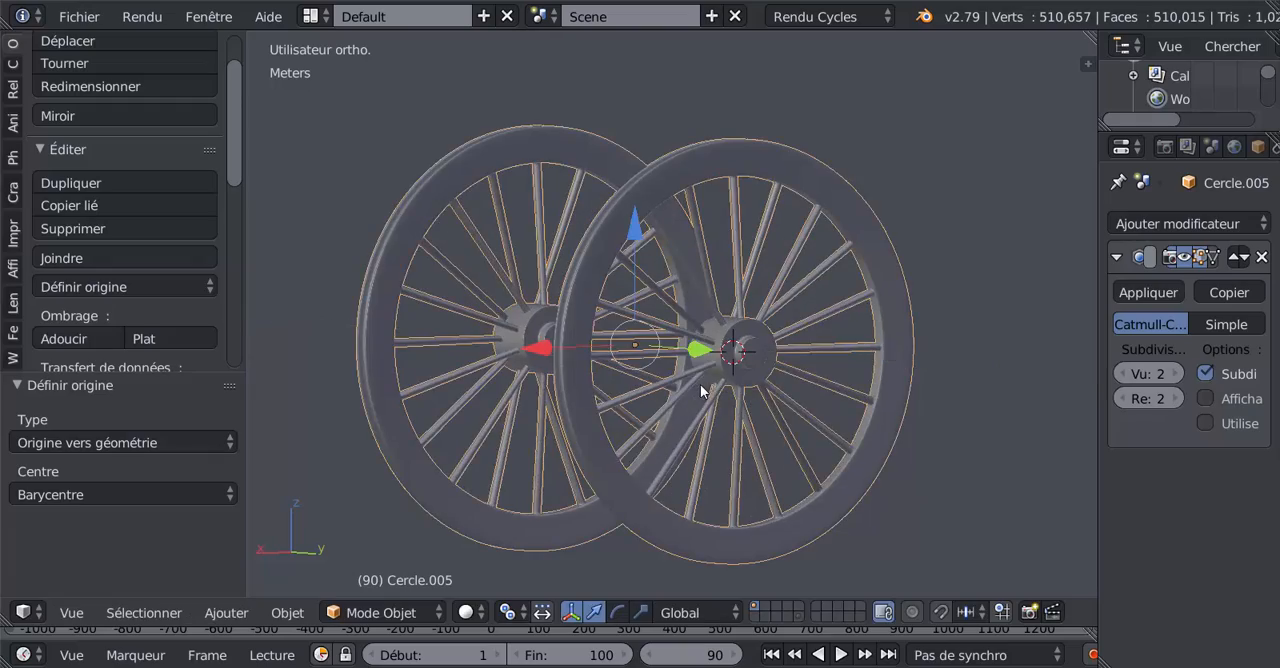
# Step: Open the wheel pair's mesh for editing in vertex select mode and select the nearer hub's centre vertex
pyautogui.scroll(4, 718, 402)
pyautogui.press('Tab')
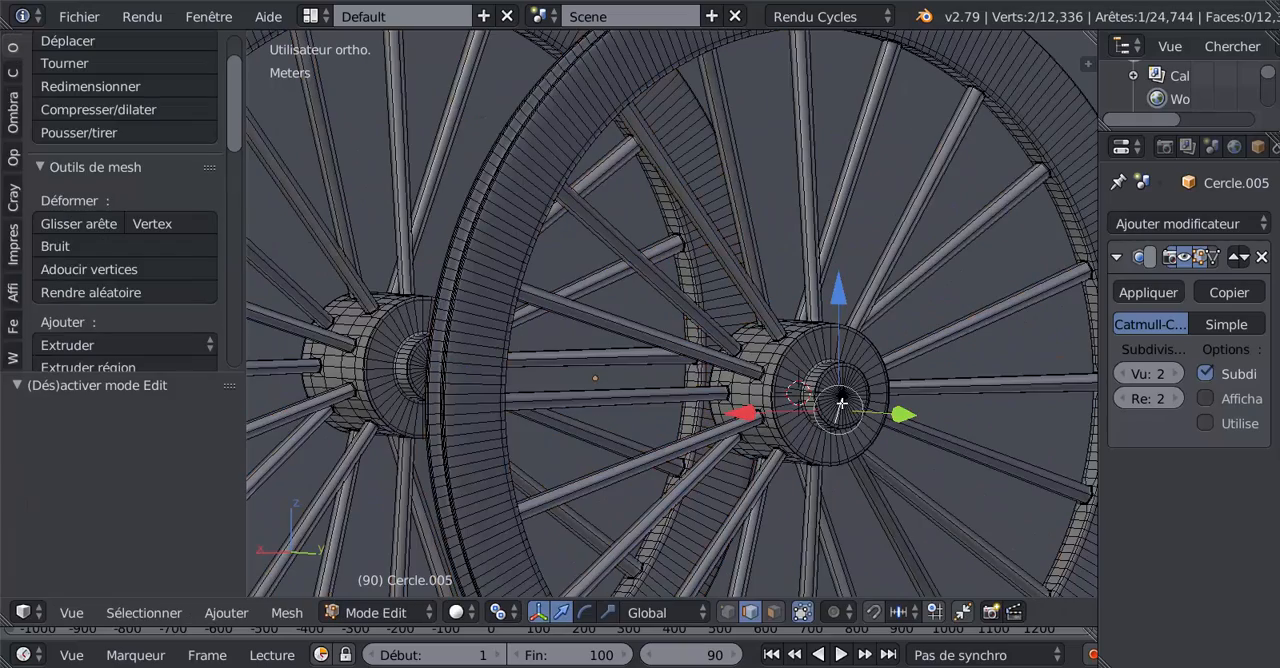
pyautogui.scroll(2, 870, 414)
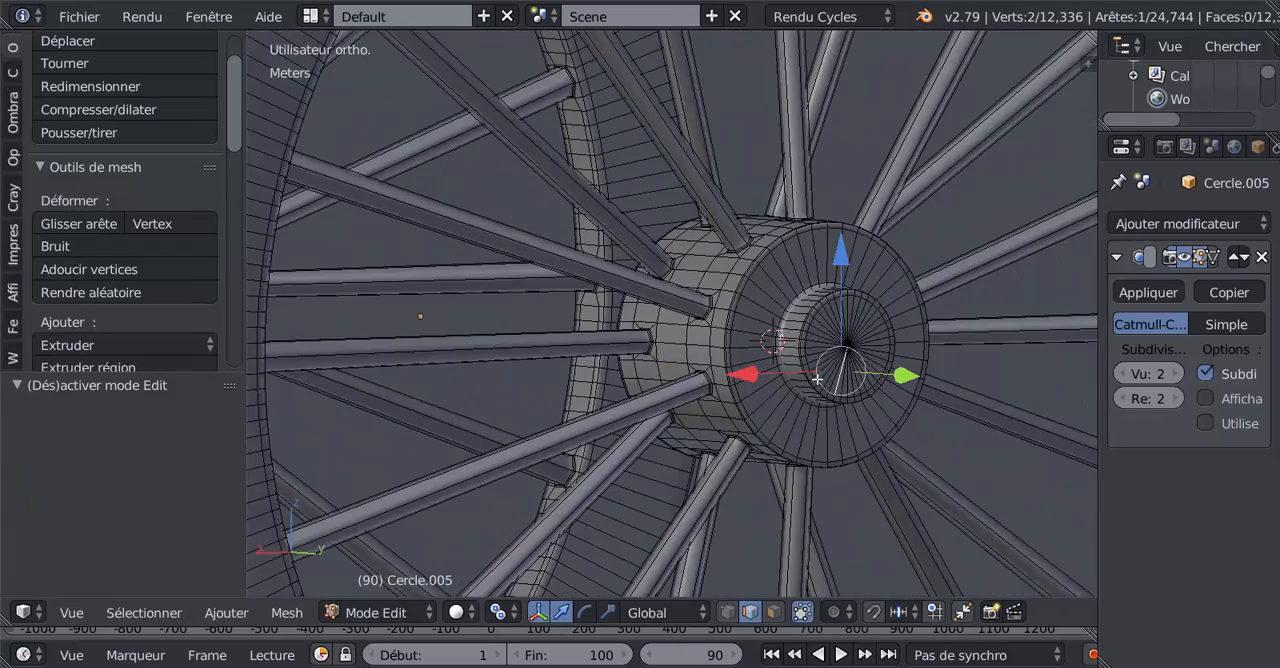
pyautogui.click(729, 613)
pyautogui.rightClick(849, 347)
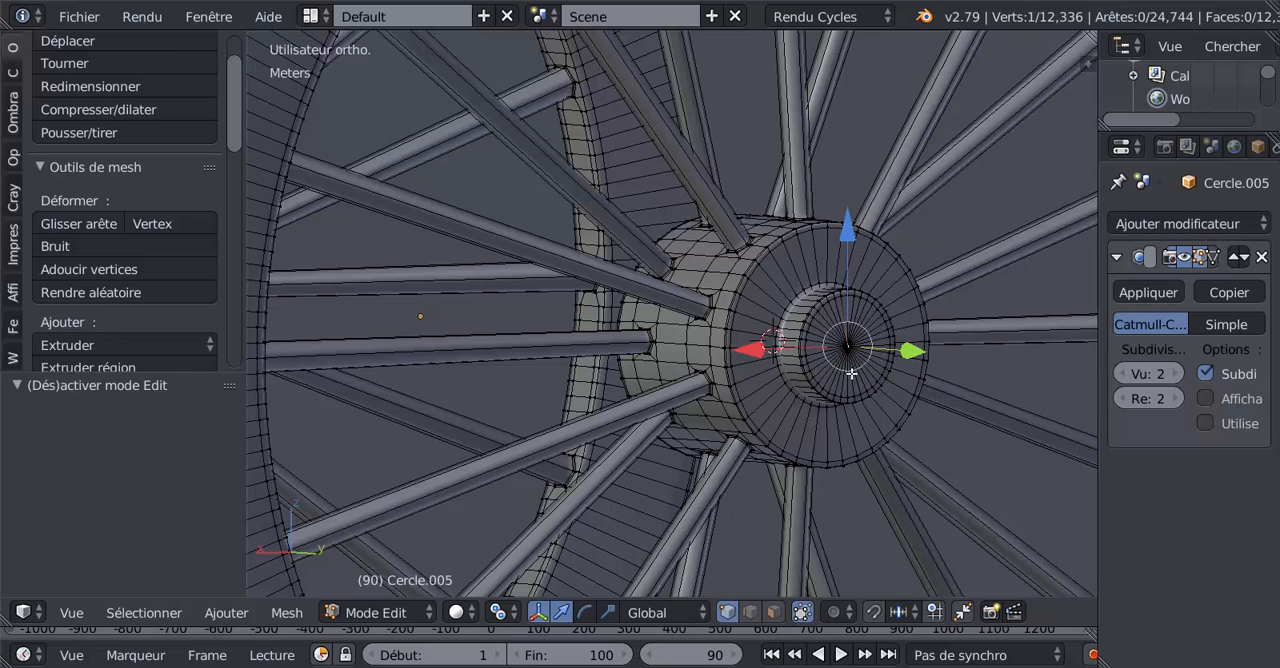
pyautogui.scroll(5, 851, 373)
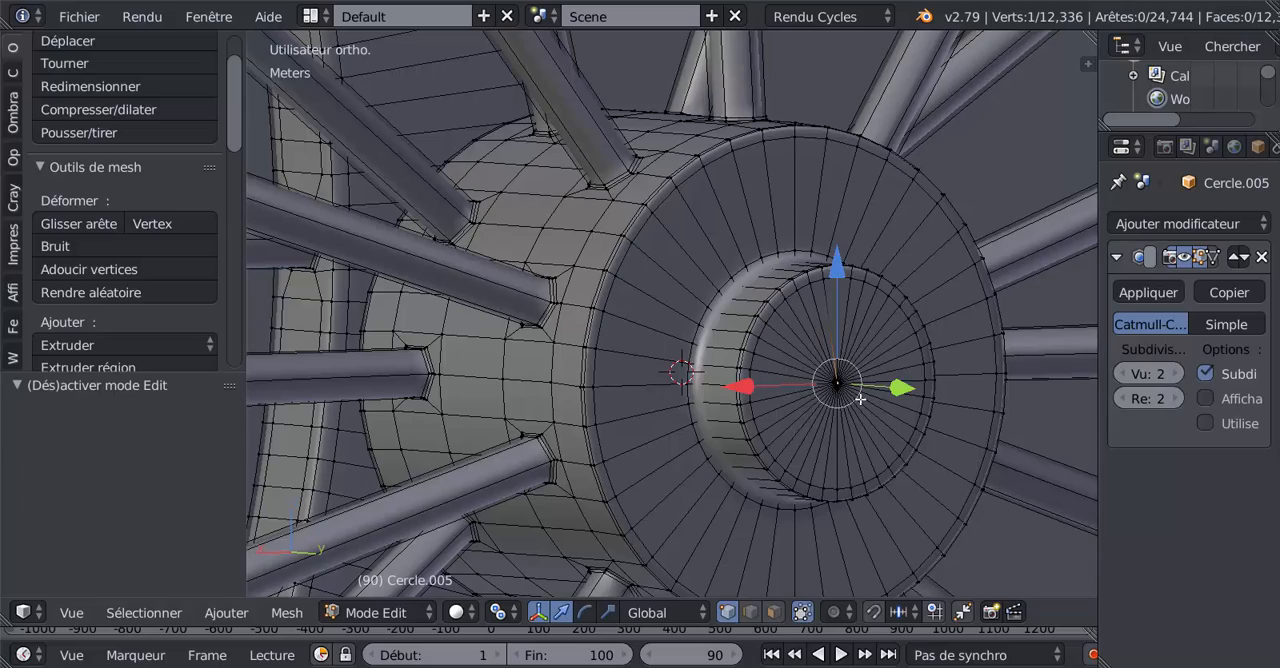
# Step: Select the whole mesh of both wheels and remove its duplicate vertices with a 1 µm merge distance
pyautogui.press('a')
pyautogui.press('z')
pyautogui.press('z')
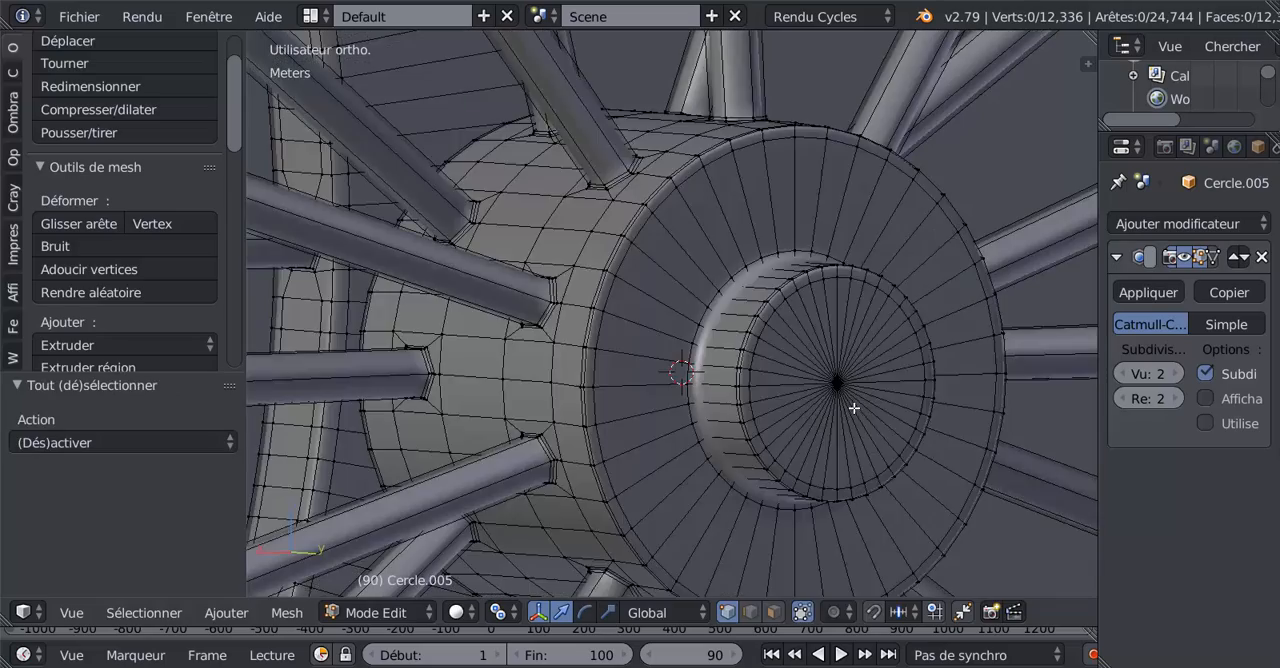
pyautogui.press('a')
pyautogui.press('a')
pyautogui.press('a')
pyautogui.scroll(-5, 437, 396)
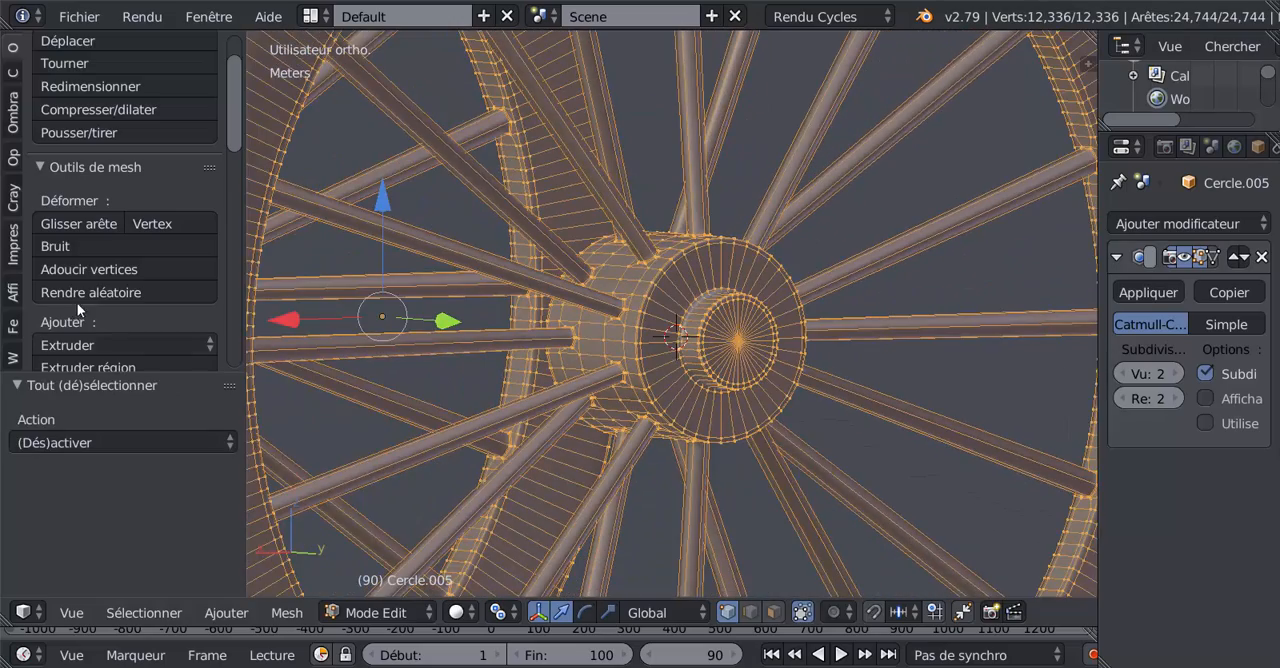
pyautogui.scroll(-6, 84, 327)
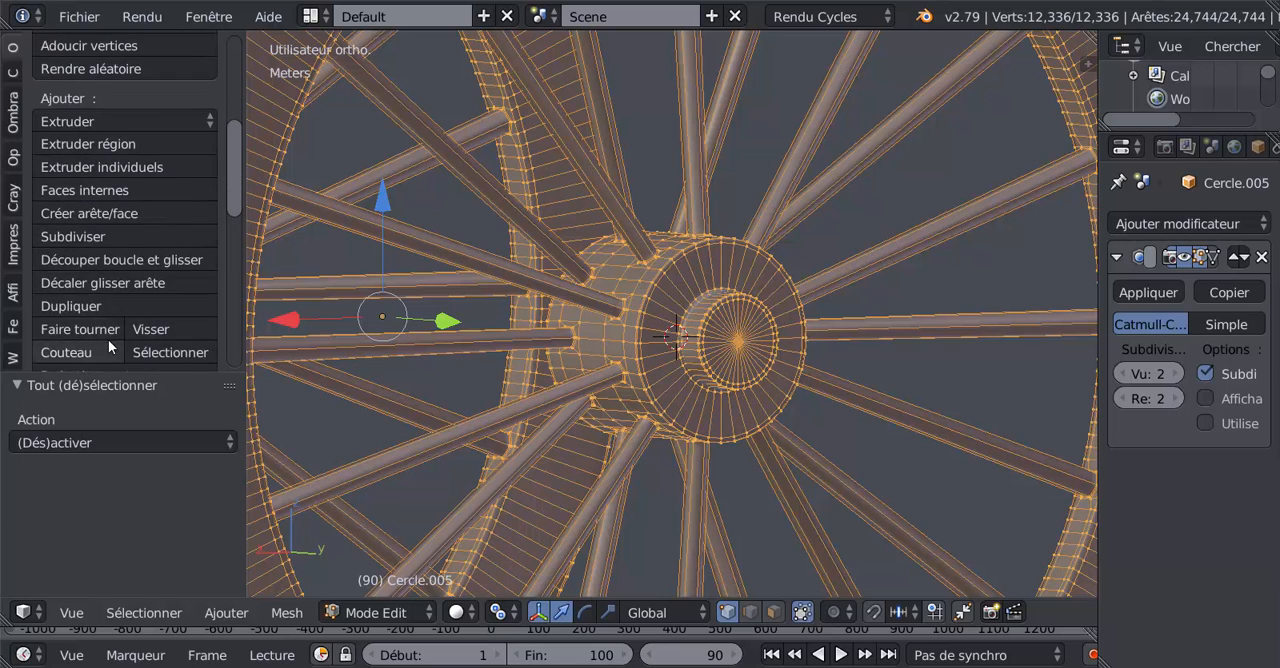
pyautogui.scroll(-4, 108, 340)
pyautogui.click(108, 338)
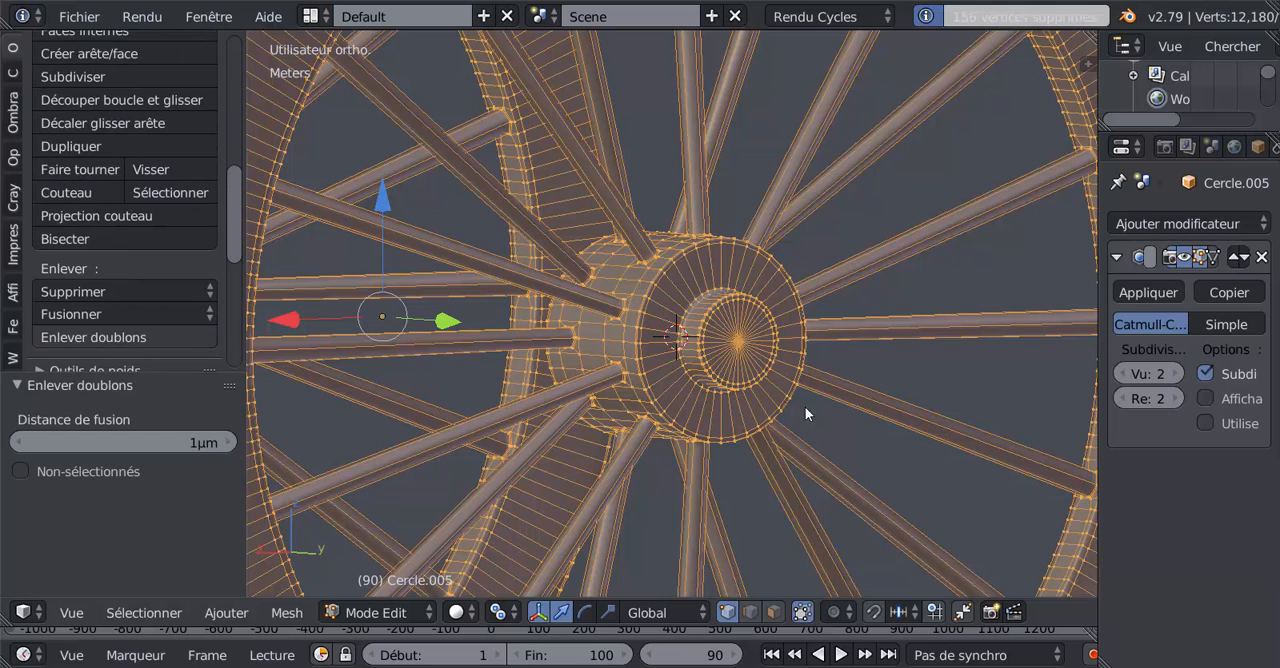
# Step: Snap the 3D cursor to the centre vertex of the nearer wheel's hub and return to Object Mode
pyautogui.rightClick(738, 340)
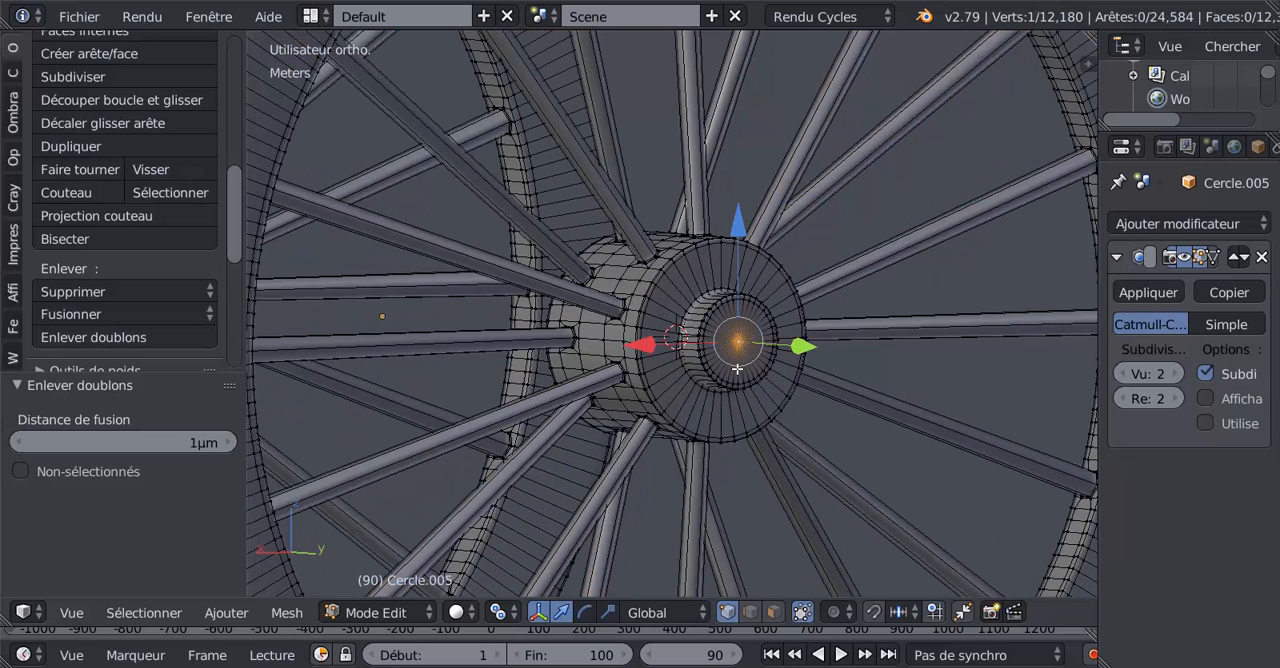
pyautogui.hotkey('shift', 's')
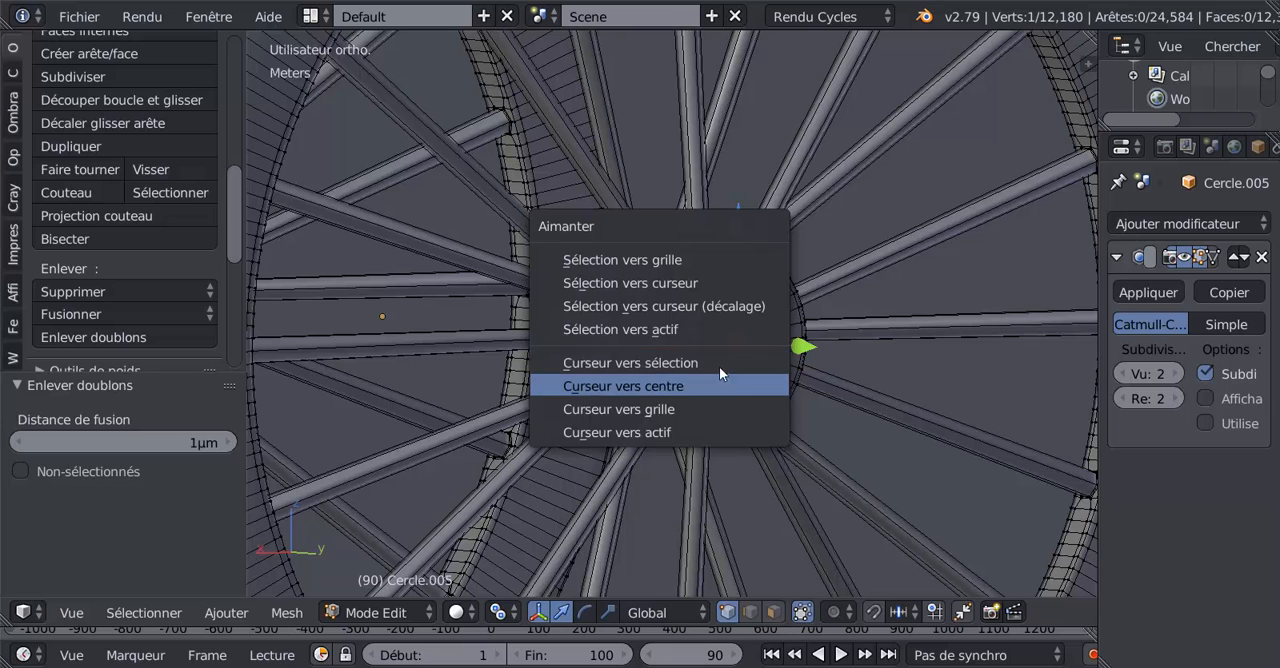
pyautogui.click(725, 366)
pyautogui.press('Tab')
# Step: Set the wheel pair's origin to the 3D cursor at the nearer wheel's hub centre
pyautogui.scroll(-6, 750, 393)
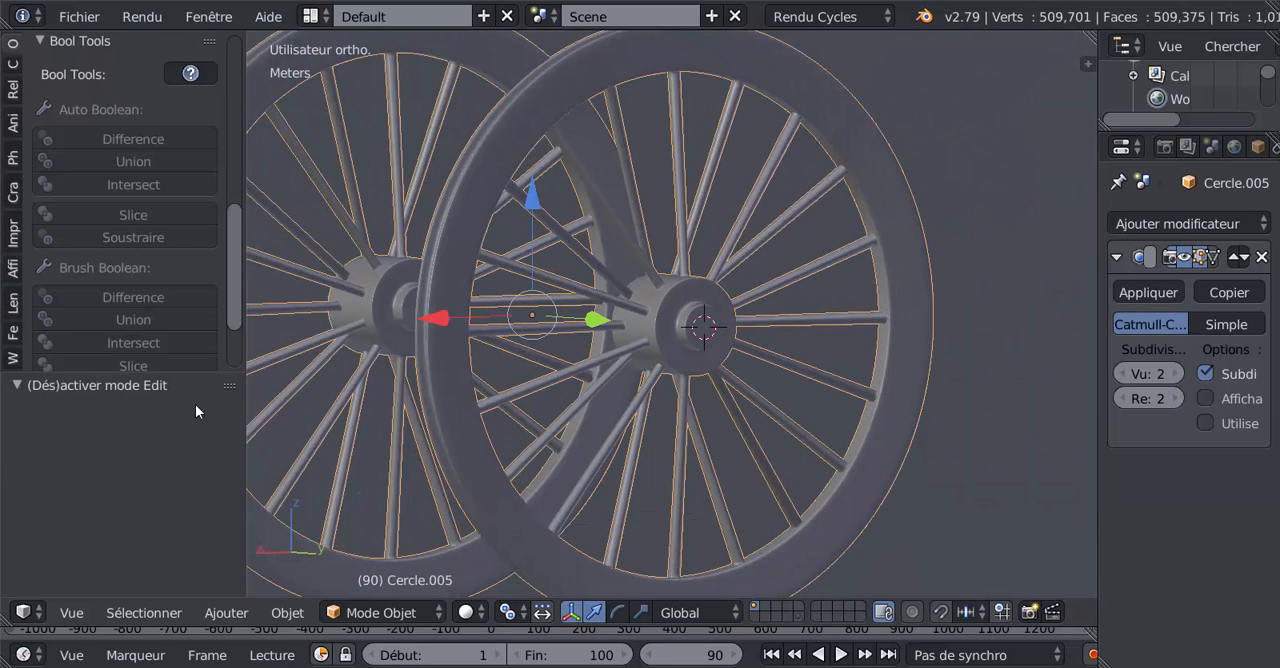
pyautogui.click(12, 47)
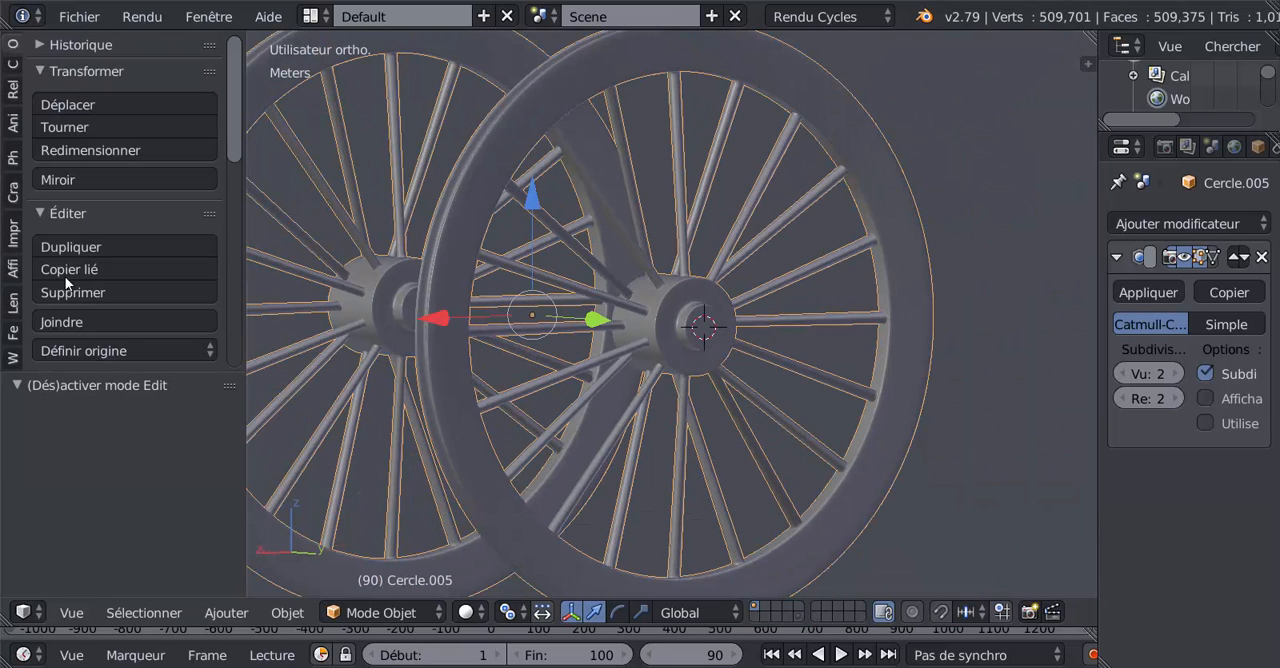
pyautogui.click(100, 350)
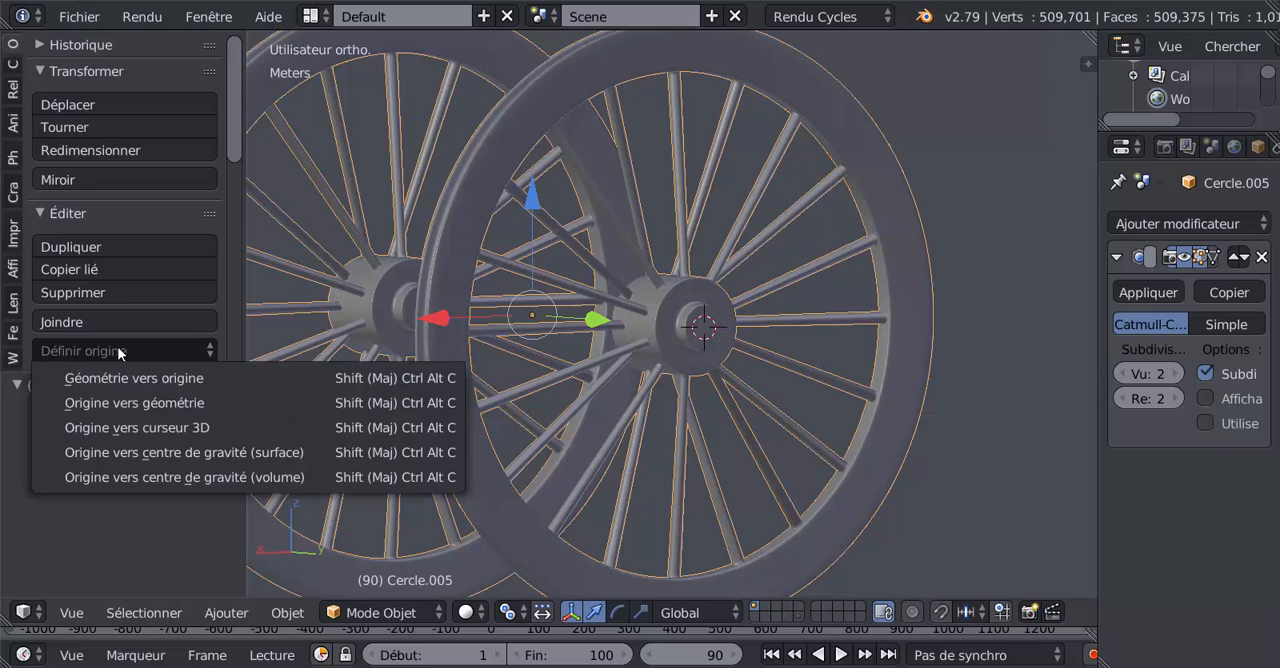
pyautogui.click(147, 428)
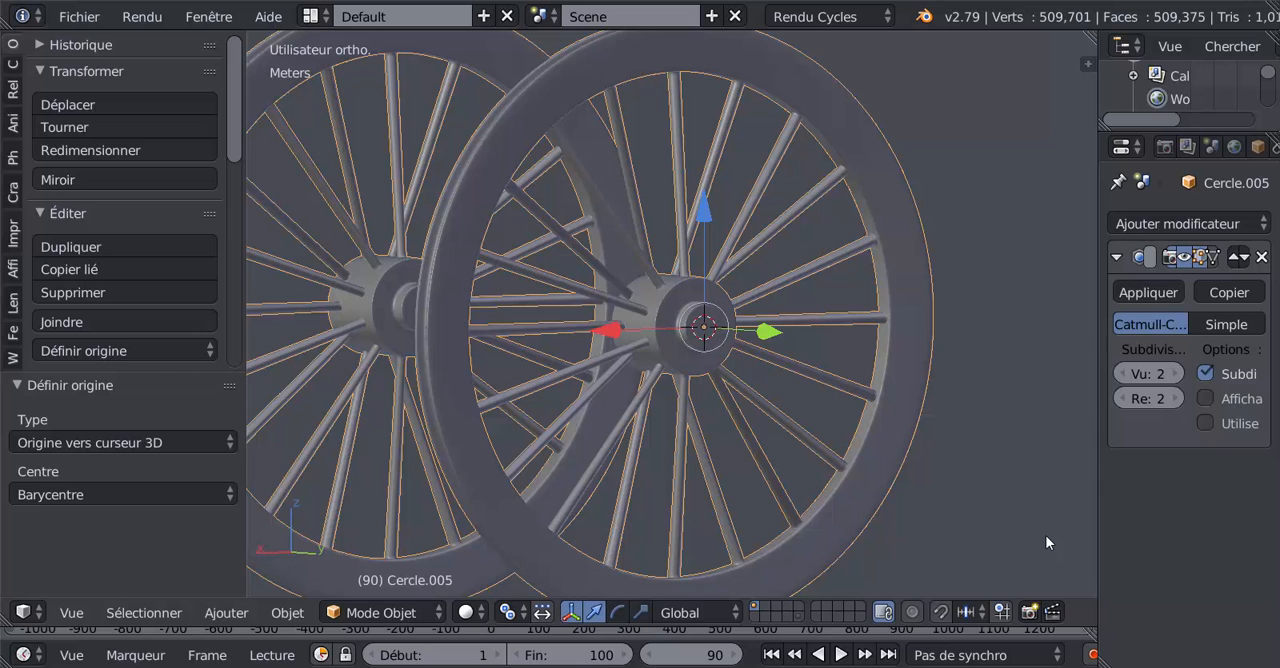
# Step: Test the spin of the wheel pair about the global Y axis against the front blueprint
pyautogui.press('KP_1')
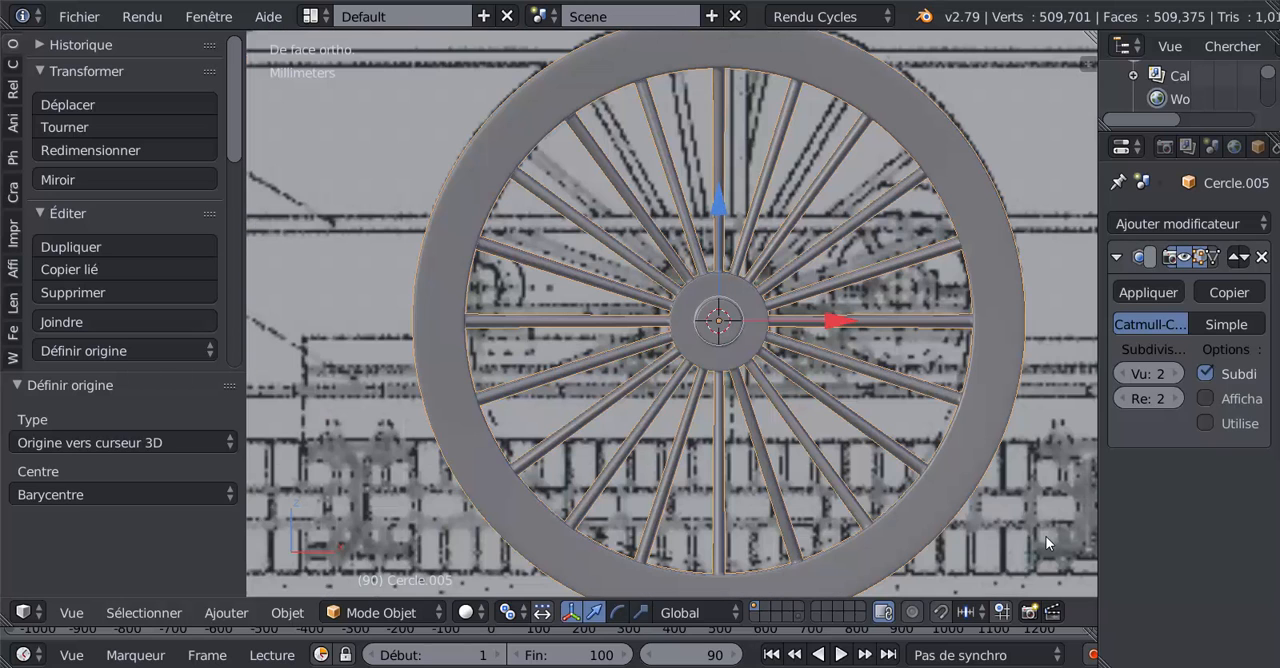
pyautogui.scroll(-3, 1025, 529)
pyautogui.press('r')
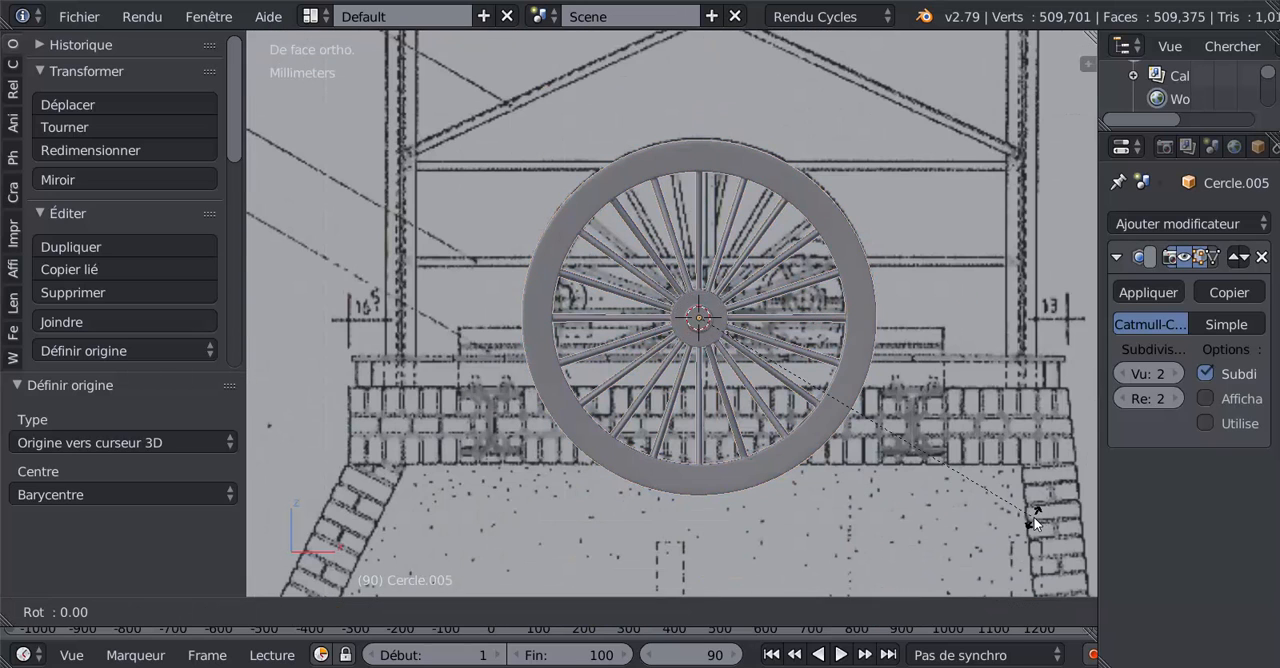
pyautogui.press('y')
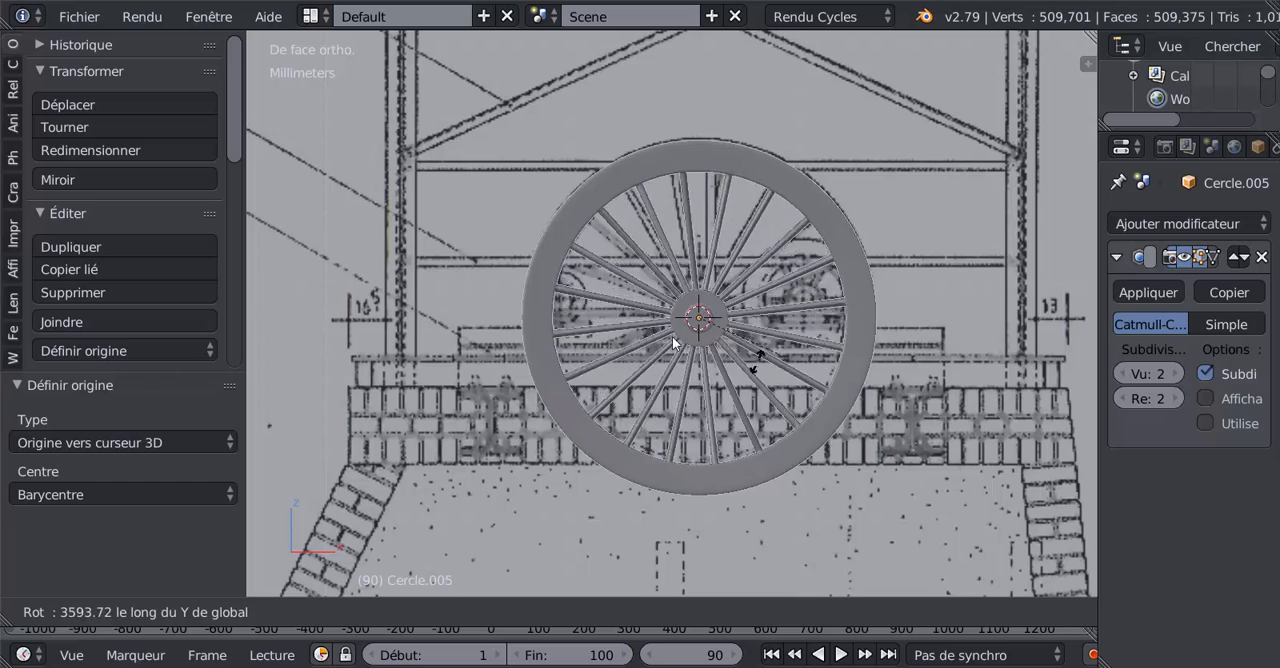
pyautogui.click(762, 356)
pyautogui.moveTo(762, 356); pyautogui.dragTo(823, 367, button='middle')
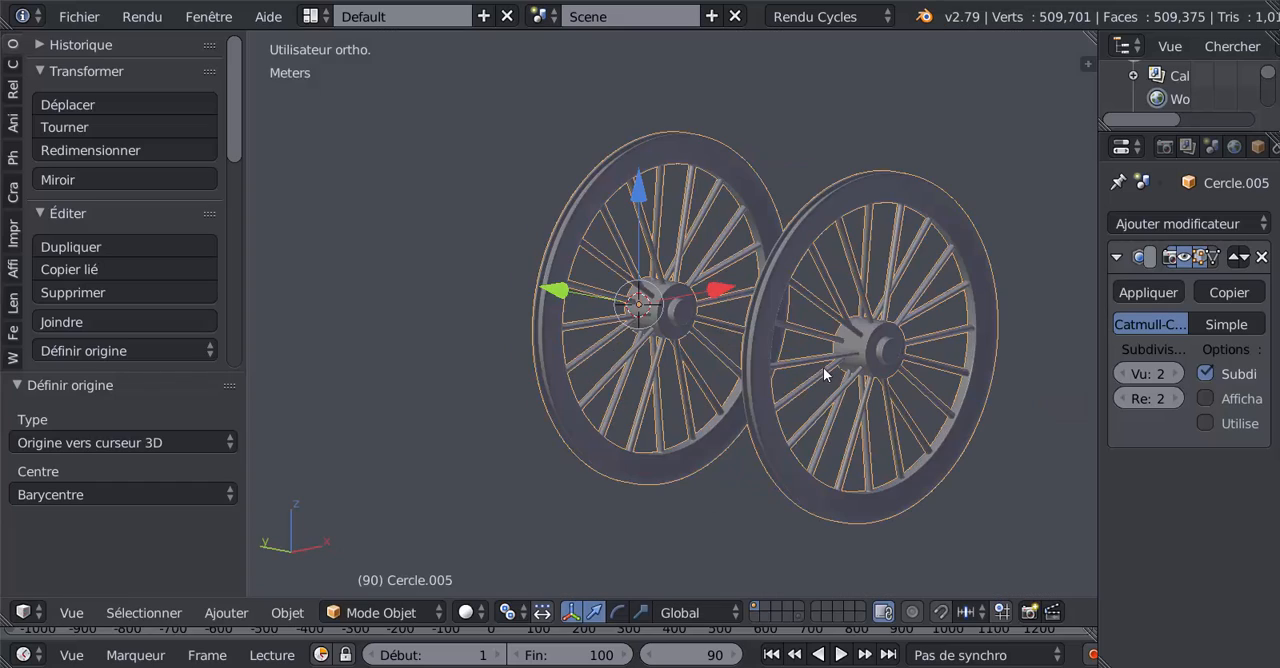
# Step: Repeat the global Y-axis spin test on both wheels from an angled view
pyautogui.press('r')
pyautogui.press('y')
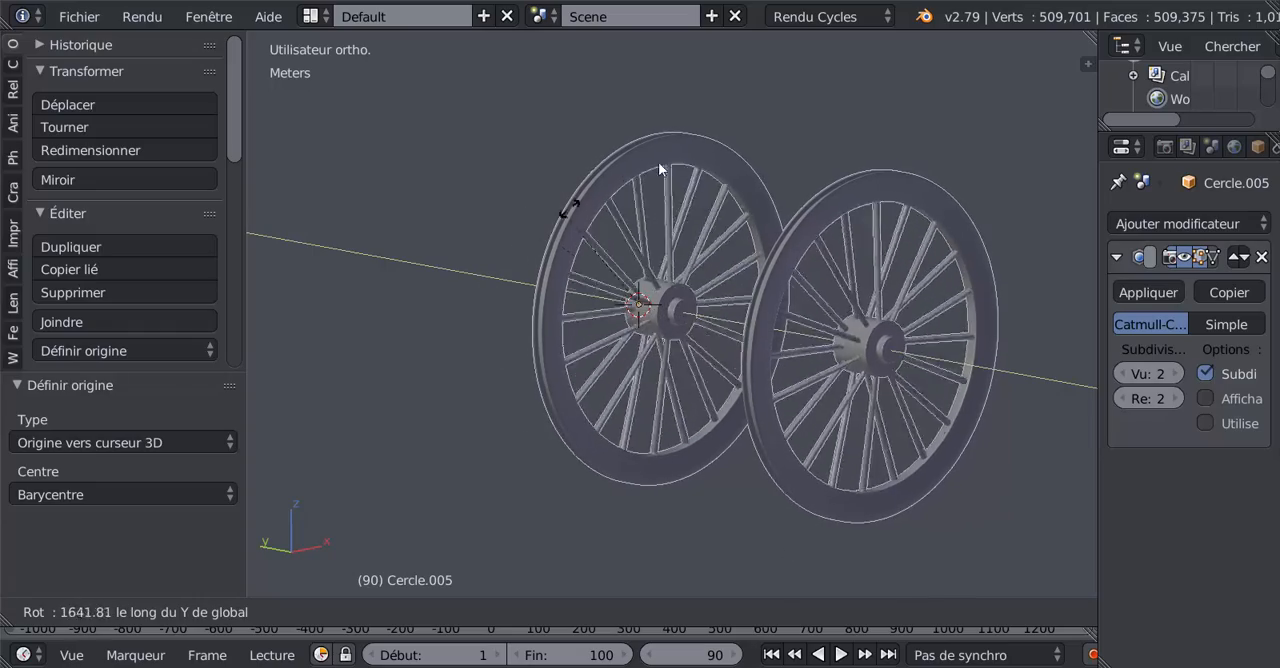
pyautogui.click(764, 299)
pyautogui.scroll(5, 767, 307)
pyautogui.scroll(-5, 767, 313)
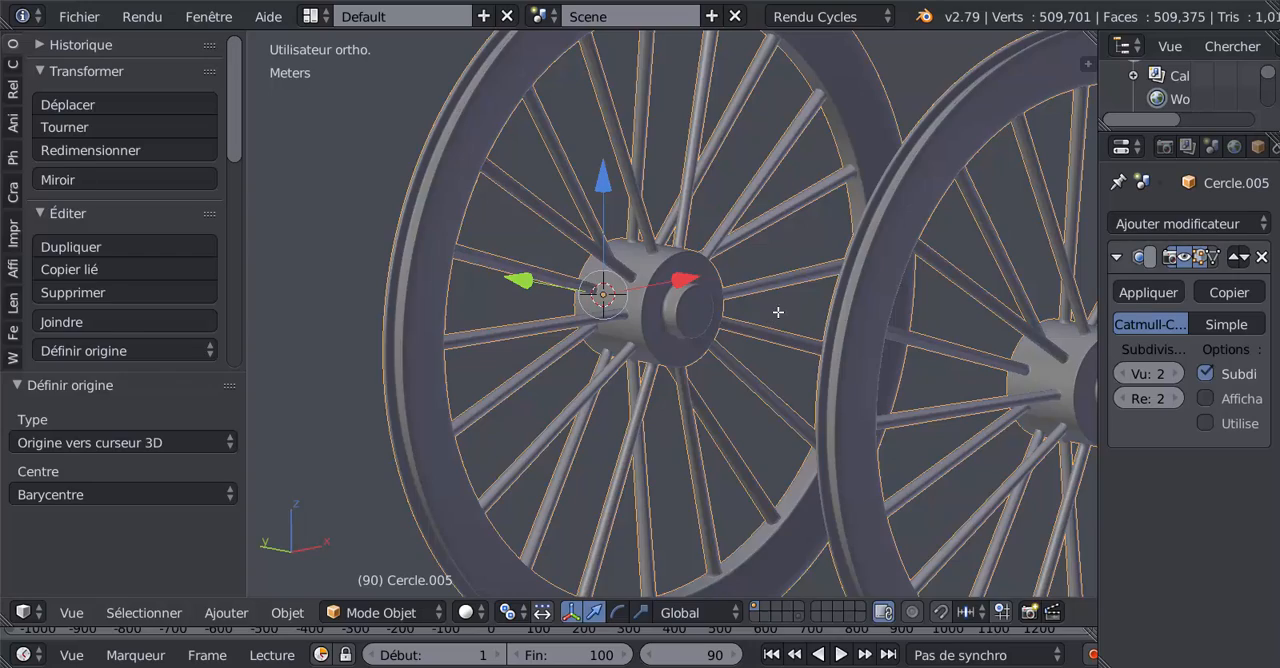
# Step: Examine the mesh of the wheel's hub, axle end and spokes up close around the origin
pyautogui.press('Tab')
pyautogui.press('Tab')
pyautogui.press('Tab')
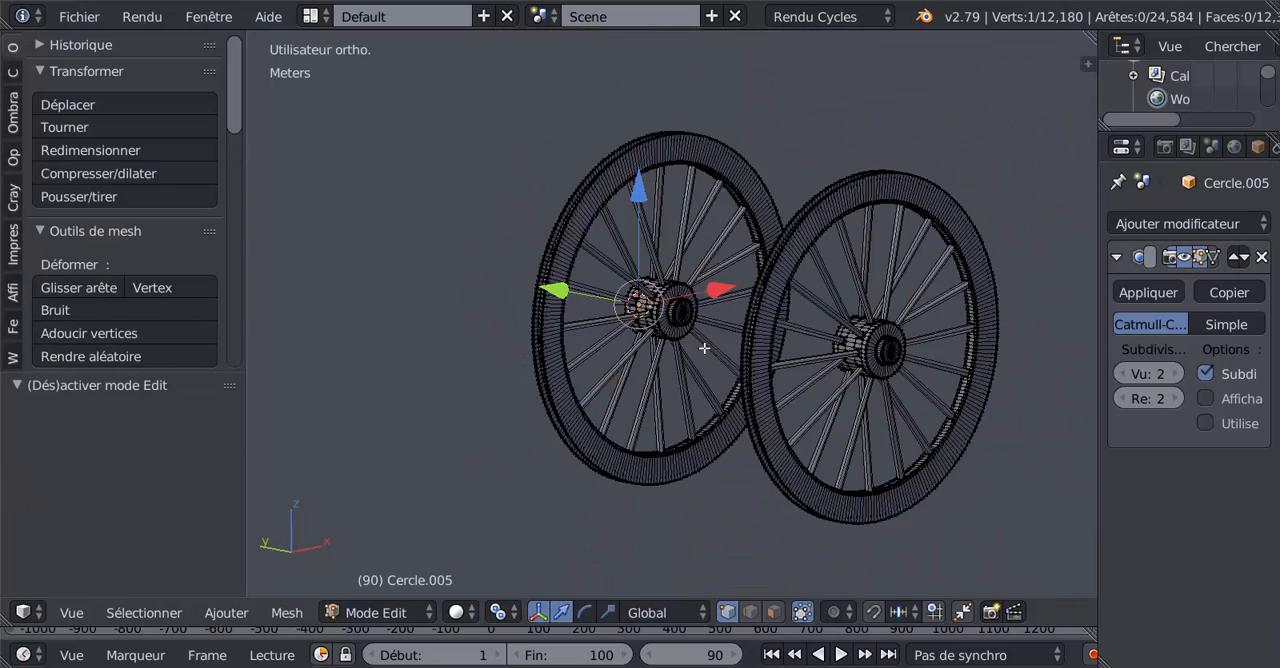
pyautogui.moveTo(705, 349); pyautogui.dragTo(640, 333, button='middle')
pyautogui.press('Tab')
pyautogui.scroll(3, 777, 347)
pyautogui.press('Tab')
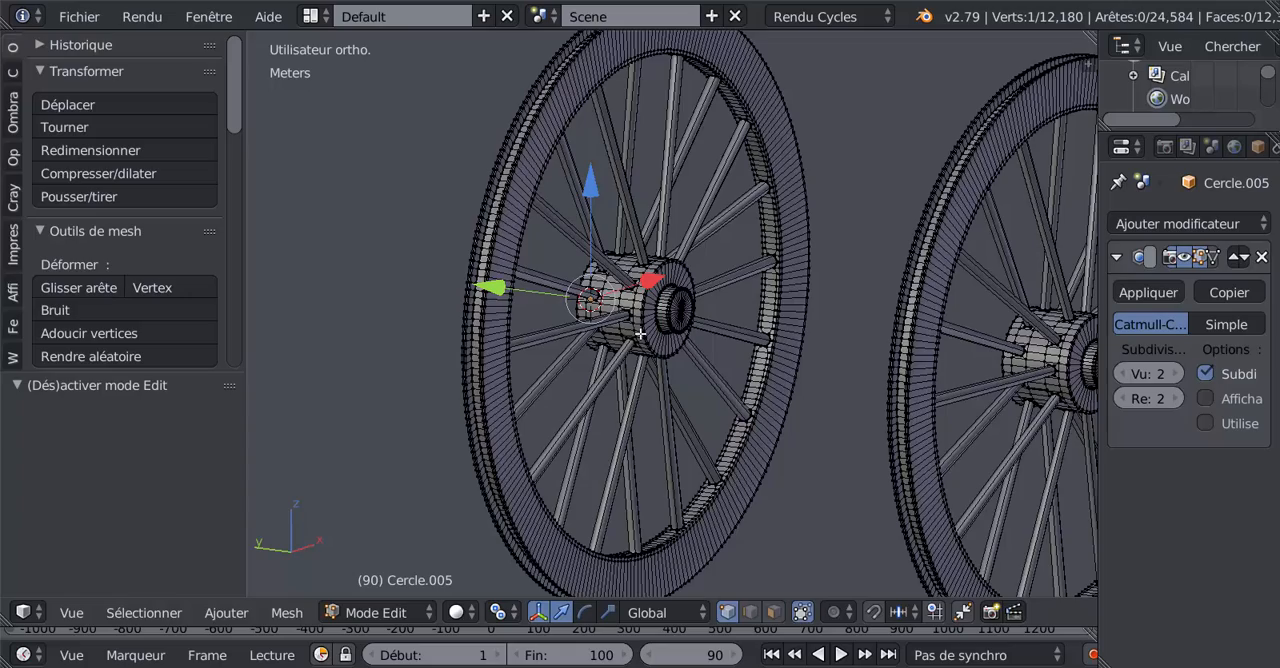
pyautogui.moveTo(698, 304); pyautogui.dragTo(779, 334, button='middle')
pyautogui.scroll(6, 666, 341)
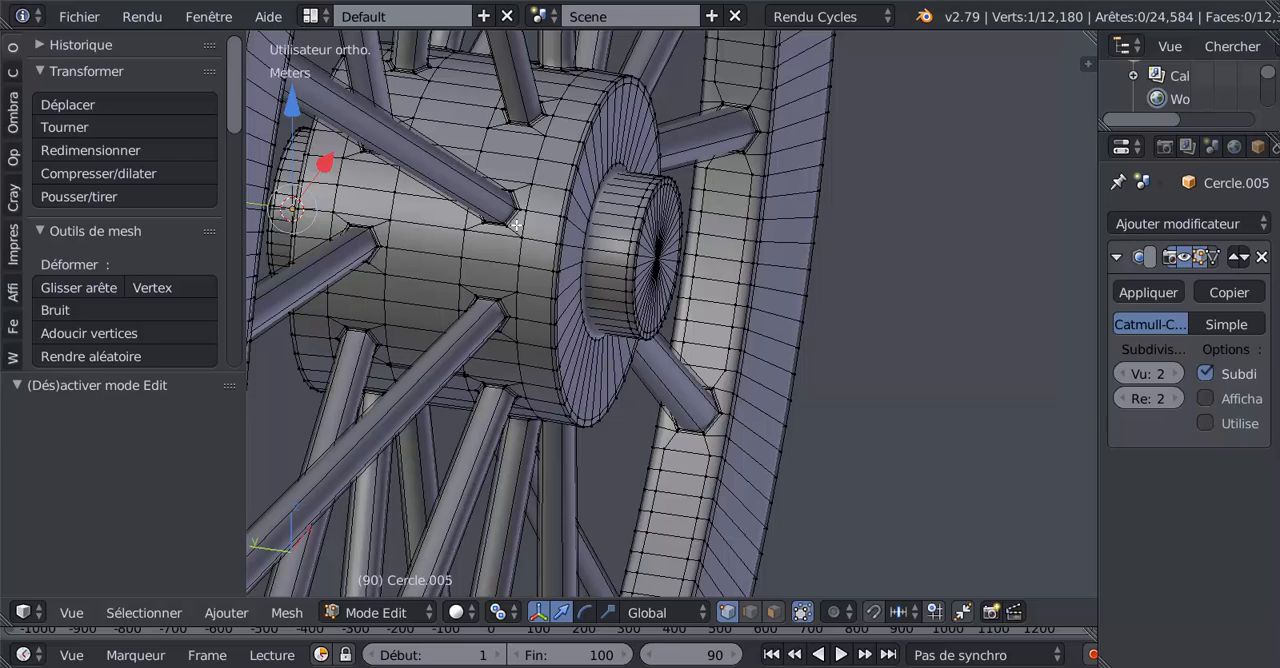
pyautogui.scroll(-9, 503, 232)
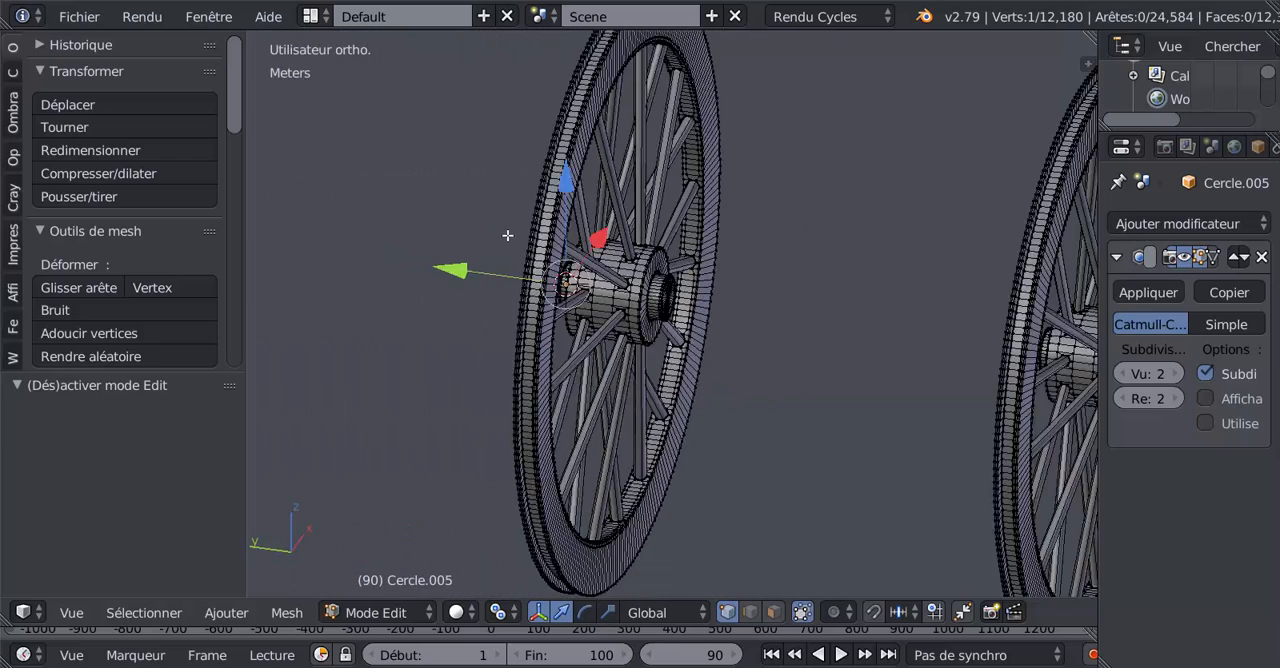
pyautogui.moveTo(506, 234); pyautogui.dragTo(439, 211, button='middle')
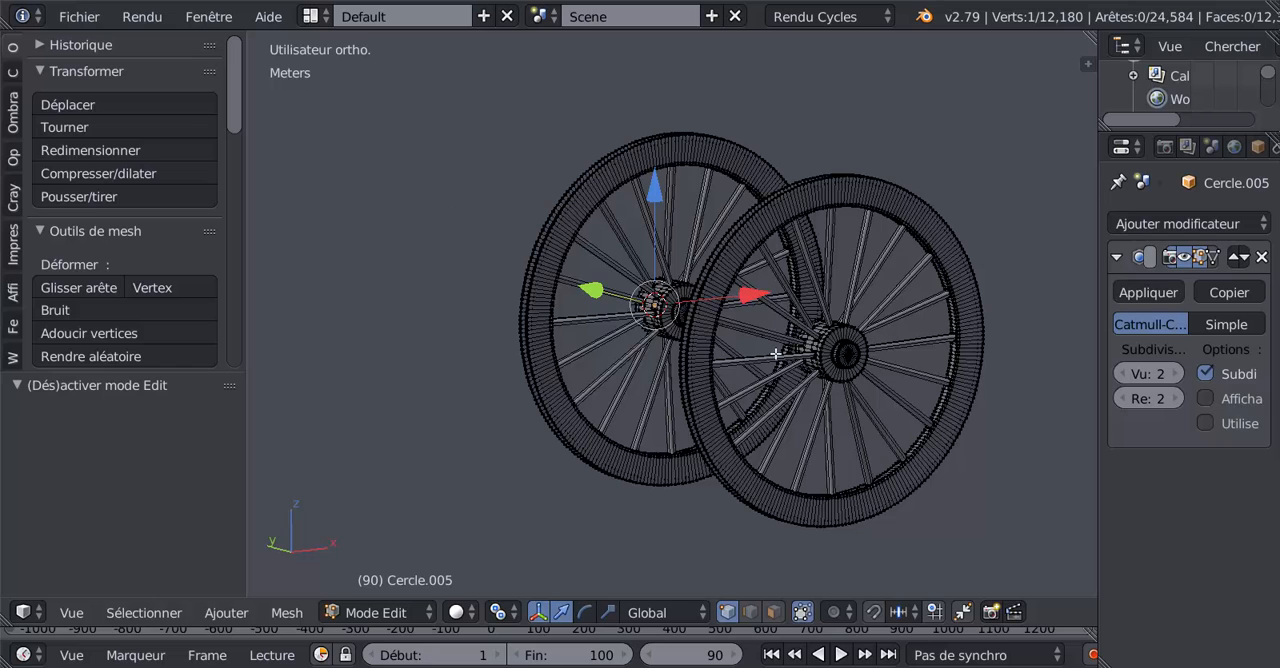
# Step: Try rotating all of the wheel pair's mesh about the global Y axis in Edit Mode, and return to Object Mode
pyautogui.press('a')
pyautogui.press('a')
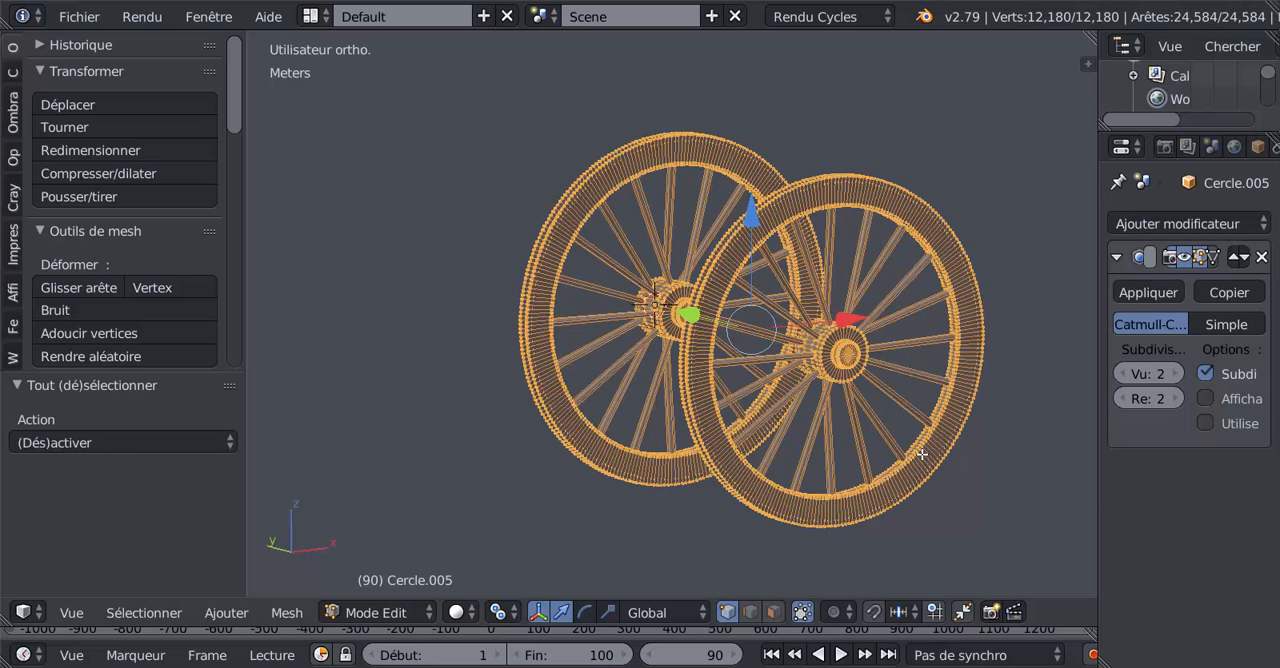
pyautogui.press('r')
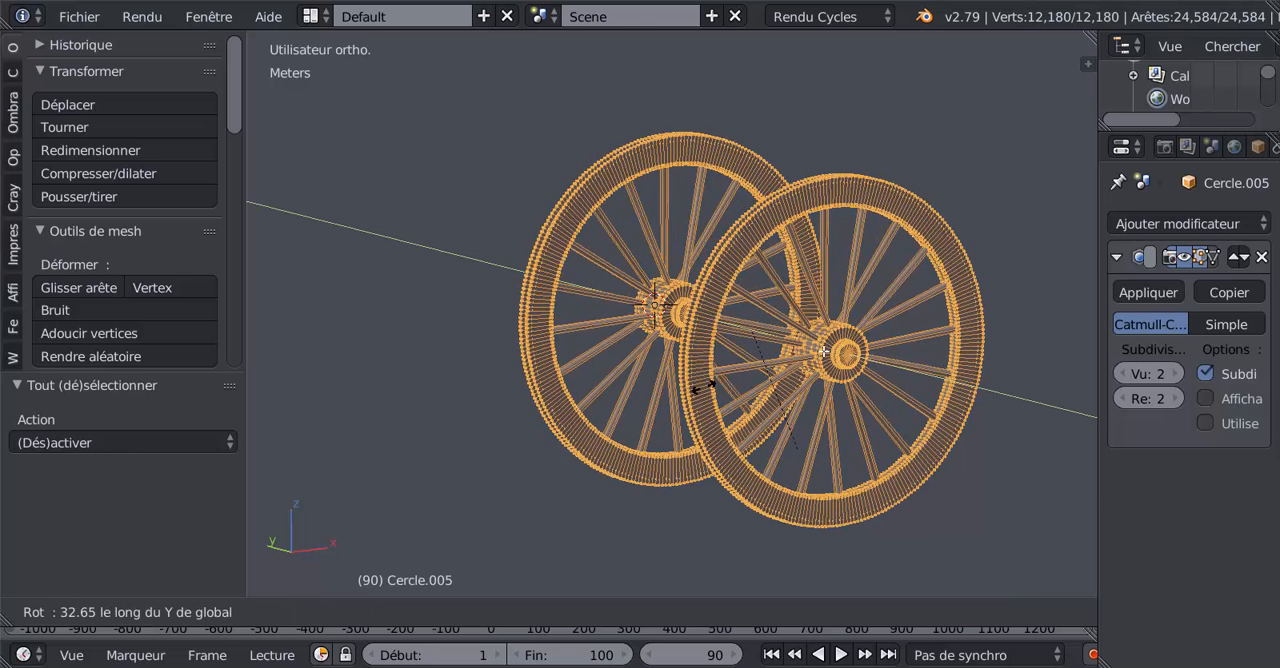
pyautogui.rightClick(908, 420)
pyautogui.press('Tab')
pyautogui.press('Tab')
pyautogui.press('Tab')
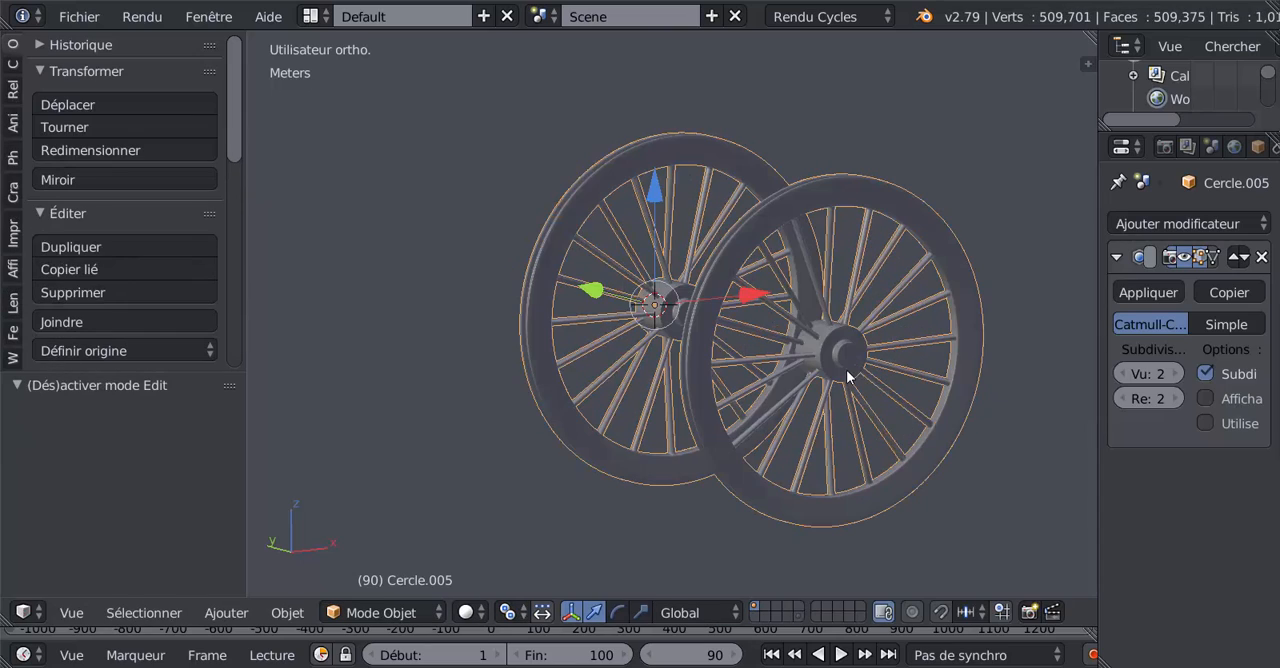
pyautogui.scroll(3, 841, 348)
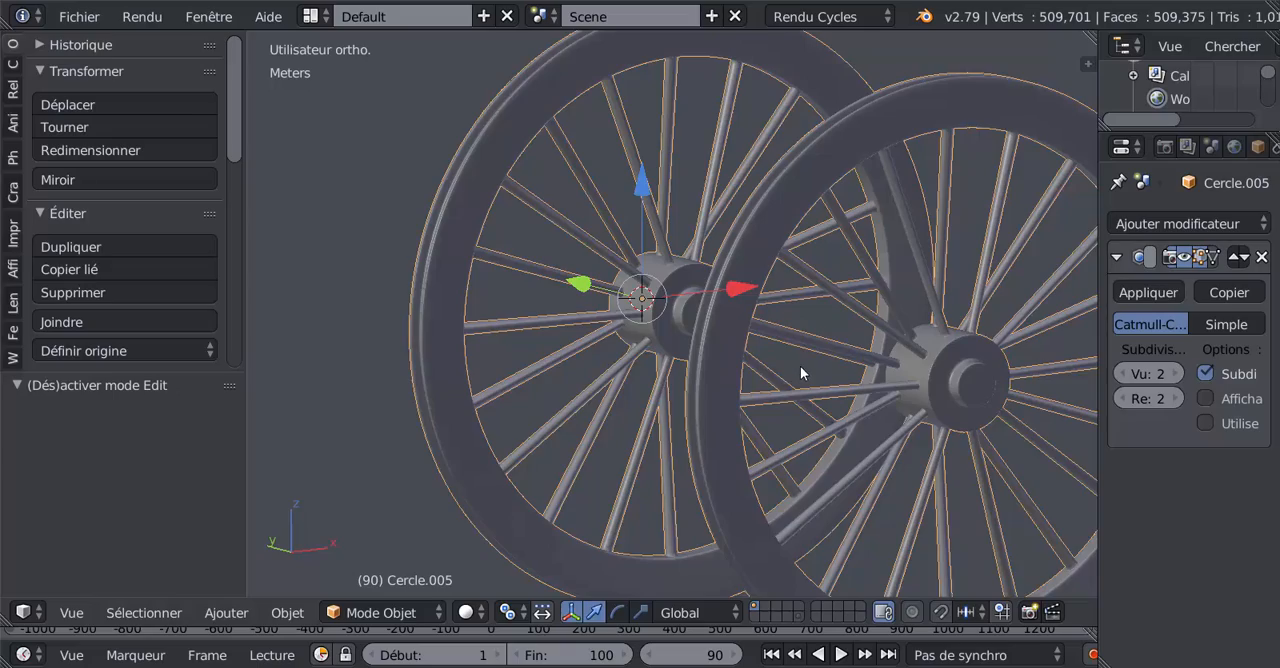
pyautogui.moveTo(801, 373); pyautogui.dragTo(623, 361, button='middle')
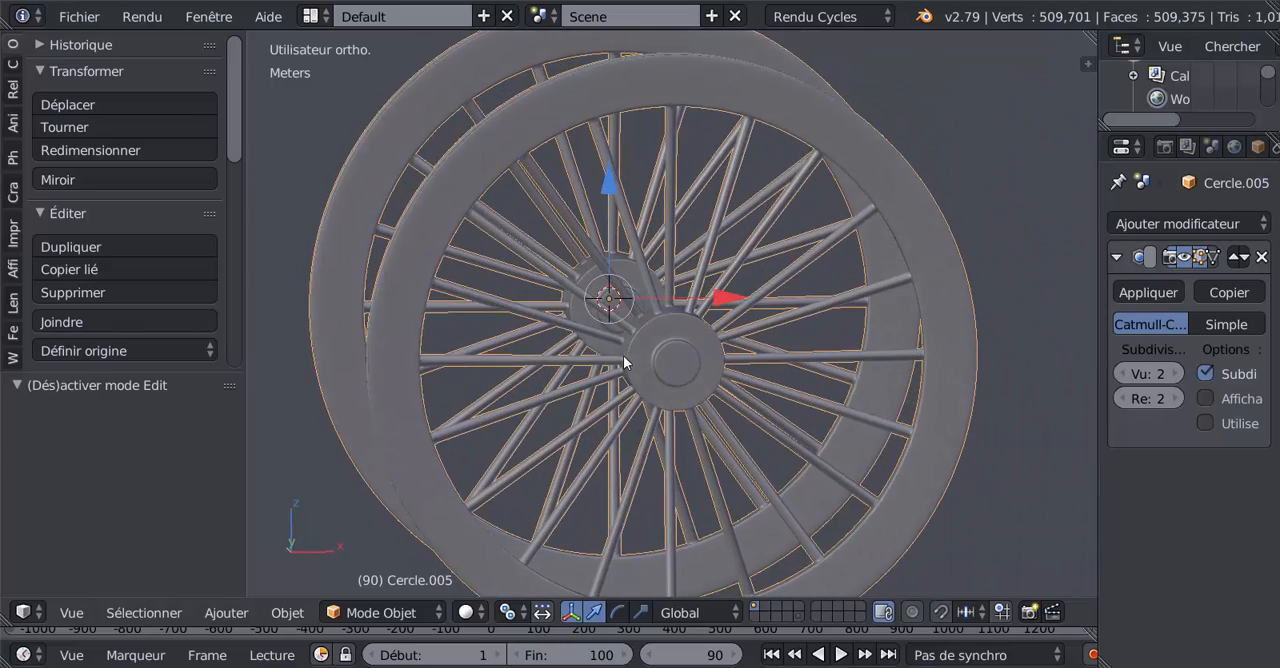
pyautogui.press('Tab')
pyautogui.moveTo(763, 391); pyautogui.dragTo(788, 404, button='middle')
pyautogui.press('Tab')
pyautogui.scroll(-3, 661, 330)
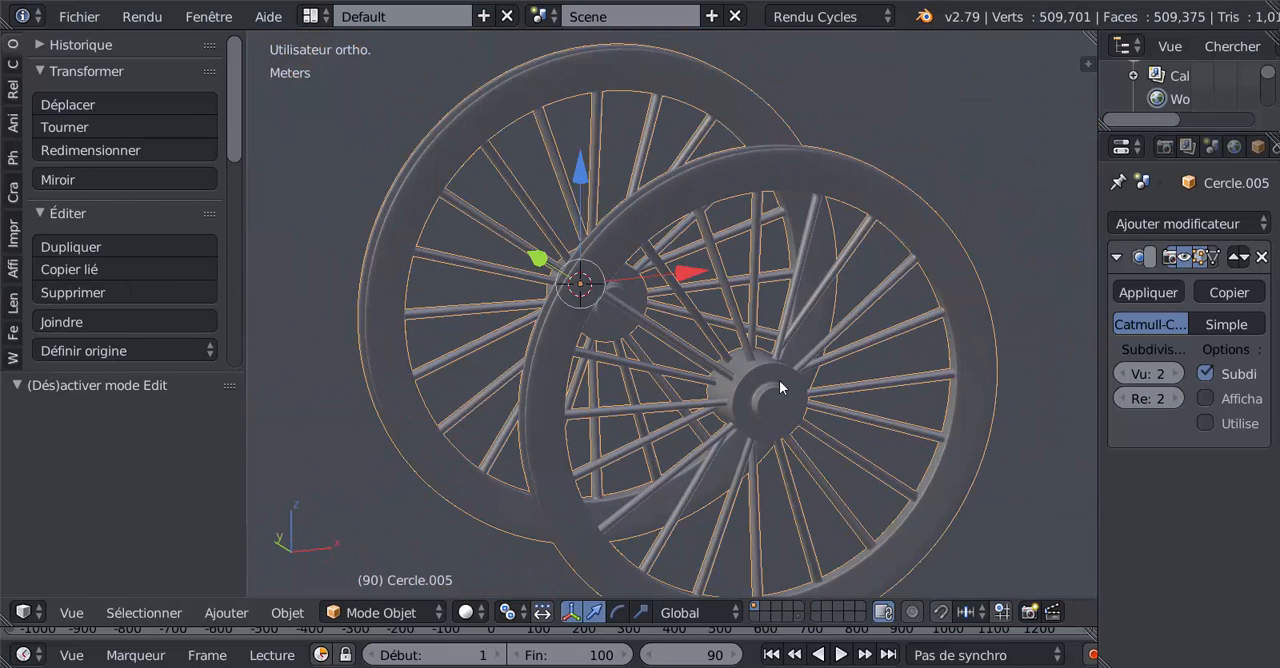
# Step: Set the wheel pair's origin back to its geometry, midway between the two wheels
pyautogui.scroll(2, 797, 394)
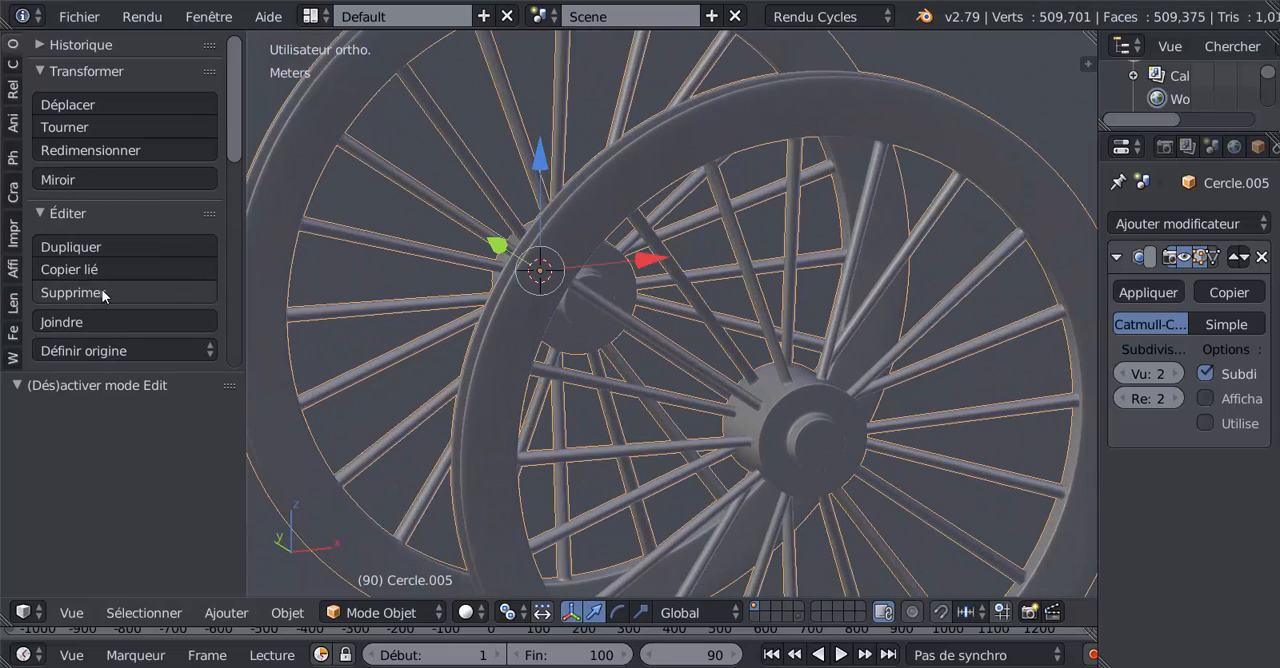
pyautogui.click(84, 350)
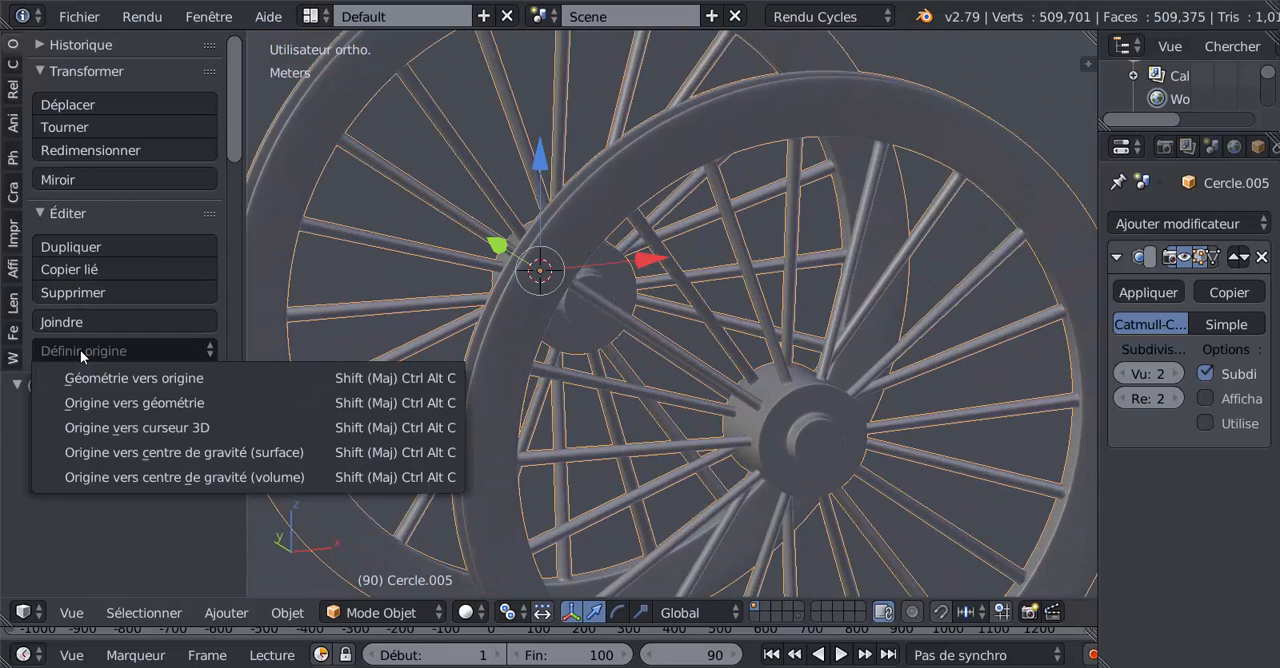
pyautogui.click(98, 401)
pyautogui.scroll(-4, 620, 364)
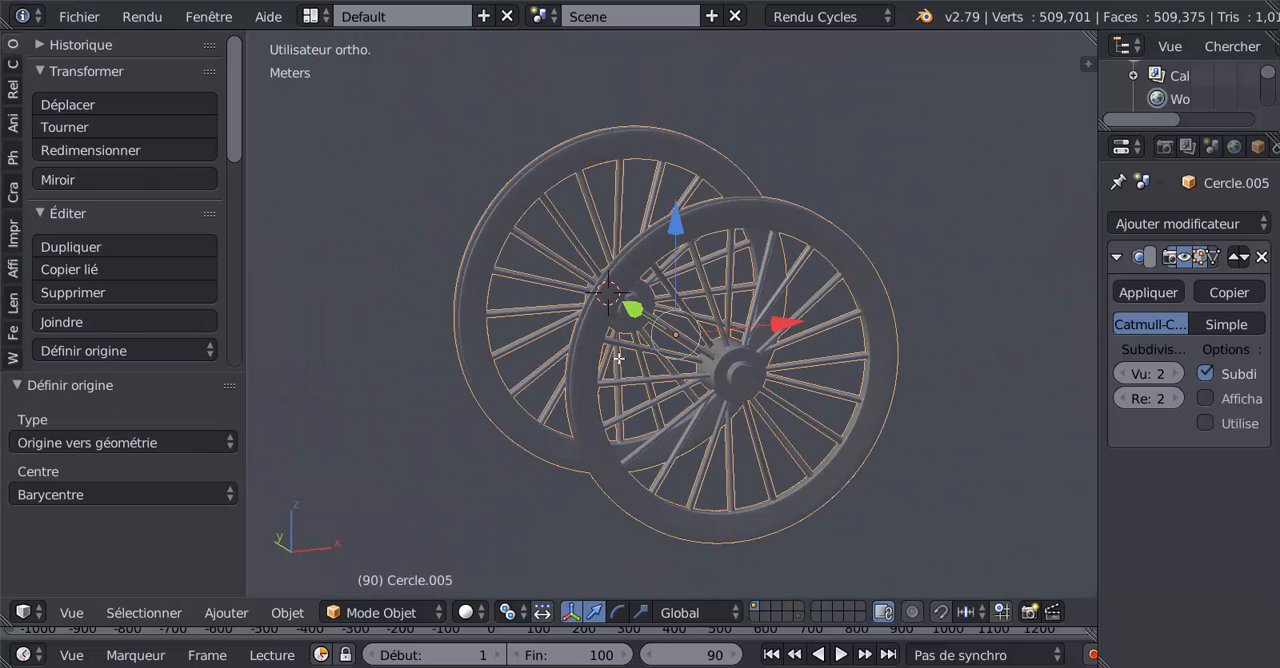
pyautogui.press('Tab')
pyautogui.press('Tab')
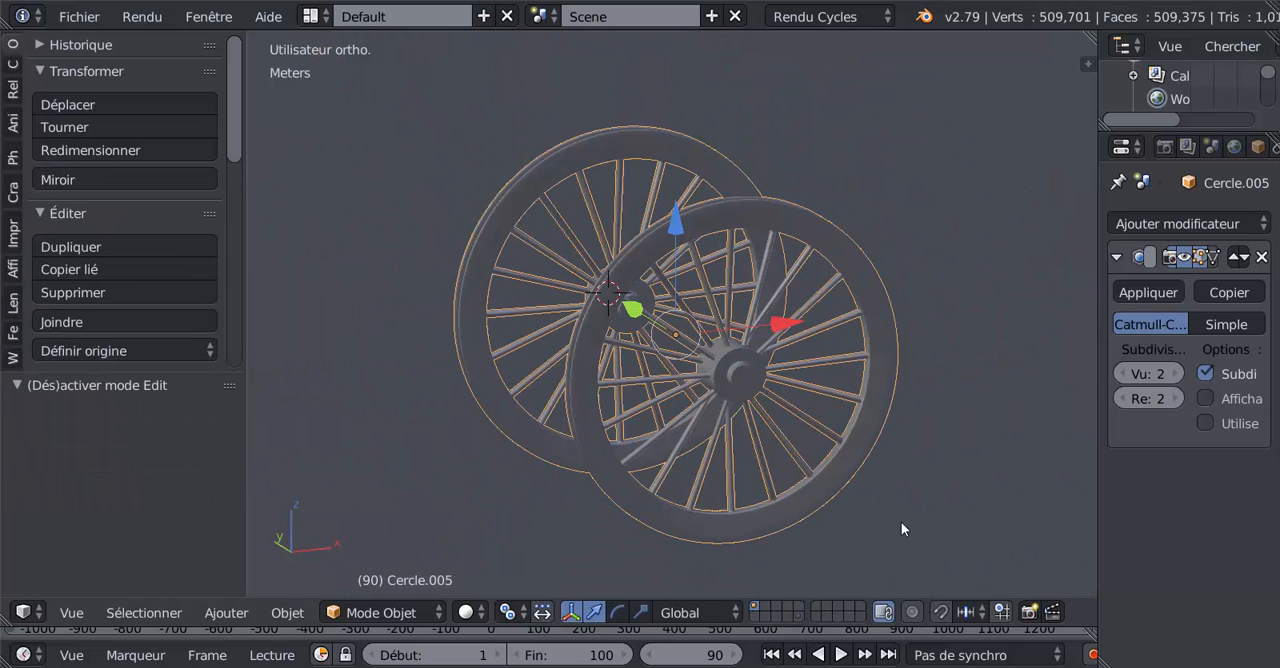
# Step: Try rotating the wheel pair about the global Y axis, checking the spin from two angled views
pyautogui.press('r')
pyautogui.press('y')
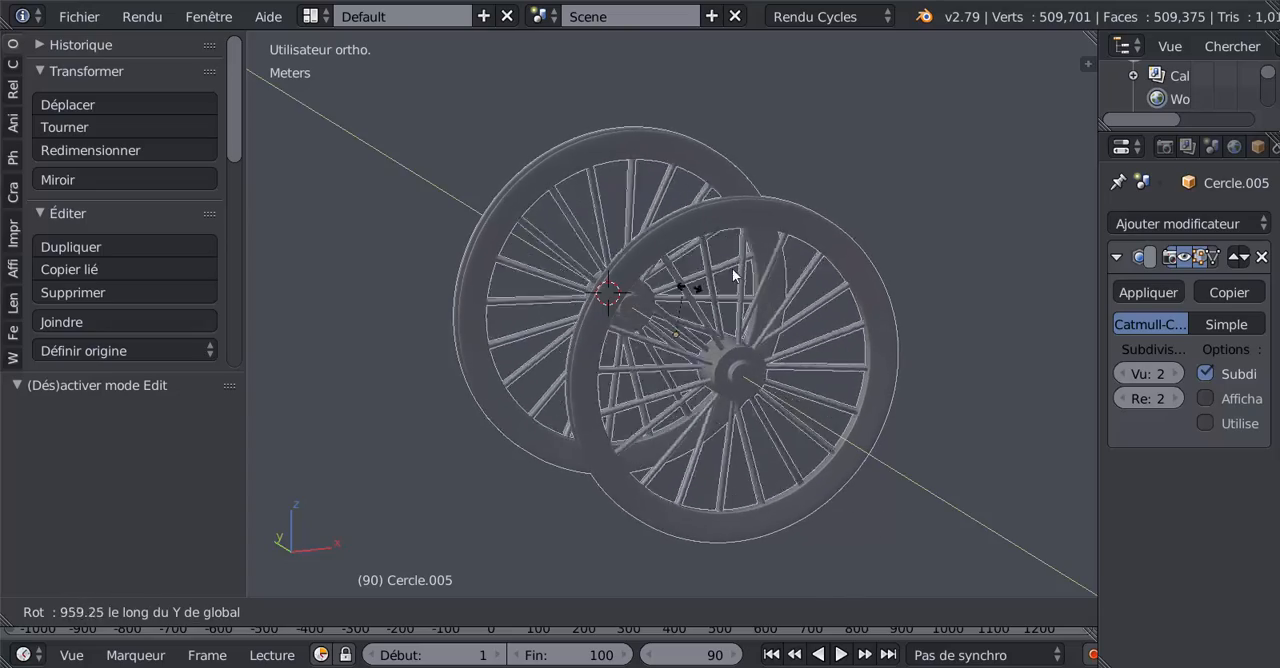
pyautogui.click(749, 277)
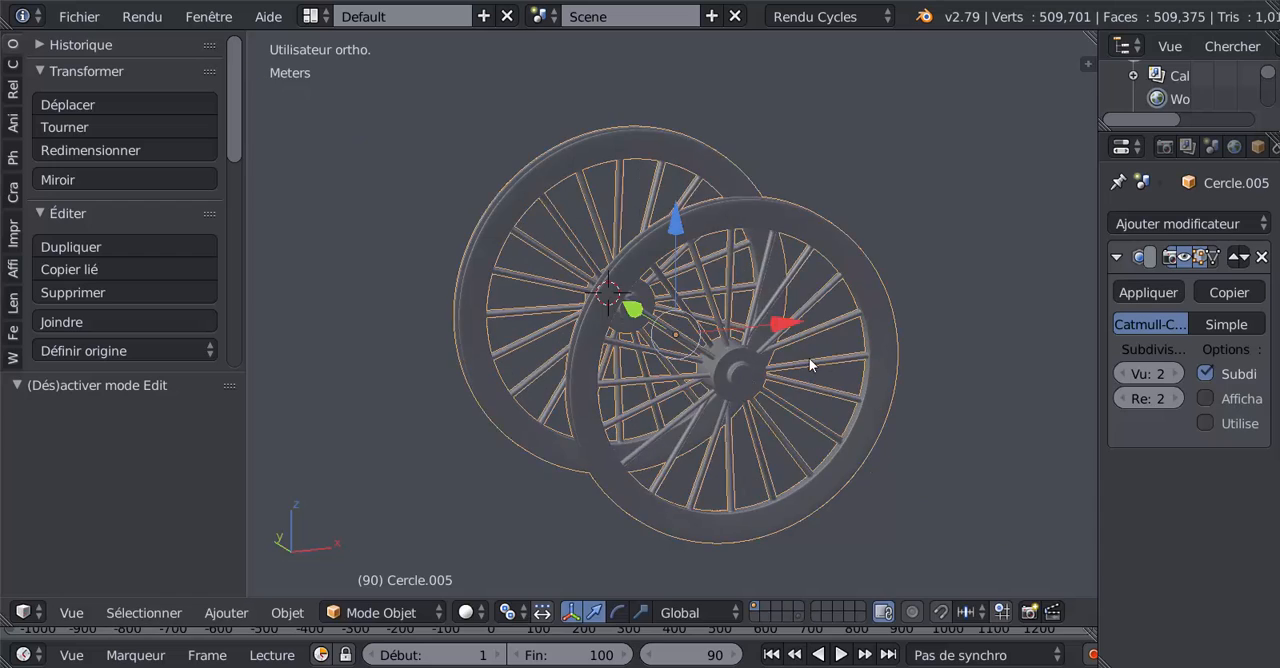
pyautogui.moveTo(810, 365); pyautogui.dragTo(925, 392, button='middle')
pyautogui.press('r')
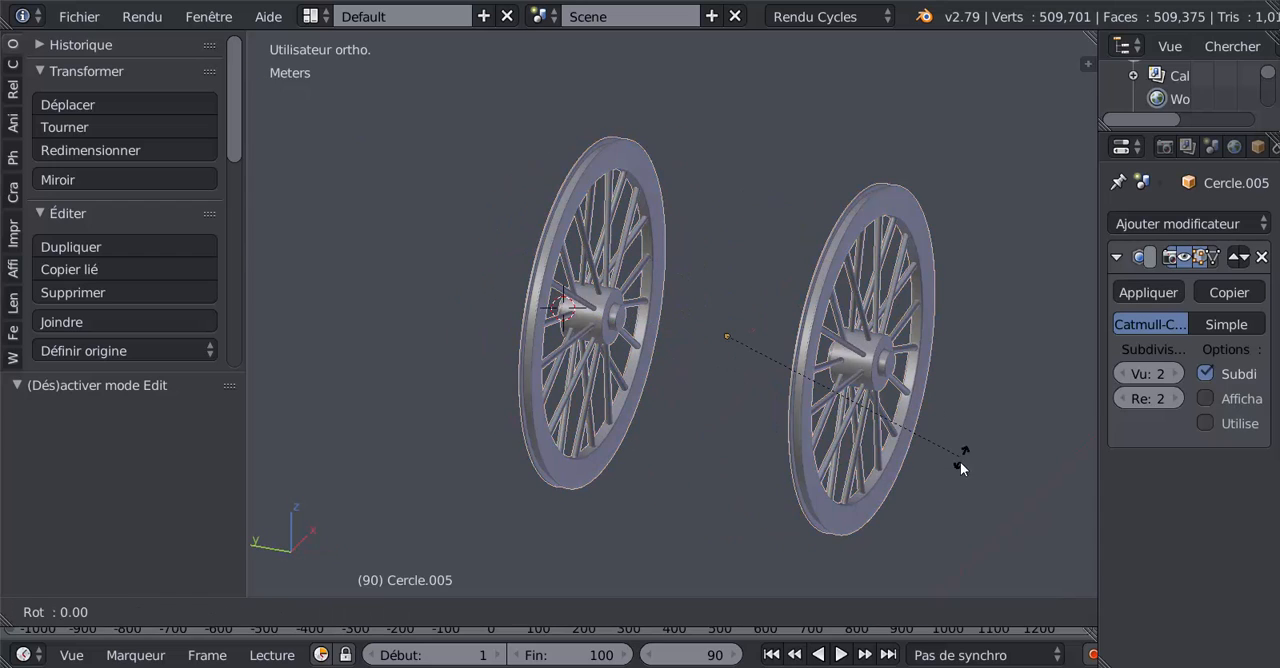
pyautogui.press('y')
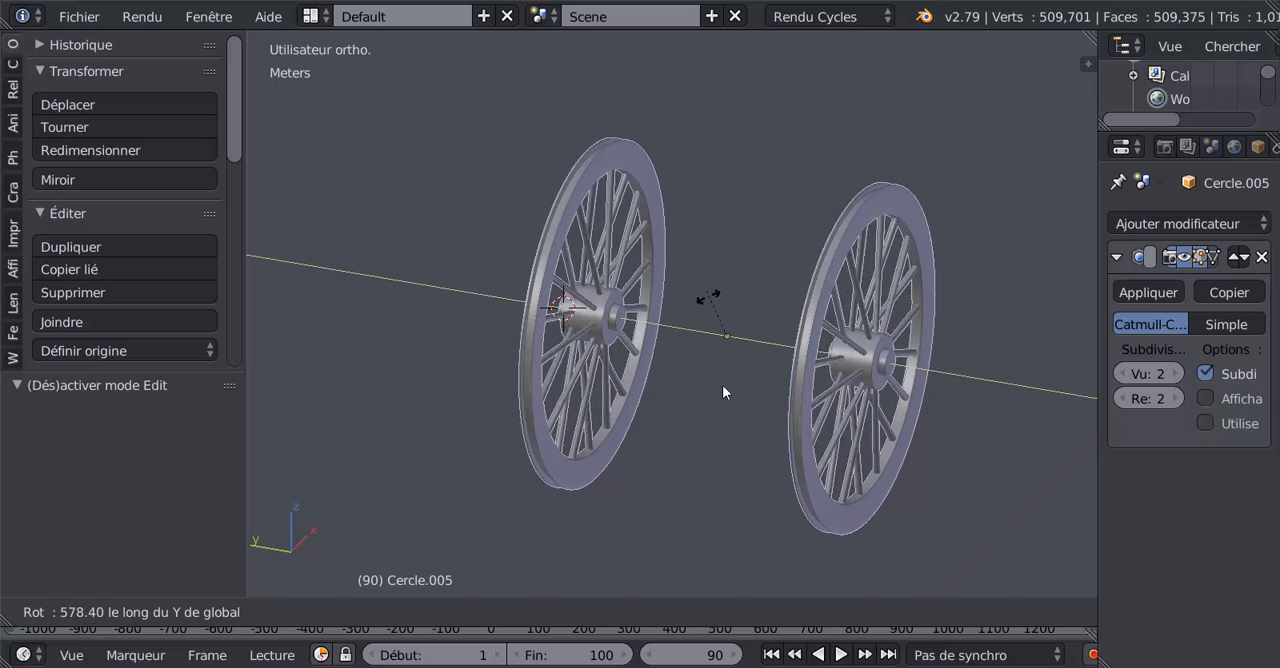
pyautogui.rightClick(652, 388)
pyautogui.scroll(-2, 652, 388)
pyautogui.moveTo(661, 431); pyautogui.dragTo(626, 441, button='middle')
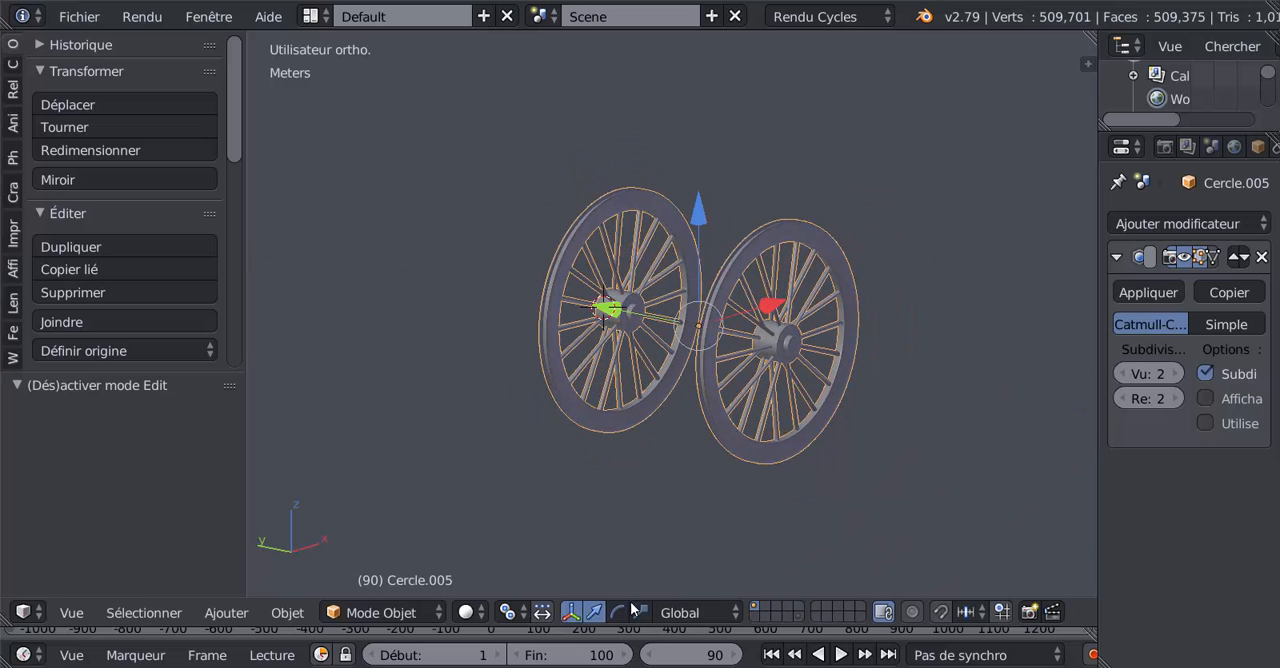
# Step: Enlarge the timeline area and insert a starting keyframe for the wheel pair at frame 0 in front view
pyautogui.moveTo(638, 624); pyautogui.dragTo(600, 455)
pyautogui.click(481, 531)
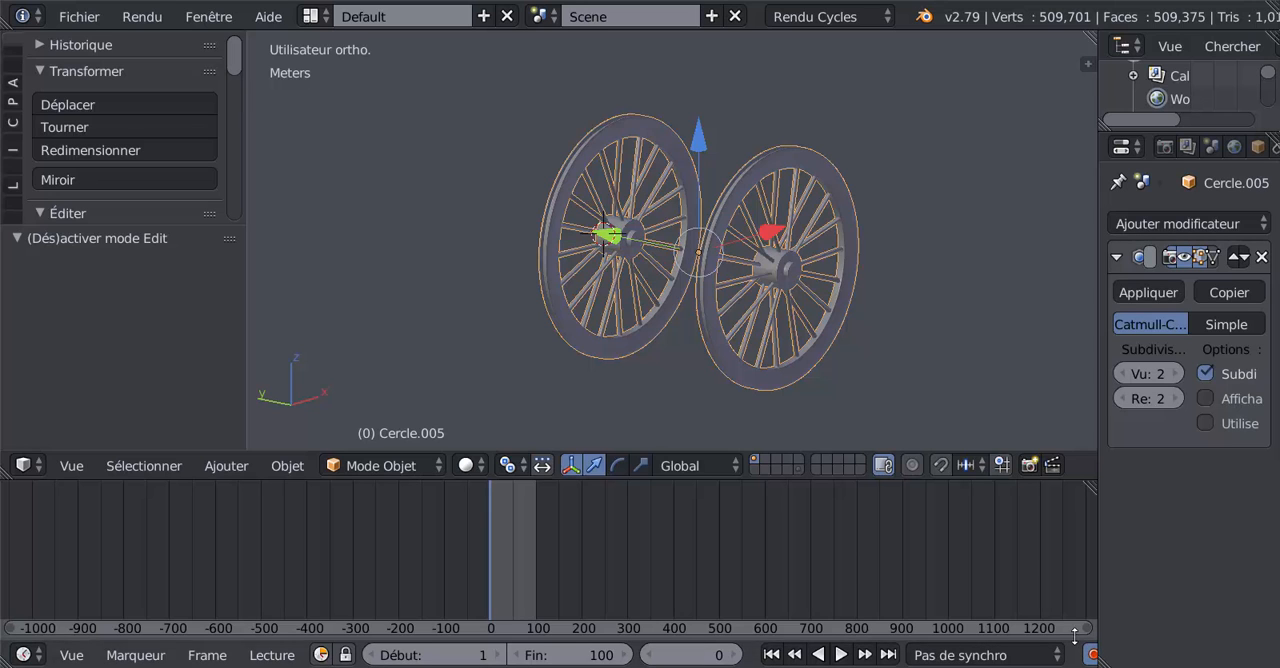
pyautogui.press('KP_1')
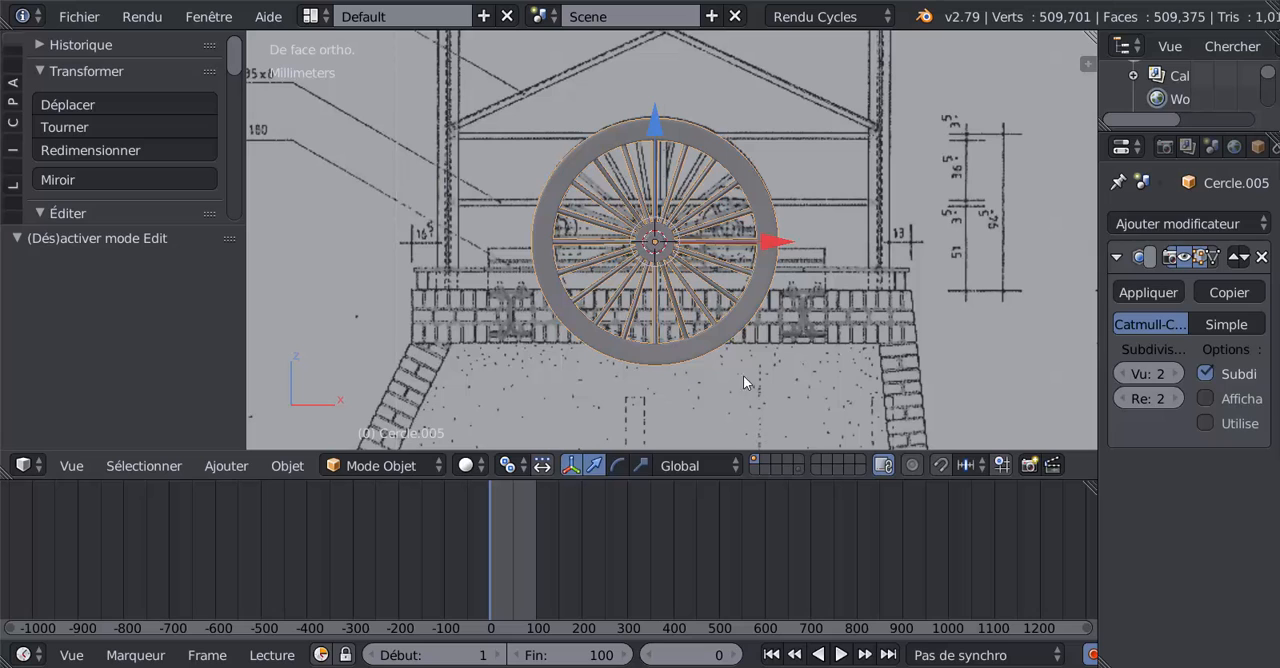
pyautogui.press('g')
pyautogui.press('z')
pyautogui.press('Return')
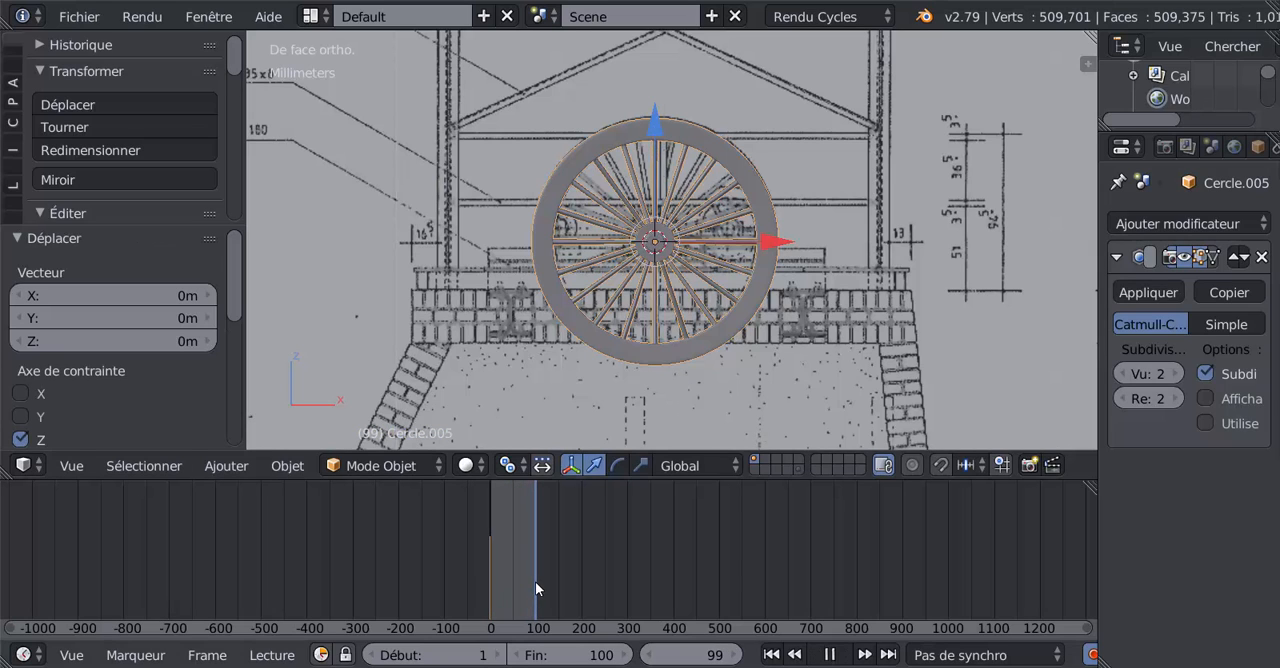
# Step: Rotate the wheel pair 382° about the global Y axis, keyframe it at frame 99, and return to frame 0
pyautogui.hotkey('alt', 'a')
pyautogui.scroll(2, 700, 335)
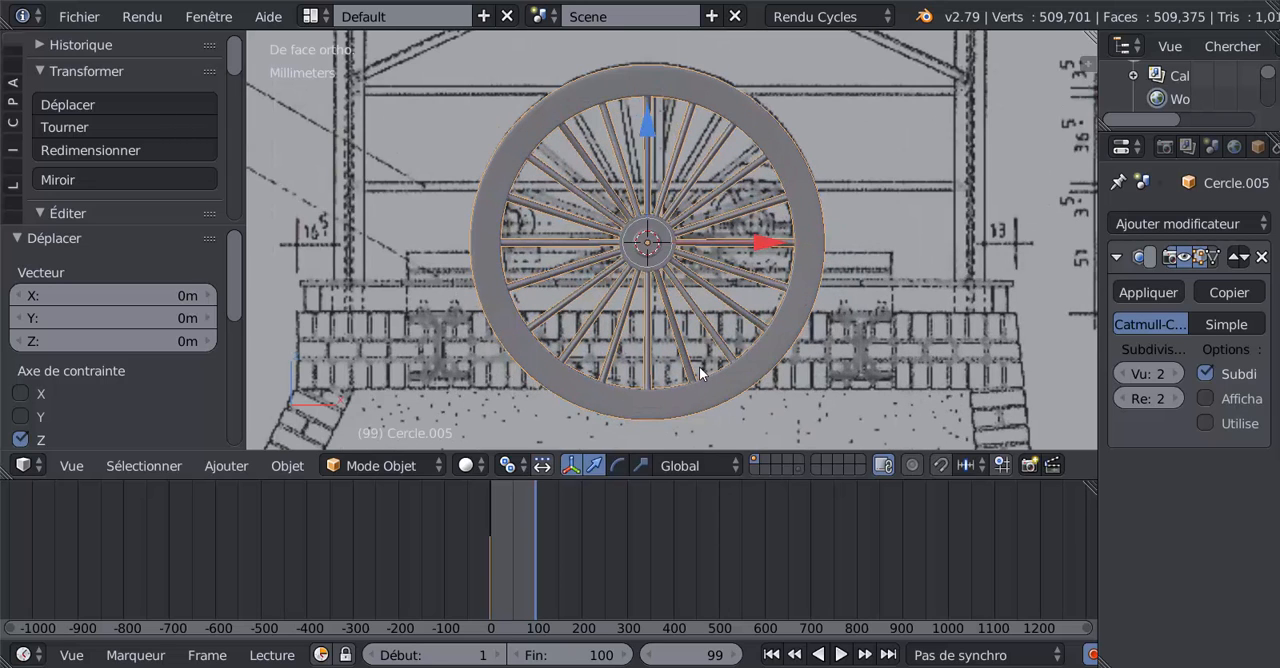
pyautogui.press('r')
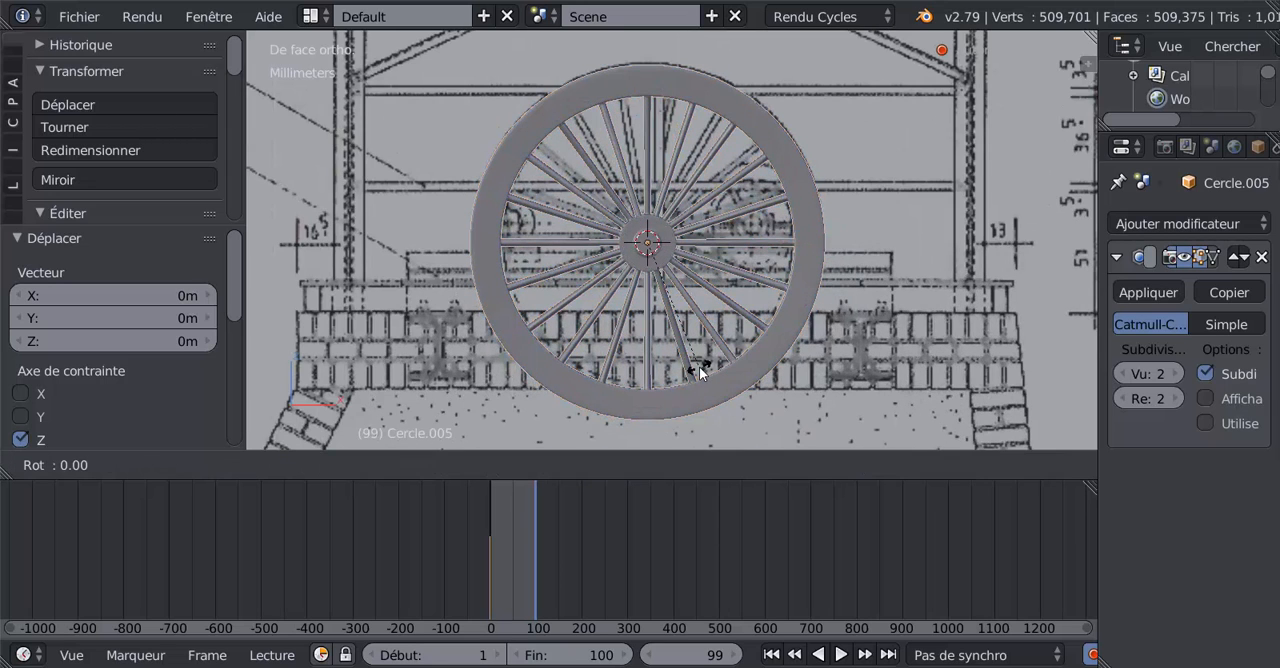
pyautogui.press('y')
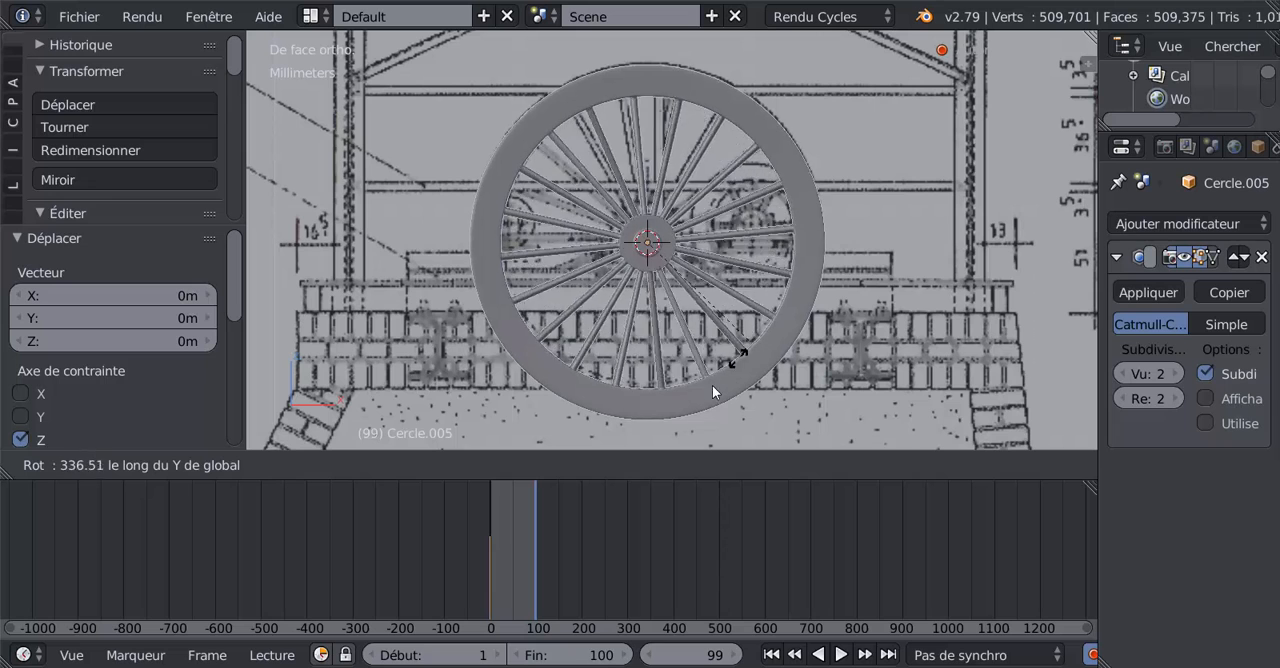
pyautogui.click(653, 417)
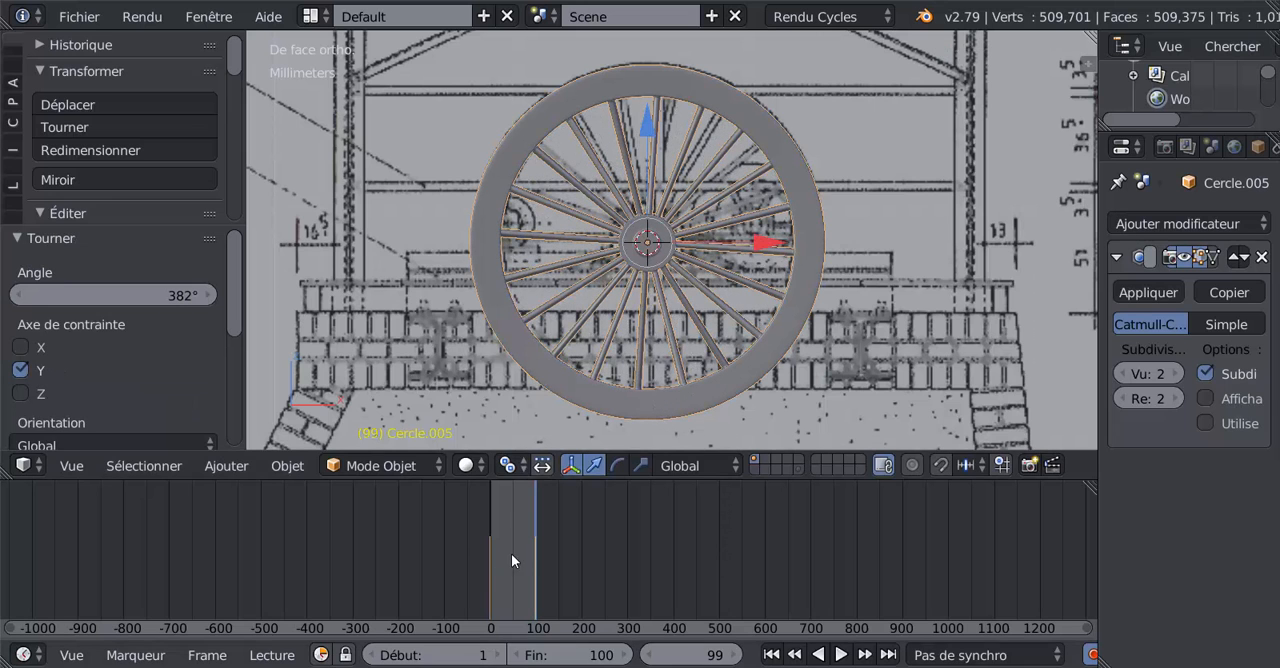
pyautogui.click(483, 560)
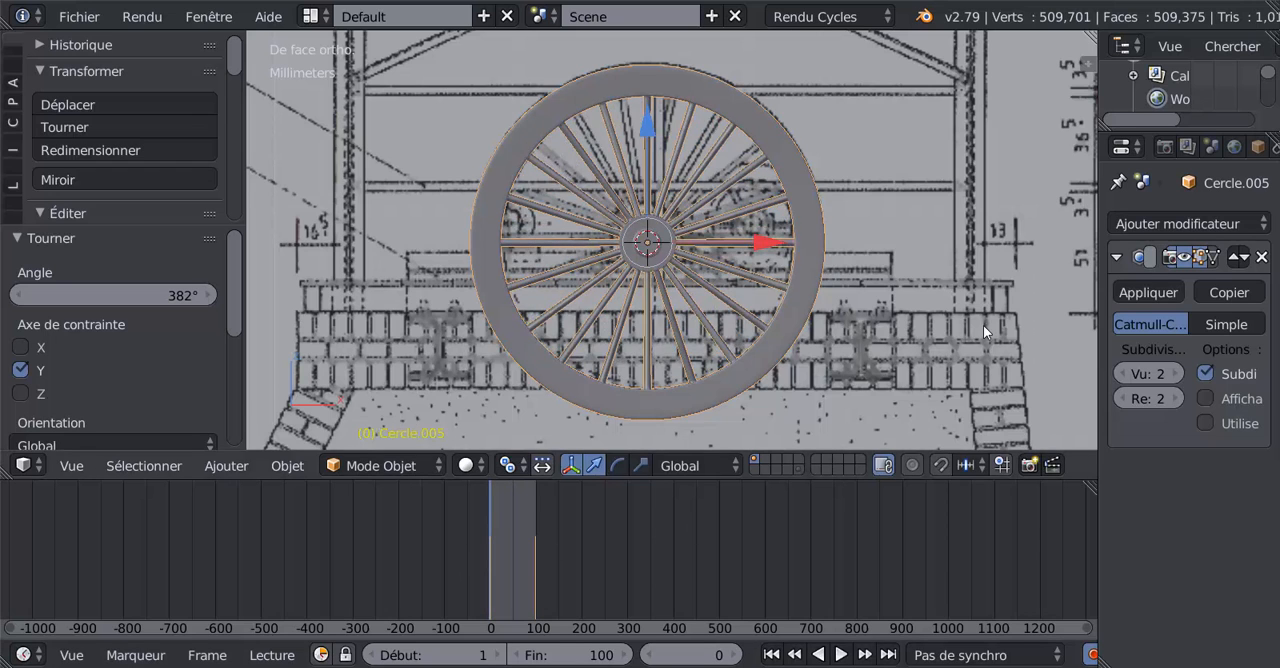
# Step: Split the 3D view vertically and change the new area into a Dope Sheet
pyautogui.press('n')
pyautogui.press('n')
pyautogui.rightClick(917, 32)
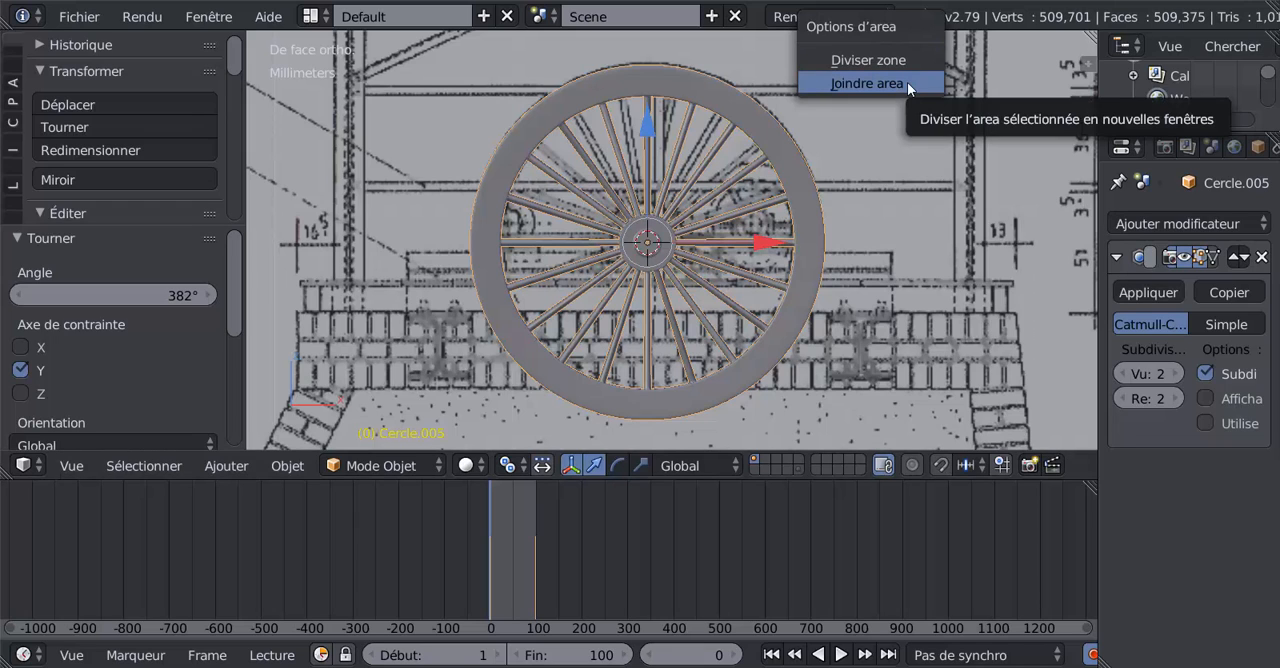
pyautogui.click(905, 60)
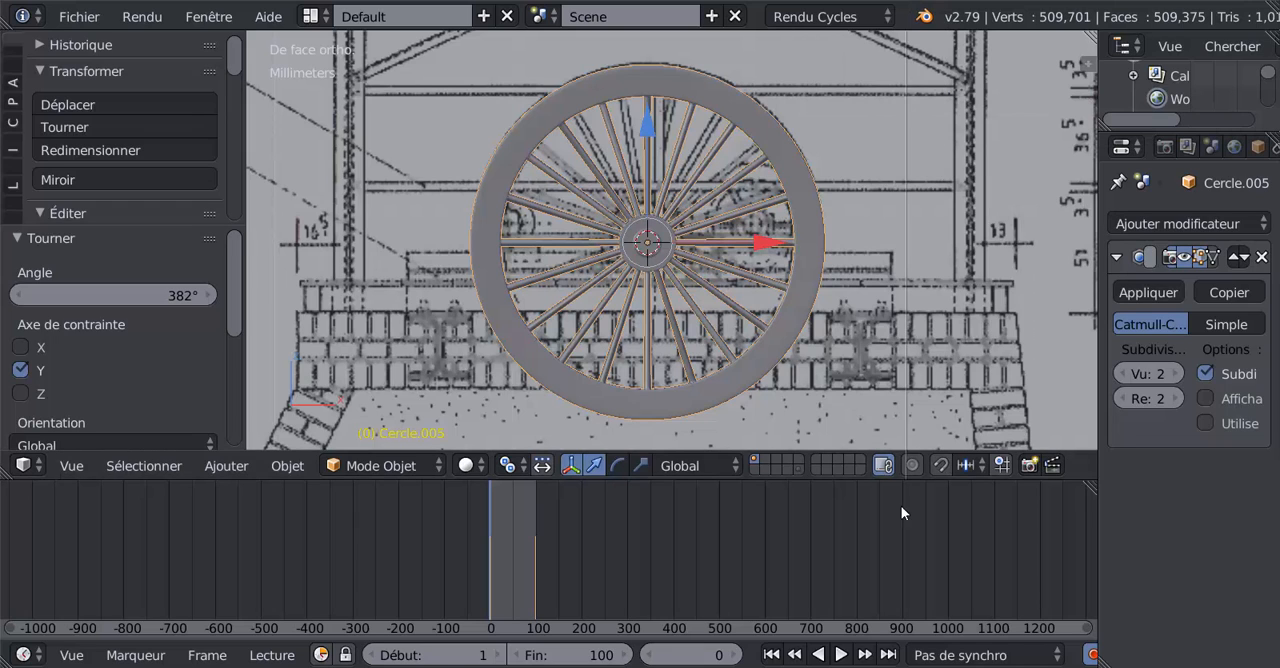
pyautogui.click(901, 316)
pyautogui.click(925, 465)
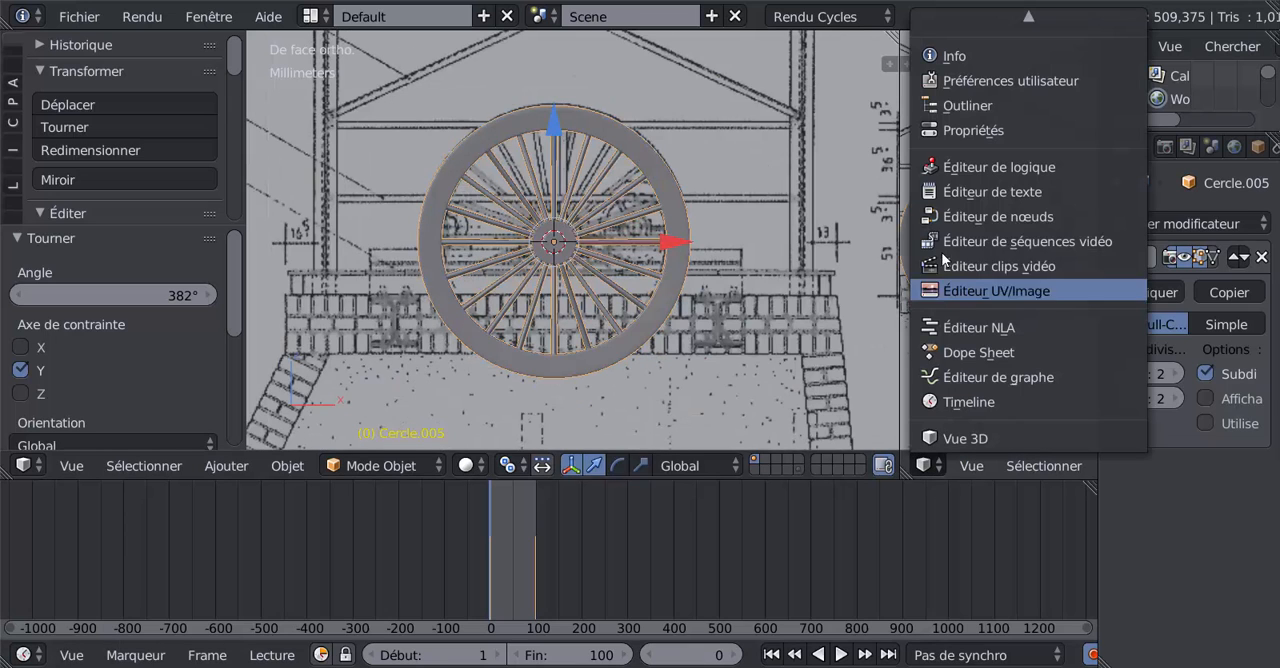
pyautogui.click(950, 351)
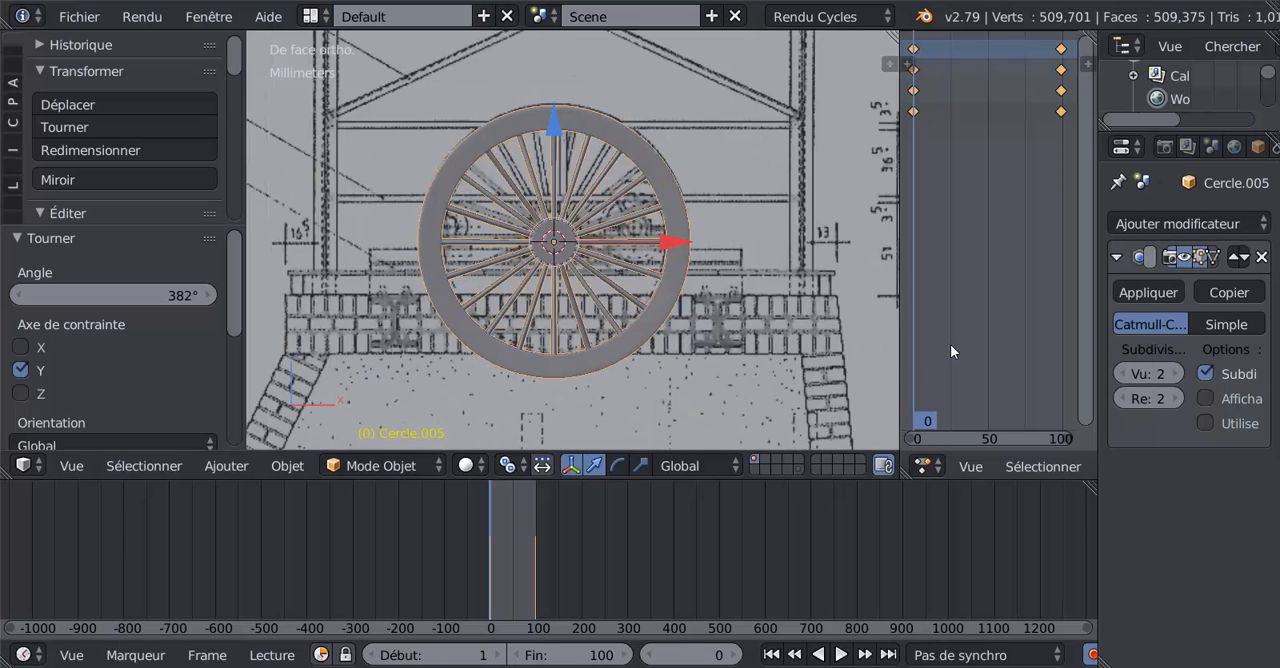
# Step: Set the wheel pair's keyframe interpolation to linear and merge the Dope Sheet area back into the 3D view
pyautogui.press('t')
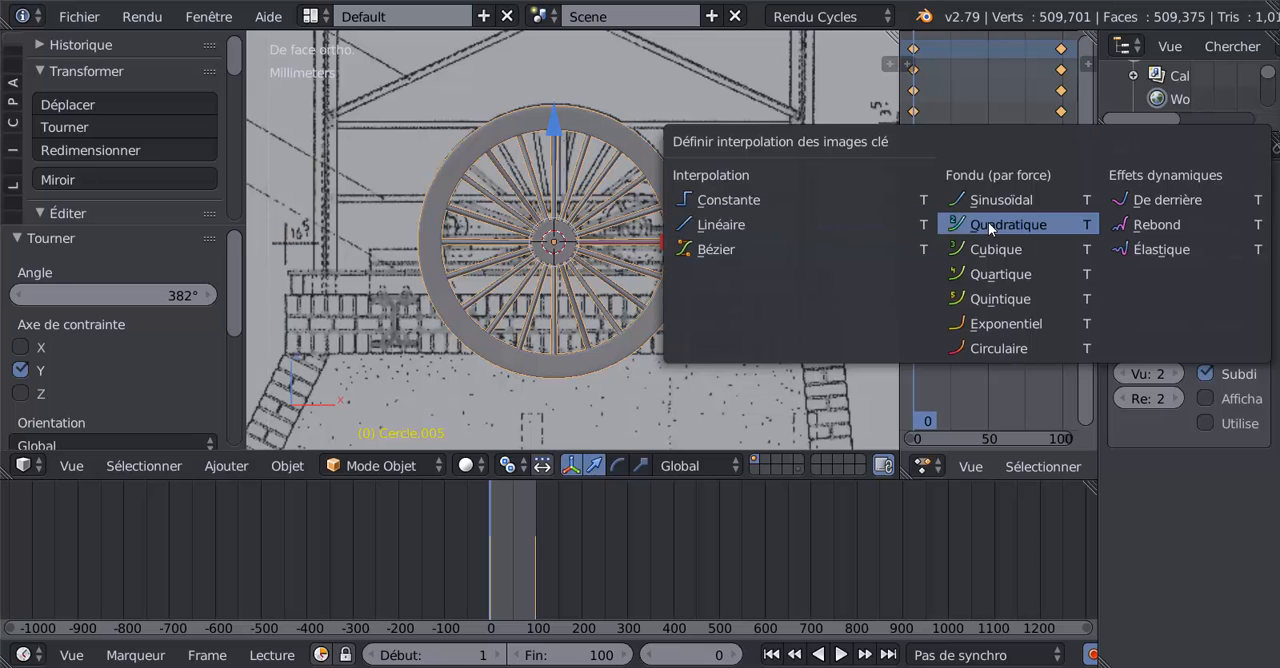
pyautogui.click(715, 224)
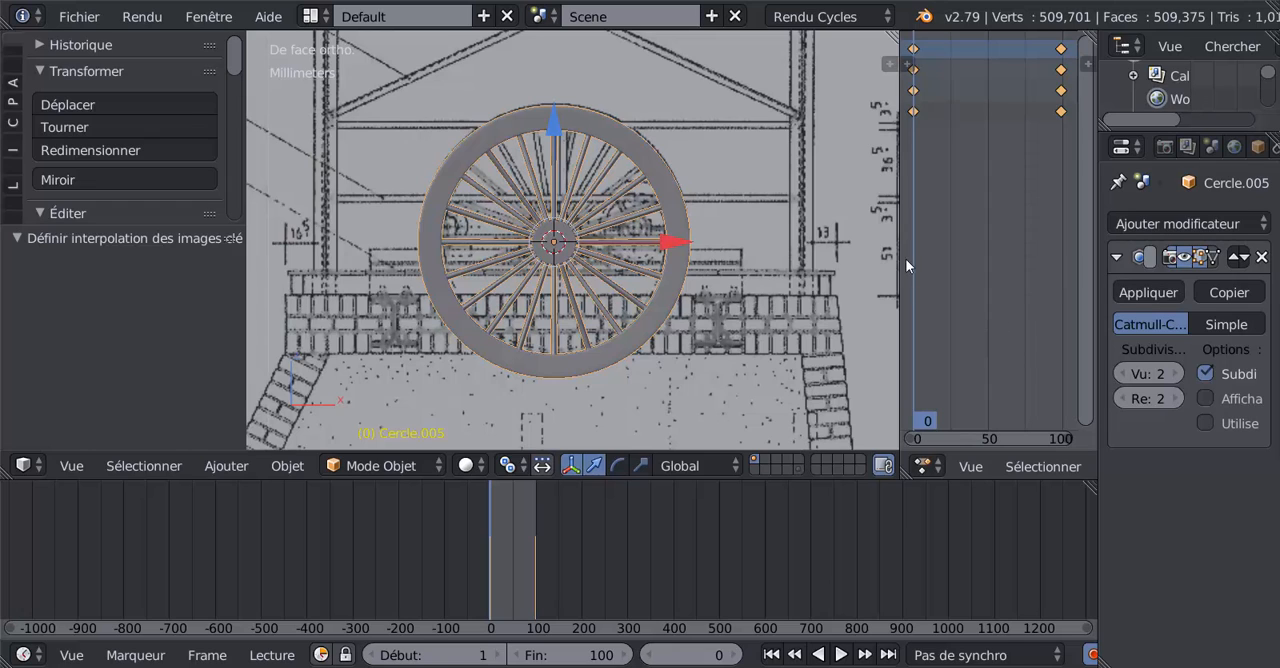
pyautogui.rightClick(898, 230)
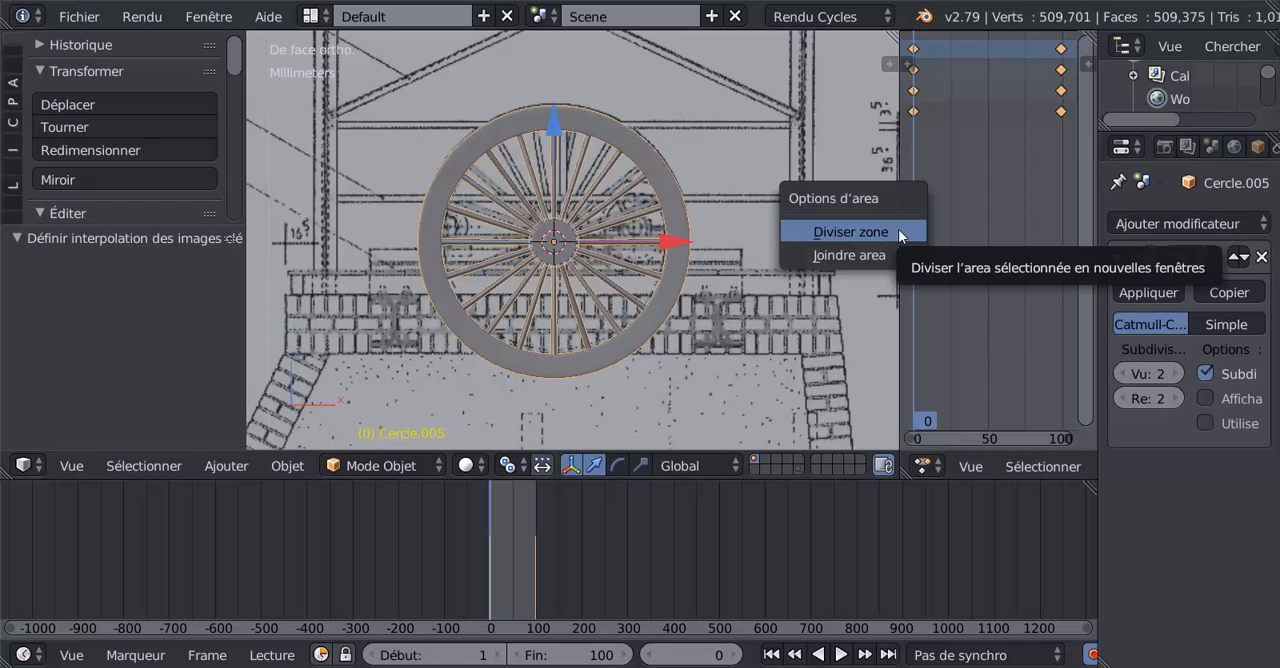
pyautogui.click(901, 254)
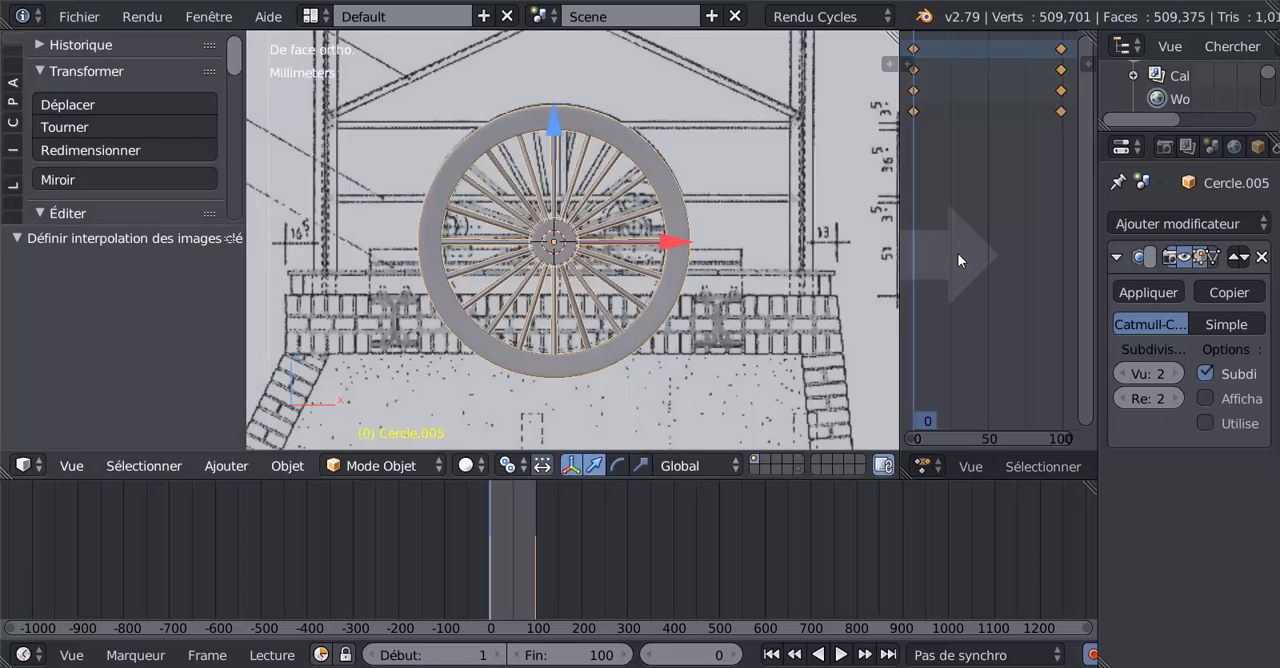
pyautogui.click(957, 255)
# Step: Play the animation and watch the wheel pair spin from angled and side views
pyautogui.moveTo(924, 318); pyautogui.dragTo(955, 330, button='middle')
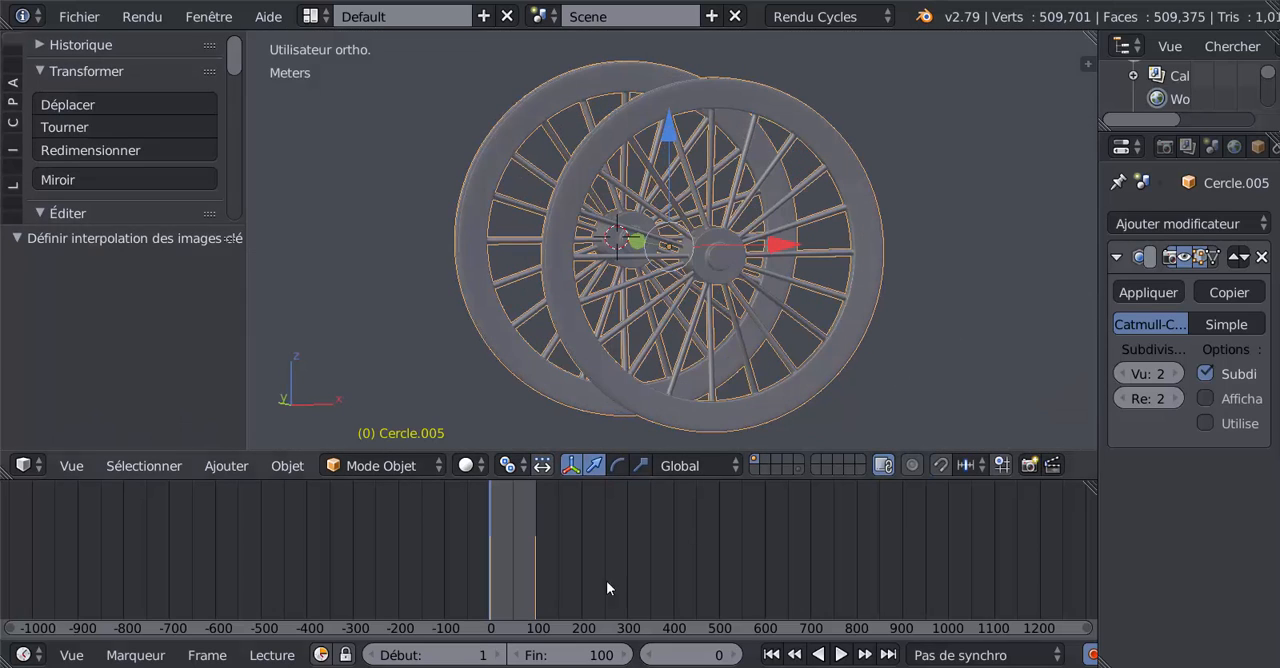
pyautogui.click(840, 654)
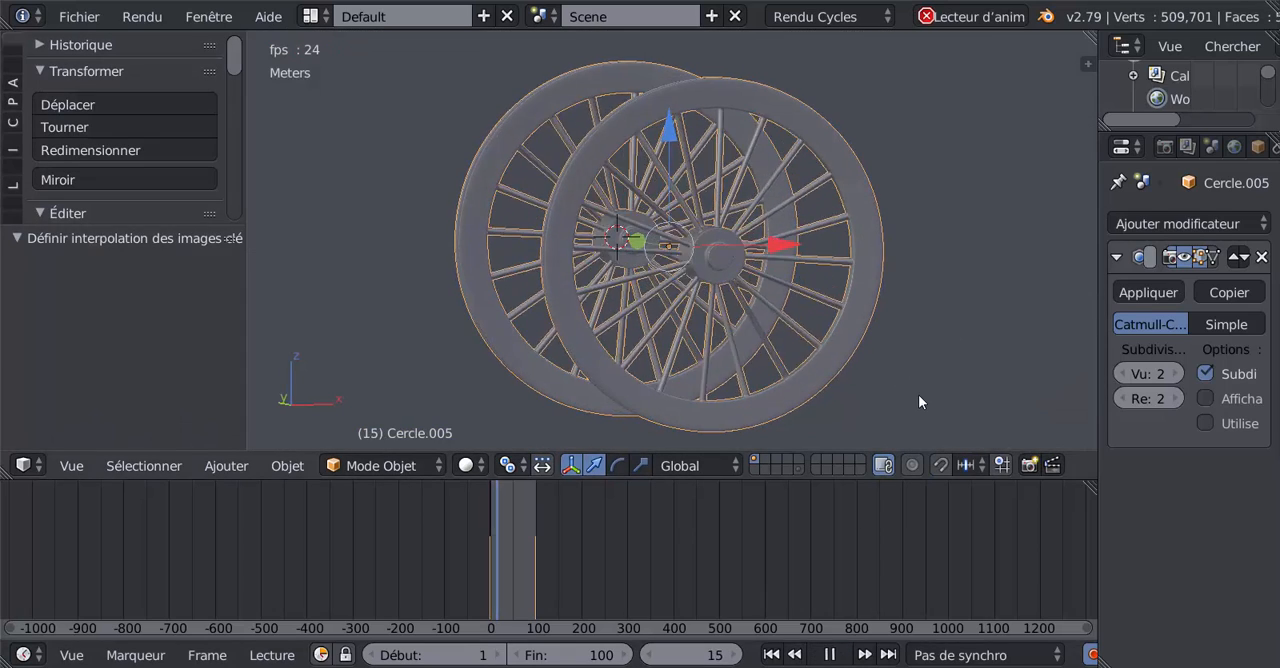
pyautogui.moveTo(915, 376); pyautogui.dragTo(1059, 409, button='middle')
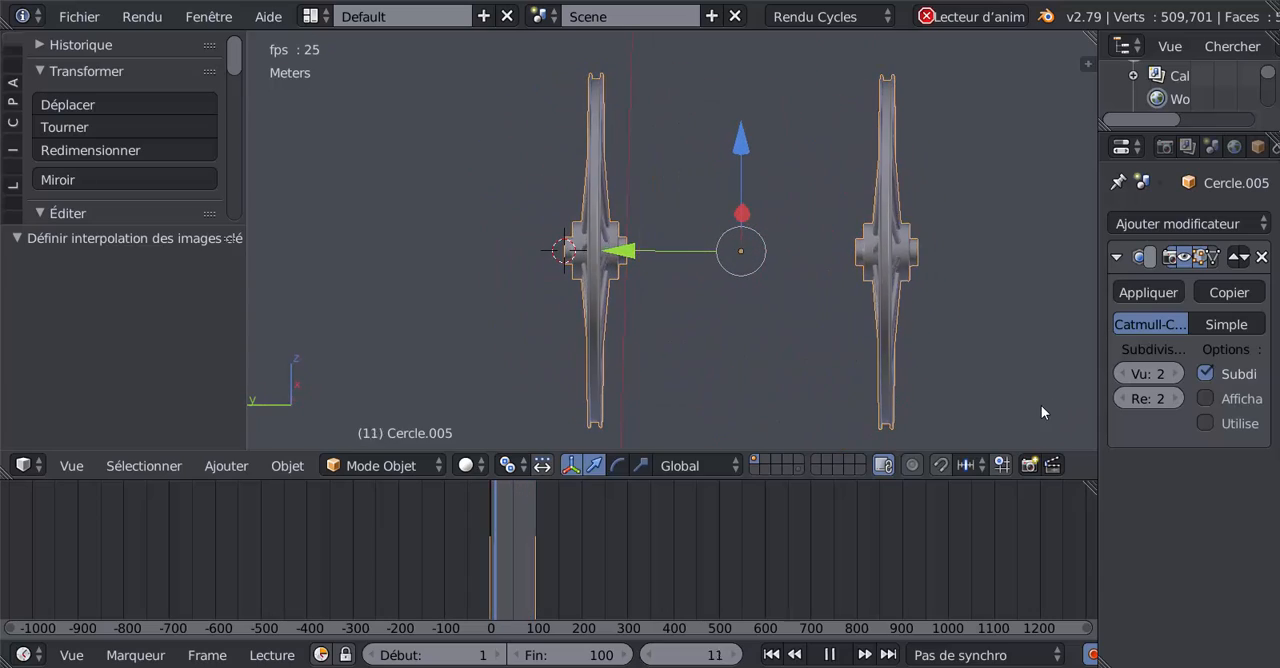
pyautogui.press('KP_1')
pyautogui.press('KP_3')
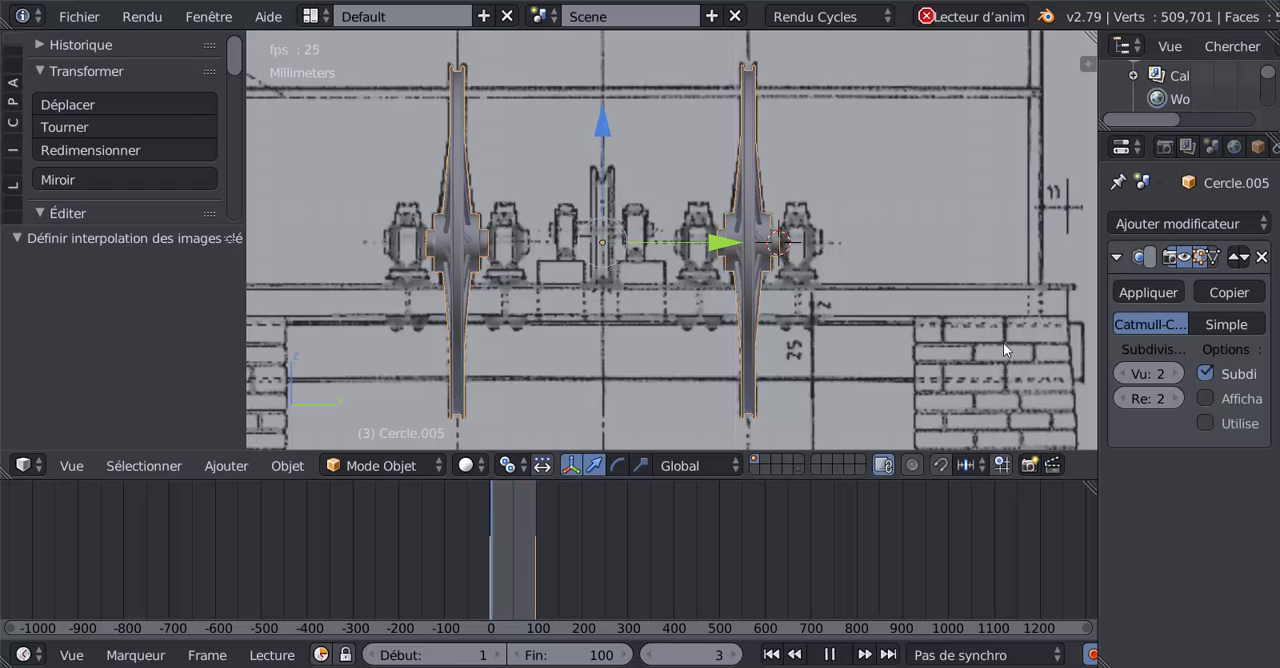
pyautogui.moveTo(923, 289); pyautogui.dragTo(821, 329, button='middle')
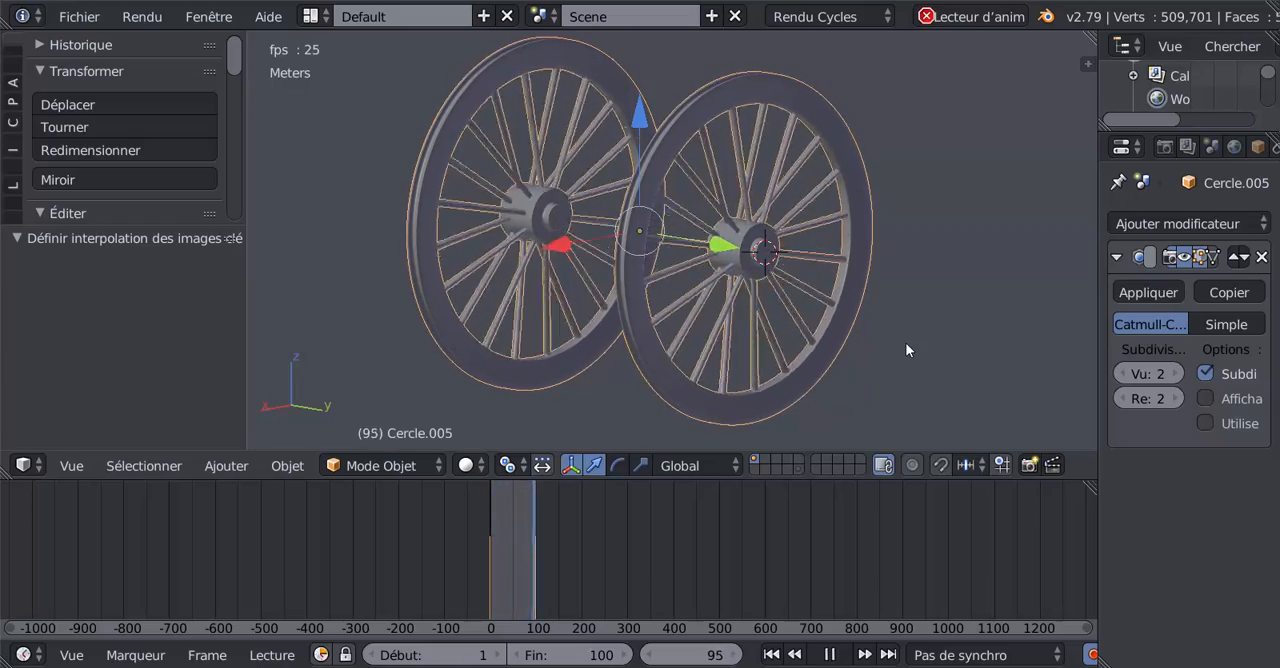
# Step: Examine the spinning wheels from the front around the hub and from an angle, and stop playback
pyautogui.press('KP_1')
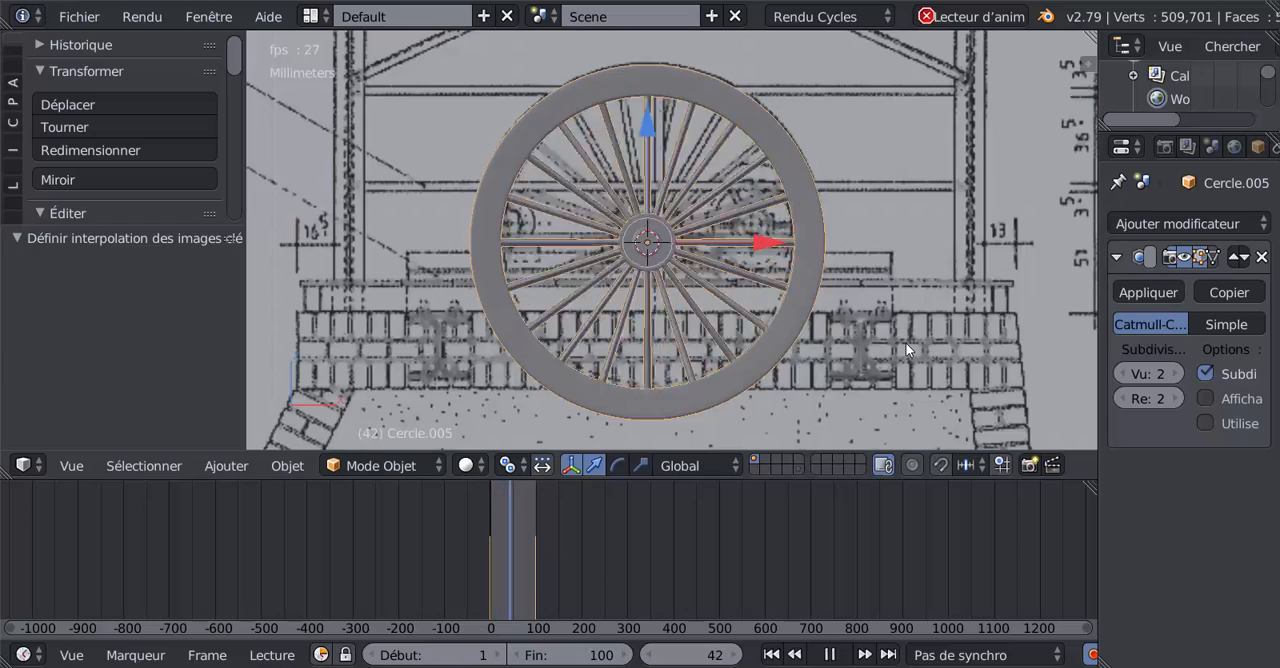
pyautogui.scroll(9, 905, 343)
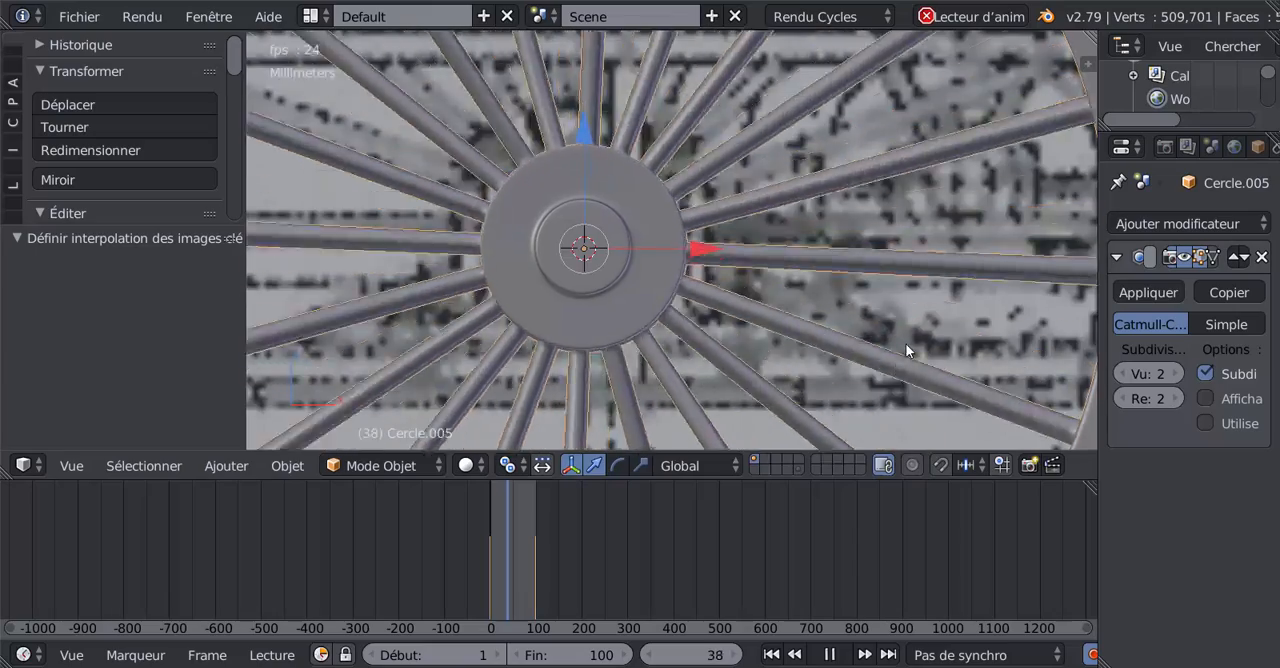
pyautogui.scroll(-9, 905, 343)
pyautogui.moveTo(841, 320); pyautogui.dragTo(923, 369, button='middle')
pyautogui.scroll(3, 940, 373)
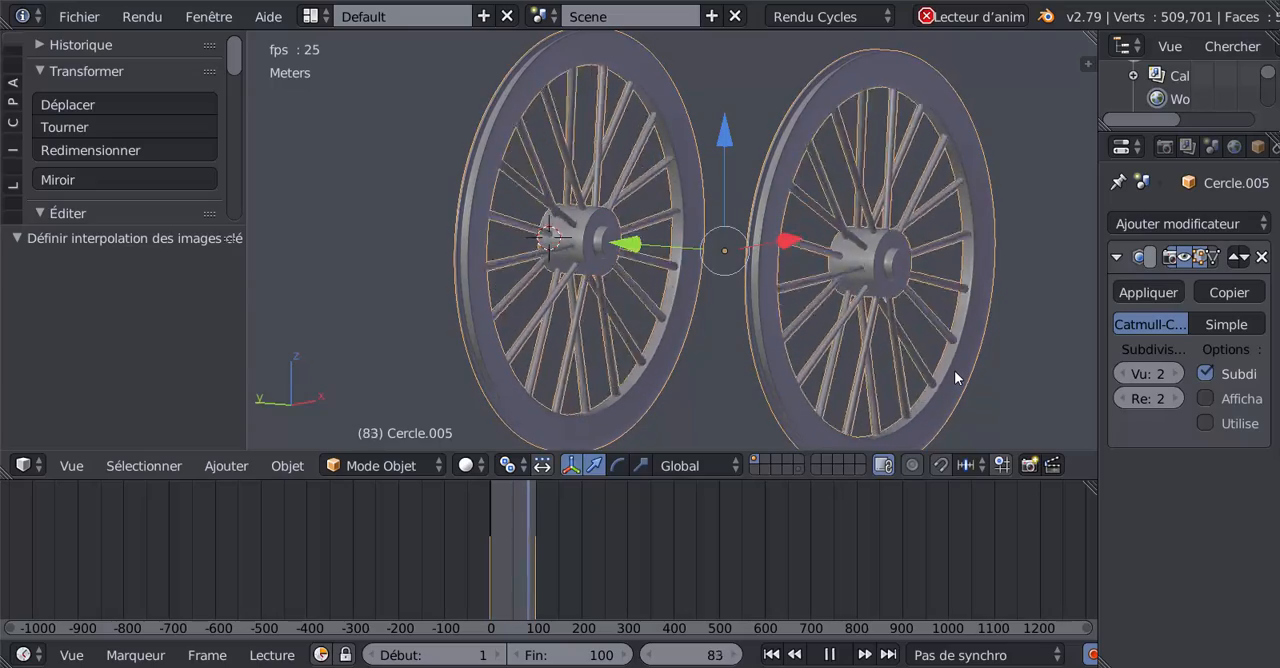
pyautogui.scroll(-2, 954, 372)
pyautogui.keyDown('shift'); pyautogui.moveTo(948, 371); pyautogui.dragTo(864, 354, button='middle'); pyautogui.keyUp('shift')
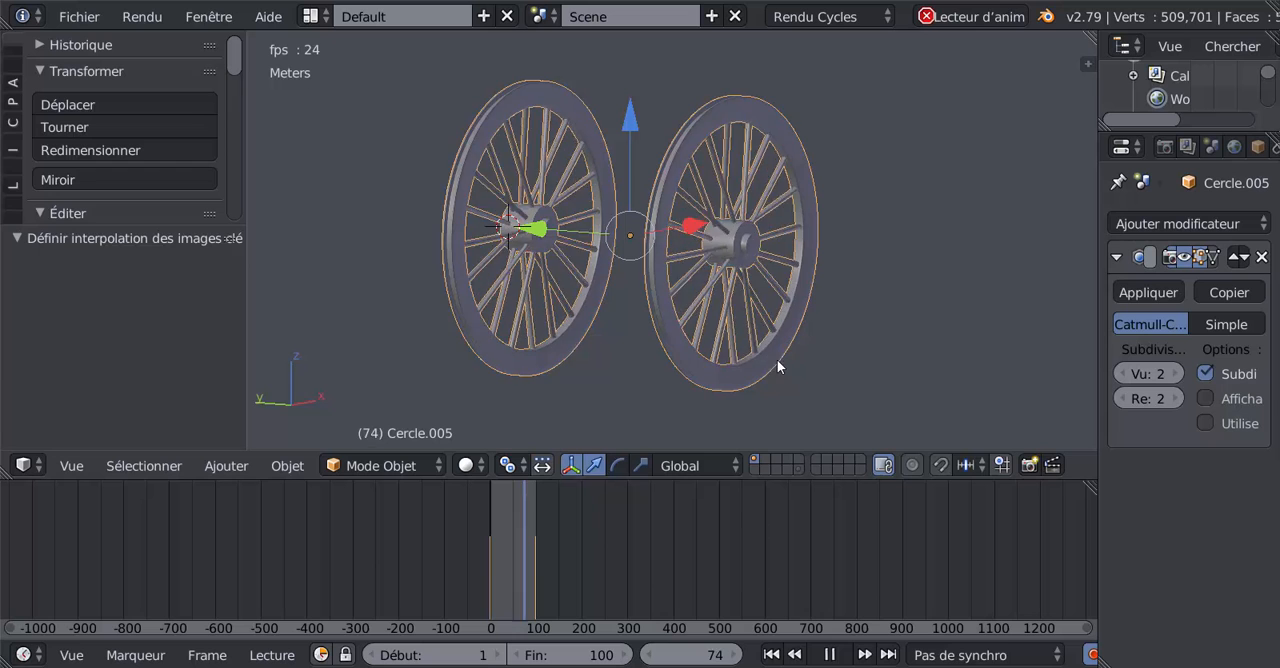
pyautogui.click(831, 655)
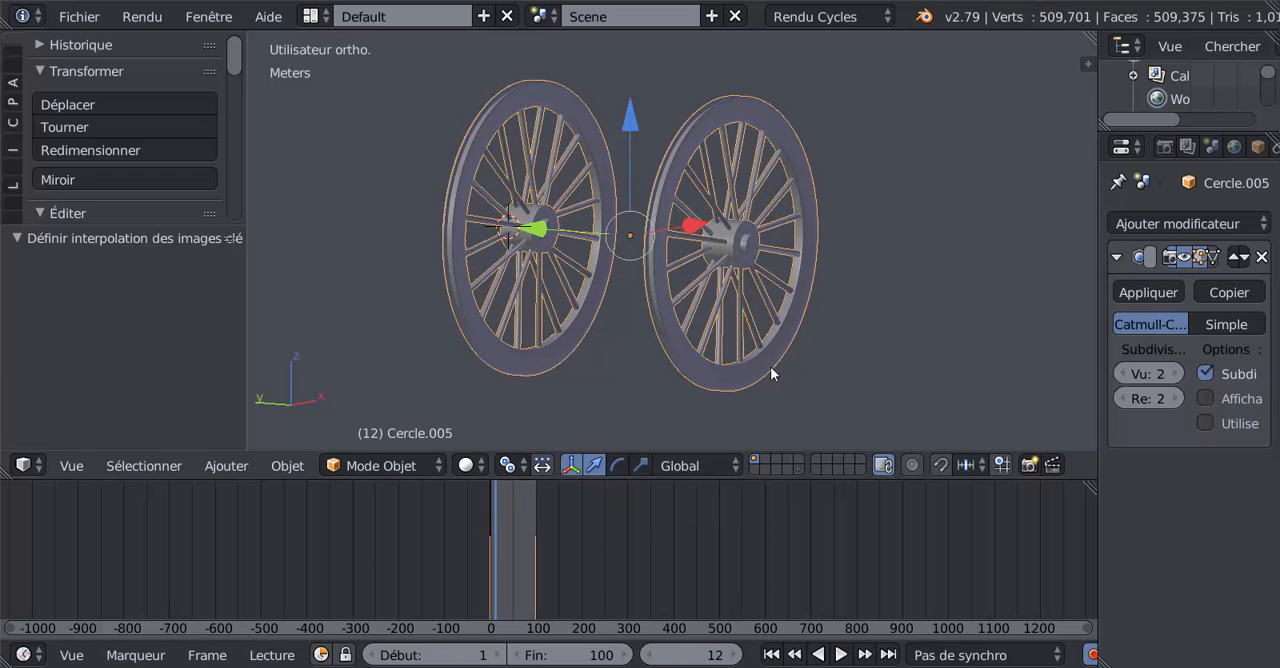
# Step: Delete the joined wheel pair and reveal all hidden objects of the tower
pyautogui.press('x')
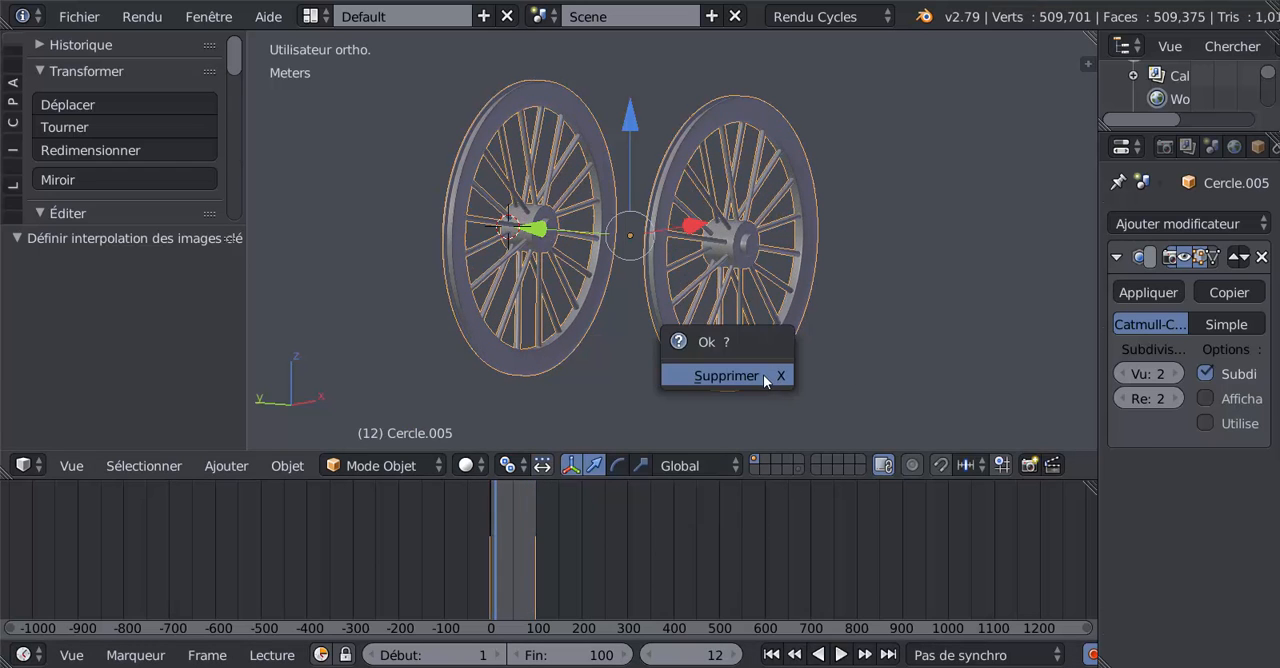
pyautogui.click(726, 376)
pyautogui.hotkey('alt', 'h')
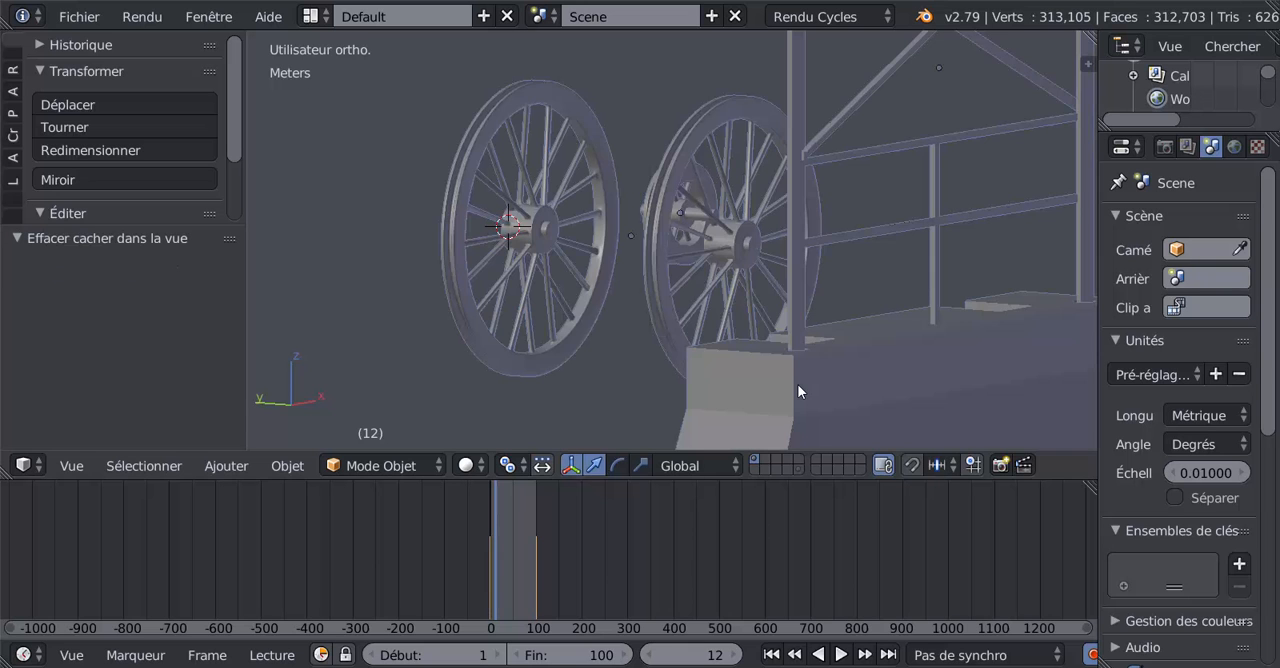
# Step: Play the animation and examine the wheels' rotation beside the tower up close
pyautogui.click(841, 655)
pyautogui.scroll(5, 700, 386)
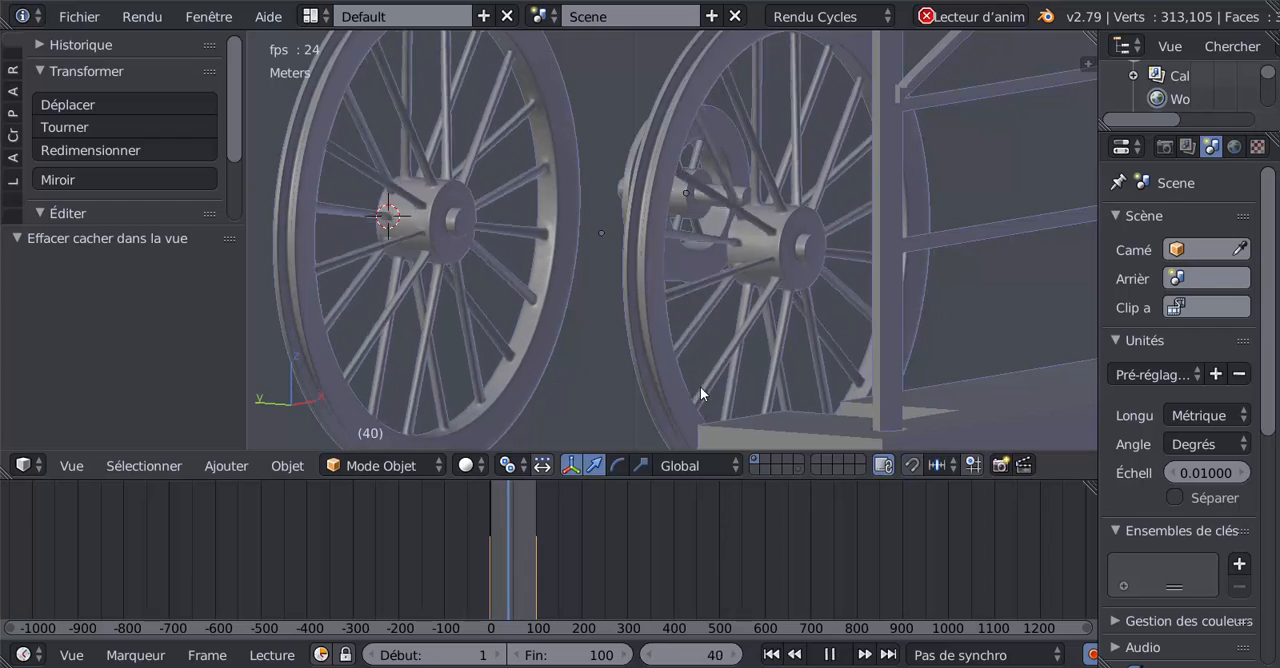
pyautogui.moveTo(700, 386); pyautogui.dragTo(670, 398, button='middle')
pyautogui.scroll(-3, 670, 394)
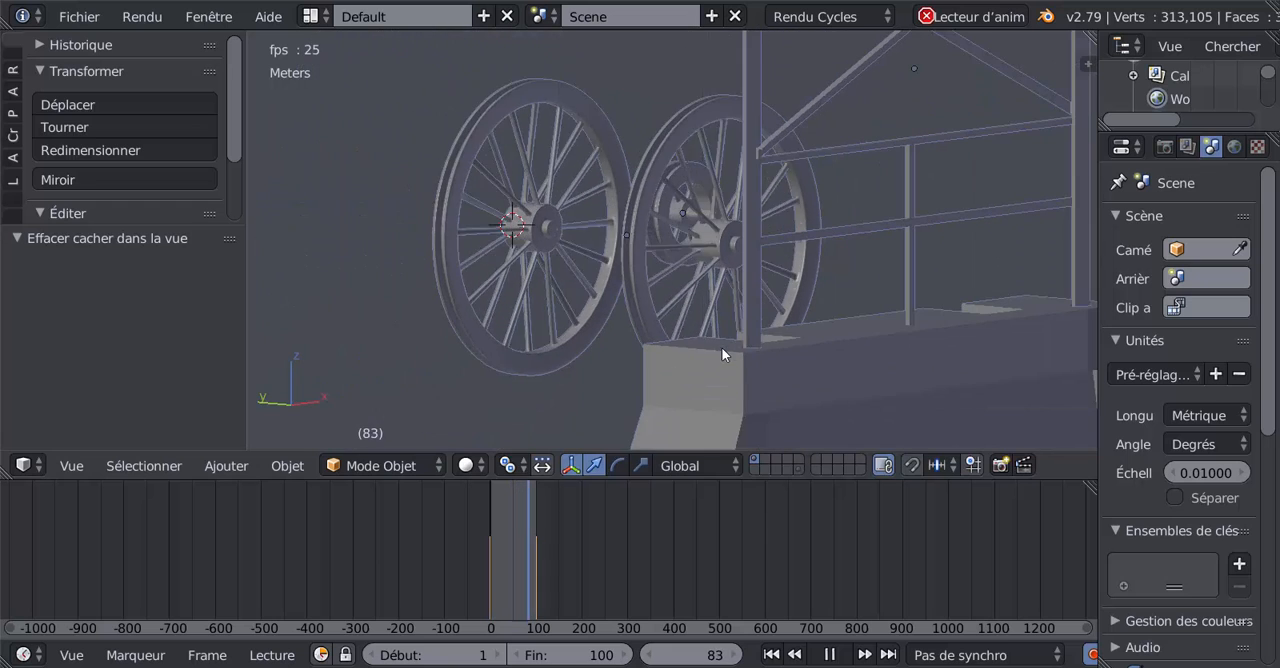
# Step: Deselect all objects of the tower while the wheel animation plays
pyautogui.scroll(-8, 638, 305)
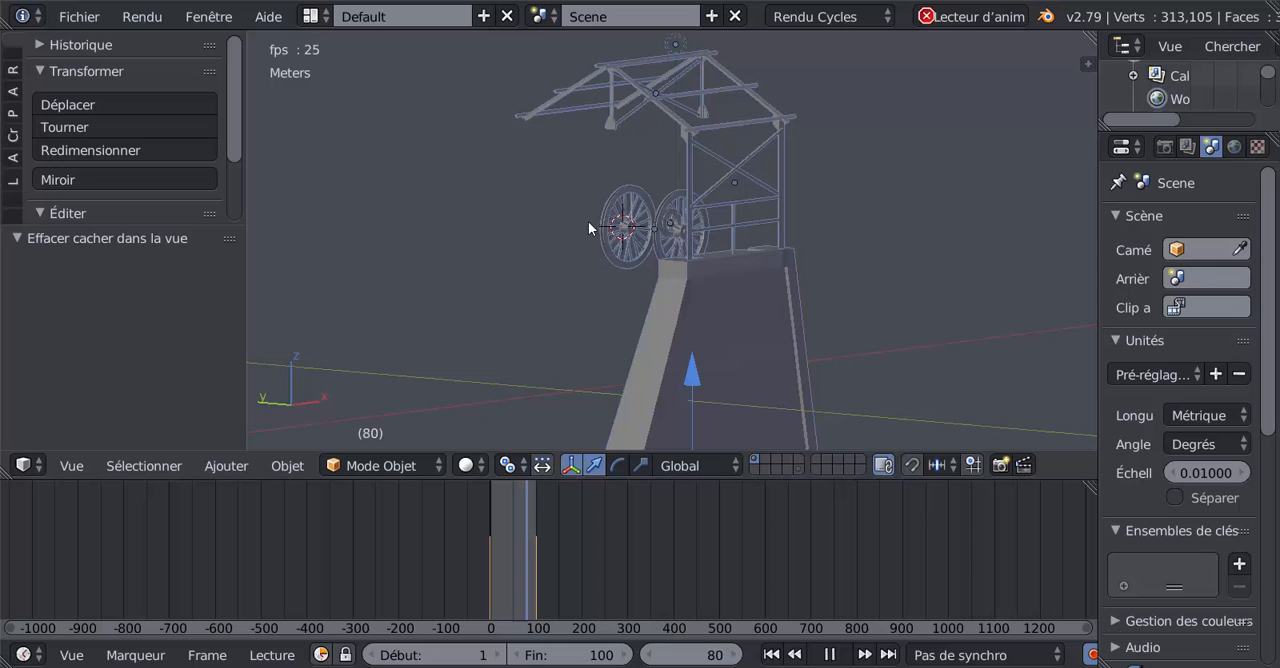
pyautogui.moveTo(590, 222); pyautogui.dragTo(628, 242, button='middle')
pyautogui.scroll(5, 628, 242)
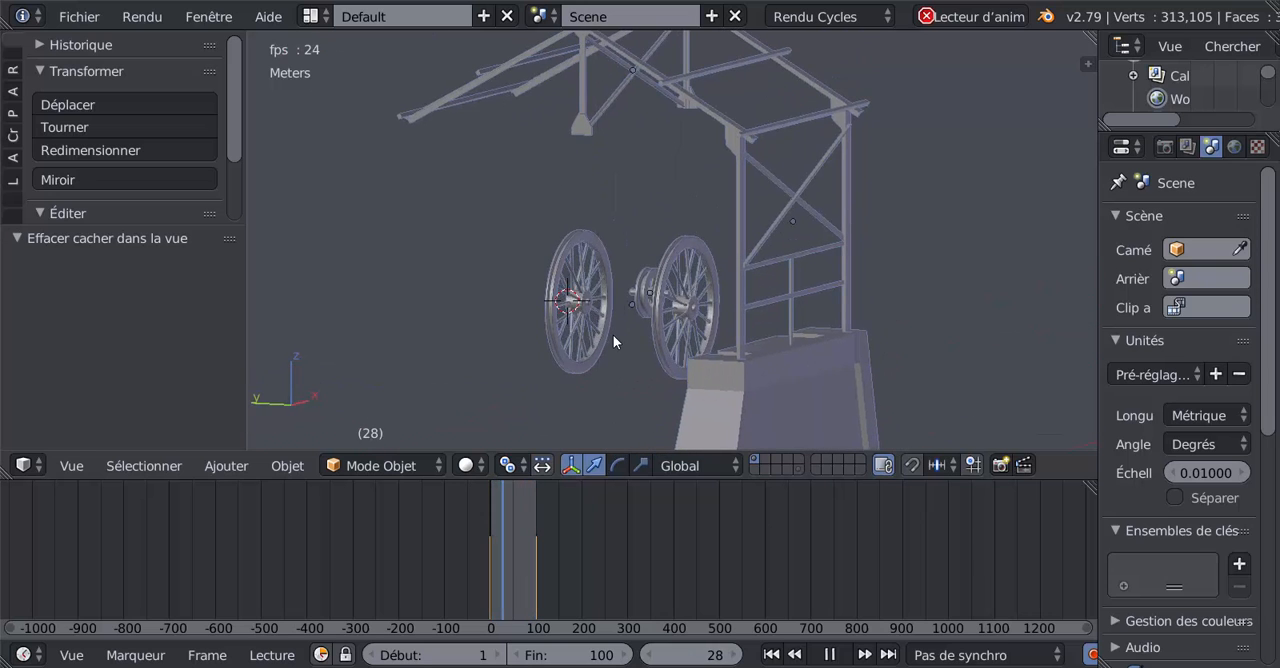
pyautogui.scroll(-1, 645, 340)
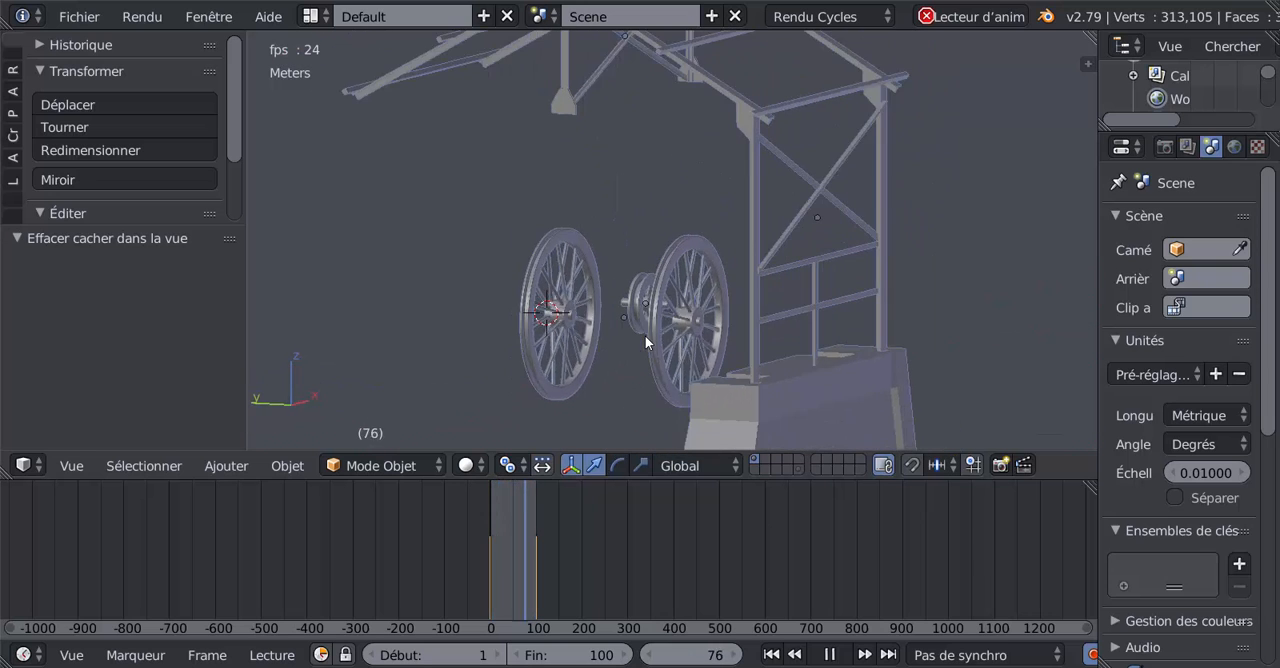
pyautogui.press('a')
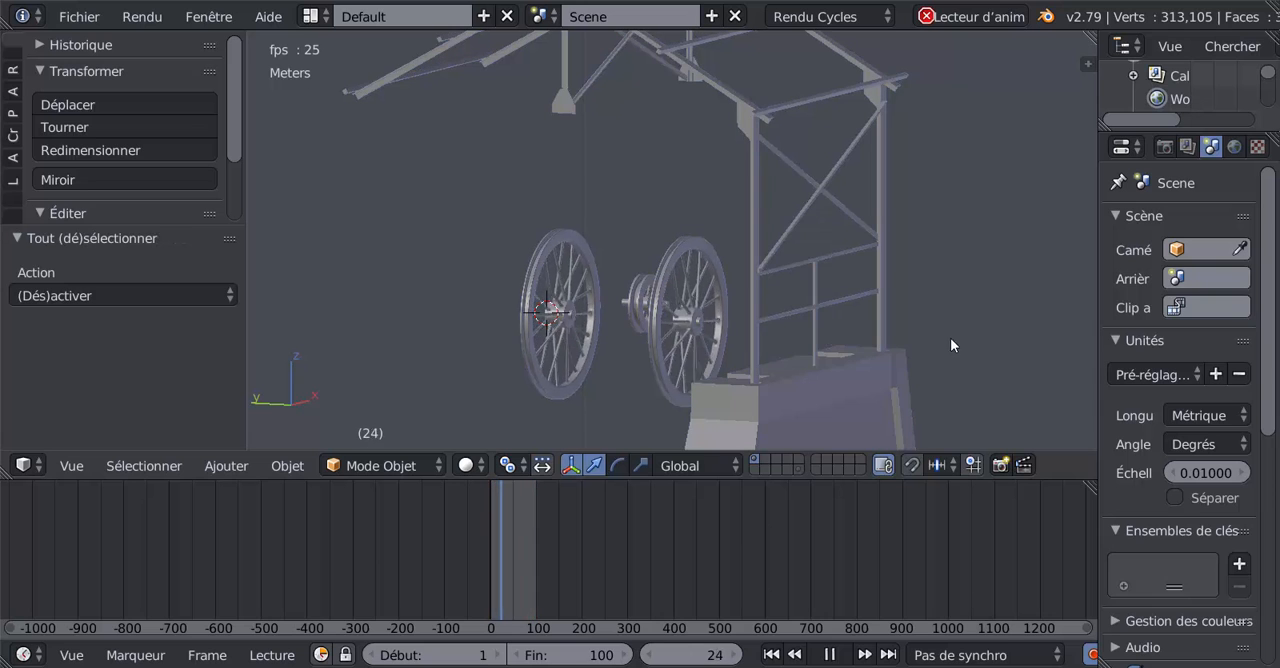
# Step: Examine the whole tower from several sides during playback, and inspect the spinning wheels beside the top platform up close
pyautogui.scroll(-5, 838, 368)
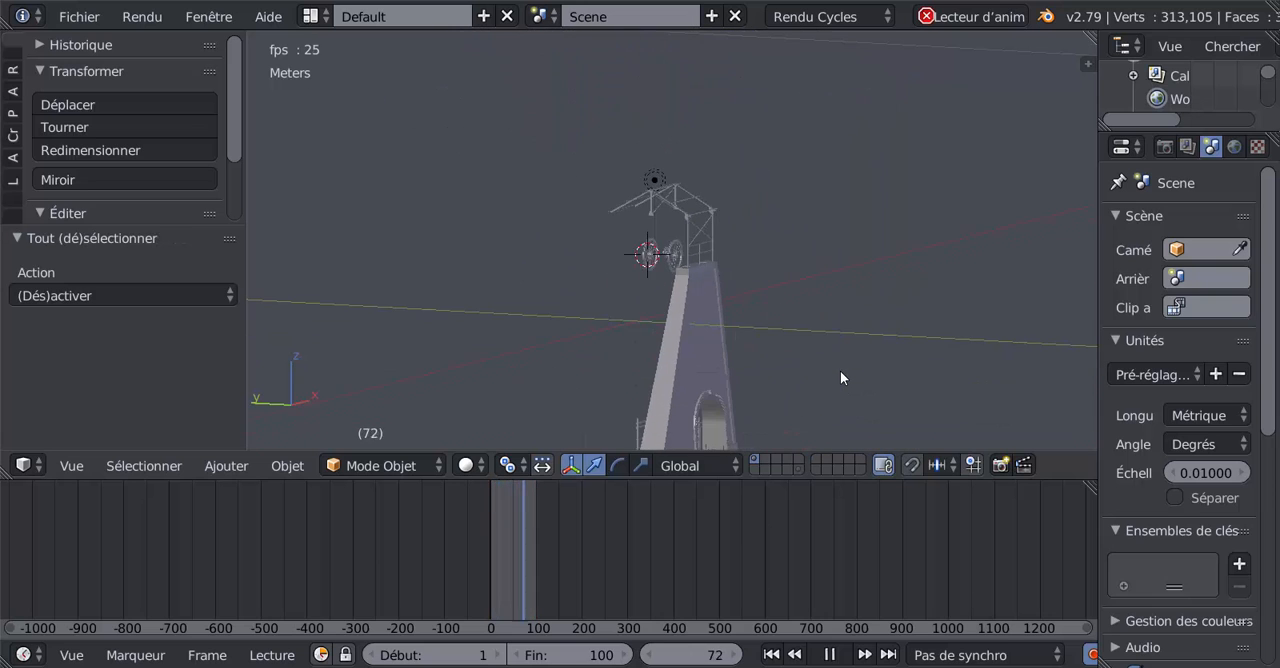
pyautogui.moveTo(762, 361); pyautogui.dragTo(691, 253, button='middle')
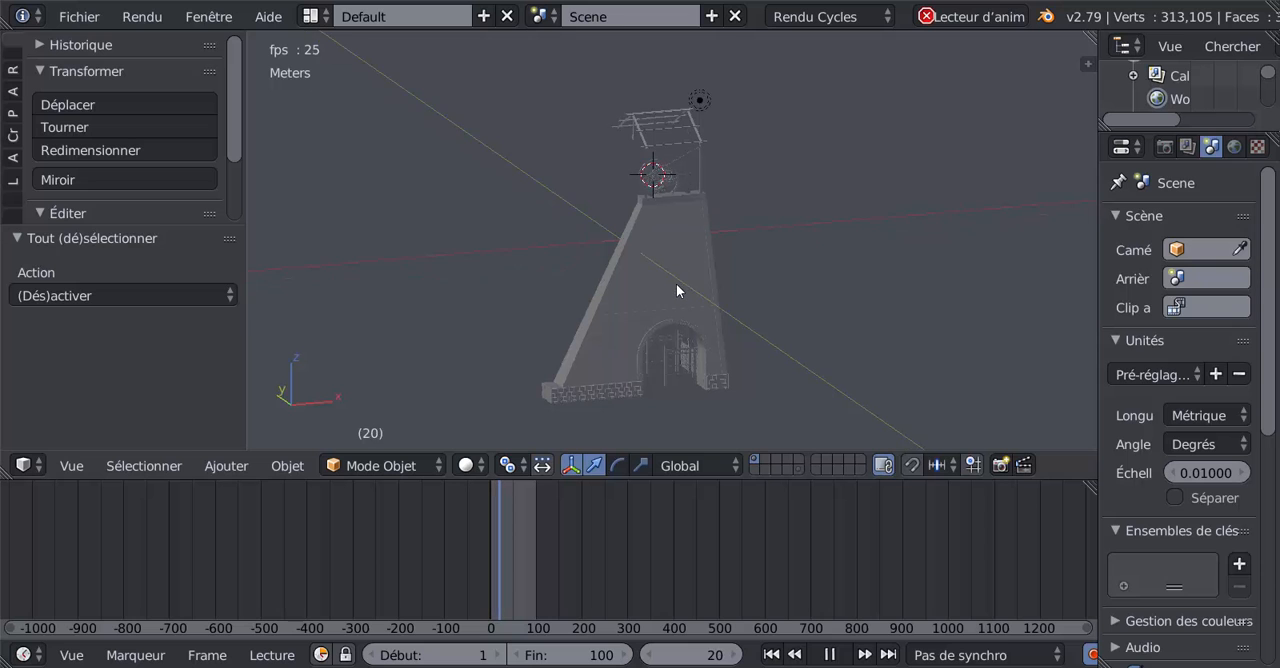
pyautogui.scroll(3, 660, 283)
pyautogui.moveTo(648, 289); pyautogui.dragTo(479, 283, button='middle')
pyautogui.keyDown('shift'); pyautogui.moveTo(597, 300); pyautogui.dragTo(594, 269, button='middle'); pyautogui.keyUp('shift')
pyautogui.scroll(2, 597, 260)
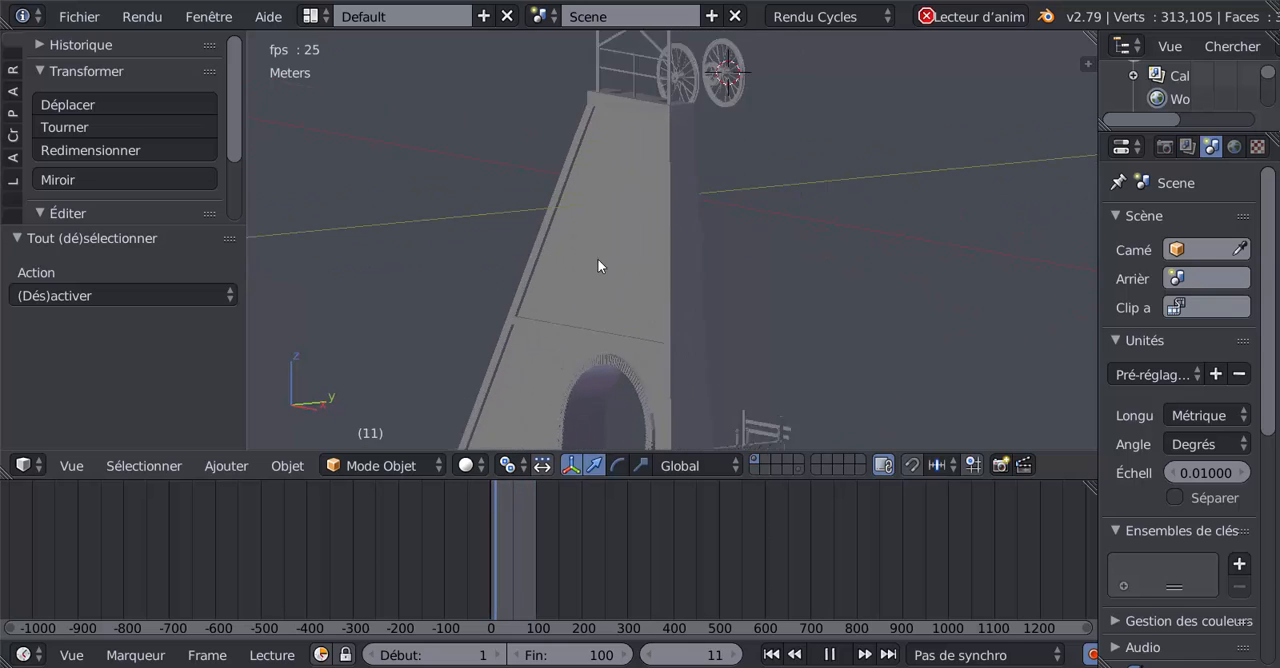
pyautogui.keyDown('shift'); pyautogui.moveTo(680, 190); pyautogui.dragTo(729, 443, button='middle'); pyautogui.keyUp('shift')
pyautogui.scroll(2, 666, 378)
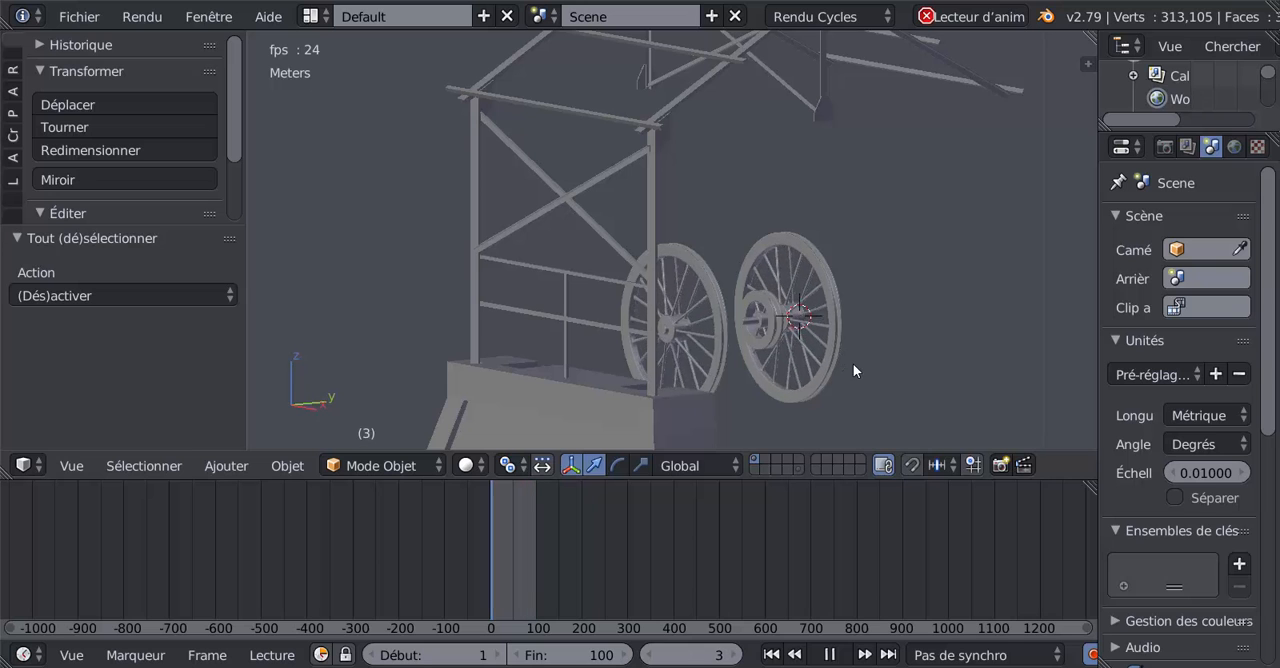
pyautogui.scroll(2, 836, 386)
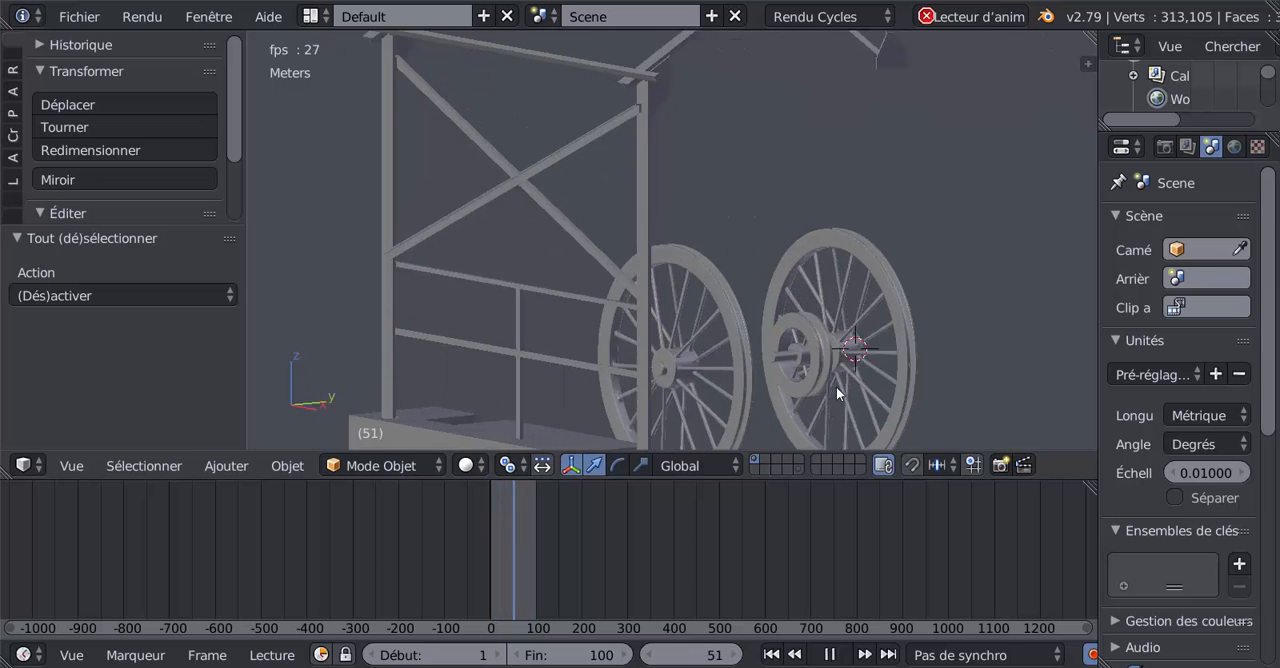
pyautogui.scroll(-1, 836, 386)
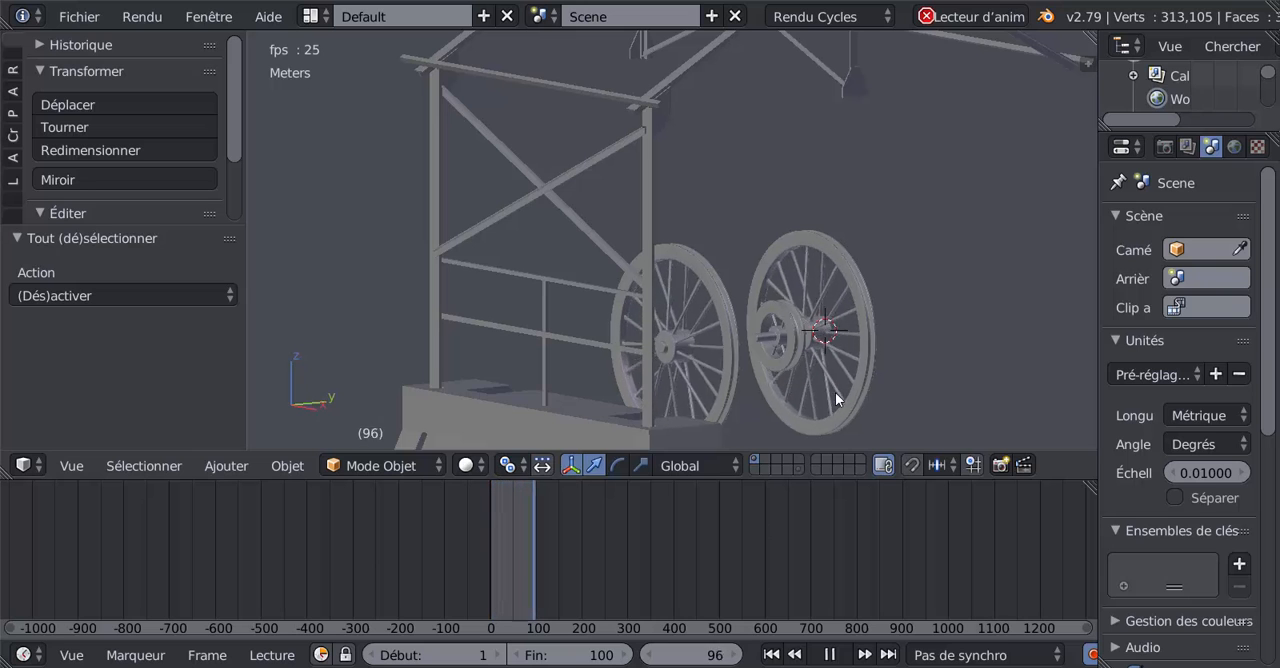
pyautogui.keyDown('shift'); pyautogui.moveTo(845, 391); pyautogui.dragTo(842, 341, button='middle'); pyautogui.keyUp('shift')
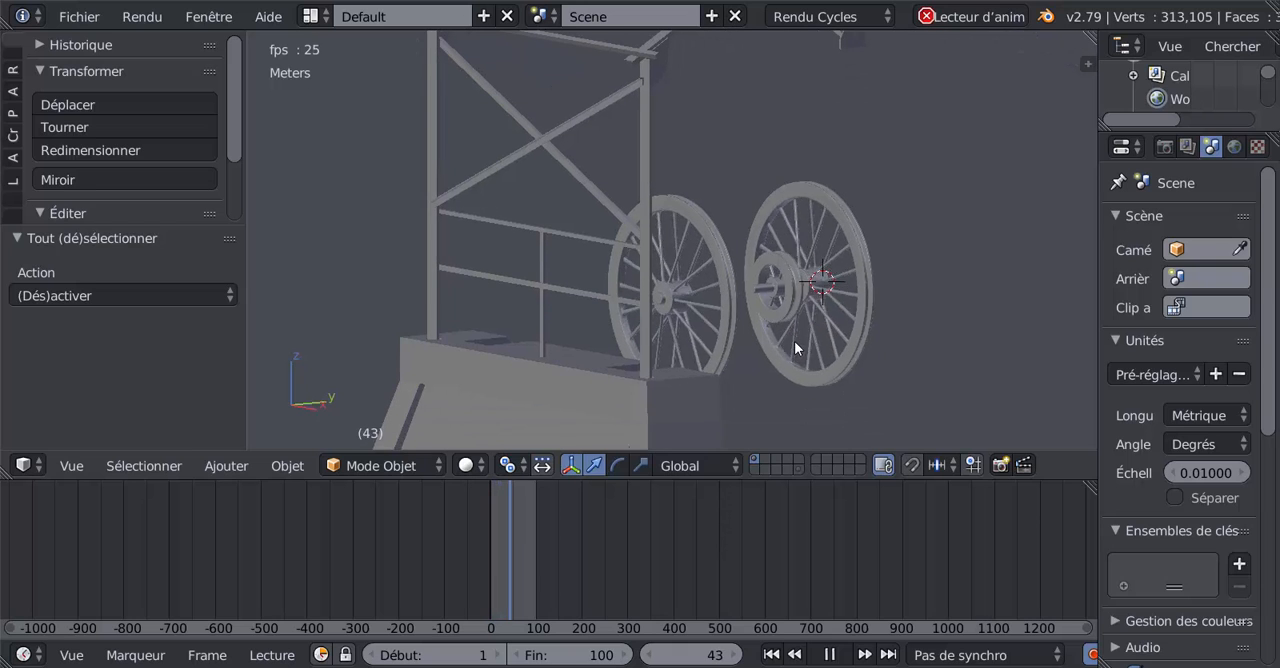